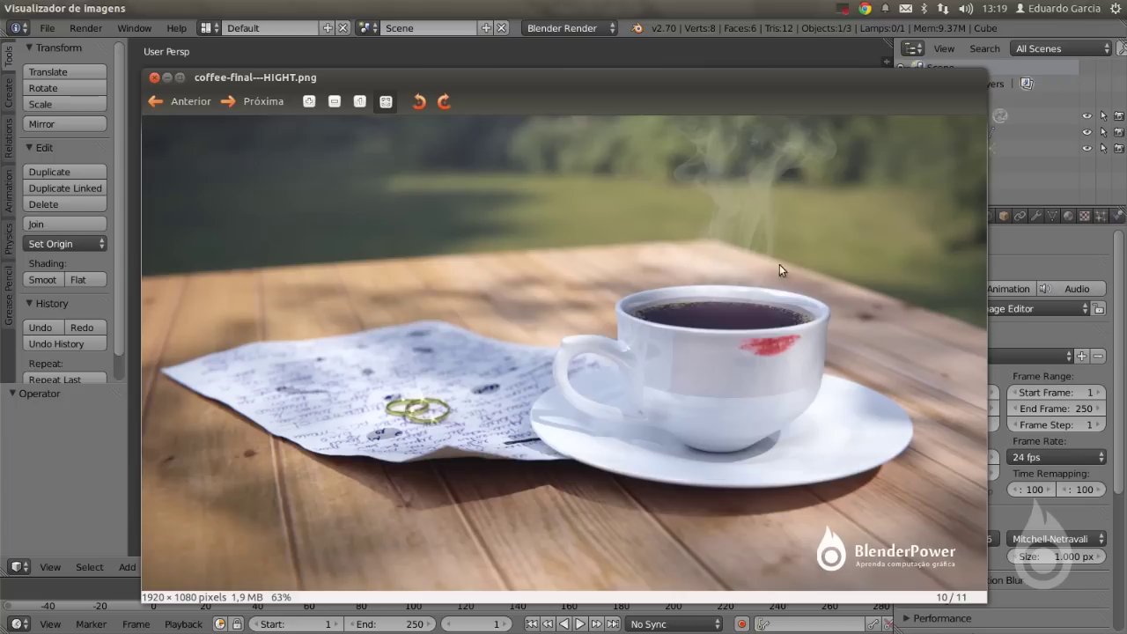
Switch to Blender, split the 3D view vertically, and change the new area to a UV/Image Editor.
key(alt+Tab)
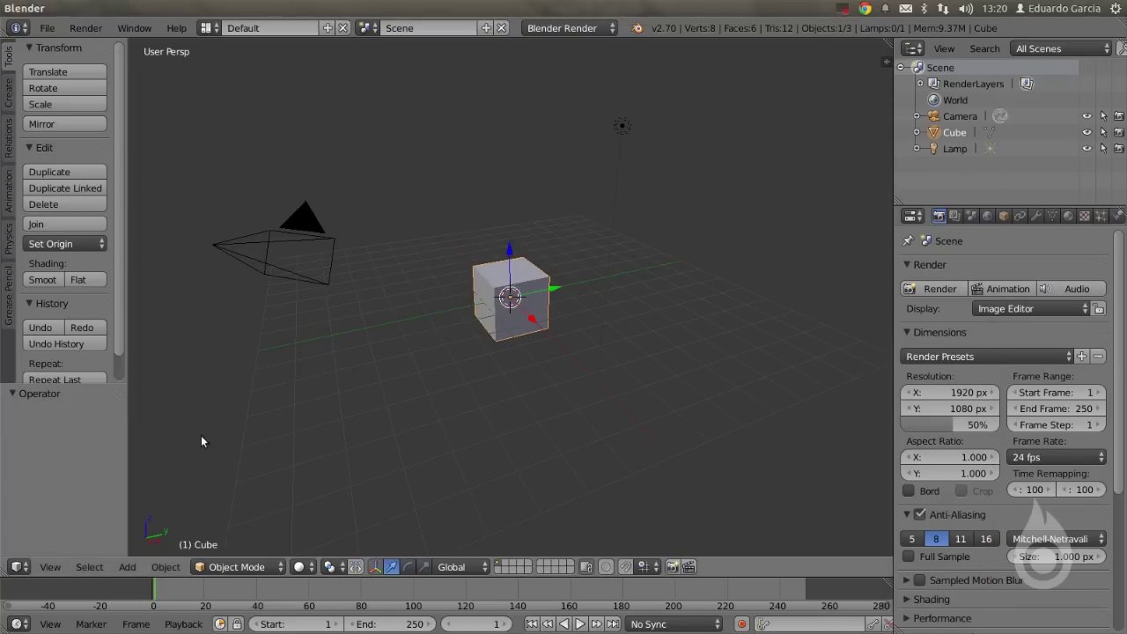
drag(19, 579, 507, 491)
click(524, 567)
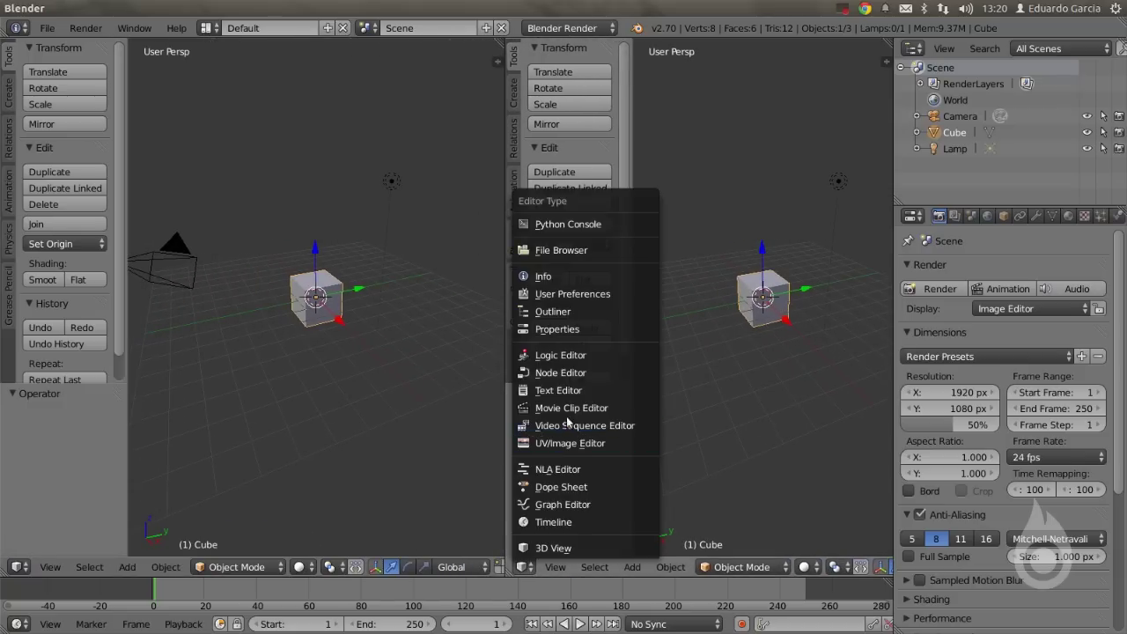
click(557, 444)
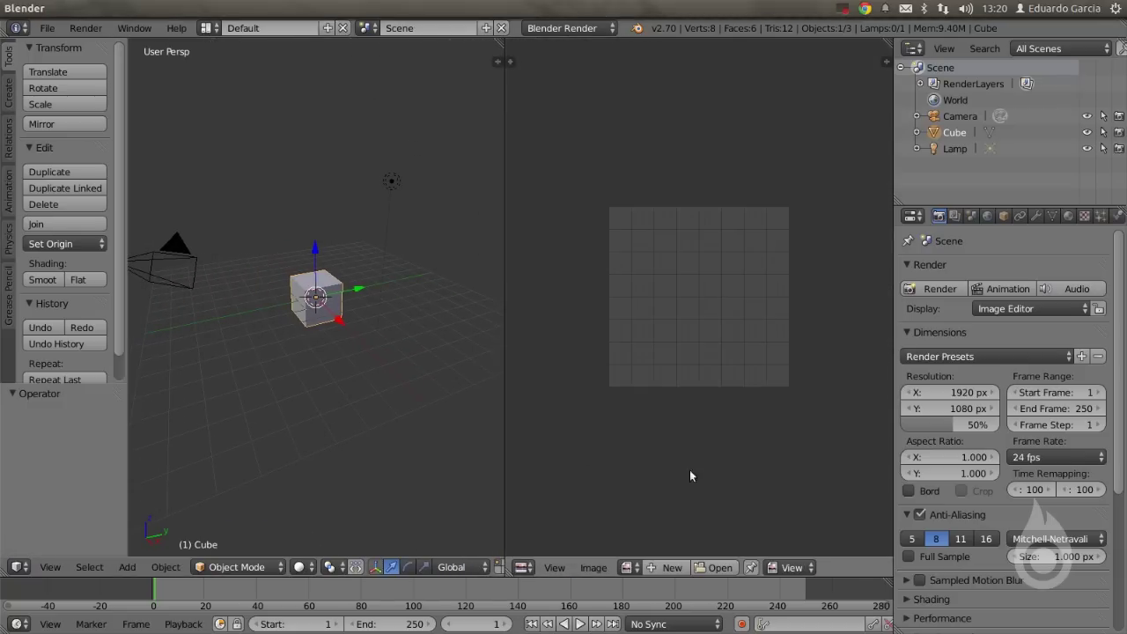
Load the reference image x.jpg from the References folder into the image editor.
click(720, 567)
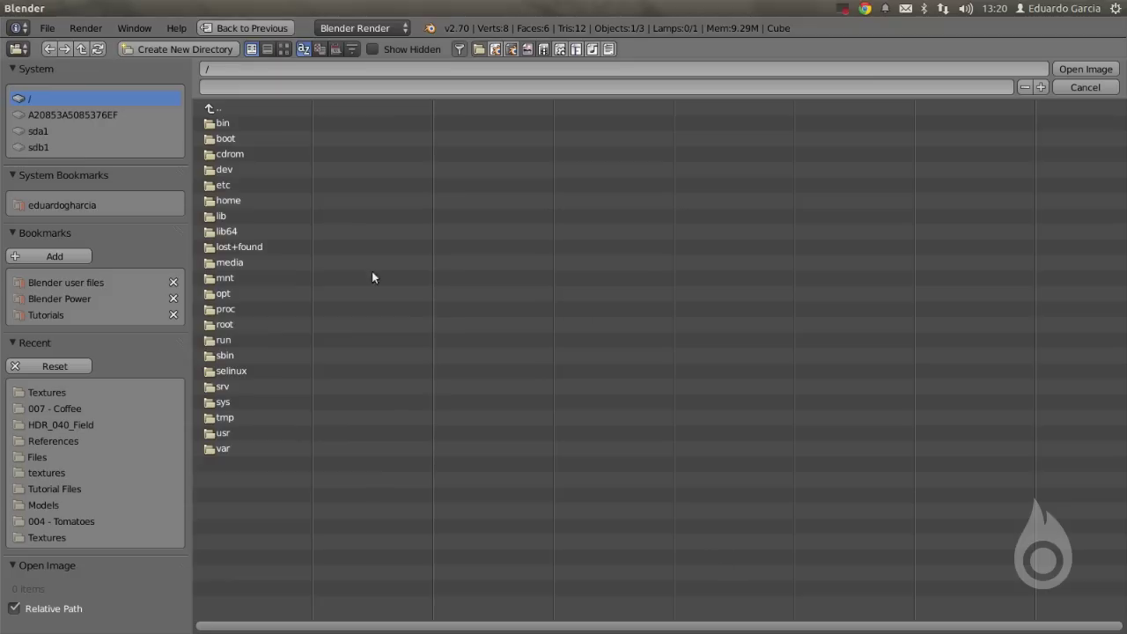
click(57, 441)
click(227, 122)
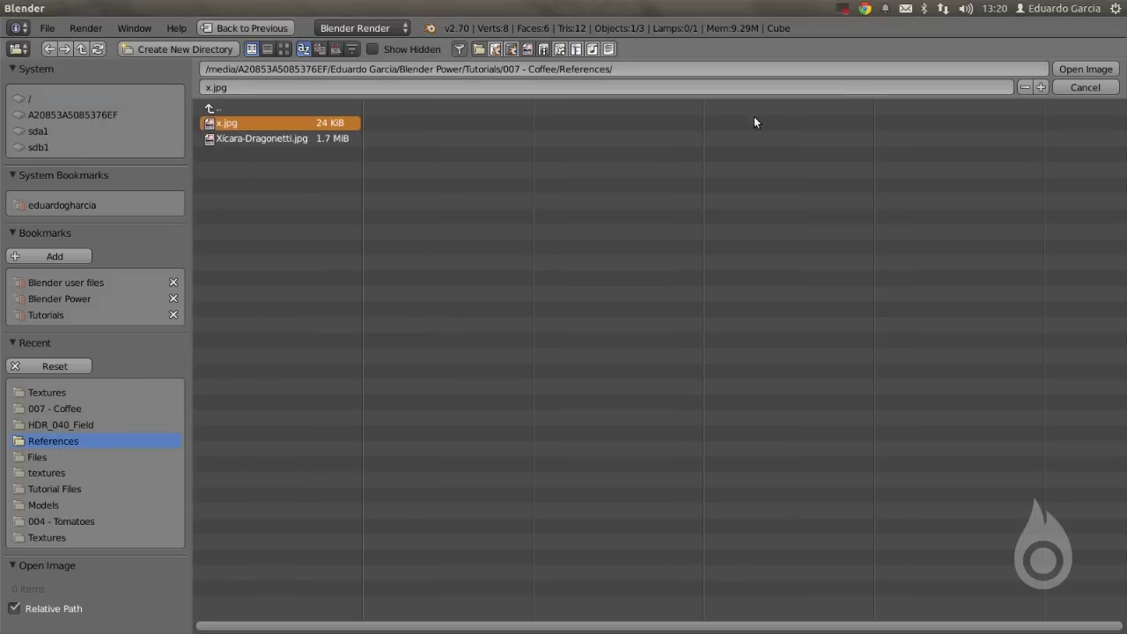
click(1075, 69)
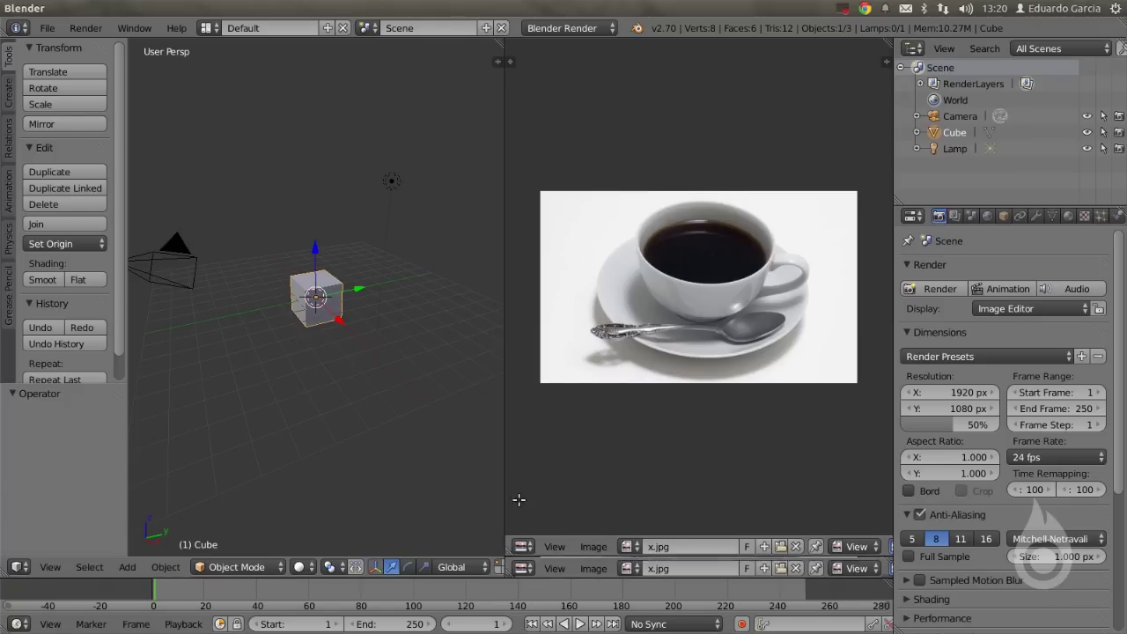
Split the image editor into two stacked areas and load Xicara-Dragonetti.jpg from the References folder into the lower one.
drag(519, 500, 520, 255)
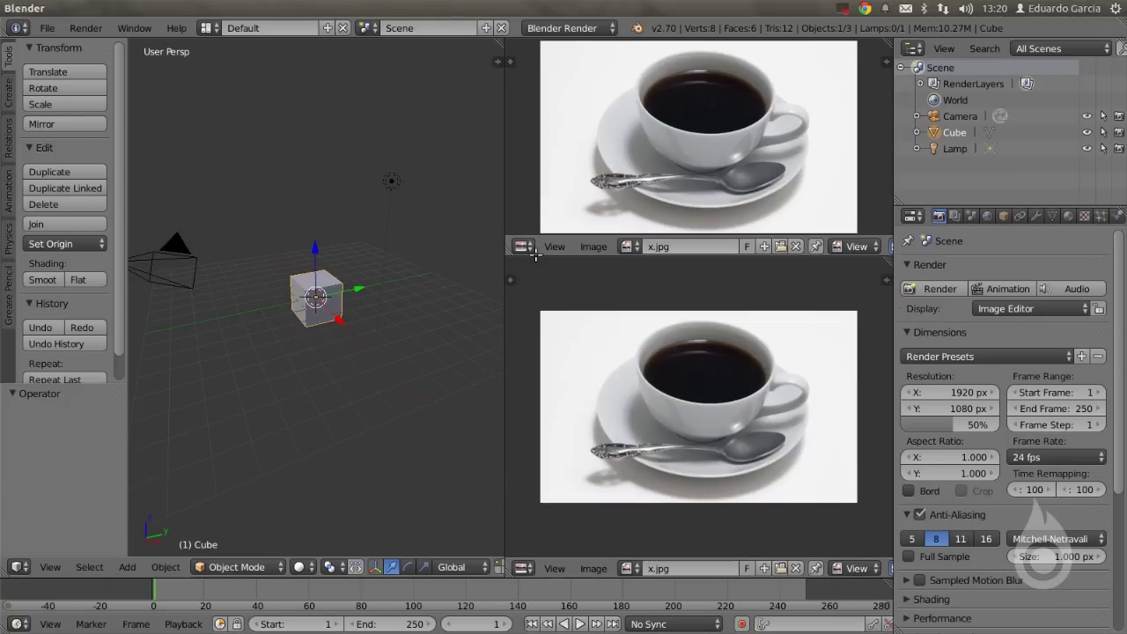
click(797, 567)
click(718, 567)
click(283, 139)
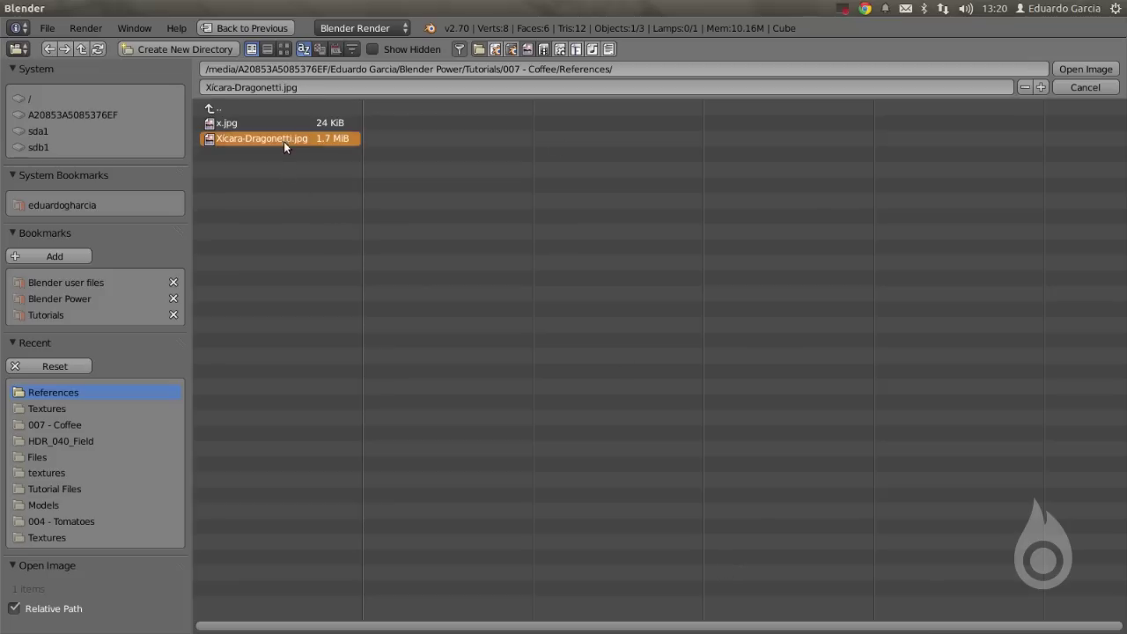
click(1085, 69)
Widen the 3D view by shrinking the image editors, and frame the larger cup in the lower reference image.
scroll(684, 311, down, 5)
scroll(640, 386, up, 4)
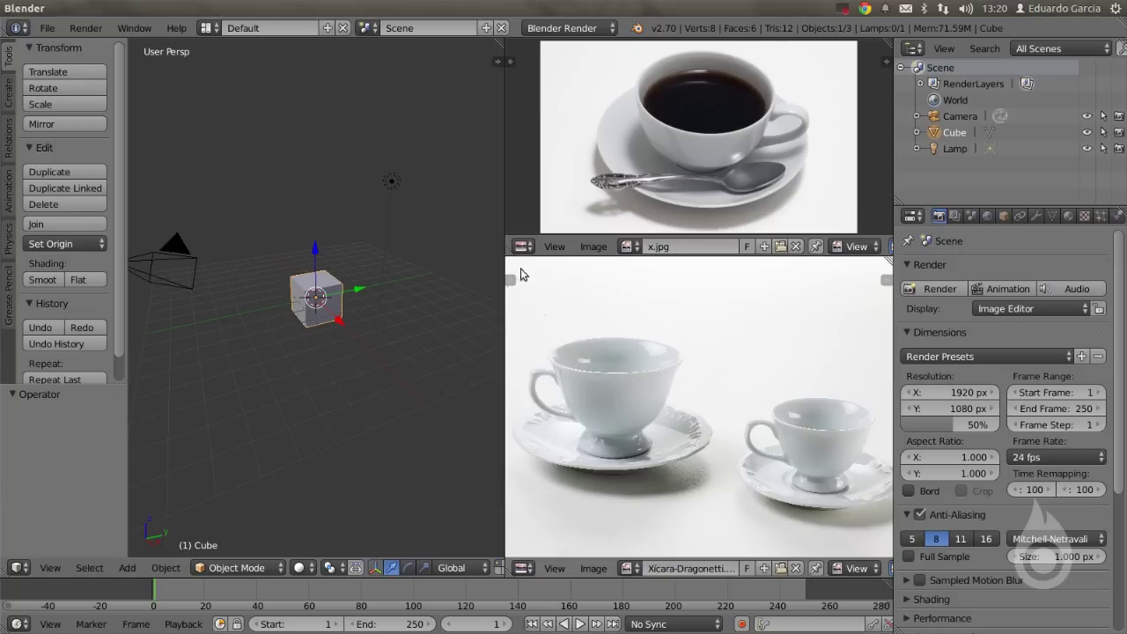
drag(503, 249, 634, 249)
middle_drag(714, 354, 784, 339)
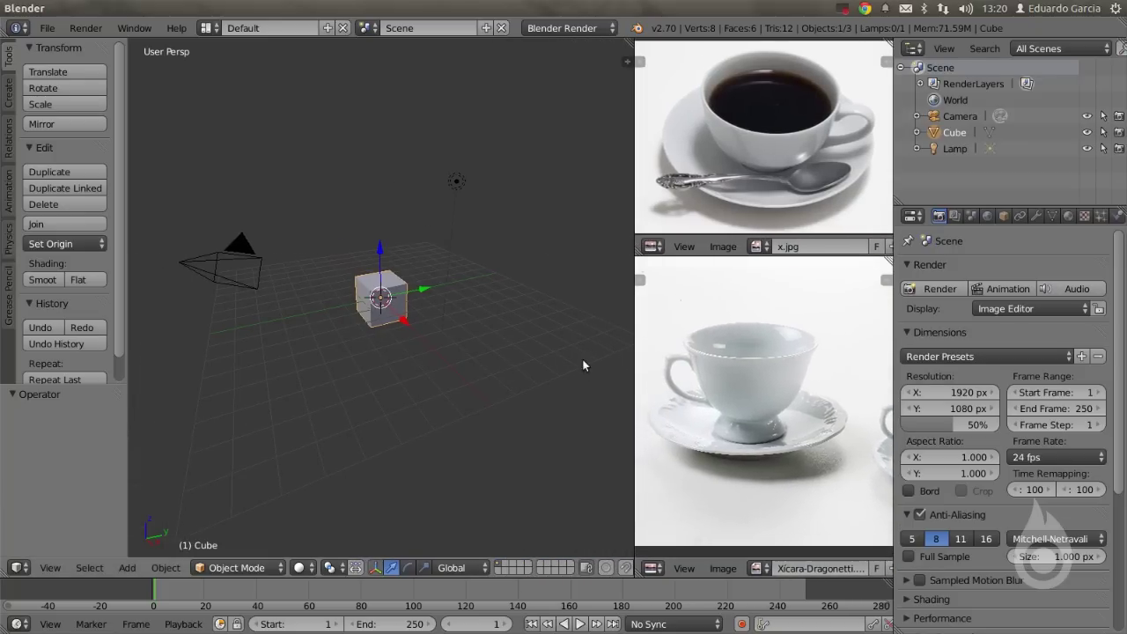
Delete the default cube from the scene.
scroll(371, 323, up, 4)
middle_drag(373, 290, 411, 299)
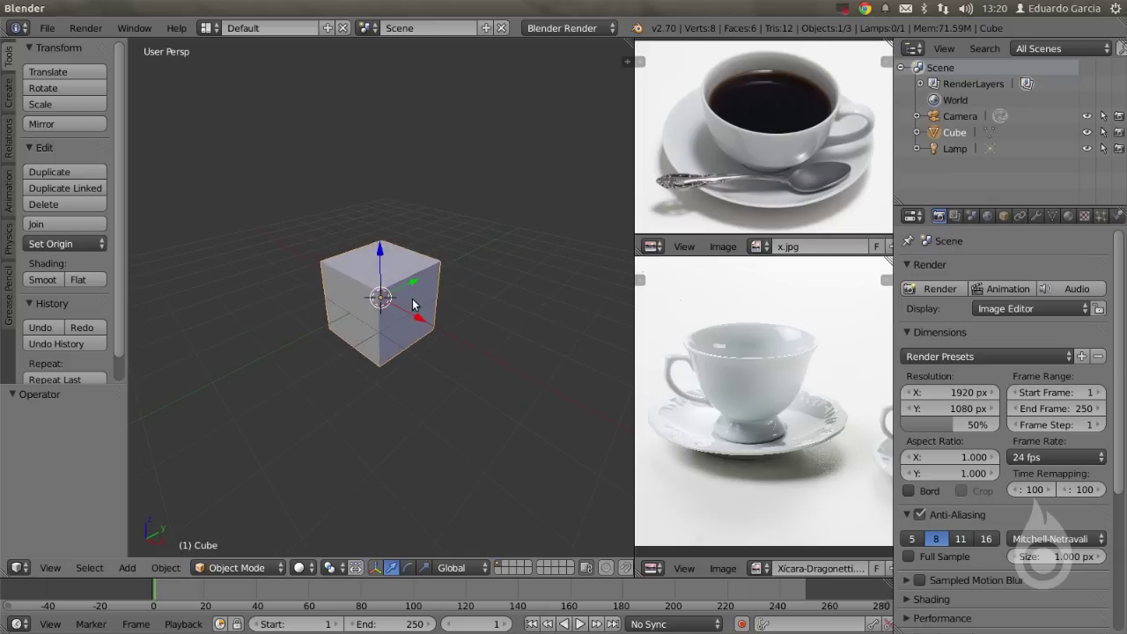
key(x)
click(408, 277)
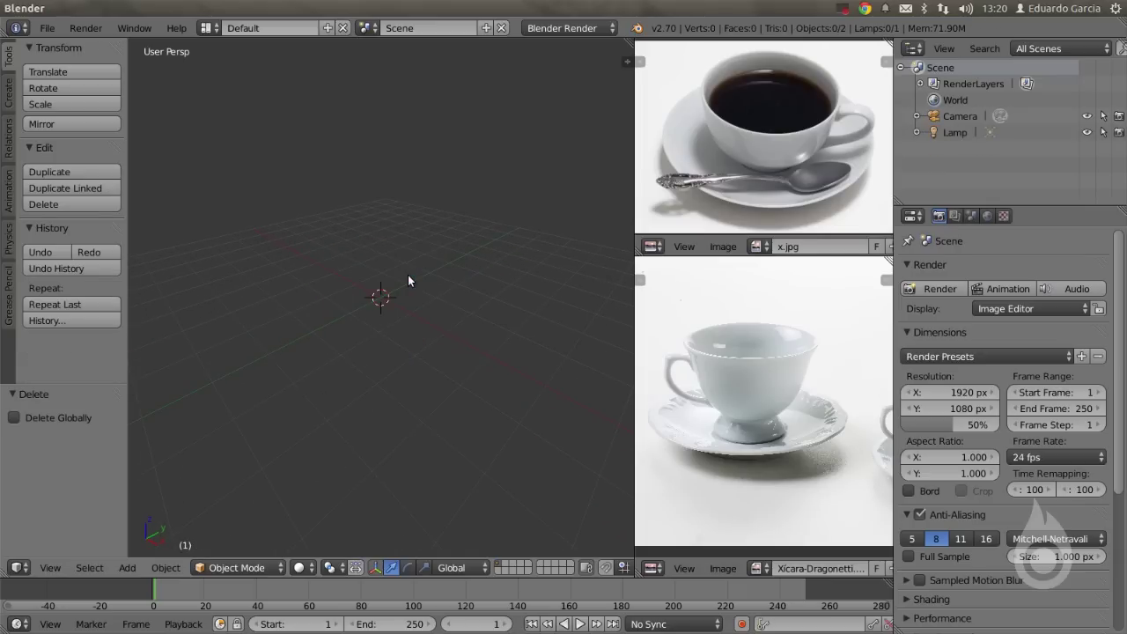
Enable the on-screen key and mouse display for the 3D view, leaving the properties sidebar hidden.
key(n)
click(584, 153)
key(n)
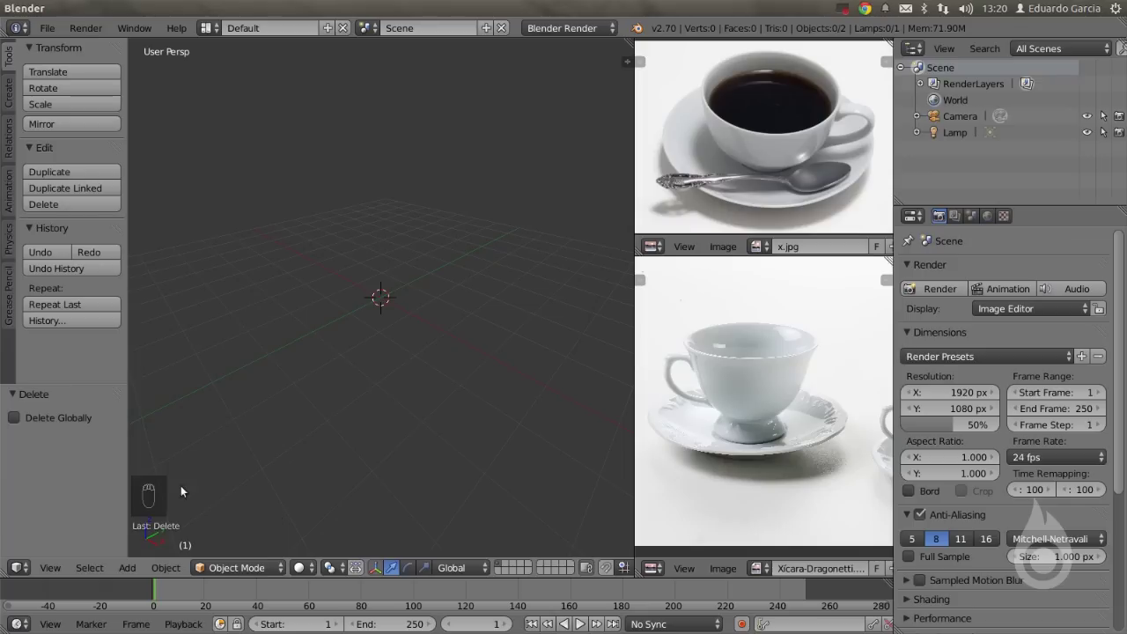
Add a mesh circle at the origin and set its vertex count to 13.
key(shift+a)
mouse_move(220, 385)
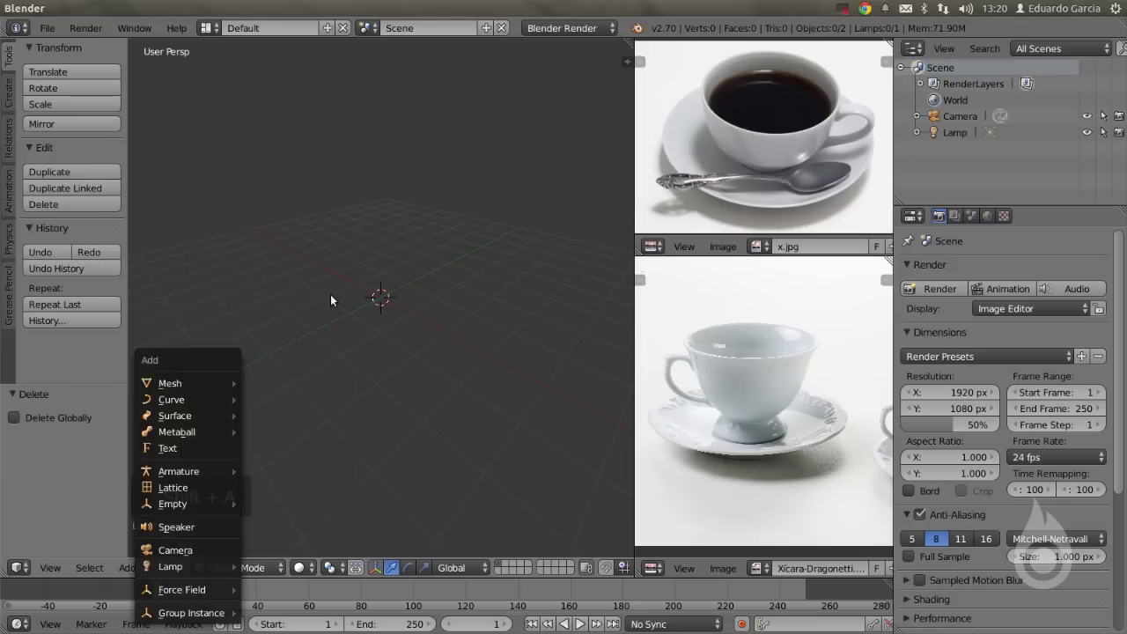
key(shift+a)
mouse_move(283, 251)
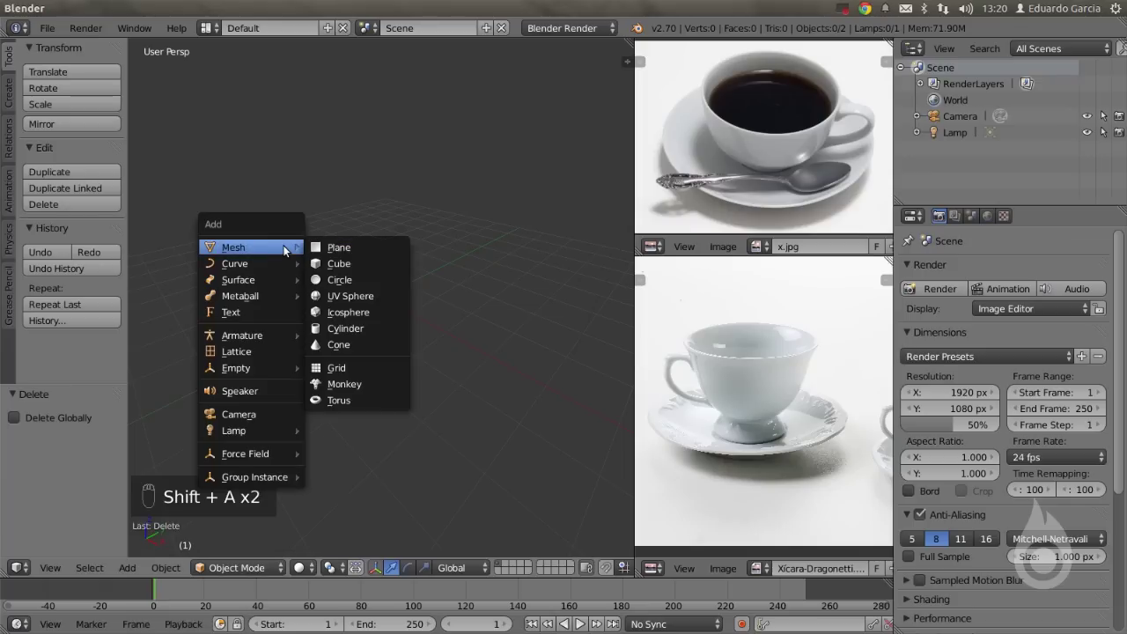
click(349, 279)
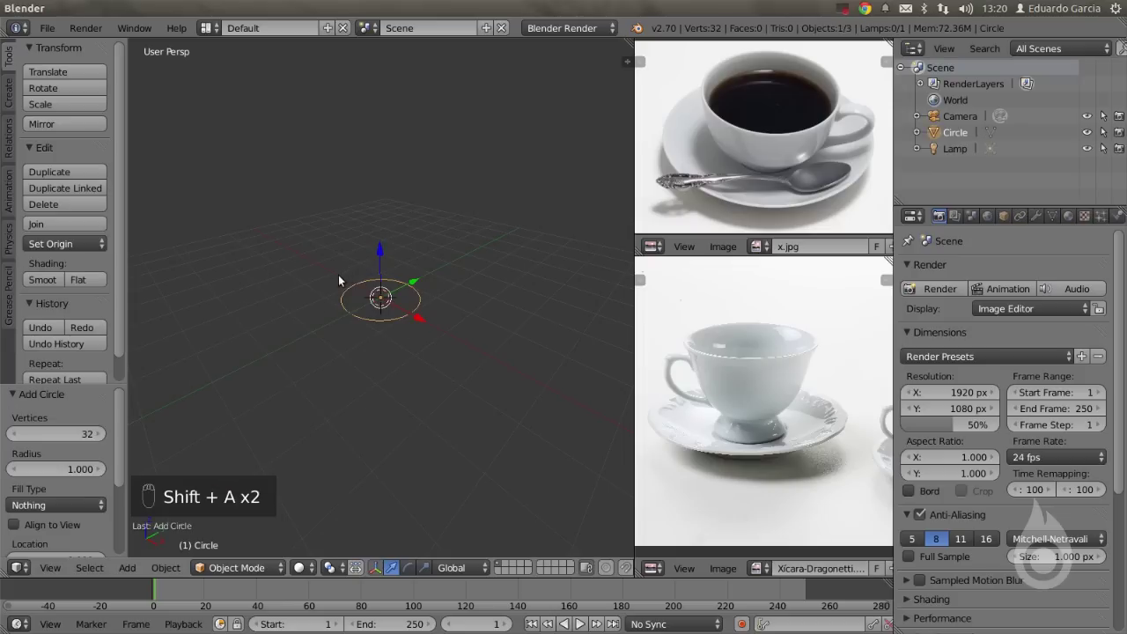
click(65, 434)
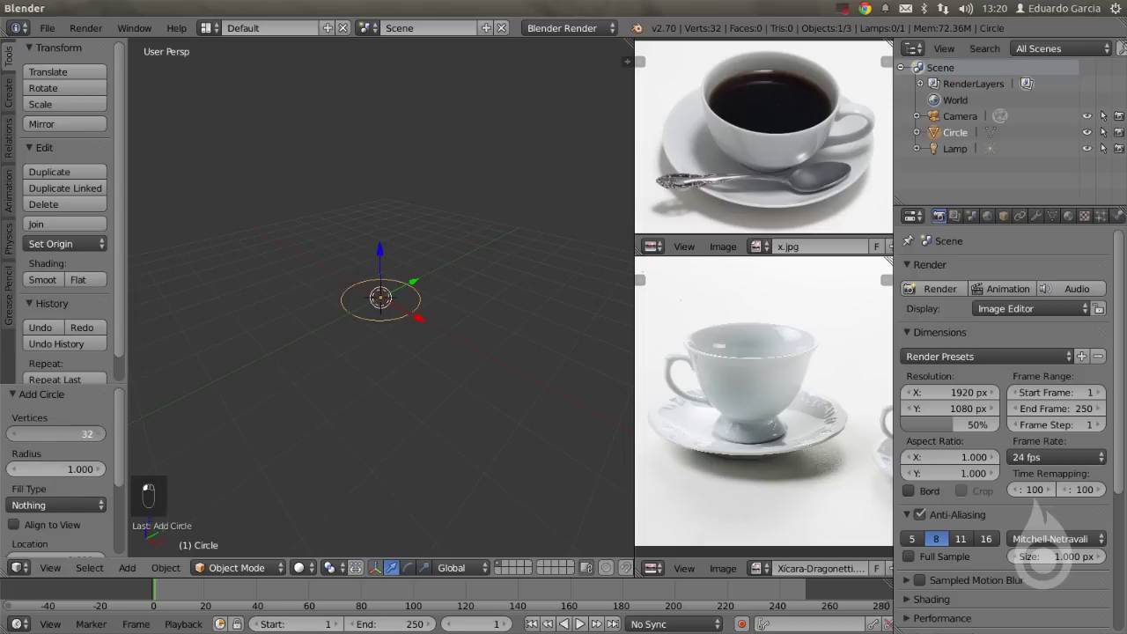
text(13)
key(Return)
From the right orthographic view, move the circle up along Z, and in Edit Mode raise all its vertices another 0.378.
middle_drag(369, 271, 390, 420)
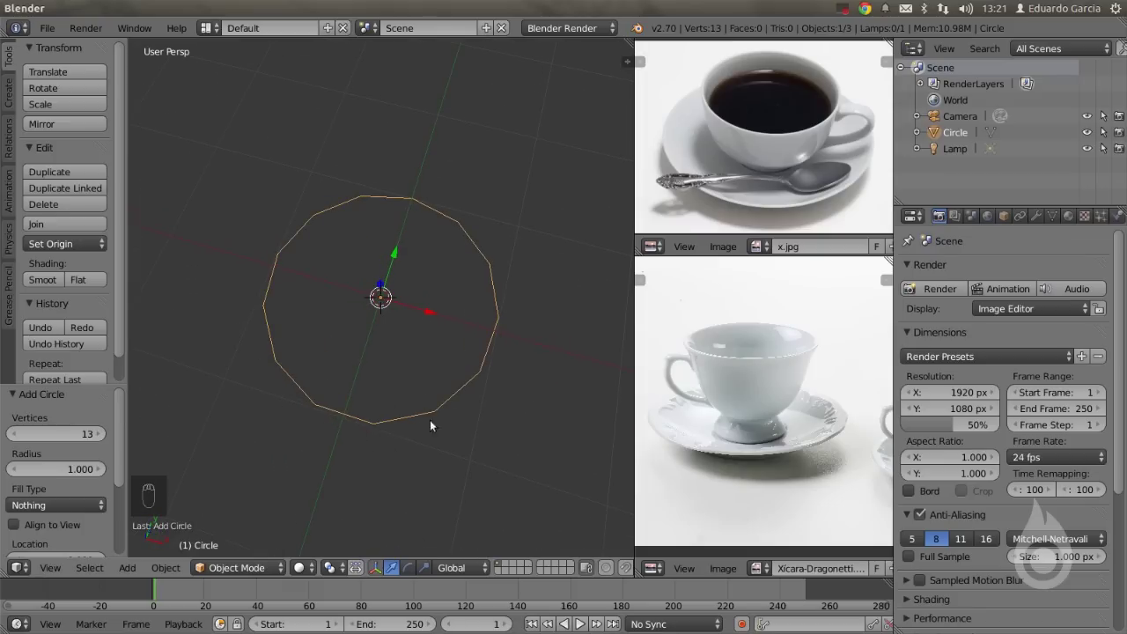
middle_drag(498, 395, 405, 292)
key(KP_3)
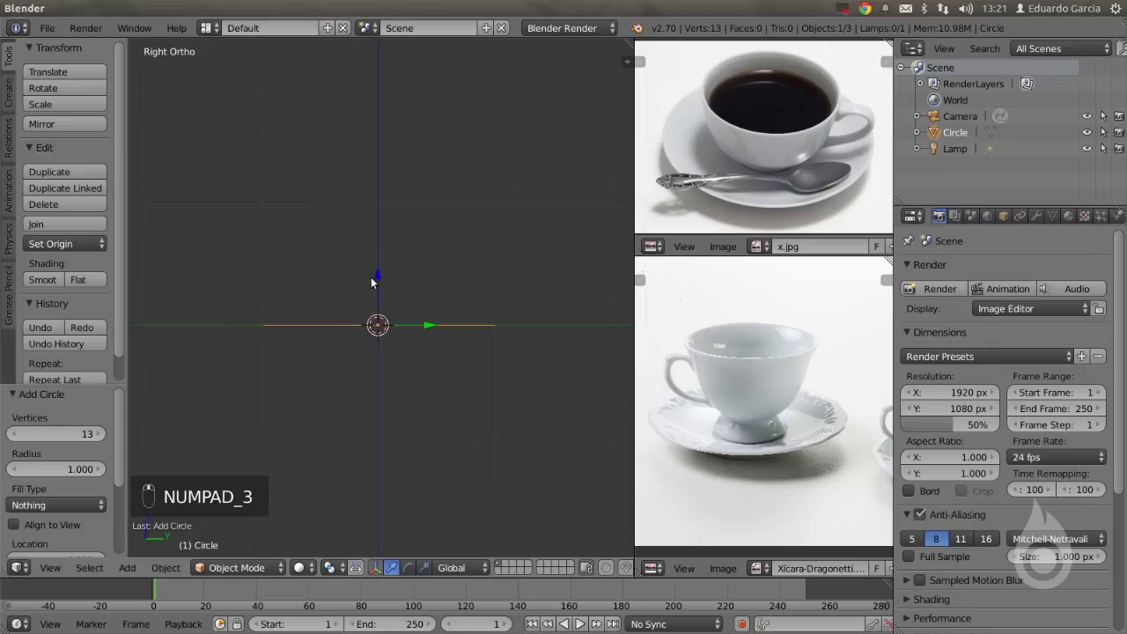
key(g)
key(z)
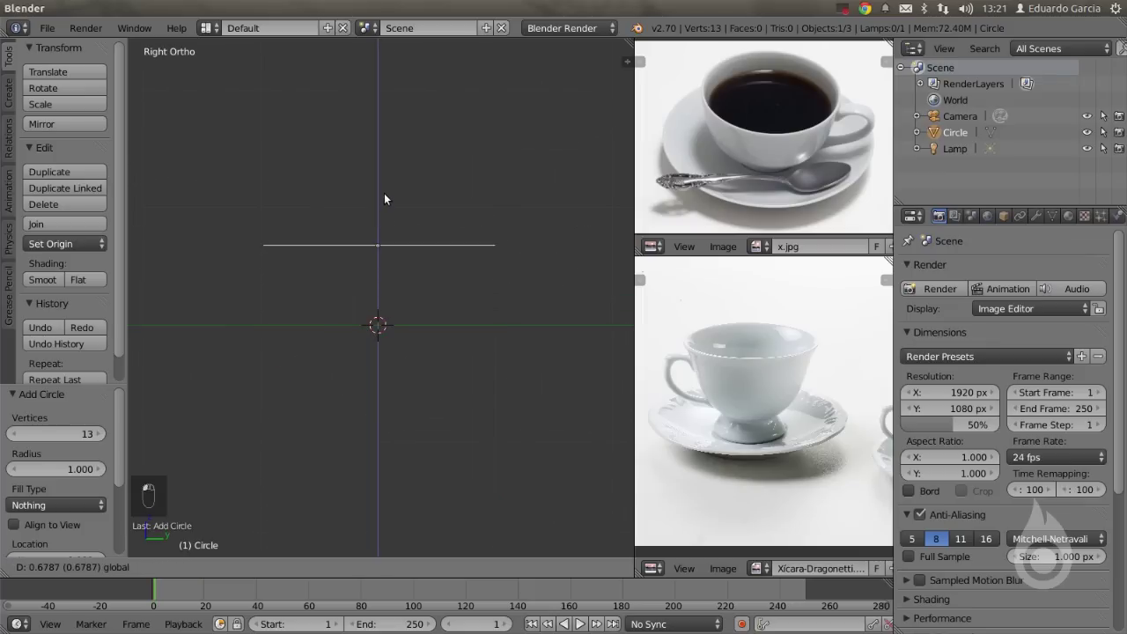
click(383, 183)
shift+middle_drag(385, 180, 388, 284)
key(Tab)
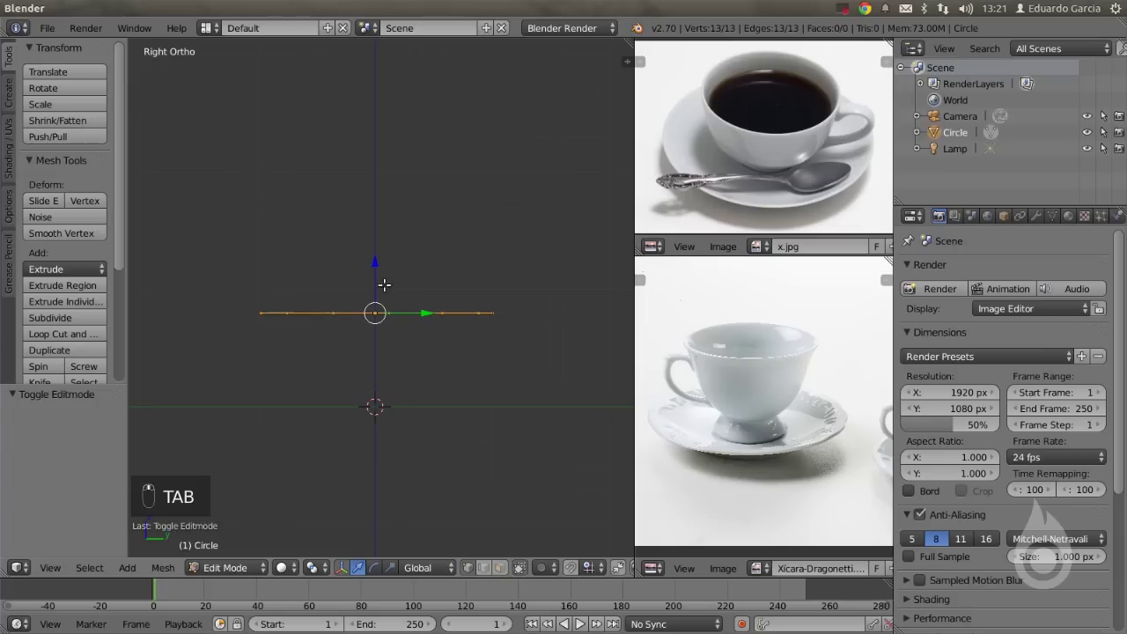
drag(375, 264, 371, 221)
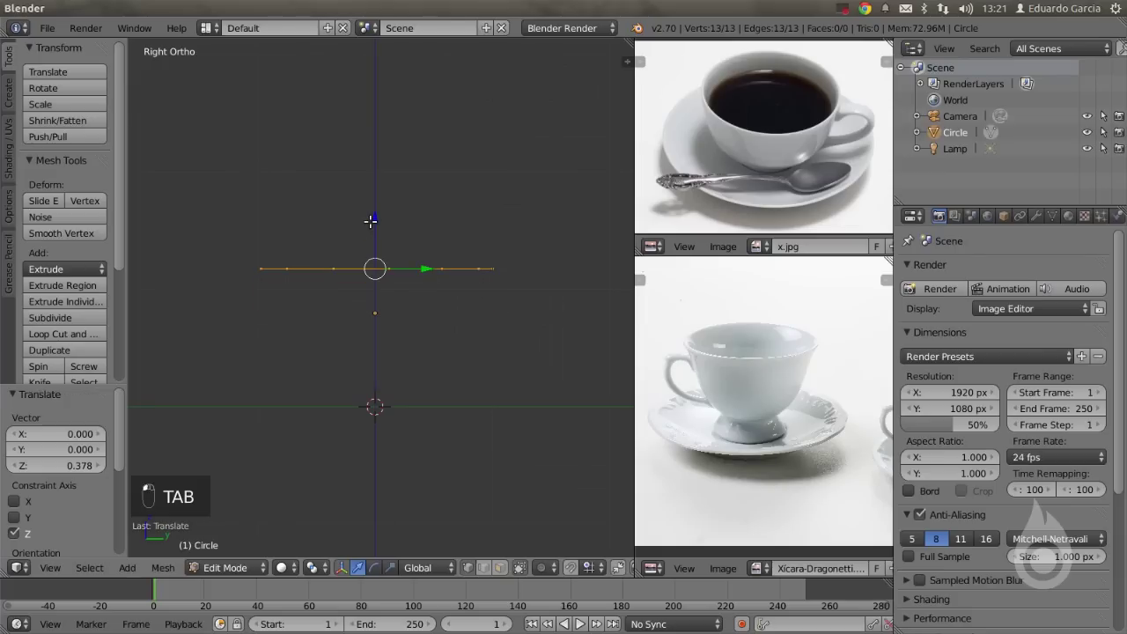
Extrude the circle about 0.50 downward along Z and scale the new bottom edge to 0.917, following the reference cup.
scroll(735, 370, up, 5)
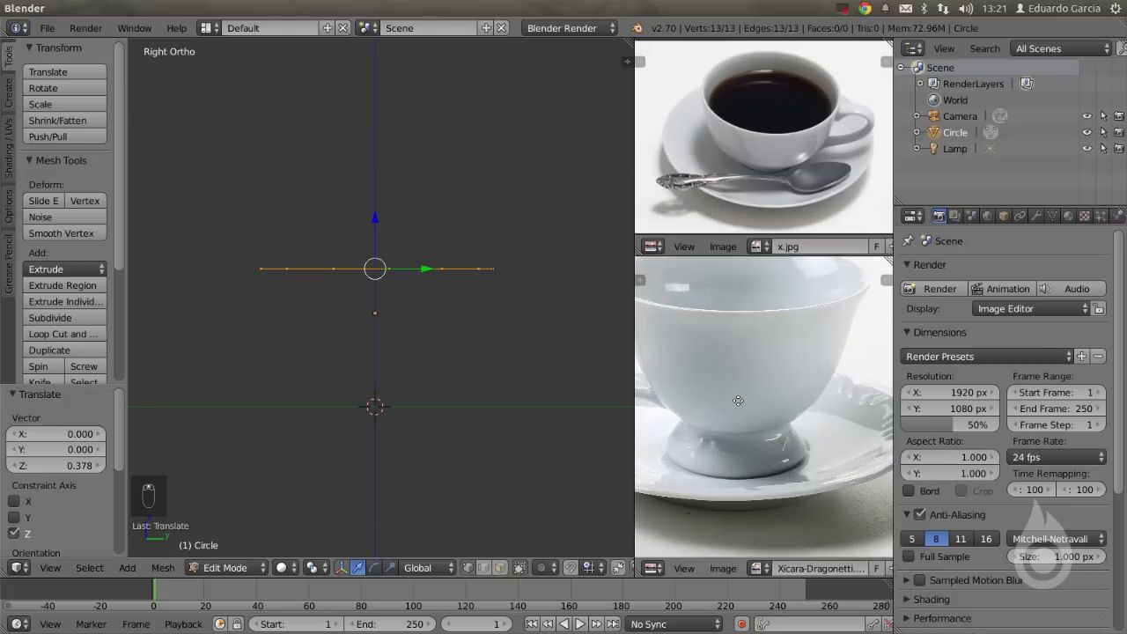
middle_drag(759, 408, 773, 403)
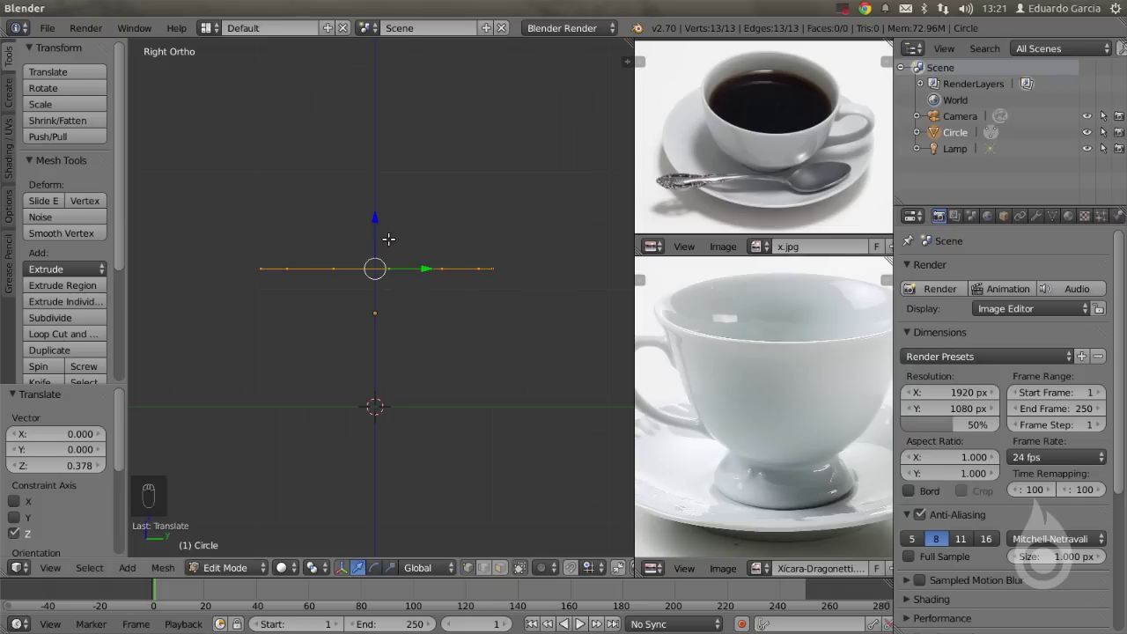
key(e)
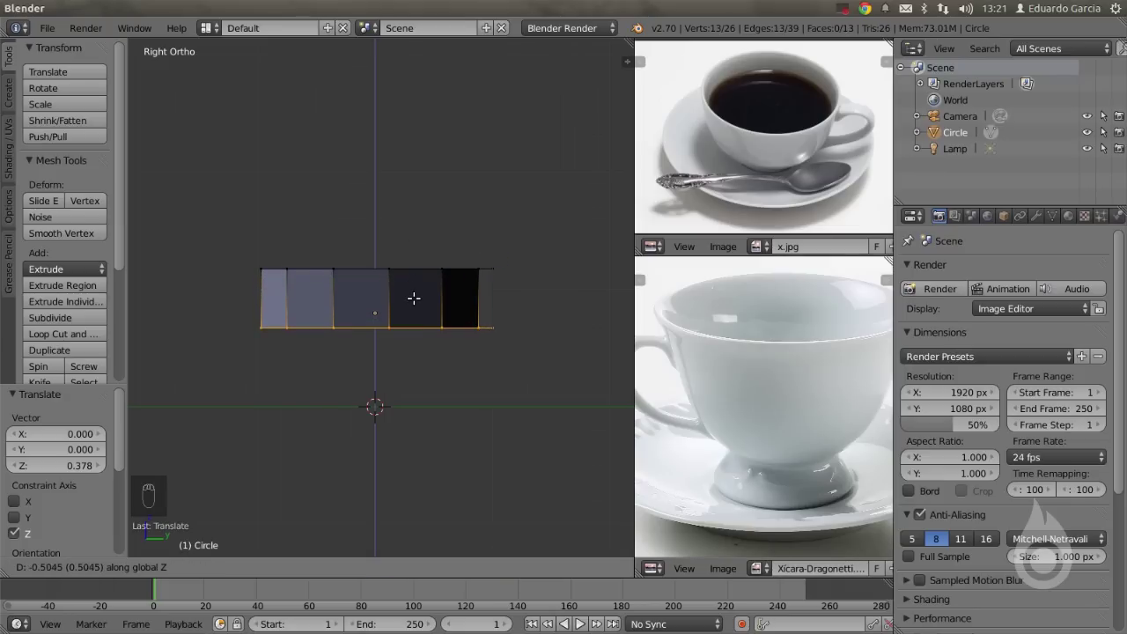
click(414, 297)
key(s)
click(501, 372)
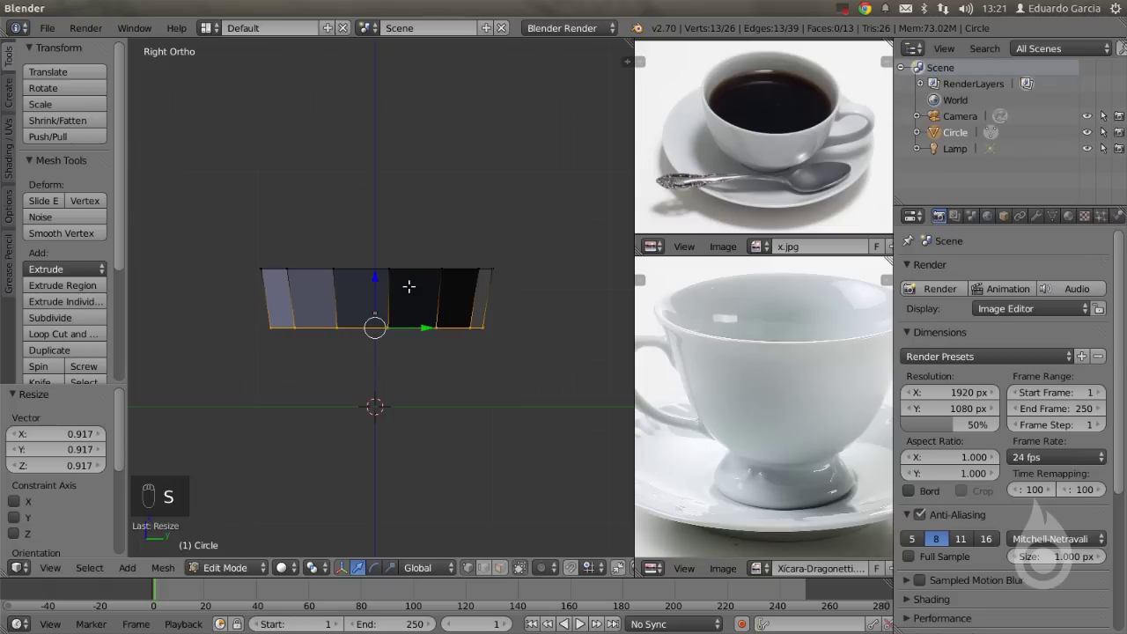
Extrude the bottom edge 0.547 downward, scale it inward, and fine-tune its height by 0.138 up and 0.018 down.
key(e)
click(437, 352)
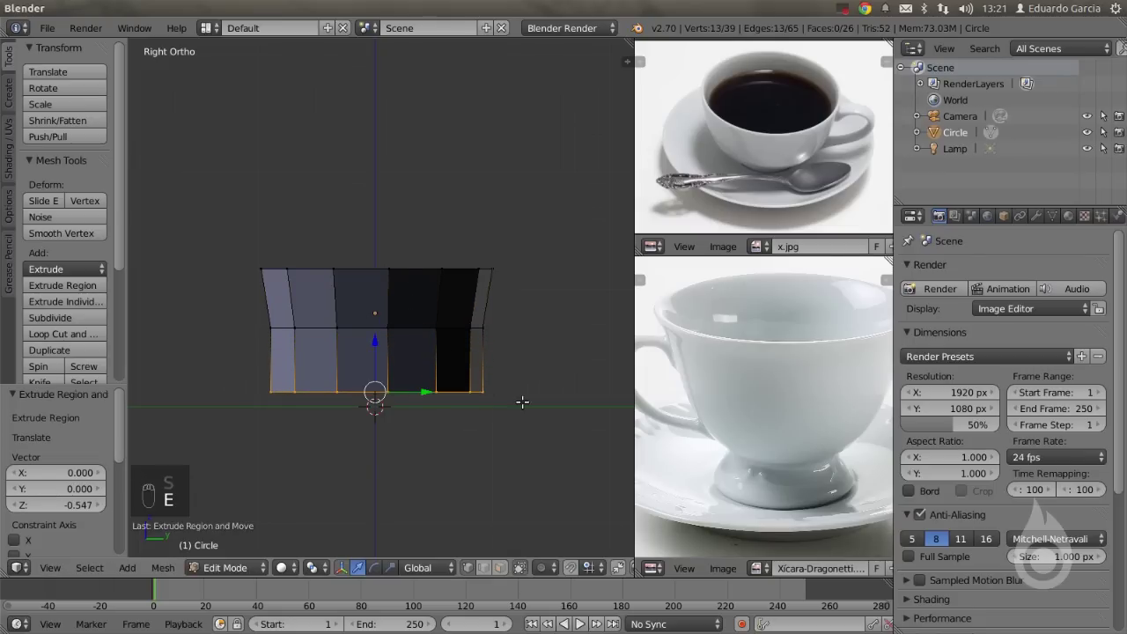
key(s)
click(484, 403)
drag(385, 347, 373, 322)
key(s)
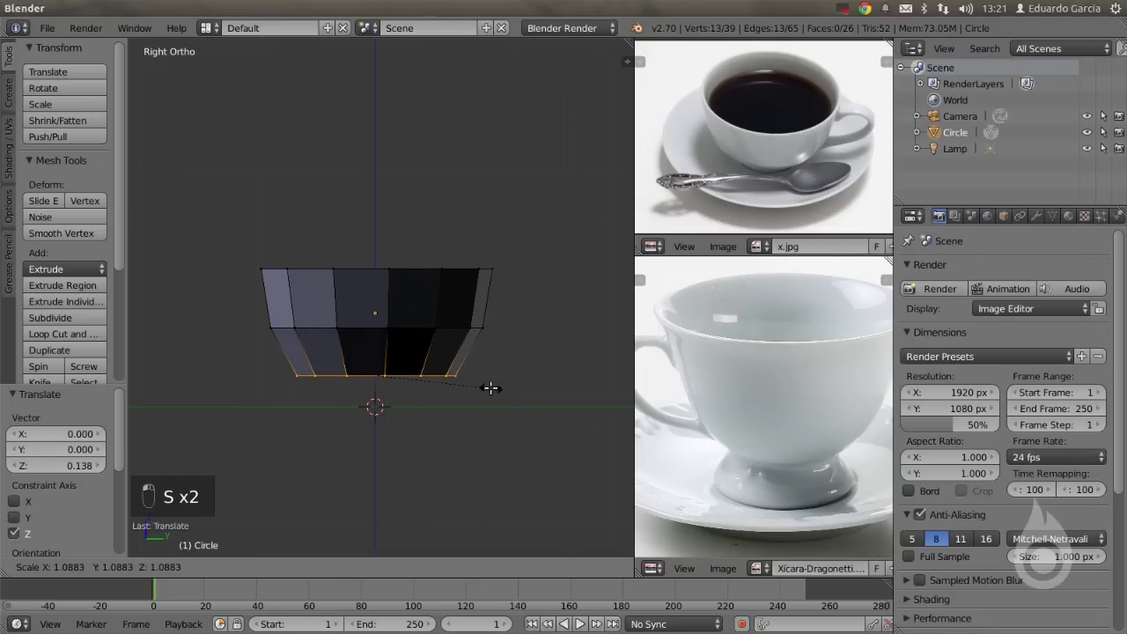
click(490, 388)
drag(379, 325, 379, 329)
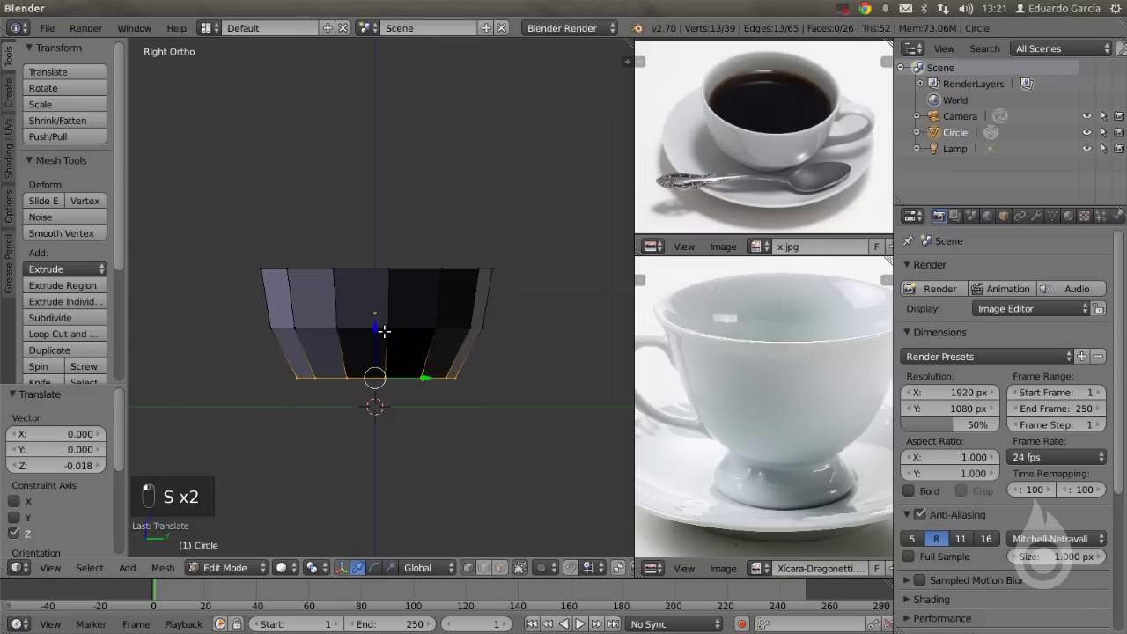
Extrude a third band 0.241 downward, scale its bottom edge inward, and raise that edge by 0.060.
key(e)
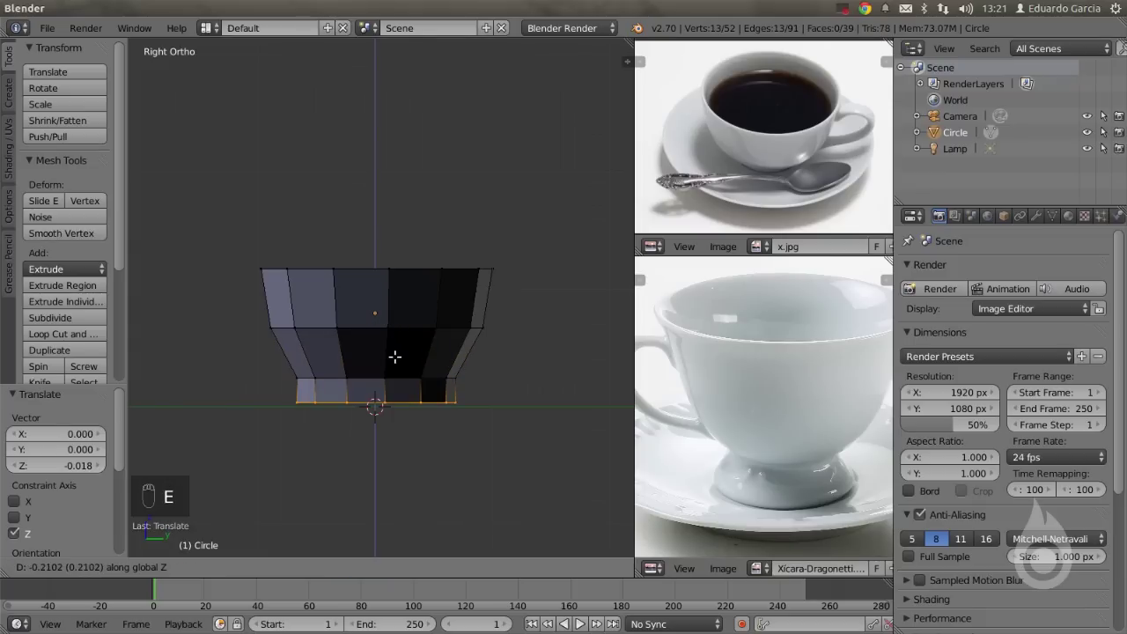
click(394, 360)
key(s)
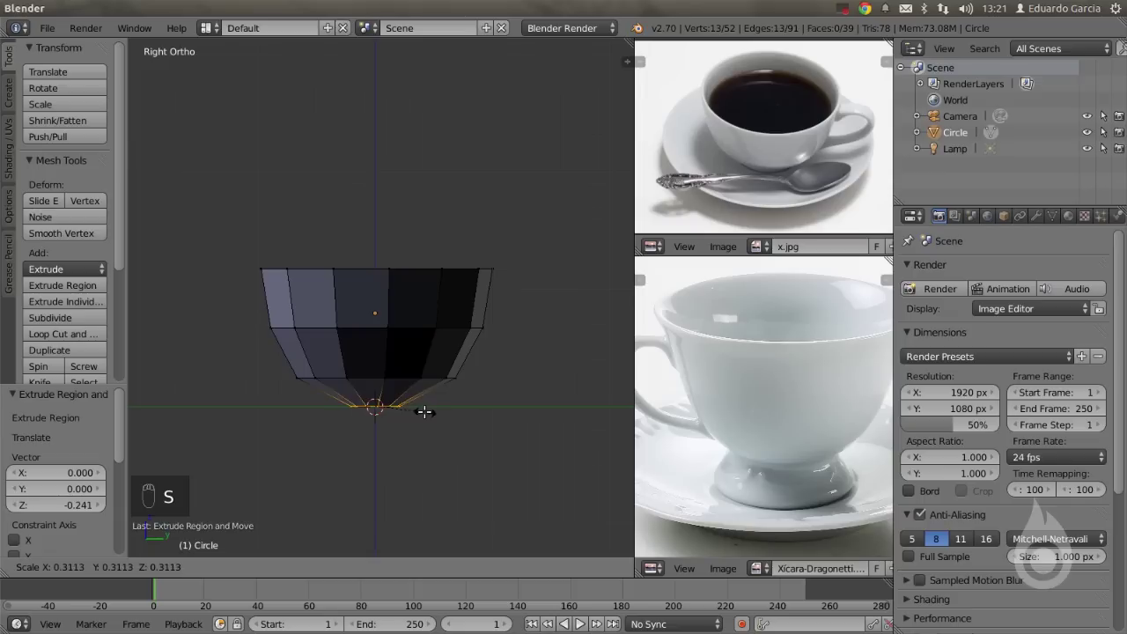
click(485, 415)
drag(377, 366, 378, 359)
scroll(465, 407, up, 3)
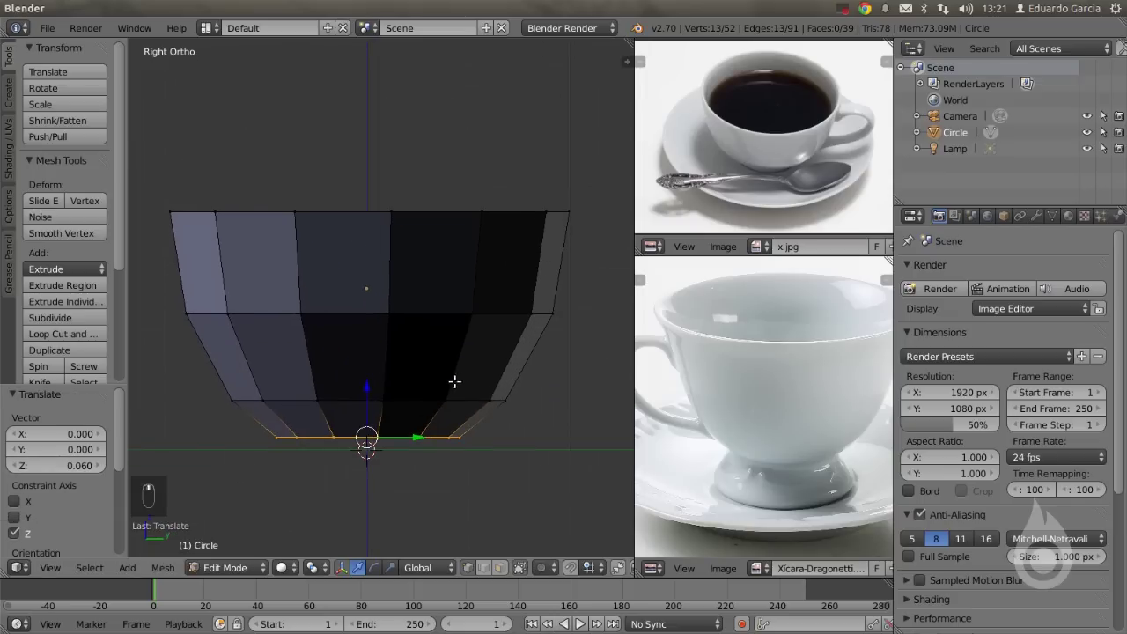
Close the cup's base by extruding the bottom edge 0.059 downward, scaling it to 0, and merging the coincident vertices with Remove Doubles.
key(e)
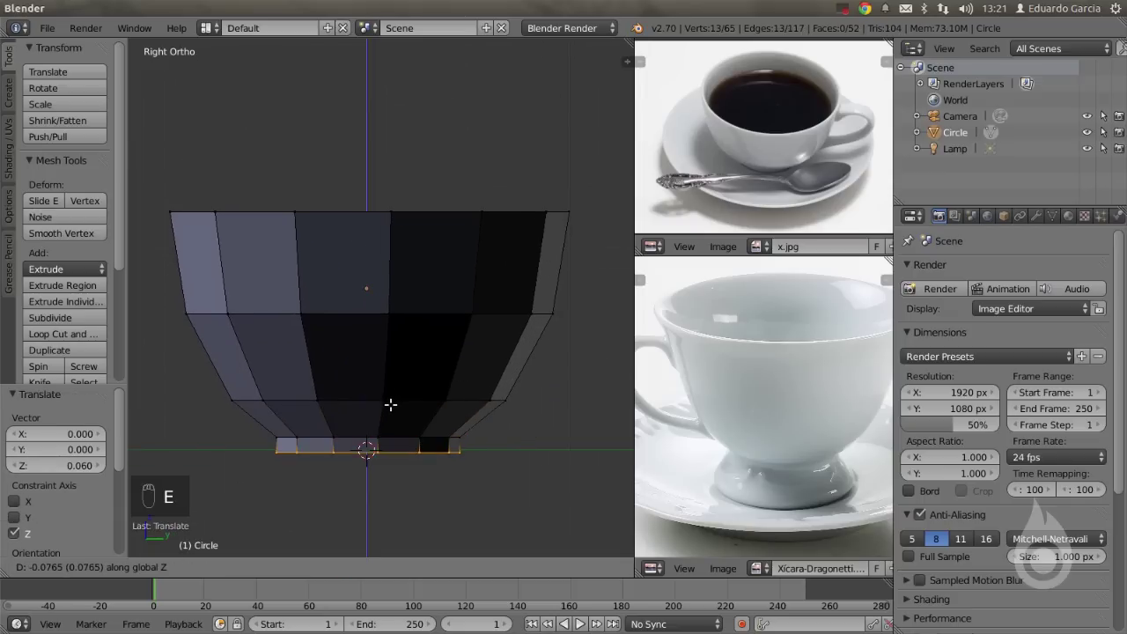
click(391, 401)
key(s)
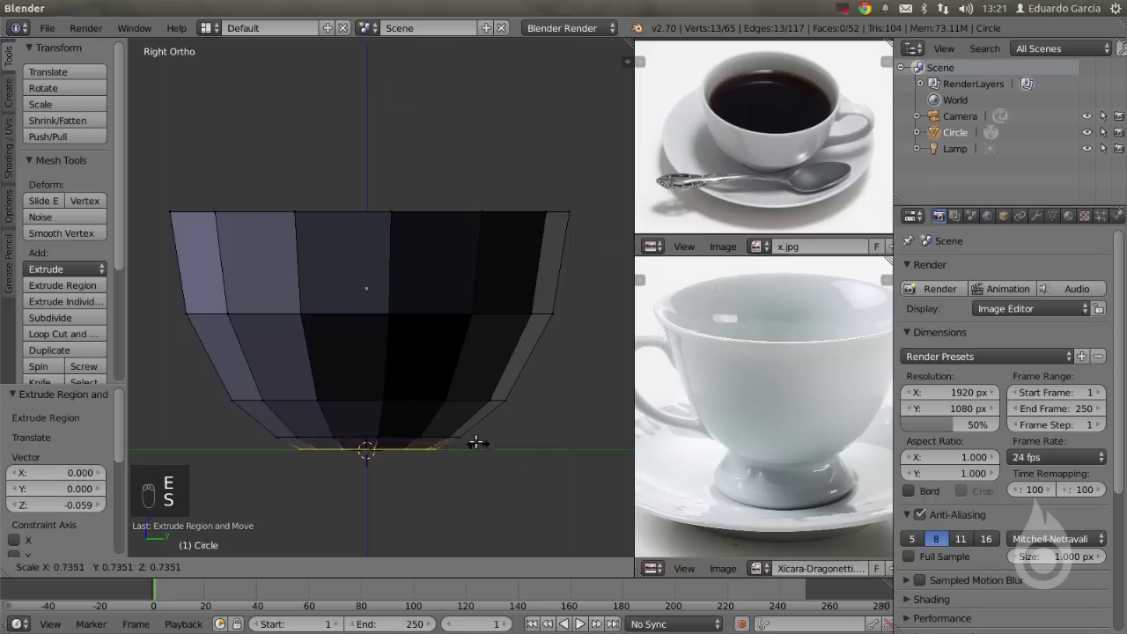
text(0)
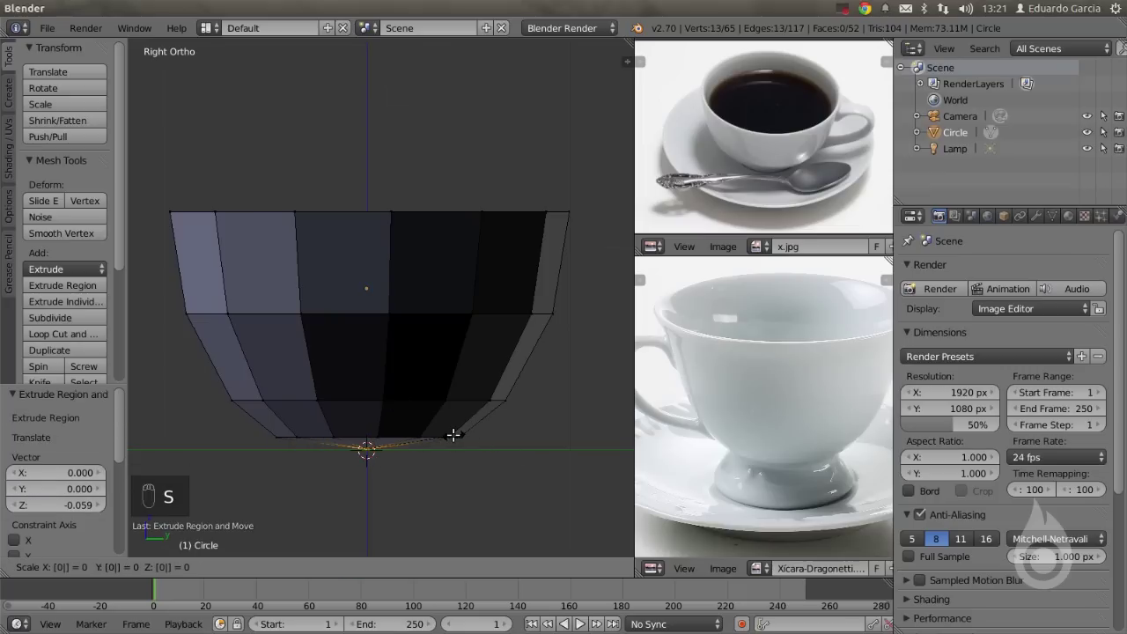
click(452, 434)
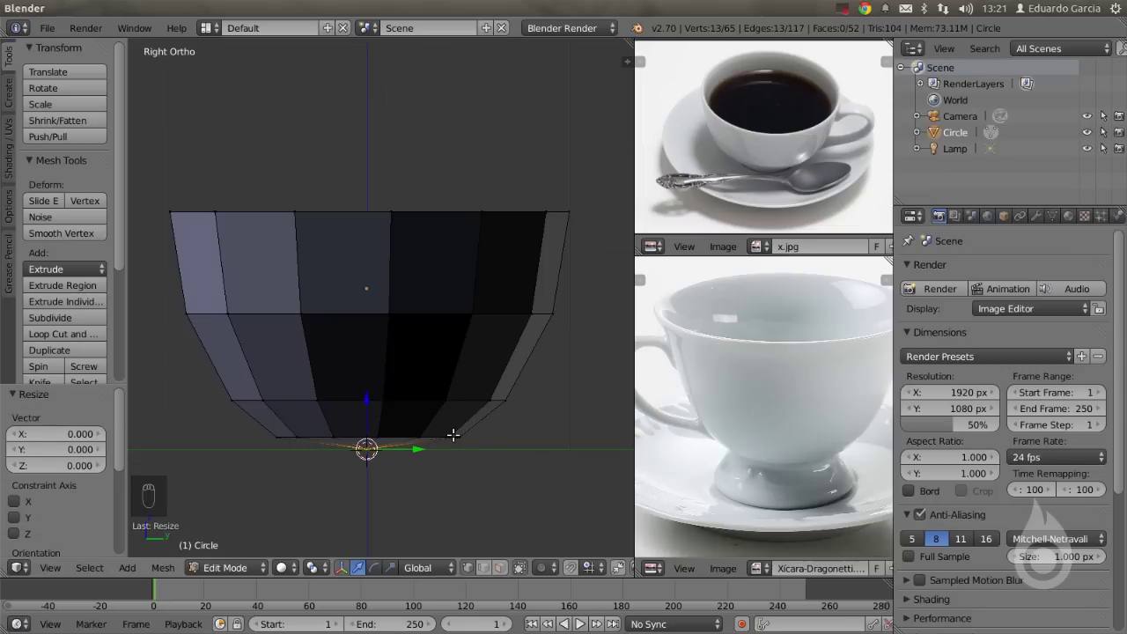
key(w)
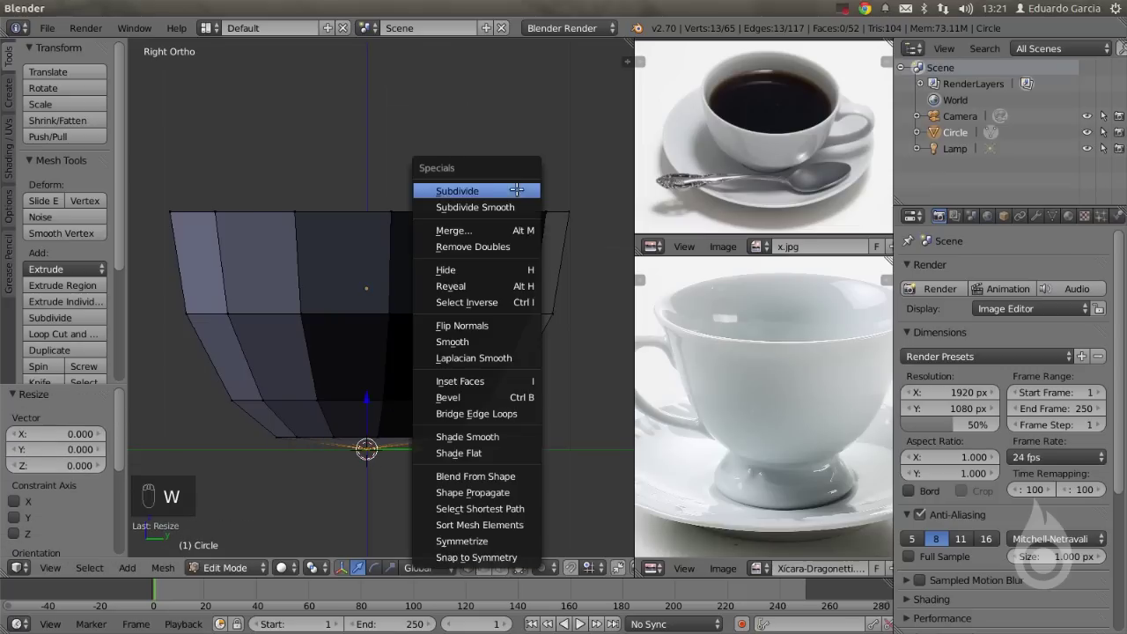
click(490, 246)
Add a loop cut midway through the cup's top band and scale the new loop to 1.009.
scroll(311, 327, down, 3)
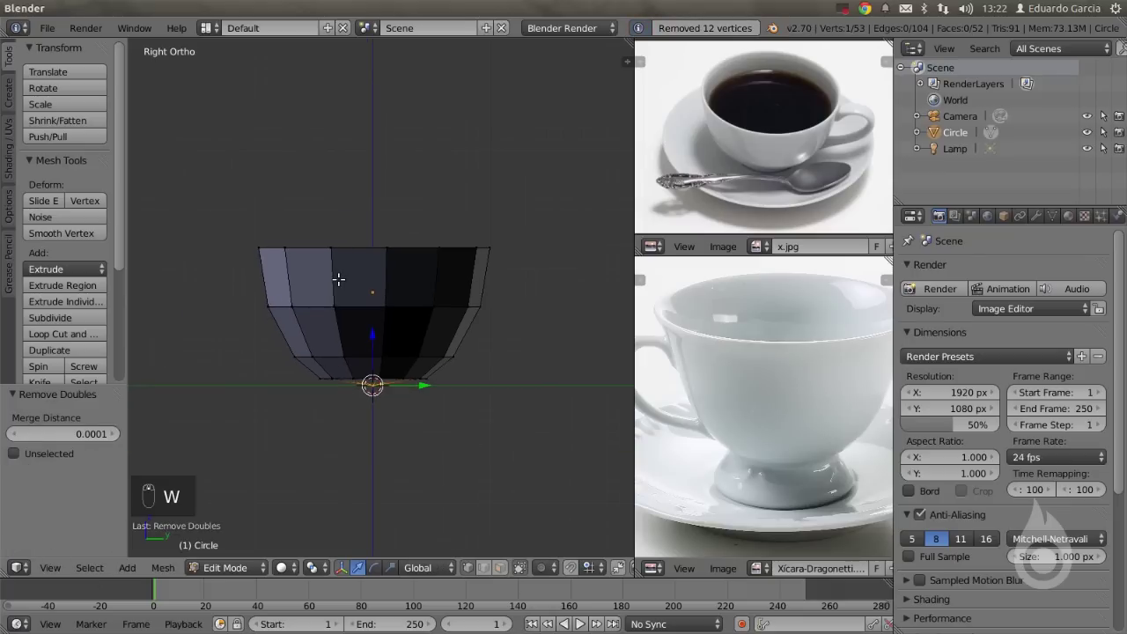
scroll(338, 279, up, 1)
key(ctrl+t)
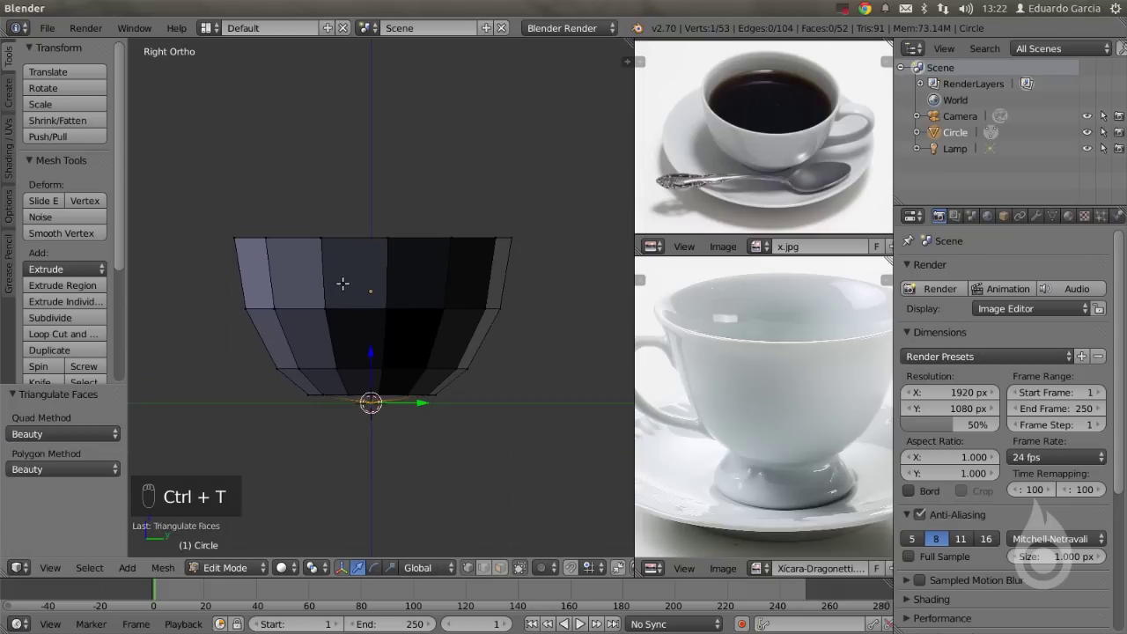
key(ctrl+r)
click(328, 270)
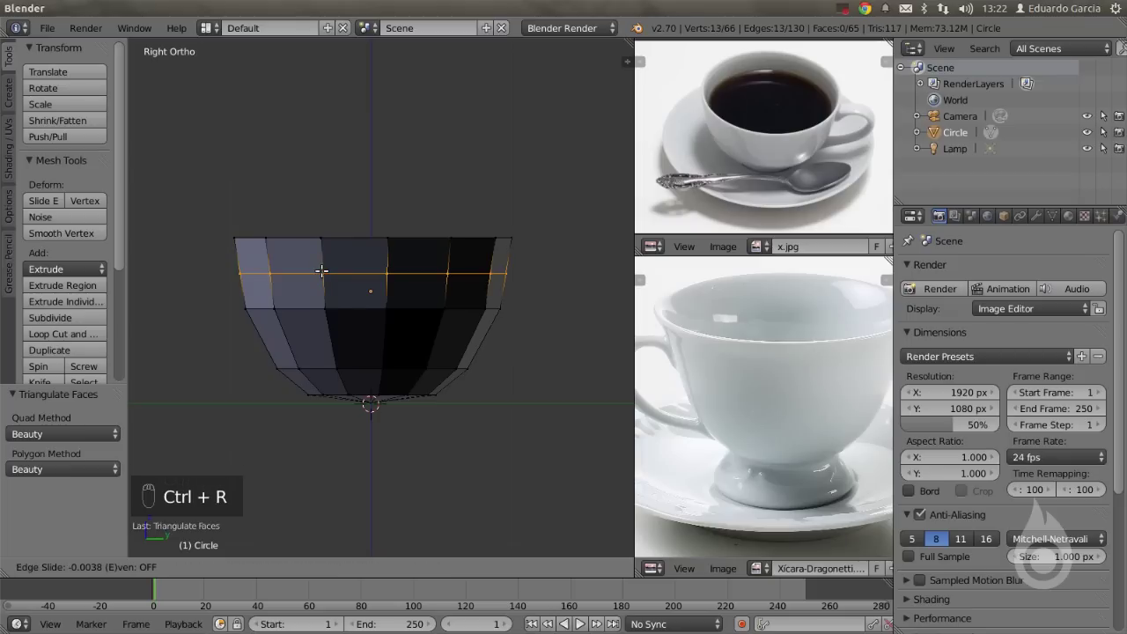
click(322, 270)
key(s)
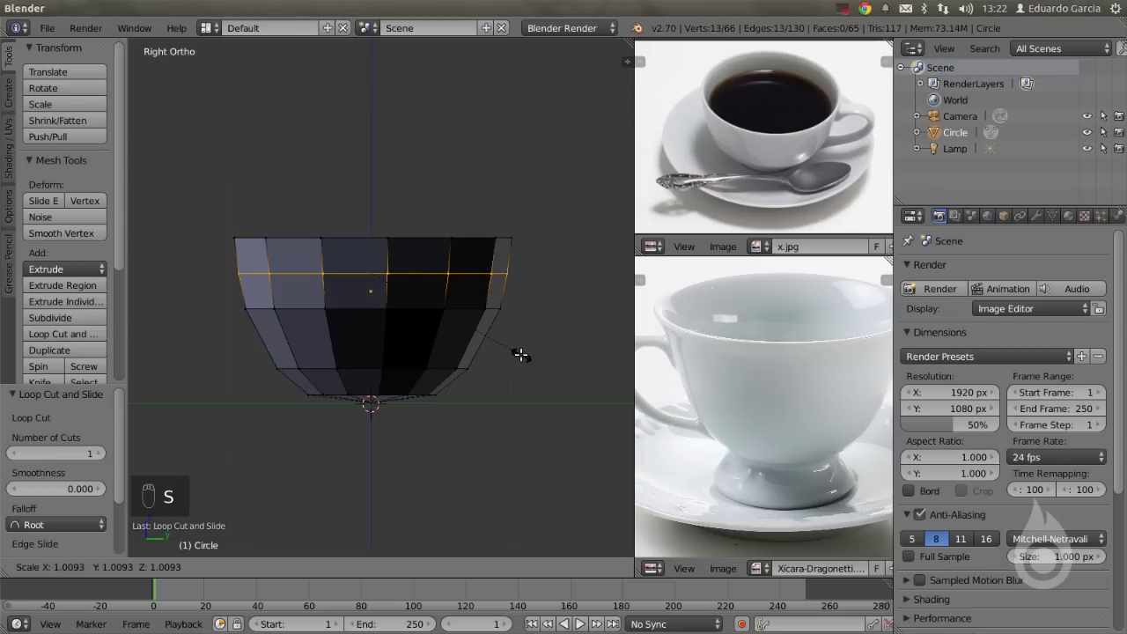
click(521, 353)
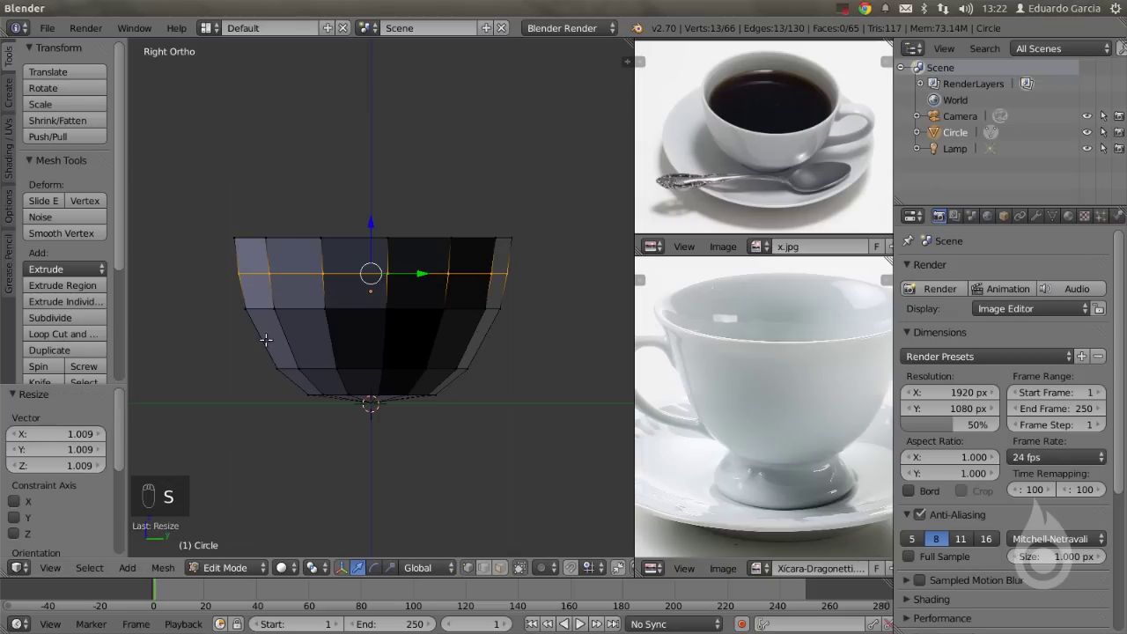
Add a loop cut midway through the cup's second band and scale it outward to 1.037.
key(ctrl+r)
click(298, 342)
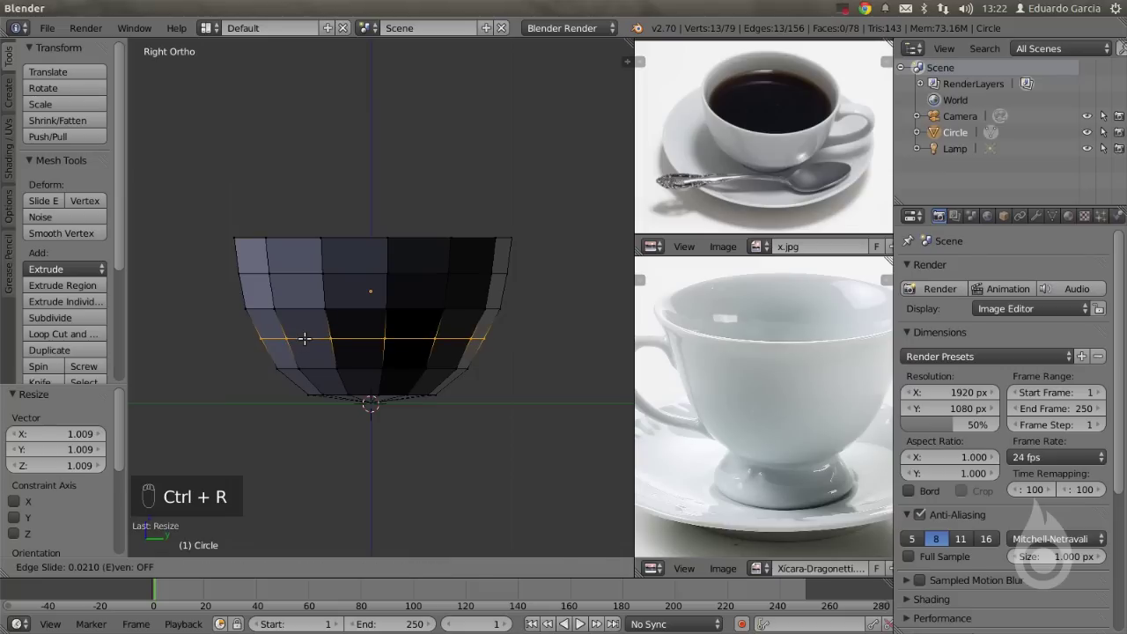
click(303, 339)
key(s)
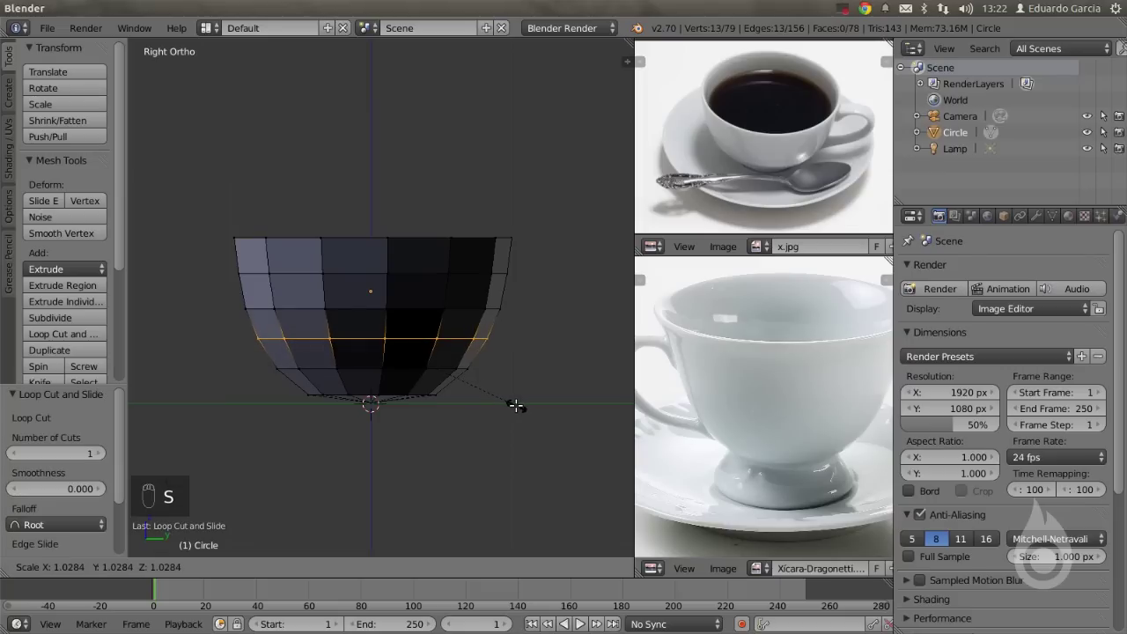
click(516, 405)
Raise the centre vertex of the cup's base about 0.04 along Z.
scroll(435, 405, up, 1)
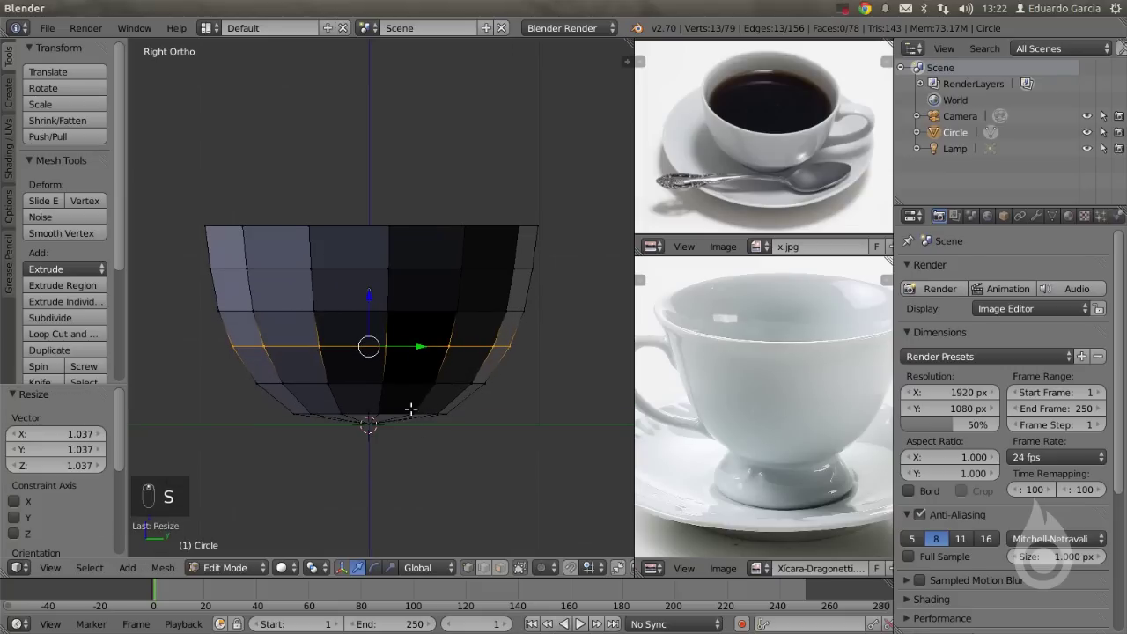
right_click(369, 425)
drag(371, 384, 368, 374)
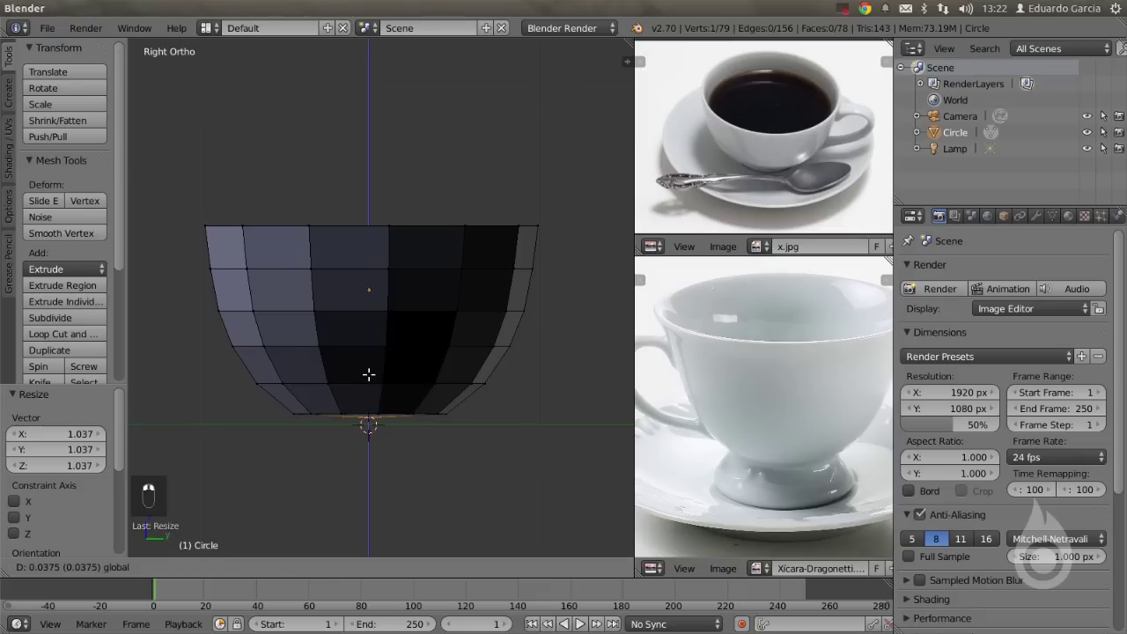
Select the whole mesh, lower it slightly along Z, and return to Object Mode.
key(a)
key(a)
key(a)
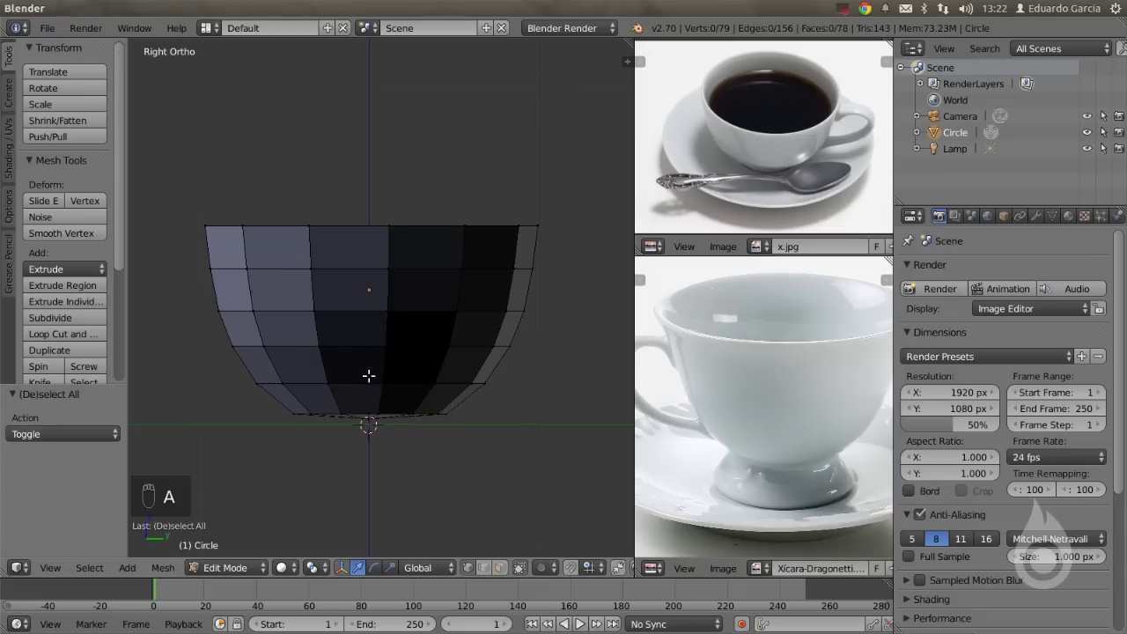
drag(368, 280, 385, 288)
key(Tab)
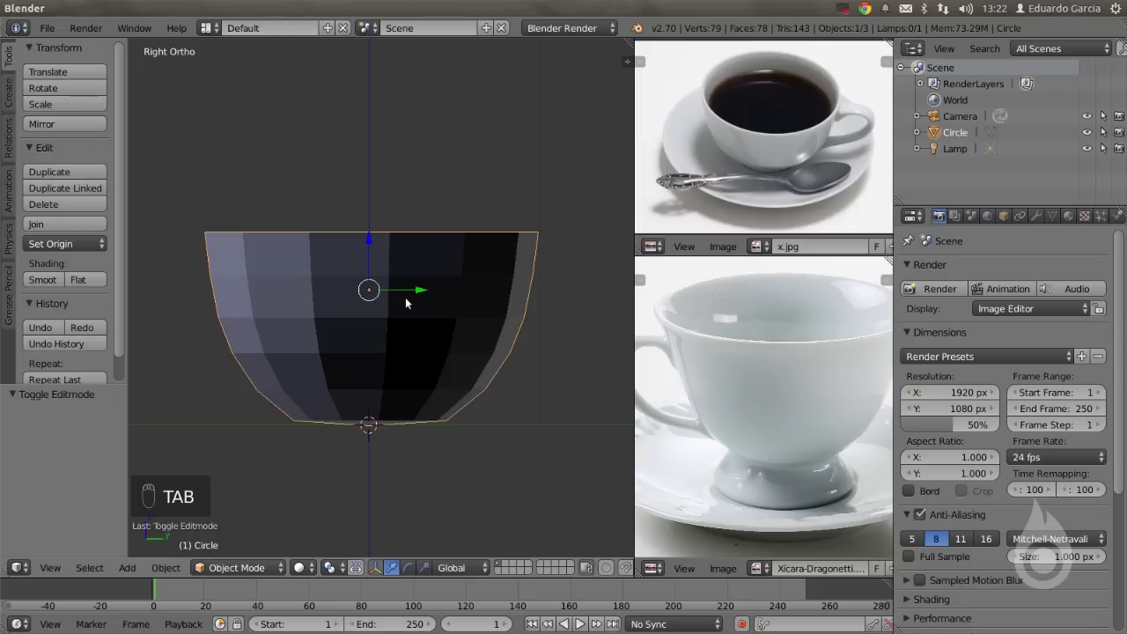
Inspect the cup from several angles and make its normals consistent in Edit Mode, returning to Object Mode.
middle_drag(406, 303, 422, 360)
scroll(425, 360, down, 5)
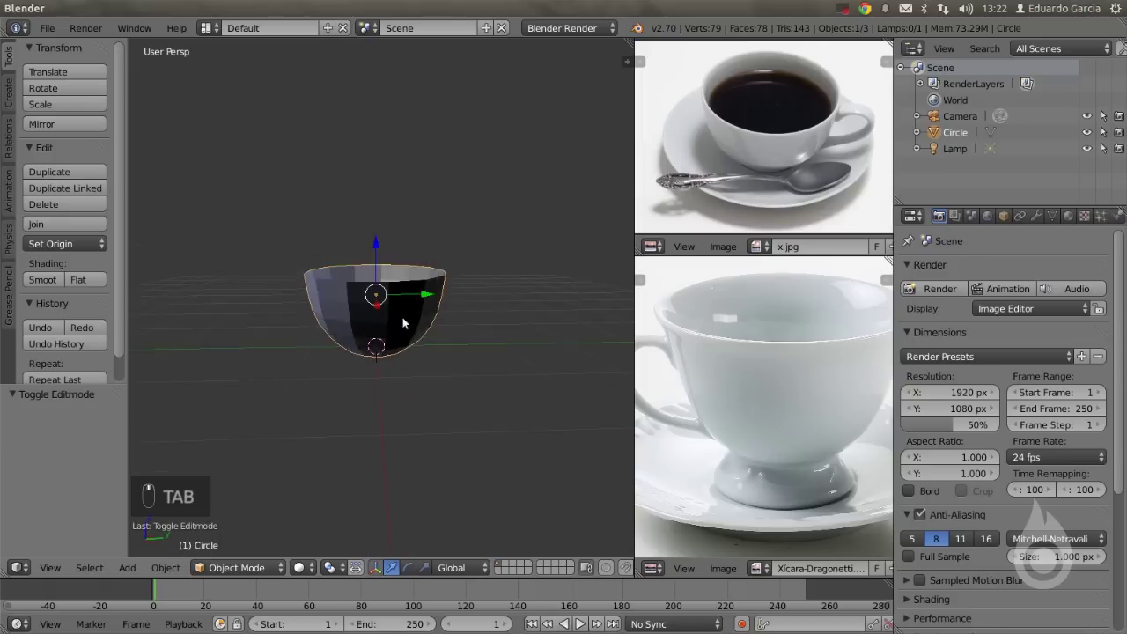
middle_drag(284, 297, 430, 314)
scroll(430, 313, up, 4)
scroll(416, 318, down, 3)
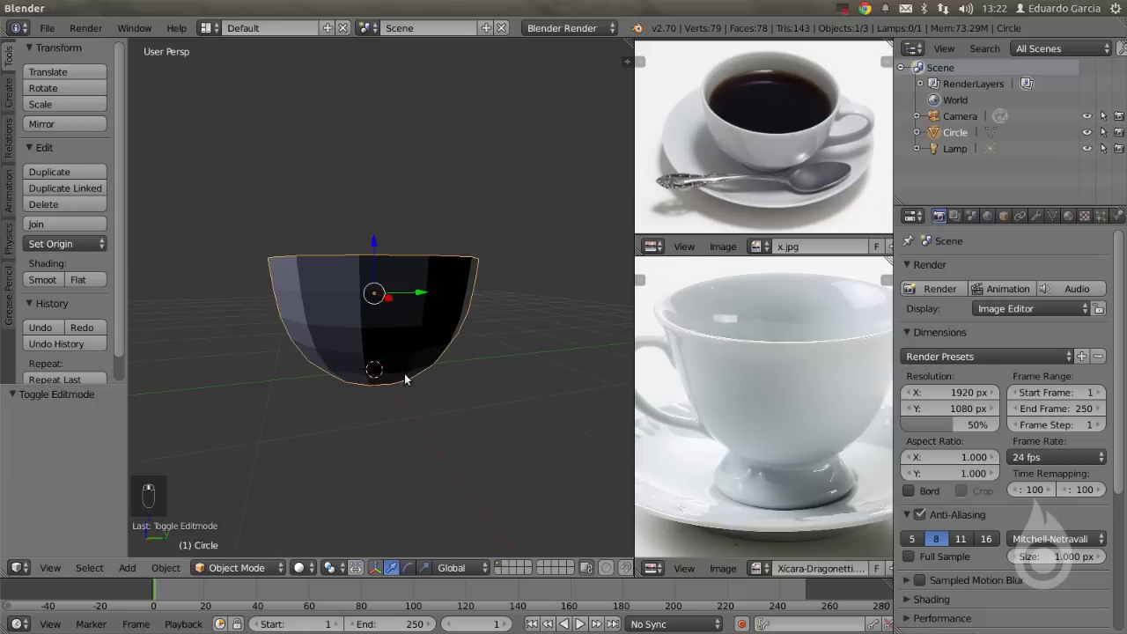
middle_drag(421, 308, 428, 341)
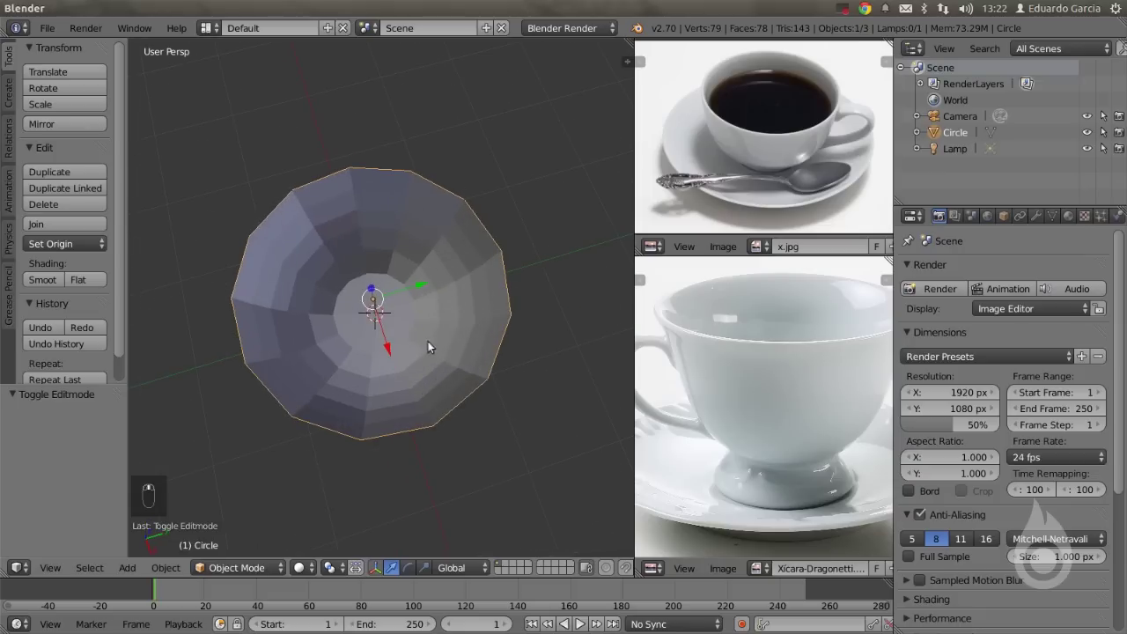
middle_drag(335, 269, 335, 152)
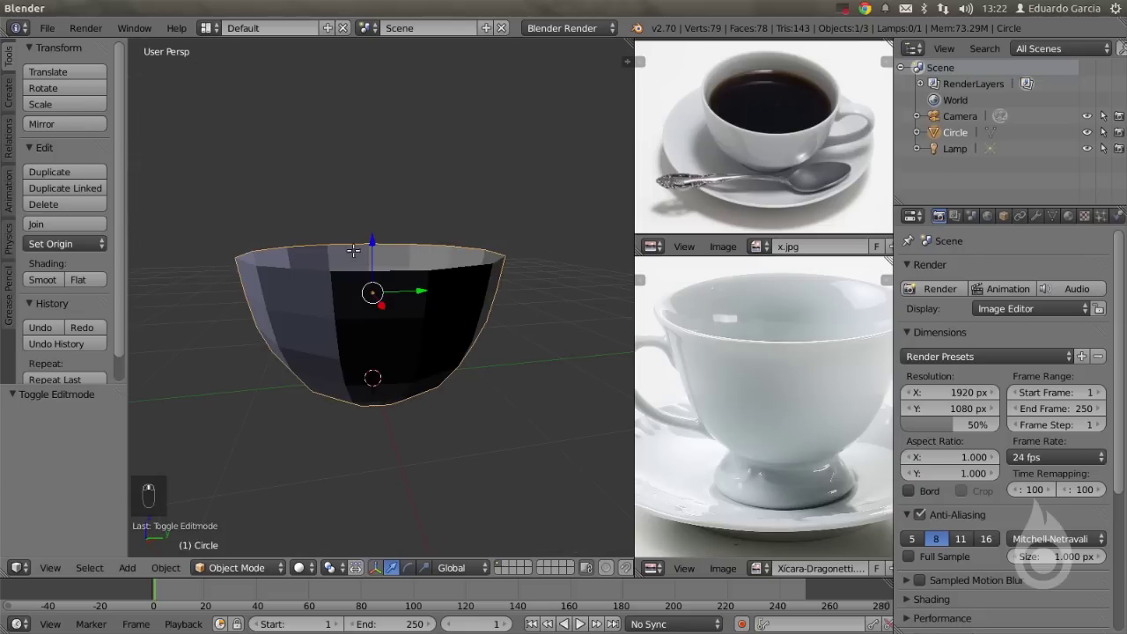
key(Tab)
key(ctrl+n)
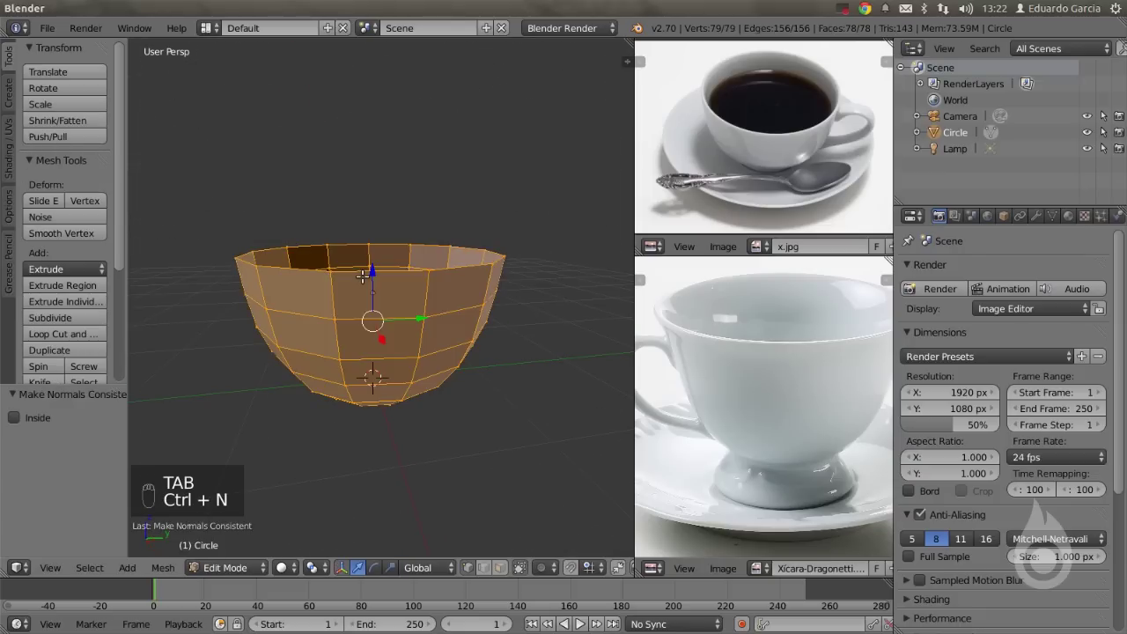
key(Tab)
Add a Solidify modifier to the cup.
middle_drag(425, 302, 432, 376)
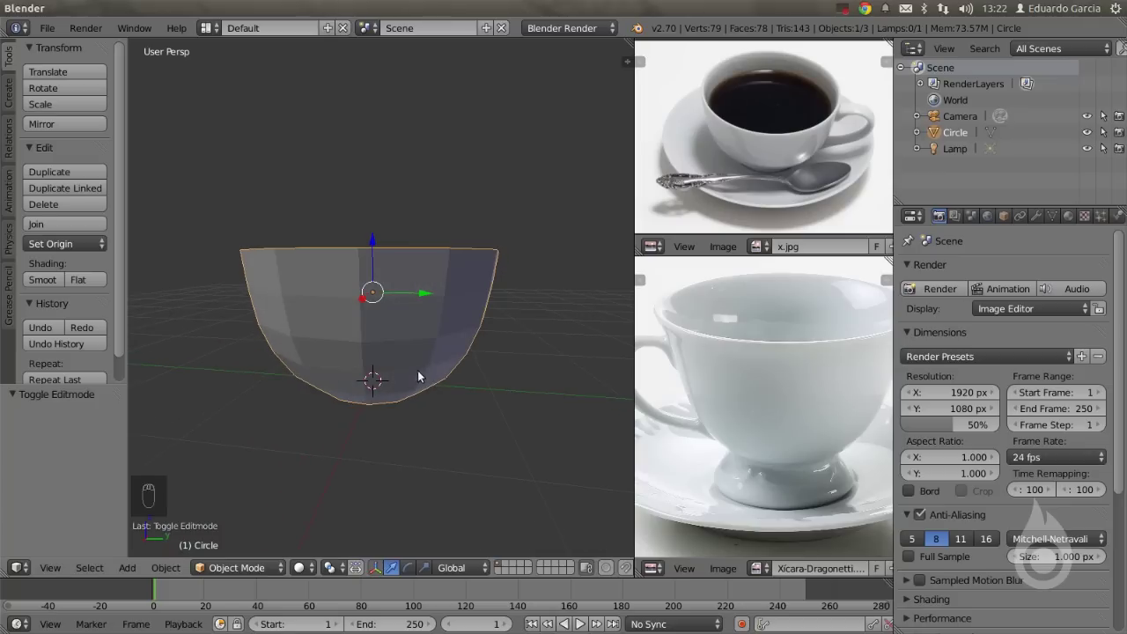
middle_drag(406, 265, 423, 340)
middle_drag(318, 302, 317, 256)
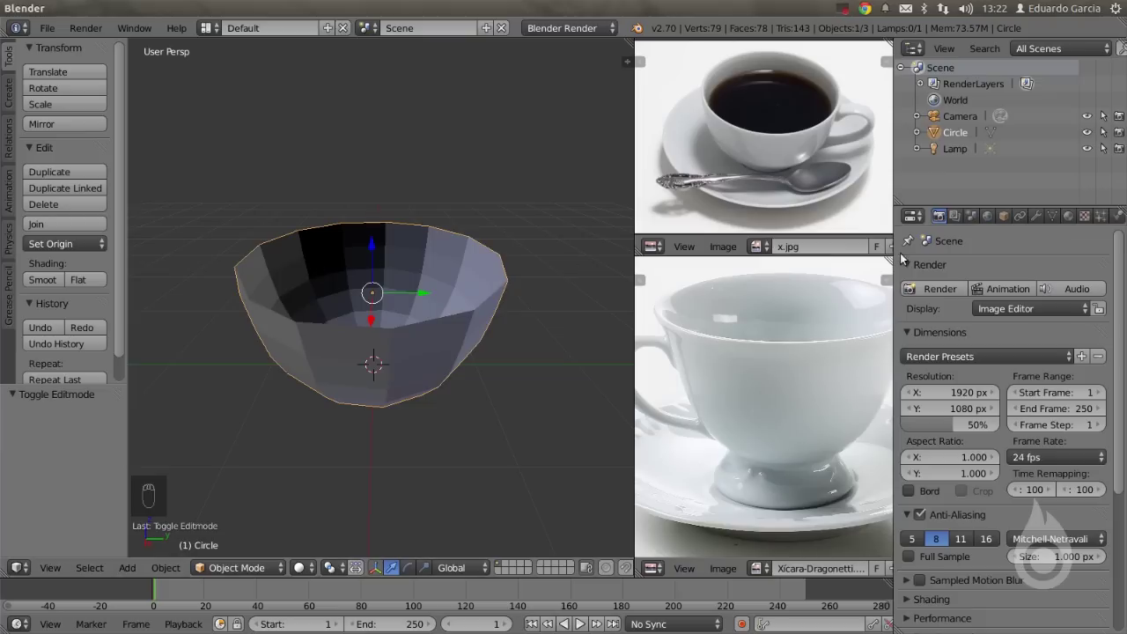
click(1035, 216)
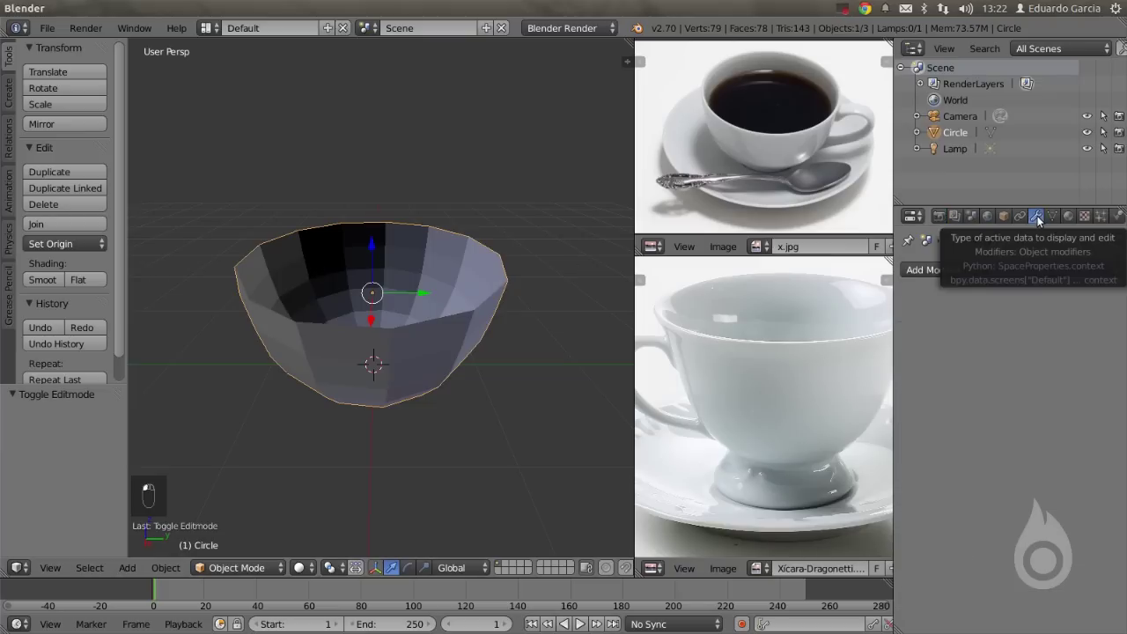
click(984, 271)
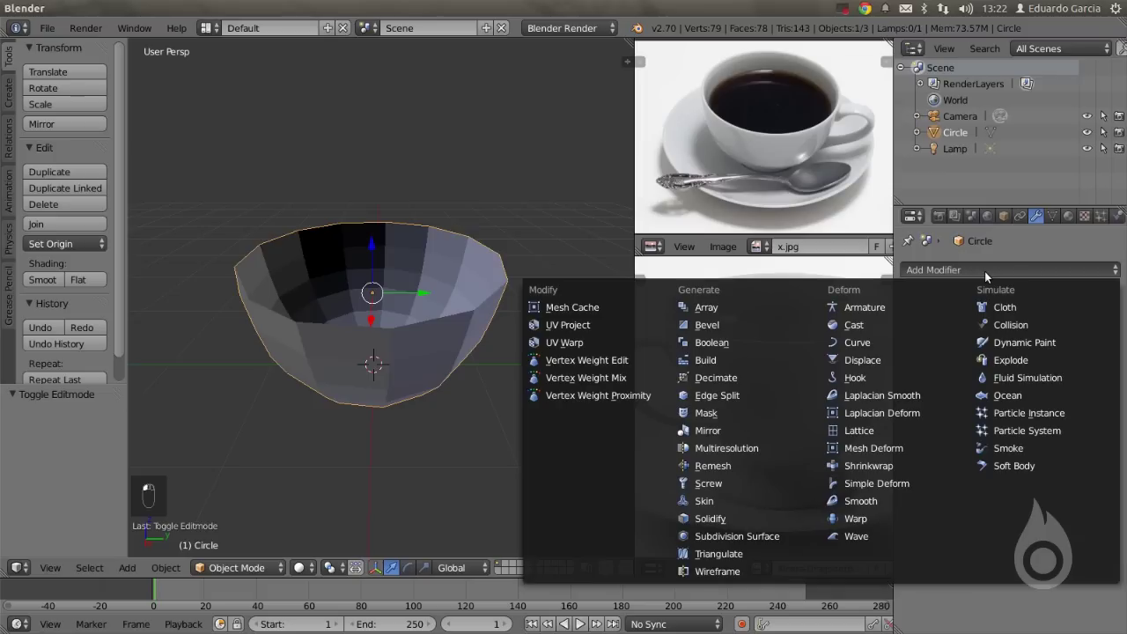
click(720, 520)
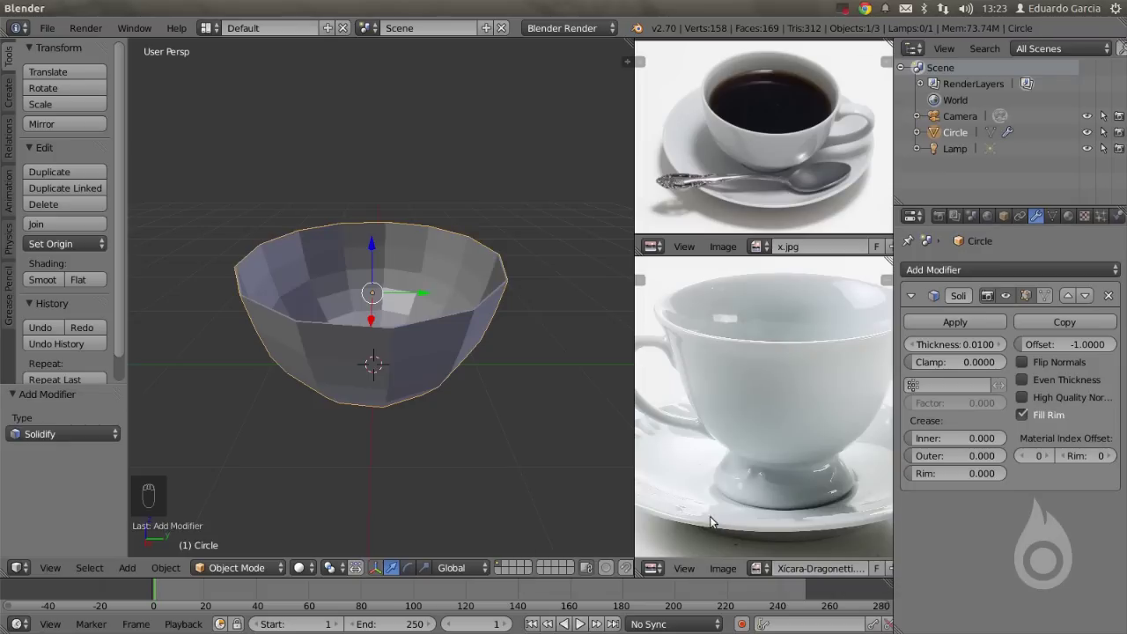
Set the Solidify thickness to 0.0680 and apply the modifier.
scroll(400, 380, up, 3)
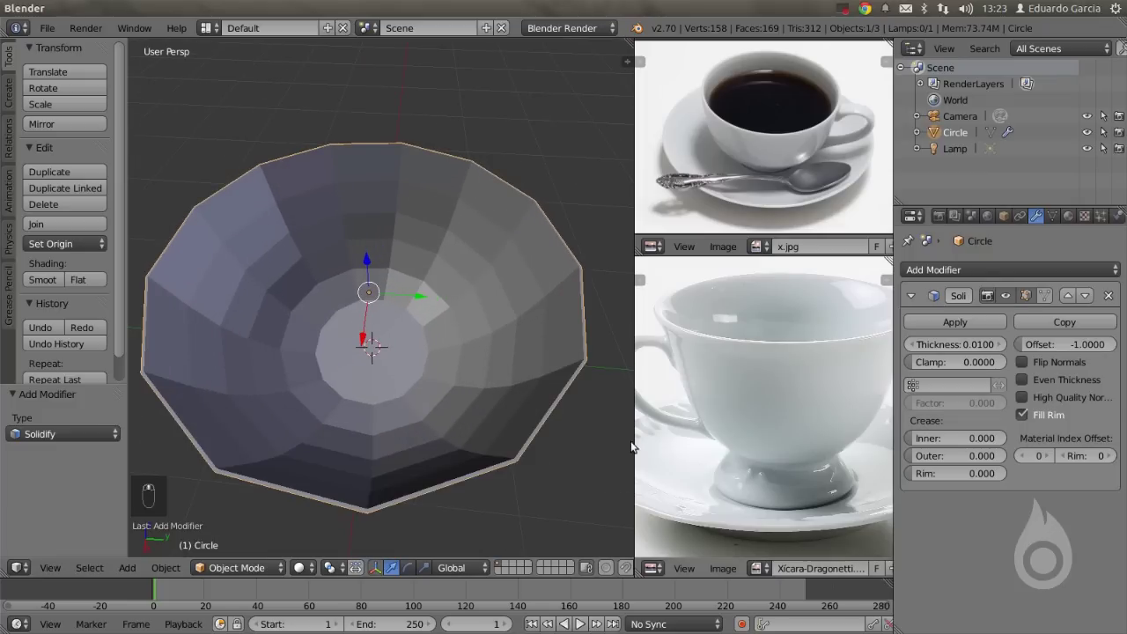
middle_drag(358, 426, 343, 428)
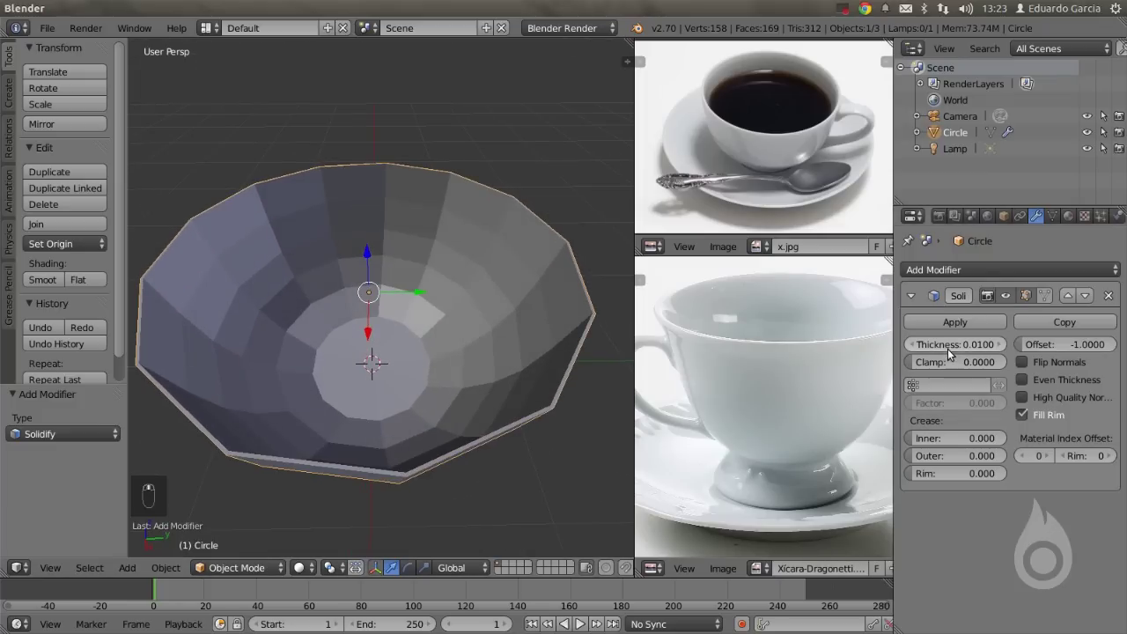
drag(947, 348, 1009, 348)
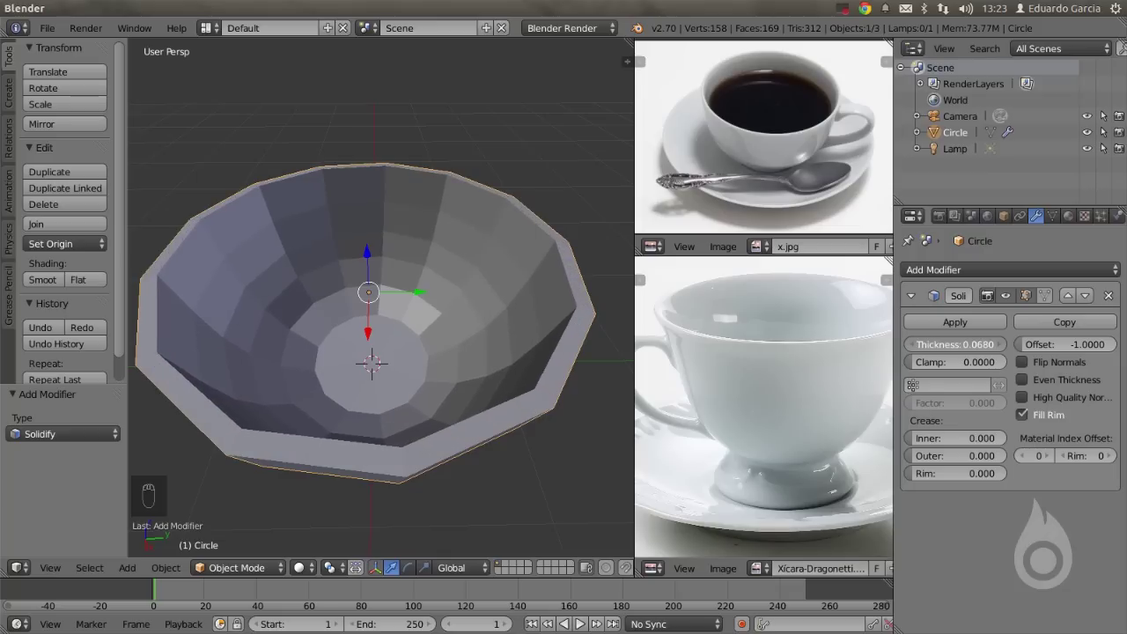
middle_drag(401, 367, 412, 314)
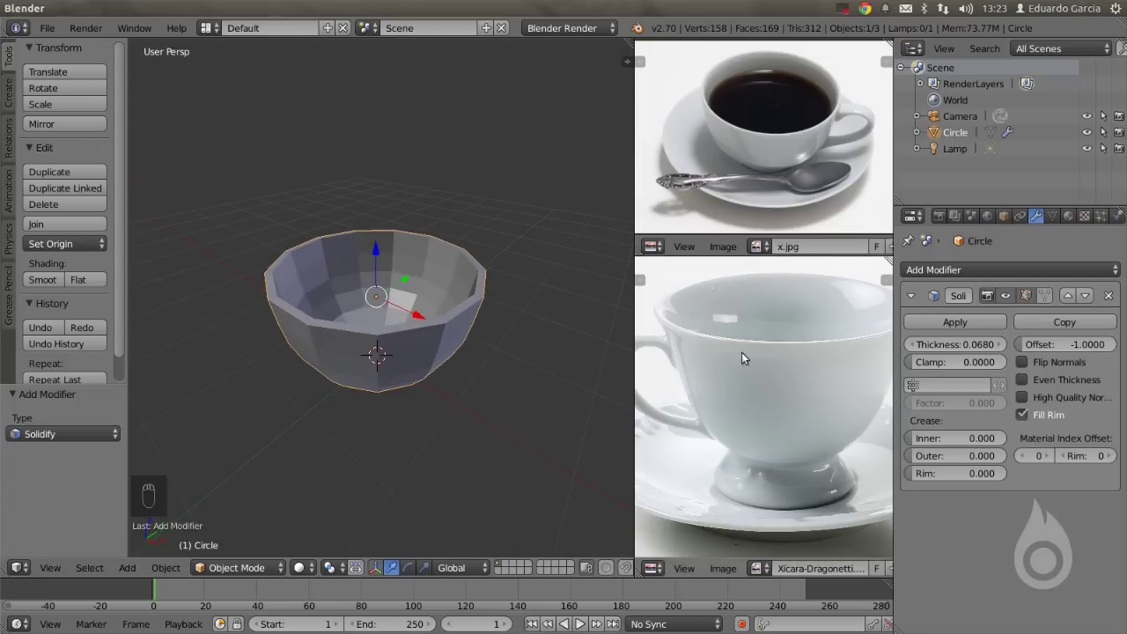
click(955, 322)
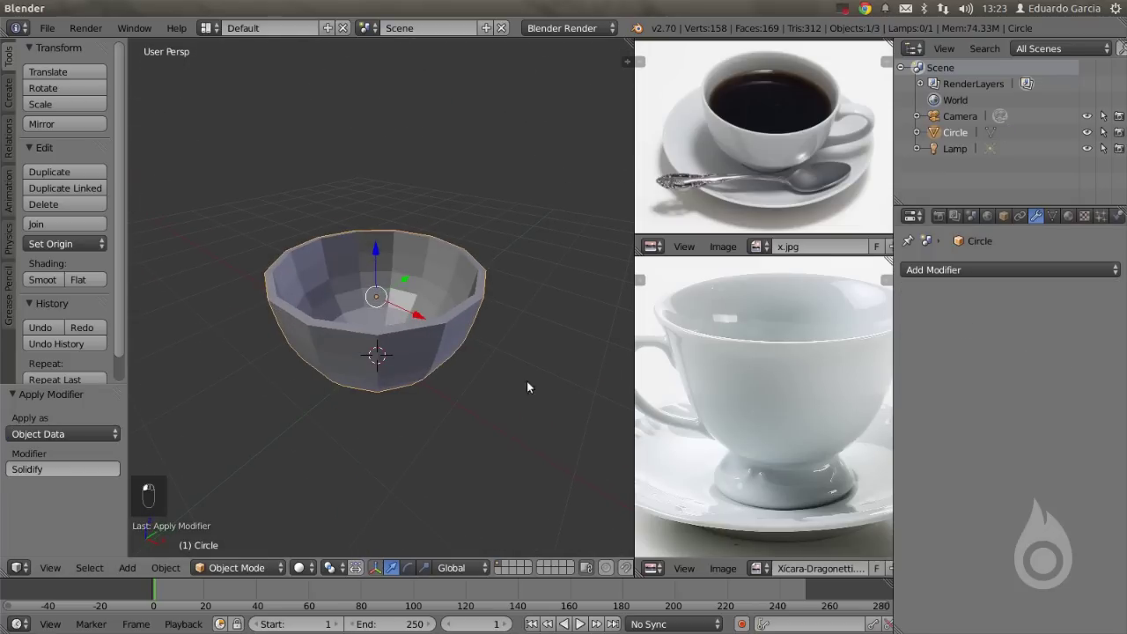
From the right orthographic view, deselect the mesh in Edit Mode and place a new vertex just outside the cup's upper wall.
key(Tab)
middle_drag(312, 309, 373, 300)
key(Tab)
key(KP_3)
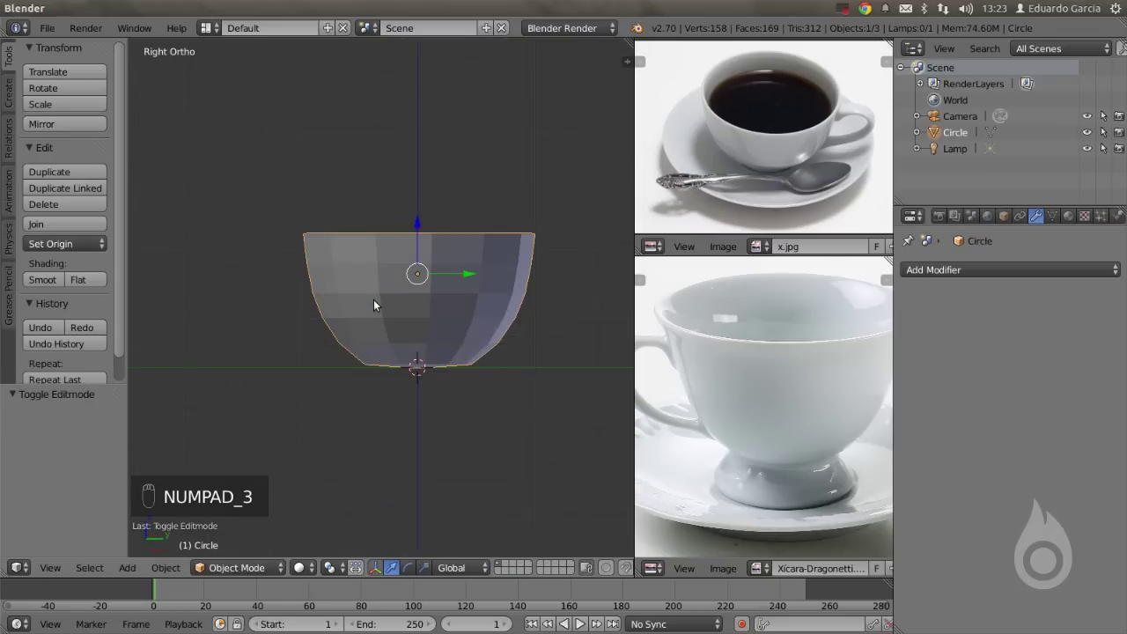
shift+middle_drag(387, 327, 448, 336)
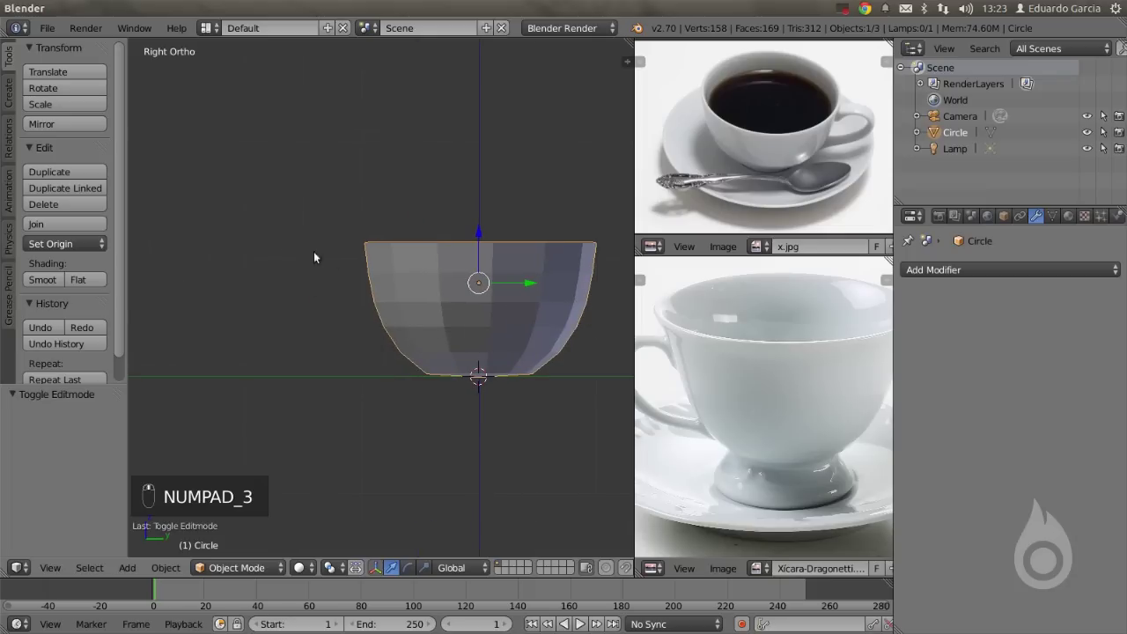
key(Tab)
scroll(356, 293, up, 1)
key(a)
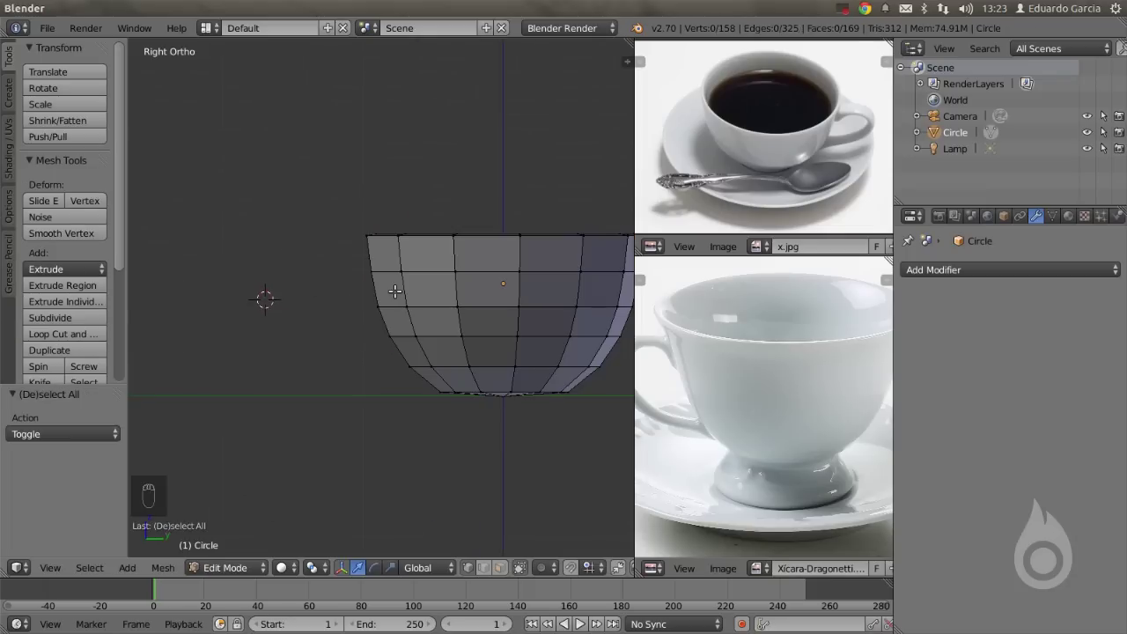
ctrl+right_click(351, 268)
scroll(342, 269, up, 4)
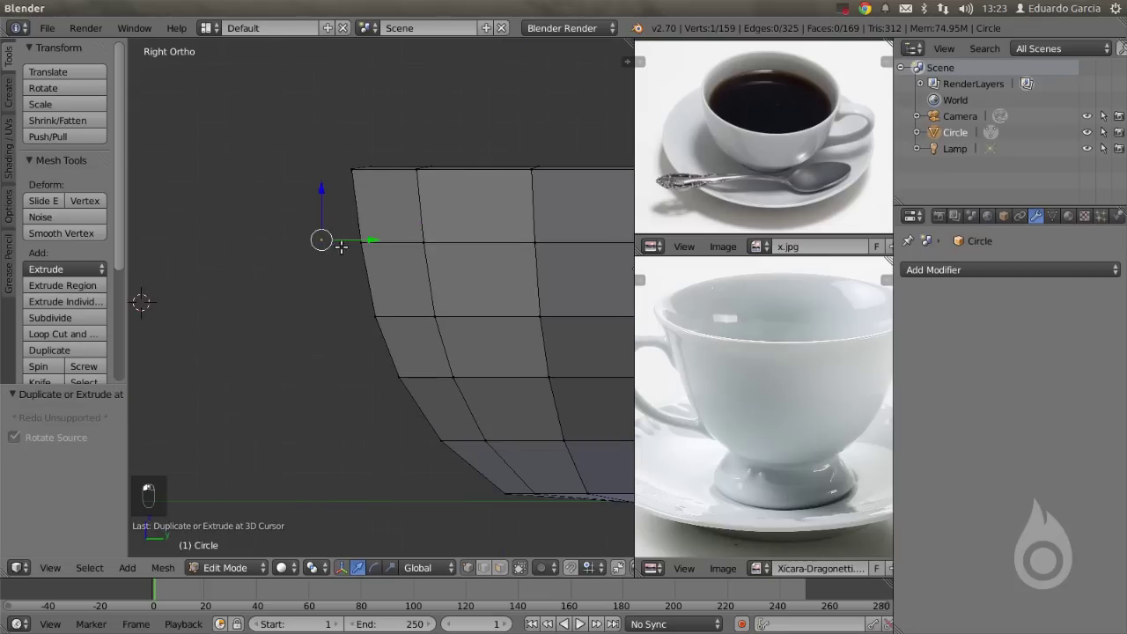
Extrude the new vertex downward into a short edge, and extrude that edge away from the cup to form the first handle face.
shift+middle_drag(338, 243, 398, 289)
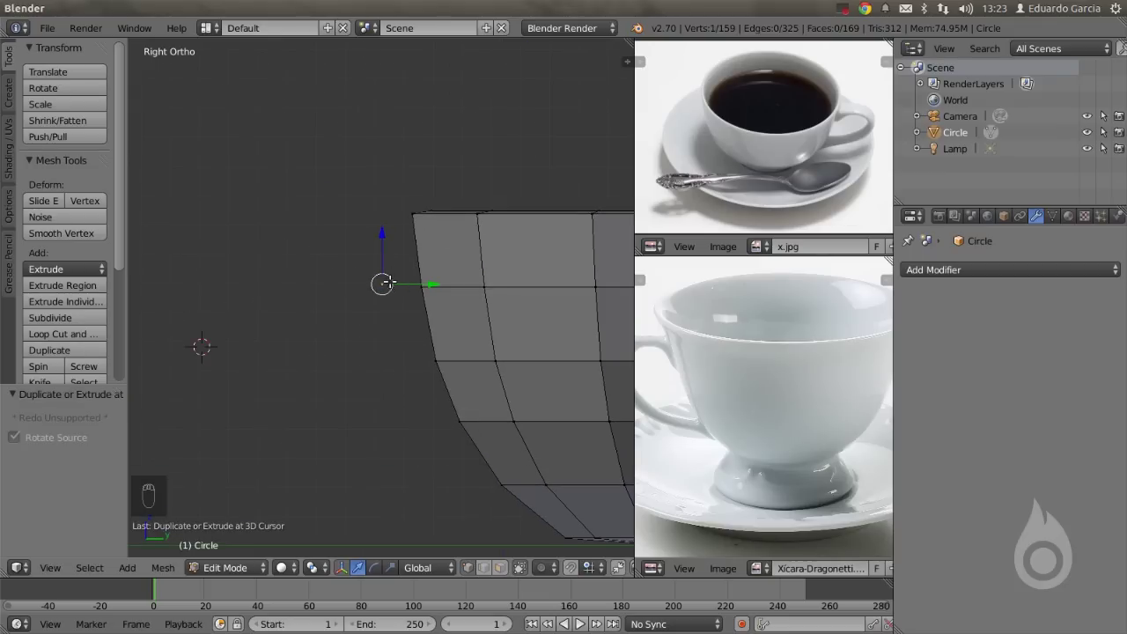
key(e)
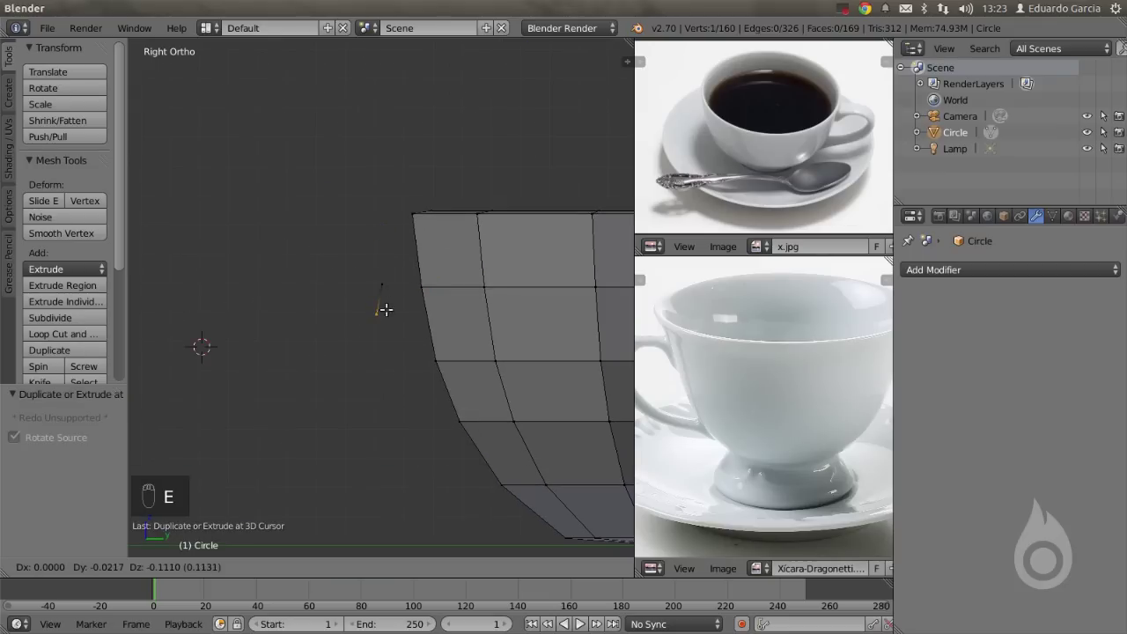
click(379, 334)
shift+right_click(380, 287)
scroll(380, 287, down, 2)
scroll(380, 287, up, 1)
key(e)
click(339, 263)
Shrink the face's outer edge slightly, extrude it outward by Y -0.210 and Z 0.074, and scale the new edge to 0.656.
middle_drag(716, 366, 753, 370)
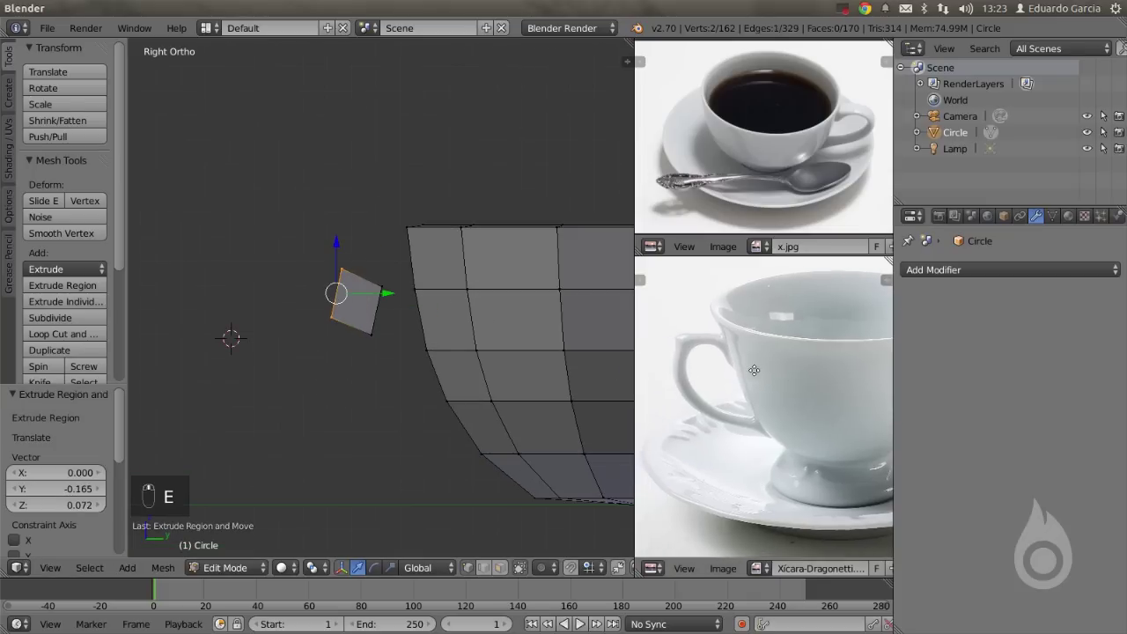
scroll(366, 301, up, 1)
shift+middle_drag(370, 321, 390, 291)
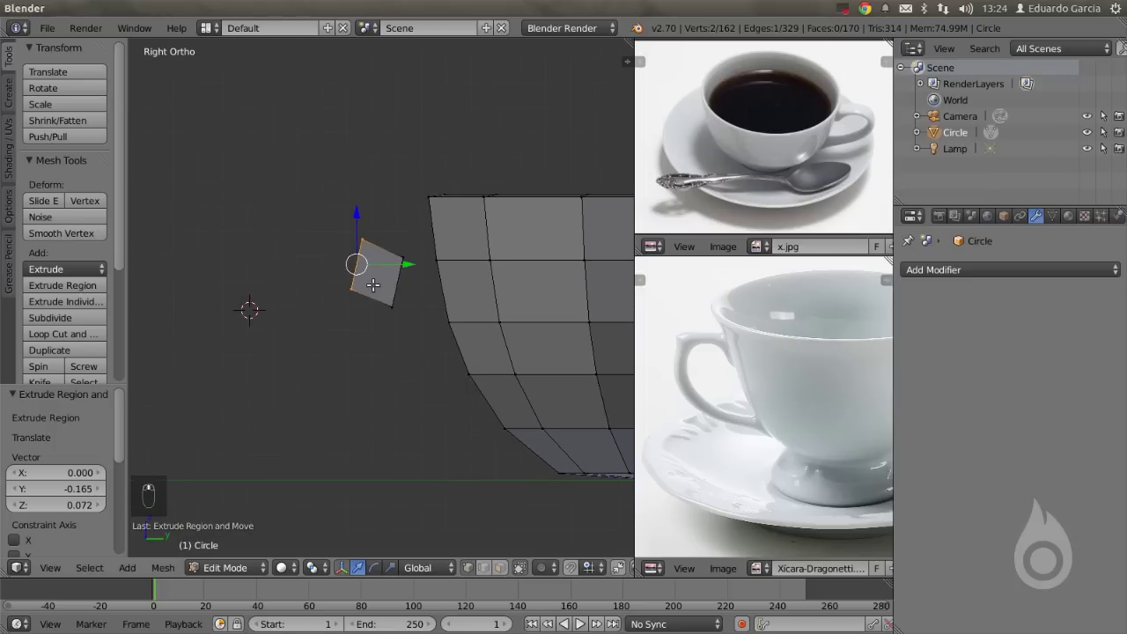
key(s)
click(370, 284)
key(e)
click(307, 247)
key(s)
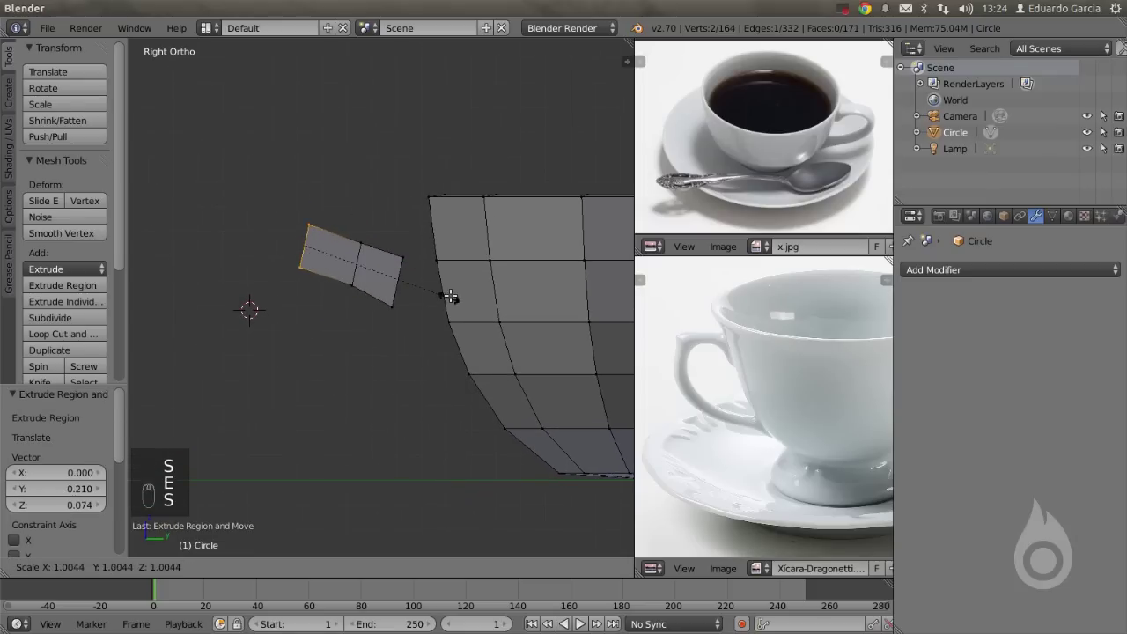
click(400, 271)
Extrude another short segment outward from the handle's end edge and scale its end to 0.729.
key(e)
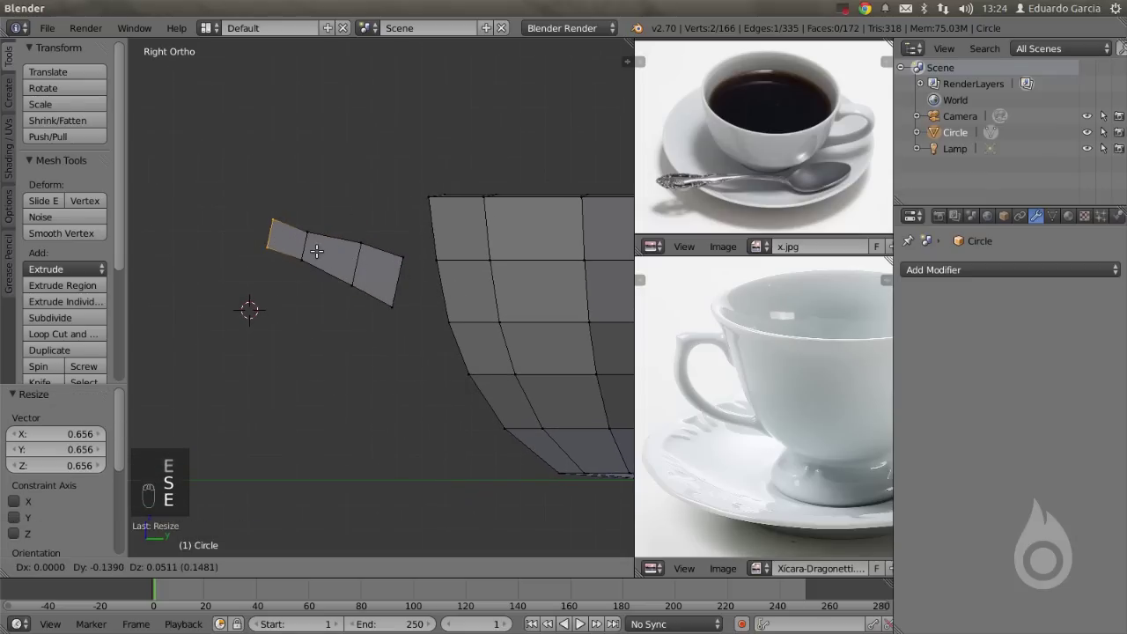
click(358, 260)
key(s)
click(374, 278)
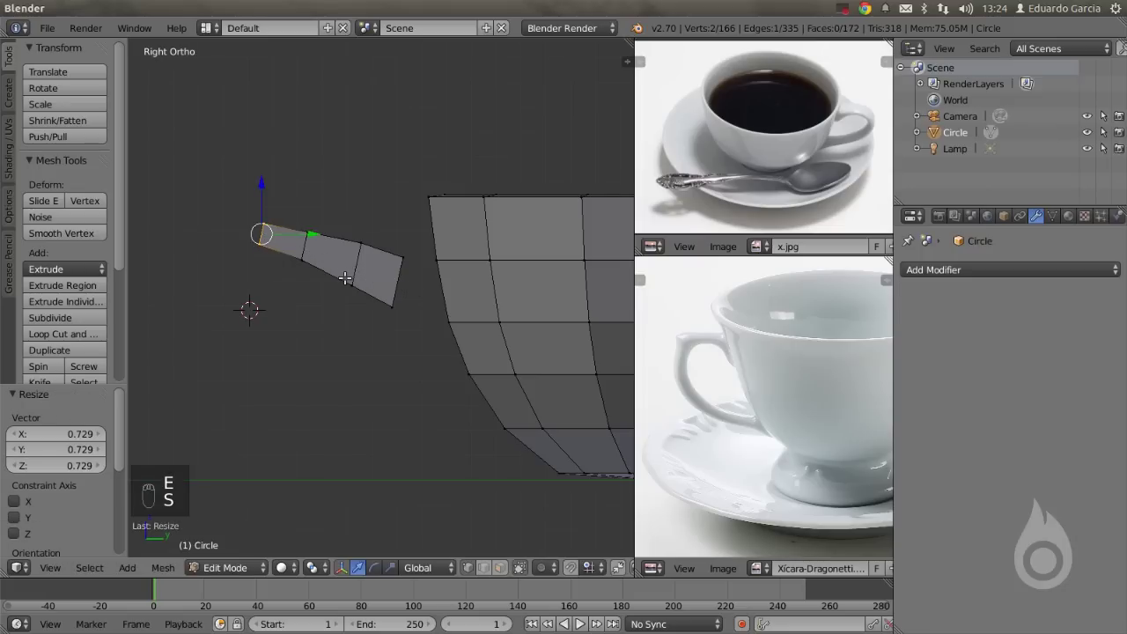
Add a loop cut across the outermost handle face and extrude its outer lower edge by Y -0.111 and Z -0.102.
key(ctrl+r)
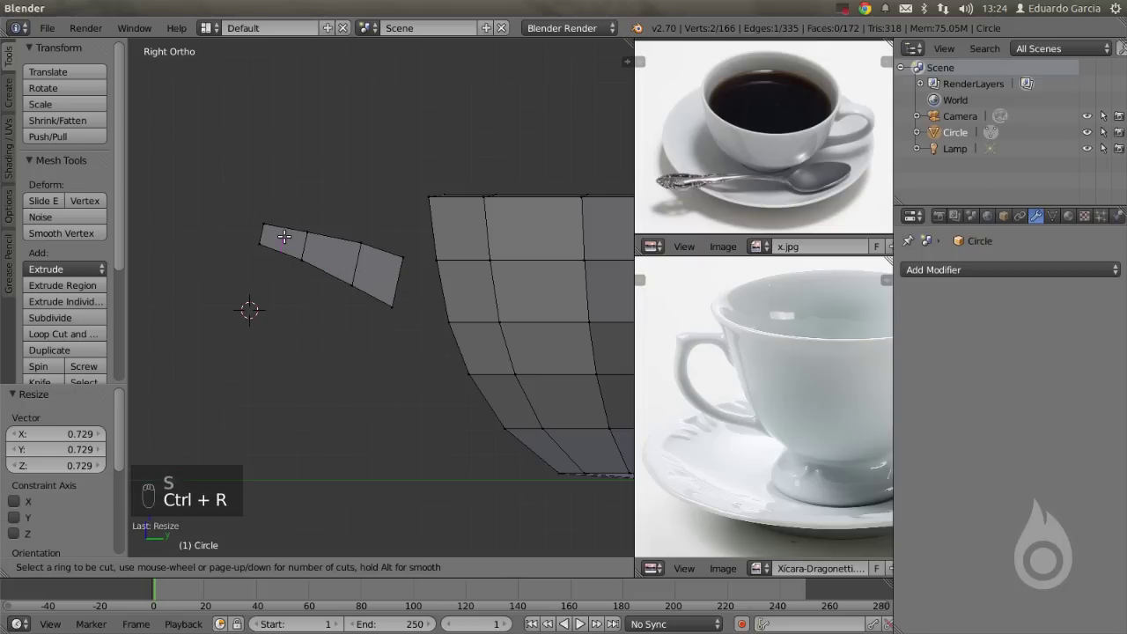
click(278, 235)
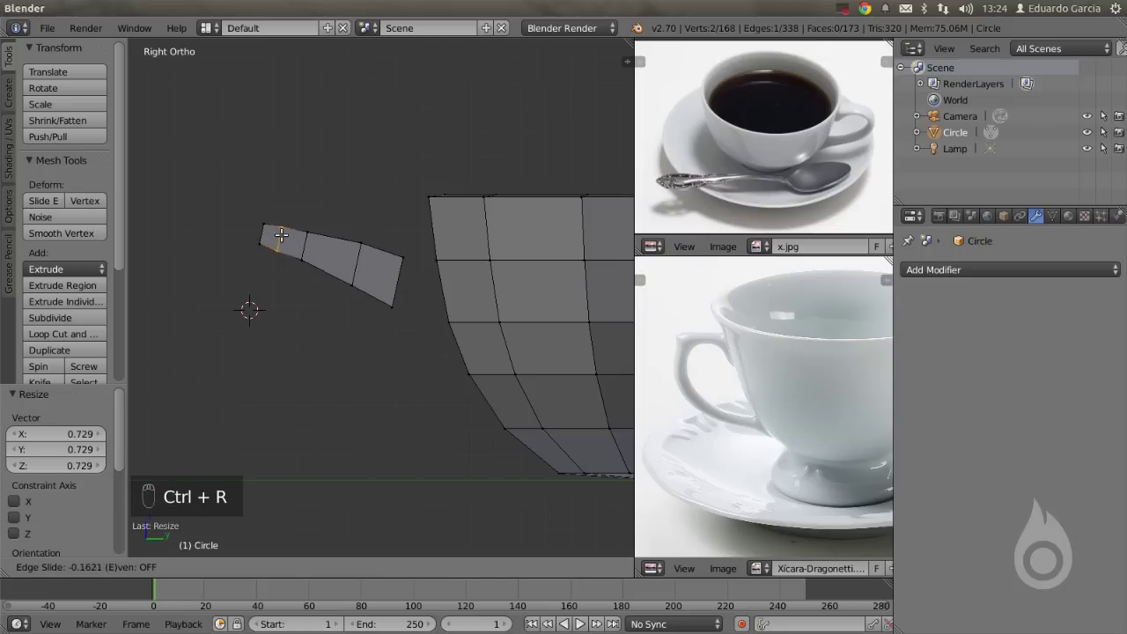
click(257, 254)
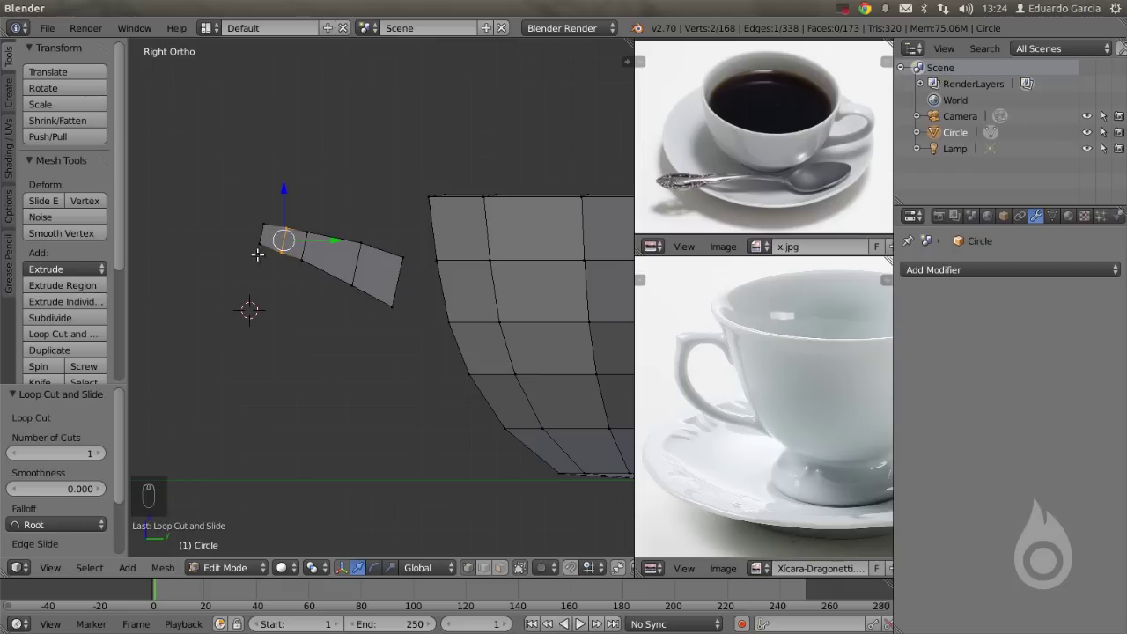
right_click(264, 248)
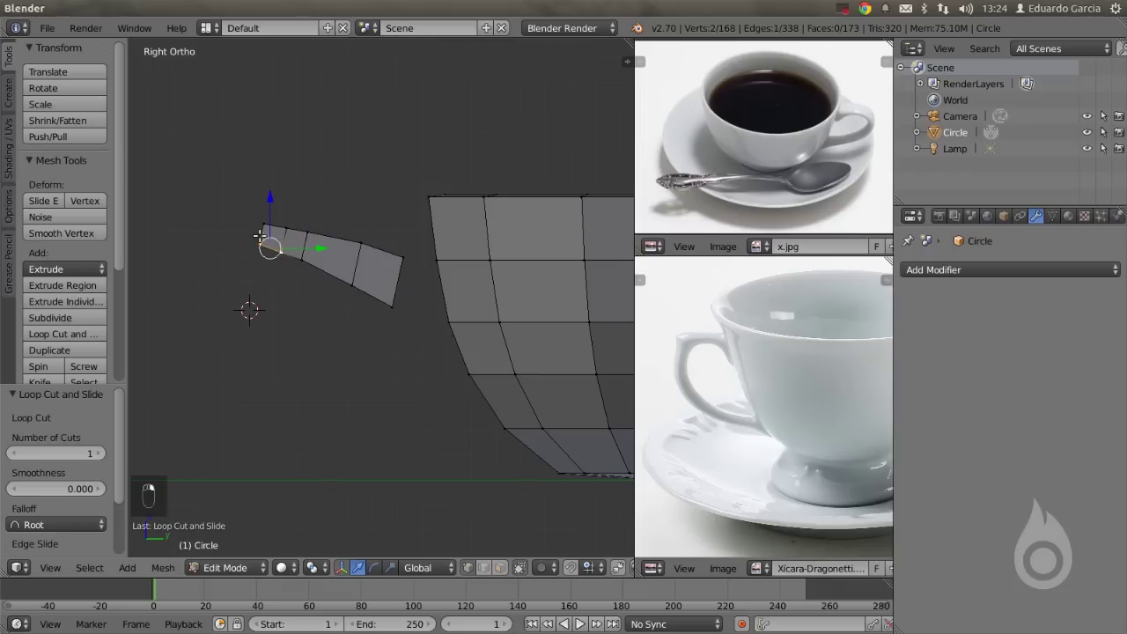
key(e)
click(257, 292)
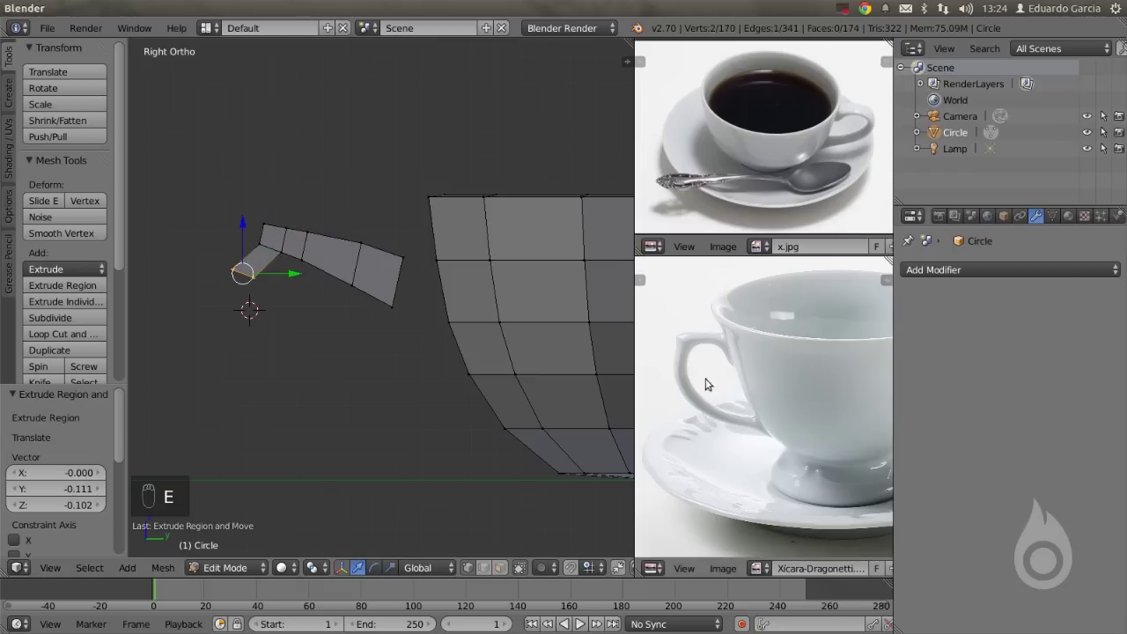
Extend the handle with three more extruded segments, curving downward and back toward the cup's lower wall.
shift+middle_drag(248, 256, 271, 227)
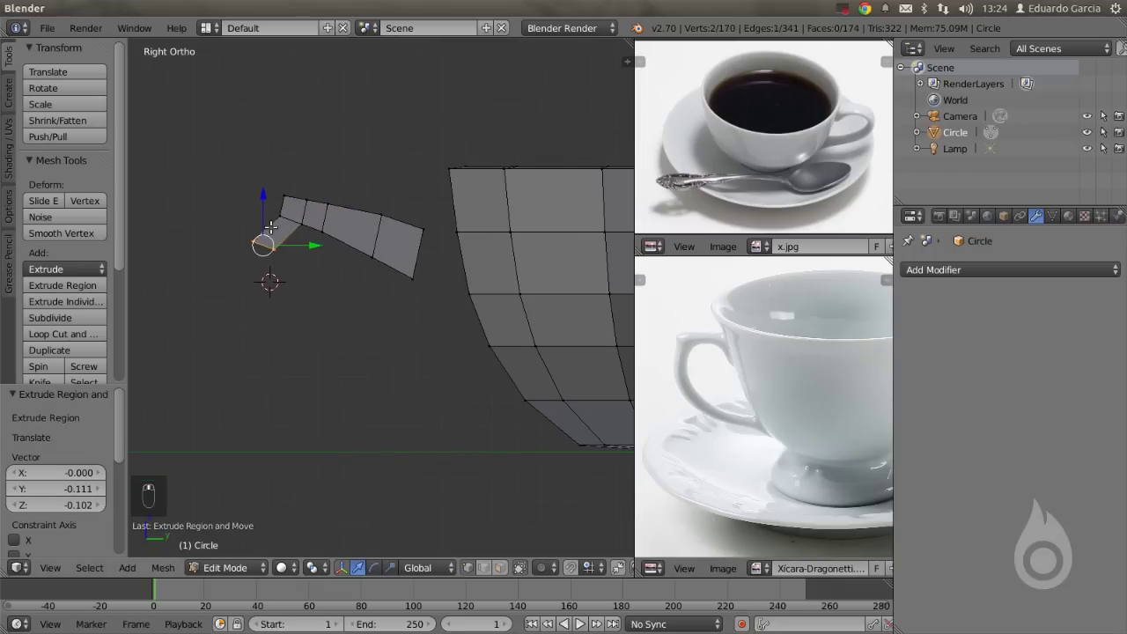
ctrl+right_click(258, 304)
ctrl+right_click(291, 373)
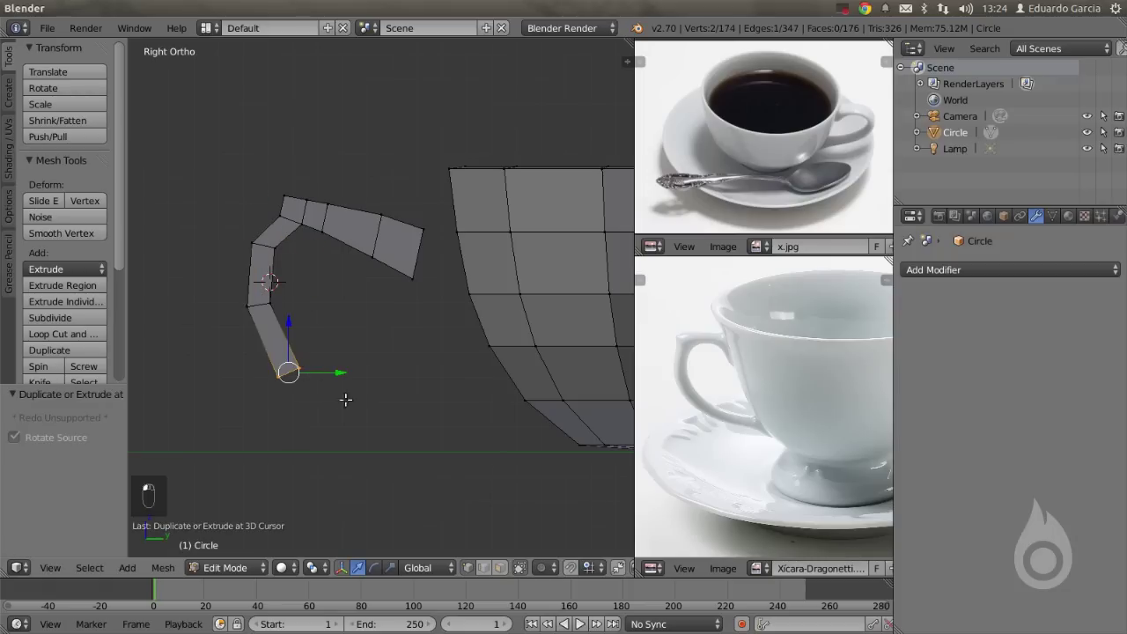
ctrl+right_click(393, 391)
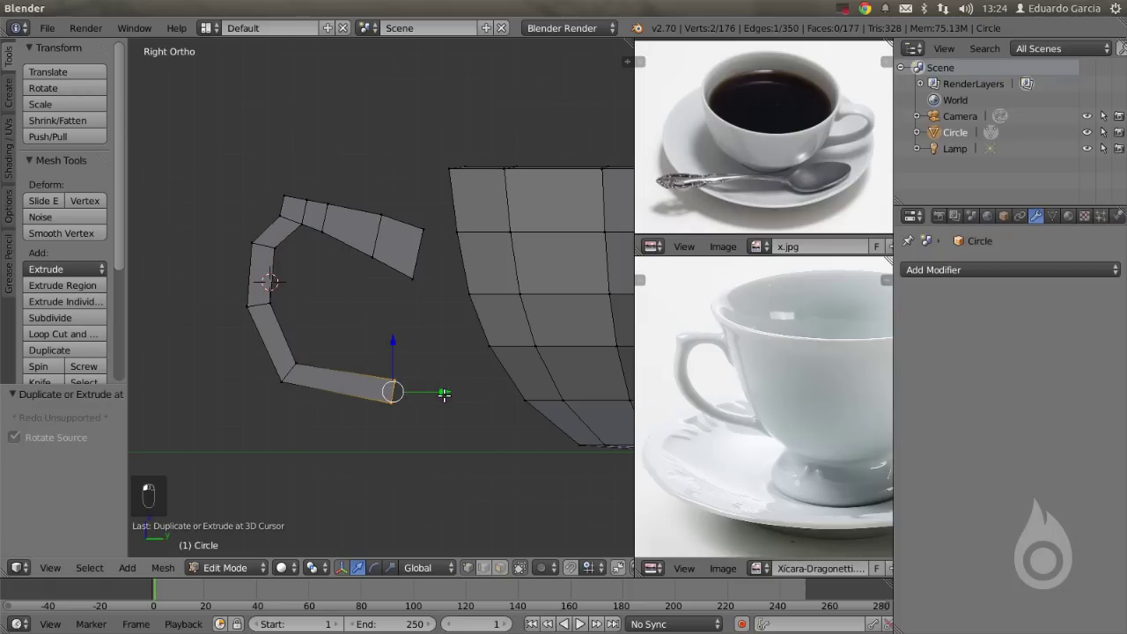
Enlarge the handle's lower end edge to about 2.2 times, rotate it by -7.866°, and adjust its position.
key(s)
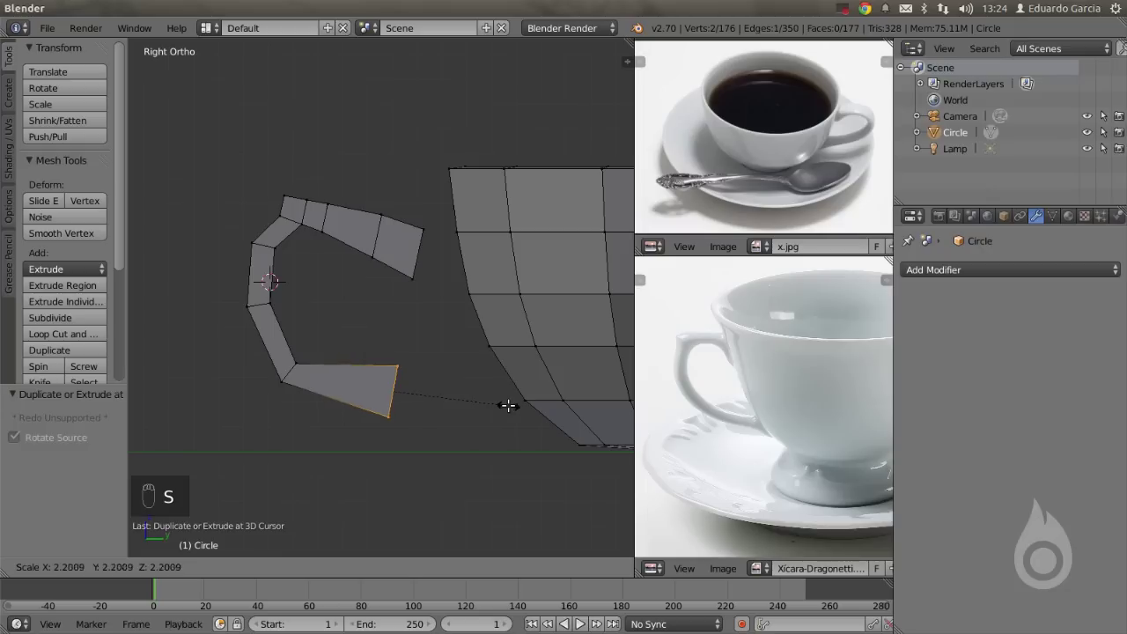
click(505, 398)
key(r)
click(508, 374)
key(g)
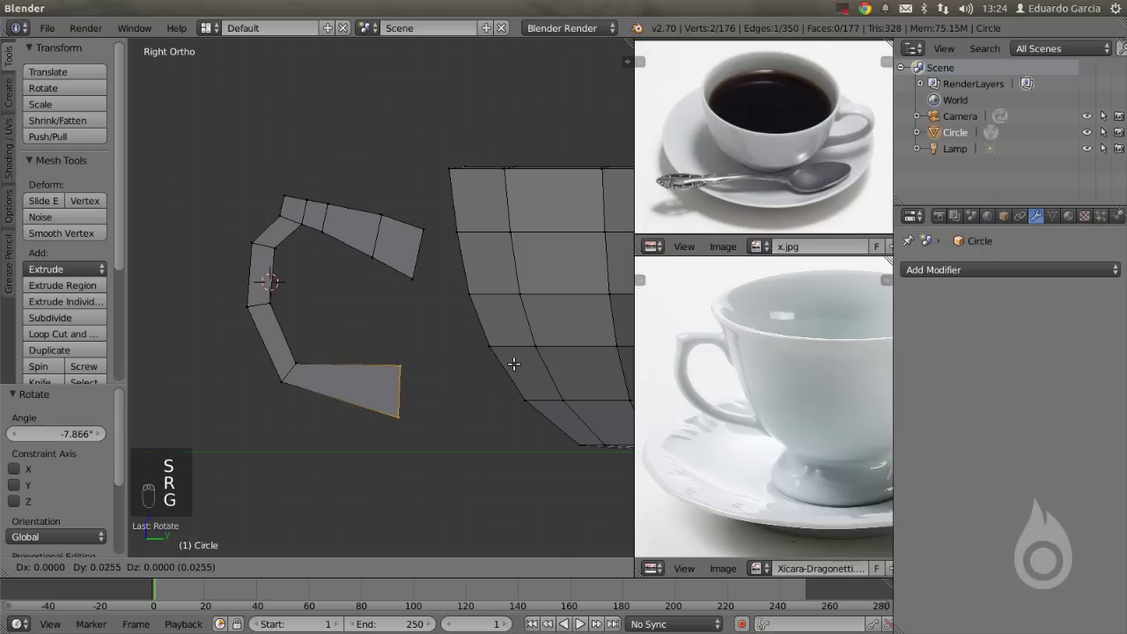
click(506, 330)
key(a)
Raise the three cross edges of the handle's upper arm nearest the cup by Z 0.040, 0.048 and 0.020 to smooth its arch.
right_click(413, 258)
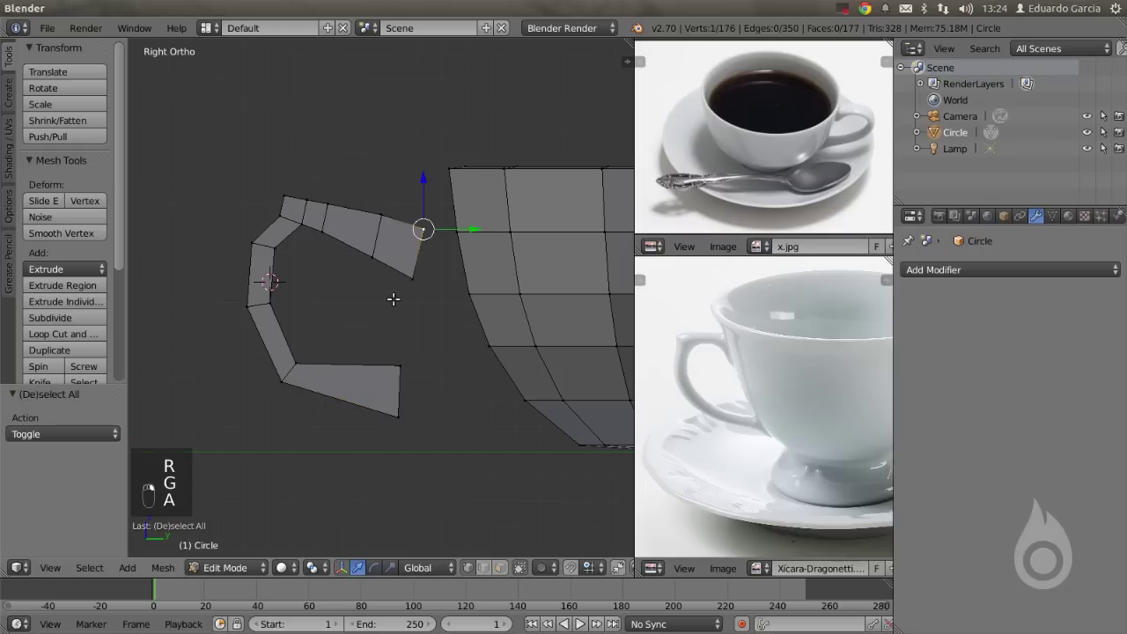
key(g)
click(421, 251)
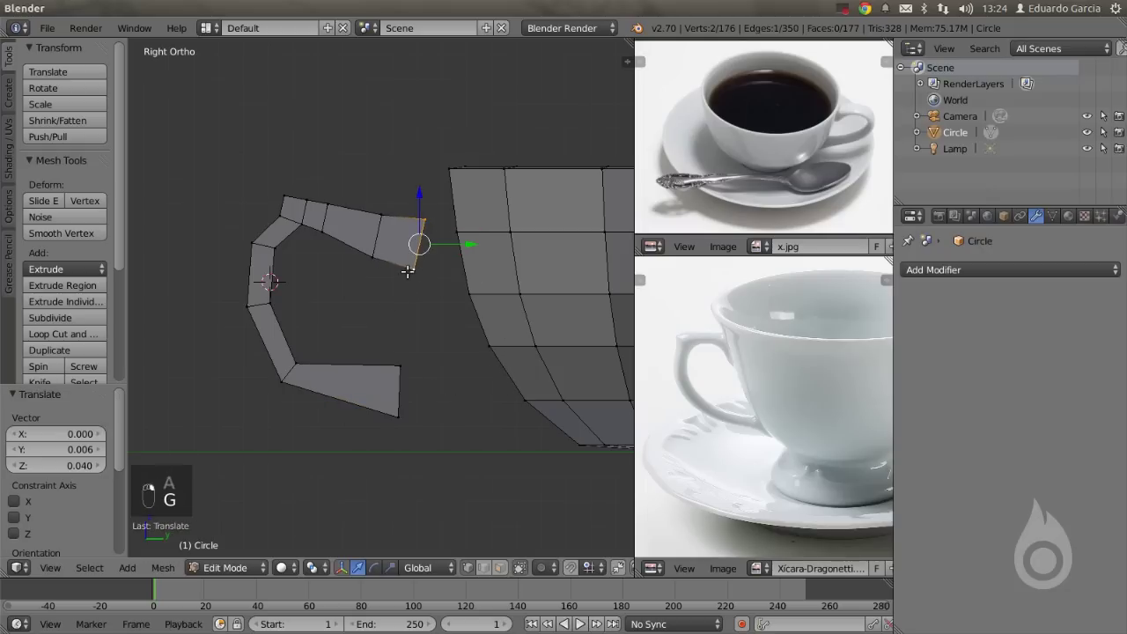
key(g)
click(356, 216)
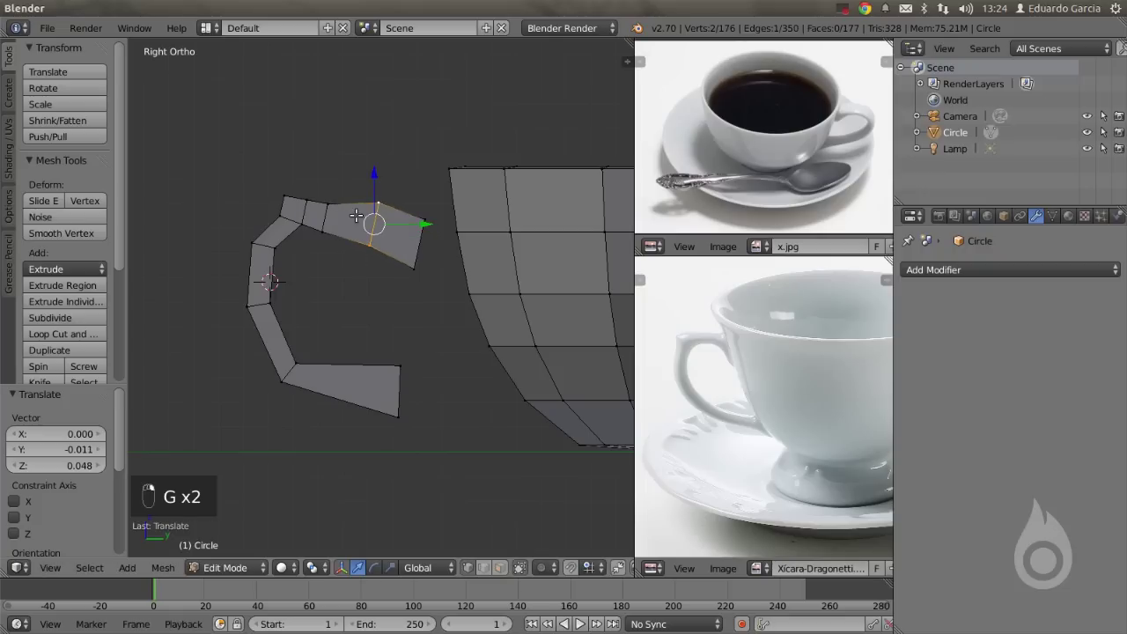
right_click(327, 210)
key(g)
click(332, 222)
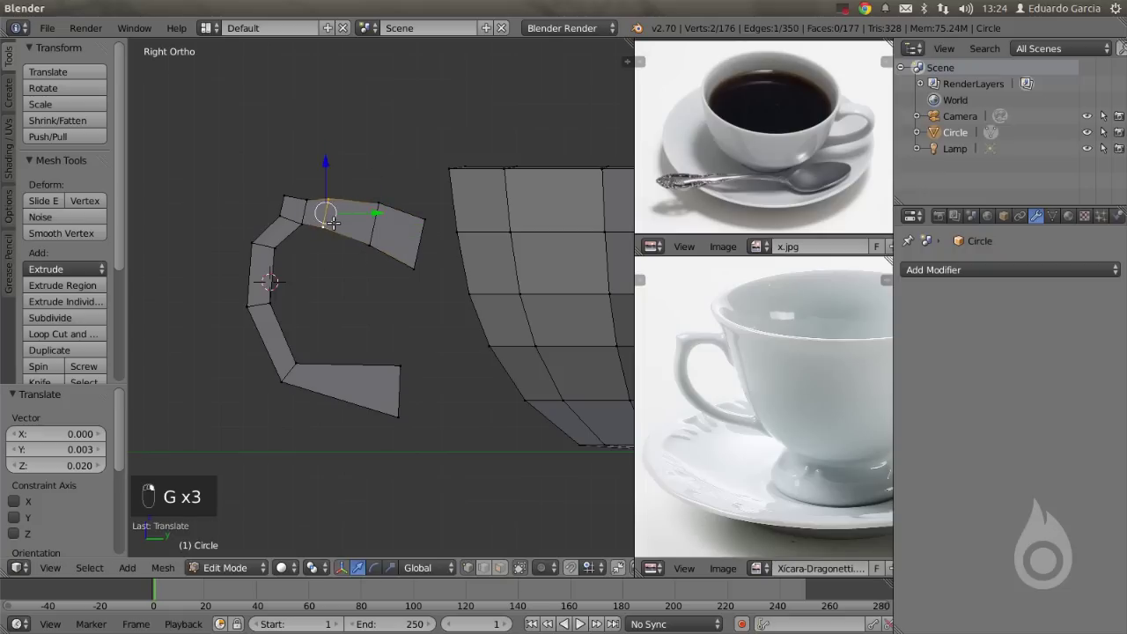
Add a loop cut across the handle's slanted lower segment and move it outward by Y -0.045 and Z -0.014.
key(a)
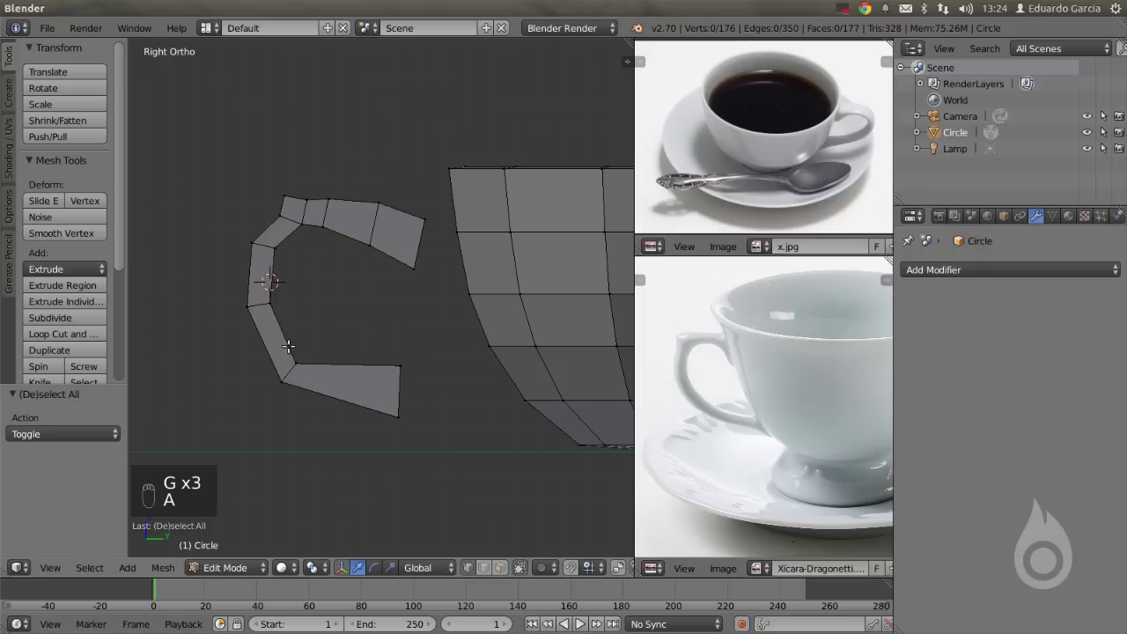
key(ctrl+r)
click(280, 334)
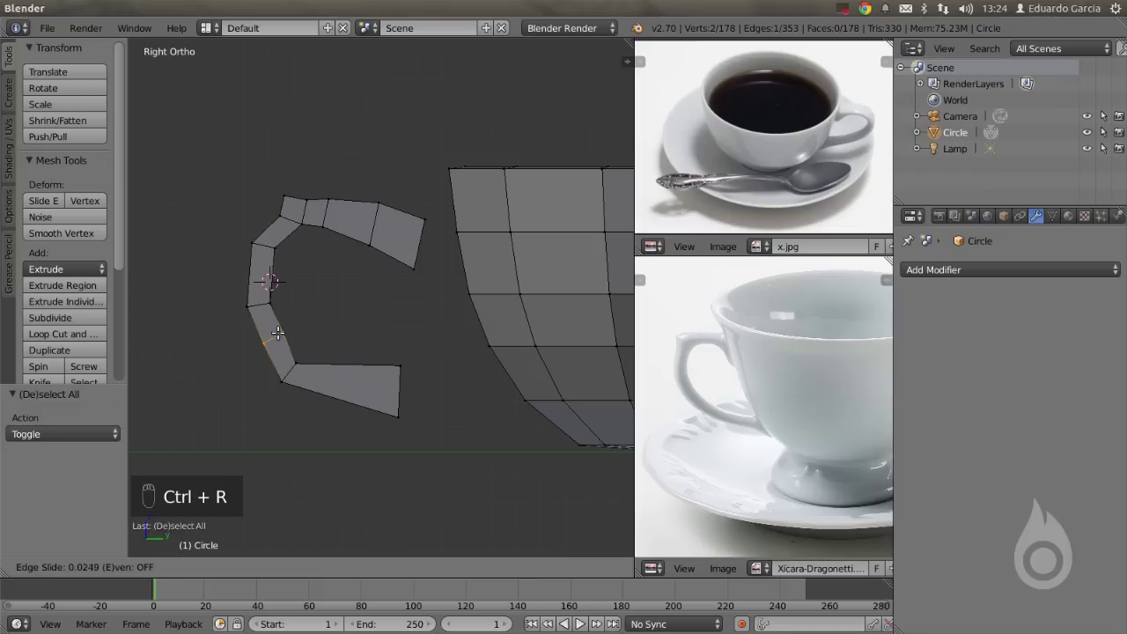
click(277, 332)
key(g)
click(262, 336)
Add the lower arm's vertices to the selection and move them together toward the cup and slightly upward.
shift+right_click(293, 365)
shift+right_click(283, 382)
shift+right_click(413, 407)
shift+right_click(403, 371)
key(g)
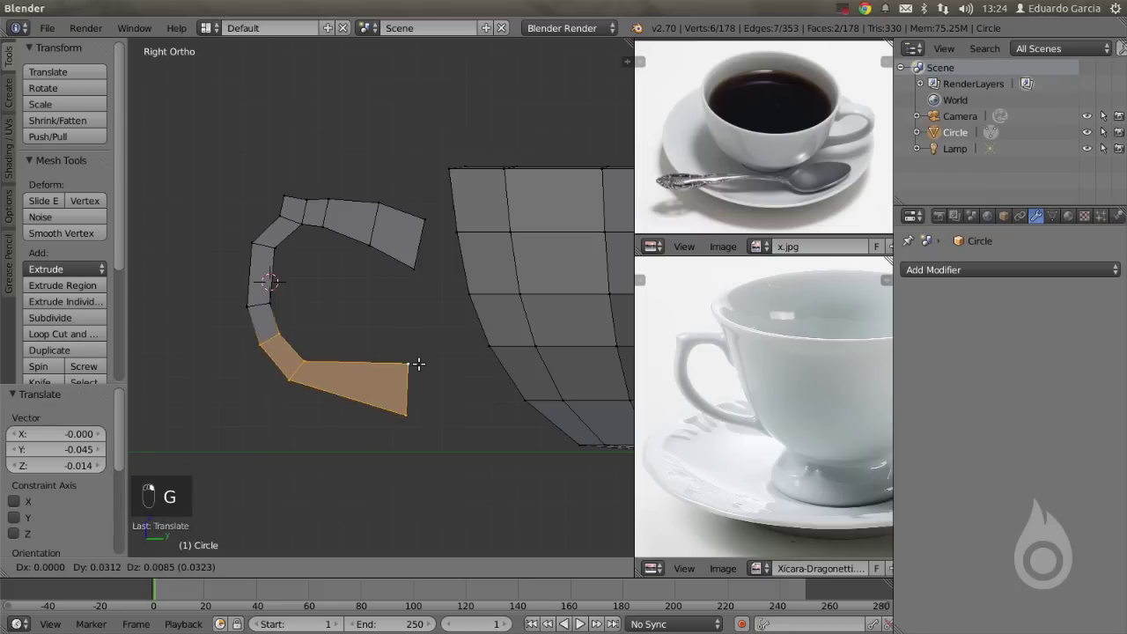
click(426, 359)
key(a)
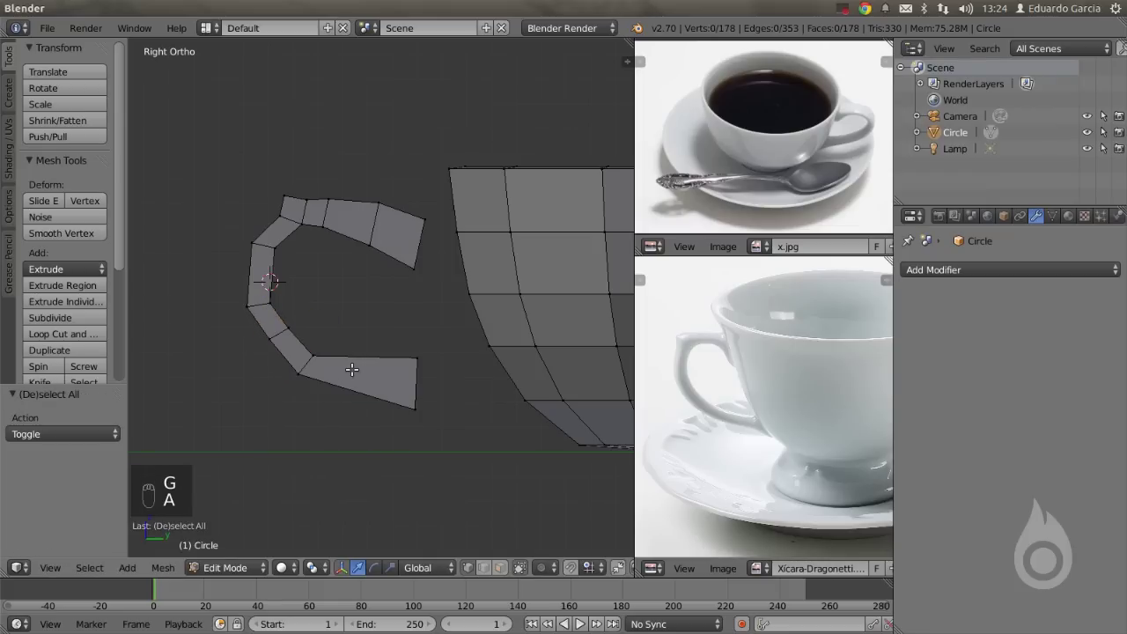
Add a loop cut across the handle's lower arm and move it slightly down and outward to round the curve.
key(ctrl+r)
click(352, 370)
key(g)
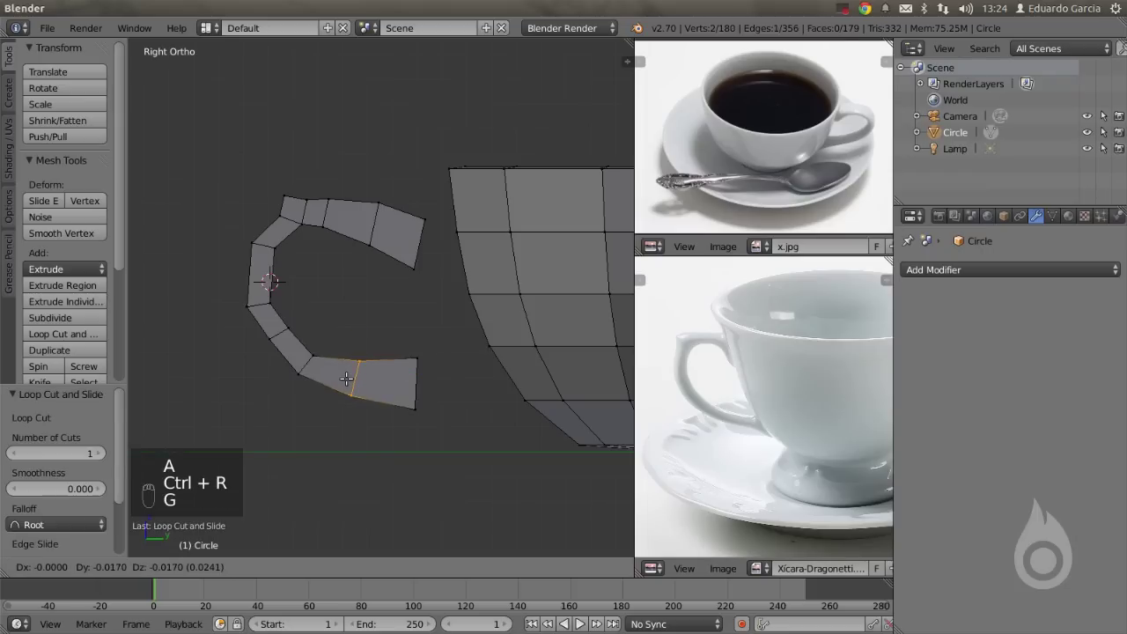
click(344, 379)
key(a)
Move the cross edge at the handle's outermost bend up by 0.037.
right_click(264, 289)
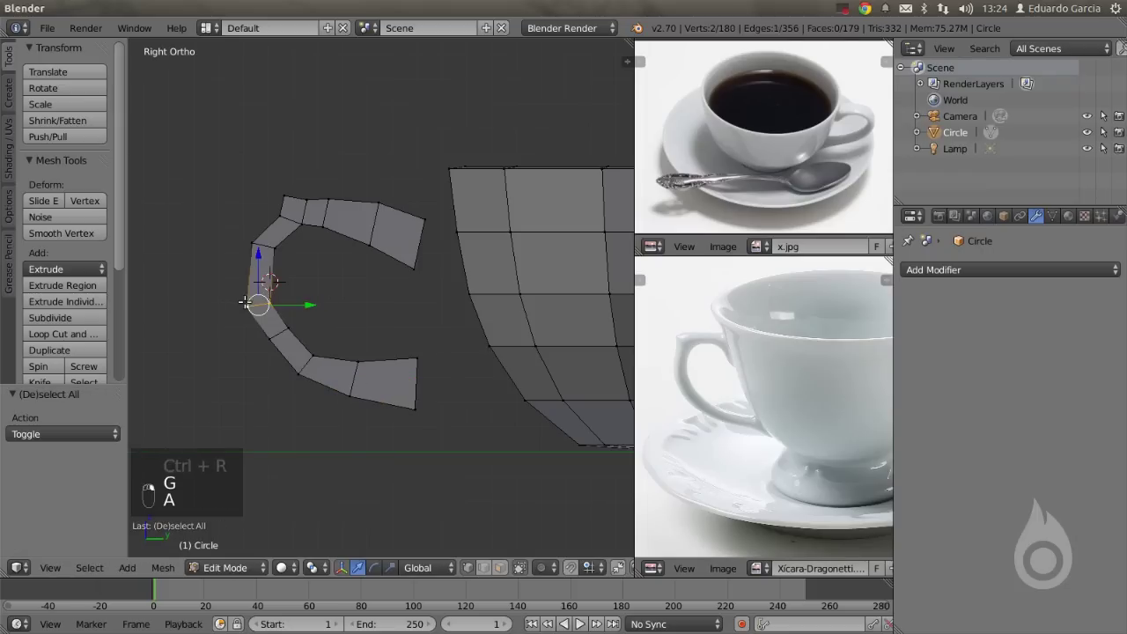
key(g)
click(251, 288)
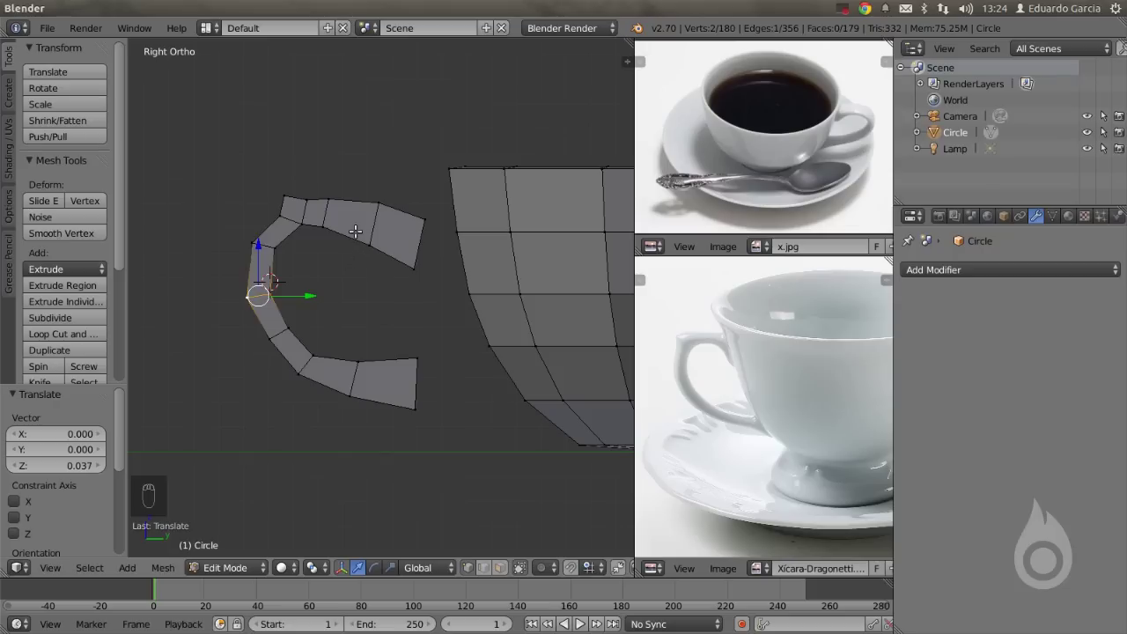
Extrude the whole flat handle strip sideways by about 0.17 from the front view, and shift the extruded side 0.021 along X.
key(l)
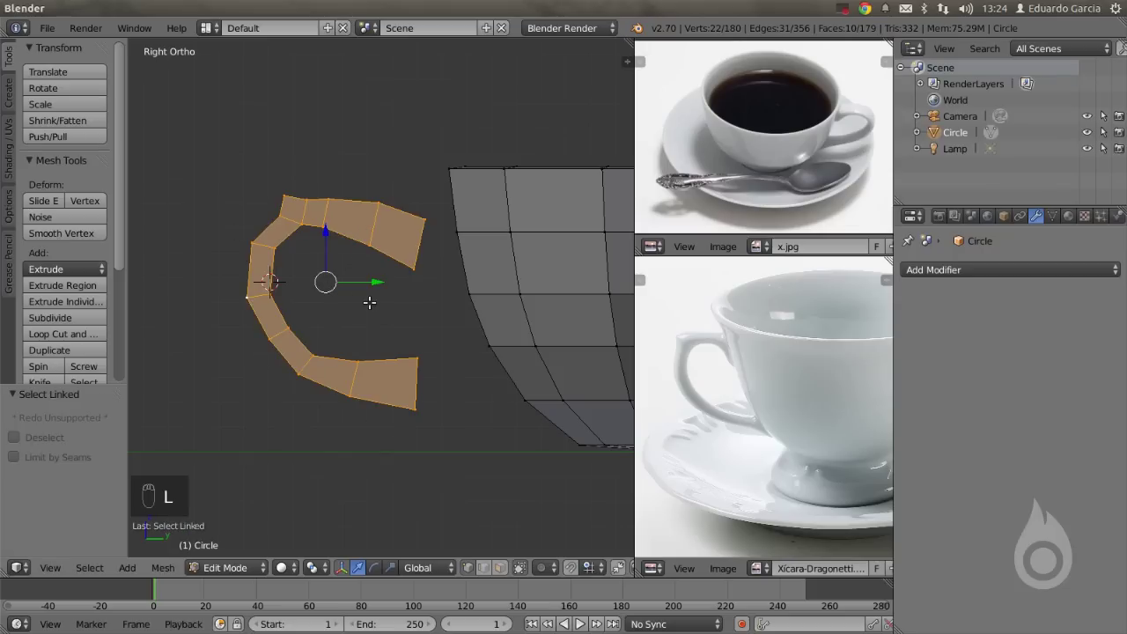
key(KP_1)
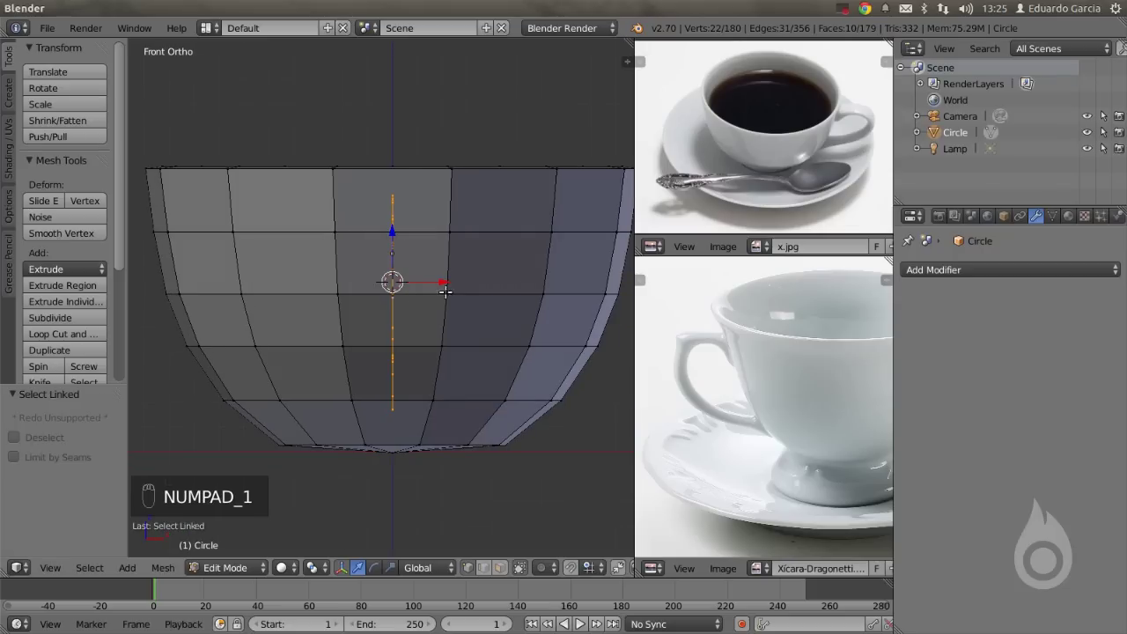
key(e)
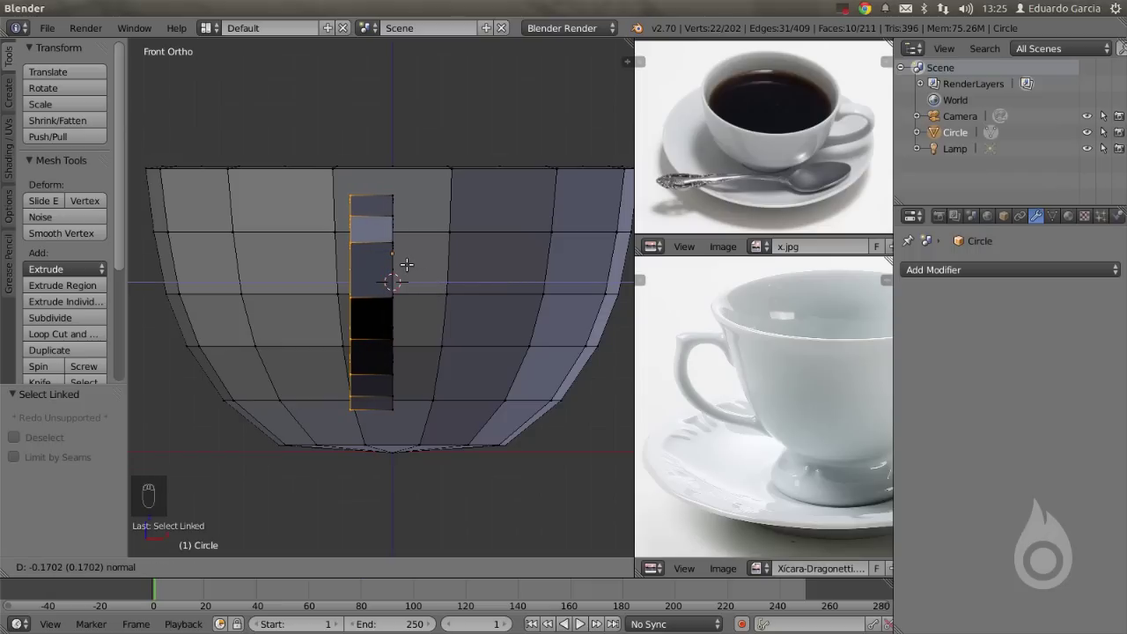
click(407, 264)
scroll(407, 264, down, 4)
middle_drag(407, 264, 393, 310)
drag(392, 309, 396, 310)
middle_drag(393, 310, 362, 271)
scroll(385, 310, up, 1)
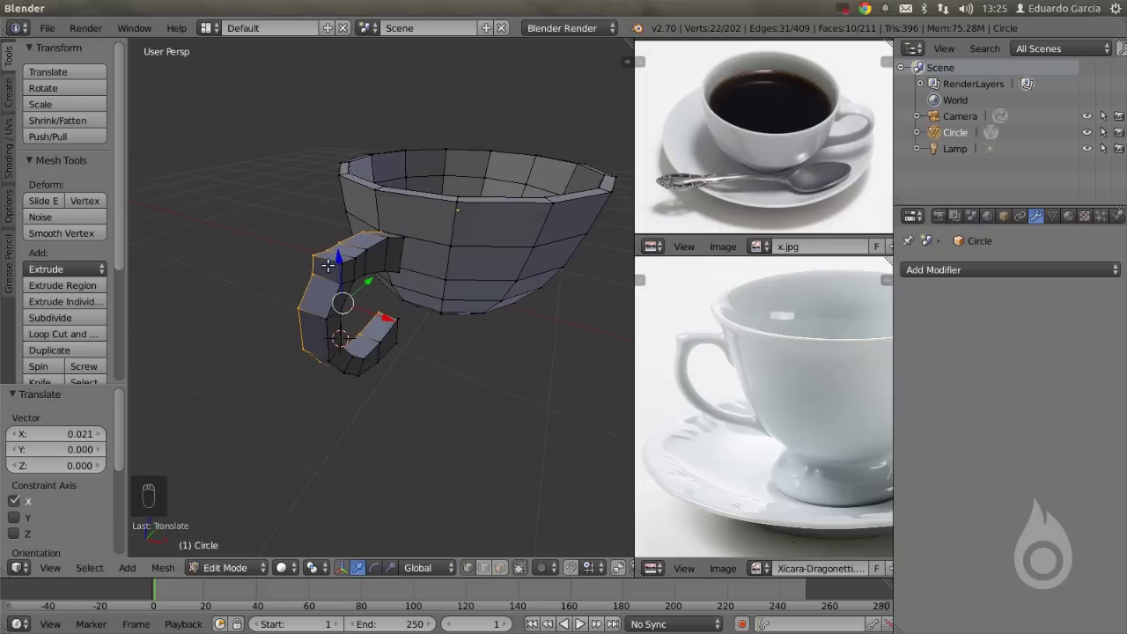
Select the entire linked handle and move it 0.065 along X to center it on the cup.
key(l)
key(KP_1)
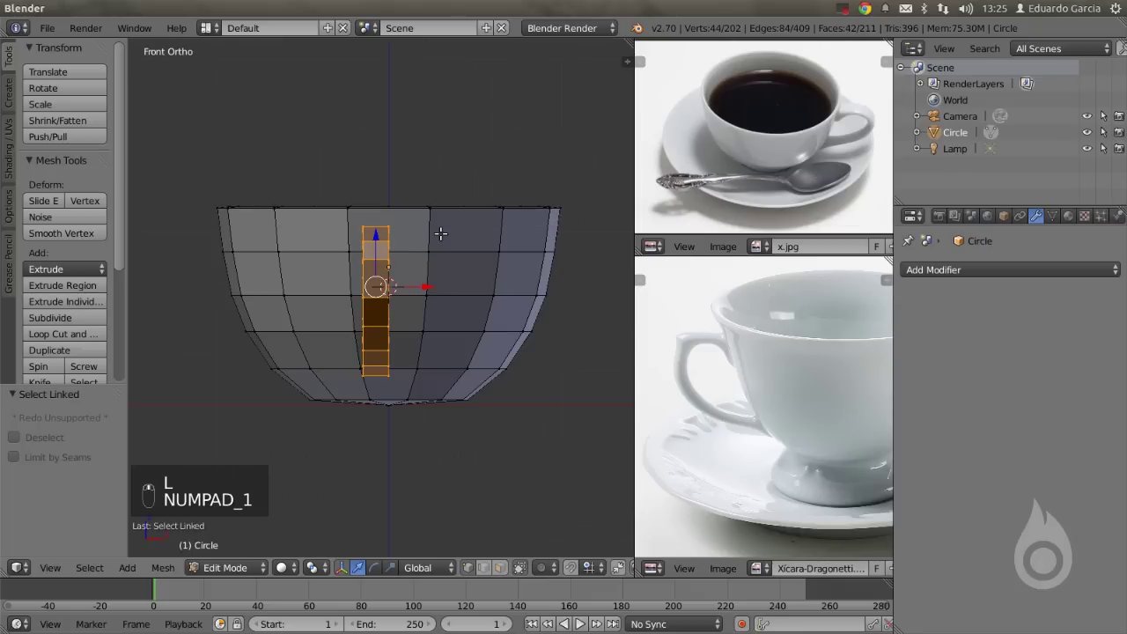
scroll(363, 258, up, 2)
drag(414, 282, 436, 281)
Move the handle 0.103 along Y toward the cup wall.
scroll(439, 291, down, 6)
middle_drag(438, 315, 353, 314)
key(g)
key(y)
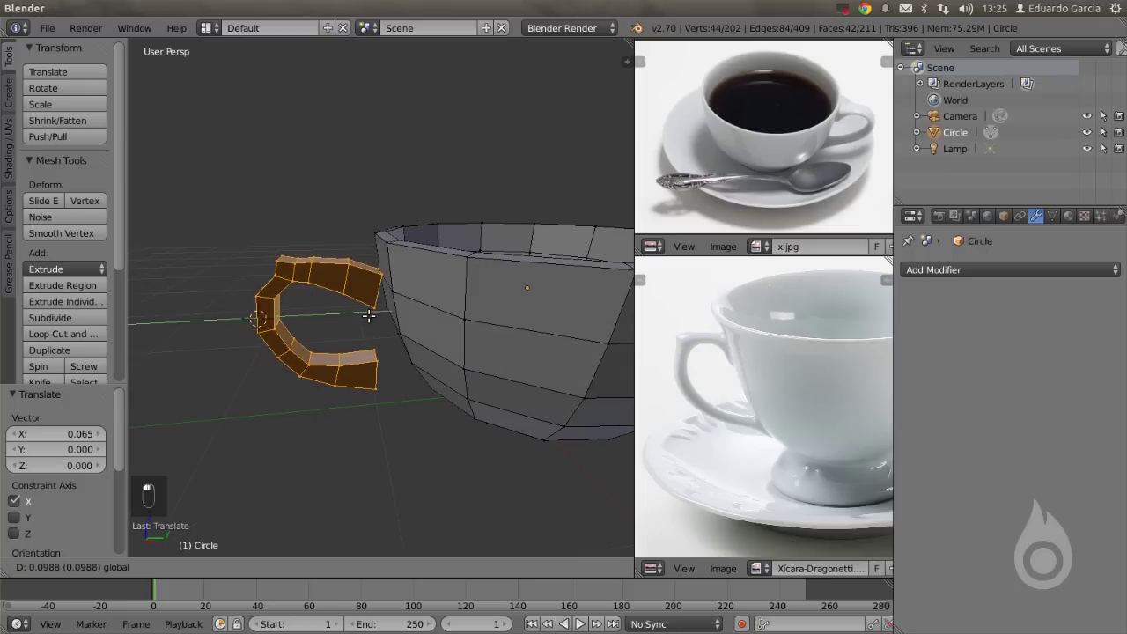
click(379, 315)
scroll(380, 314, up, 5)
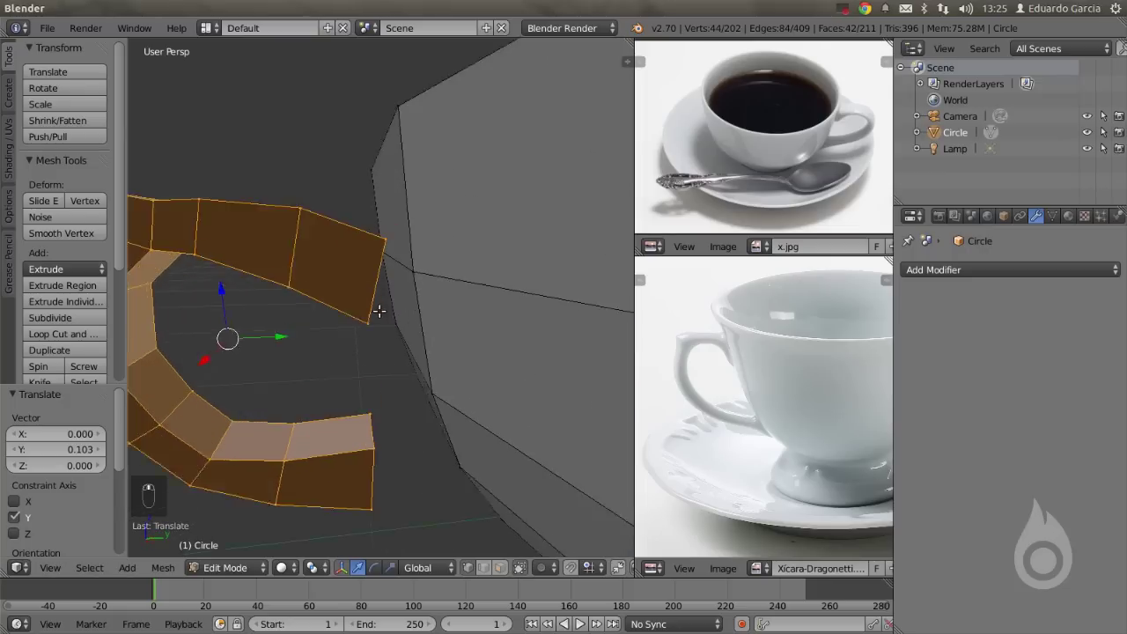
Delete the two end faces of the handle that point toward the cup wall, leaving both ends open.
middle_drag(405, 356, 378, 277)
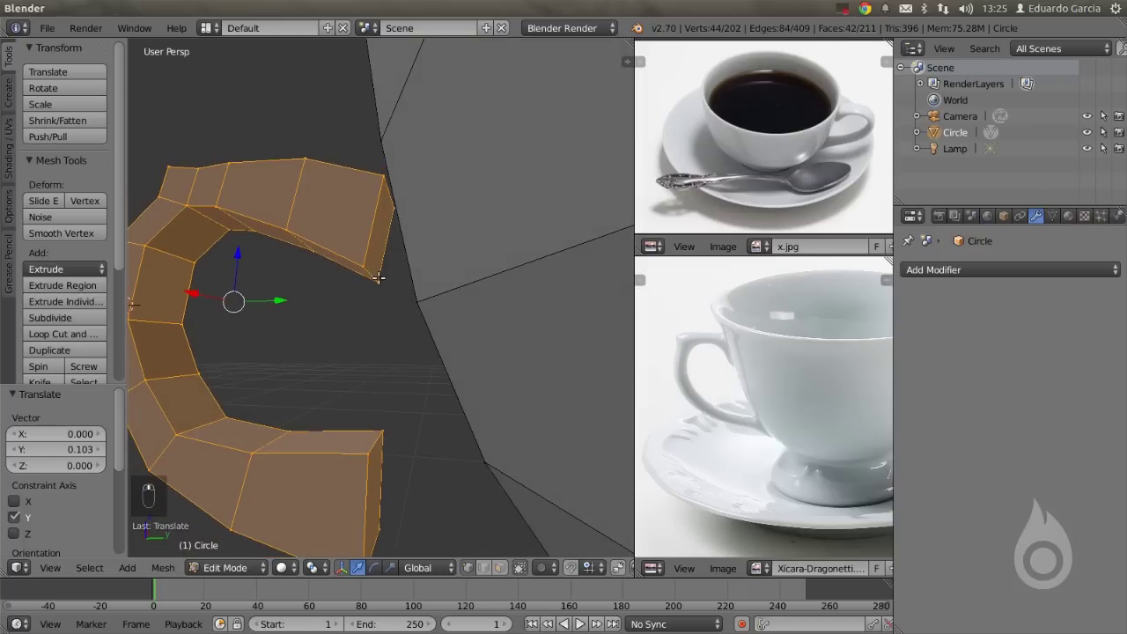
right_click(360, 261)
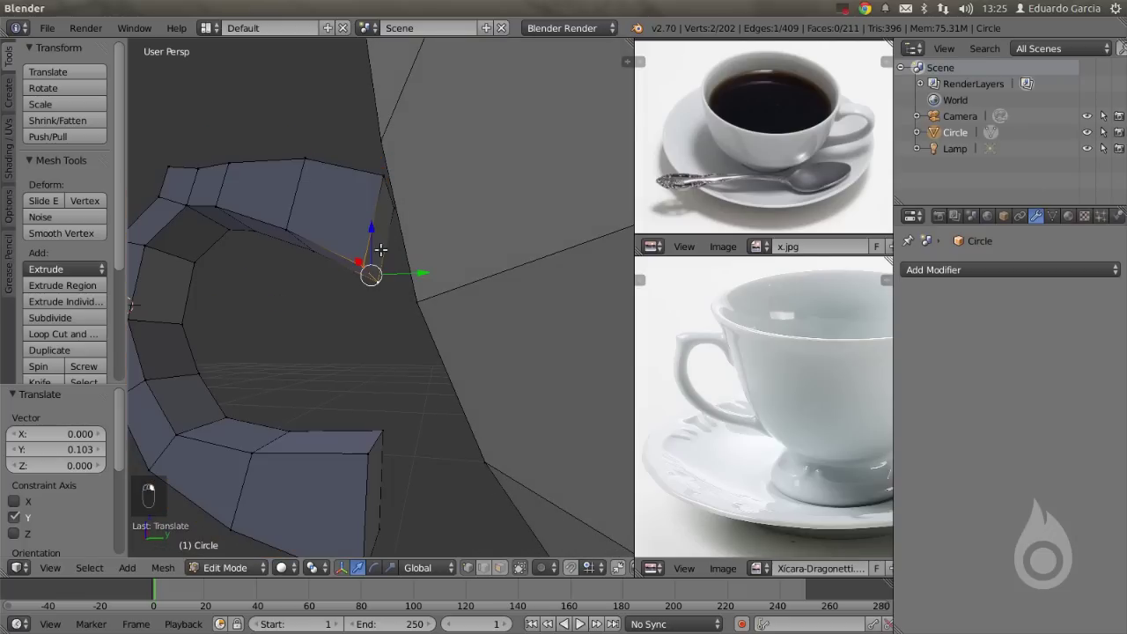
shift+right_click(381, 184)
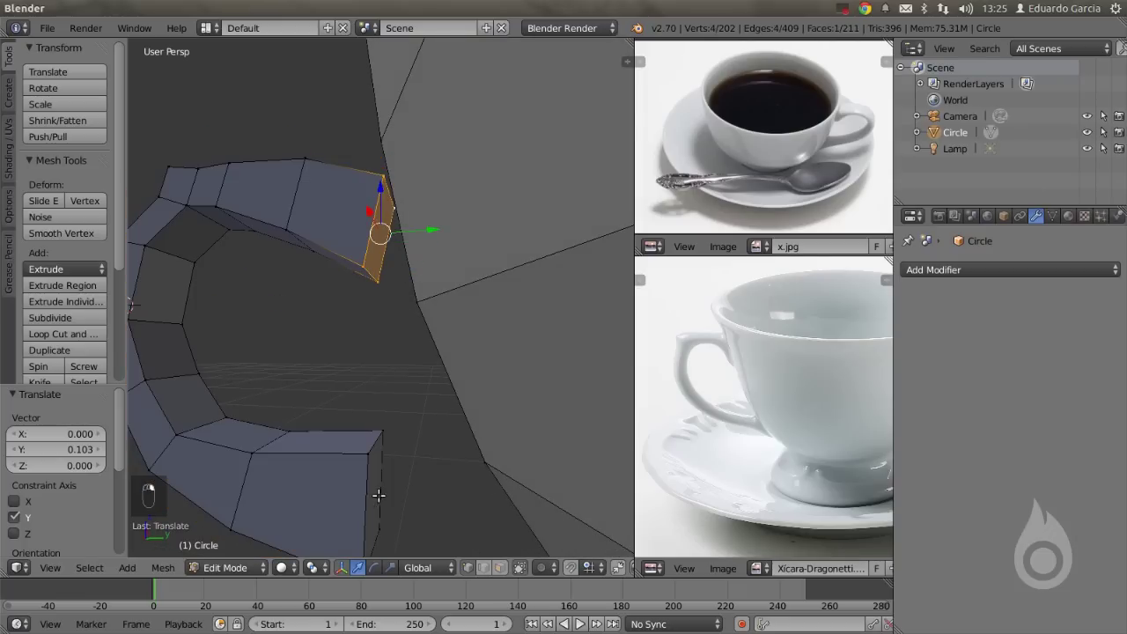
shift+right_click(360, 463)
middle_drag(388, 432, 378, 365)
shift+right_click(349, 498)
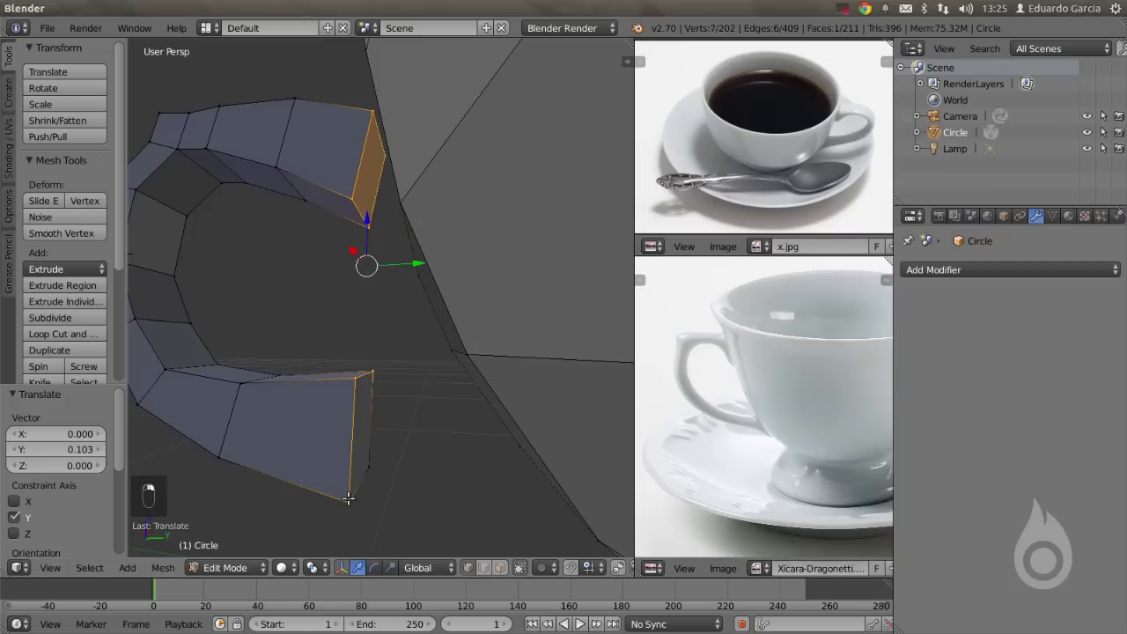
key(x)
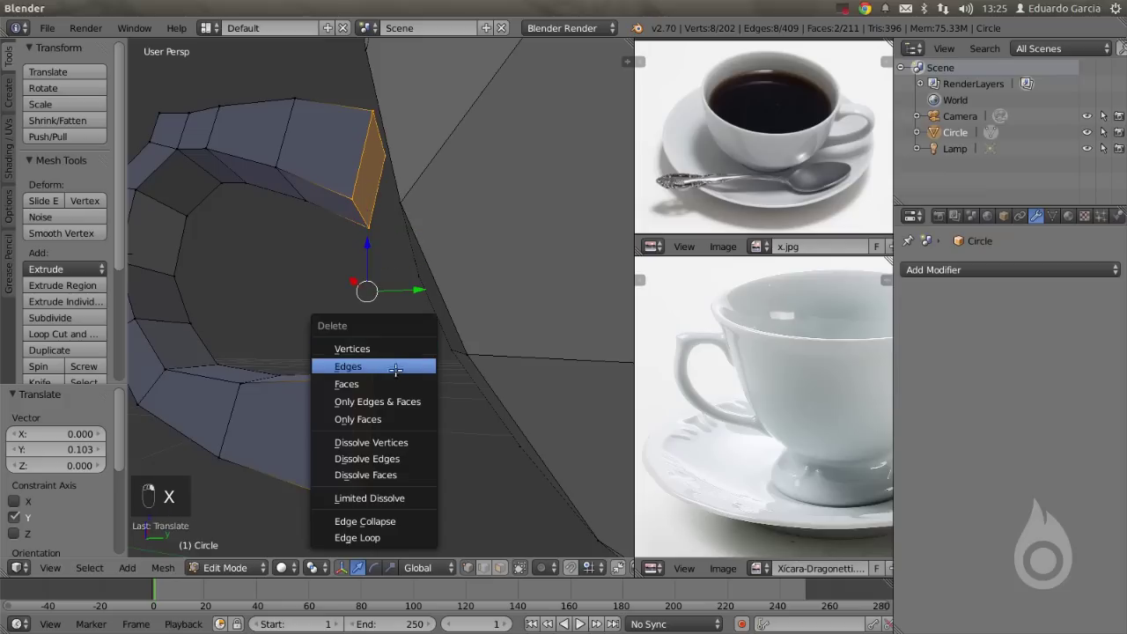
click(349, 384)
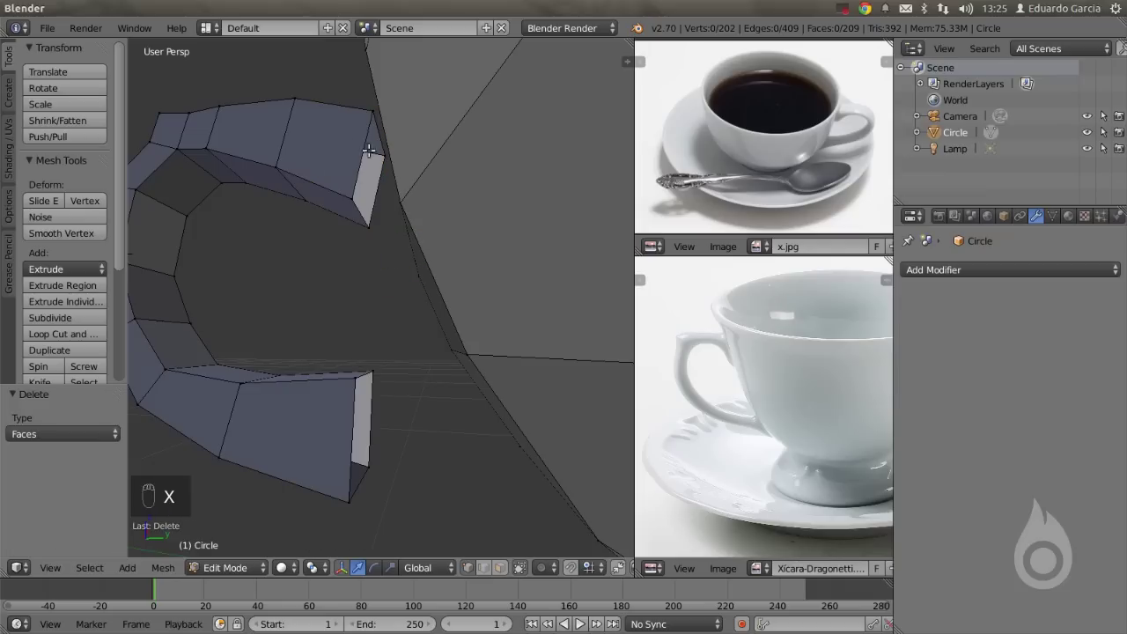
Delete the outer cup wall face opposite the handle's upper end.
middle_drag(314, 249, 382, 286)
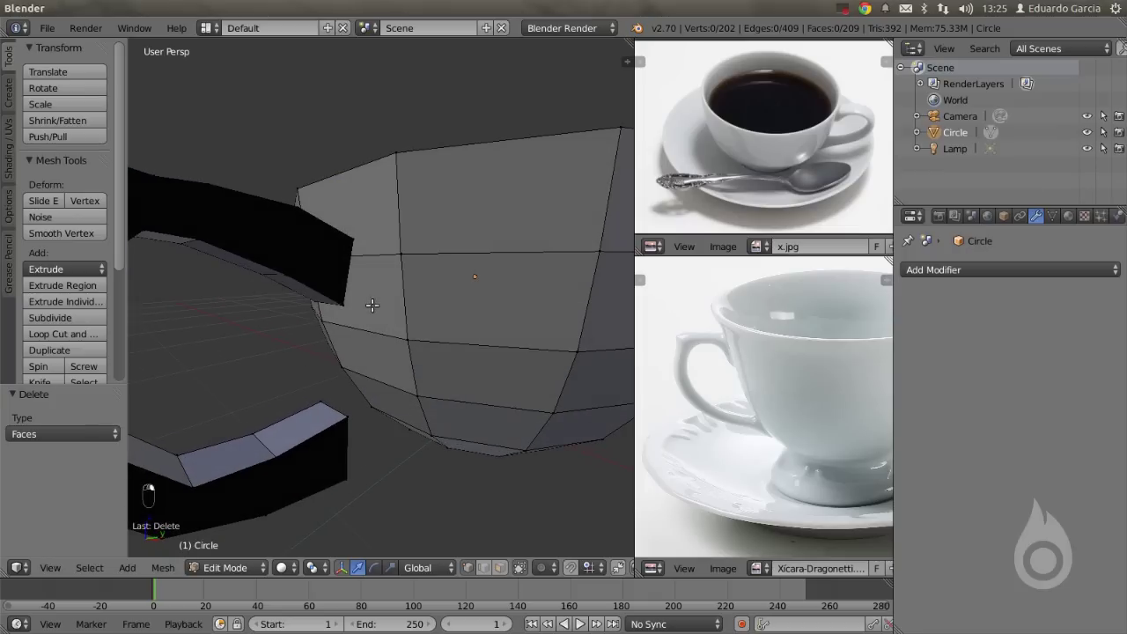
right_click(408, 337)
shift+right_click(320, 321)
middle_drag(334, 304, 368, 261)
shift+right_click(296, 251)
shift+right_click(412, 263)
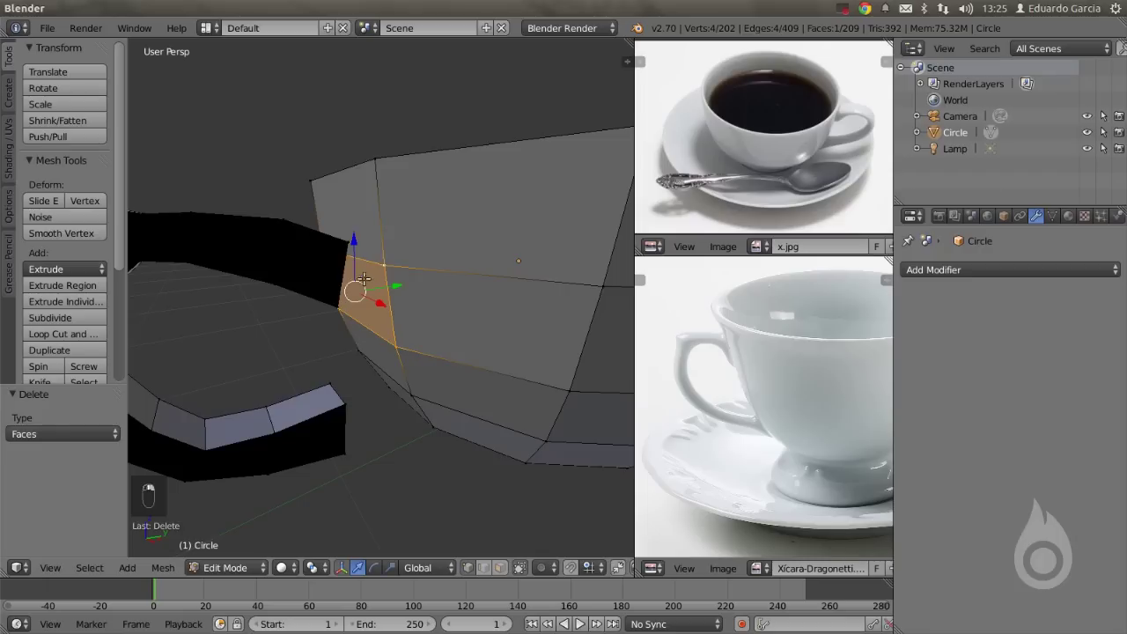
mouse_move(337, 309)
middle_down()
mouse_move(303, 308)
mouse_move(329, 300)
middle_up()
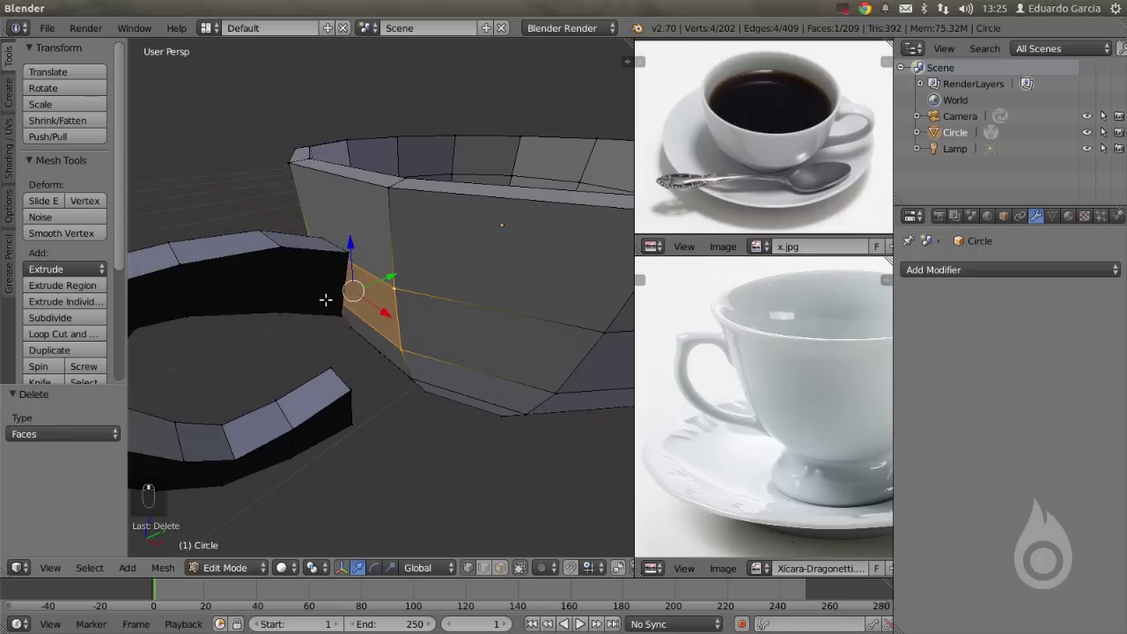
middle_drag(367, 352, 378, 305)
key(x)
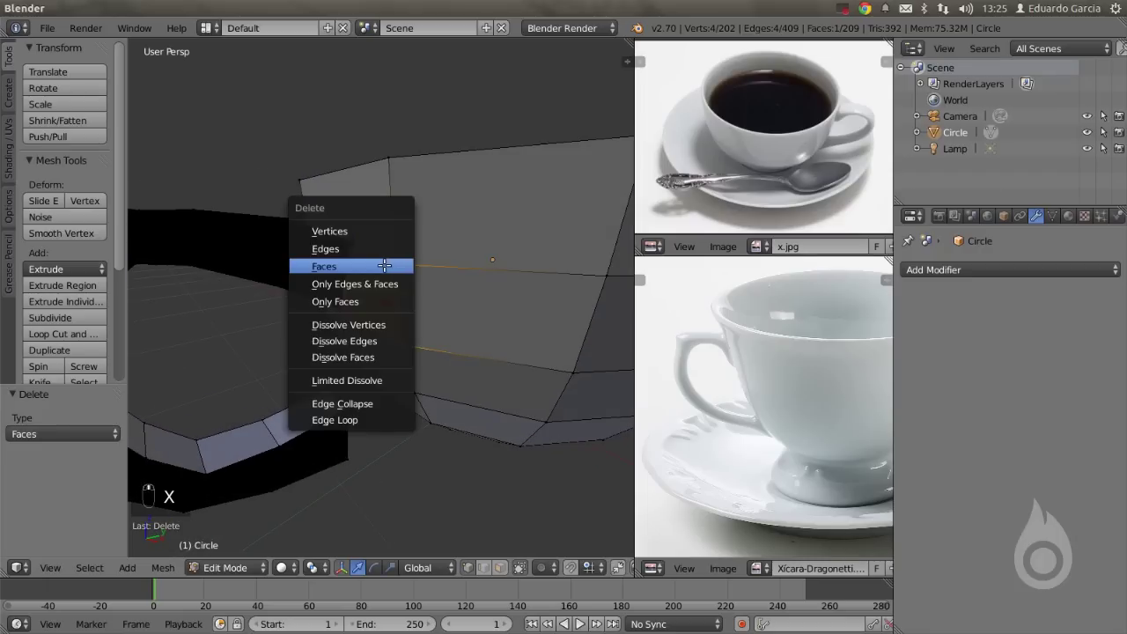
click(385, 265)
Delete the outer cup wall face opposite the handle's lower end.
middle_drag(385, 265, 402, 370)
right_click(426, 358)
shift+right_click(380, 359)
shift+right_click(362, 311)
shift+right_click(423, 286)
key(x)
click(421, 288)
Fill a face between one side edge of the handle's upper end and the adjacent side edge of the upper cup opening.
middle_drag(421, 288, 431, 330)
right_click(377, 239)
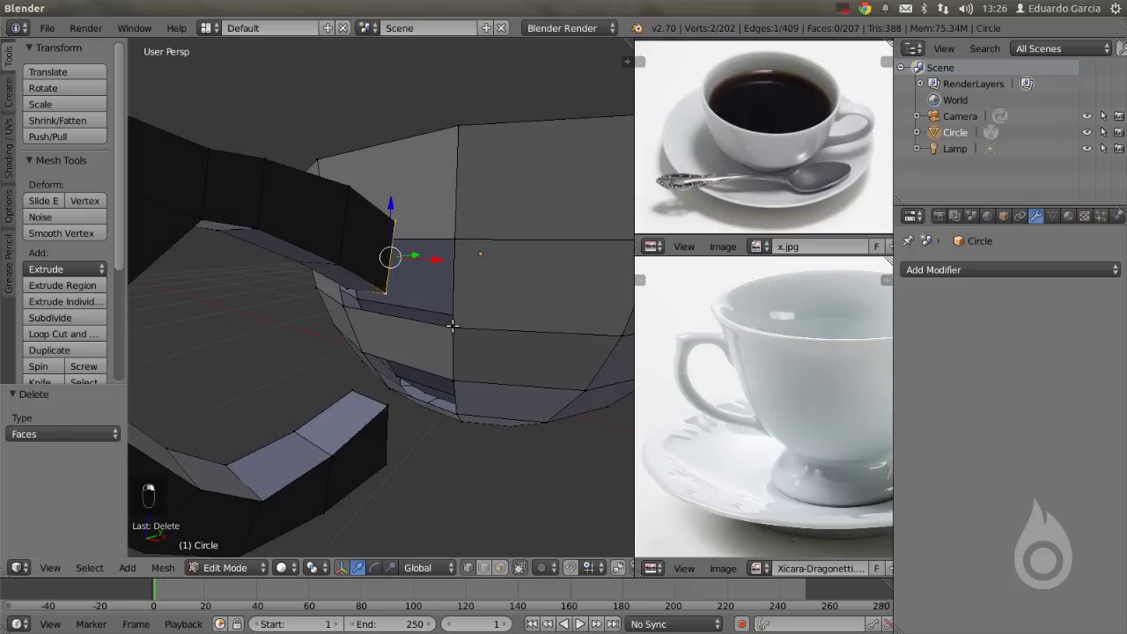
shift+right_click(456, 248)
middle_drag(456, 249, 468, 308)
key(f)
Fill the matching face on the opposite side of the handle's upper end, joining it to the cup opening.
right_click(449, 255)
shift+right_click(379, 284)
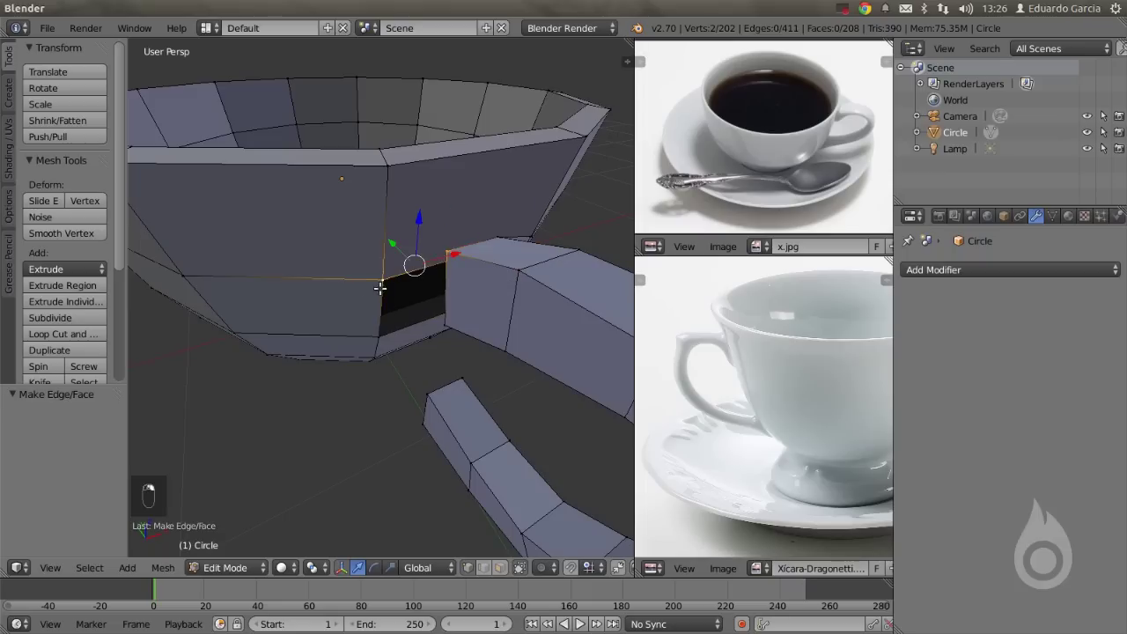
shift+right_click(377, 335)
shift+right_click(449, 320)
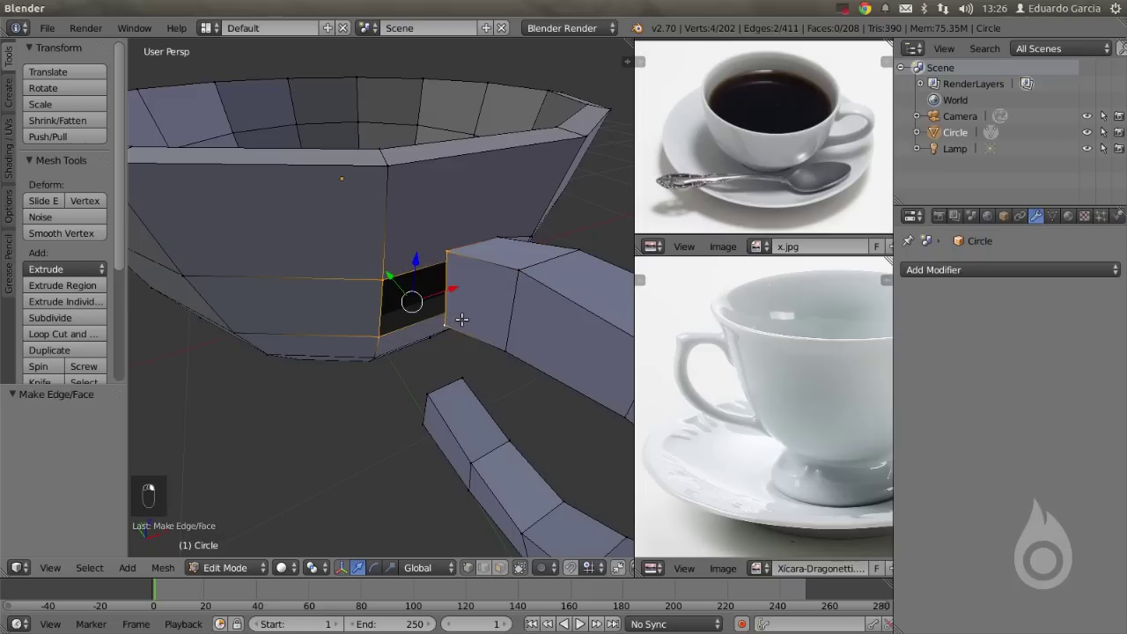
key(f)
Fill the underside face between the handle's upper end and the lower edge of the upper cup opening.
middle_drag(461, 319, 436, 215)
right_click(423, 254)
shift+right_click(476, 264)
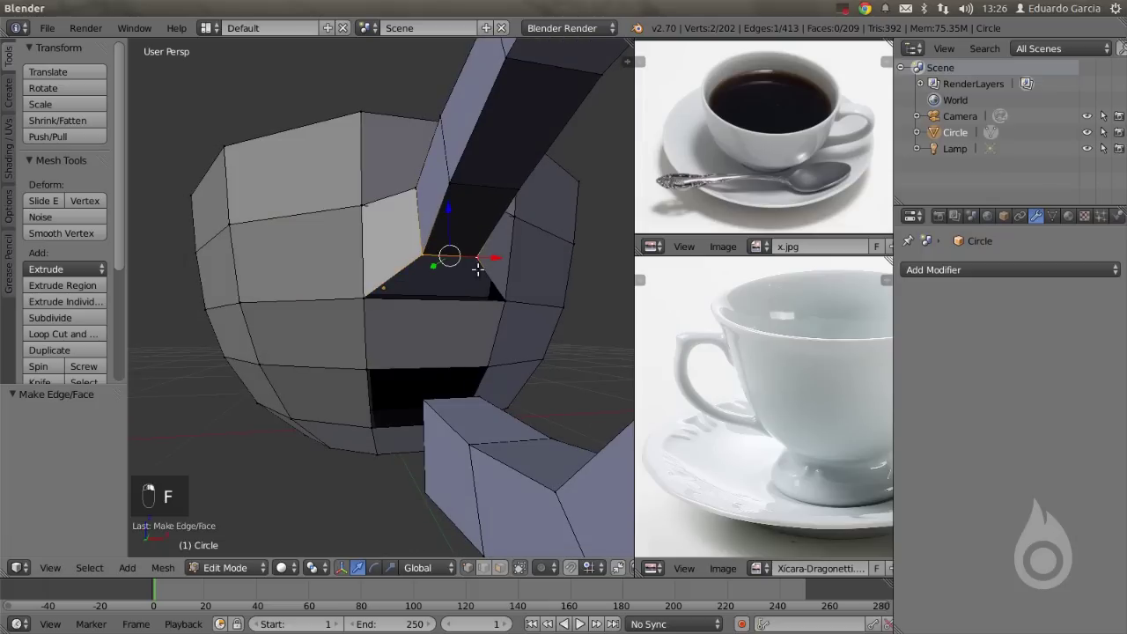
shift+right_click(505, 306)
shift+right_click(361, 298)
key(f)
Fill the top face between the handle's upper end and the upper edge of the cup opening.
middle_drag(426, 273, 419, 336)
right_click(401, 306)
shift+right_click(344, 275)
scroll(344, 276, up, 4)
middle_drag(344, 276, 303, 255)
shift+right_click(357, 353)
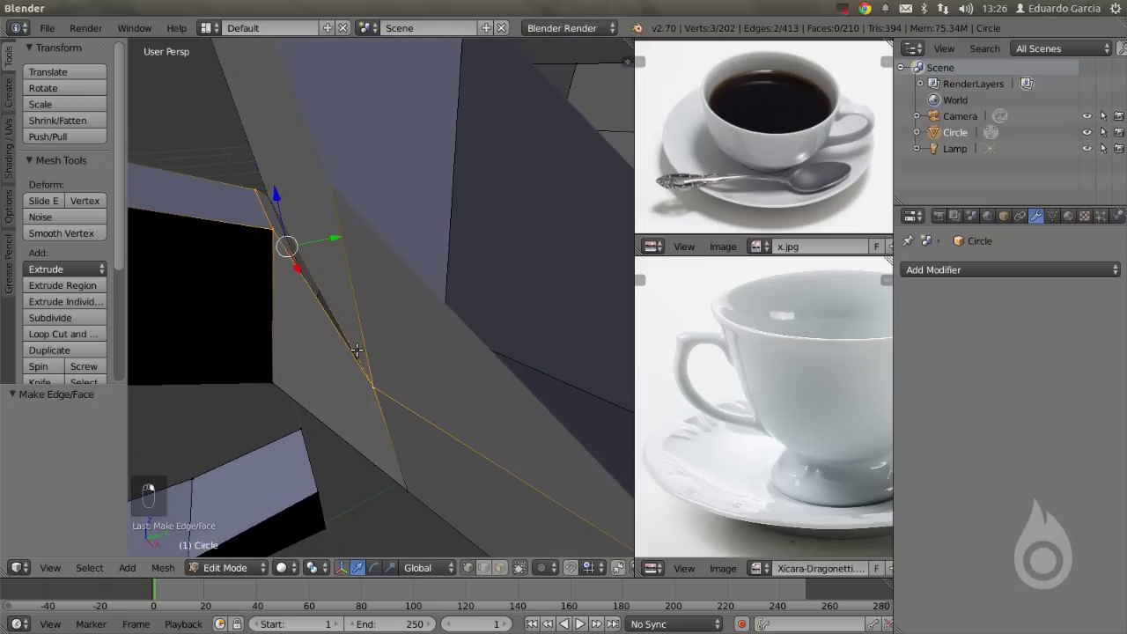
shift+right_click(271, 199)
shift+right_click(265, 200)
middle_drag(264, 201, 353, 287)
shift+right_click(349, 291)
key(f)
Edge-slide the cup edge above the upper handle joint up toward the rim with a factor of -0.472.
scroll(356, 294, down, 8)
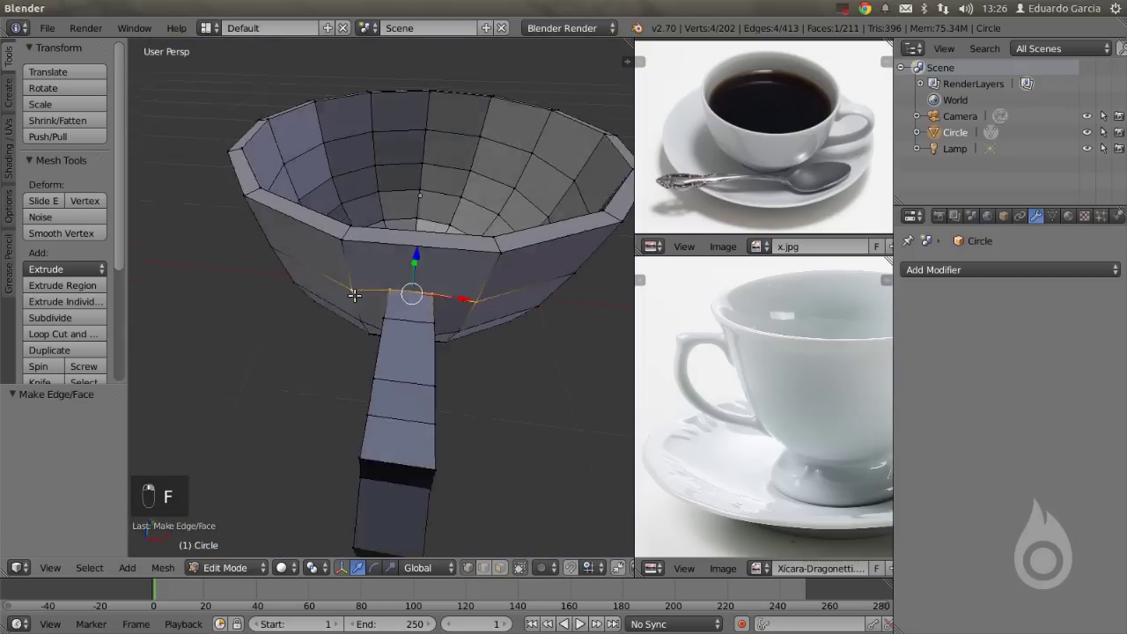
middle_drag(355, 291, 330, 258)
key(a)
scroll(361, 267, up, 8)
right_click(490, 292)
middle_drag(489, 292, 554, 314)
shift+right_click(362, 251)
middle_drag(427, 280, 351, 255)
key(g)
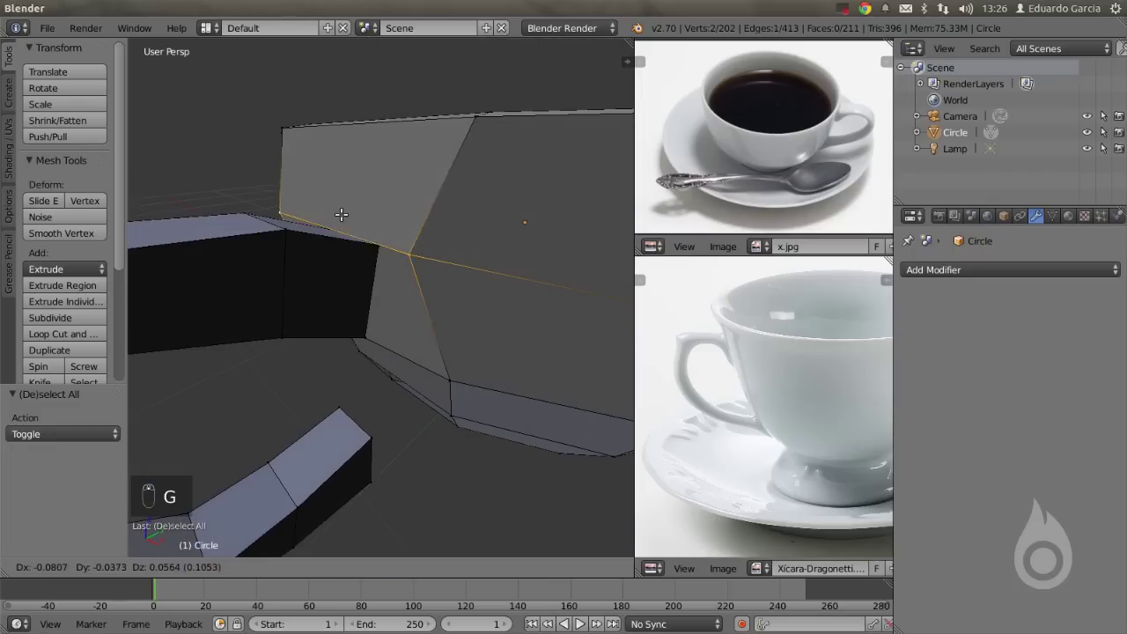
key(g)
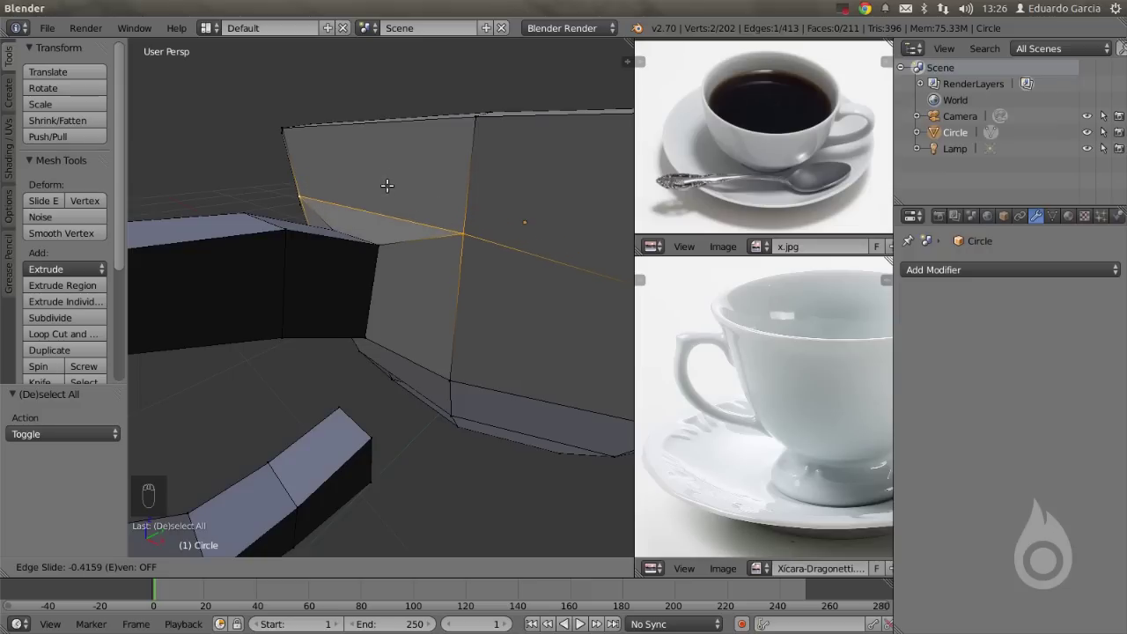
click(381, 203)
Fill the top face between the handle's lower end and the upper edge of the lower cup opening.
middle_drag(381, 203, 367, 231)
middle_drag(380, 339, 322, 328)
right_click(322, 326)
shift+right_click(305, 294)
shift+right_click(341, 259)
shift+right_click(458, 295)
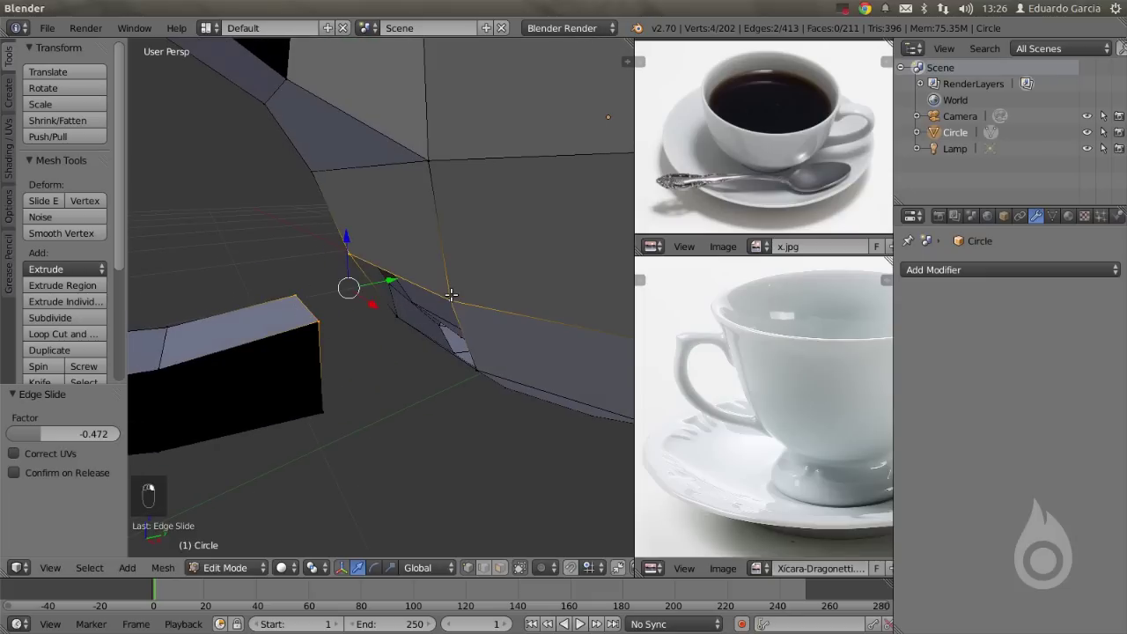
key(f)
Fill a side face between the handle's lower end and the adjacent side edge of the lower cup opening.
mouse_move(448, 294)
middle_down()
mouse_move(468, 297)
mouse_move(459, 293)
middle_up()
right_click(460, 291)
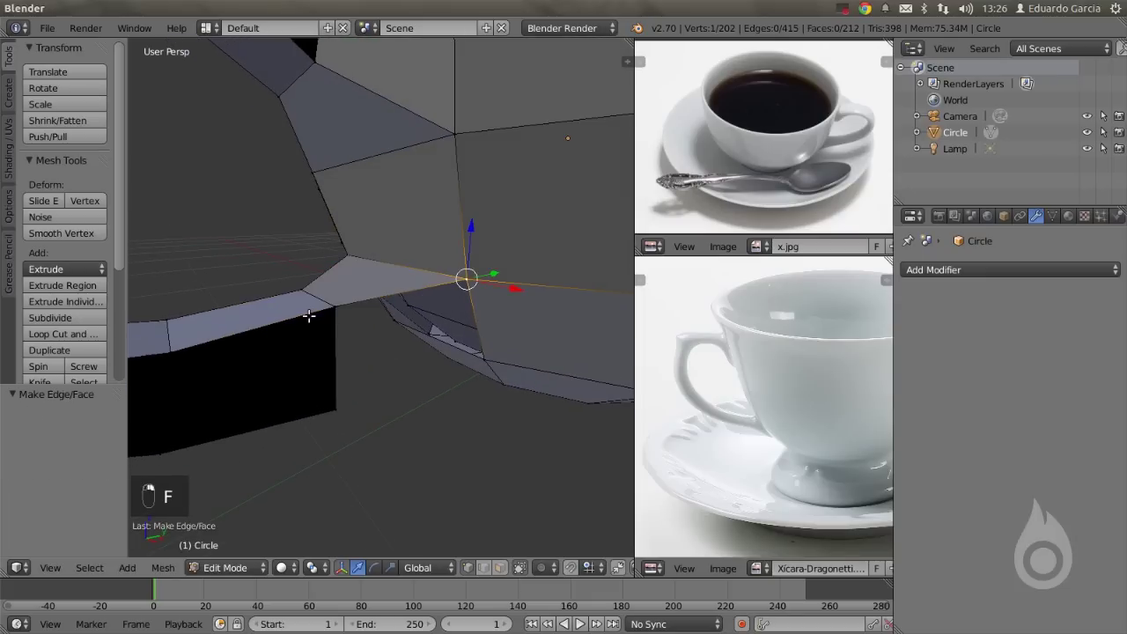
shift+right_click(324, 307)
shift+right_click(345, 410)
shift+right_click(485, 361)
key(f)
Fill the opposite side face between the handle's lower end and the lower cup opening.
middle_drag(482, 310, 477, 300)
shift+right_click(367, 293)
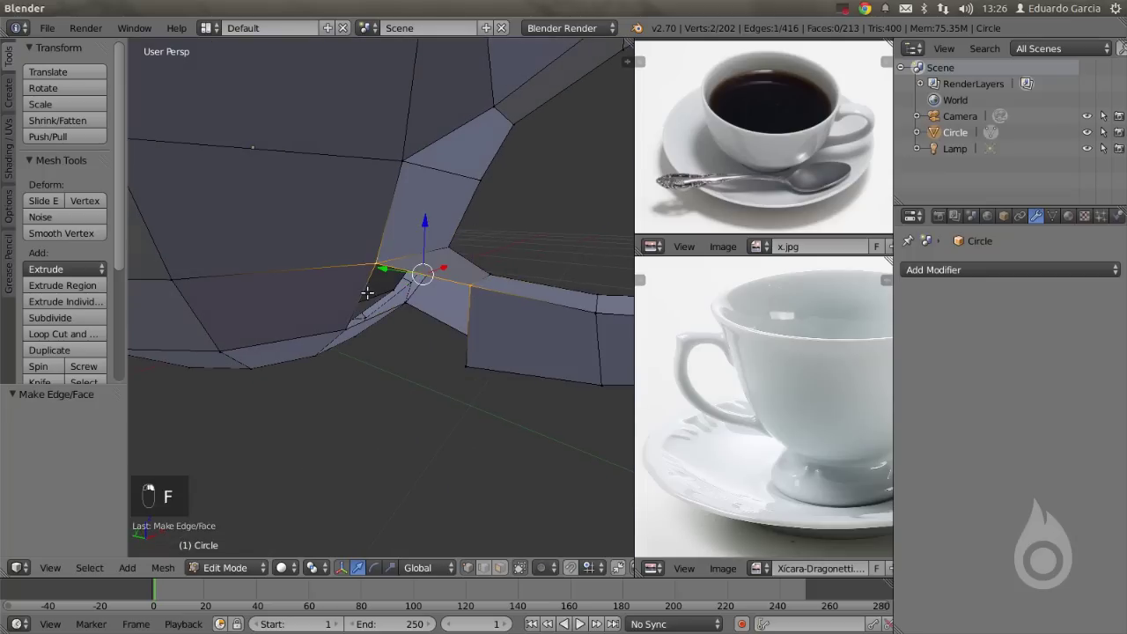
shift+right_click(338, 334)
shift+right_click(470, 364)
key(f)
Fill the underside face to close the joint between the handle's lower end and the cup.
middle_drag(470, 364, 408, 258)
right_click(429, 269)
shift+right_click(493, 281)
shift+right_click(463, 357)
shift+right_click(356, 341)
key(f)
Recalculate the normals of the entire cup mesh so they are consistent, and return to Object Mode.
key(a)
middle_drag(360, 340, 491, 381)
key(Tab)
scroll(428, 348, down, 4)
scroll(475, 378, up, 2)
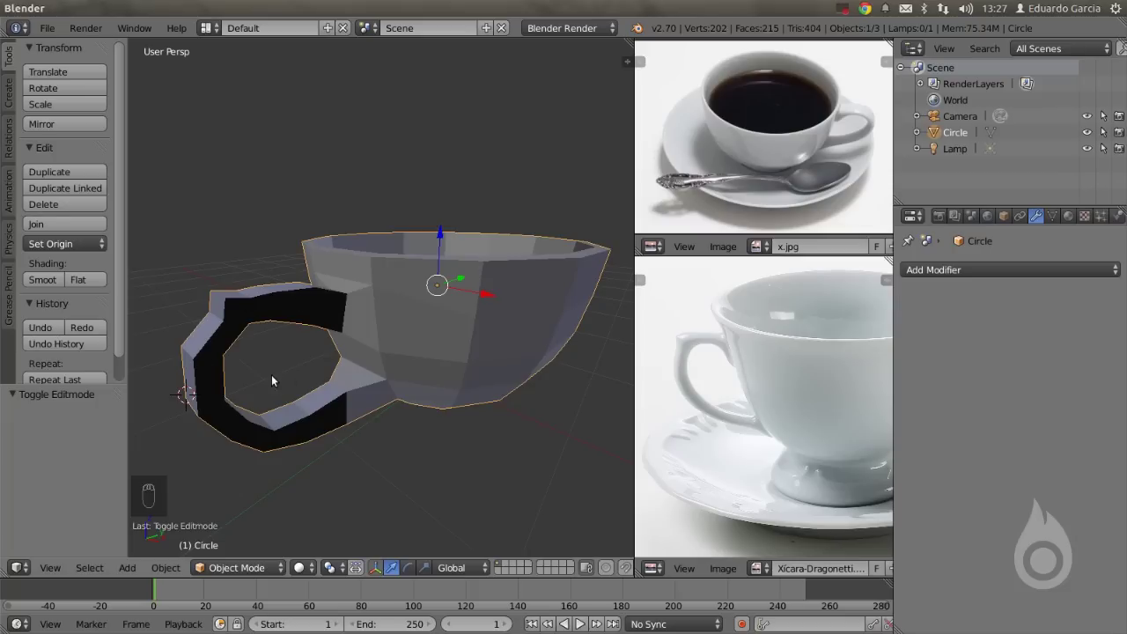
key(Tab)
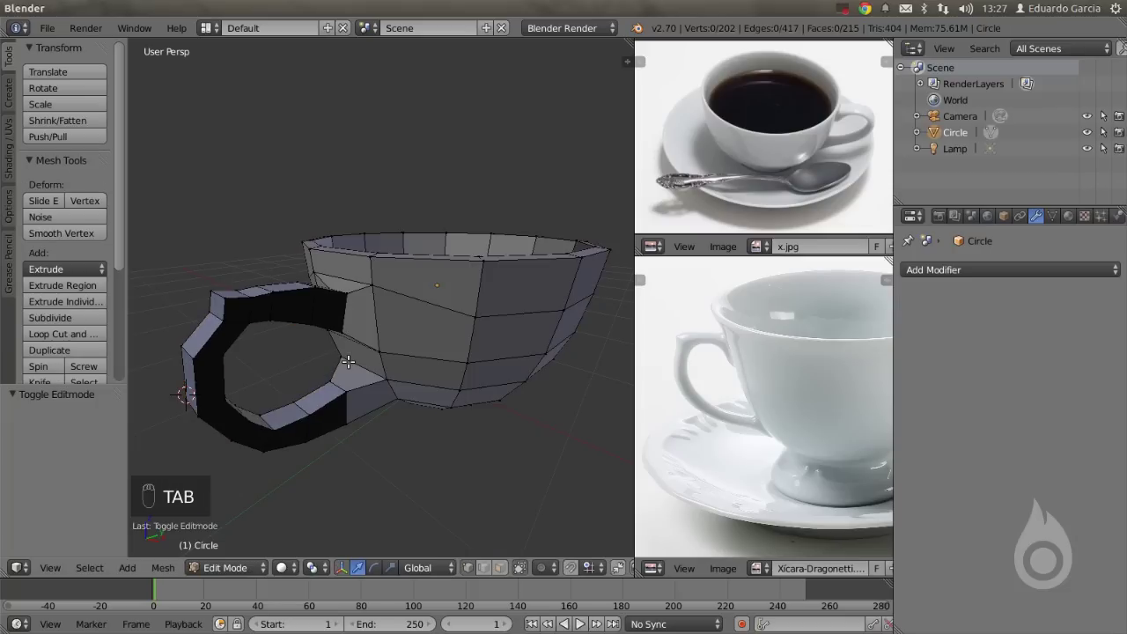
key(a)
key(a)
key(ctrl+n)
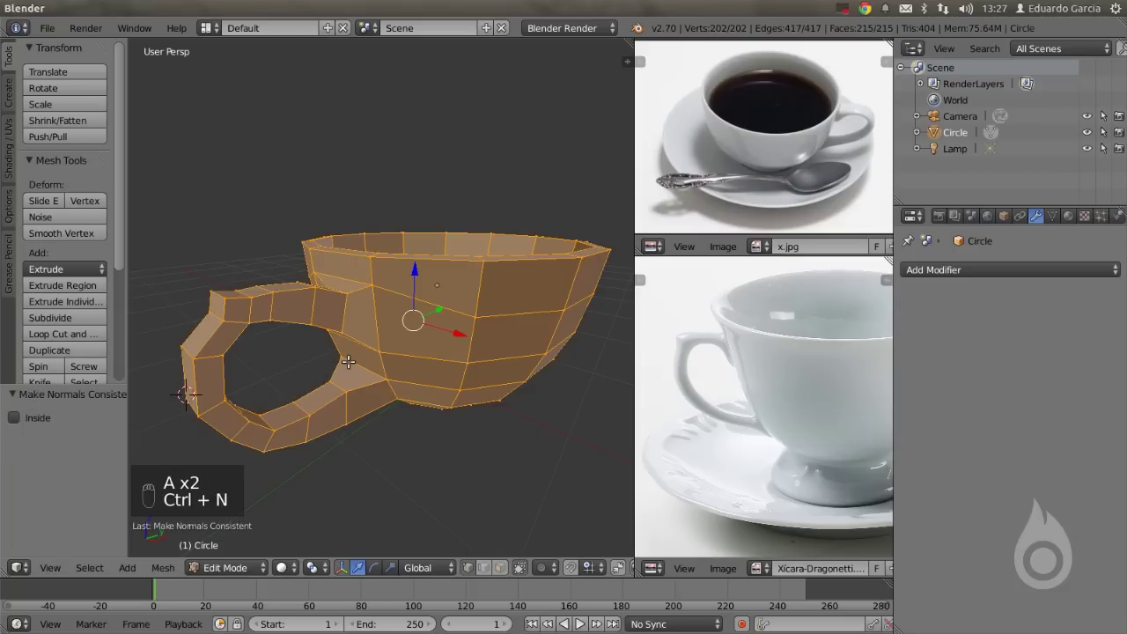
key(Tab)
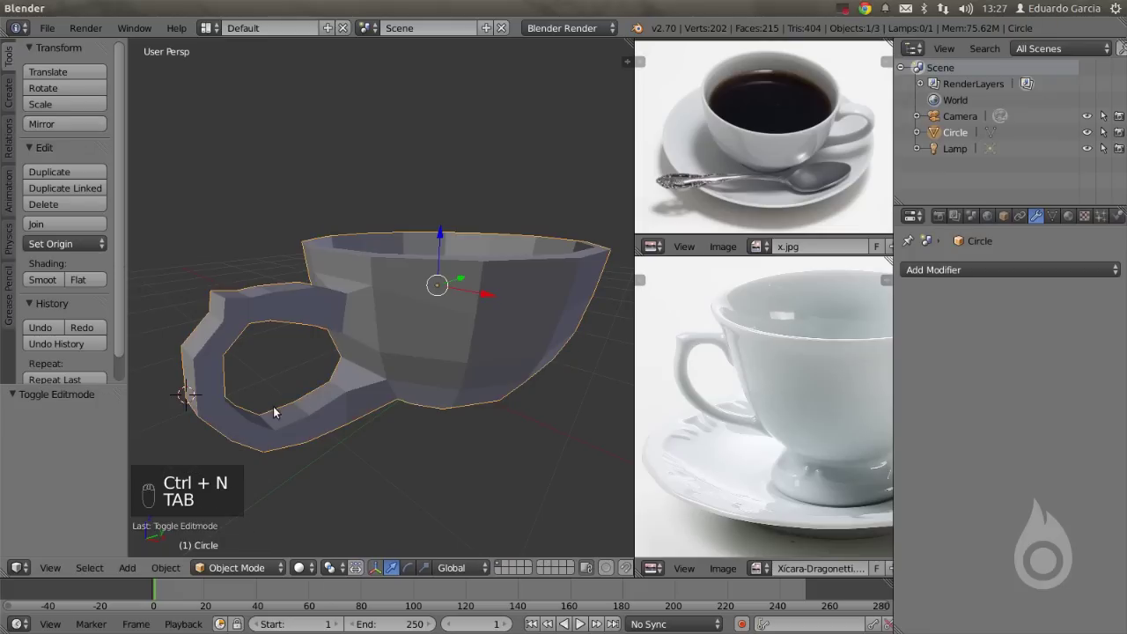
Add a Subdivision Surface modifier with 2 view subdivisions to the cup and set its shading to smooth.
click(937, 271)
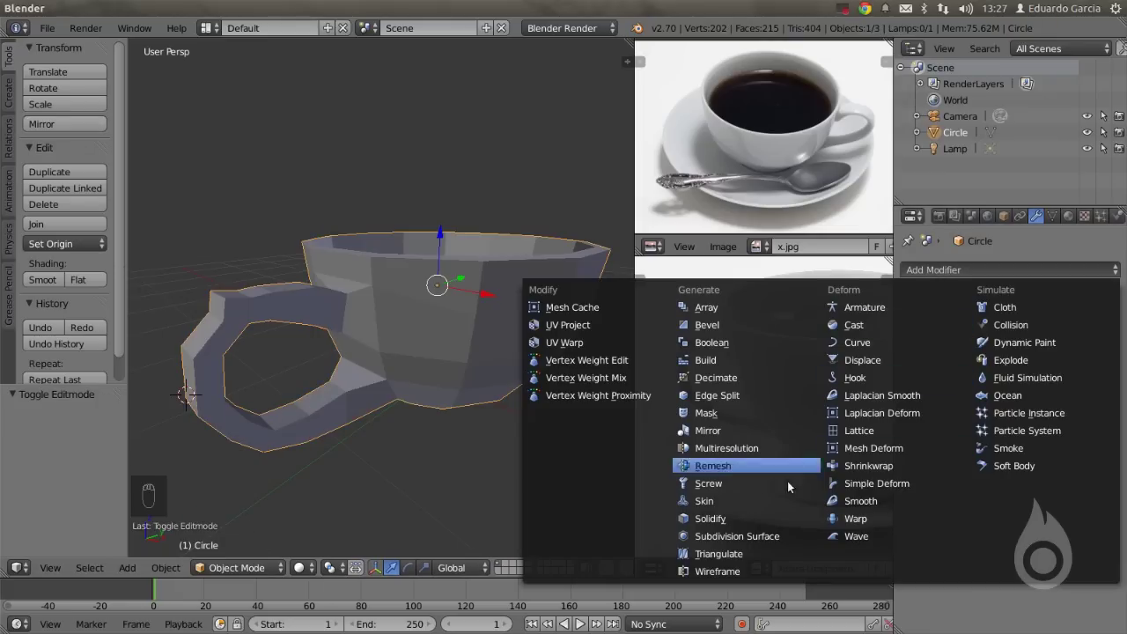
click(755, 536)
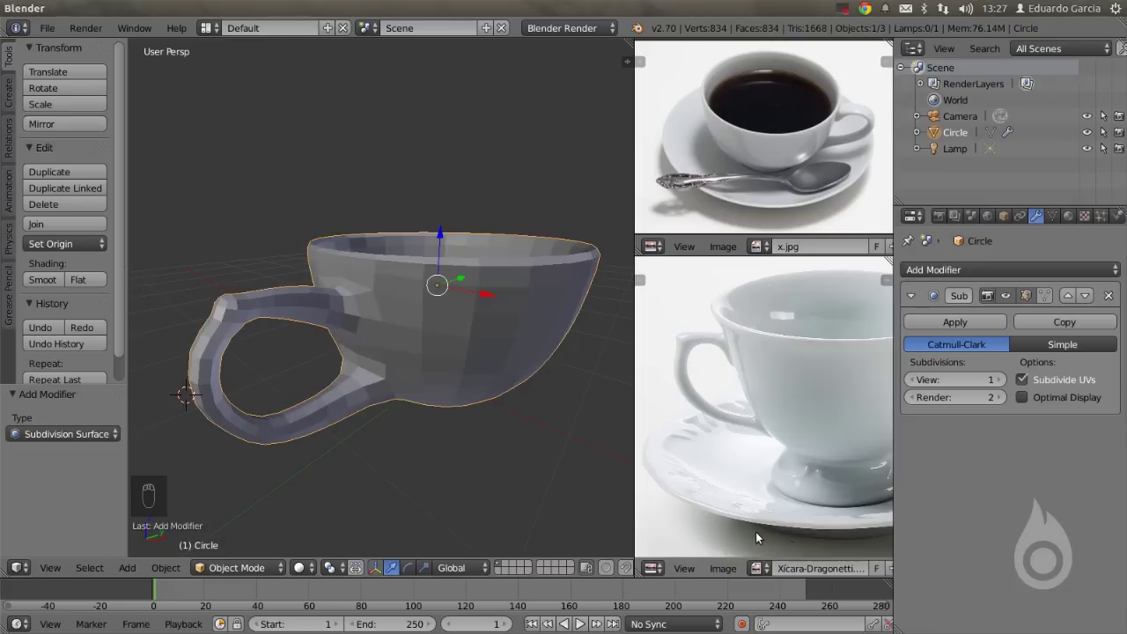
click(999, 379)
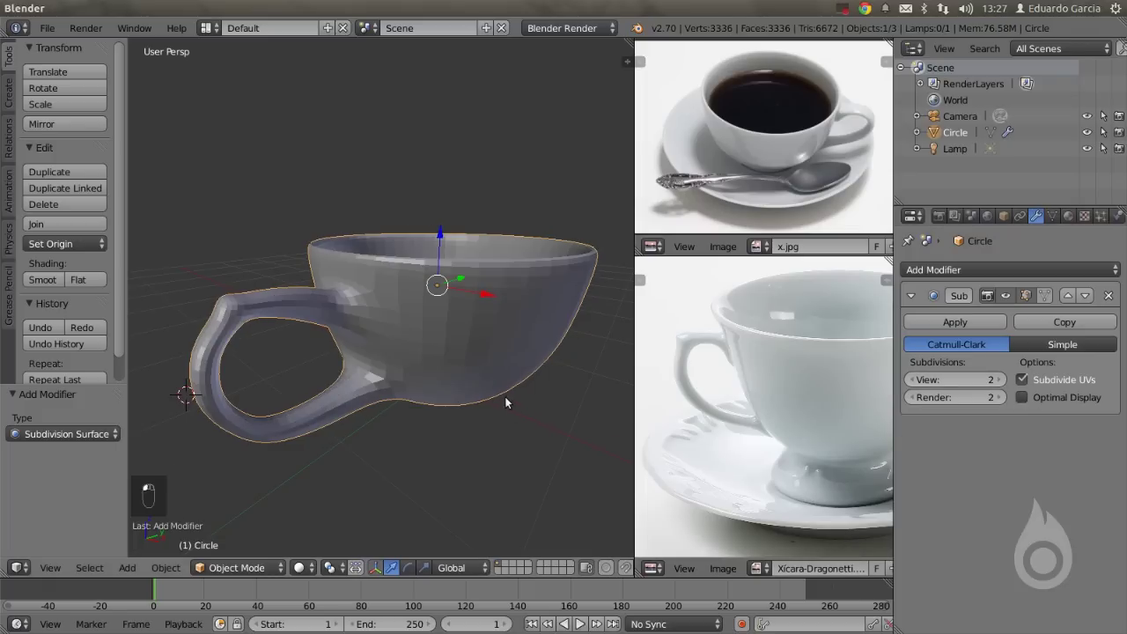
middle_drag(504, 396, 378, 339)
click(61, 280)
click(61, 280)
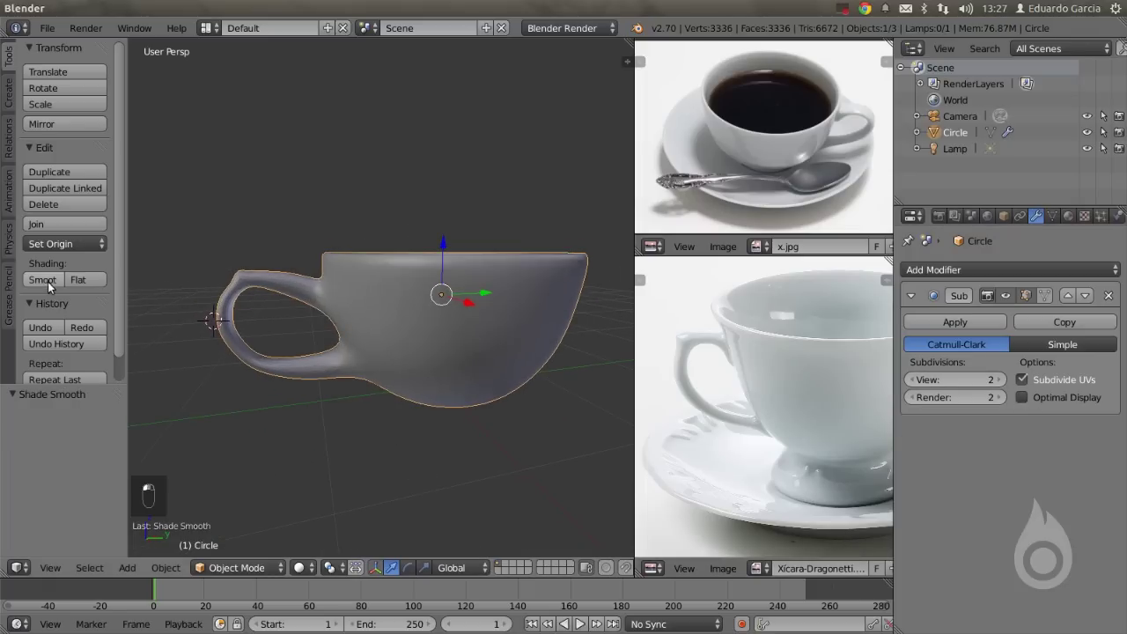
In the wireframe right view, select the handle's outer section without its cup joints and move it 0.077 along Y toward the cup.
mouse_move(311, 297)
middle_down()
mouse_move(578, 310)
mouse_move(307, 295)
middle_up()
key(KP_3)
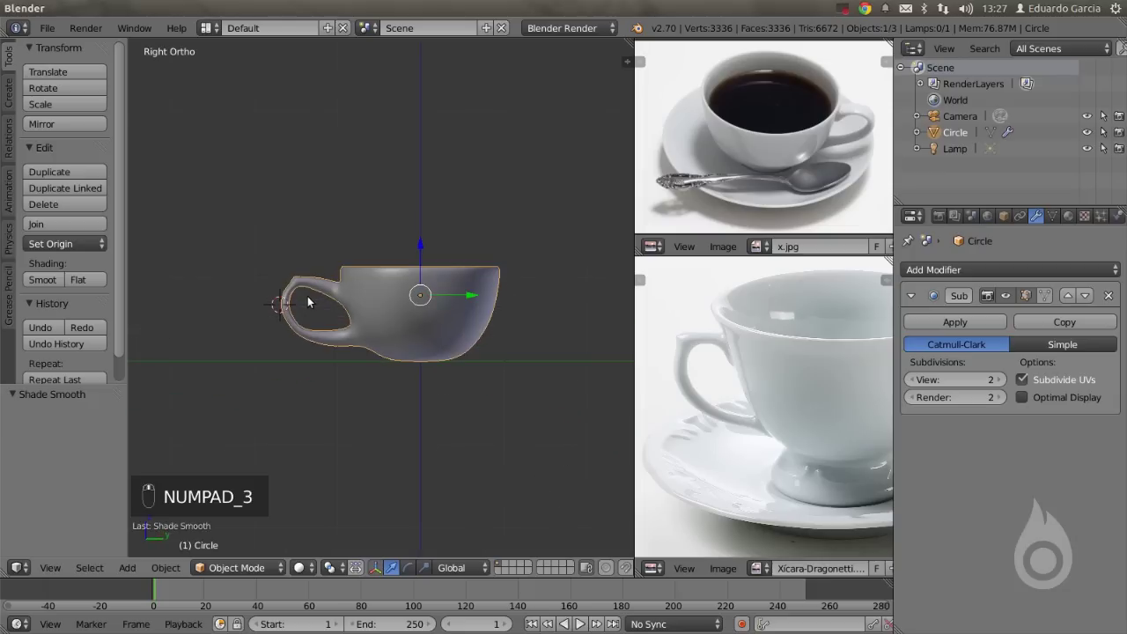
scroll(432, 342, up, 5)
key(Tab)
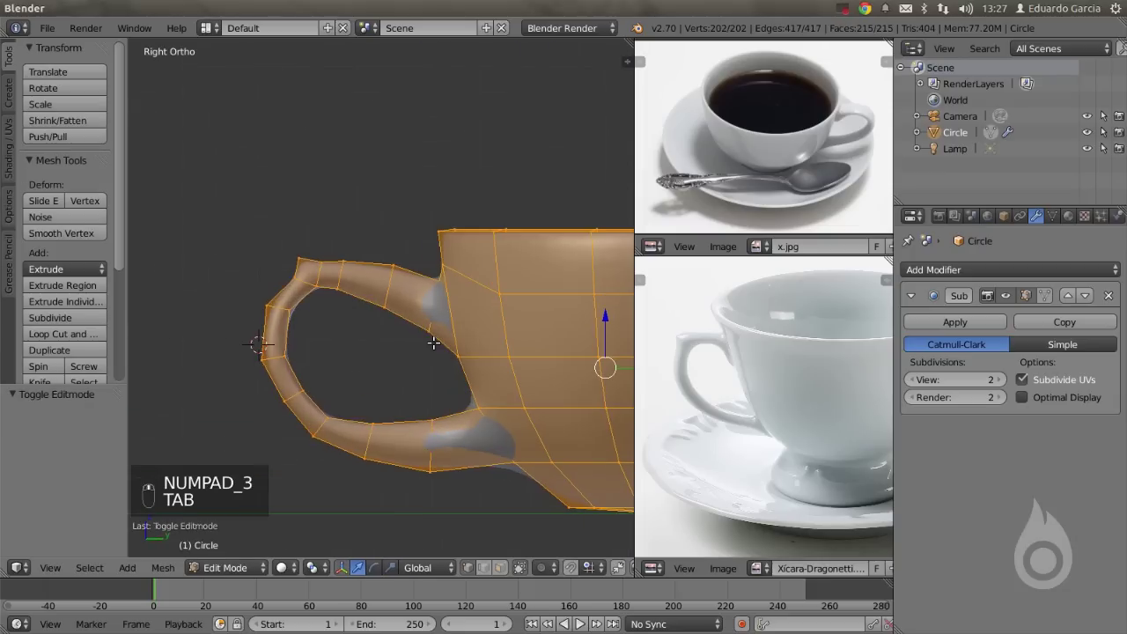
key(z)
key(a)
key(b)
drag(244, 207, 399, 530)
key(b)
drag(364, 249, 393, 289)
key(g)
key(y)
drag(388, 341, 391, 340)
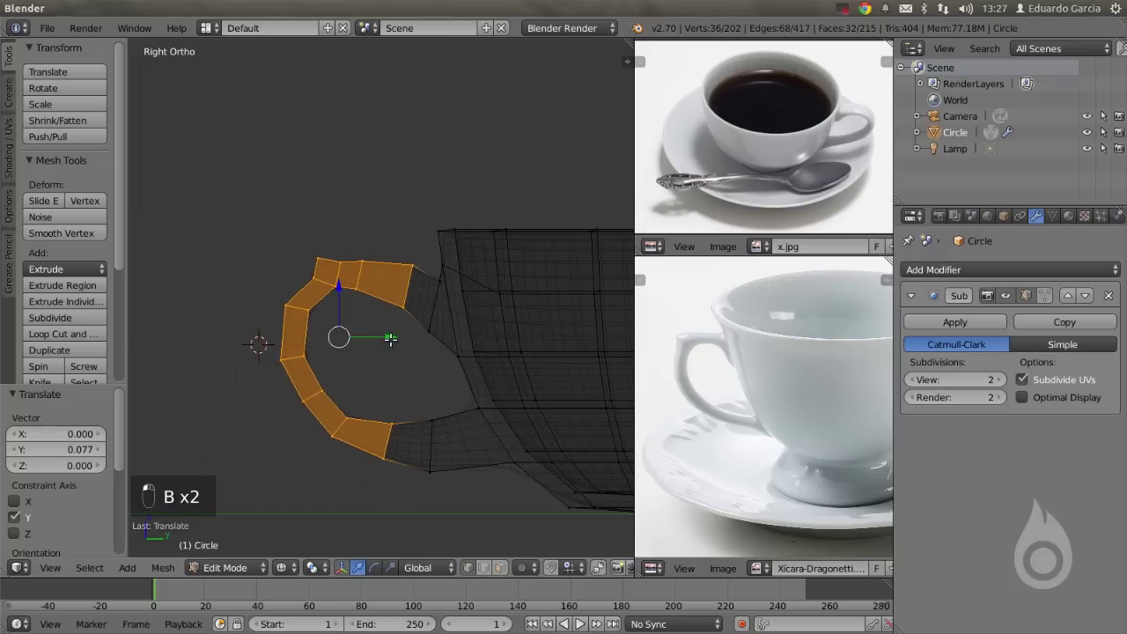
key(a)
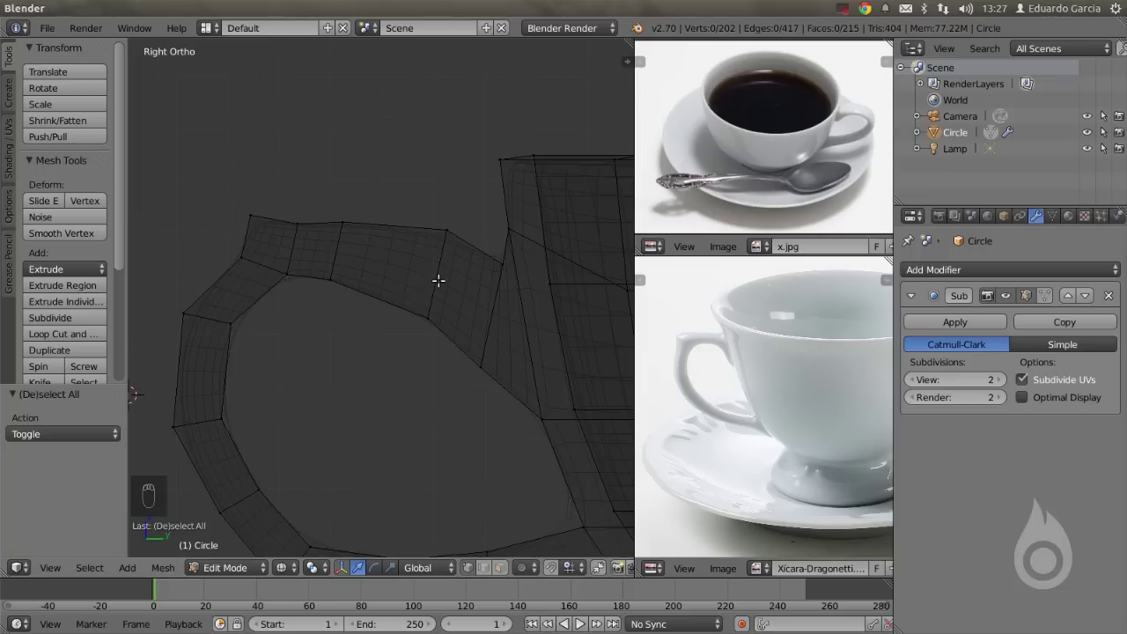
Move the upper vertices where the handle meets the cup about 0.04 away from the cup along Y and about 0.06 up.
scroll(437, 280, up, 3)
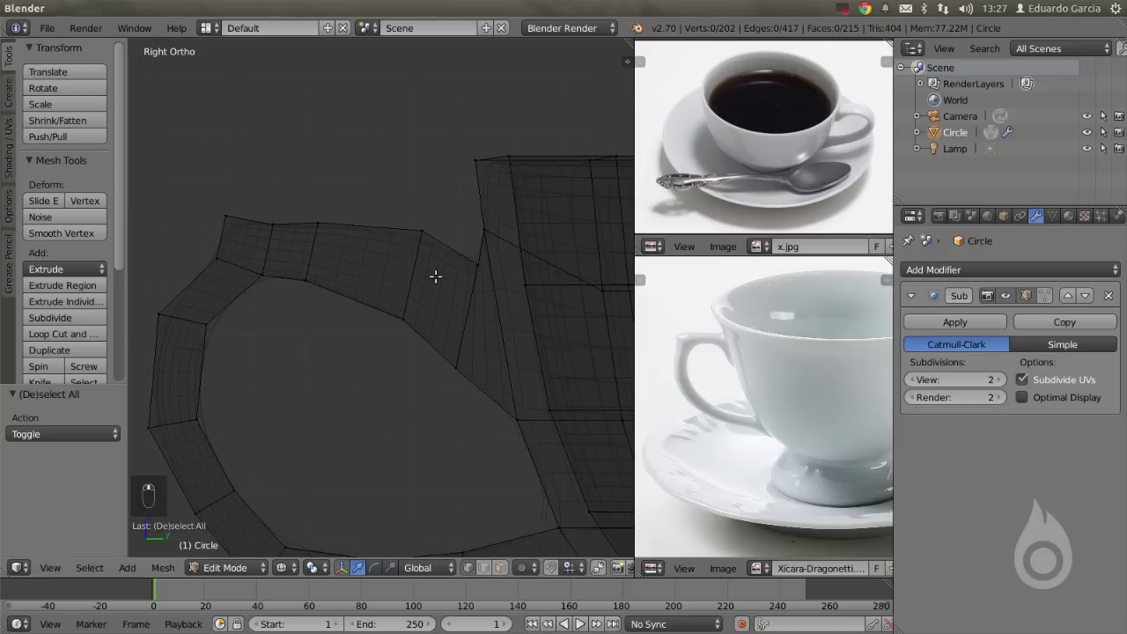
key(b)
drag(397, 243, 422, 276)
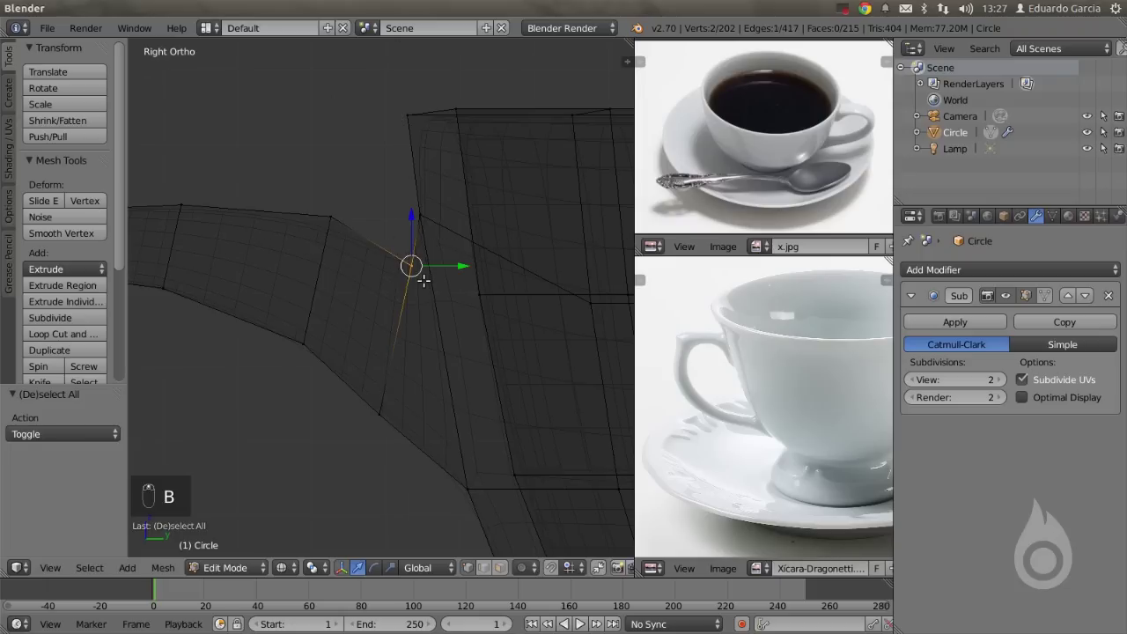
key(g)
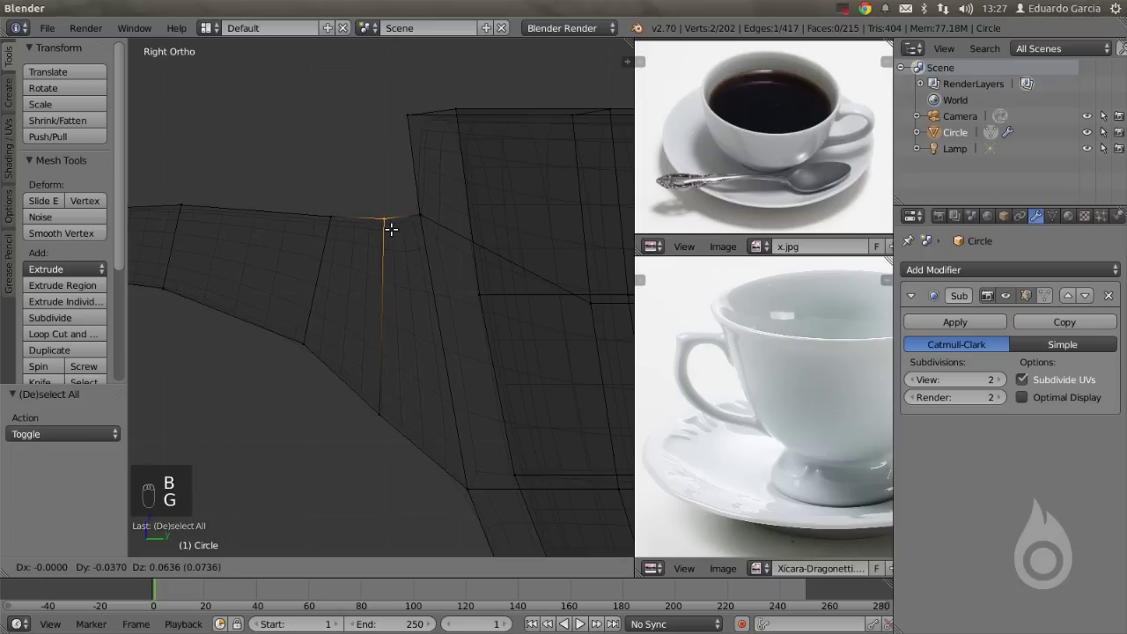
click(389, 234)
Select the vertices directly below, on the inner edge of the handle's upper joint, and move them slightly upward.
scroll(389, 360, down, 3)
key(a)
key(b)
drag(368, 347, 393, 378)
key(g)
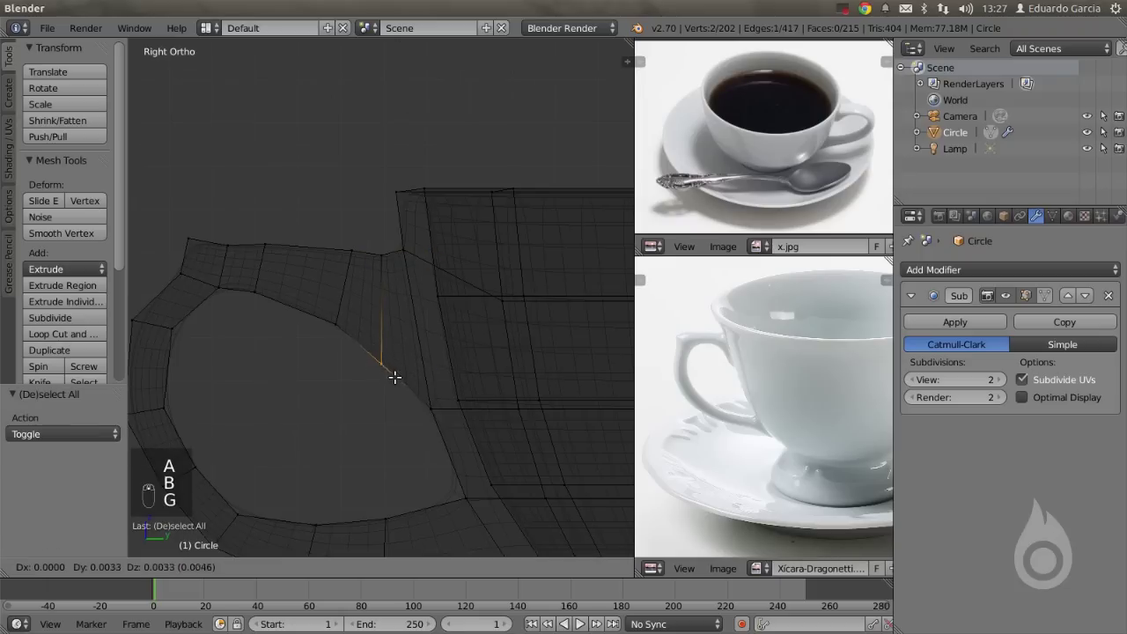
click(393, 364)
Raise the next vertices outward along the handle's upper inner edge by 0.016 in Z, and return to Object Mode with solid shading.
key(a)
key(b)
drag(315, 302, 346, 347)
key(g)
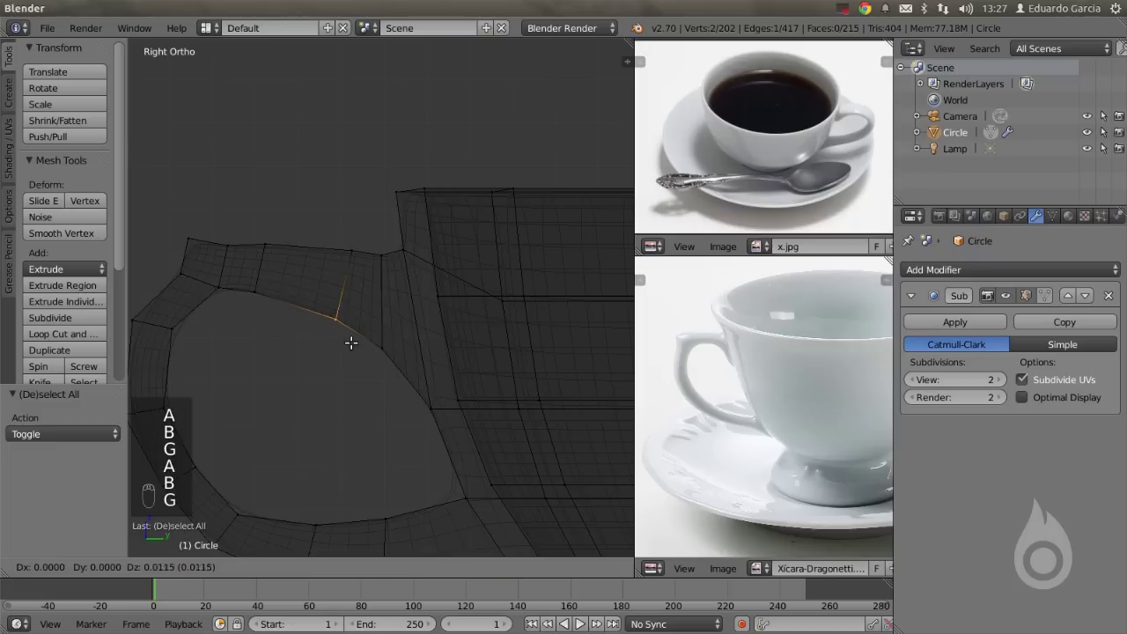
click(350, 342)
scroll(351, 343, down, 1)
shift+middle_drag(357, 390, 352, 323)
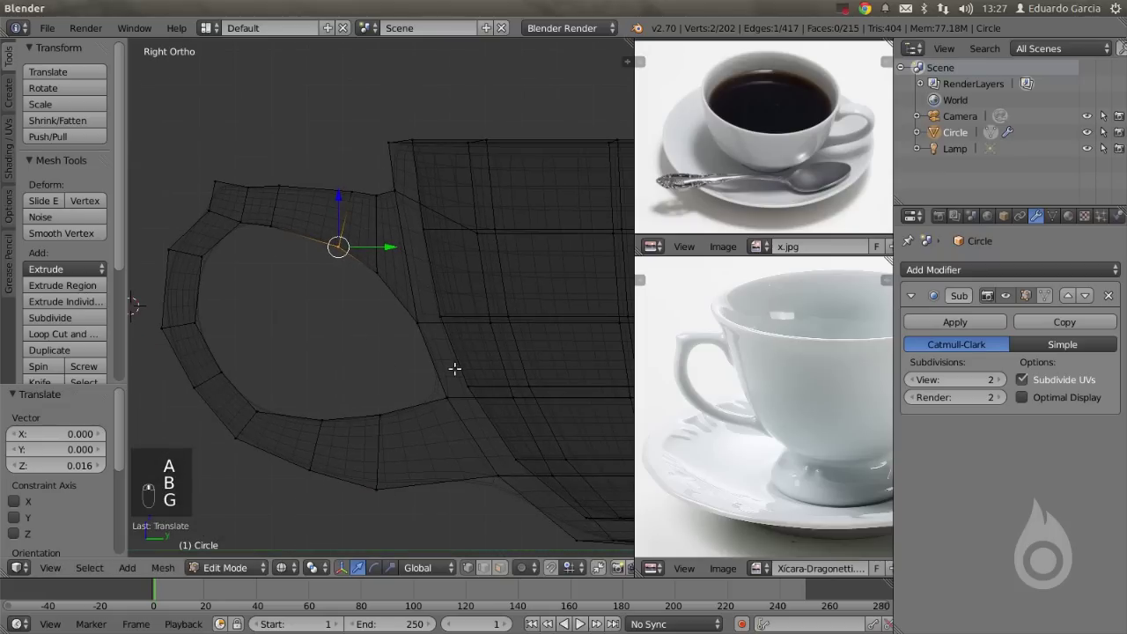
key(Tab)
key(z)
scroll(436, 342, down, 1)
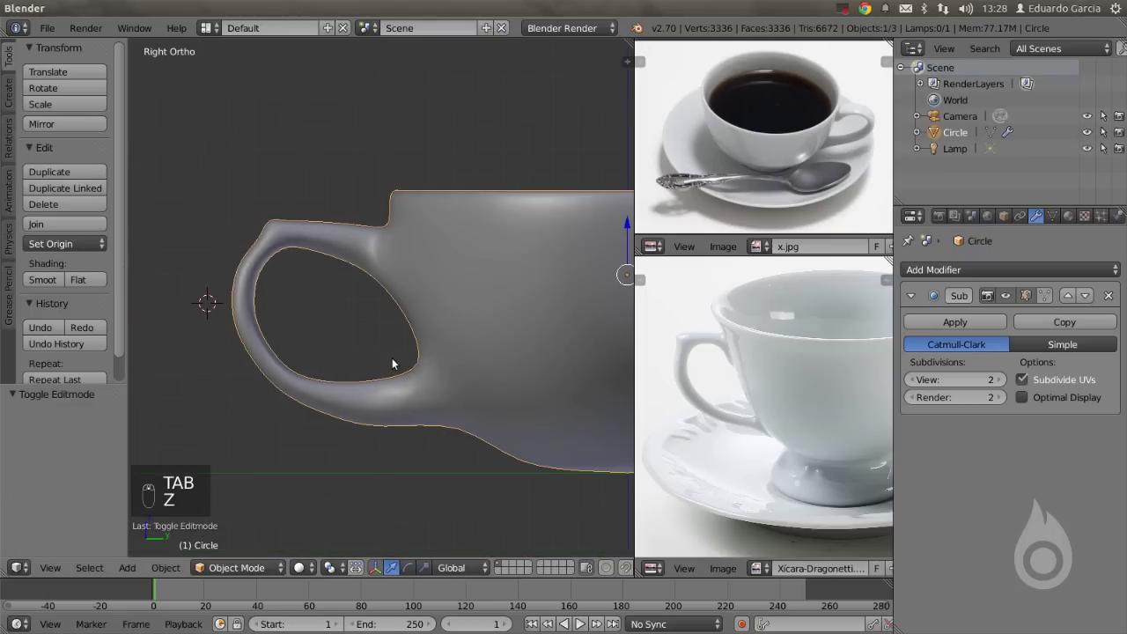
scroll(328, 449, up, 2)
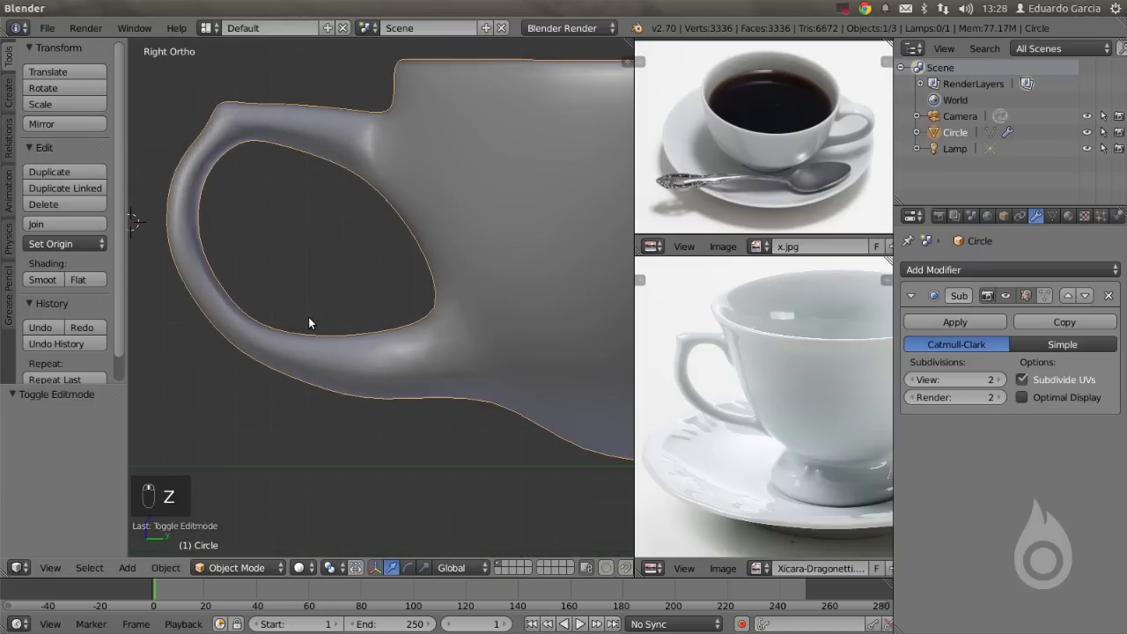
In wireframe Edit Mode, move the second-last lower outer vertices of the handle slightly away from the cup, and return to solid Object Mode.
key(Tab)
key(a)
key(a)
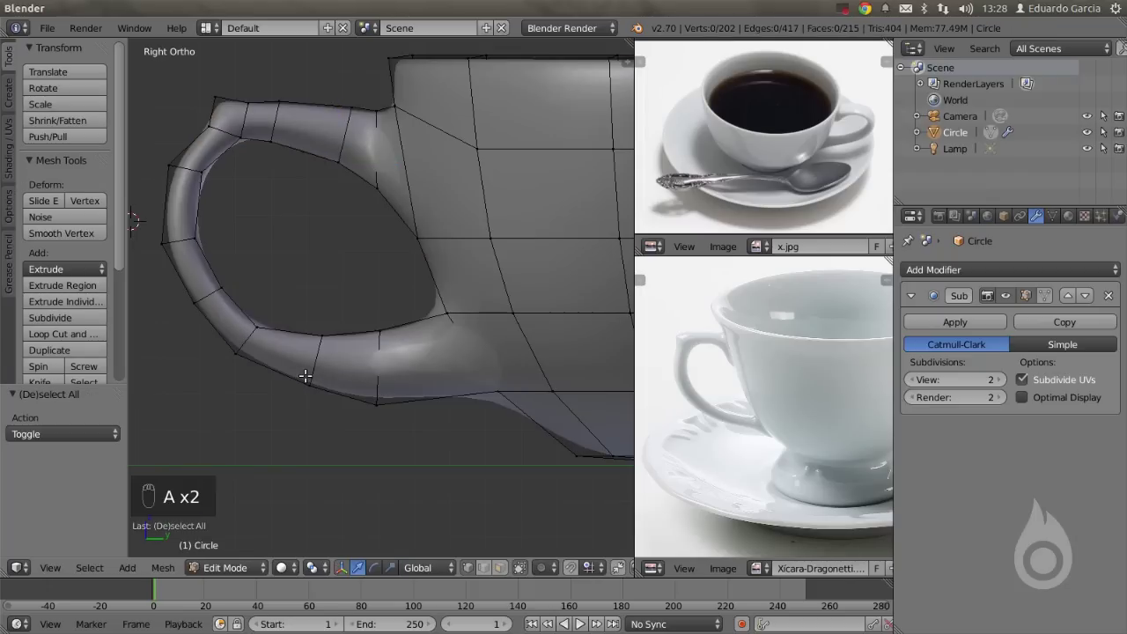
key(z)
key(b)
drag(302, 378, 323, 406)
key(g)
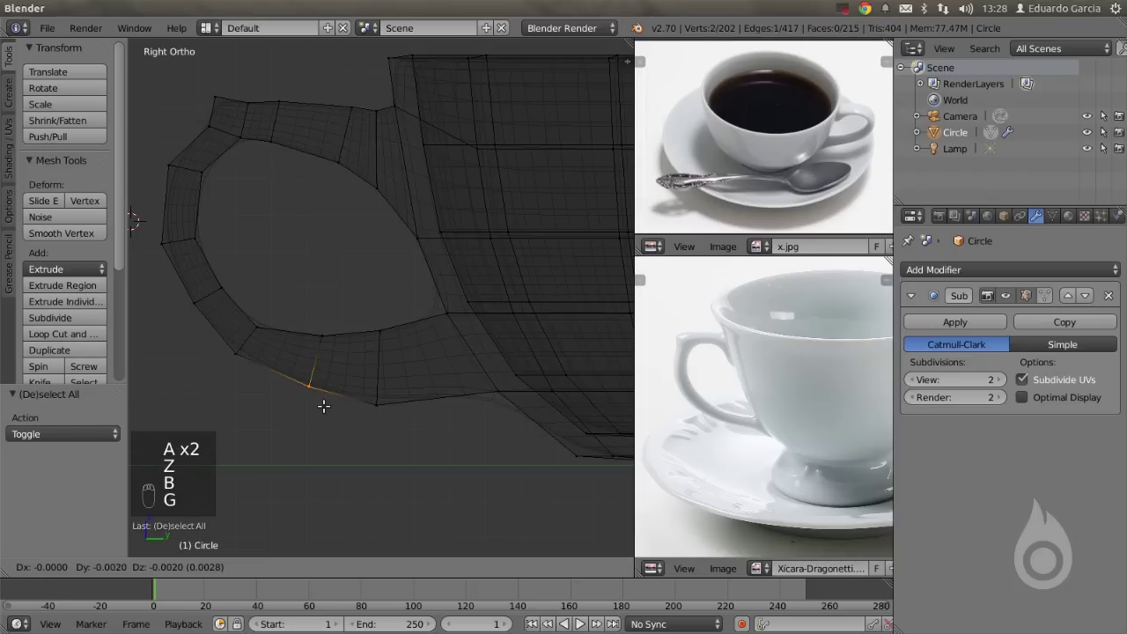
click(314, 407)
key(Tab)
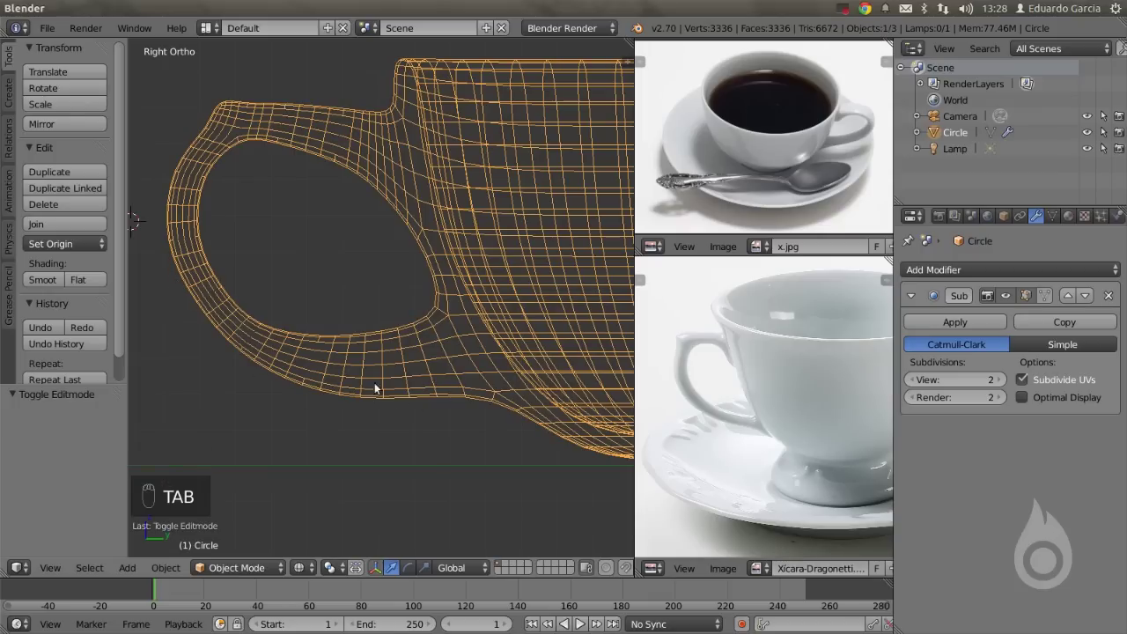
scroll(374, 388, down, 4)
key(z)
Add a horizontal loop cut around the outside of the cup and slide it up close to the rim.
scroll(421, 272, down, 2)
middle_drag(422, 272, 425, 335)
scroll(425, 335, up, 5)
middle_drag(365, 317, 351, 264)
scroll(405, 251, up, 2)
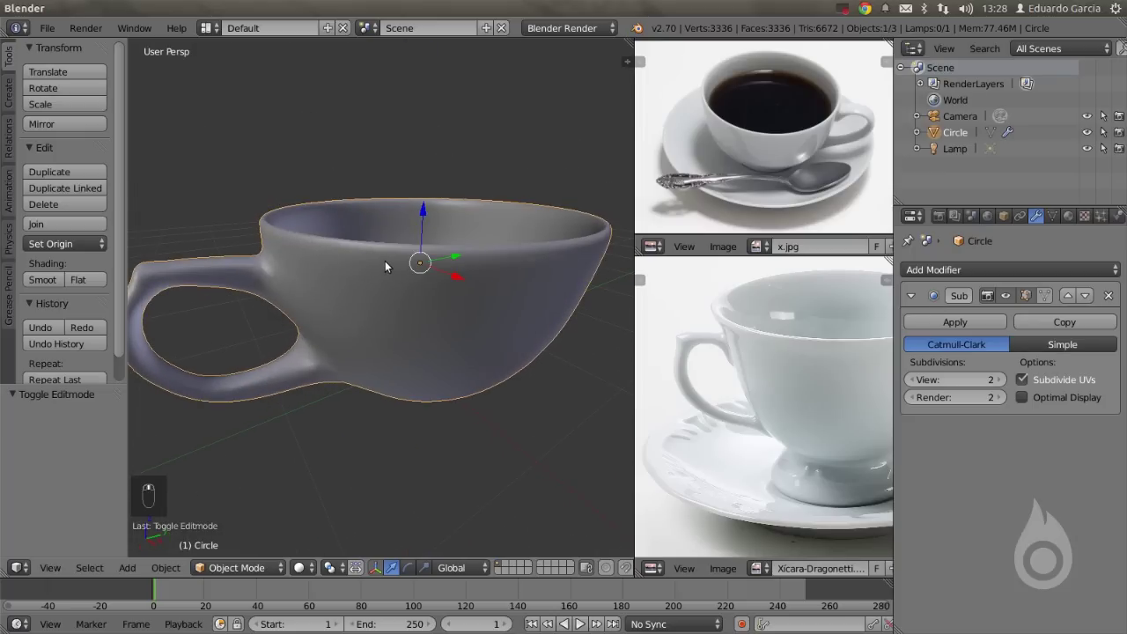
key(Tab)
middle_drag(356, 248, 291, 285)
key(ctrl+r)
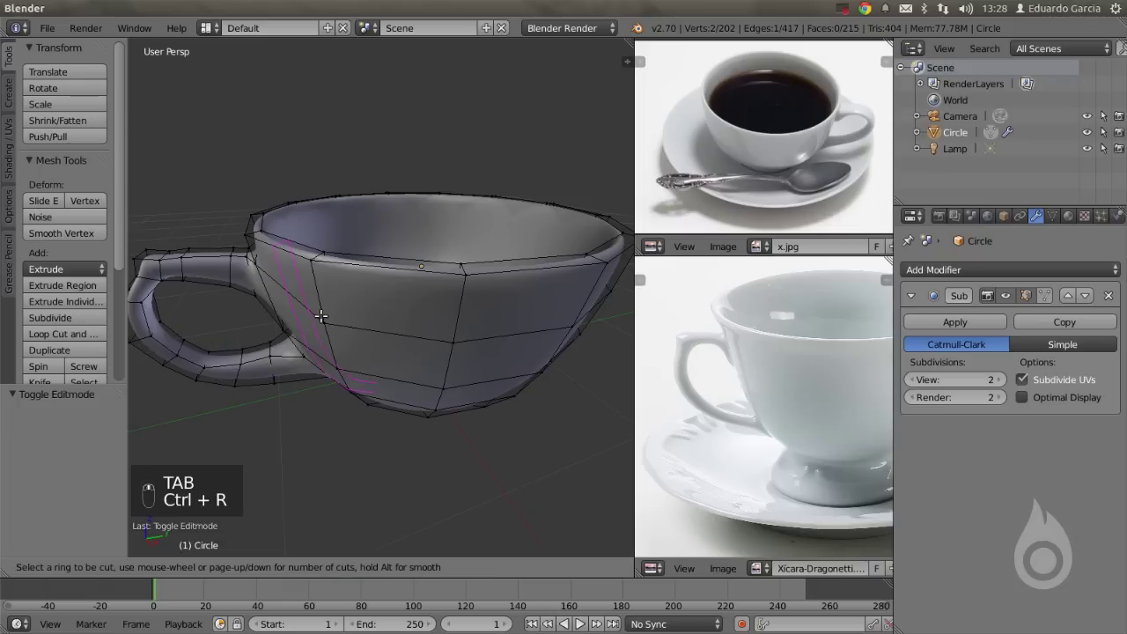
click(325, 293)
click(326, 269)
Add a matching loop cut around the inside wall of the cup close to the rim, and return to Object Mode.
middle_drag(324, 269, 266, 201)
scroll(281, 242, up, 3)
key(ctrl+r)
click(237, 209)
click(236, 206)
key(Tab)
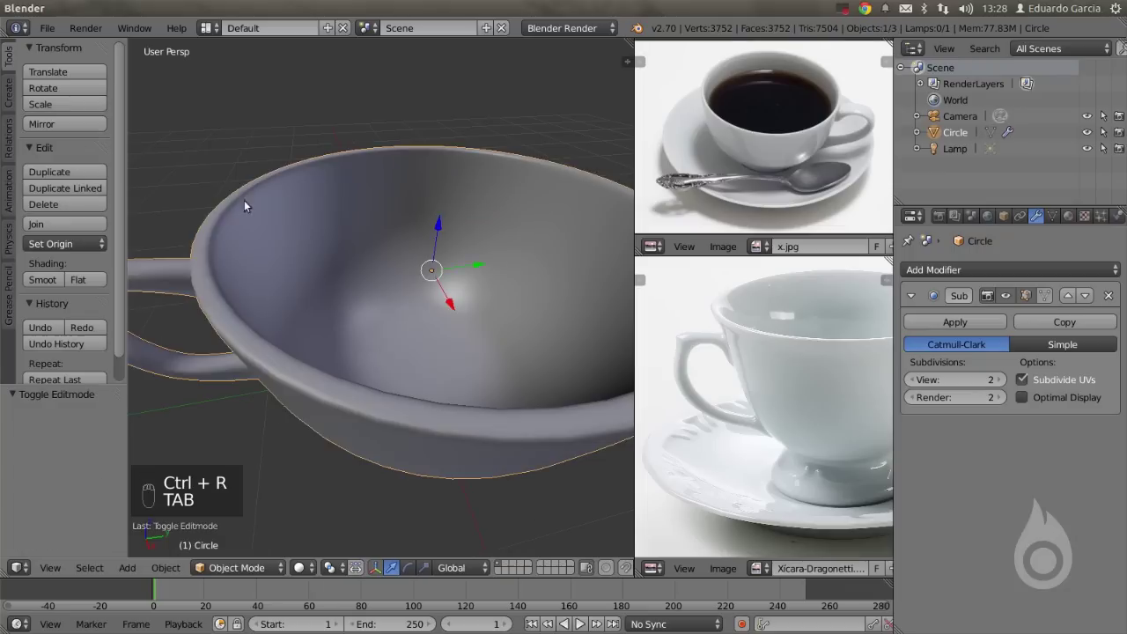
Deselect the cup and compare its overall shape with the complete cup and saucer in the lower reference image.
scroll(299, 246, down, 5)
key(a)
key(a)
middle_drag(426, 271, 395, 227)
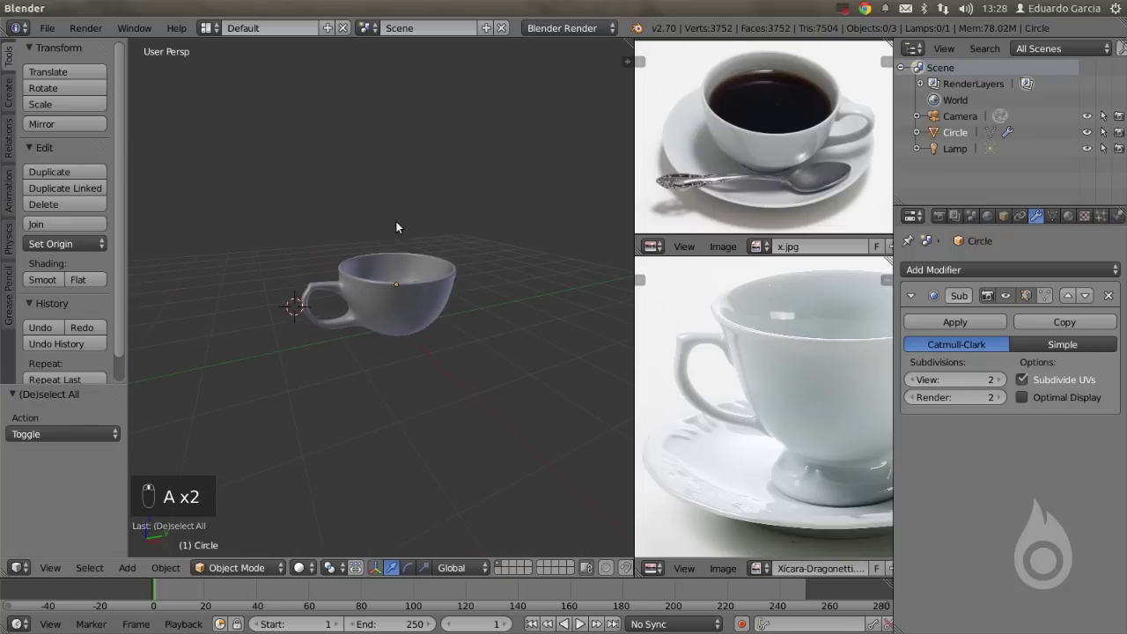
scroll(392, 266, down, 3)
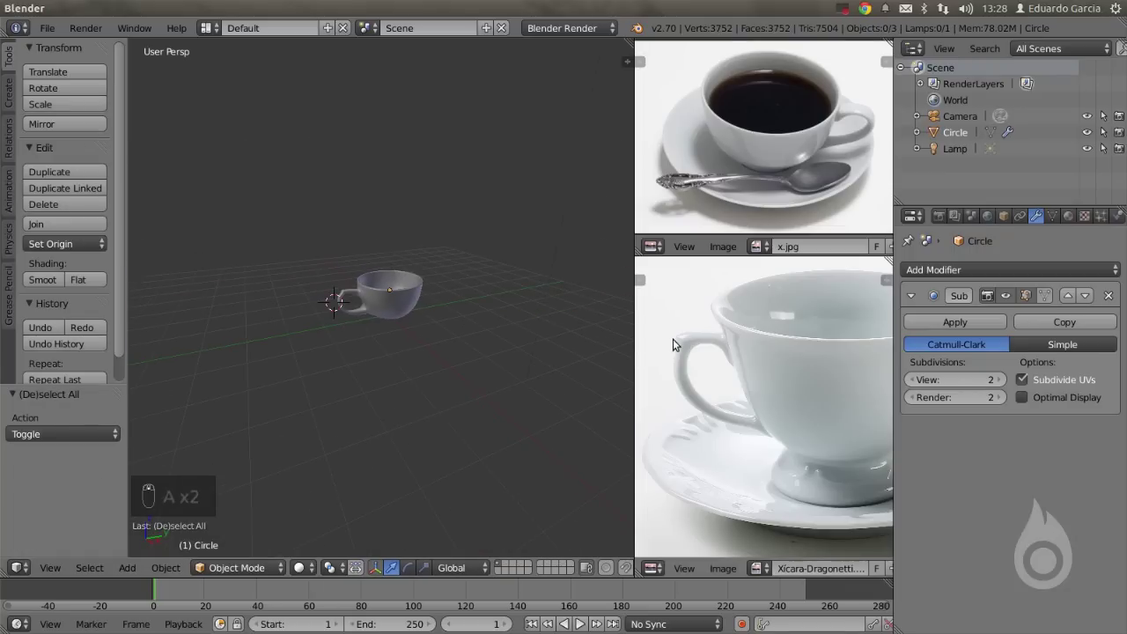
scroll(702, 369, down, 3)
scroll(379, 357, up, 5)
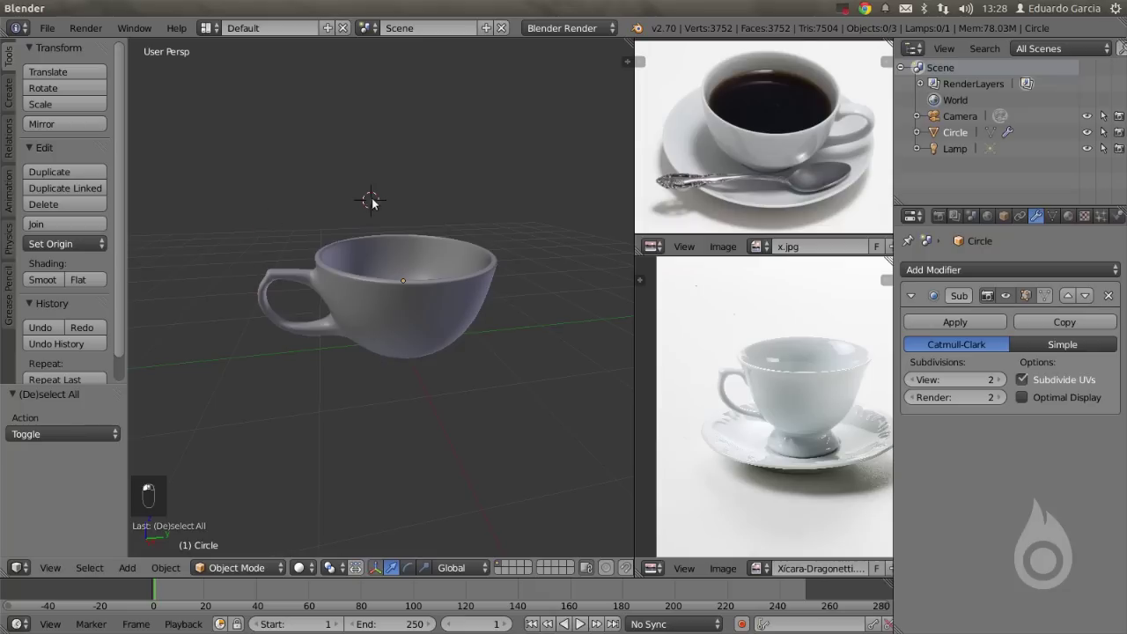
middle_drag(476, 251, 428, 276)
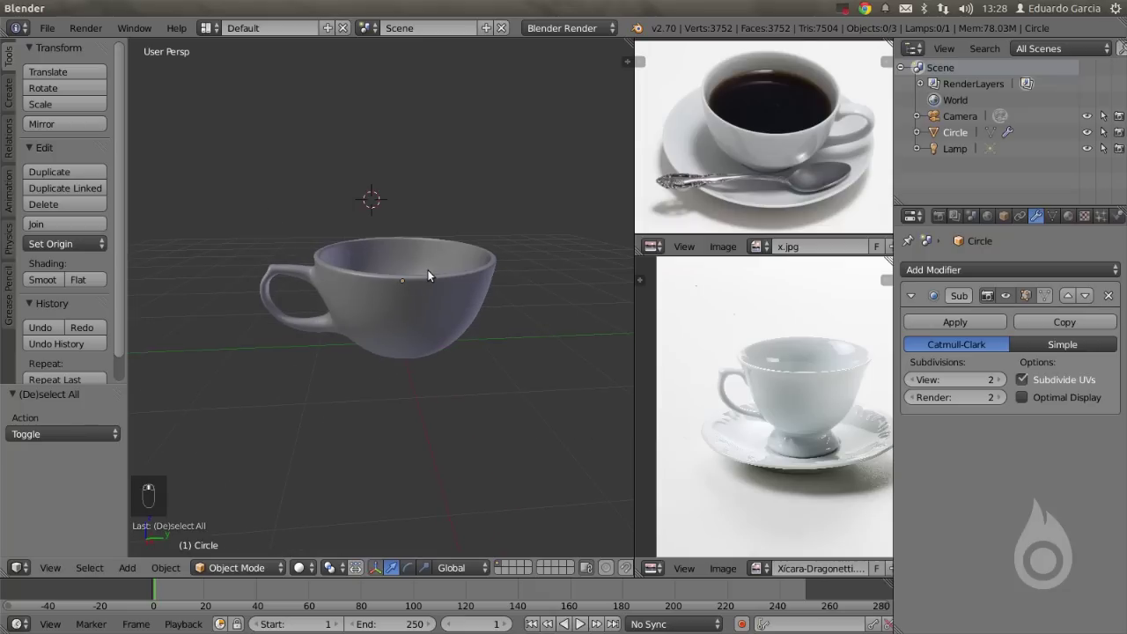
Snap the 3D cursor to the center of the scene.
key(shift+s)
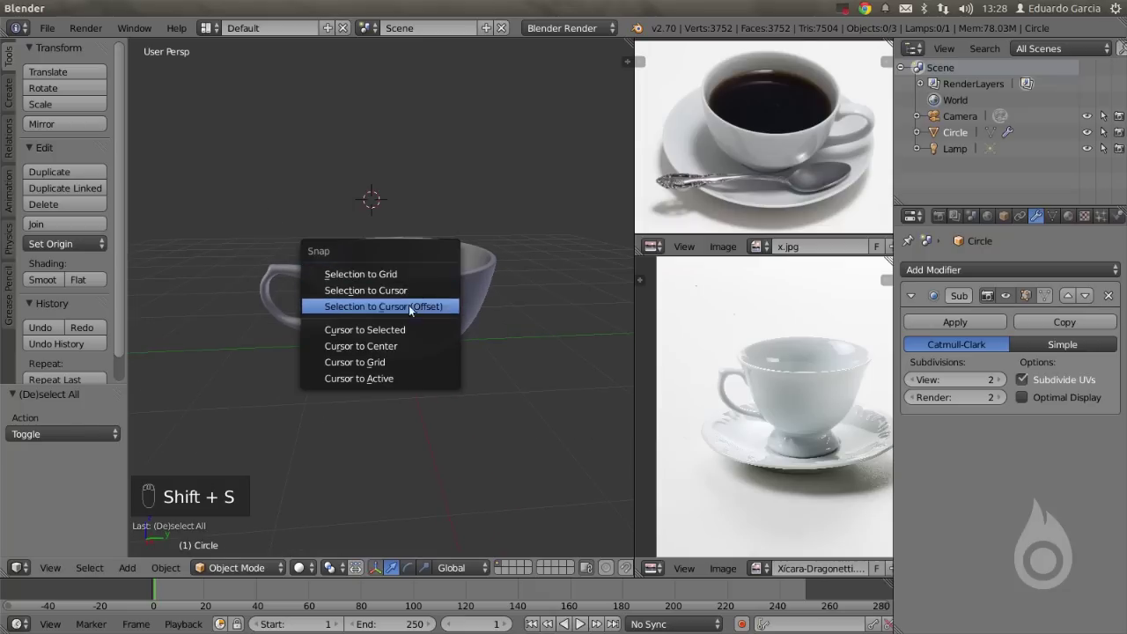
click(356, 334)
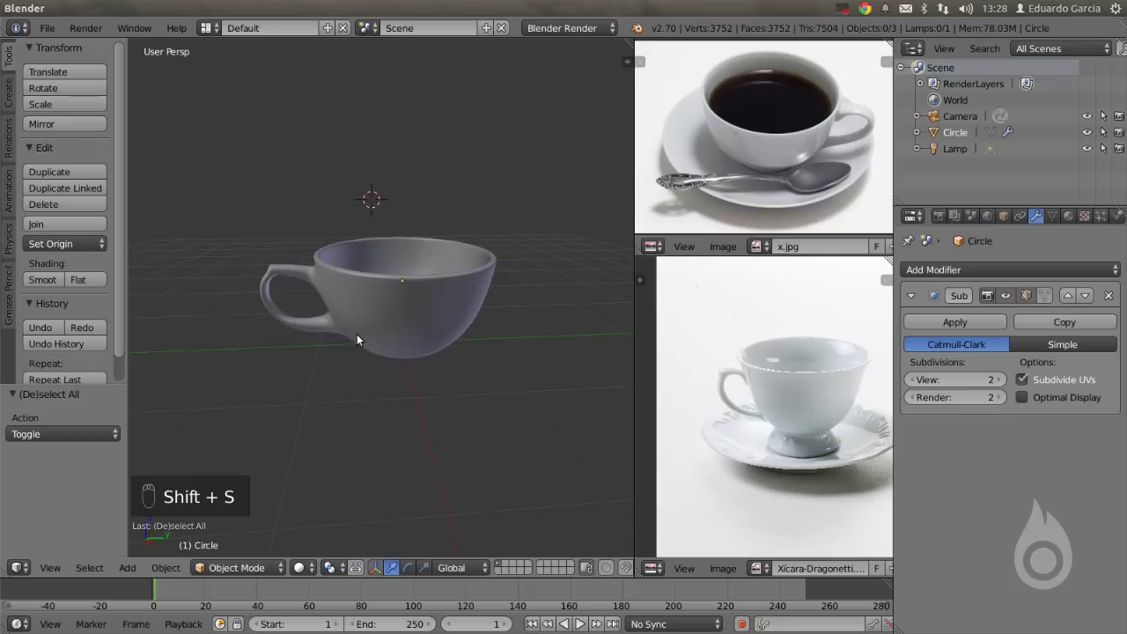
key(shift+s)
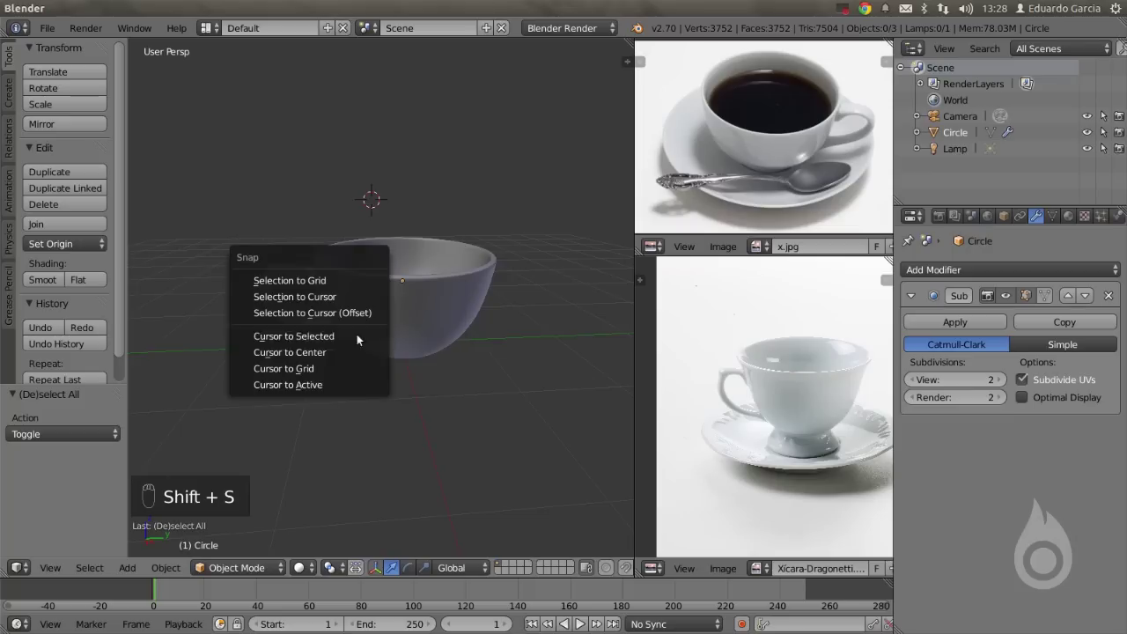
click(286, 352)
Add a 13-vertex mesh circle with radius 1.000 at the 3D cursor, under the cup, as the saucer's base.
middle_drag(286, 352, 346, 355)
key(shift+a)
mouse_move(345, 358)
click(415, 391)
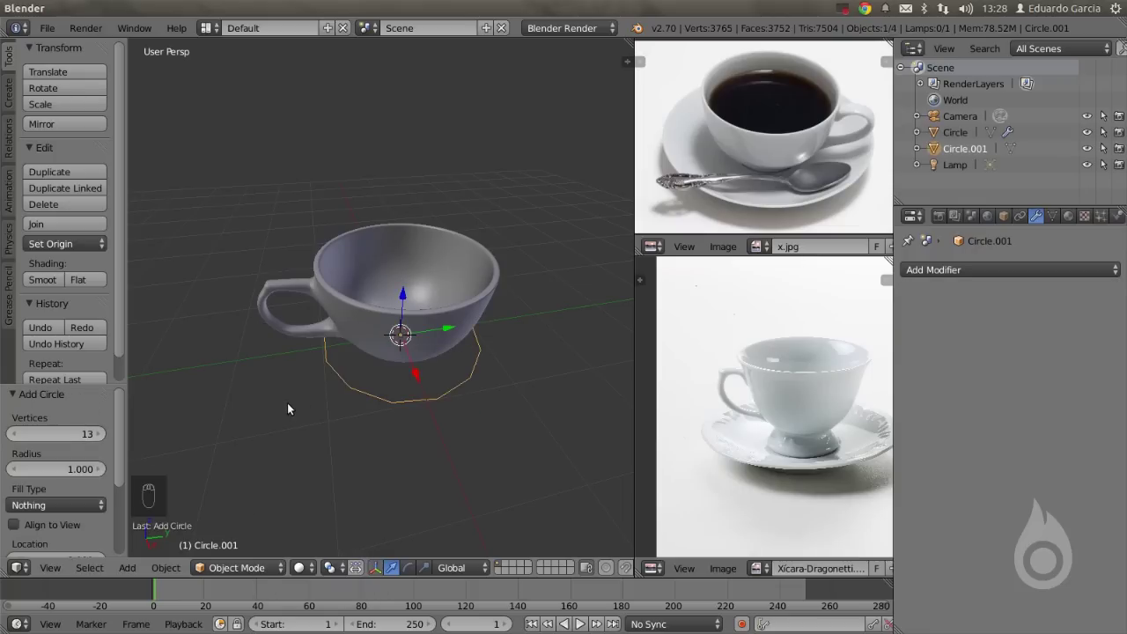
Extrude the circle in place, scale the new ring to about 1.8 times its size, and raise it 0.271 along Z.
key(KP_3)
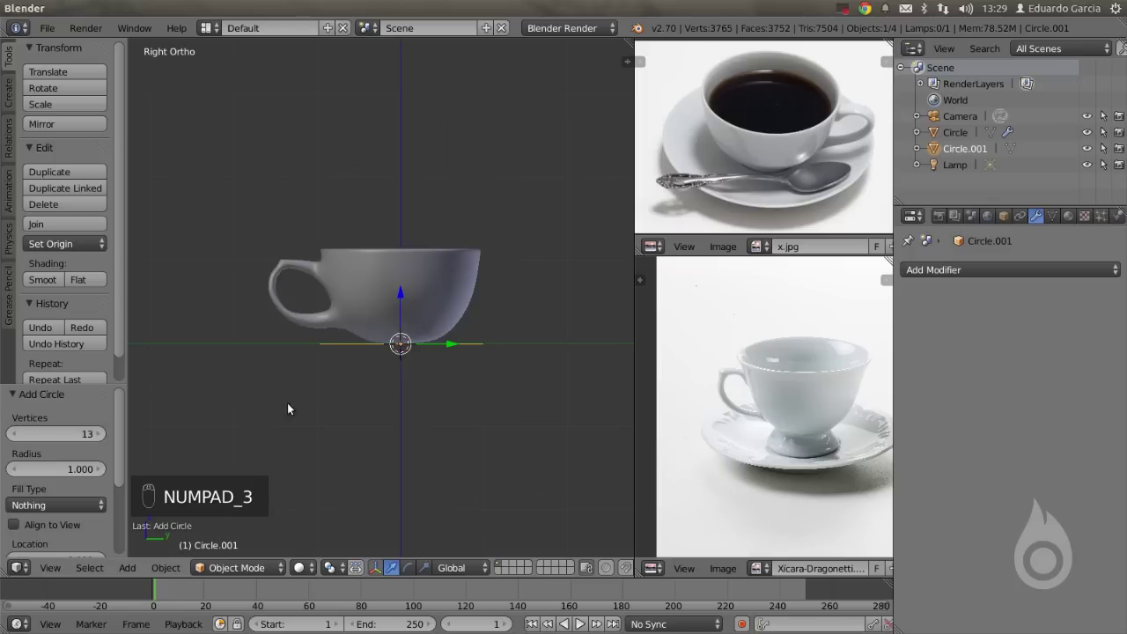
key(Tab)
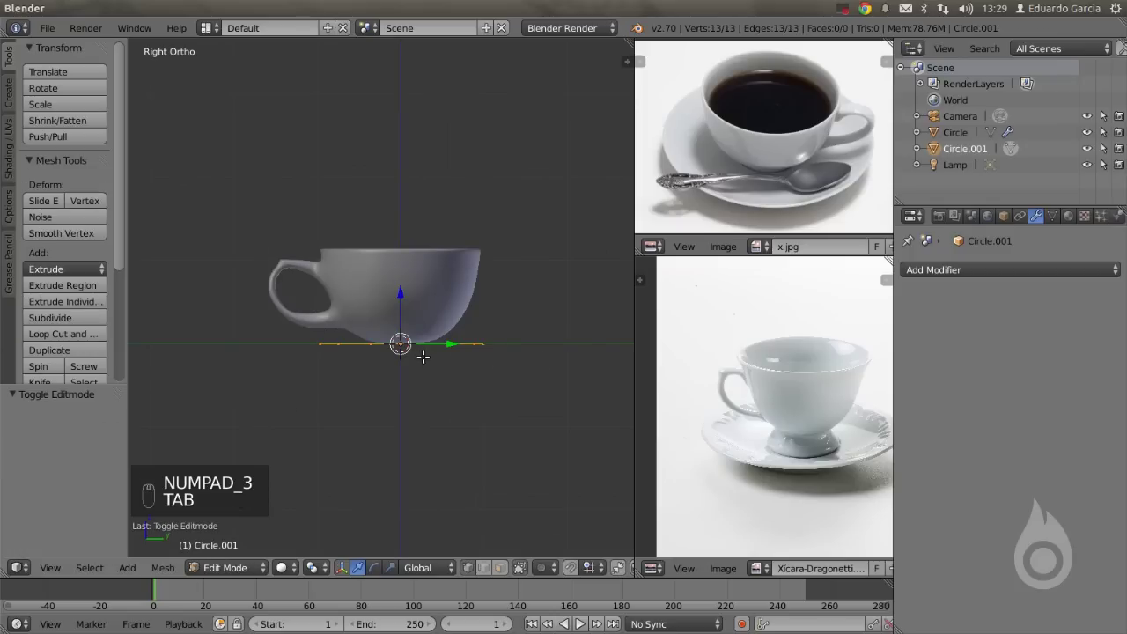
shift+middle_drag(423, 352, 422, 335)
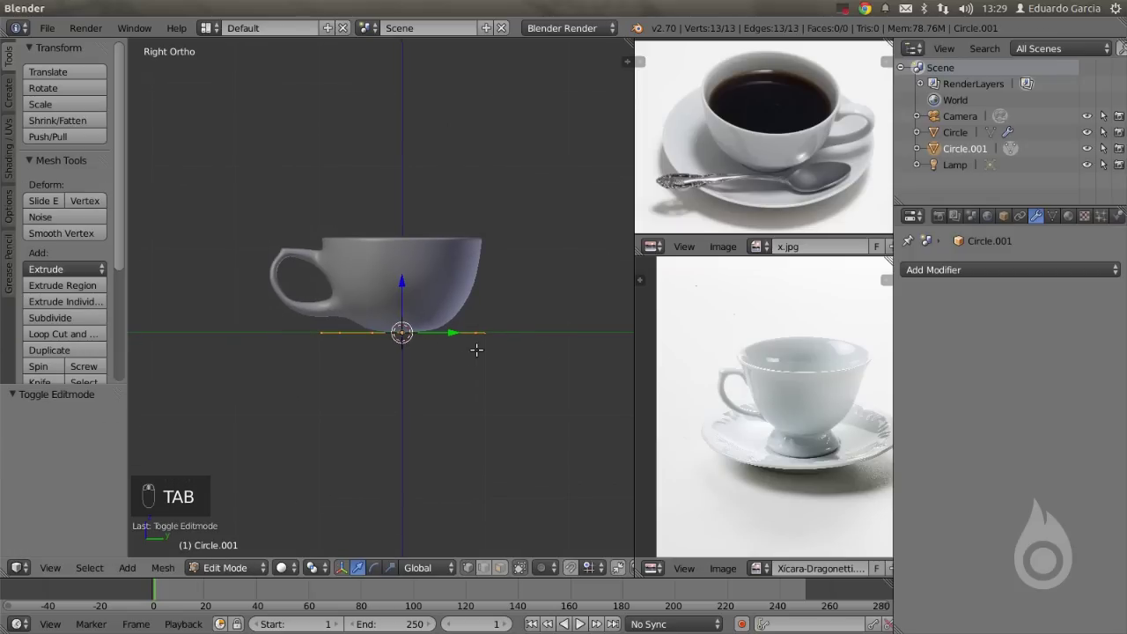
key(e)
right_click(463, 316)
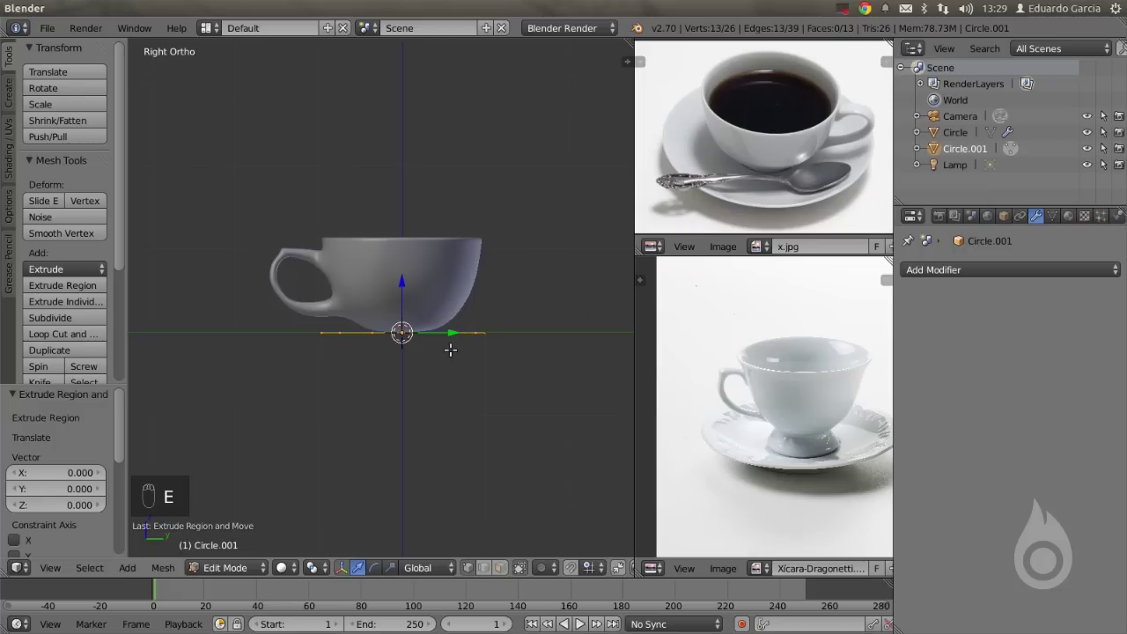
key(s)
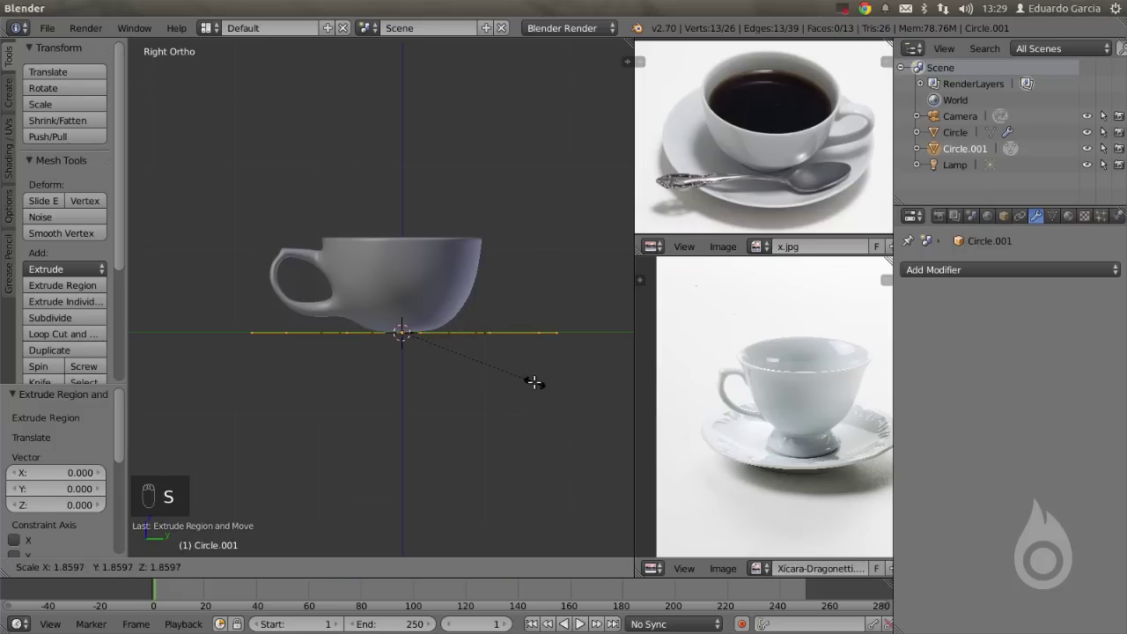
click(531, 379)
drag(398, 283, 401, 267)
Select the saucer's inner edge loop, extrude it in place and scale the new loop to 0.582.
middle_drag(401, 268, 388, 320)
scroll(400, 351, up, 3)
alt+right_click(438, 438)
middle_drag(442, 400, 452, 397)
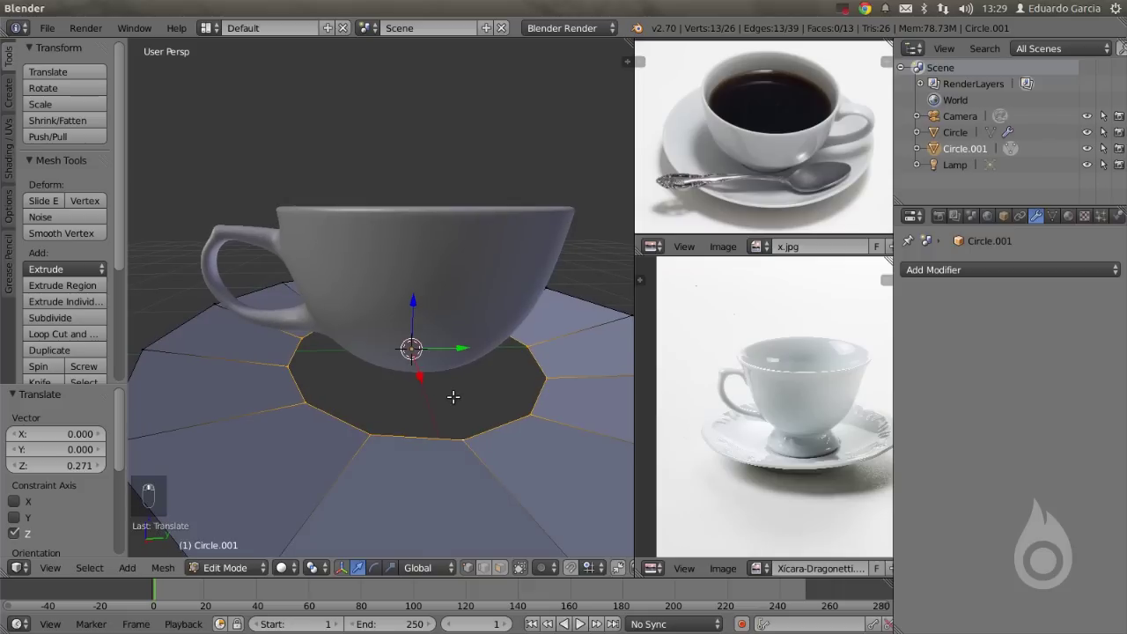
key(e)
right_click(534, 478)
key(s)
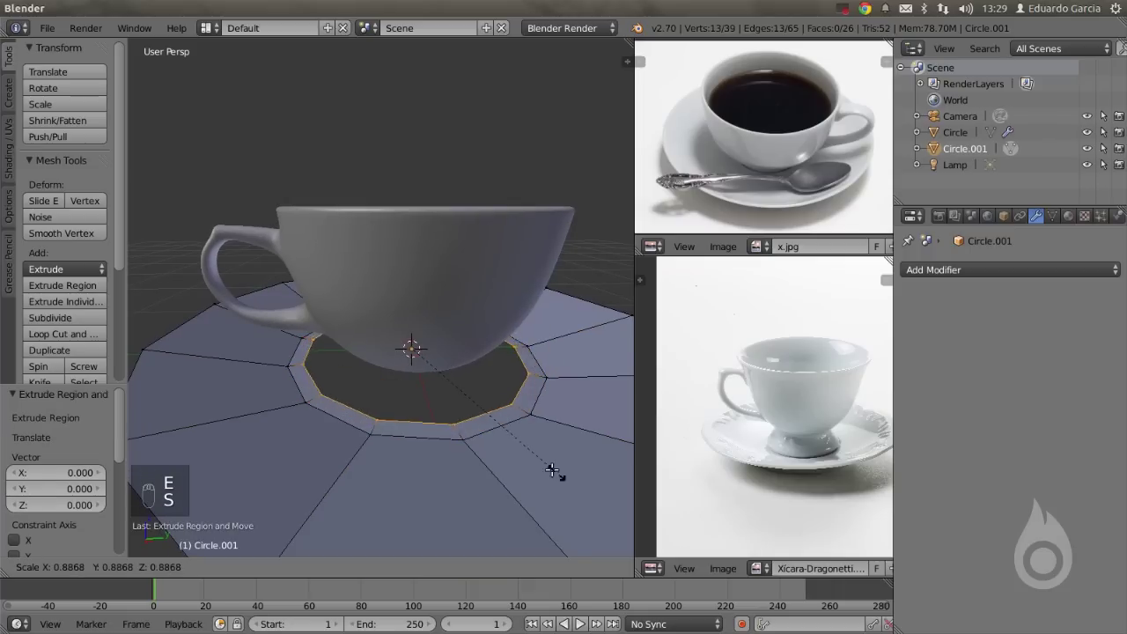
click(504, 437)
Extrude the innermost loop again, scale it to 0 to close the saucer's center, and remove the doubled vertices.
middle_drag(452, 337, 455, 325)
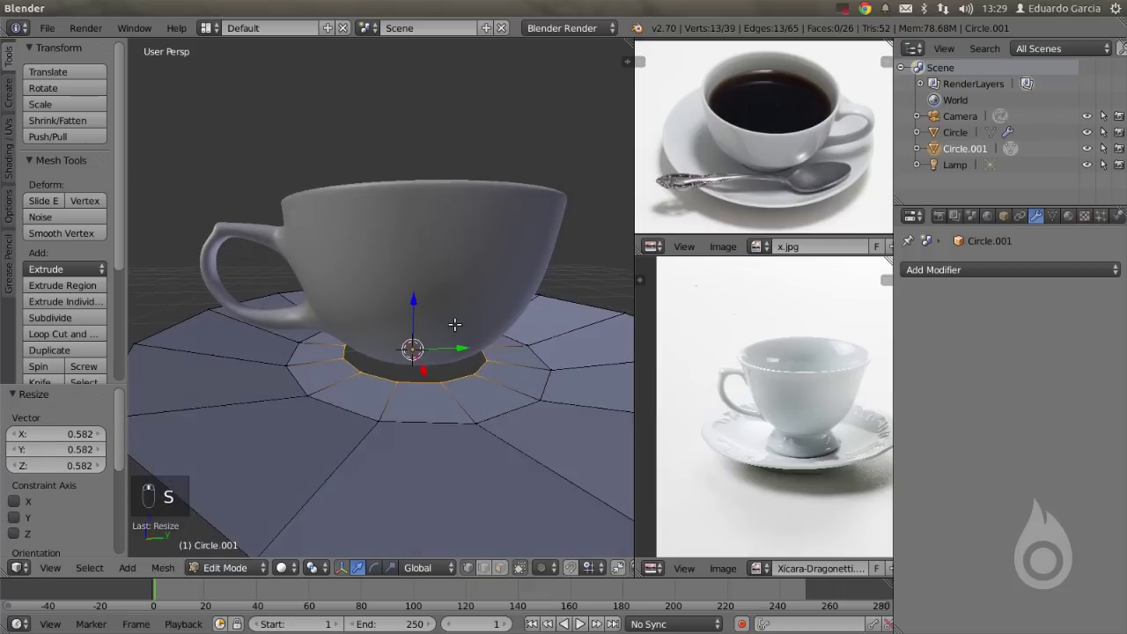
key(e)
right_click(466, 304)
key(s)
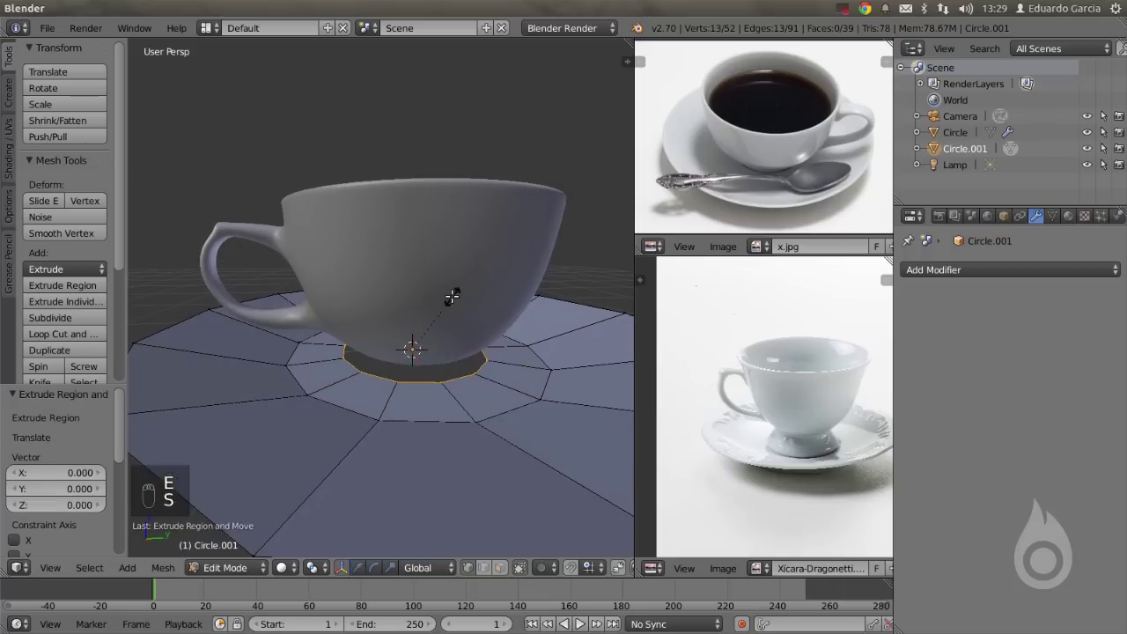
key(0)
key(Return)
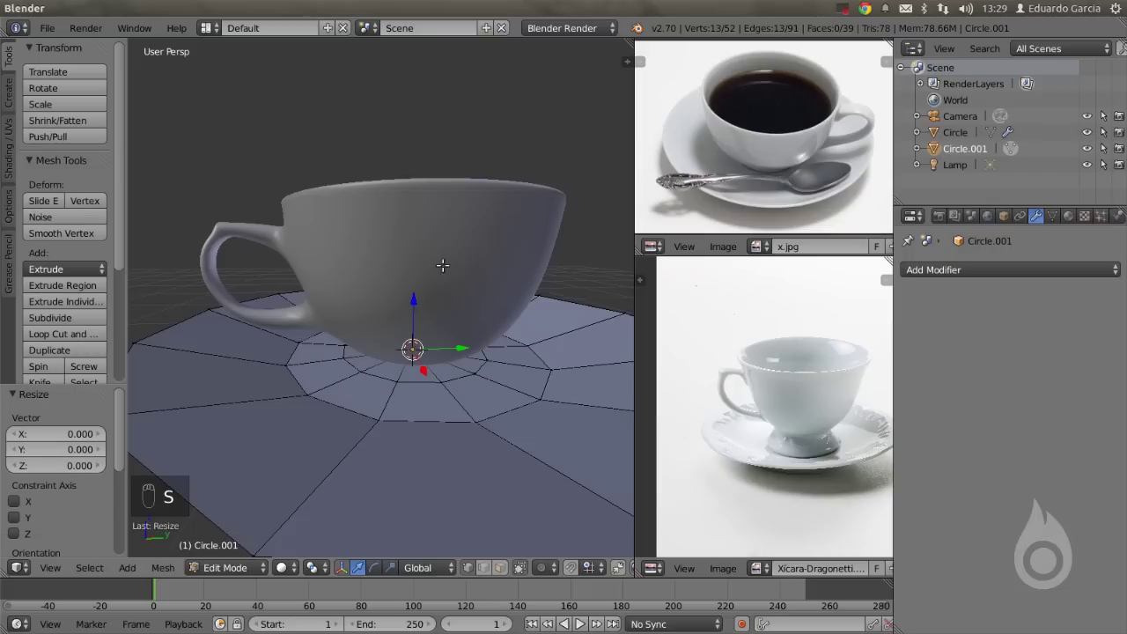
key(w)
click(183, 224)
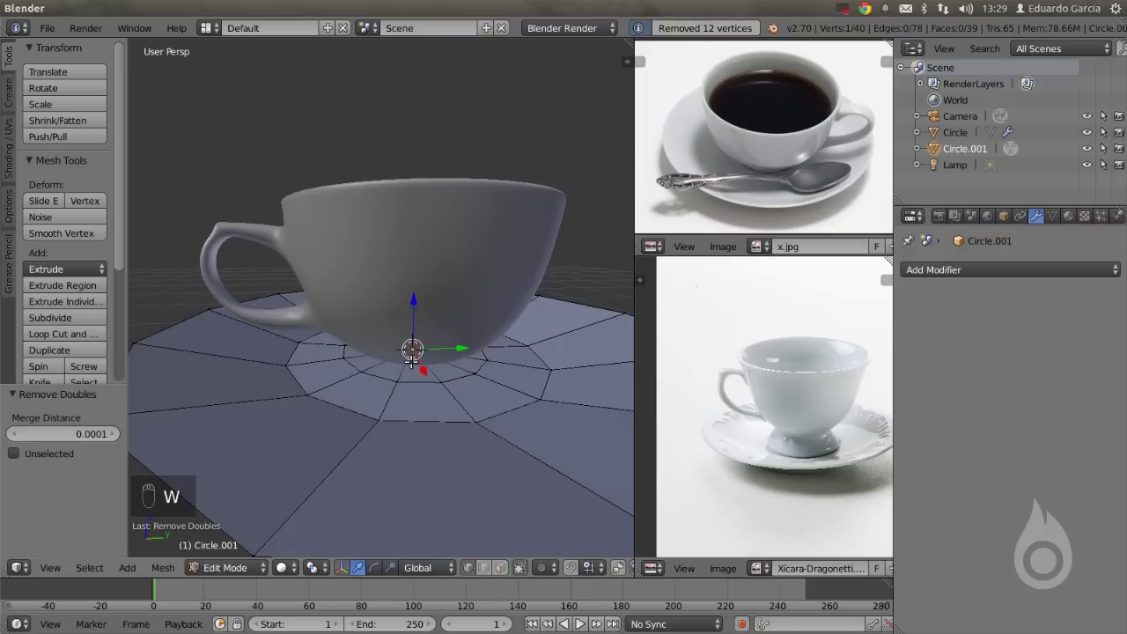
Return to Object Mode and set the saucer's shading to smooth.
scroll(444, 372, down, 4)
middle_drag(443, 373, 410, 408)
key(Tab)
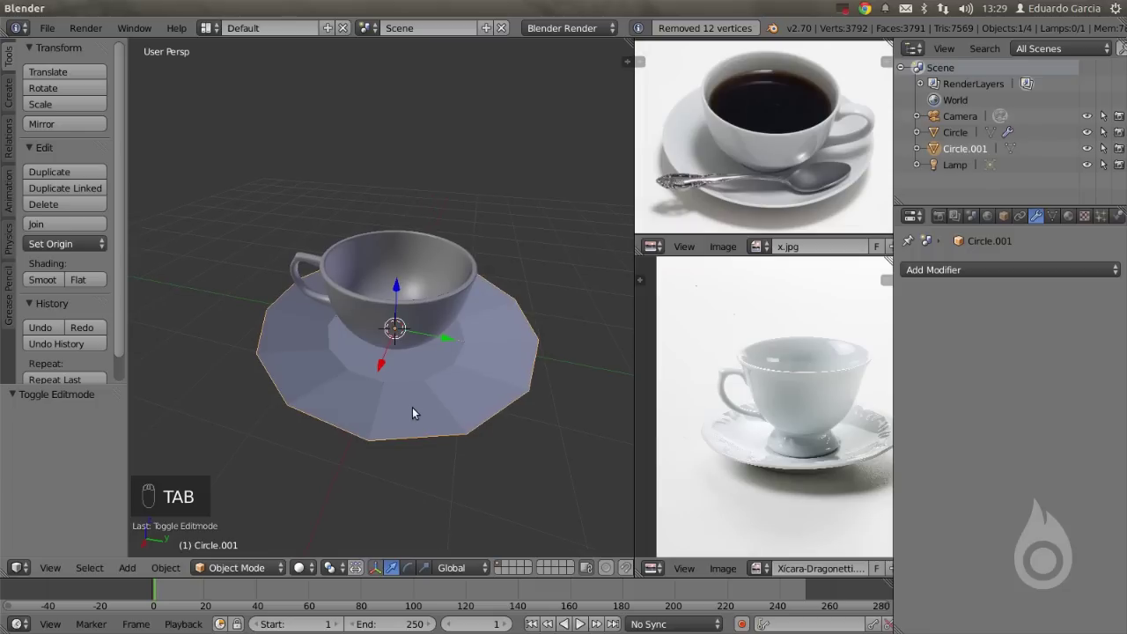
click(42, 279)
middle_drag(365, 345, 396, 329)
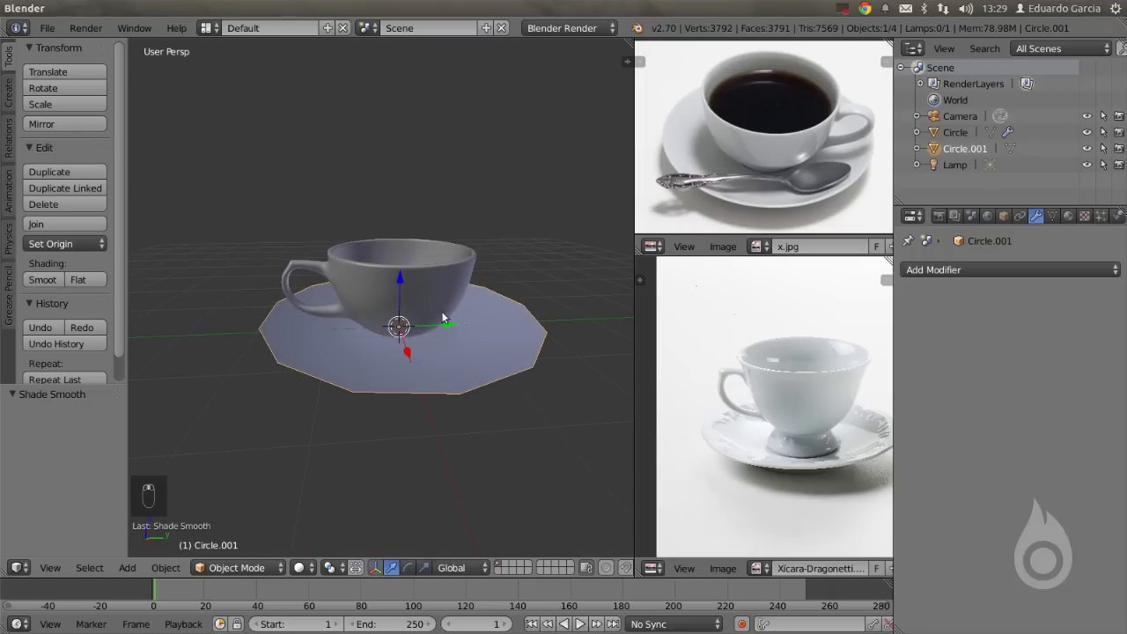
Add a Subdivision Surface modifier to the saucer and set its view subdivisions to 2.
click(963, 268)
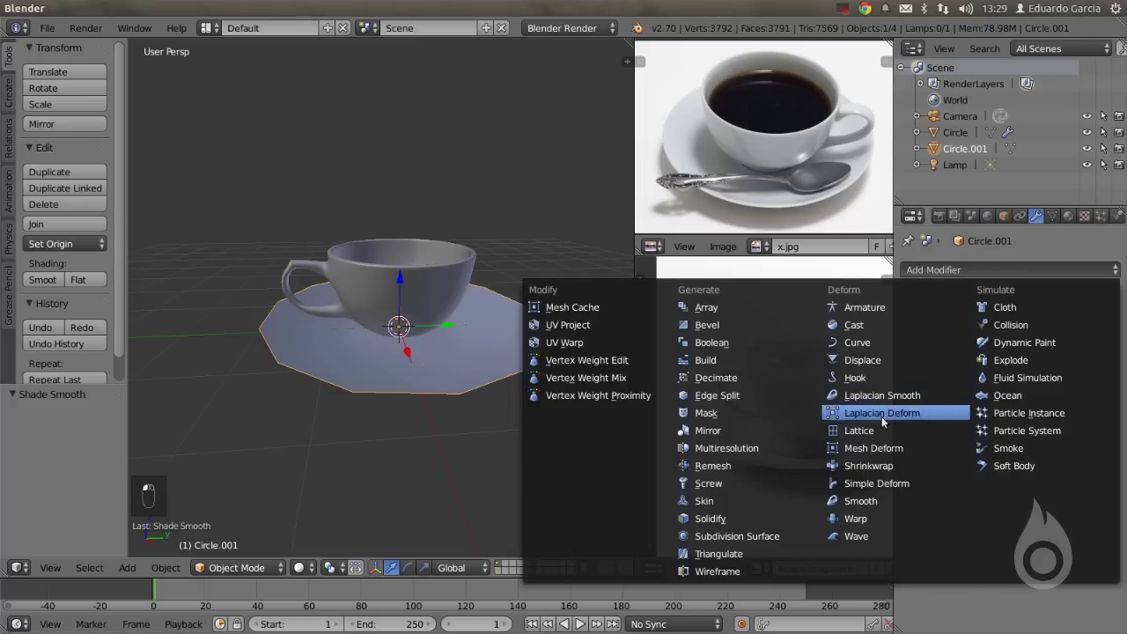
click(763, 534)
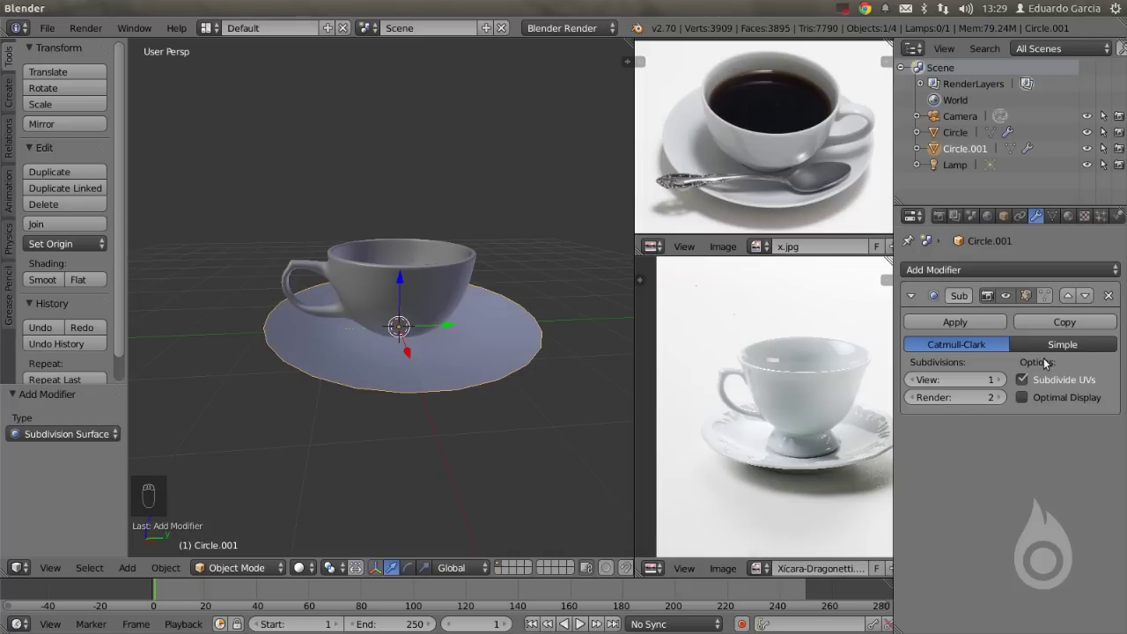
click(998, 379)
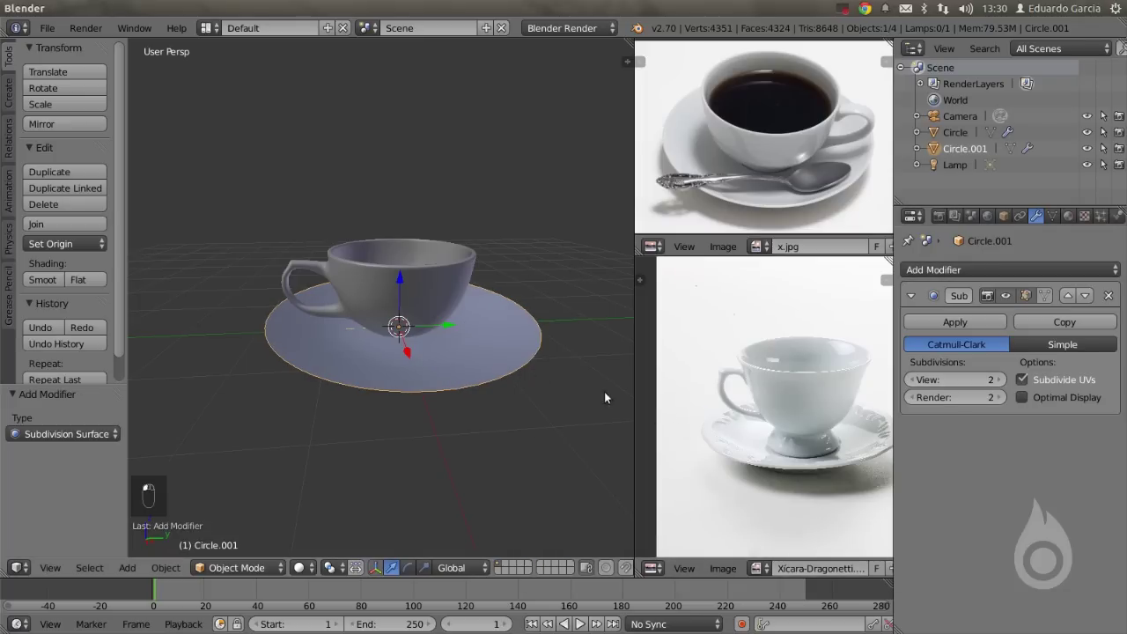
Add a Solidify modifier to the saucer with a thickness of 0.0480.
click(963, 270)
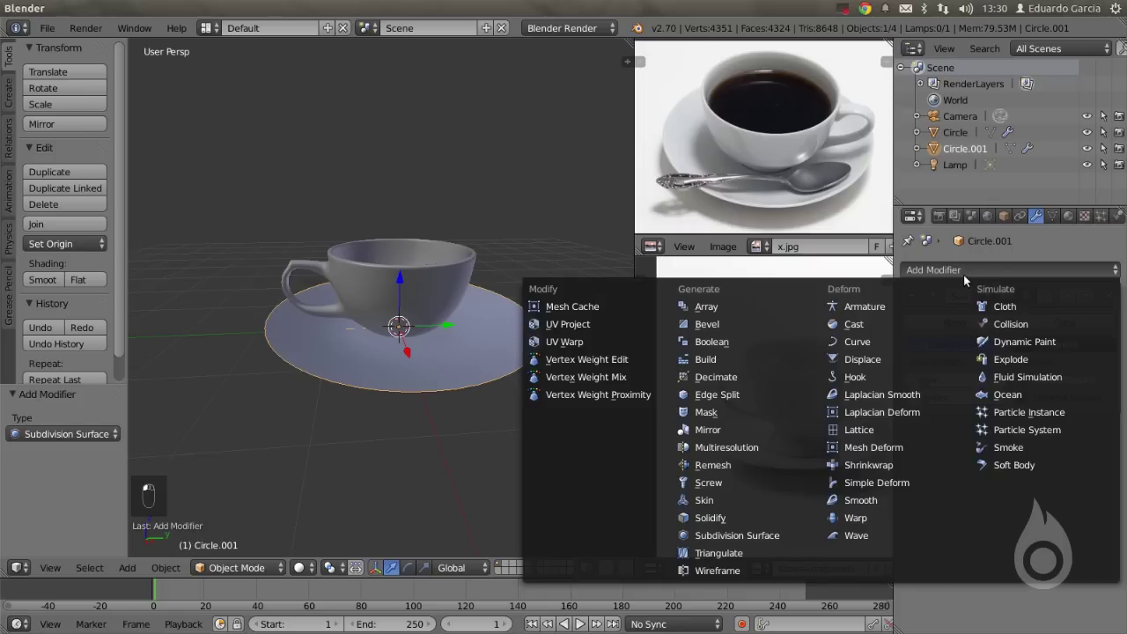
click(716, 519)
scroll(397, 364, up, 5)
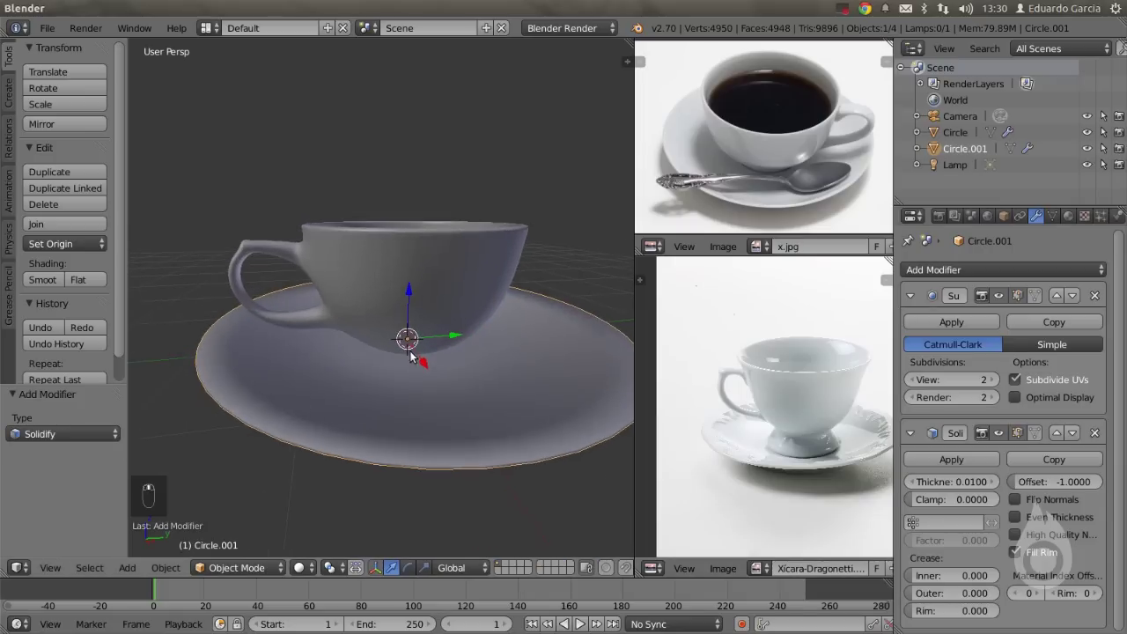
scroll(410, 351, down, 3)
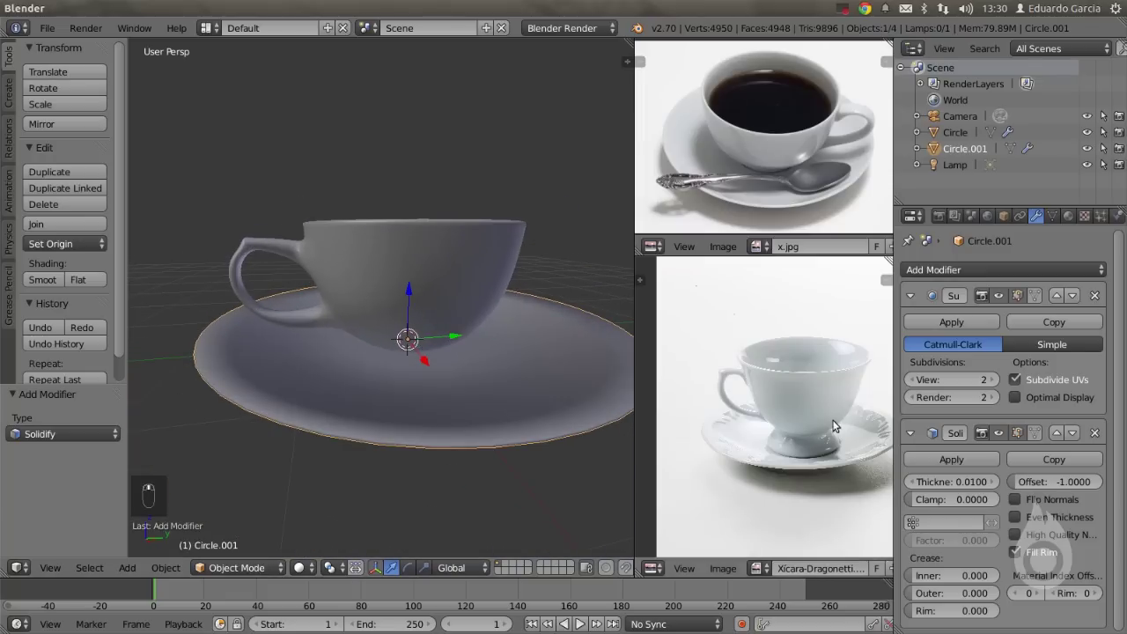
drag(933, 481, 984, 482)
Add a loop cut around the saucer's outer slope in Edit Mode and slide it close to the base ring.
middle_drag(432, 346, 434, 290)
key(Tab)
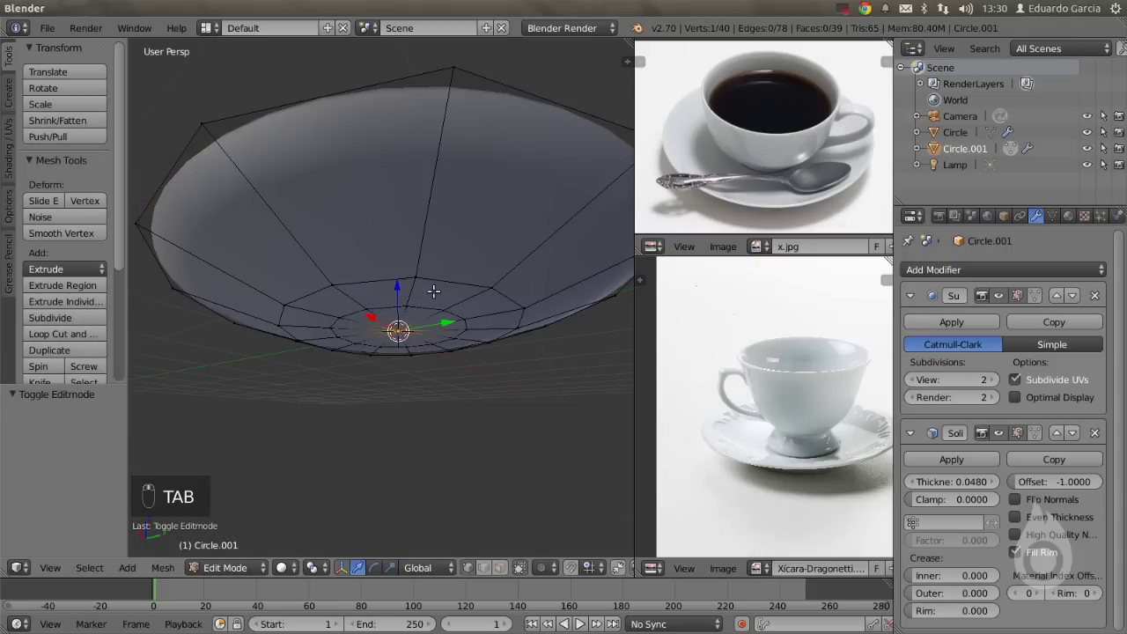
key(ctrl+r)
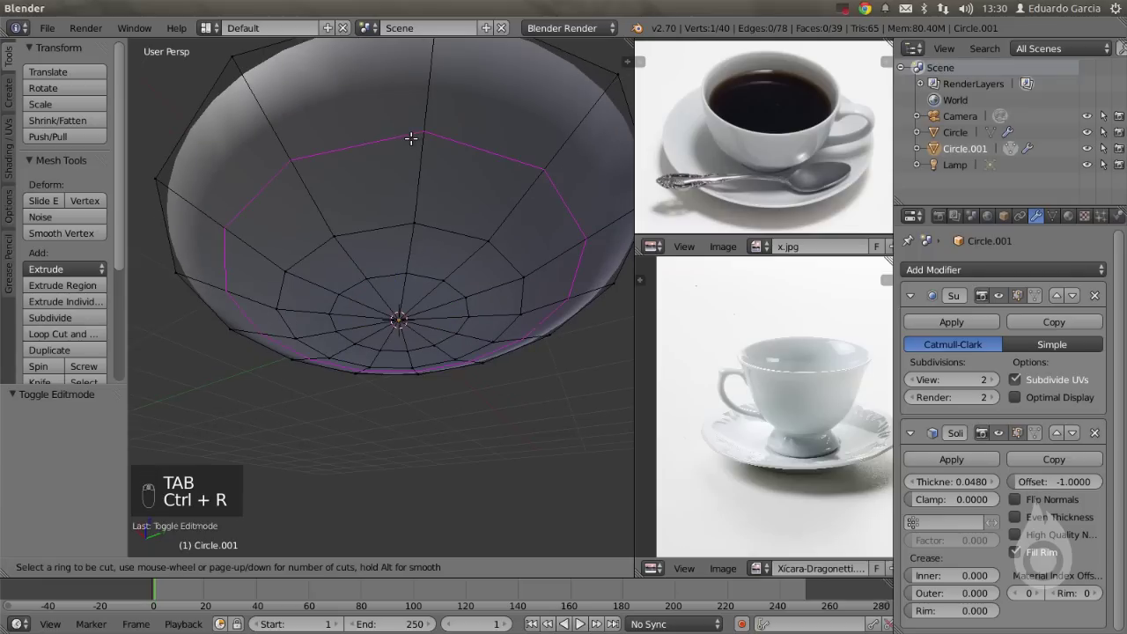
click(428, 121)
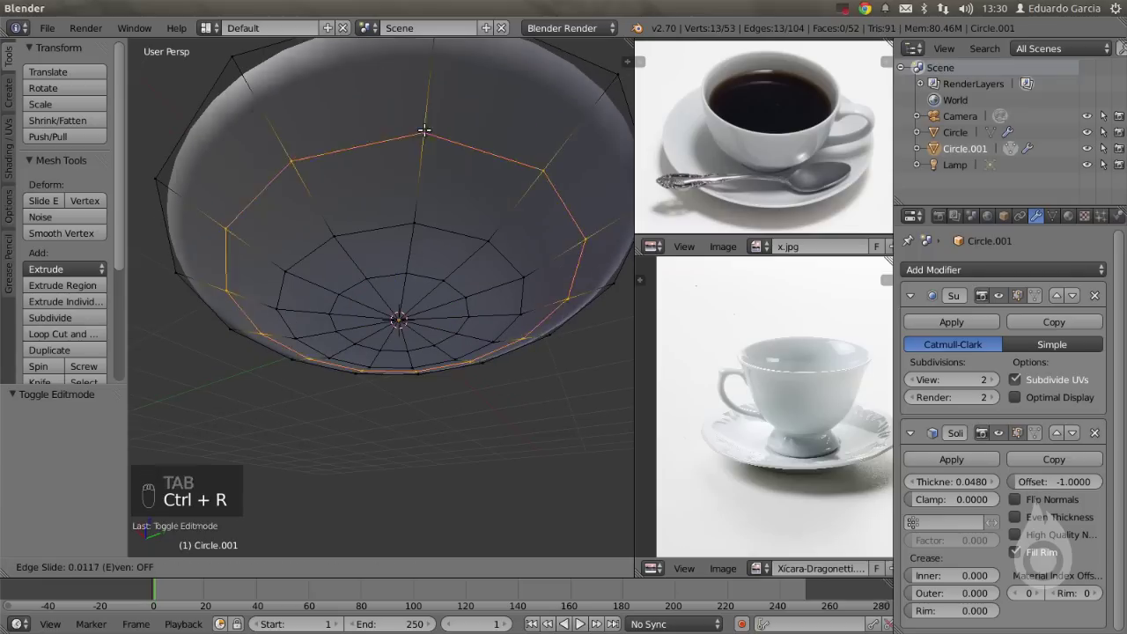
click(418, 225)
Add a second loop cut around the saucer's slope and slide it up close to the outer rim.
middle_drag(426, 211, 407, 329)
middle_drag(386, 422, 437, 298)
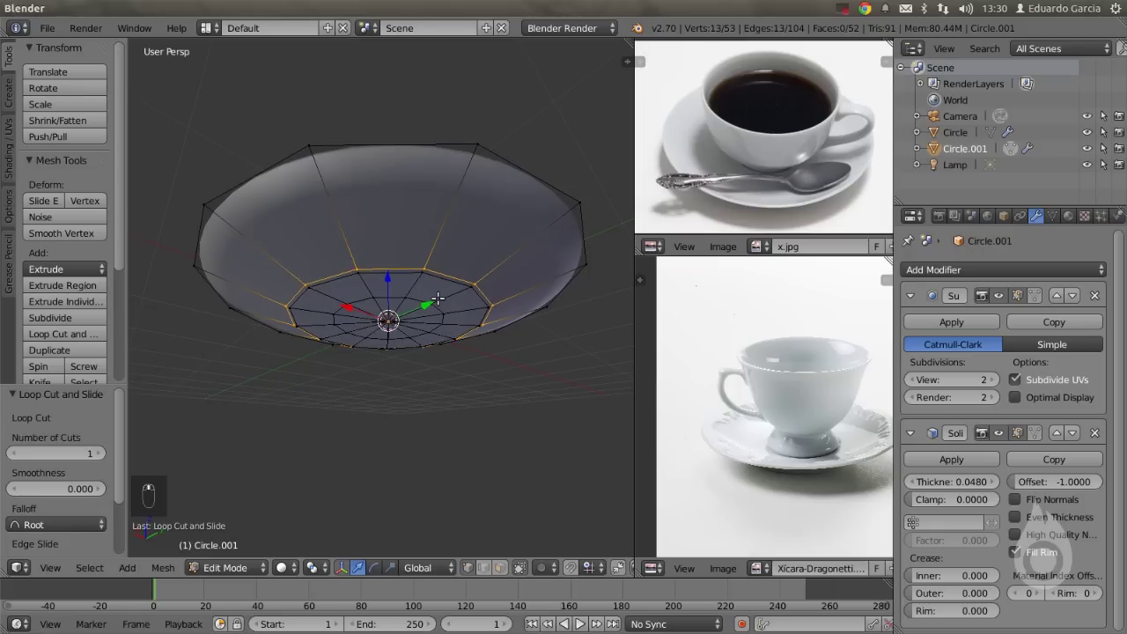
key(ctrl+r)
click(429, 230)
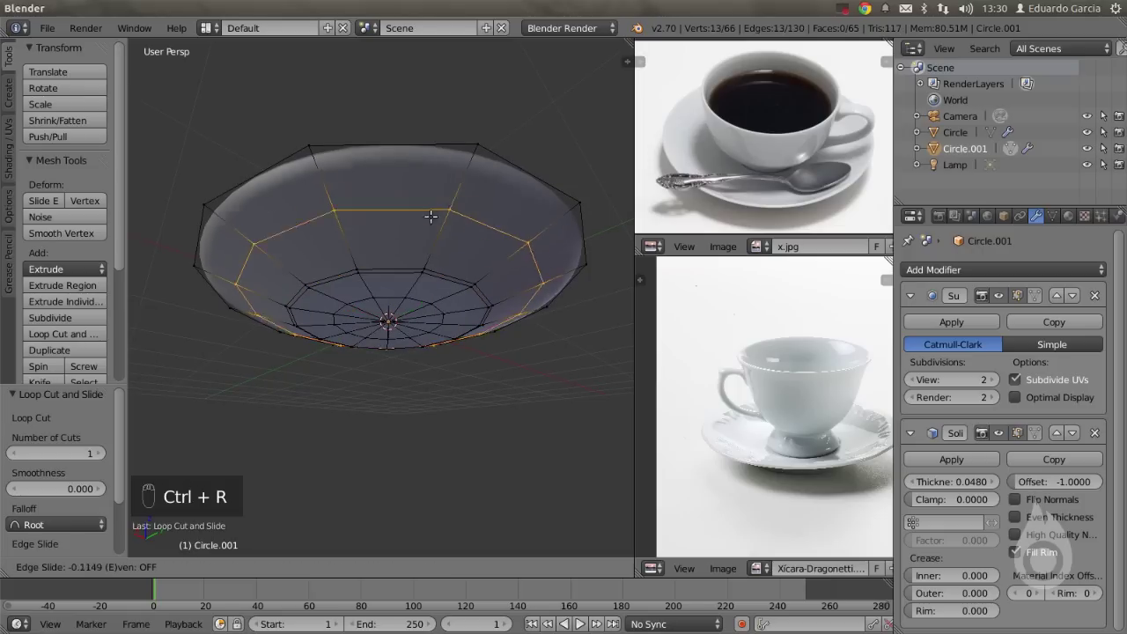
click(452, 171)
middle_drag(453, 171, 428, 306)
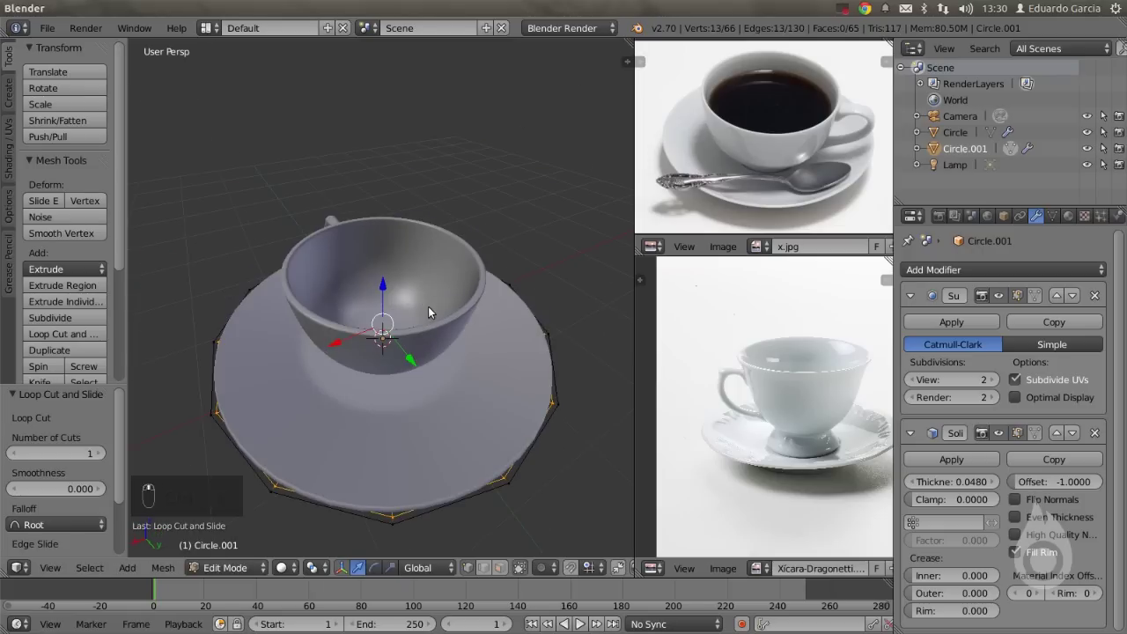
Return to Object Mode and deselect all objects.
key(Tab)
scroll(427, 312, down, 3)
key(a)
key(a)
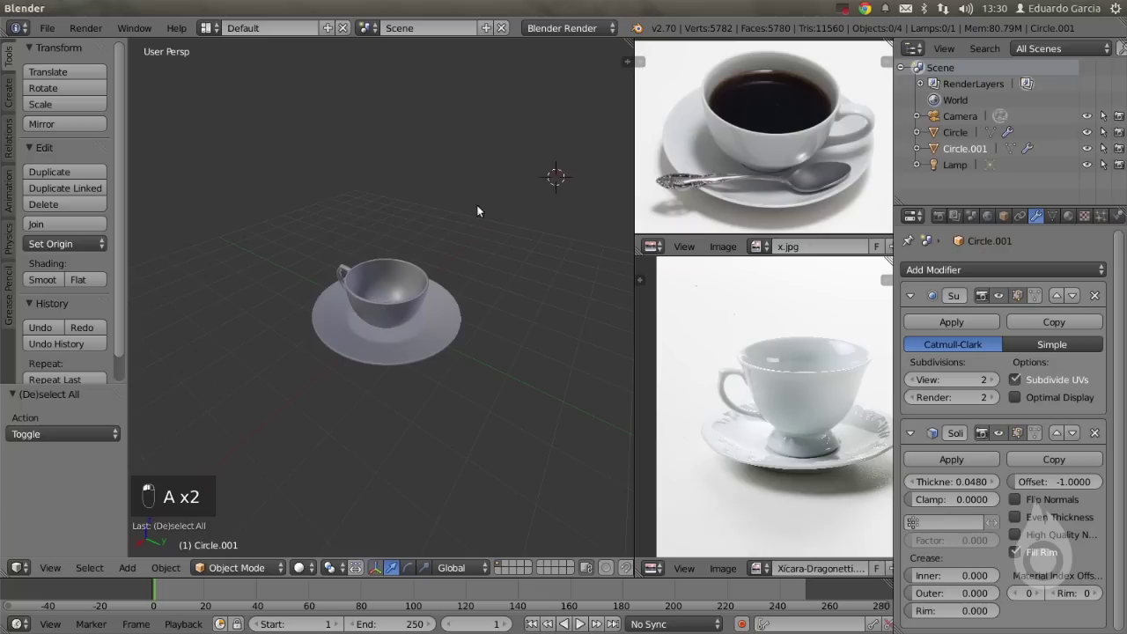
scroll(540, 182, up, 5)
middle_drag(458, 264, 555, 265)
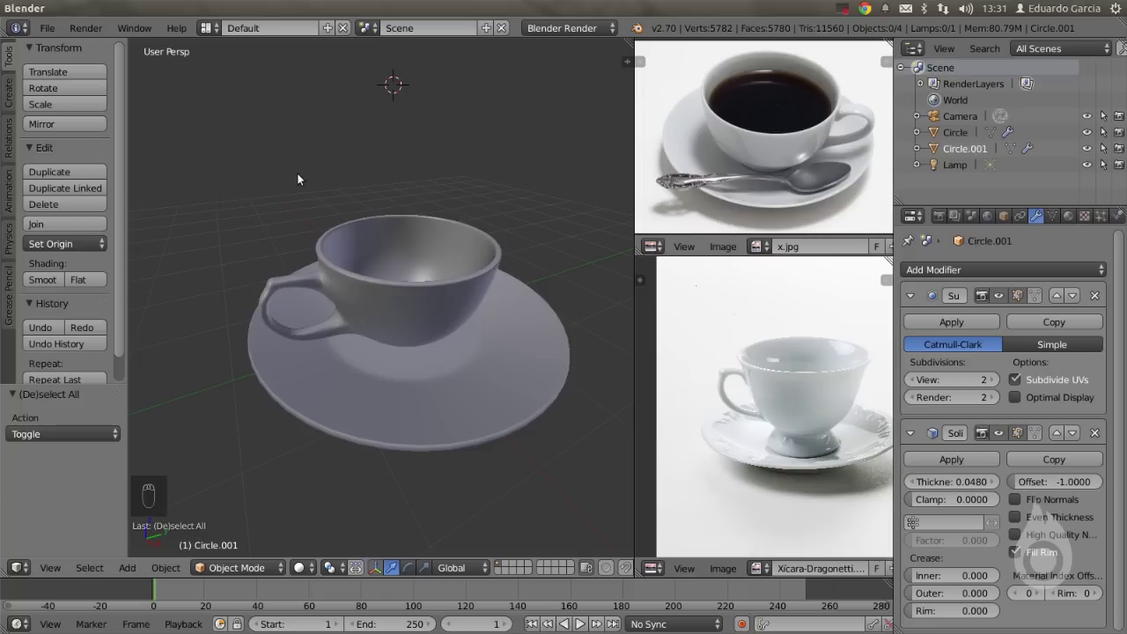
Save the scene as Tutorial_02.blend in the 007 - Coffee folder.
click(47, 27)
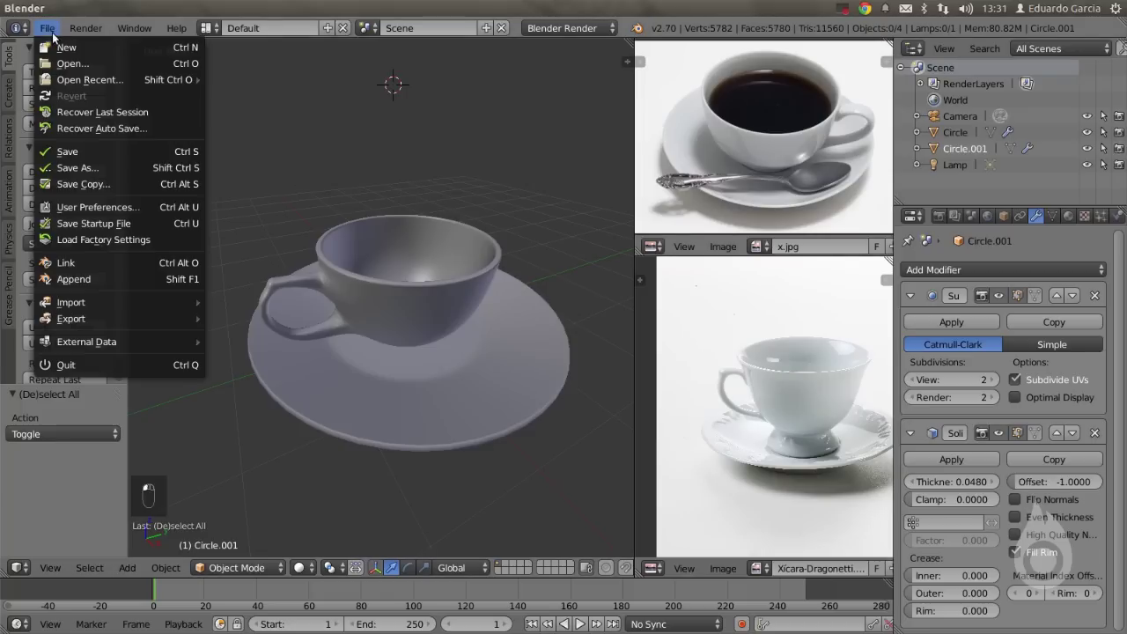
click(96, 152)
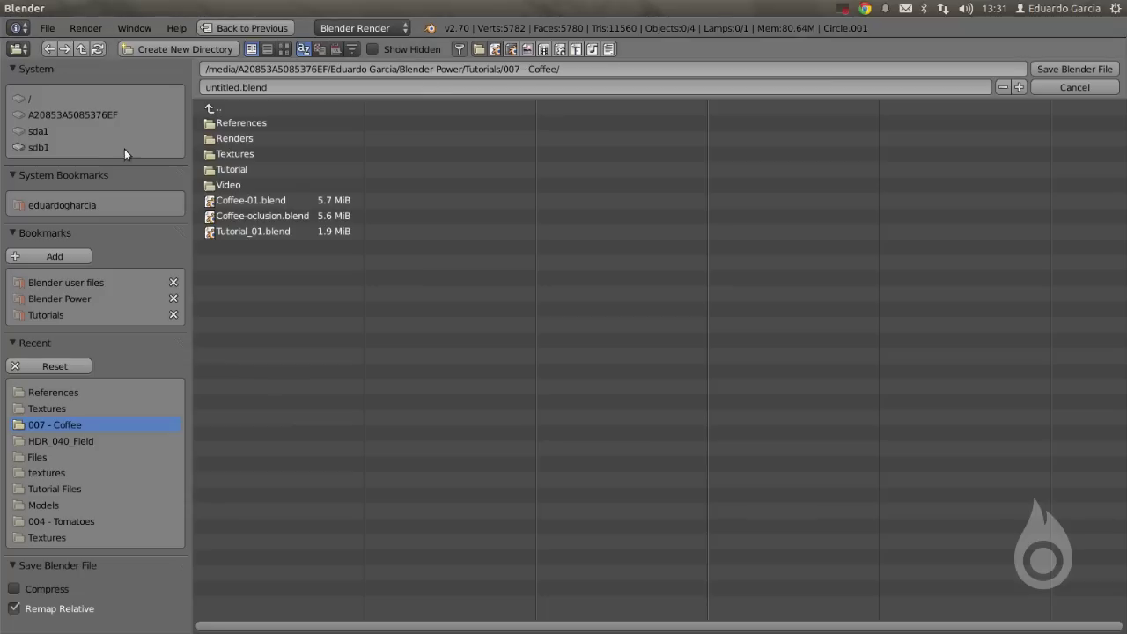
click(265, 231)
click(1018, 87)
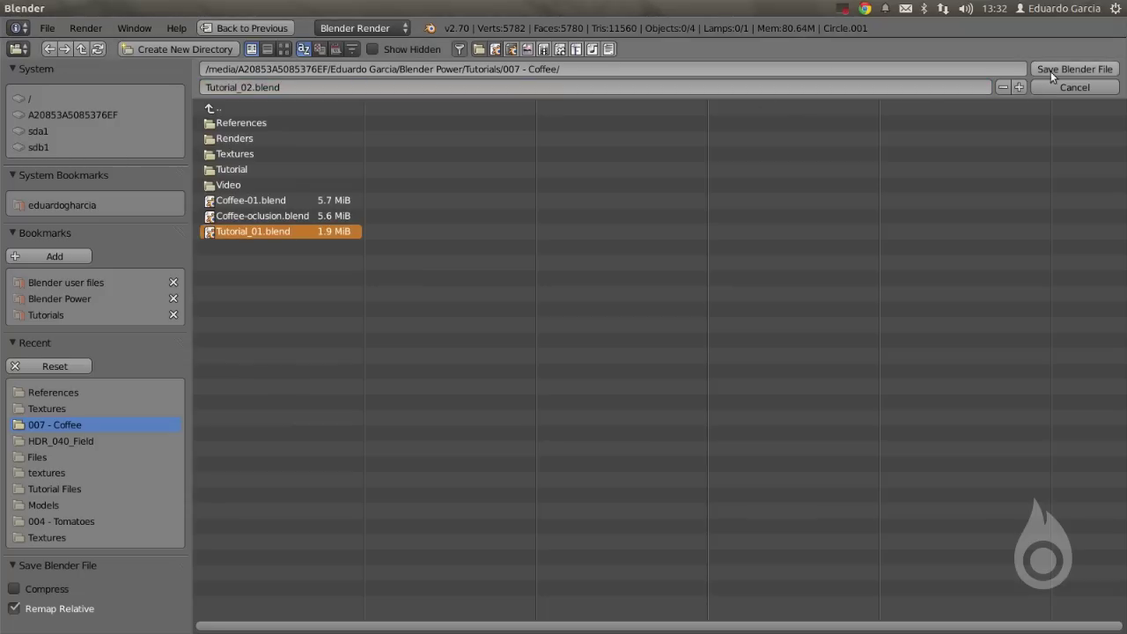
key(Return)
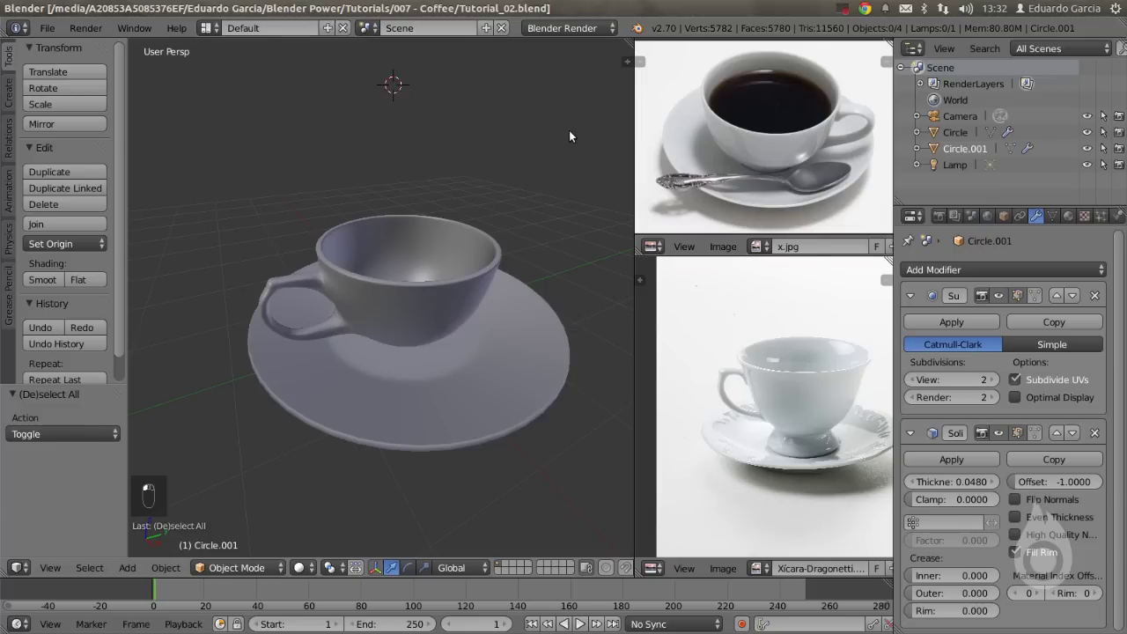
Enter Edit Mode on the cup and turn off the viewport display of its Subdivision Surface modifier.
scroll(435, 256, up, 5)
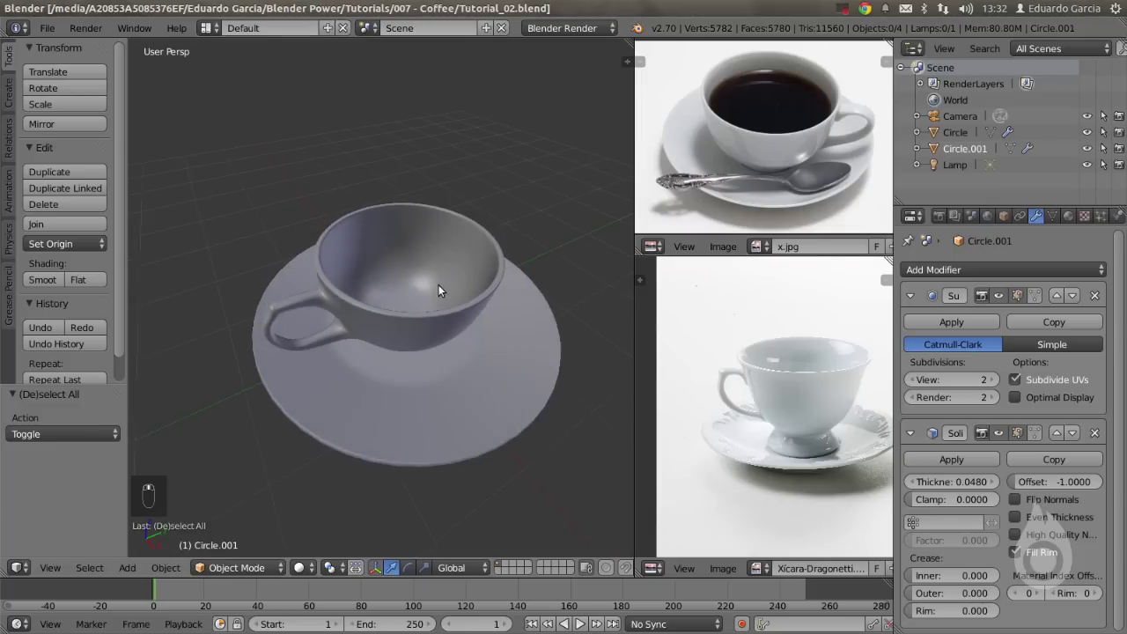
middle_drag(435, 321, 449, 270)
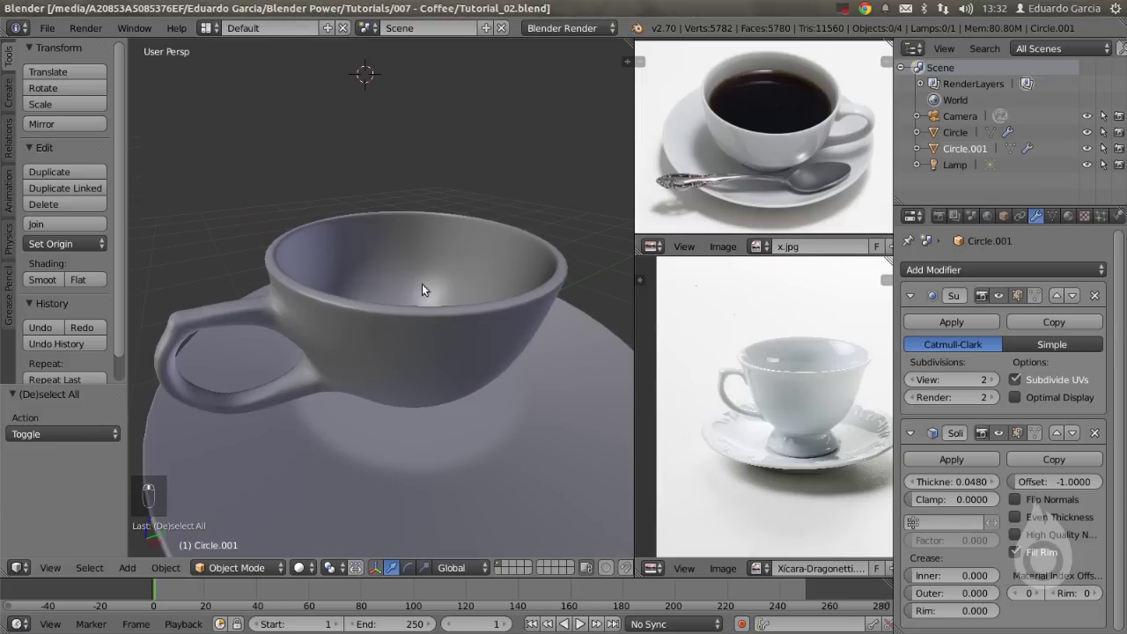
right_click(444, 298)
key(Tab)
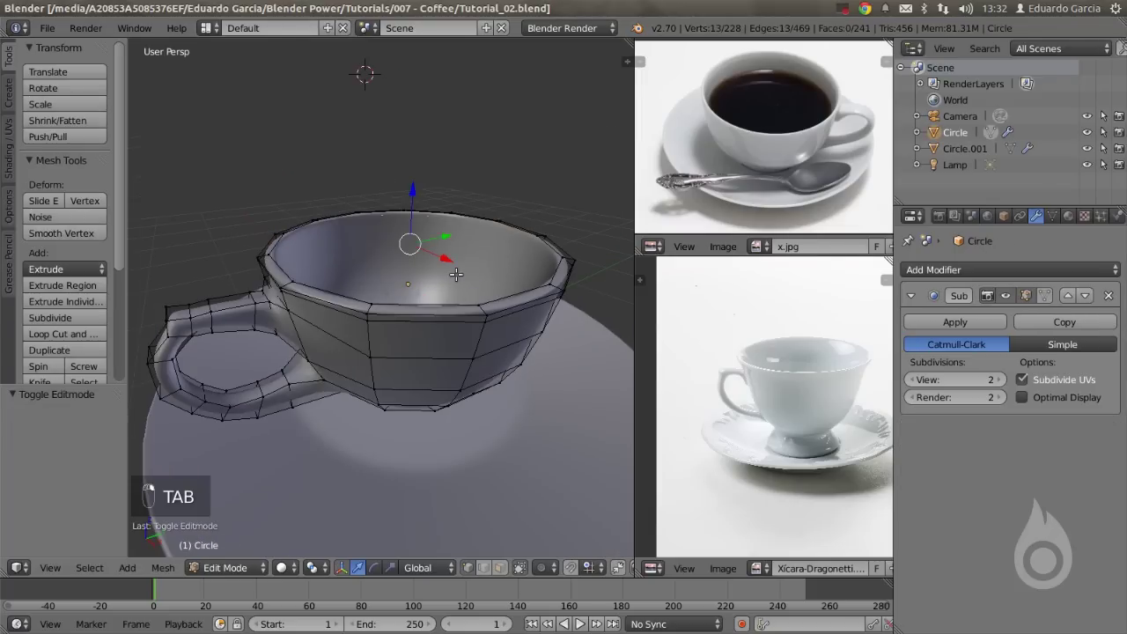
middle_drag(456, 274, 431, 299)
scroll(432, 300, up, 2)
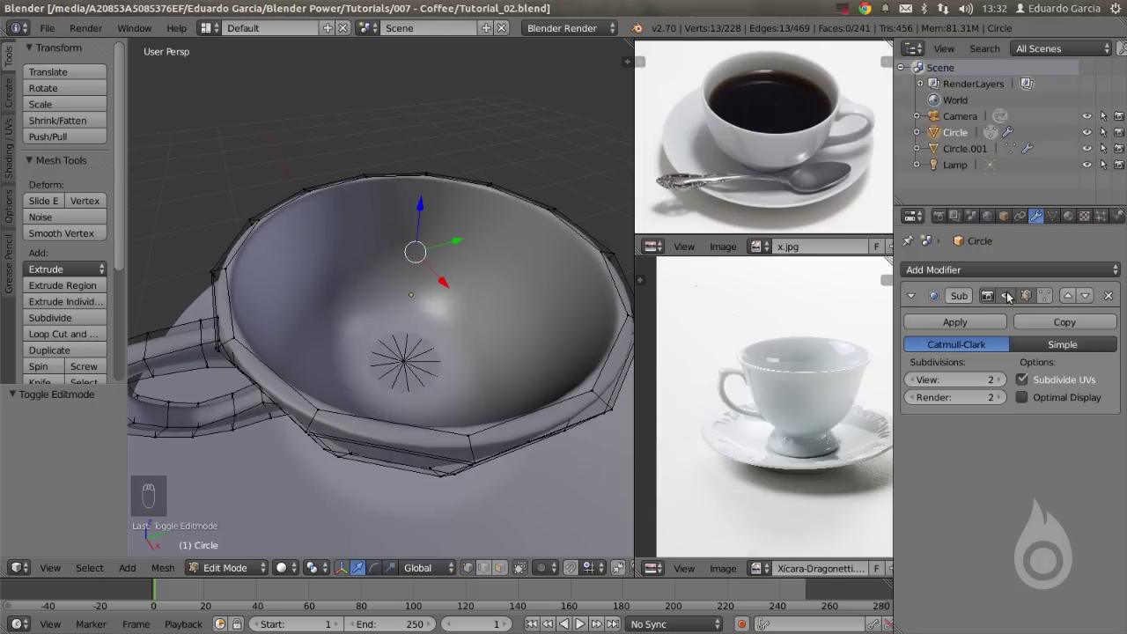
click(1006, 296)
Select the edge loop inside the cup below the rim and slide it toward the rim by a factor of 0.372.
middle_drag(352, 353, 447, 287)
alt+right_click(475, 232)
middle_drag(445, 247, 484, 257)
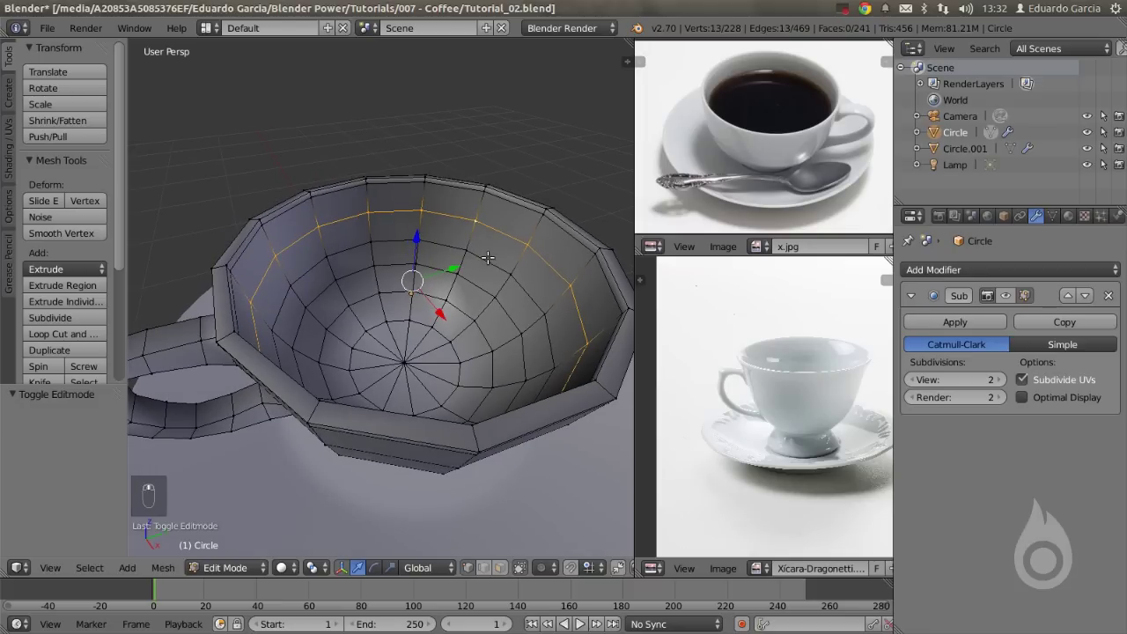
key(g)
key(g)
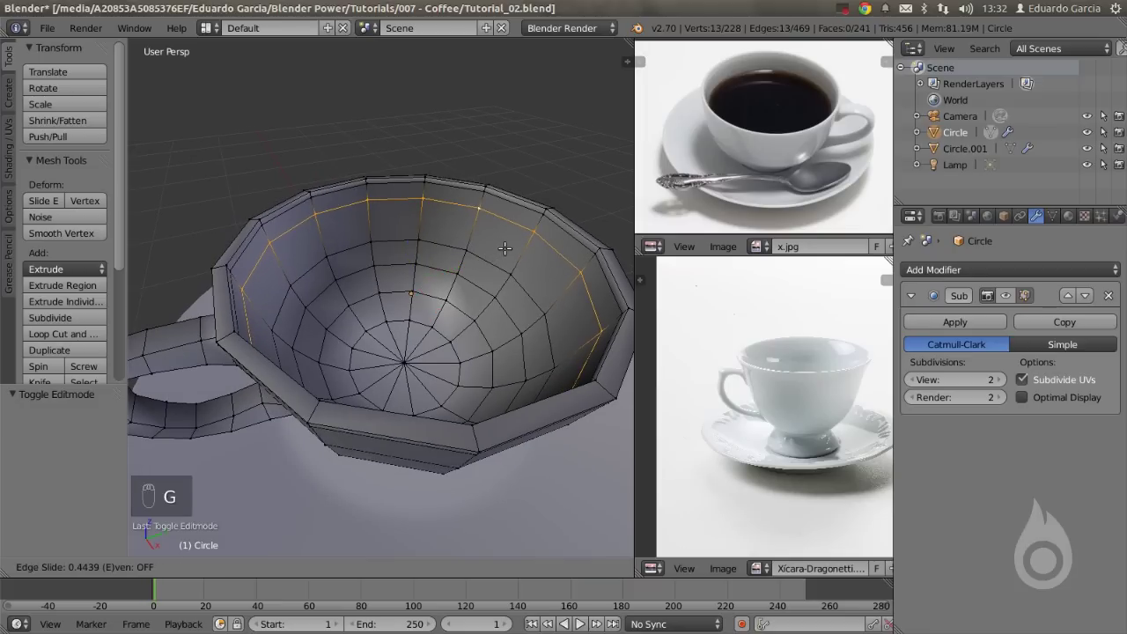
click(502, 251)
Duplicate the inner edge loop in place and separate the copy into its own object.
middle_drag(503, 251, 433, 255)
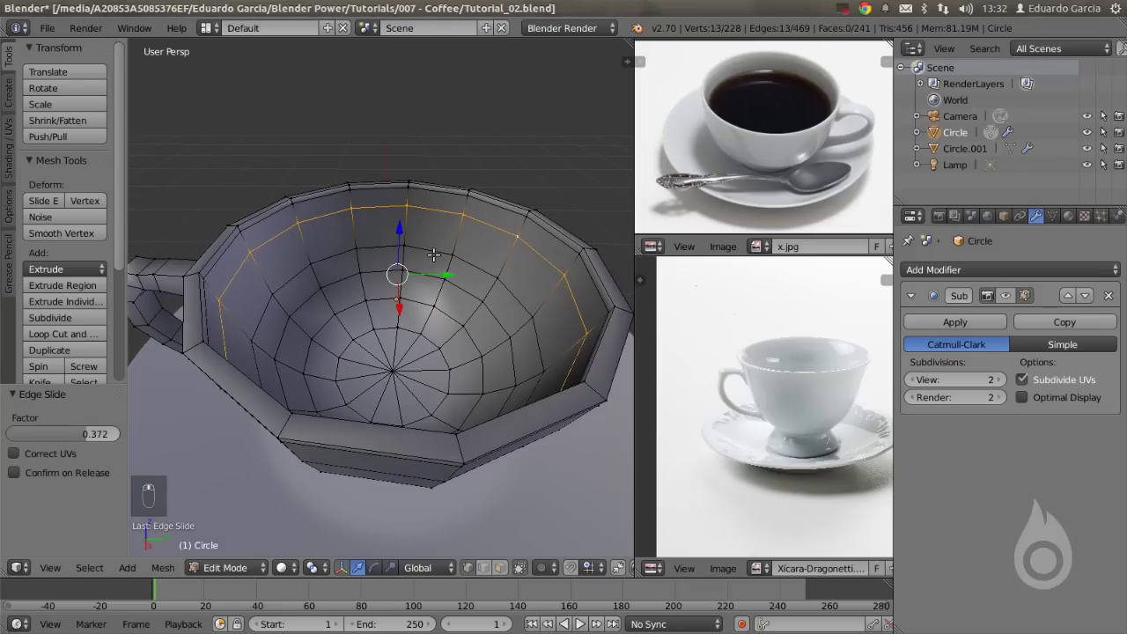
key(shift+d)
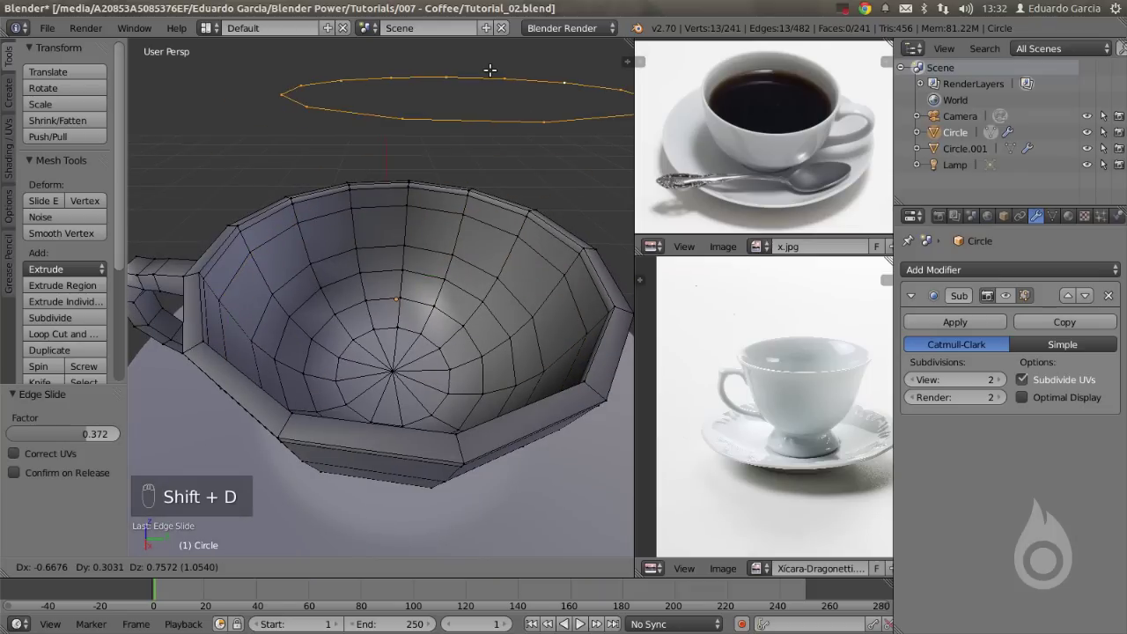
right_click(489, 70)
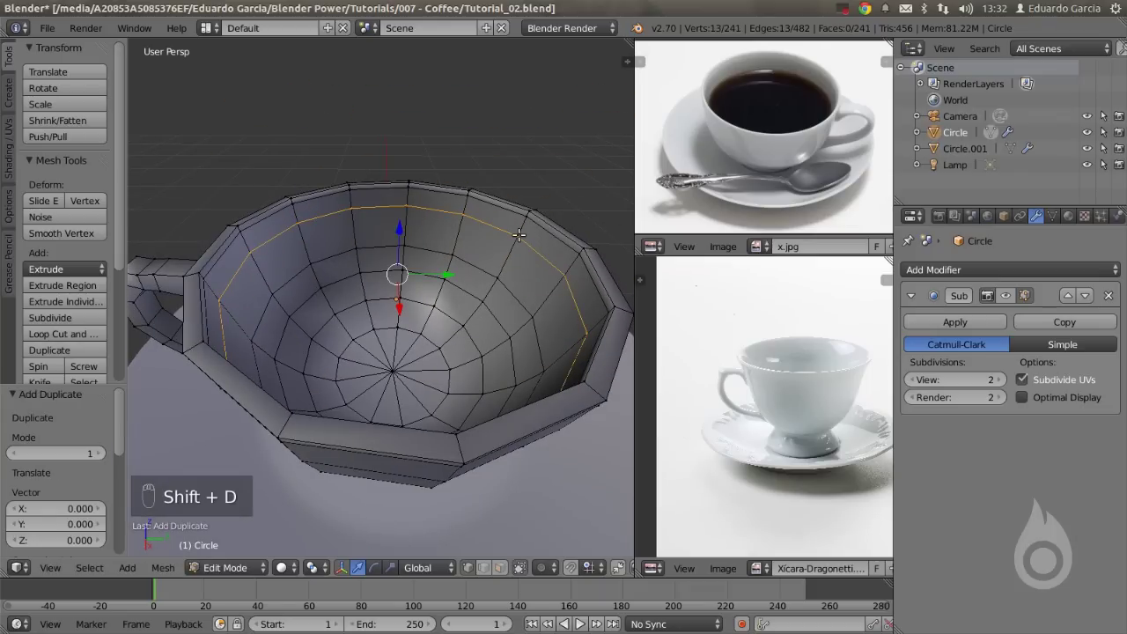
key(p)
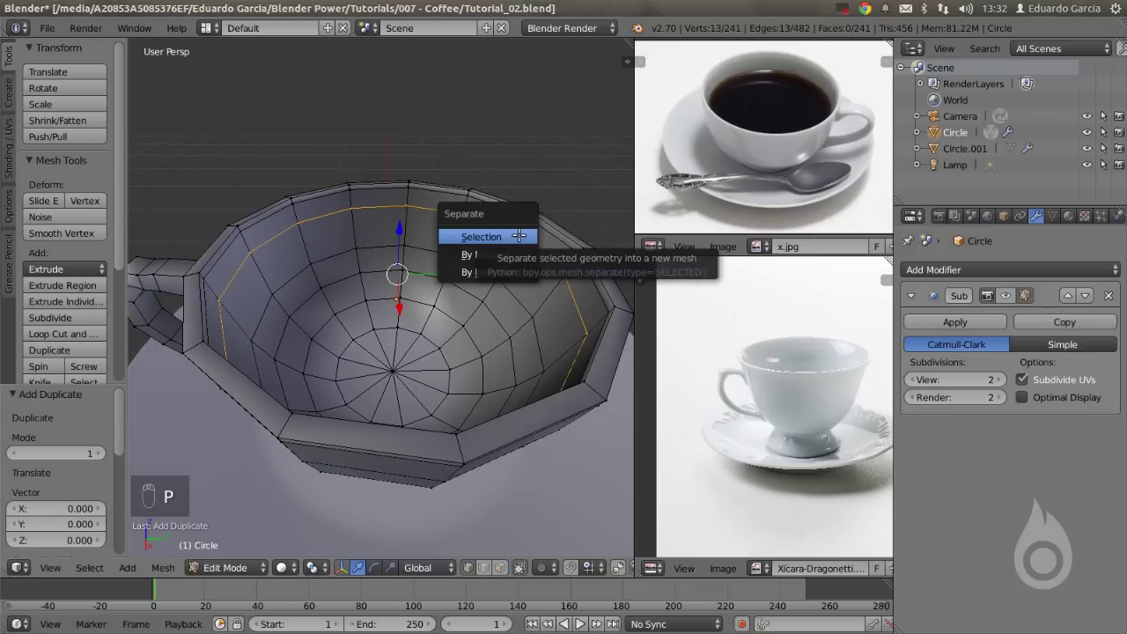
click(489, 236)
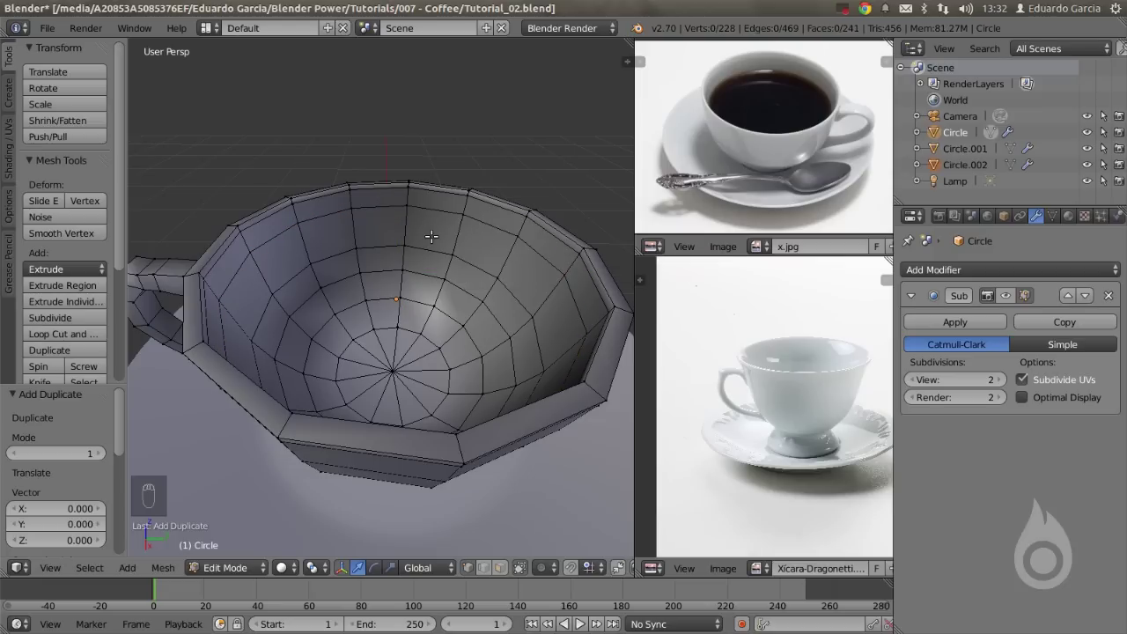
Leave the cup's Edit Mode and open the separated ring object in Edit Mode.
key(Tab)
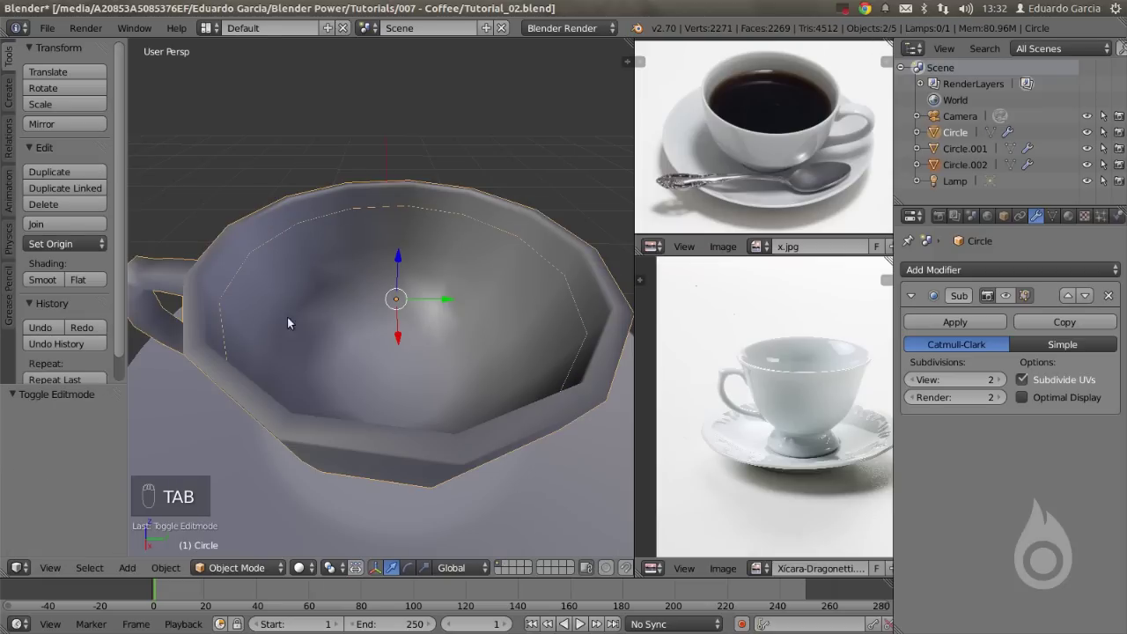
right_click(238, 268)
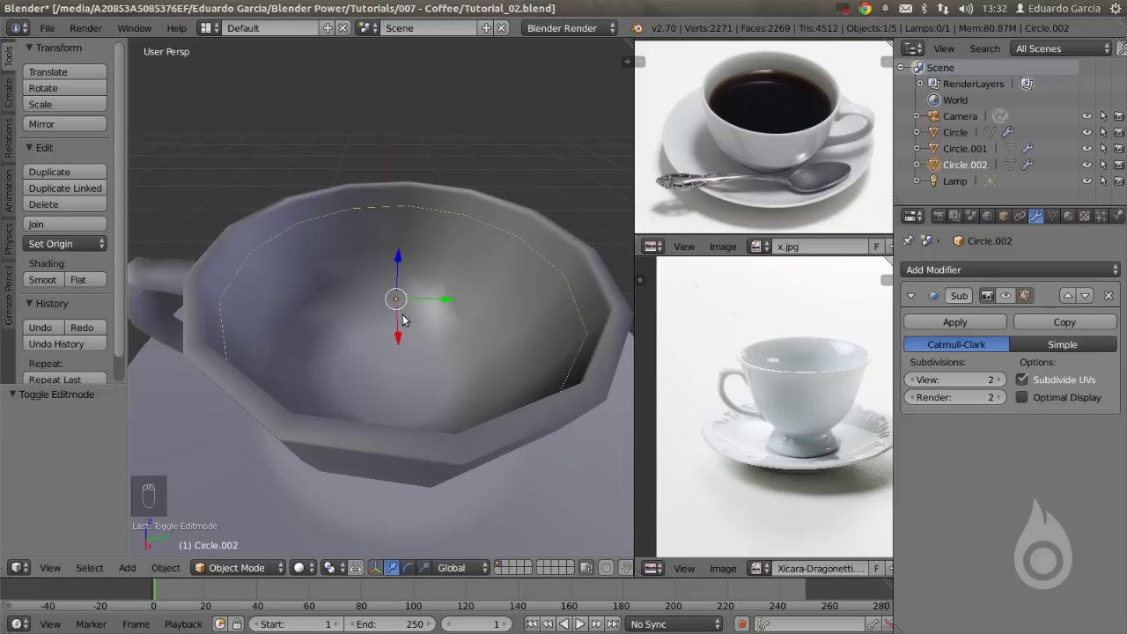
key(Tab)
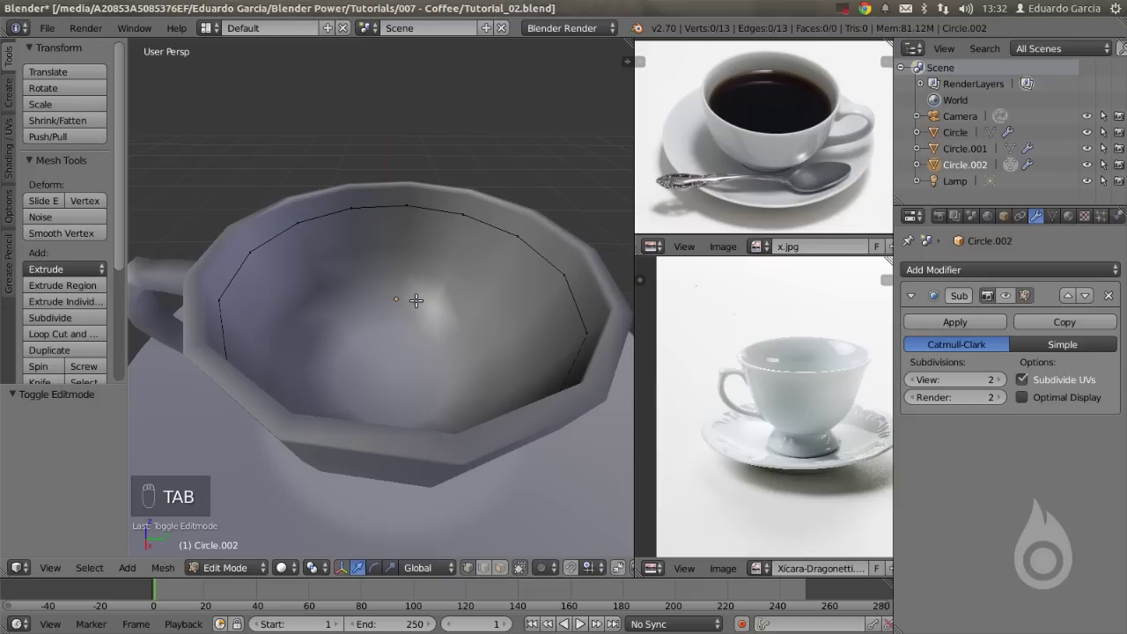
Extrude the whole separated ring in place and scale the new loop inward to 0.891.
key(a)
key(a)
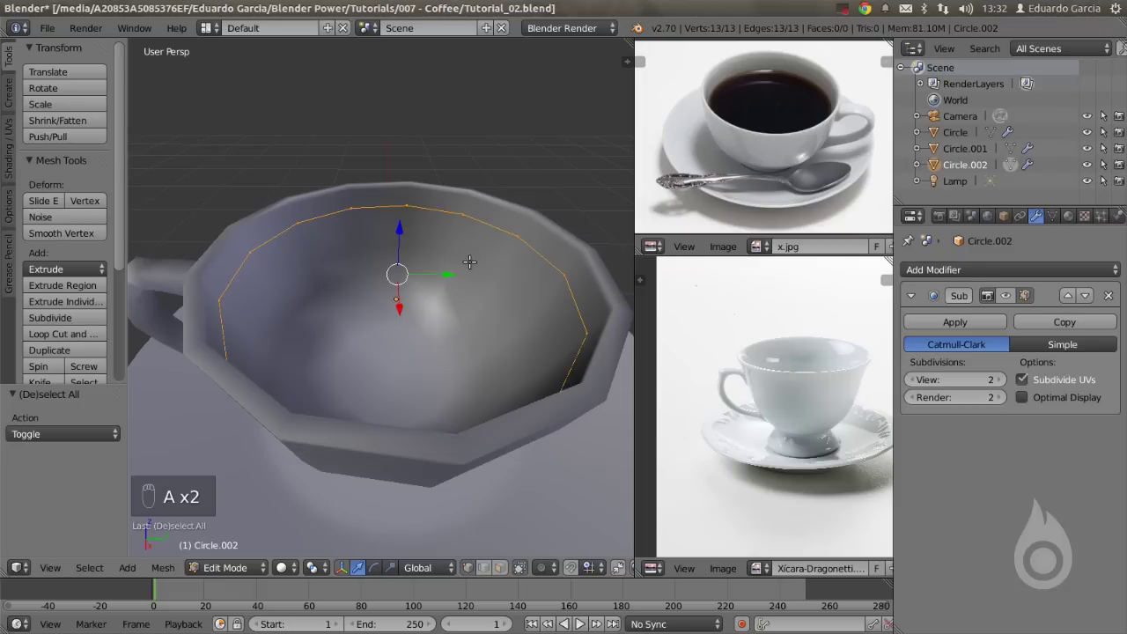
key(e)
right_click(473, 234)
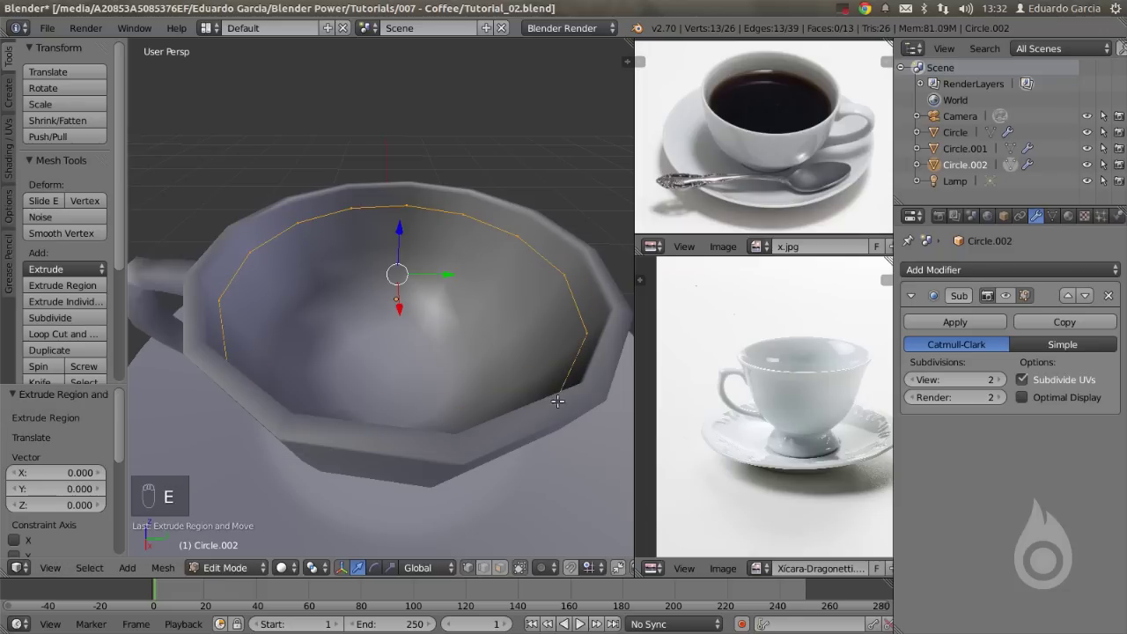
key(s)
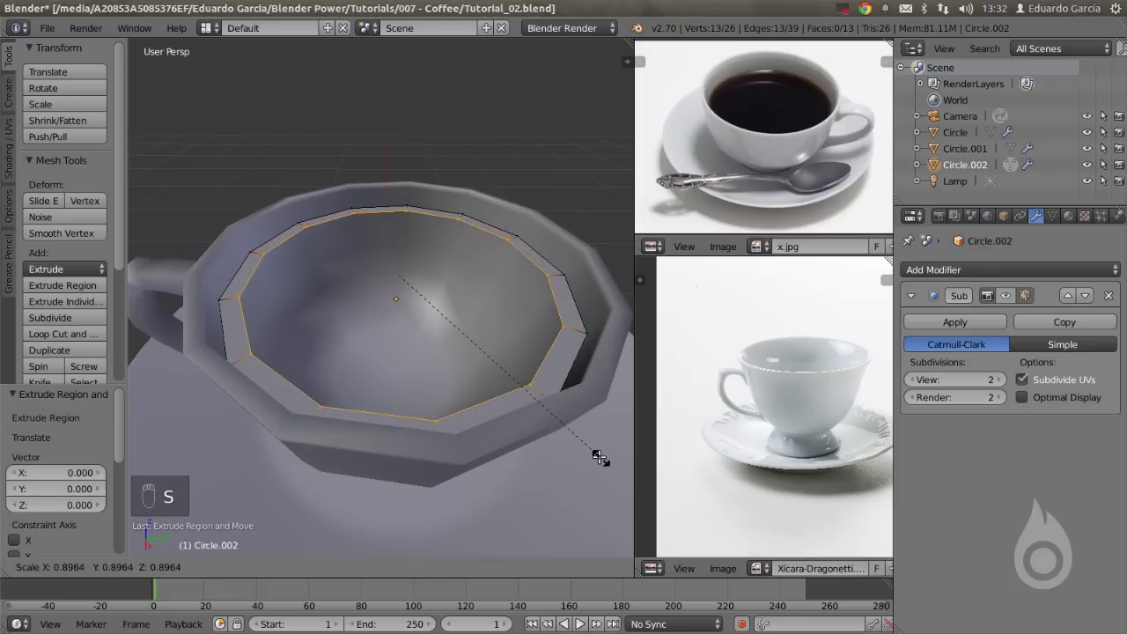
click(597, 456)
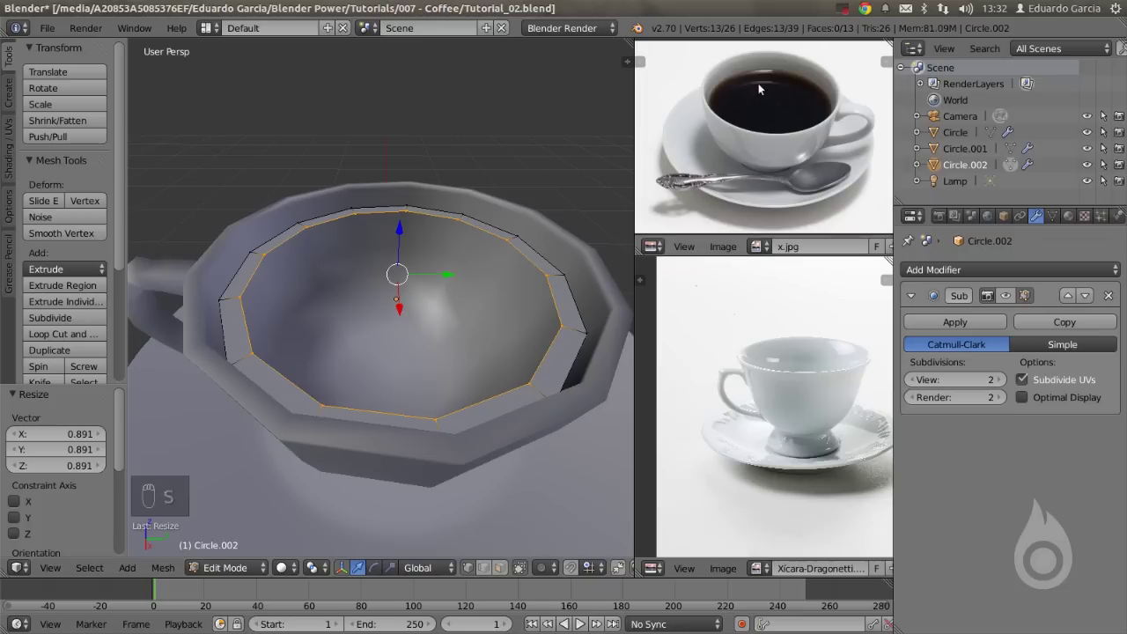
Lower the new inner loop 0.079 along Z to follow the coffee edge in the reference photo, and scale it by 0.995.
scroll(758, 83, up, 5)
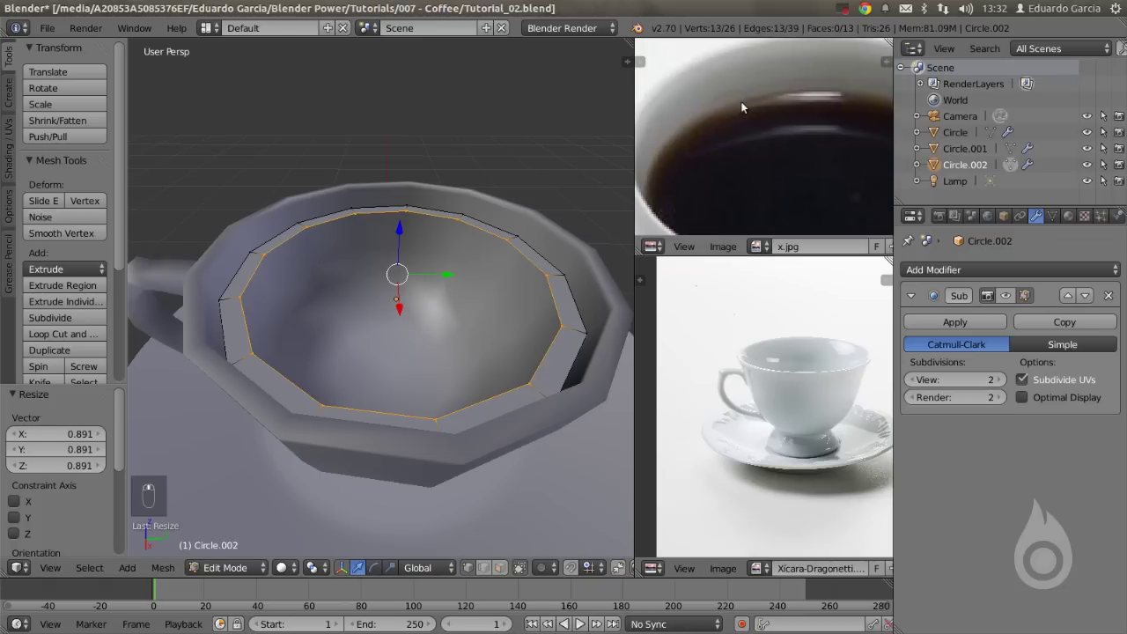
scroll(691, 144, down, 3)
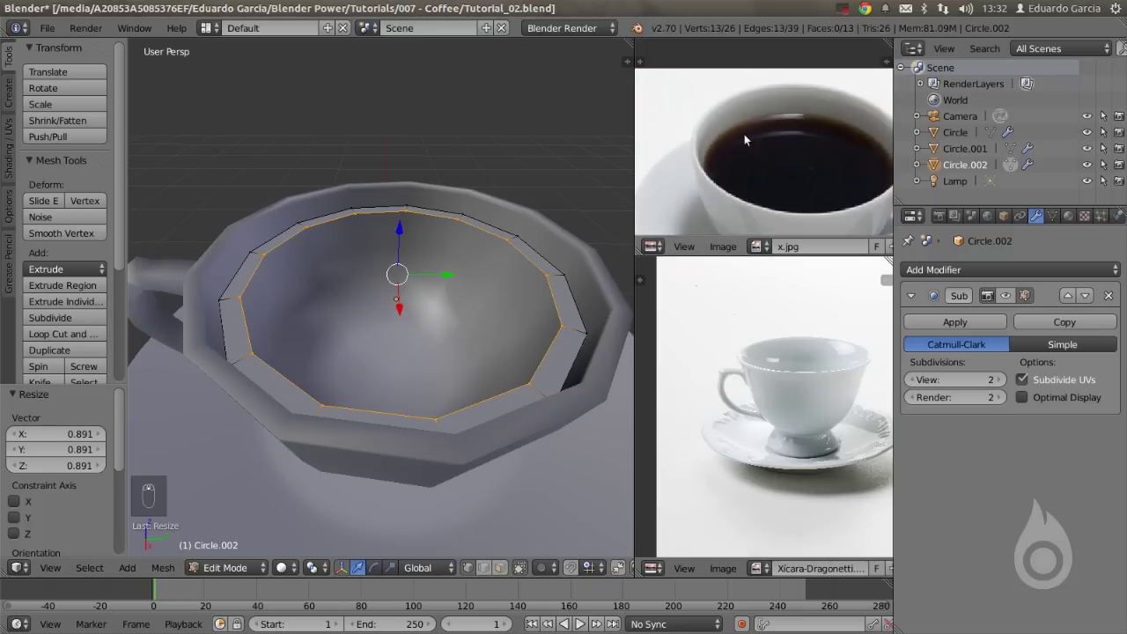
scroll(753, 135, up, 2)
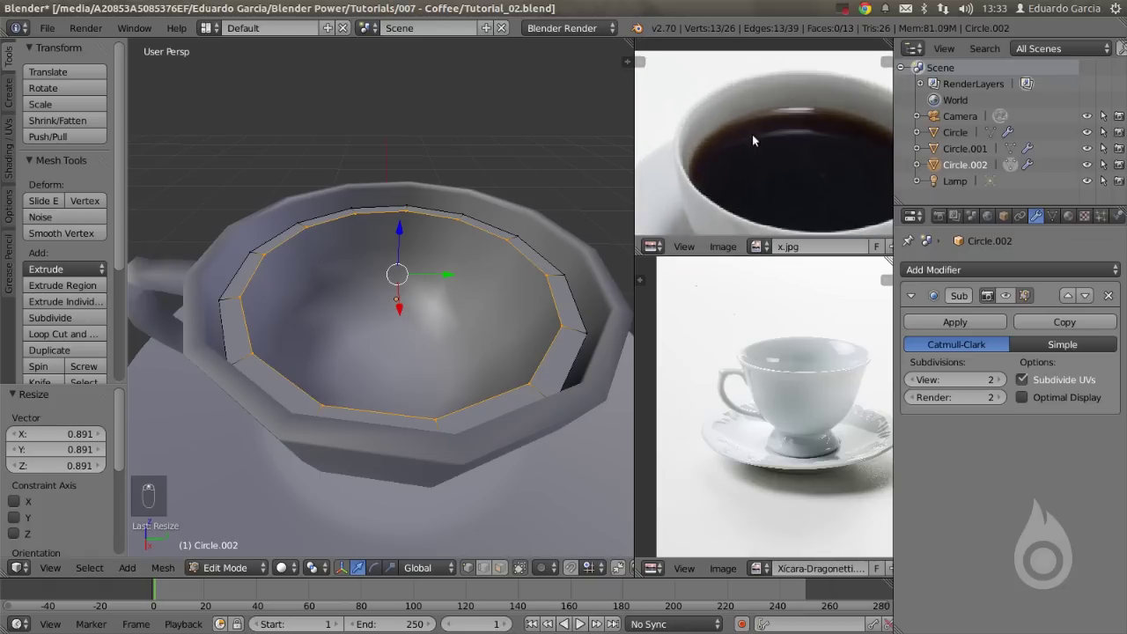
scroll(765, 168, up, 2)
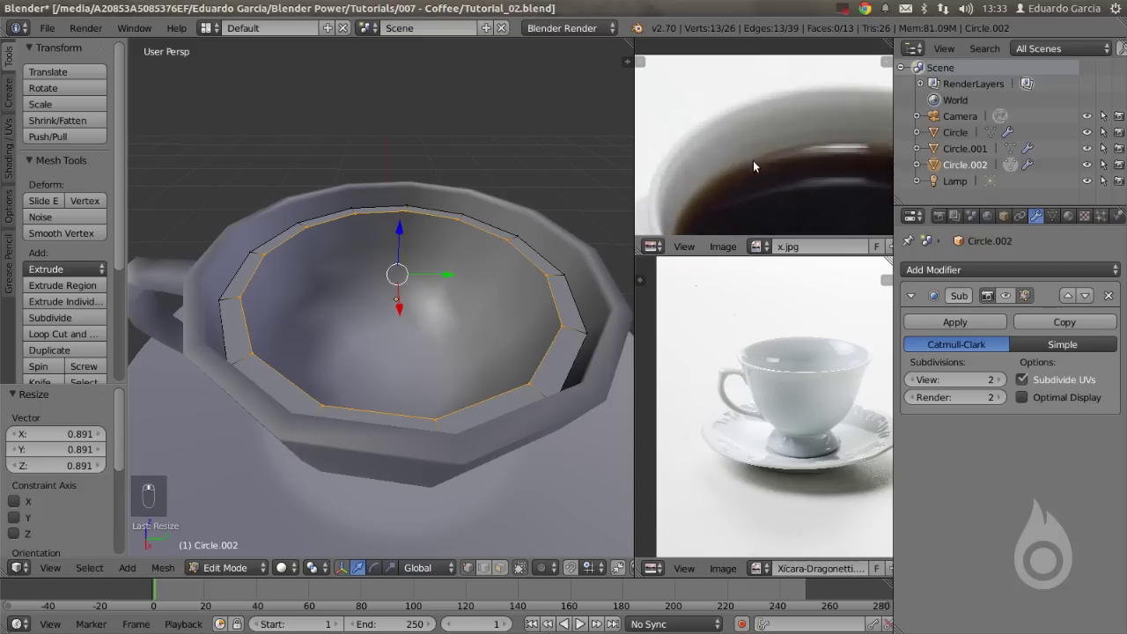
key(g)
key(z)
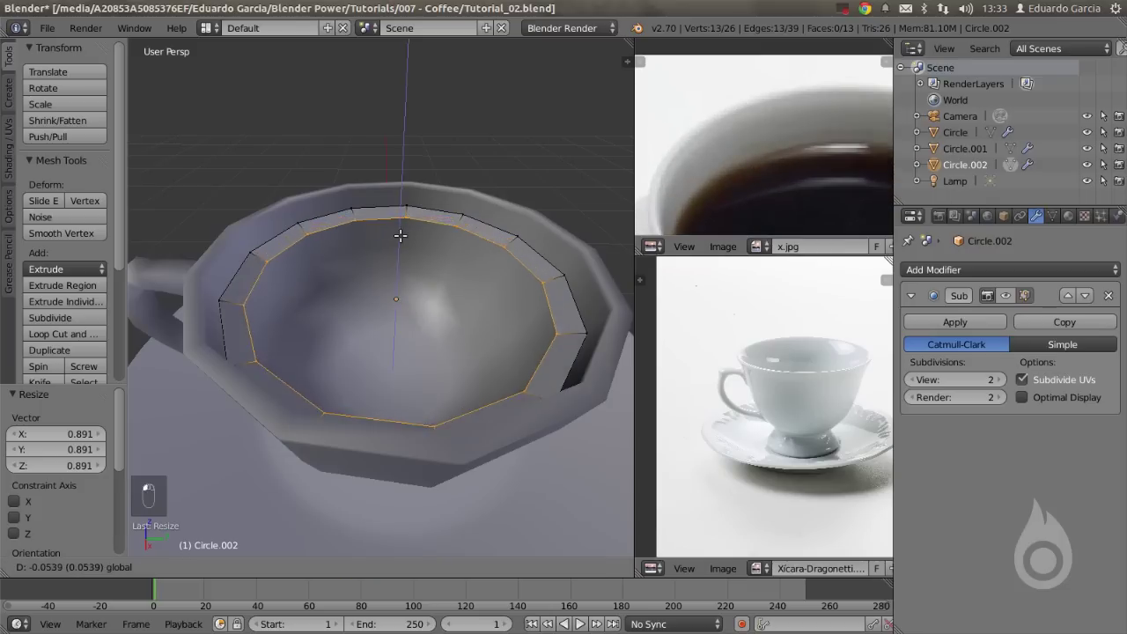
click(512, 293)
middle_drag(524, 288, 502, 278)
key(s)
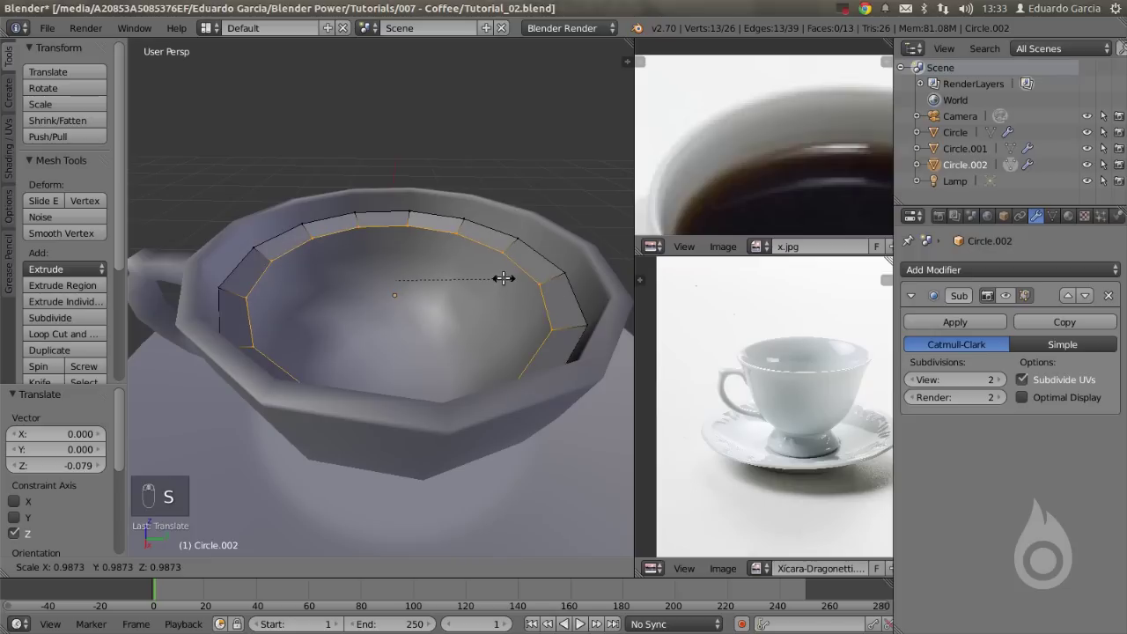
click(512, 278)
Extrude the inner loop again and scale the new loop to 0.619 toward the centre.
key(e)
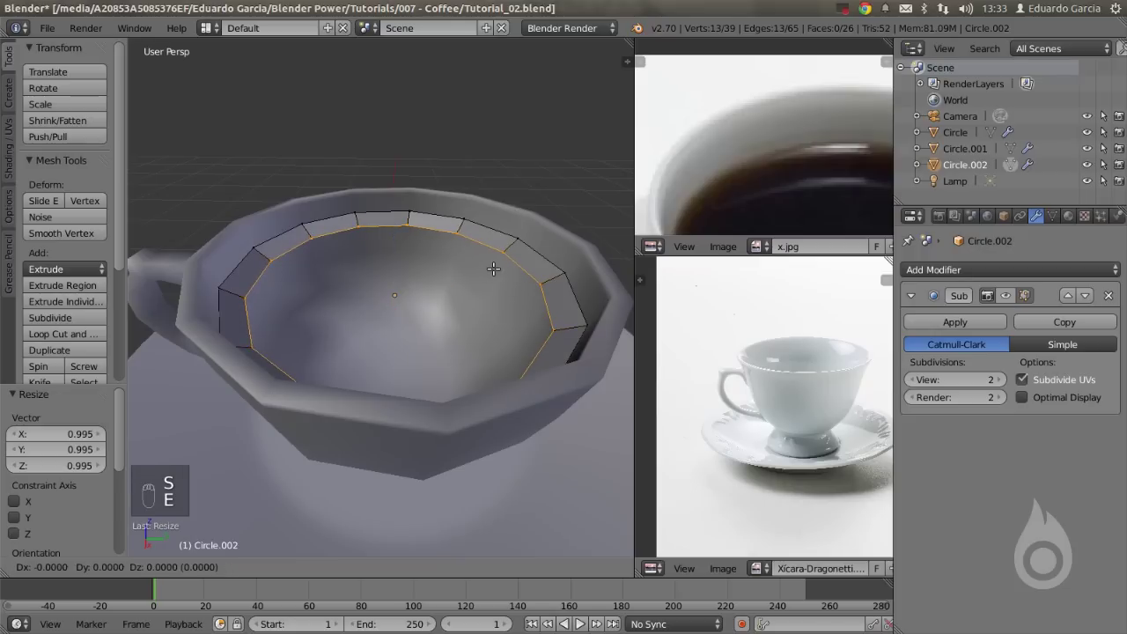
right_click(495, 264)
key(s)
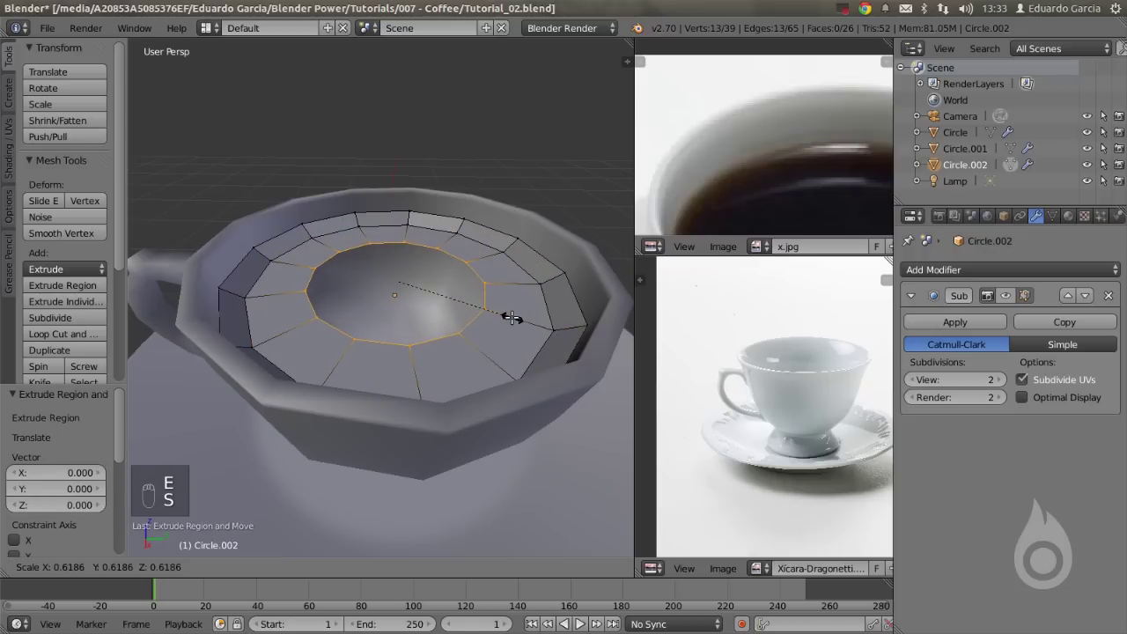
click(508, 315)
Close the coffee surface by extruding the innermost loop, scaling it to 0 and removing the duplicate centre vertices.
key(e)
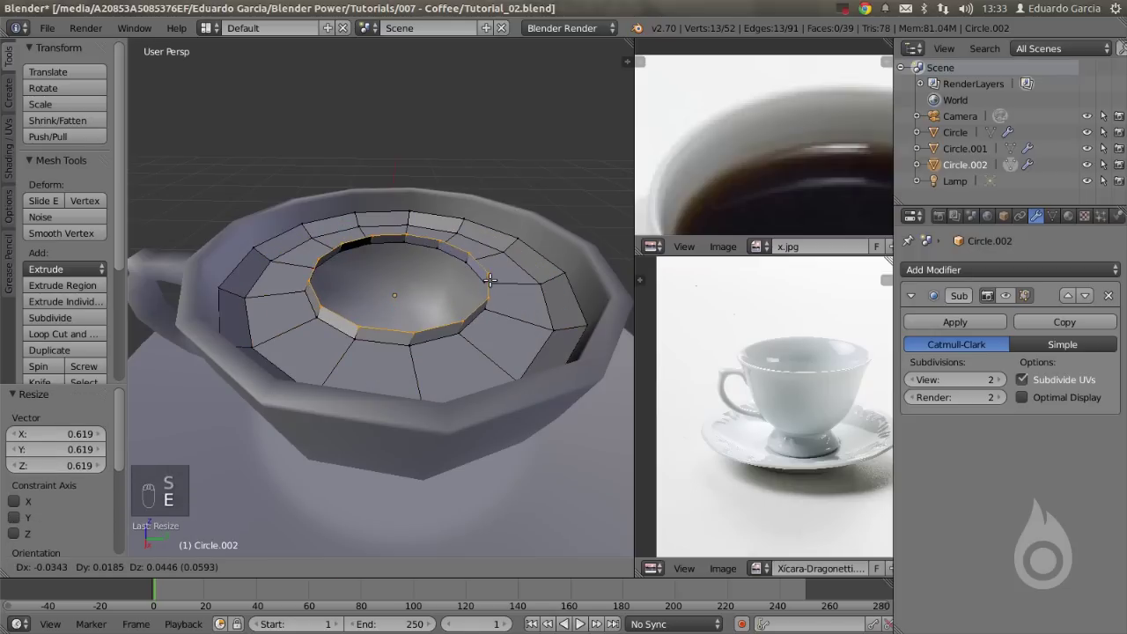
right_click(490, 279)
key(s)
key(0)
click(490, 276)
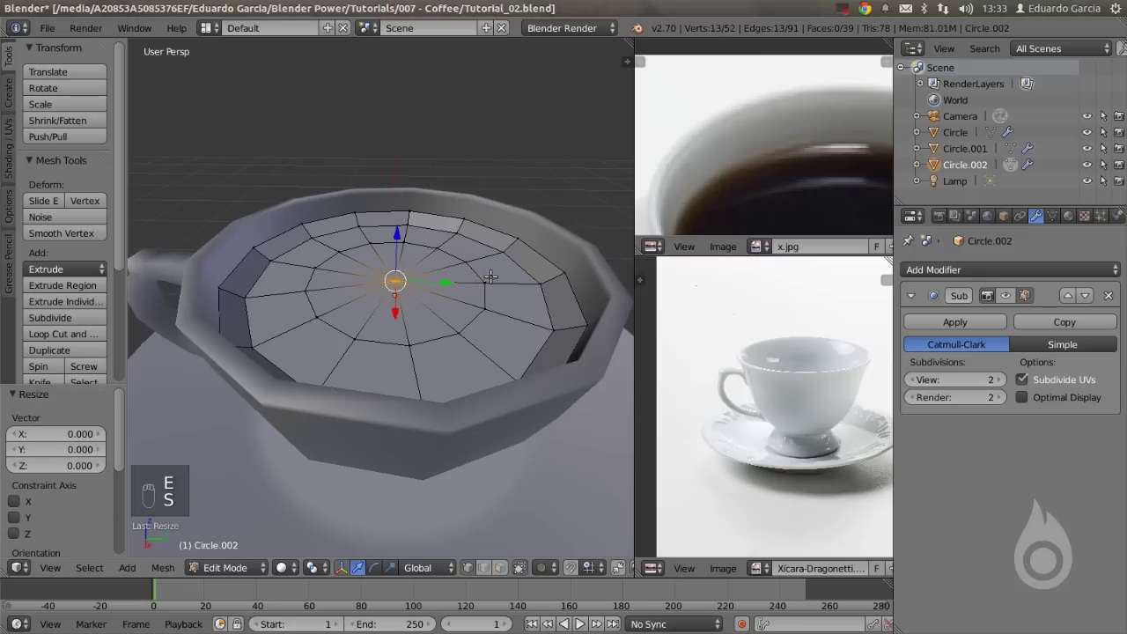
key(w)
click(506, 139)
key(a)
Leave Edit Mode and turn on the viewport display of the coffee surface's Subdivision Surface modifier.
key(Tab)
scroll(431, 335, down, 3)
middle_drag(431, 336, 464, 347)
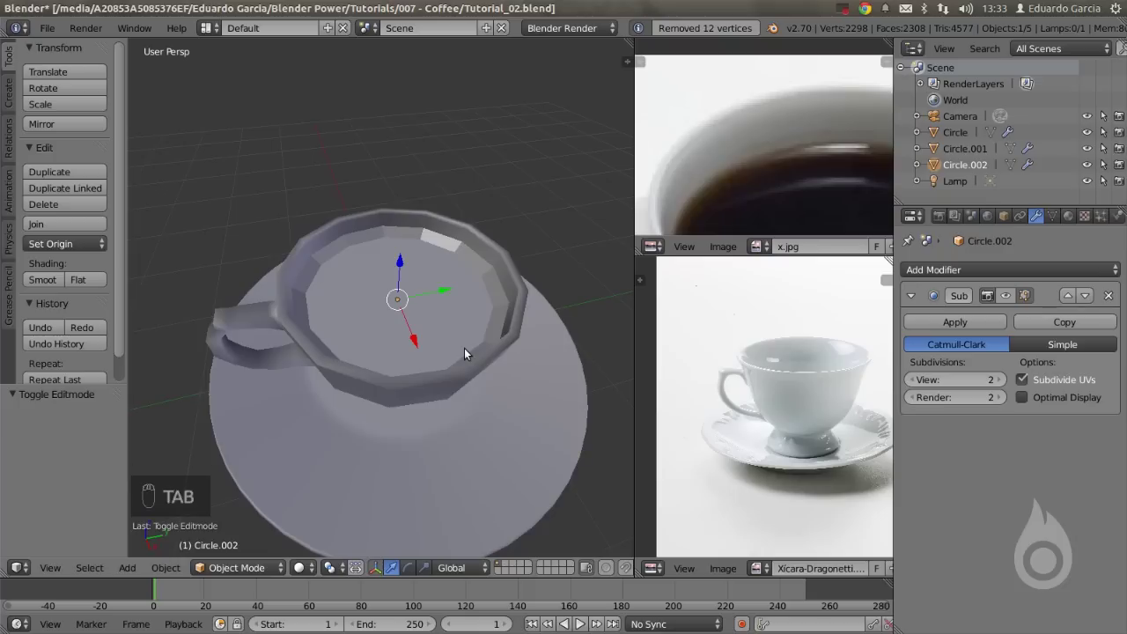
click(1006, 296)
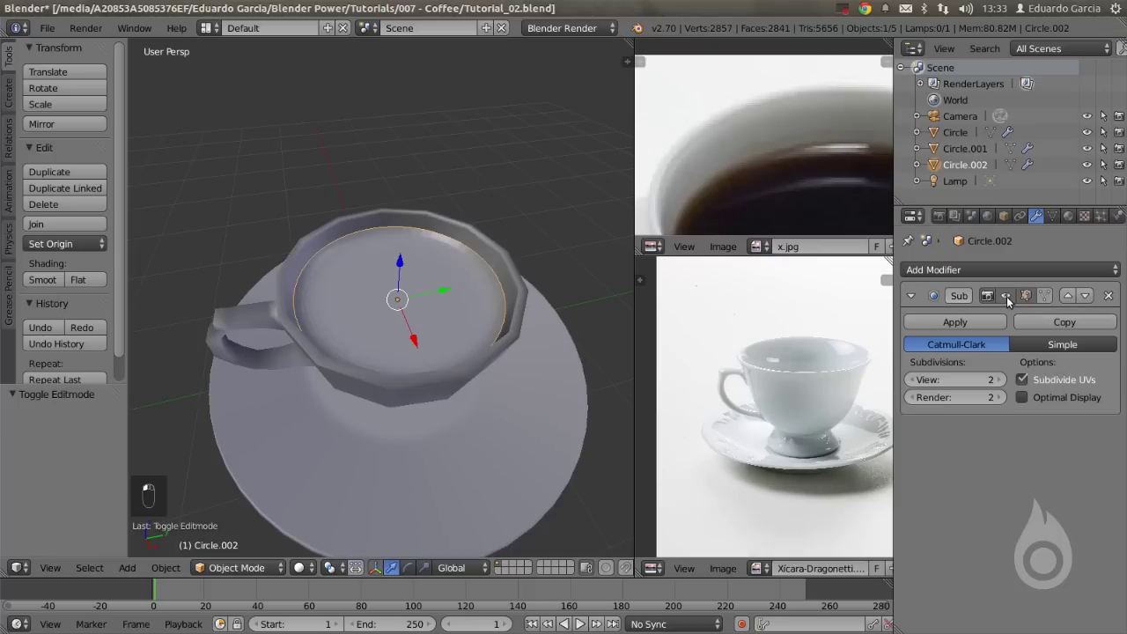
Turn on the viewport display of the cup's Subdivision Surface modifier and apply smooth shading to the coffee surface.
right_click(514, 287)
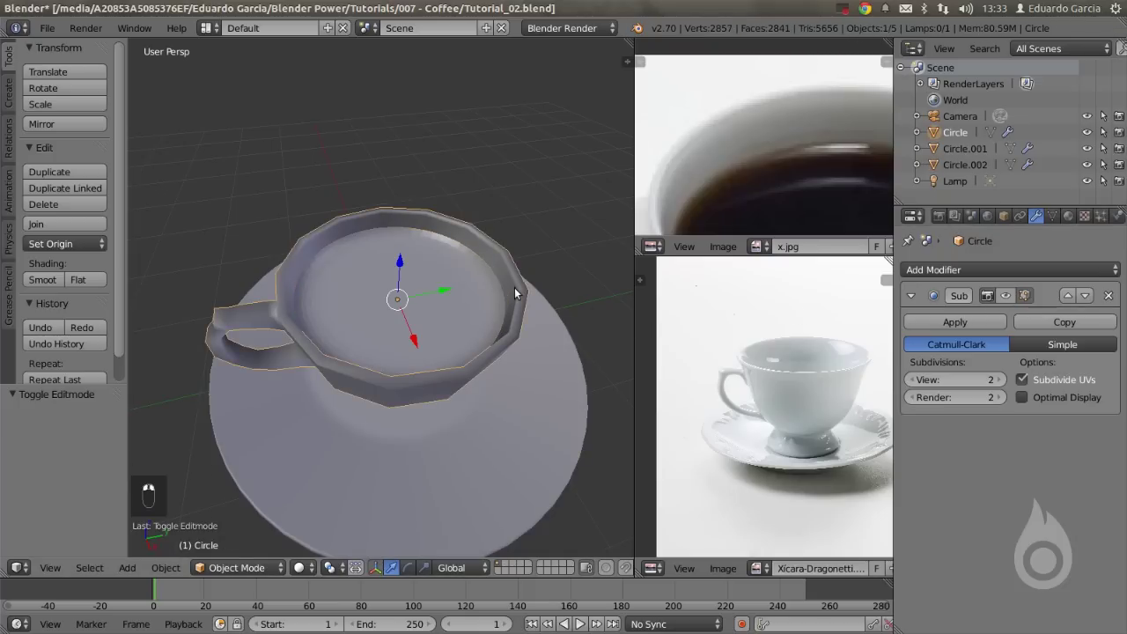
click(1006, 296)
right_click(464, 290)
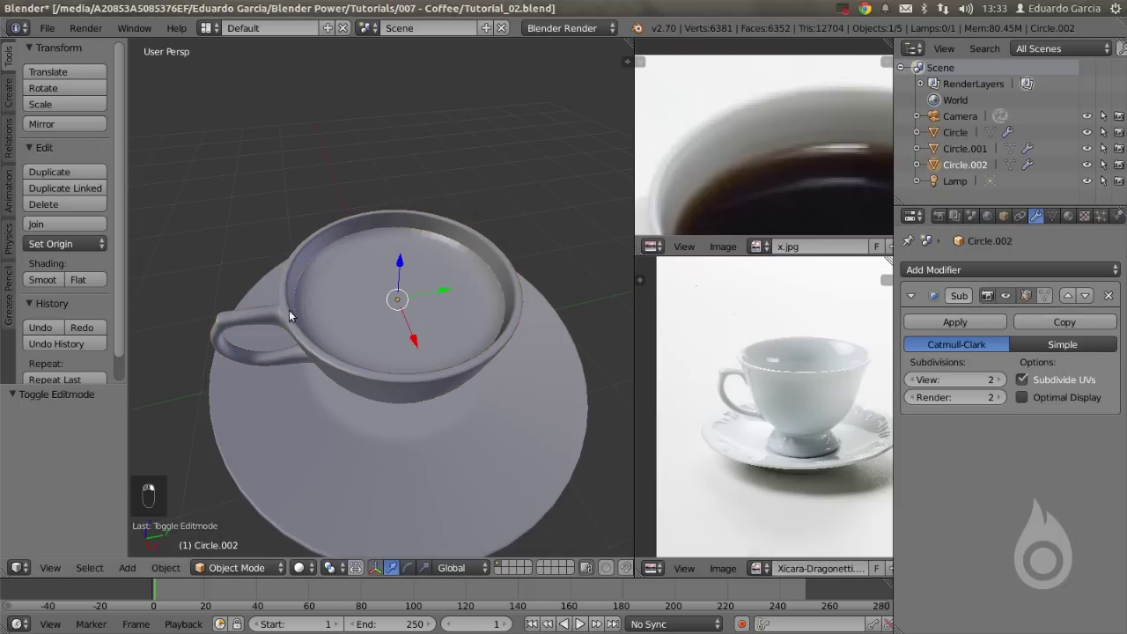
click(42, 280)
Examine the cup, coffee surface and saucer from several angles and compare them with both reference images.
mouse_move(392, 304)
middle_down()
mouse_move(402, 277)
mouse_move(397, 308)
middle_up()
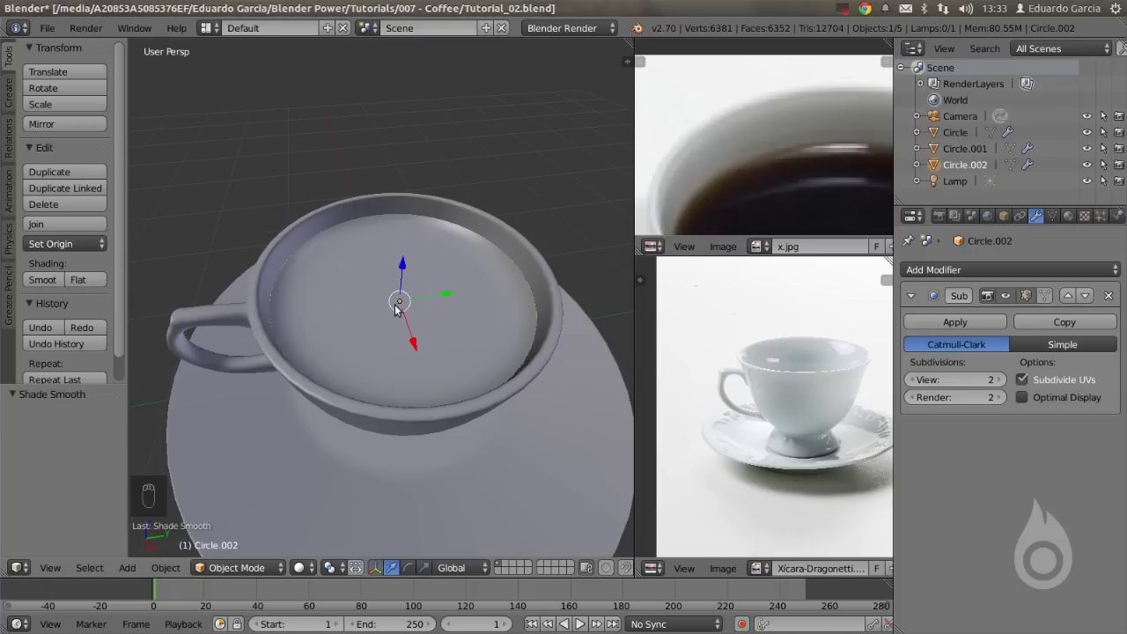
scroll(756, 113, down, 6)
scroll(776, 129, up, 5)
scroll(744, 397, down, 5)
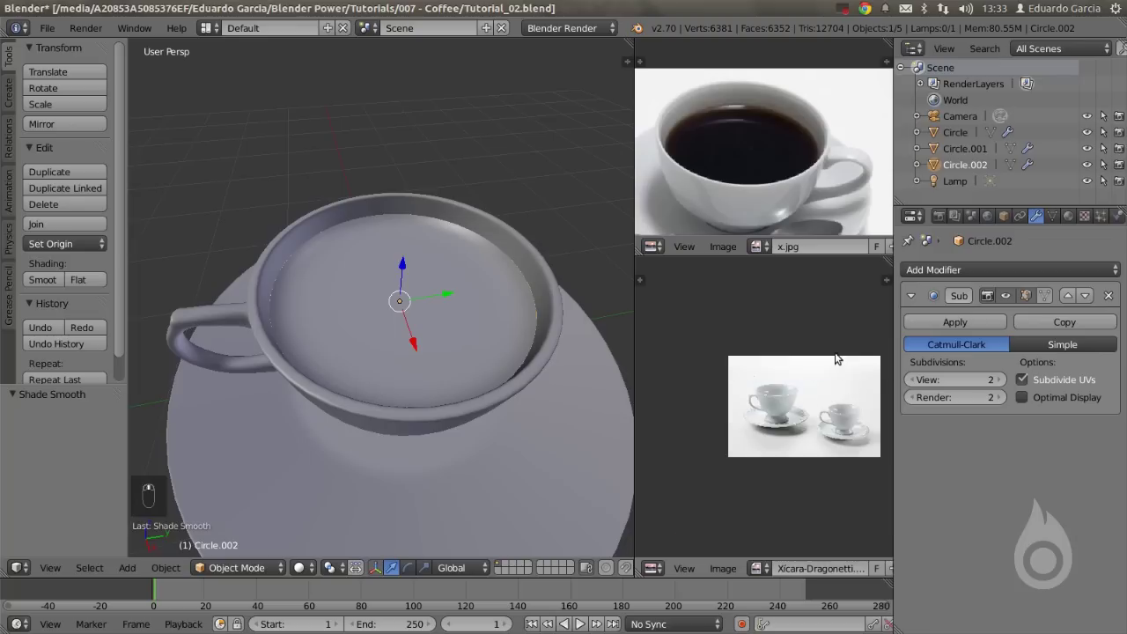
scroll(754, 415, up, 2)
scroll(753, 415, up, 3)
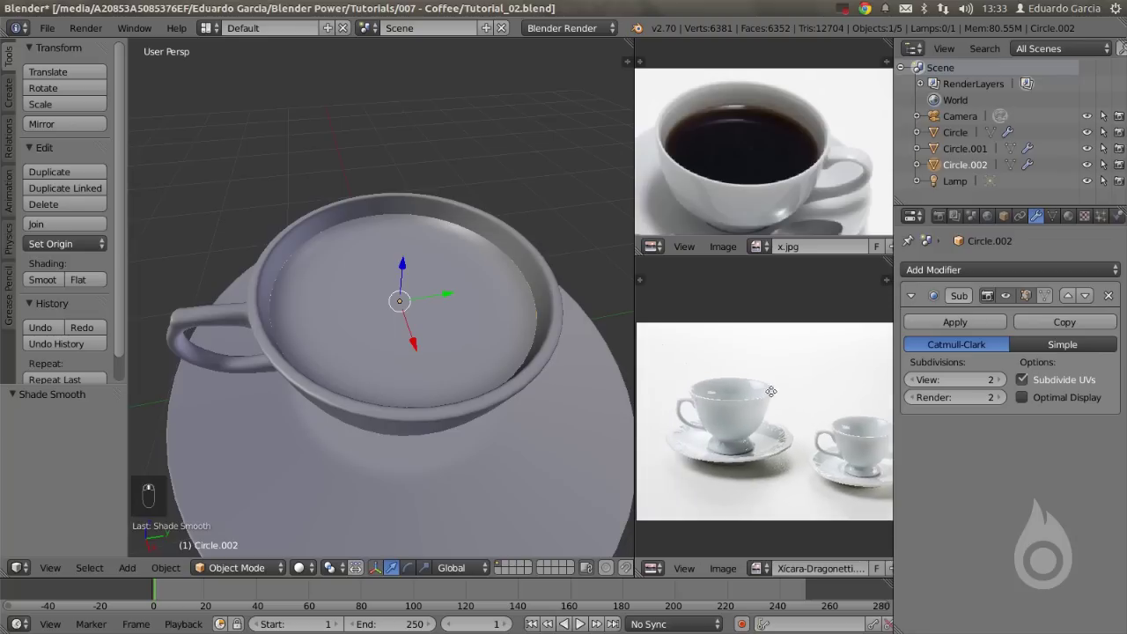
middle_drag(425, 342, 462, 322)
scroll(464, 325, down, 4)
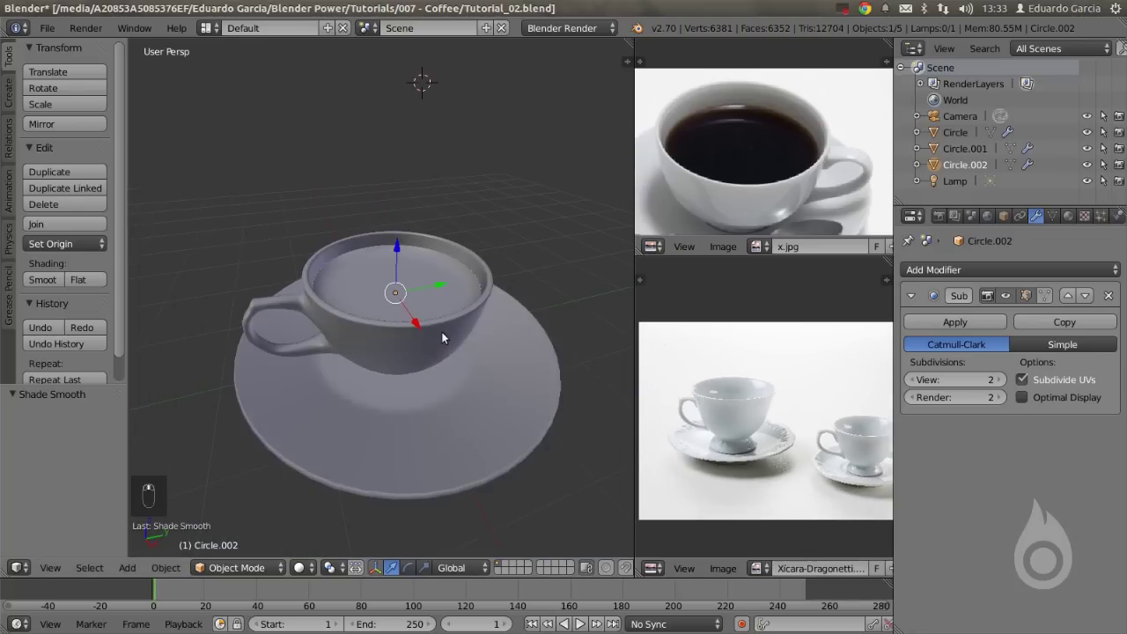
middle_drag(286, 279, 331, 329)
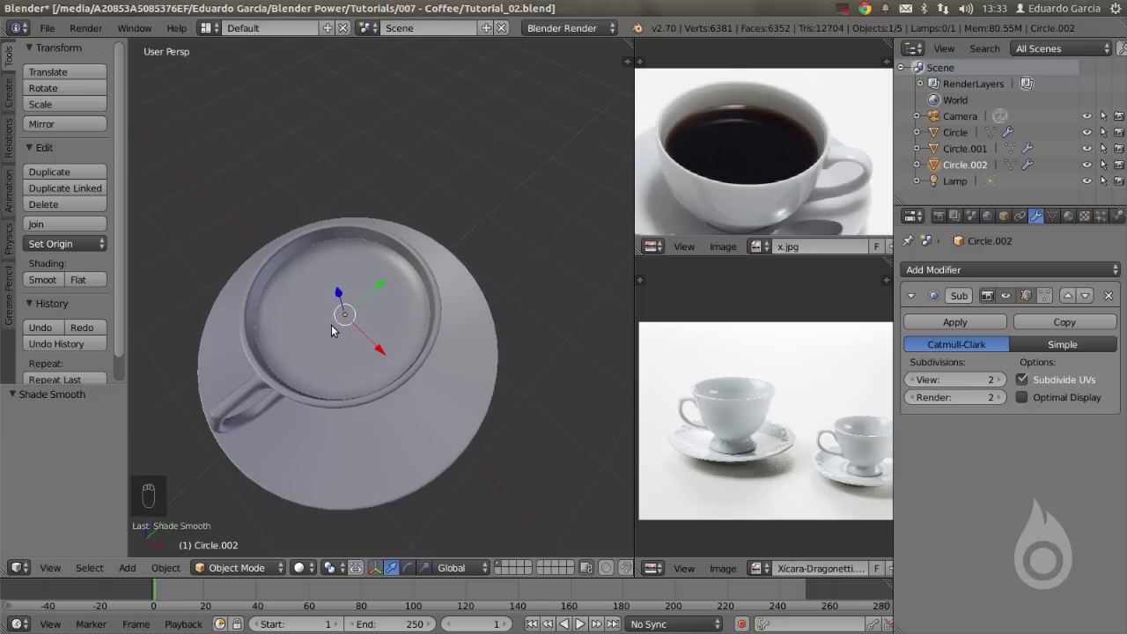
Add a UV sphere to the scene and move it away from the cup and saucer.
key(shift+a)
mouse_move(310, 333)
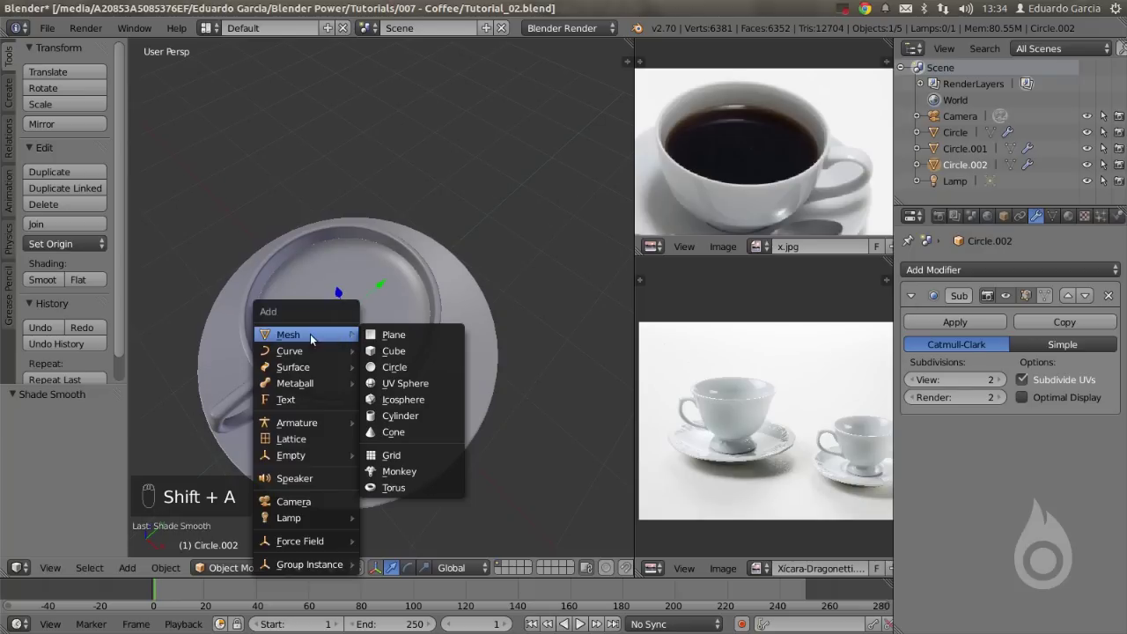
click(421, 384)
scroll(412, 374, down, 6)
middle_drag(231, 268, 301, 221)
key(g)
click(456, 244)
Position the sphere beside the saucer, ending with a 1.196 move along Y, and give it smooth shading.
middle_drag(453, 247, 301, 274)
drag(500, 302, 542, 303)
drag(503, 259, 492, 295)
drag(519, 334, 557, 335)
click(54, 282)
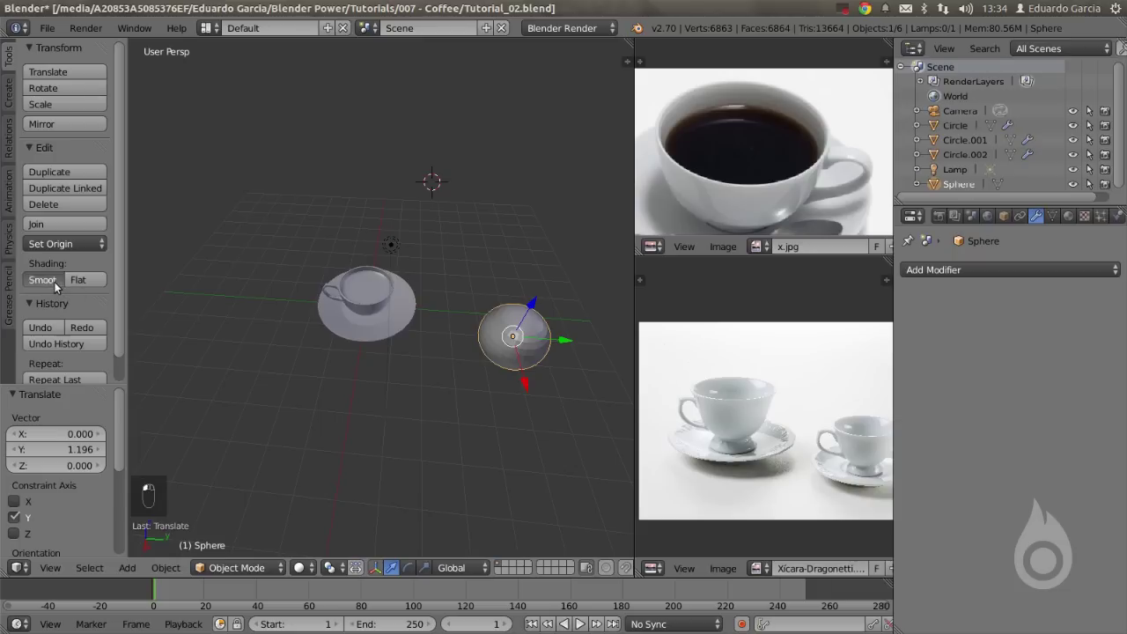
Open the coffee surface in Edit Mode and select its whole mesh.
scroll(397, 357, up, 3)
shift+middle_drag(410, 344, 484, 357)
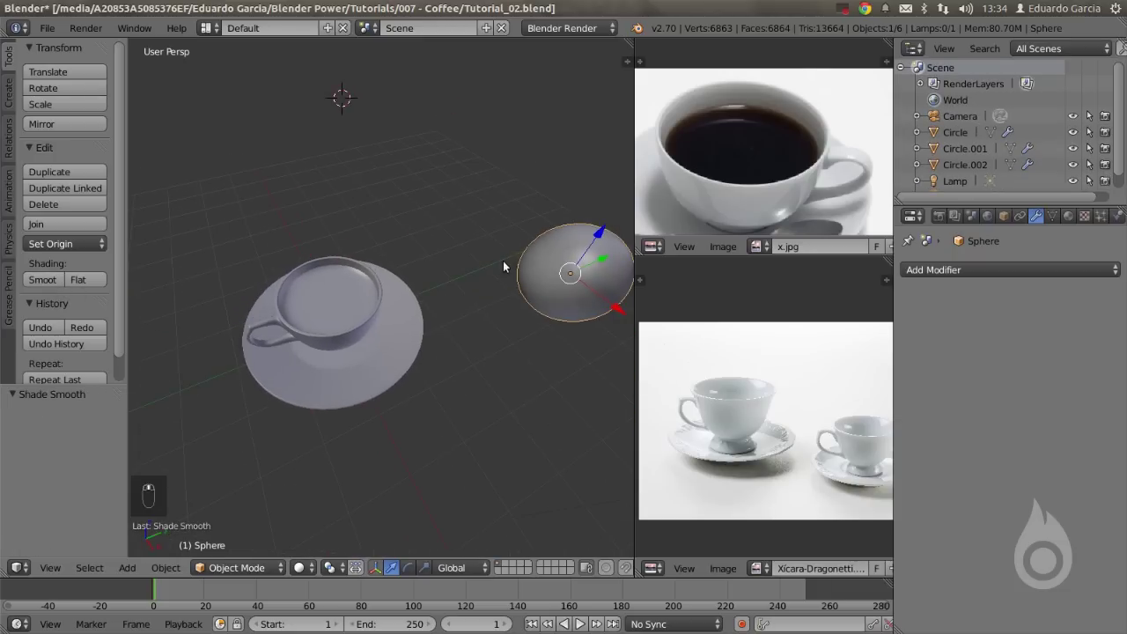
scroll(393, 325, down, 2)
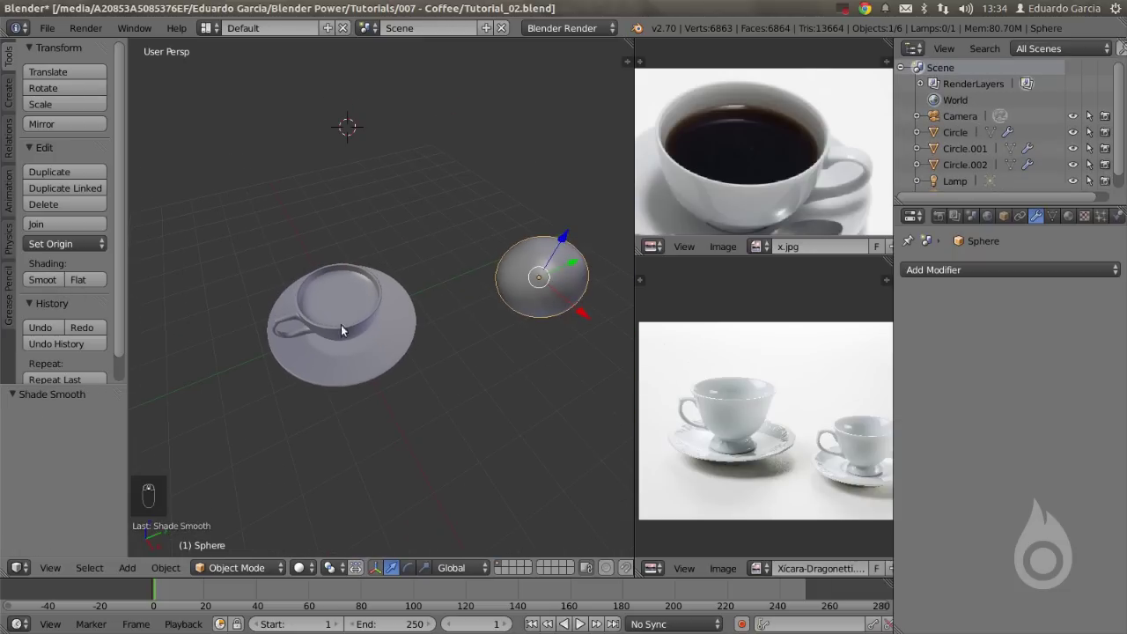
scroll(358, 324, up, 3)
right_click(285, 311)
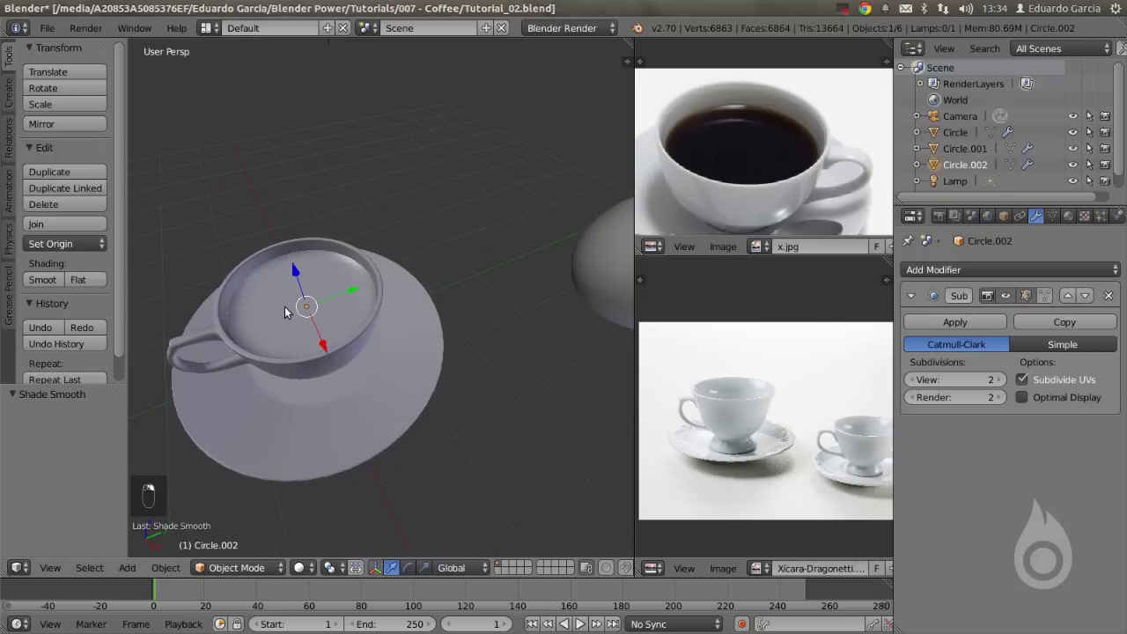
middle_drag(271, 299, 382, 303)
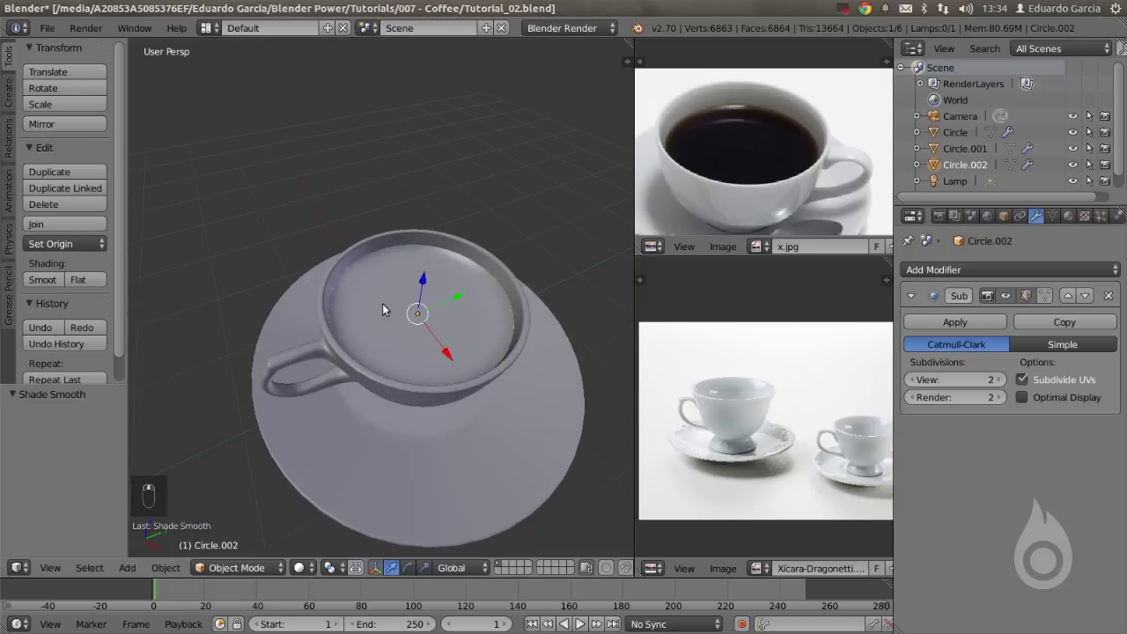
scroll(431, 303, up, 2)
key(Tab)
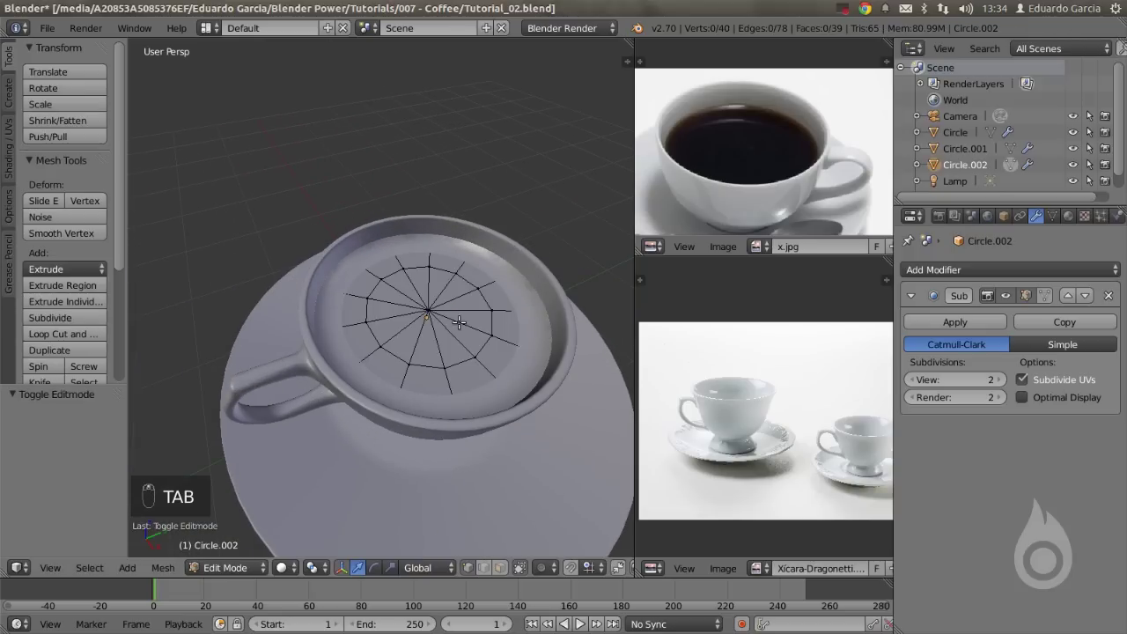
key(z)
key(z)
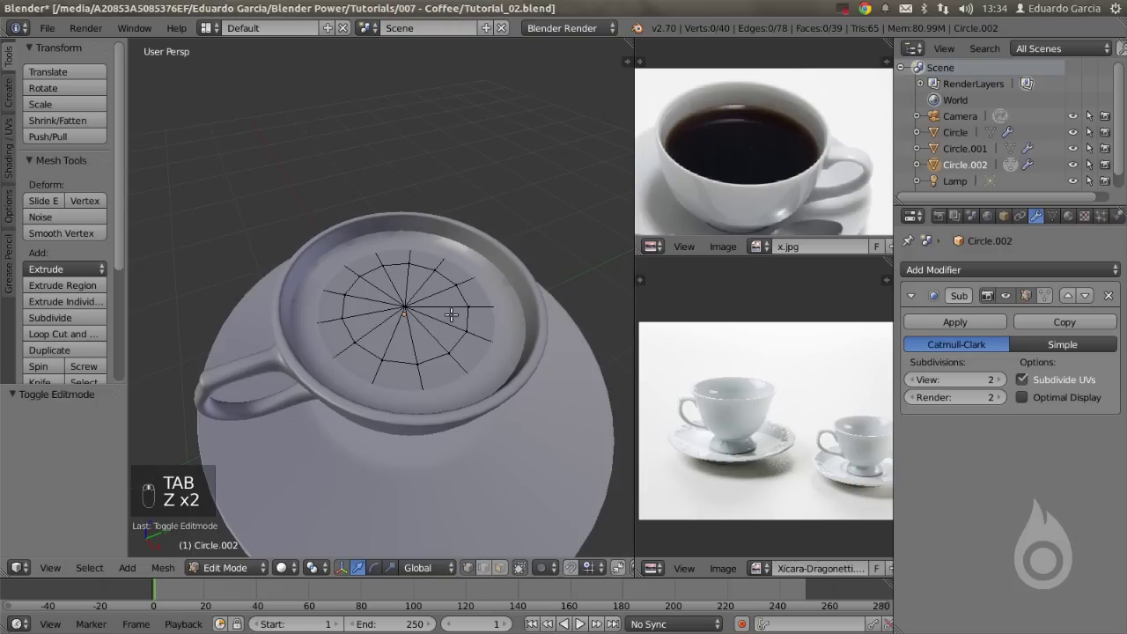
key(a)
Inspect the coffee surface's subdivided mesh in wireframe, and return to solid display in Object Mode.
middle_drag(390, 313, 435, 314)
scroll(435, 314, up, 3)
scroll(370, 312, down, 2)
key(z)
key(Tab)
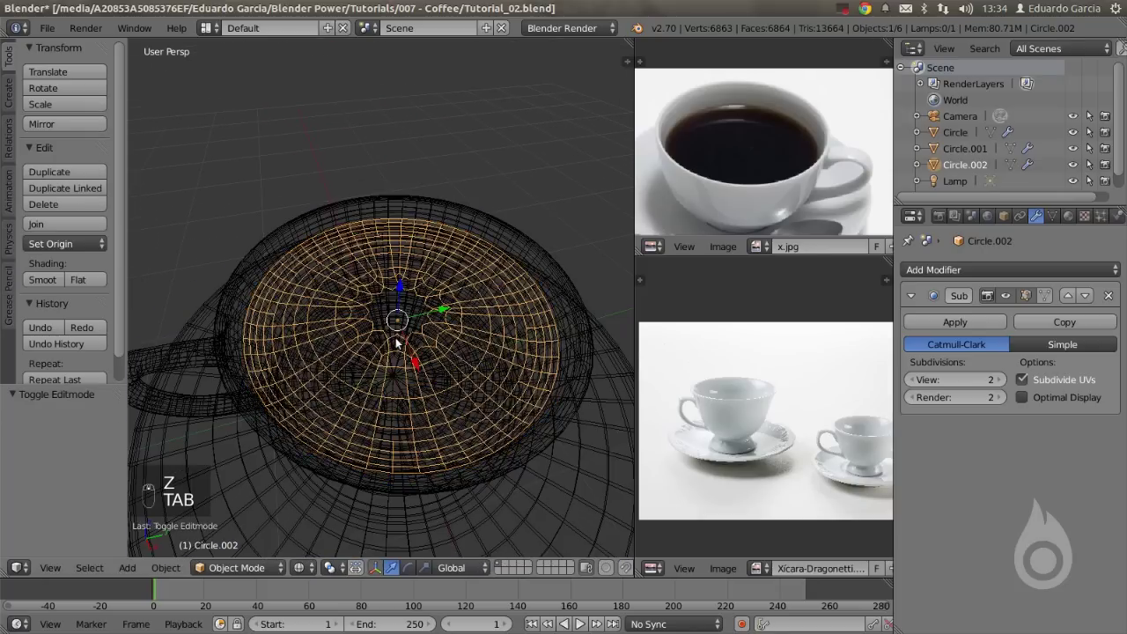
key(z)
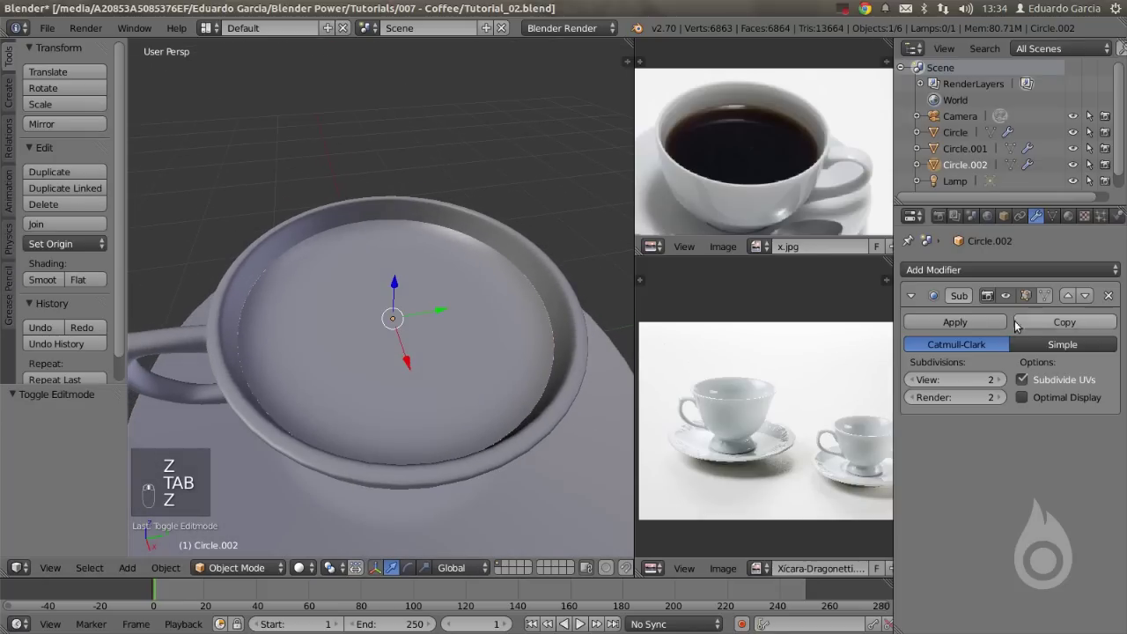
Apply the coffee surface's Subdivision Surface modifier and reopen the object in Edit Mode.
click(954, 322)
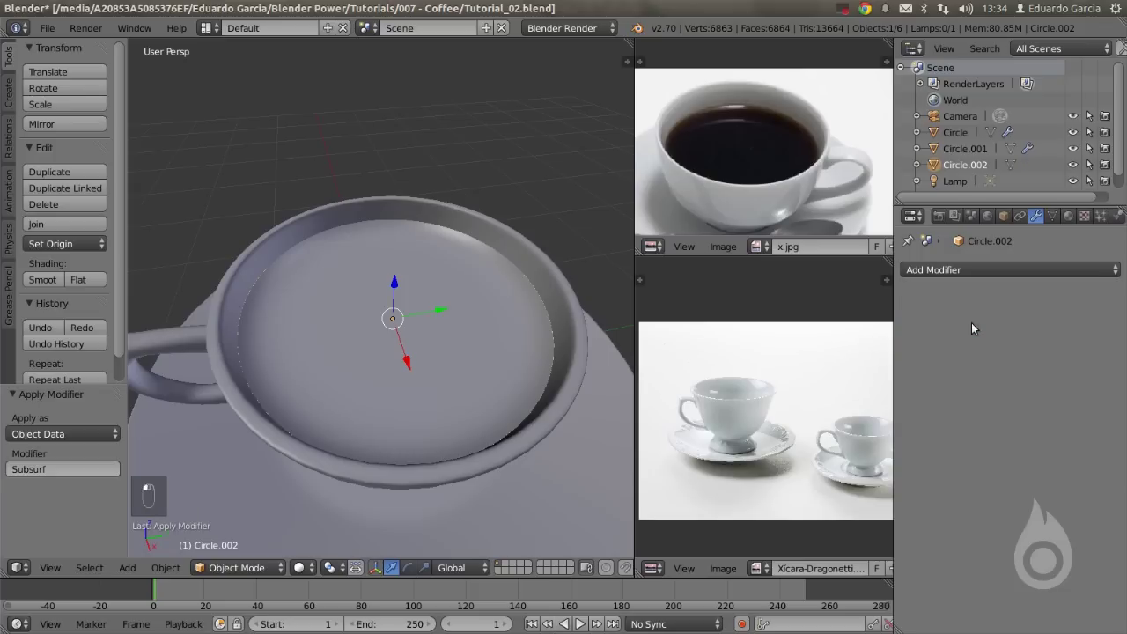
key(Tab)
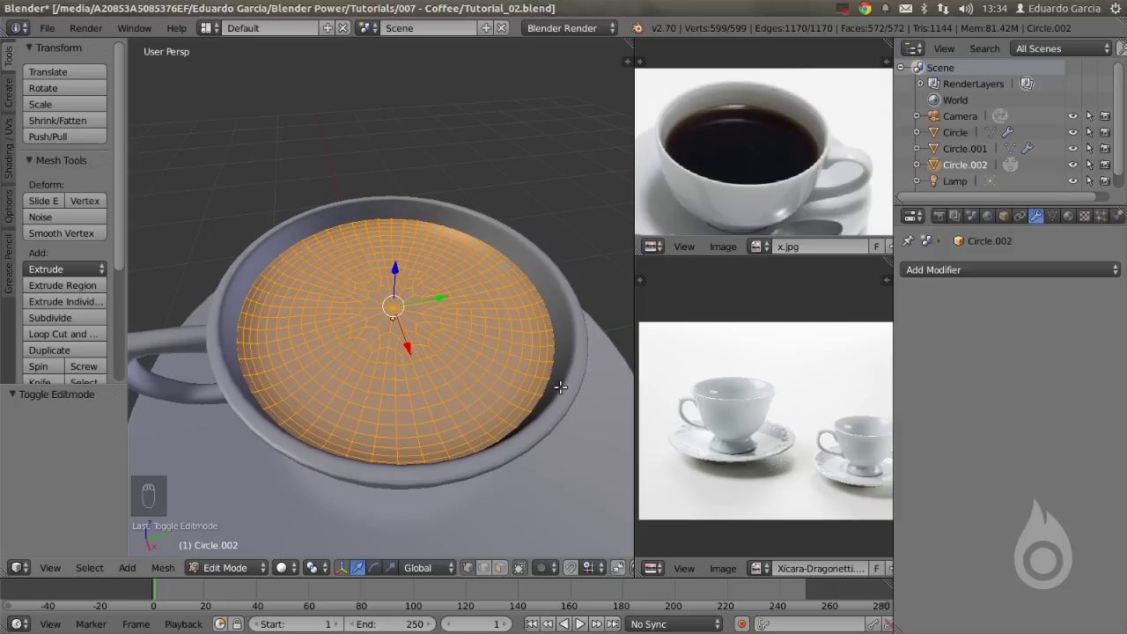
Return to Object Mode, add a new particle system to the coffee surface, and set its particle number to 2000.
key(Tab)
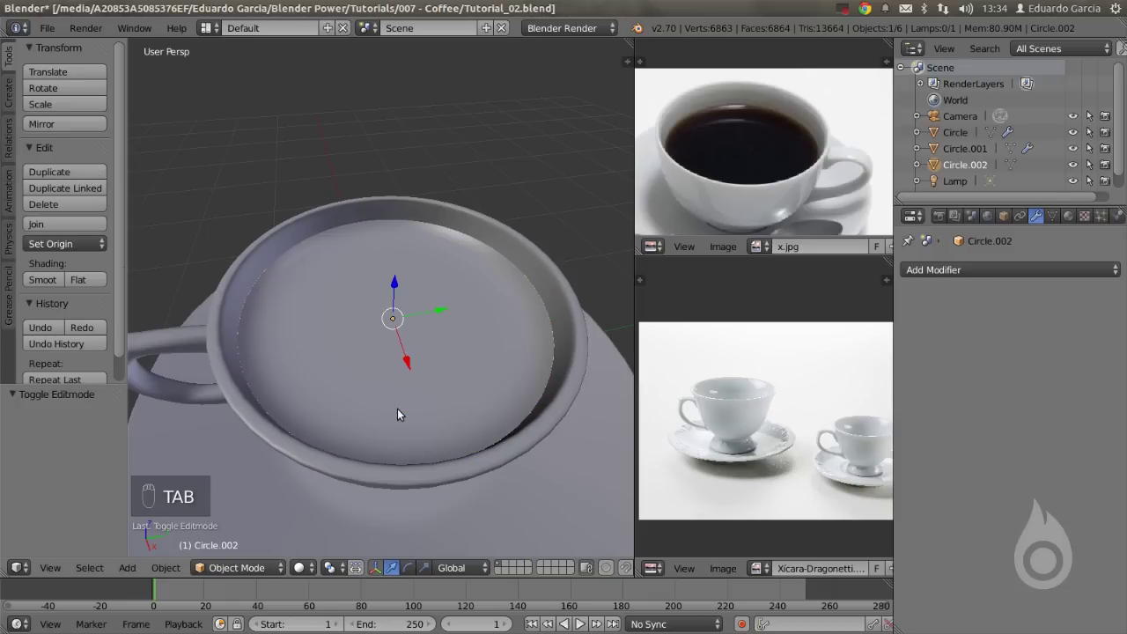
click(1102, 216)
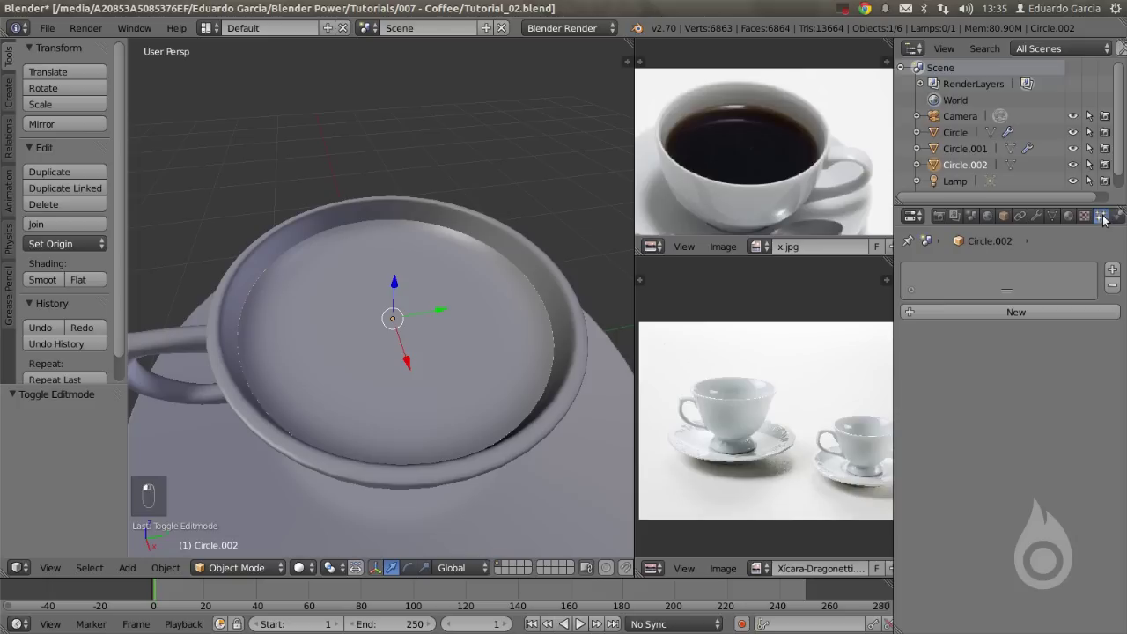
click(1009, 312)
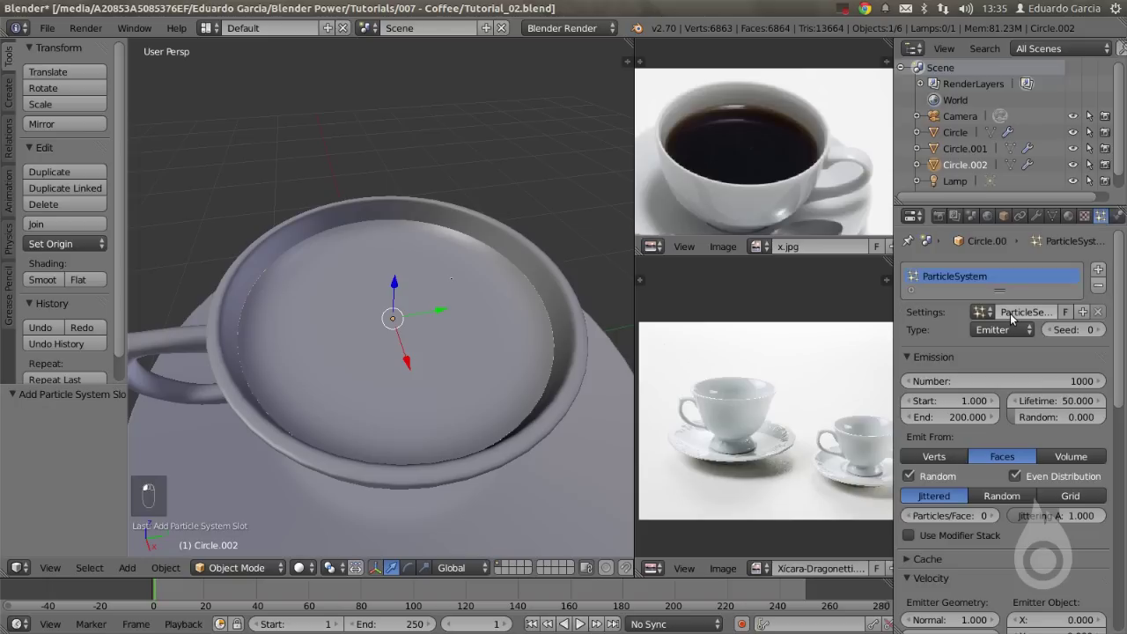
click(1053, 380)
text(2000)
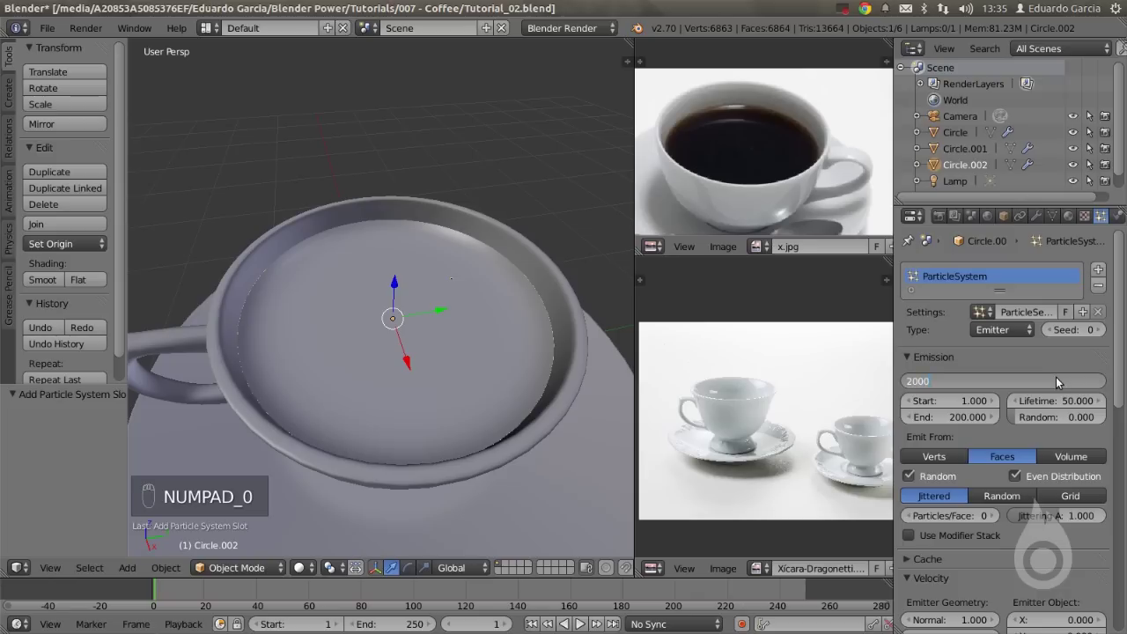
key(Return)
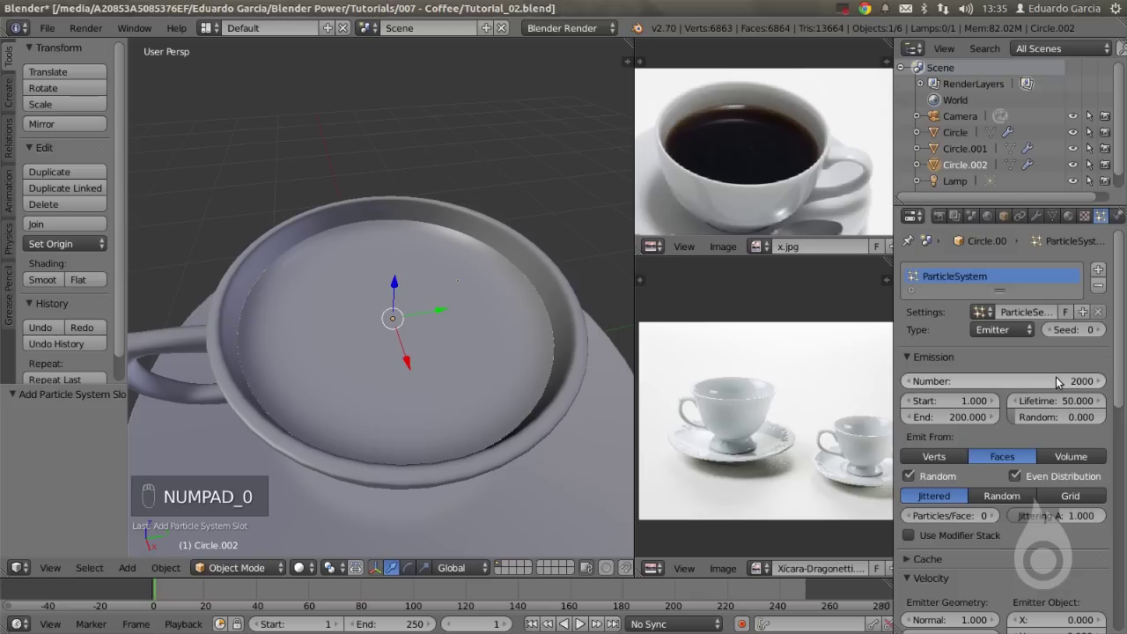
Set the emission end frame of the coffee surface's particle system to 1.
scroll(1007, 363, down, 2)
scroll(1006, 362, down, 1)
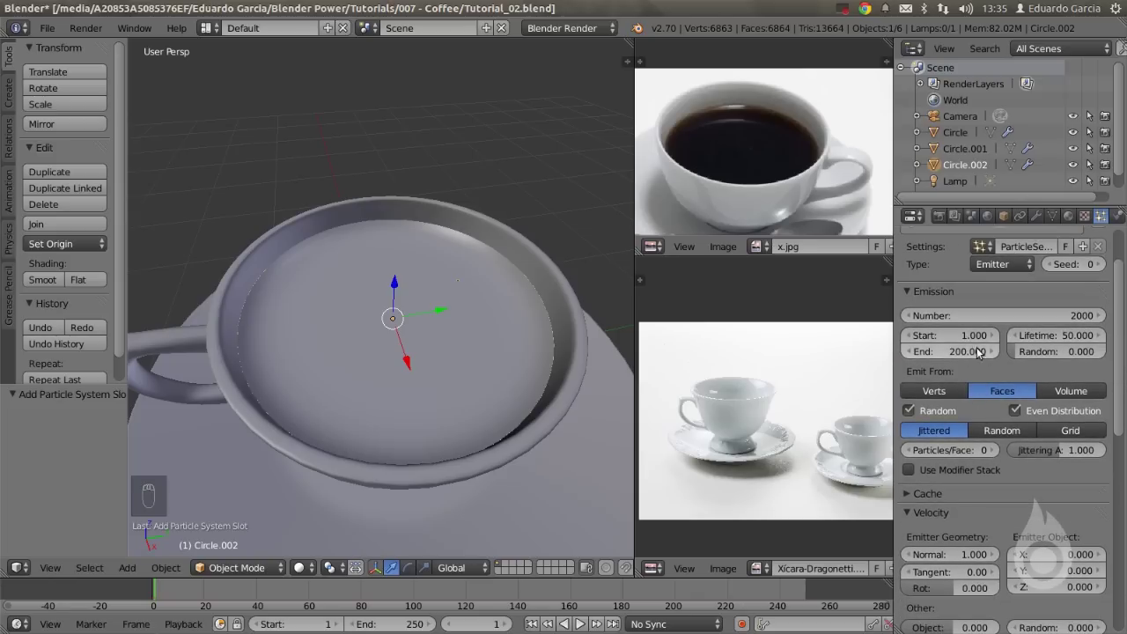
click(948, 353)
text(1)
key(Return)
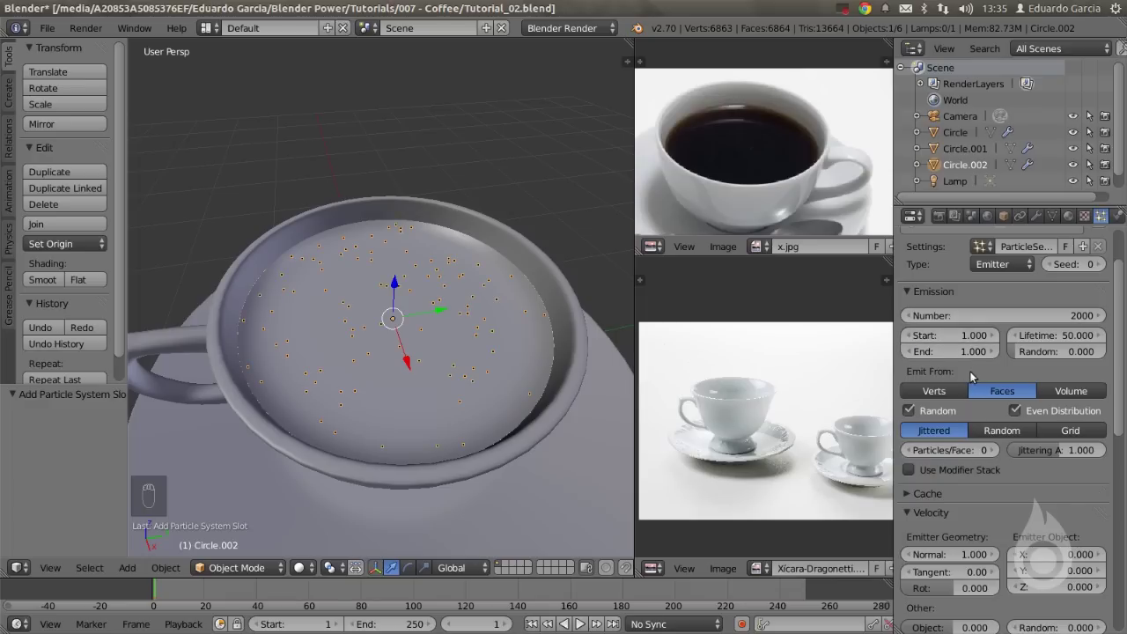
Set the particle physics type to No and the particle render type to Object.
drag(1120, 300, 1124, 453)
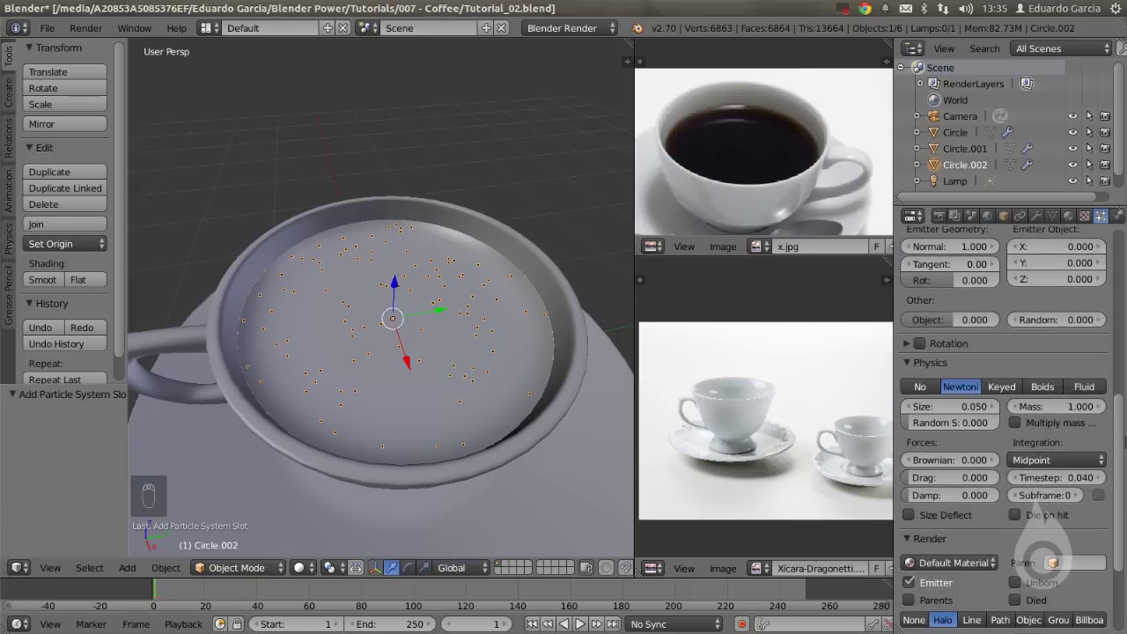
click(920, 366)
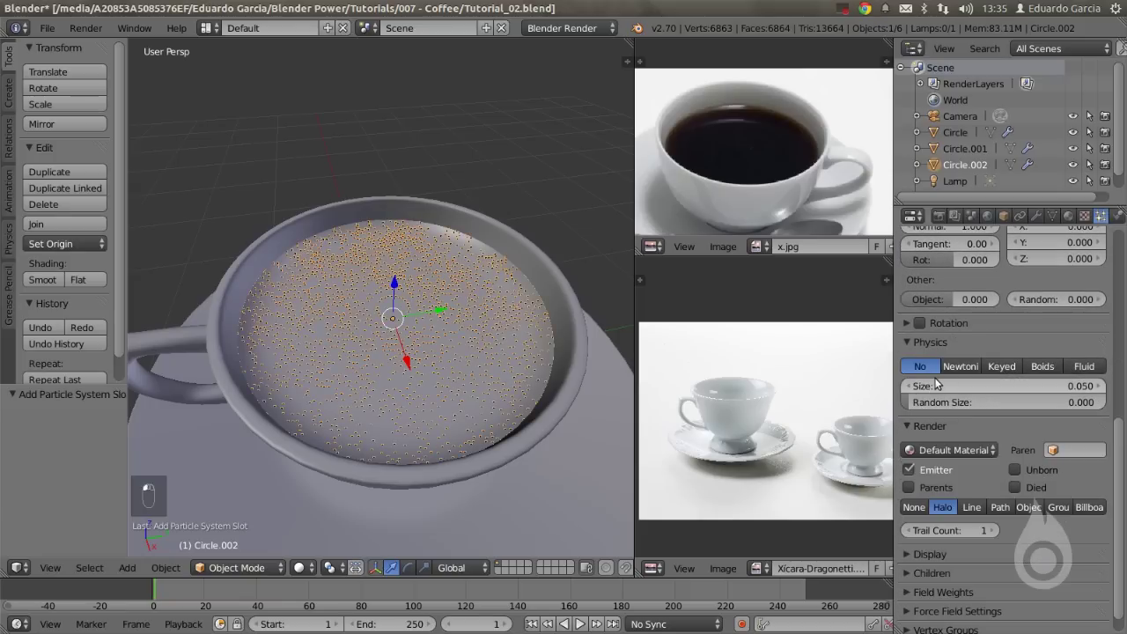
scroll(925, 396, down, 1)
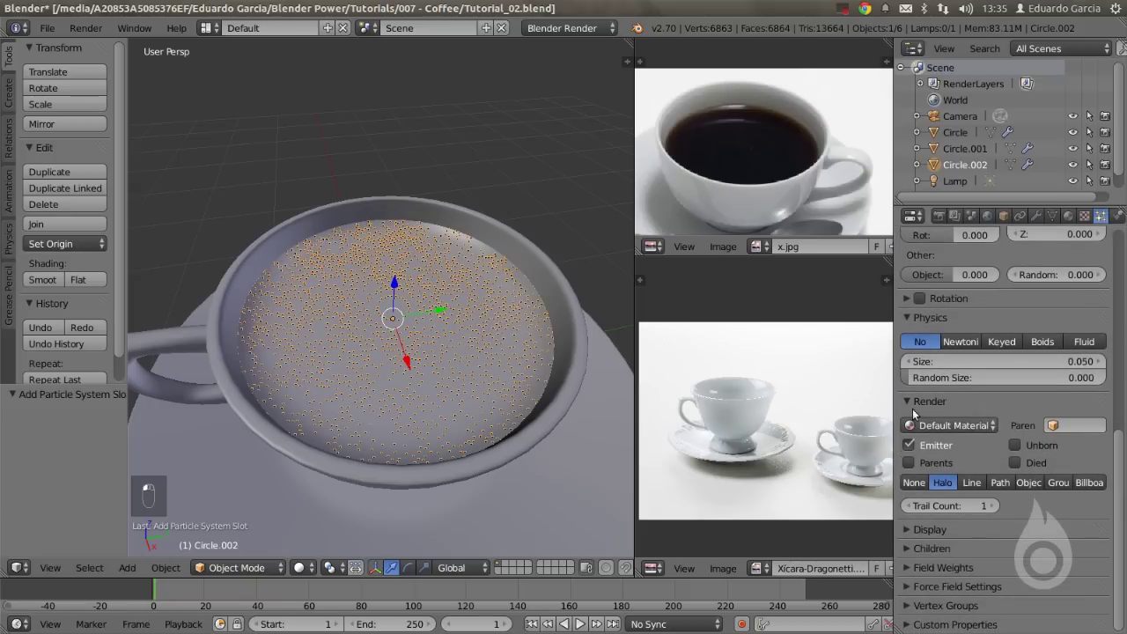
click(1030, 484)
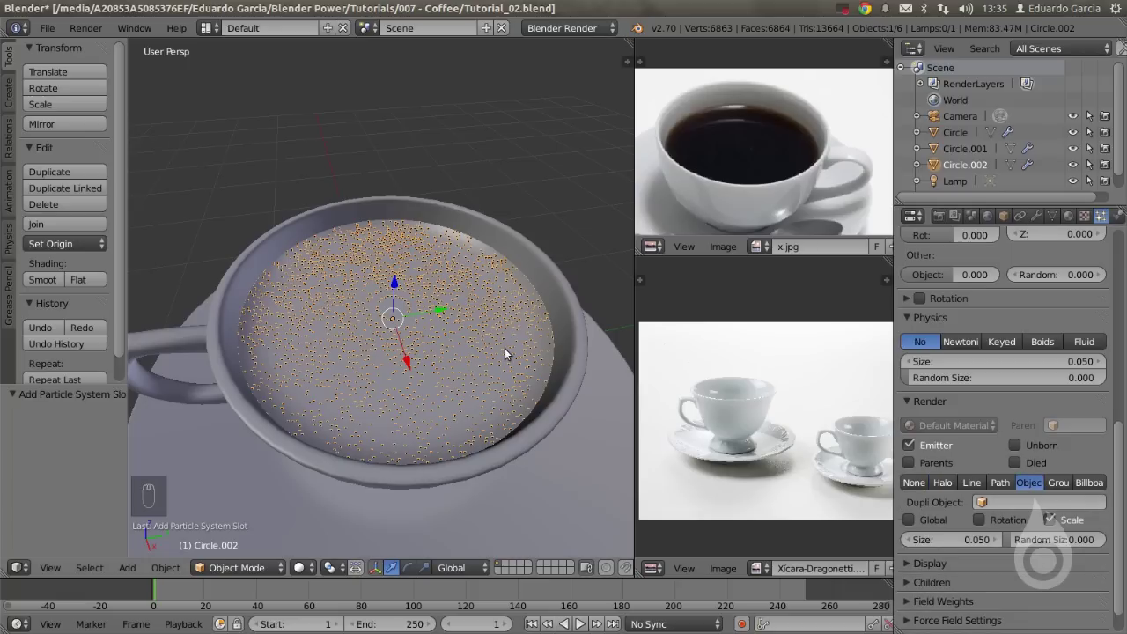
Select the sphere beside the saucer and rename it Bolha.
scroll(505, 348, down, 6)
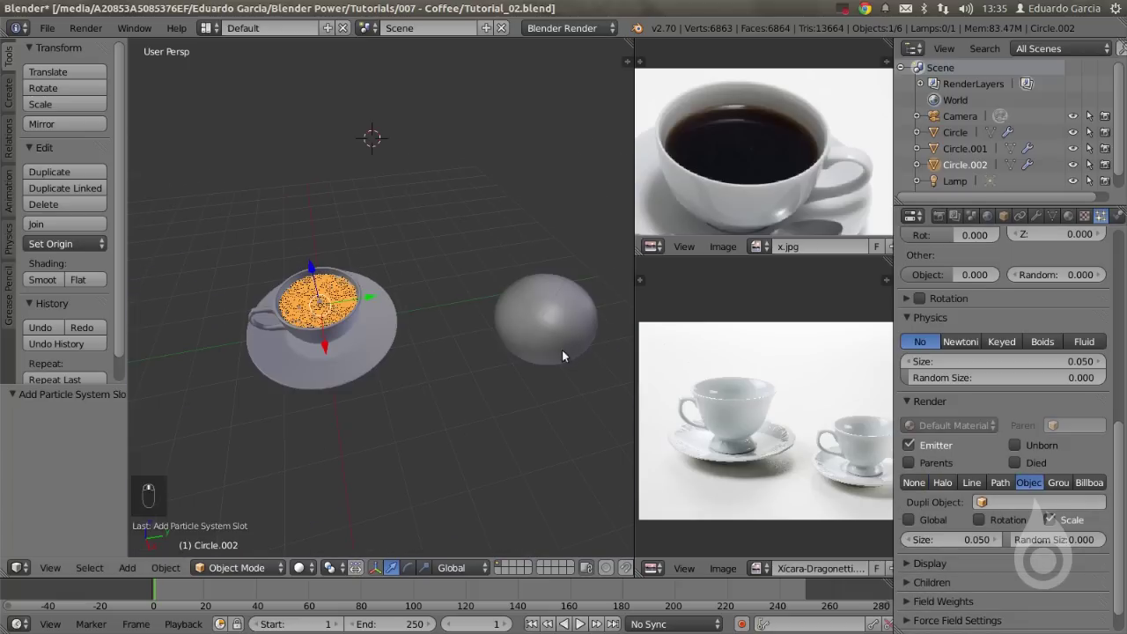
right_click(570, 346)
key(n)
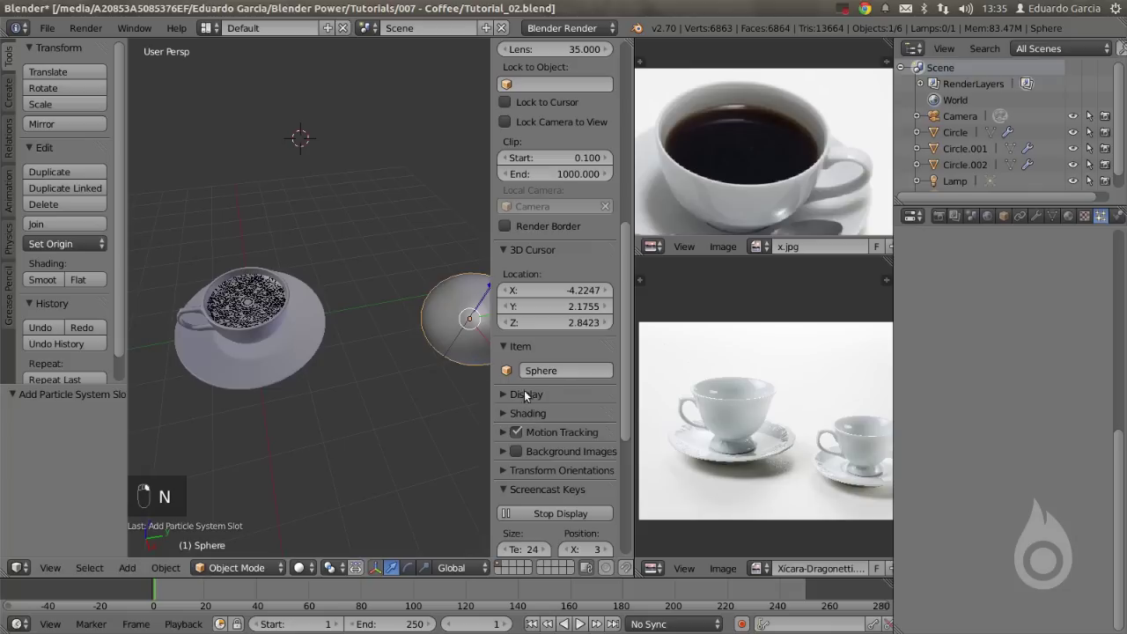
text(B)
key(Return)
key(n)
Assign Bolha as the dupli object of the coffee surface's particles and check the bubbles up close.
scroll(317, 359, up, 2)
shift+middle_drag(304, 347, 350, 353)
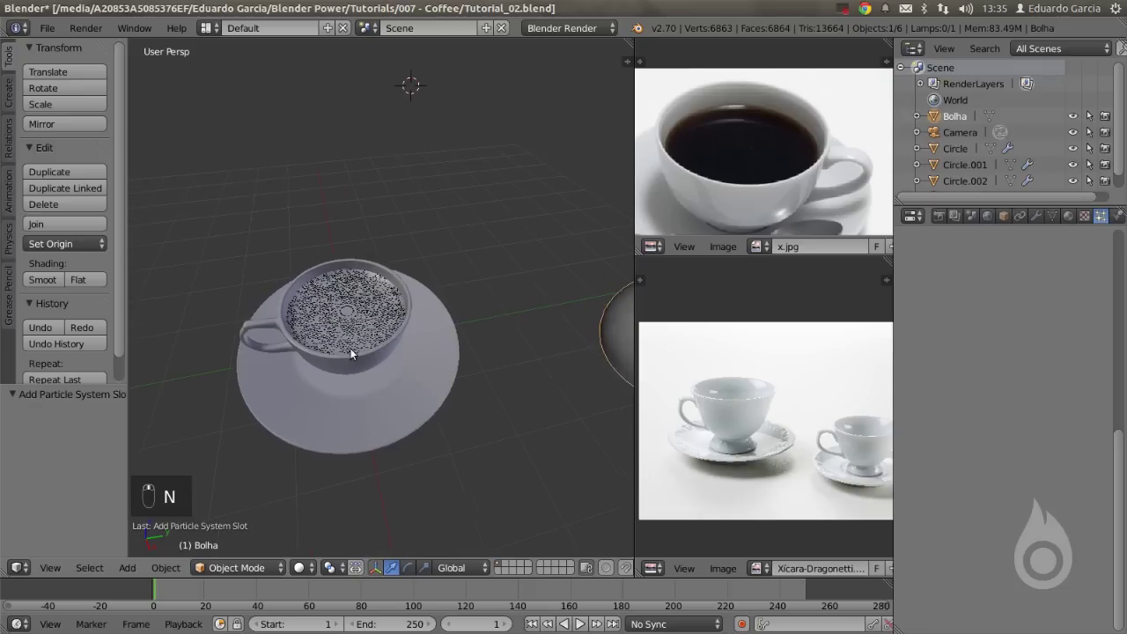
right_click(351, 353)
click(1039, 501)
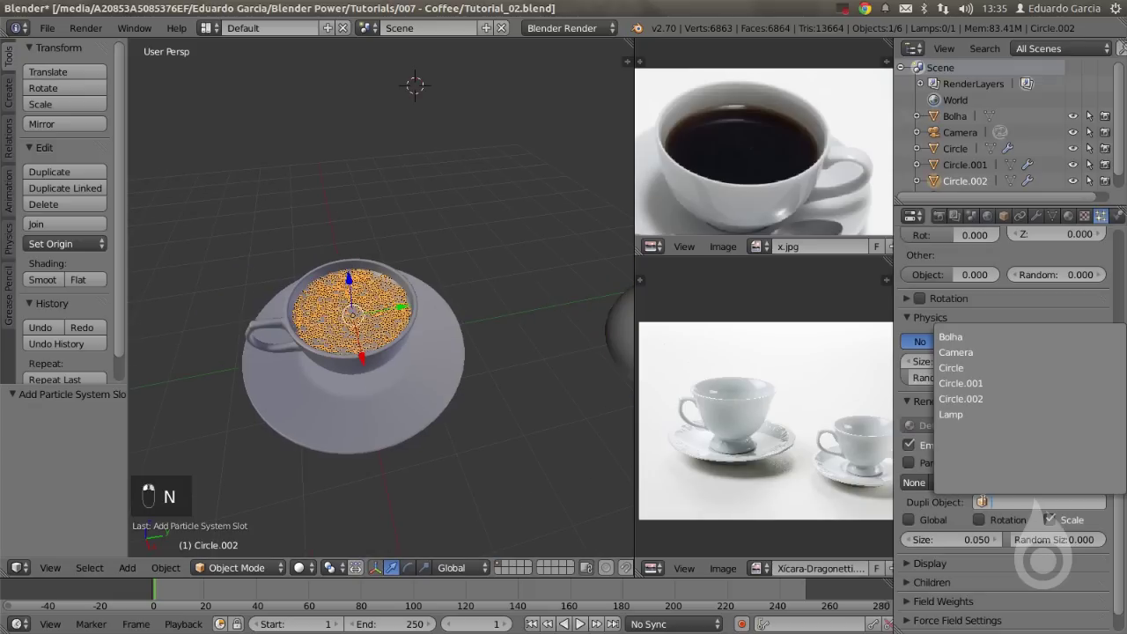
click(953, 337)
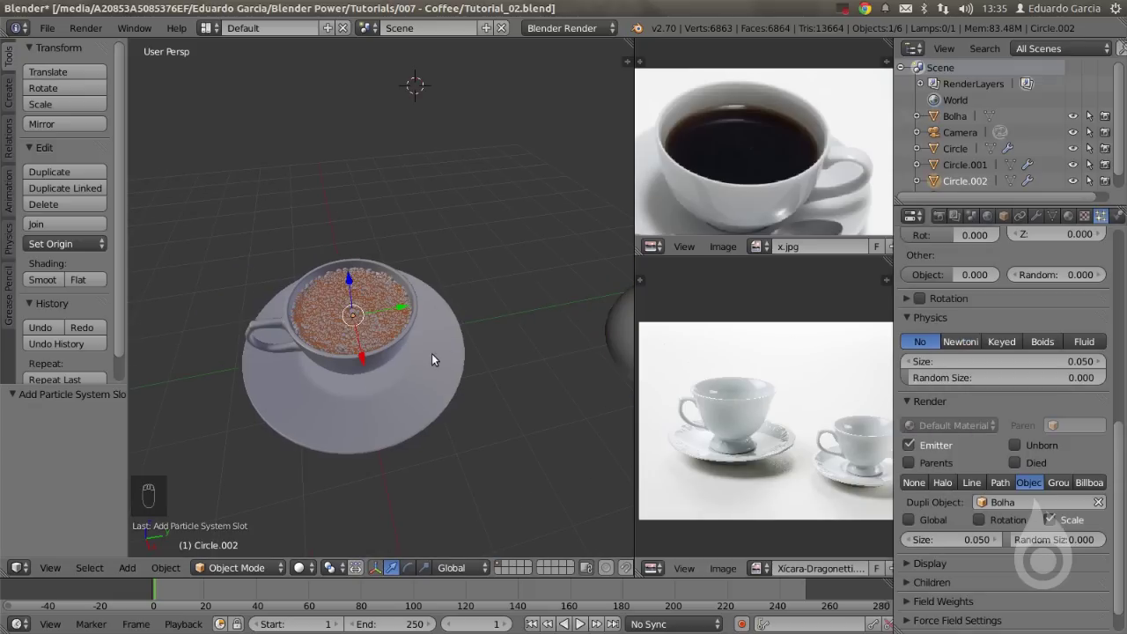
scroll(349, 353, up, 5)
middle_drag(339, 354, 431, 330)
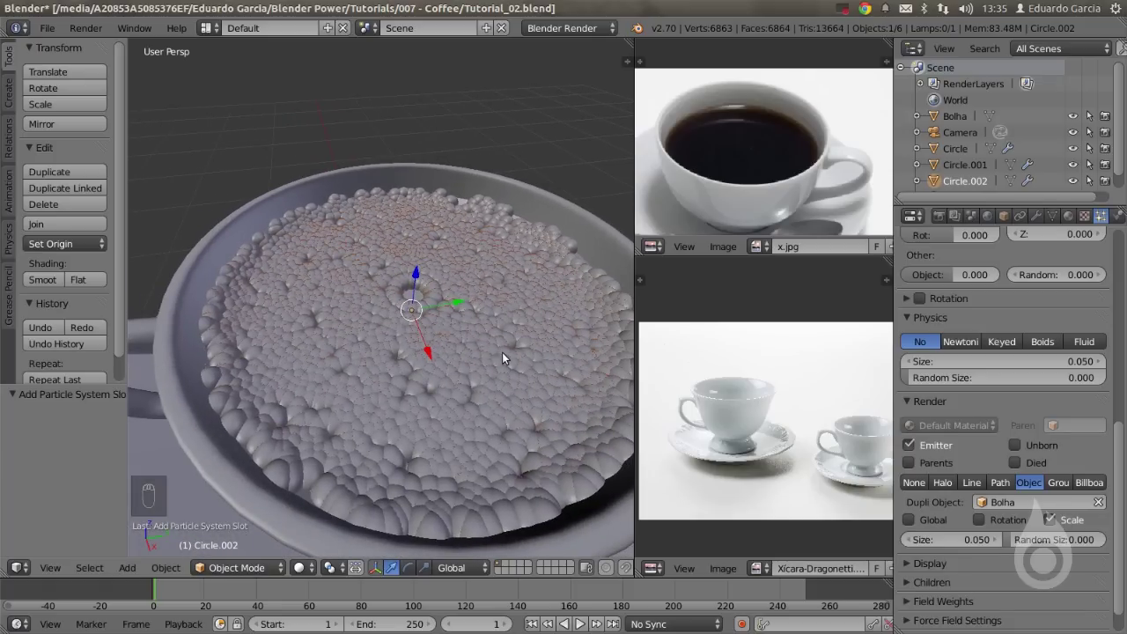
scroll(499, 352, down, 5)
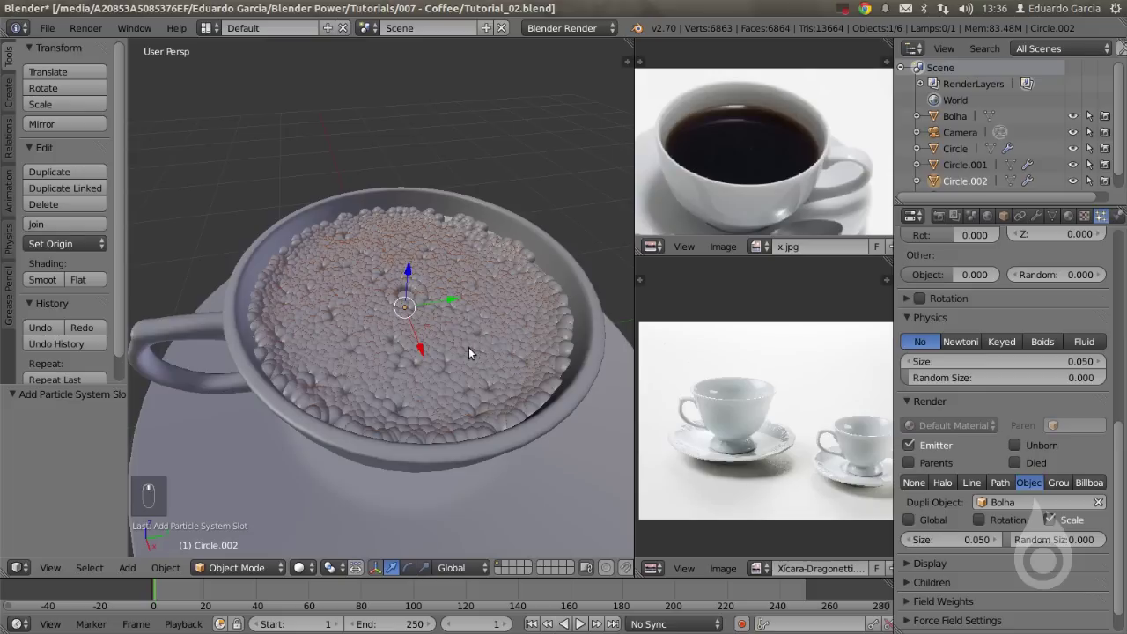
Scale the Bolha sphere down to about 0.328 of its size to shrink the bubbles.
scroll(475, 339, down, 6)
shift+middle_drag(465, 344, 389, 362)
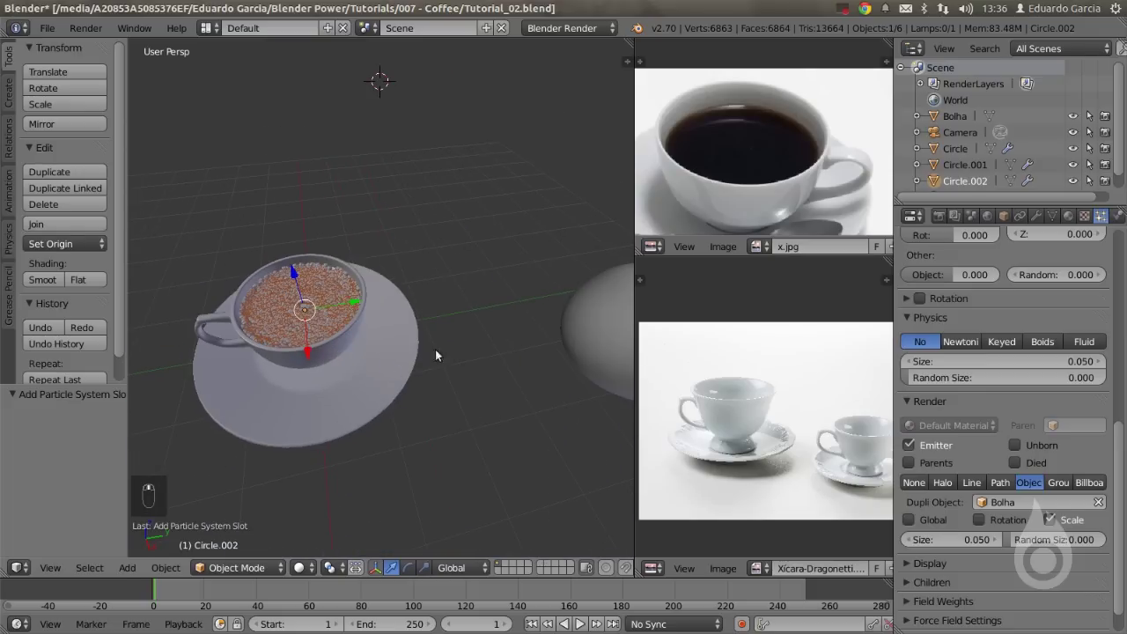
right_click(592, 320)
scroll(424, 335, up, 2)
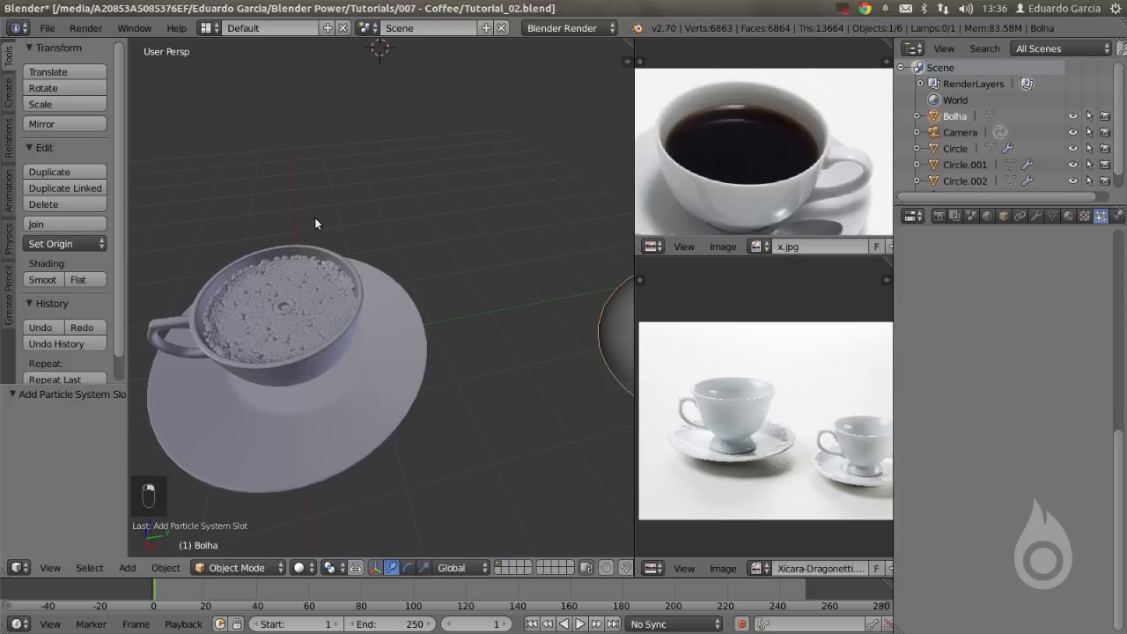
key(s)
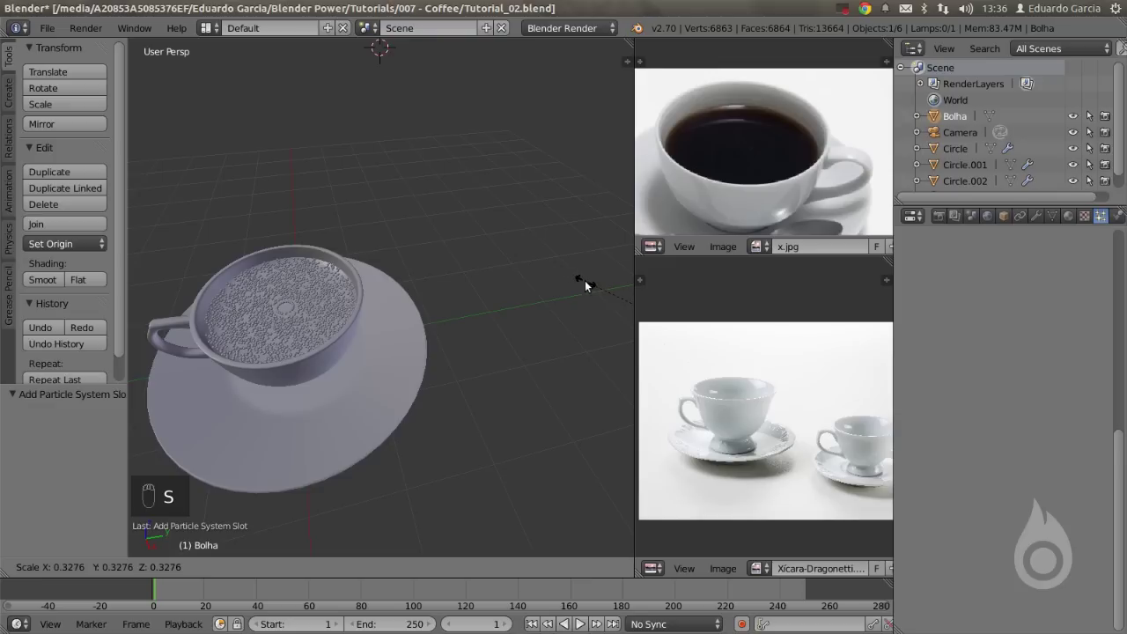
click(586, 276)
Reselect the coffee surface and switch its particle distribution from Jittered to Random.
scroll(308, 313, up, 4)
shift+middle_drag(307, 312, 448, 348)
right_click(448, 351)
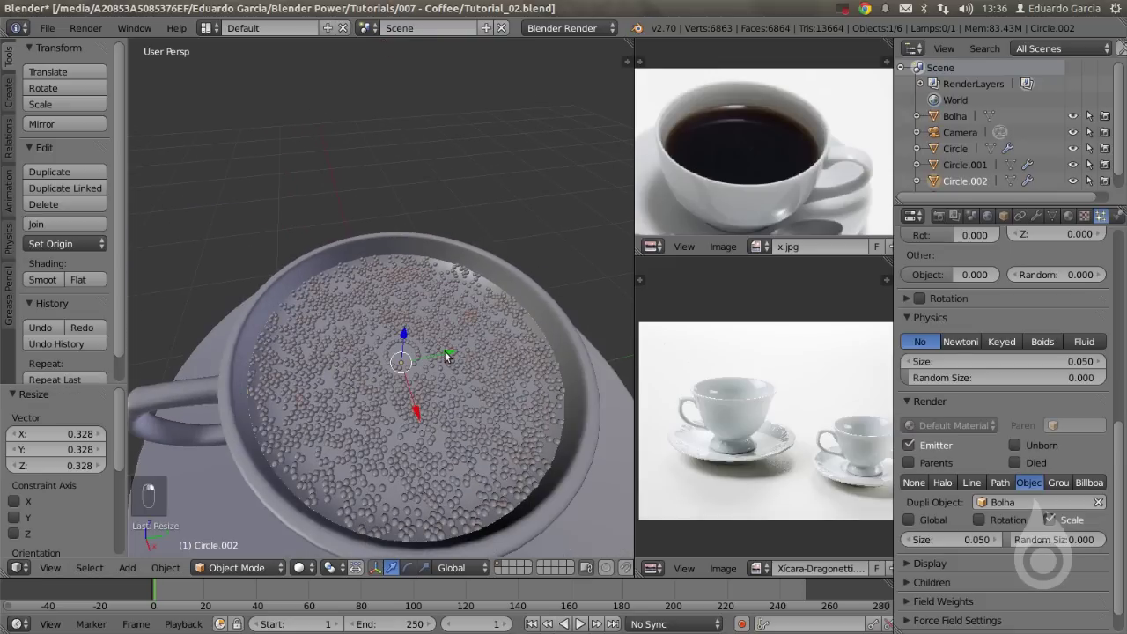
drag(1120, 479, 1124, 372)
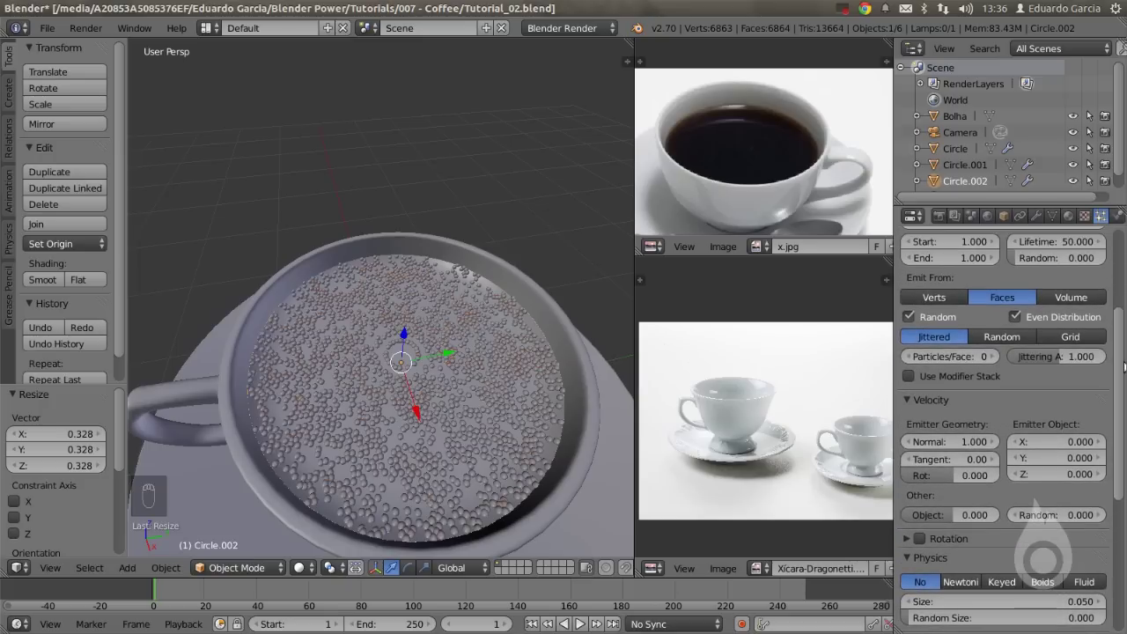
click(1003, 341)
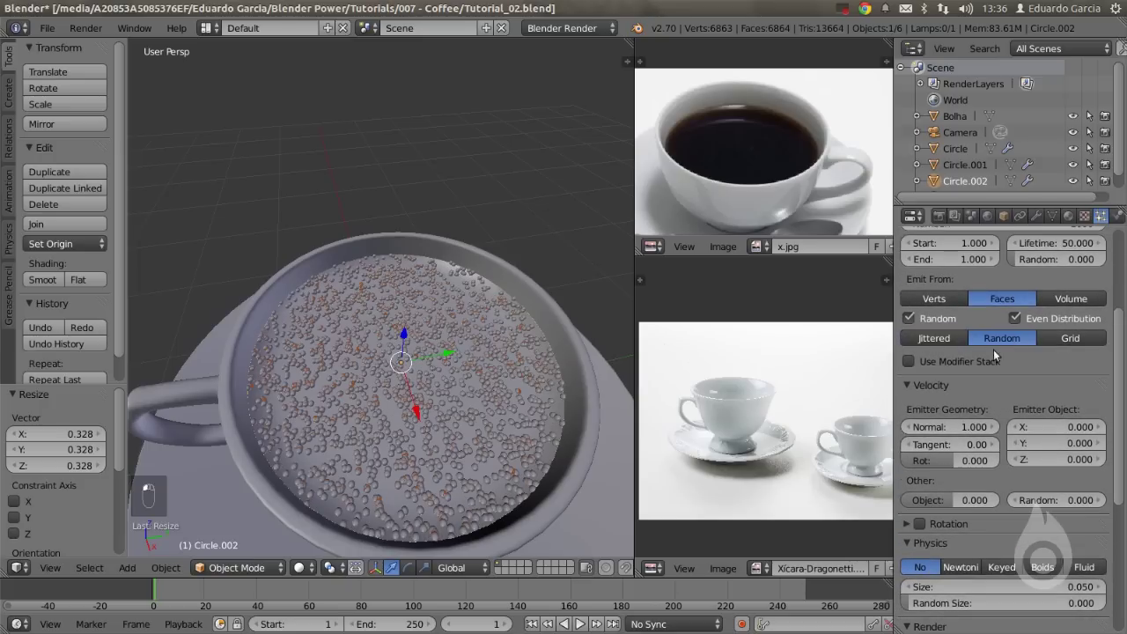
scroll(934, 275, up, 3)
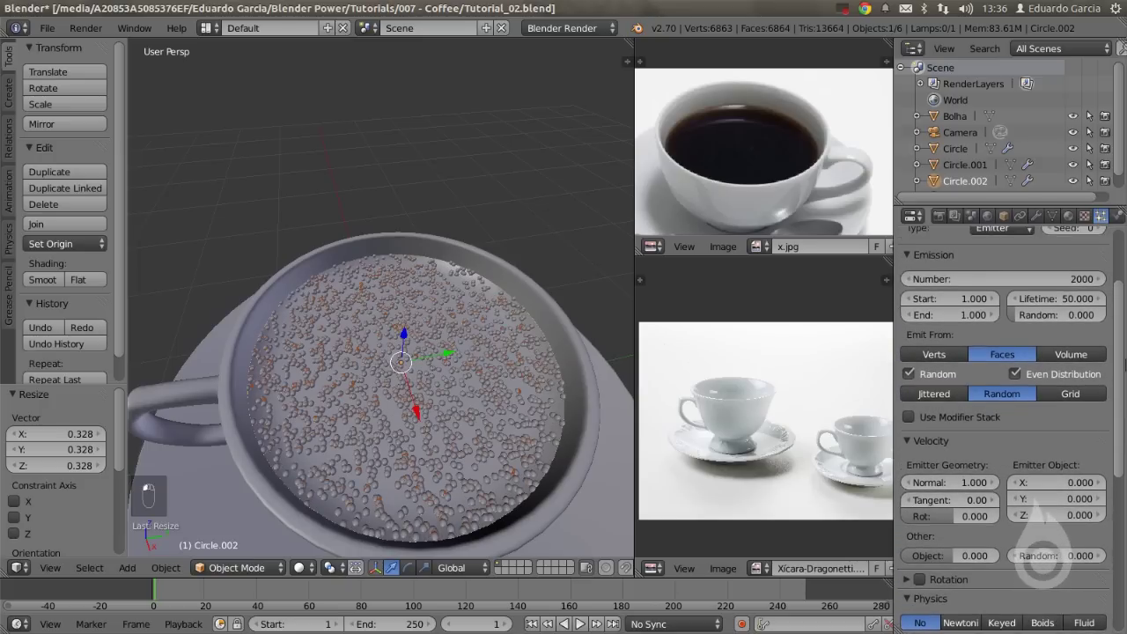
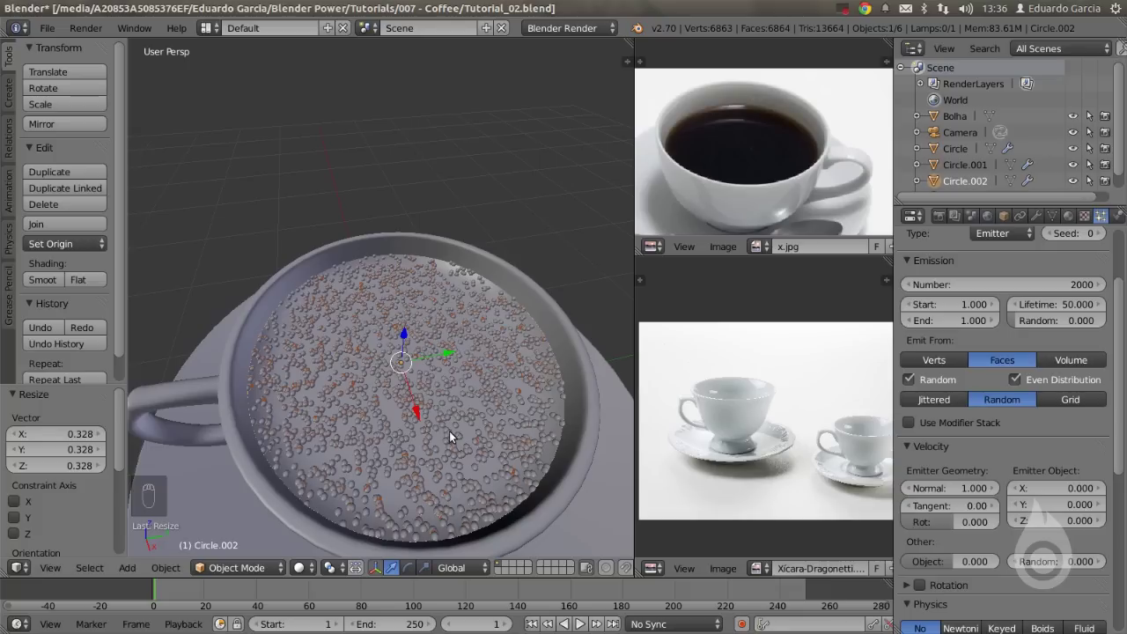
Hide the coffee surface's bubbles by setting the particle render type to None.
drag(1122, 349, 1124, 493)
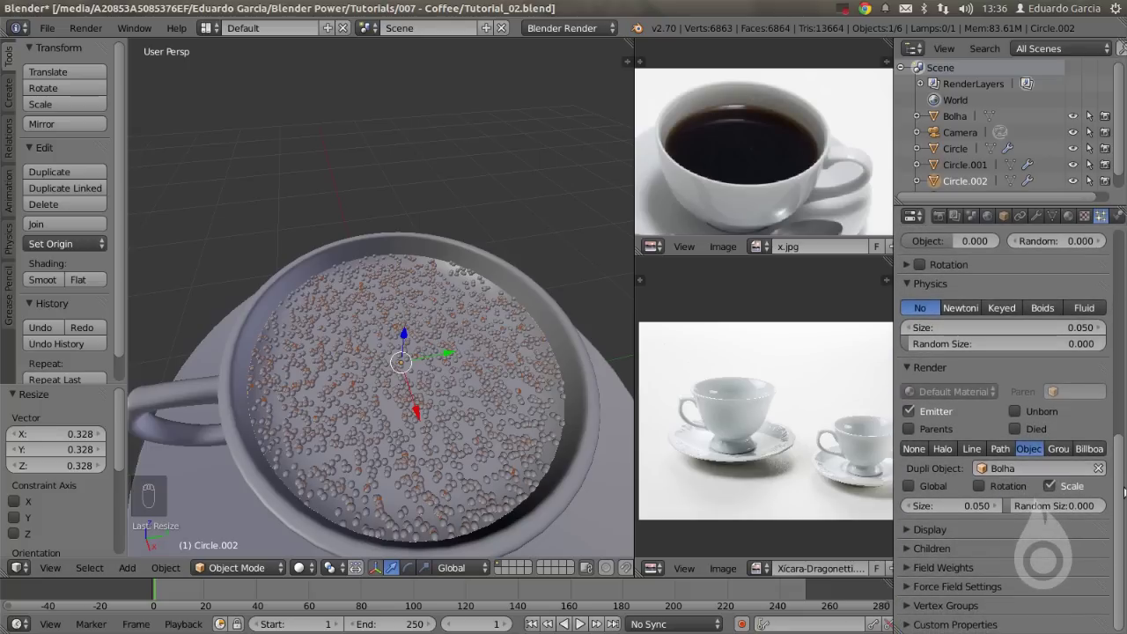
click(913, 449)
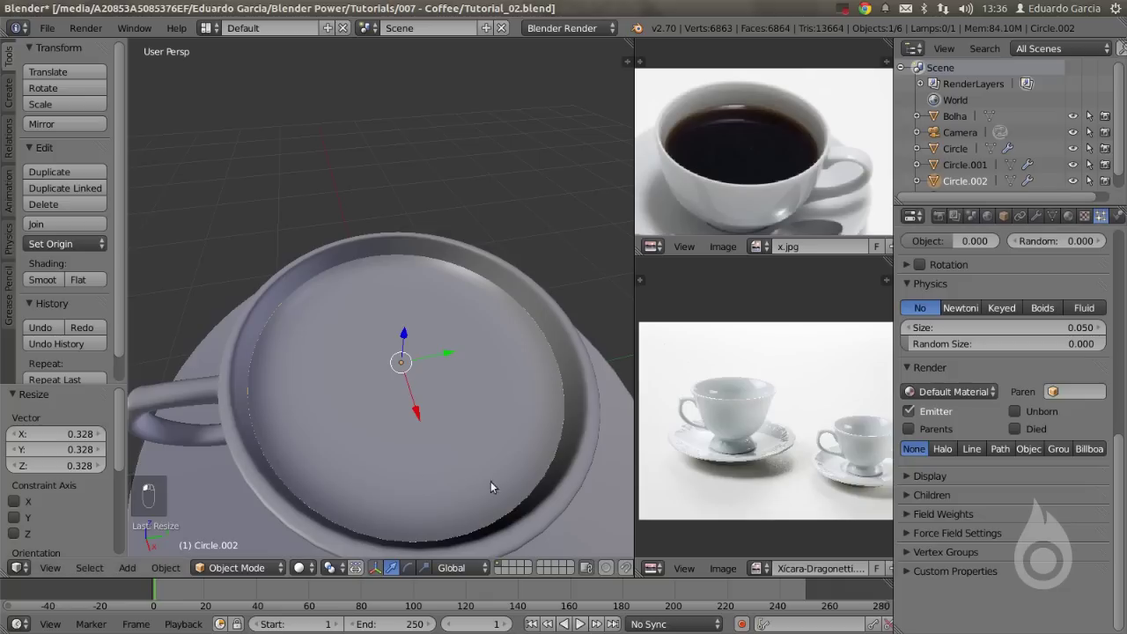
middle_drag(460, 419, 472, 379)
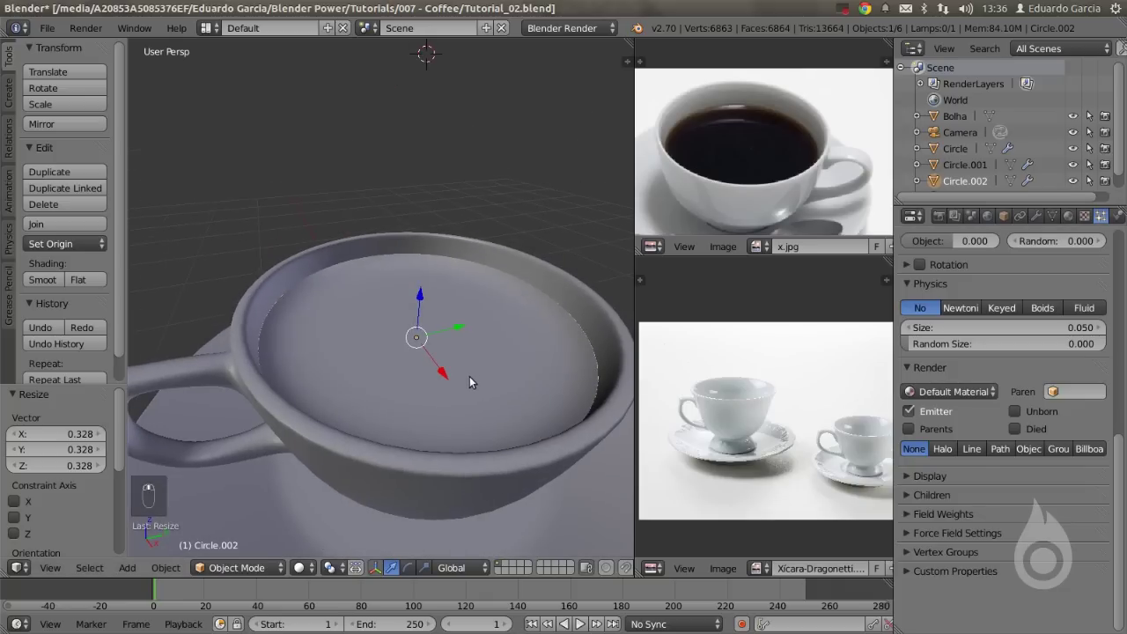
Add a vertex group to the coffee surface's mesh and name it Bolhas.
click(1051, 215)
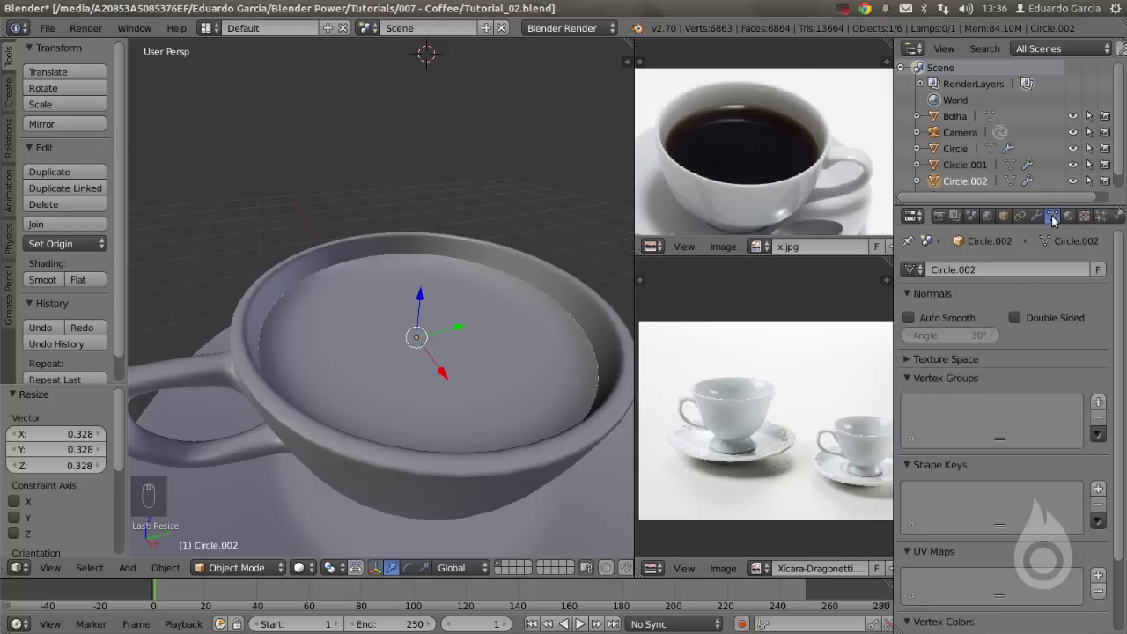
click(1097, 402)
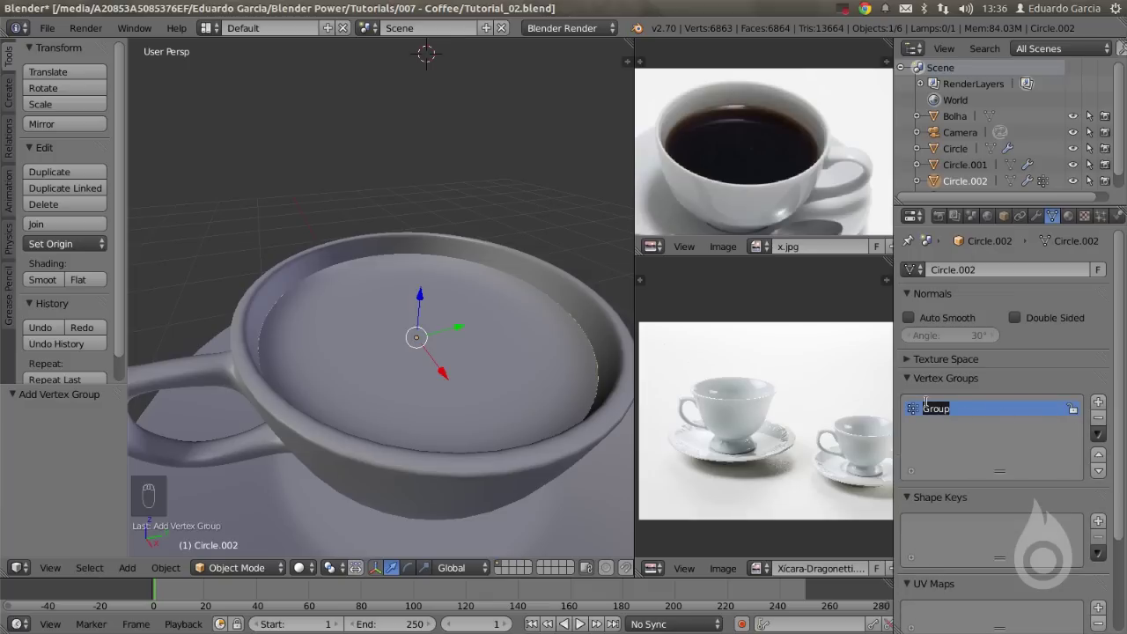
key(BackSpace)
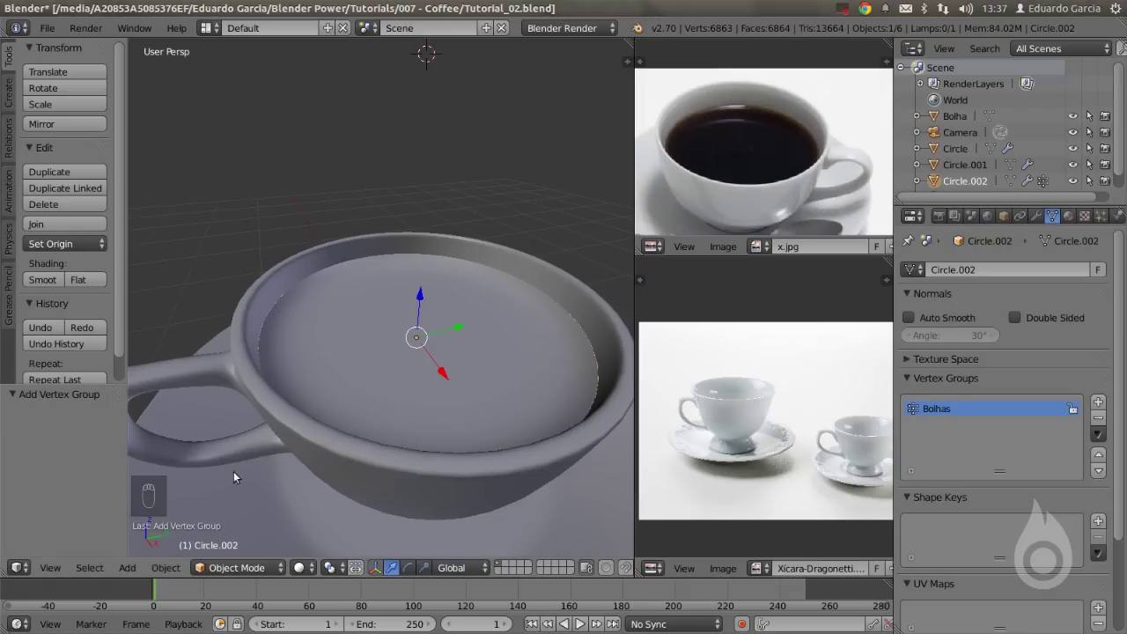
Enter Weight Paint mode and paint the coffee surface's full outer rim at weight 1.000 with a 35 px brush.
click(235, 567)
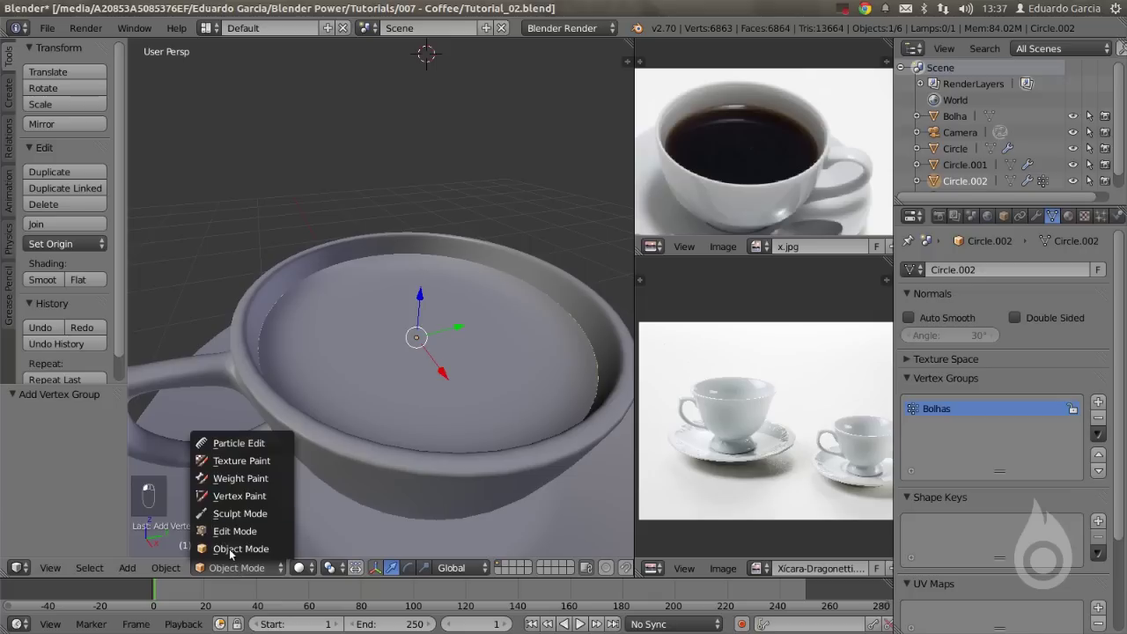
click(250, 484)
mouse_move(327, 307)
middle_down()
mouse_move(317, 344)
mouse_move(331, 360)
mouse_move(403, 329)
mouse_move(281, 340)
middle_up()
mouse_move(282, 340)
mouse_down()
mouse_move(280, 443)
mouse_move(361, 523)
mouse_move(460, 539)
mouse_move(517, 526)
mouse_move(576, 447)
mouse_move(569, 338)
mouse_move(543, 307)
mouse_move(460, 275)
mouse_up()
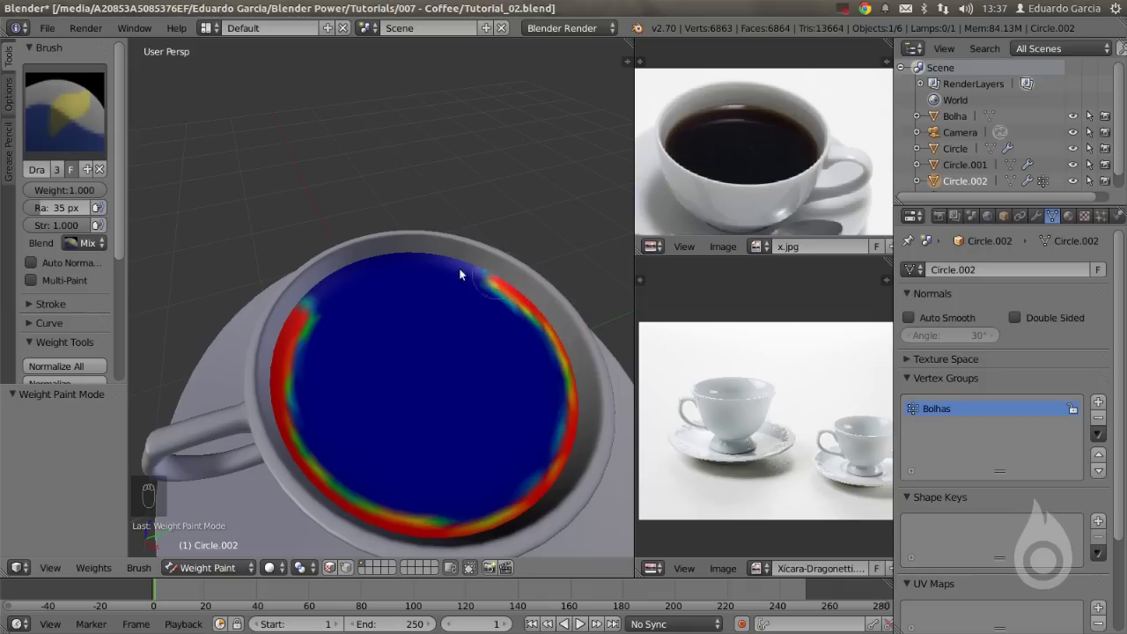
mouse_move(295, 315)
mouse_down()
mouse_move(382, 258)
mouse_move(502, 264)
mouse_up()
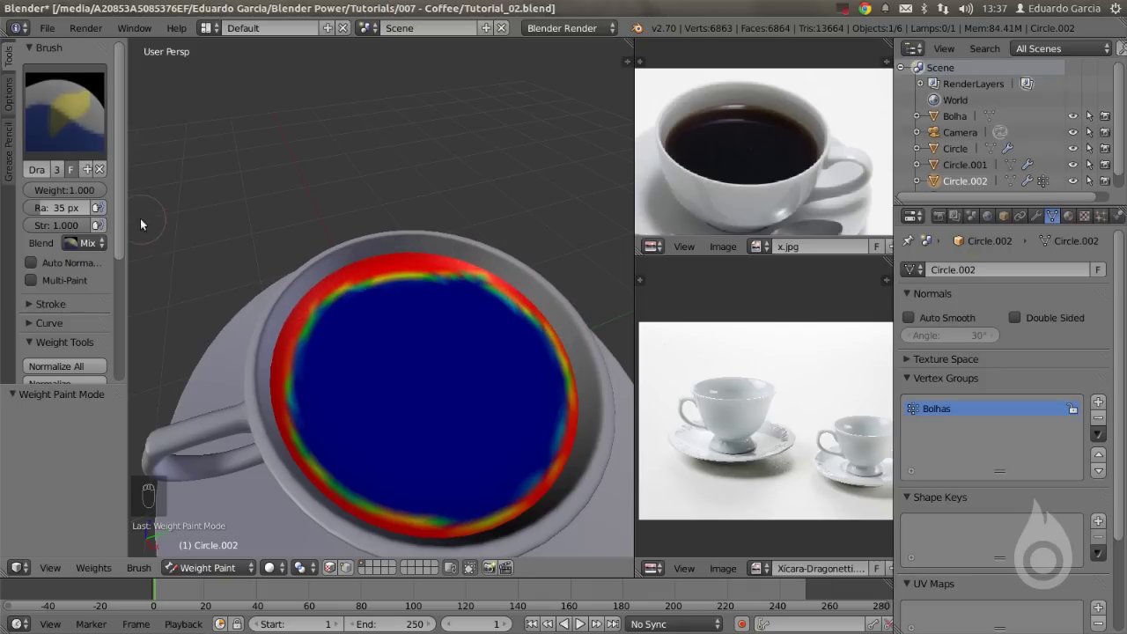
Paint a softer band inward from the coffee rim with a 73 px brush at 0.519 strength, plus a heavier patch near the handle.
drag(128, 263, 164, 263)
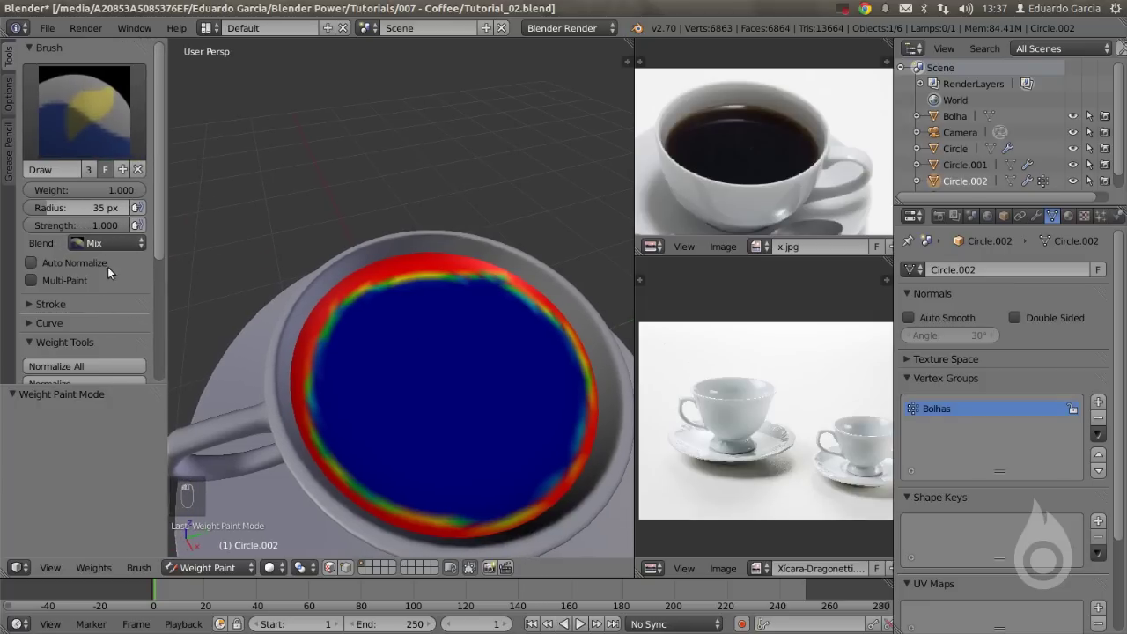
mouse_move(88, 225)
mouse_down()
mouse_move(48, 225)
mouse_move(89, 206)
mouse_up()
mouse_move(318, 307)
mouse_down()
mouse_move(331, 323)
mouse_move(300, 354)
mouse_move(303, 410)
mouse_move(331, 471)
mouse_move(404, 506)
mouse_move(512, 517)
mouse_move(594, 473)
mouse_move(610, 389)
mouse_move(564, 301)
mouse_move(409, 247)
mouse_move(335, 268)
mouse_up()
scroll(331, 268, down, 4)
scroll(331, 269, up, 5)
mouse_move(325, 338)
mouse_down()
mouse_move(360, 347)
mouse_move(300, 329)
mouse_up()
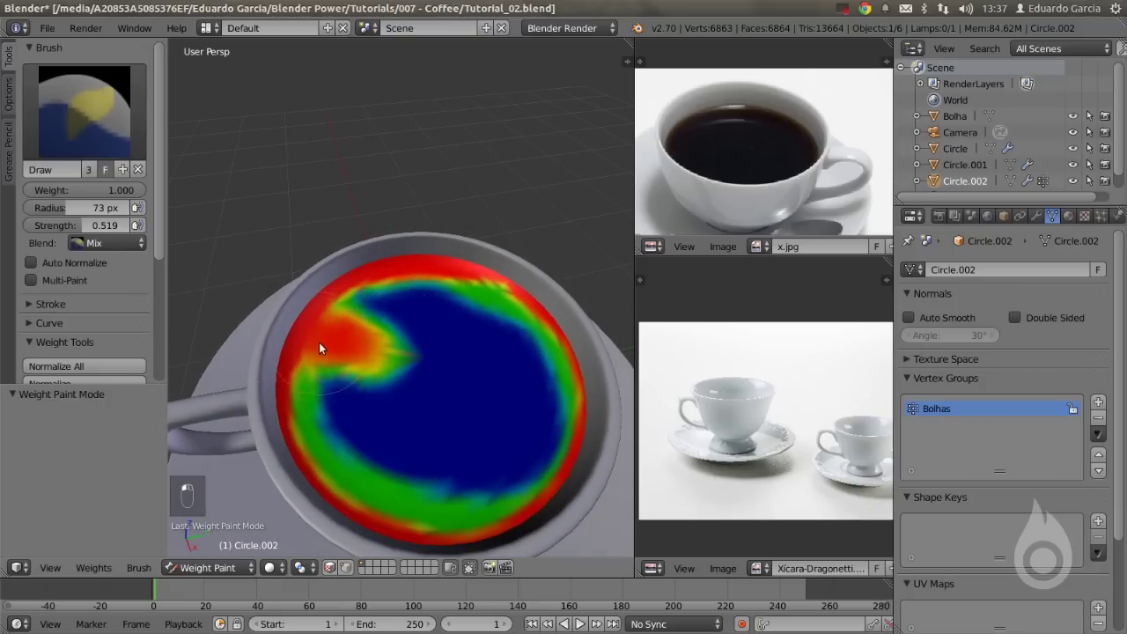
mouse_move(297, 375)
mouse_down()
mouse_move(296, 402)
mouse_move(311, 357)
mouse_up()
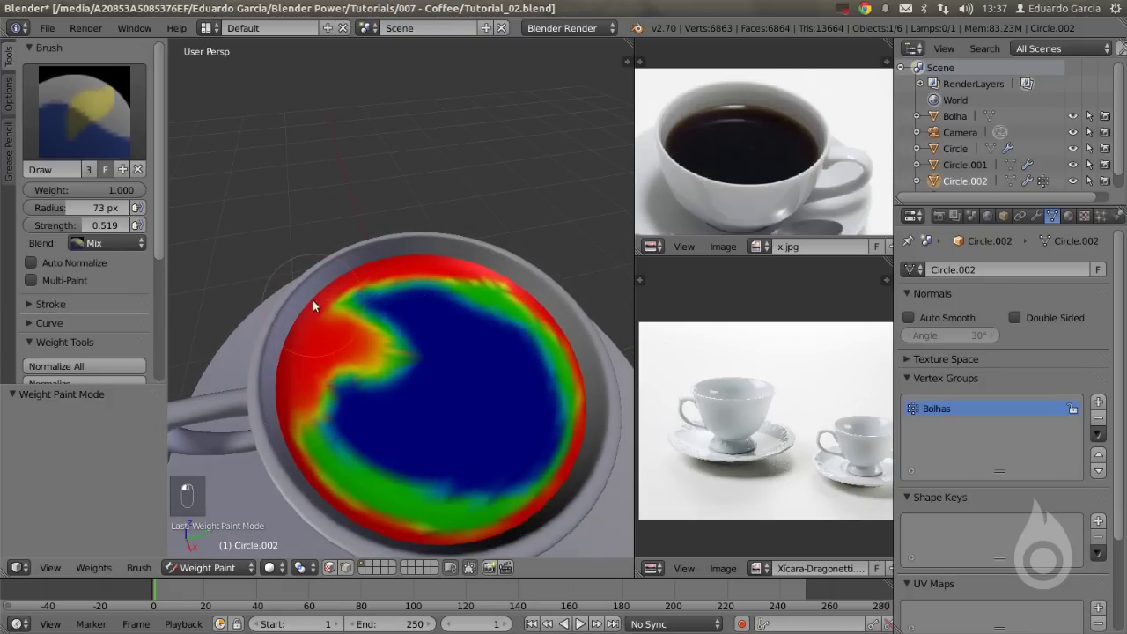
Build up more weight along the coffee rim on the side opposite the handle.
mouse_move(353, 320)
middle_down()
mouse_move(399, 305)
mouse_move(333, 315)
mouse_move(351, 375)
mouse_move(604, 366)
middle_up()
mouse_move(602, 382)
mouse_down()
mouse_move(579, 382)
mouse_move(563, 331)
mouse_move(490, 260)
mouse_move(506, 279)
mouse_up()
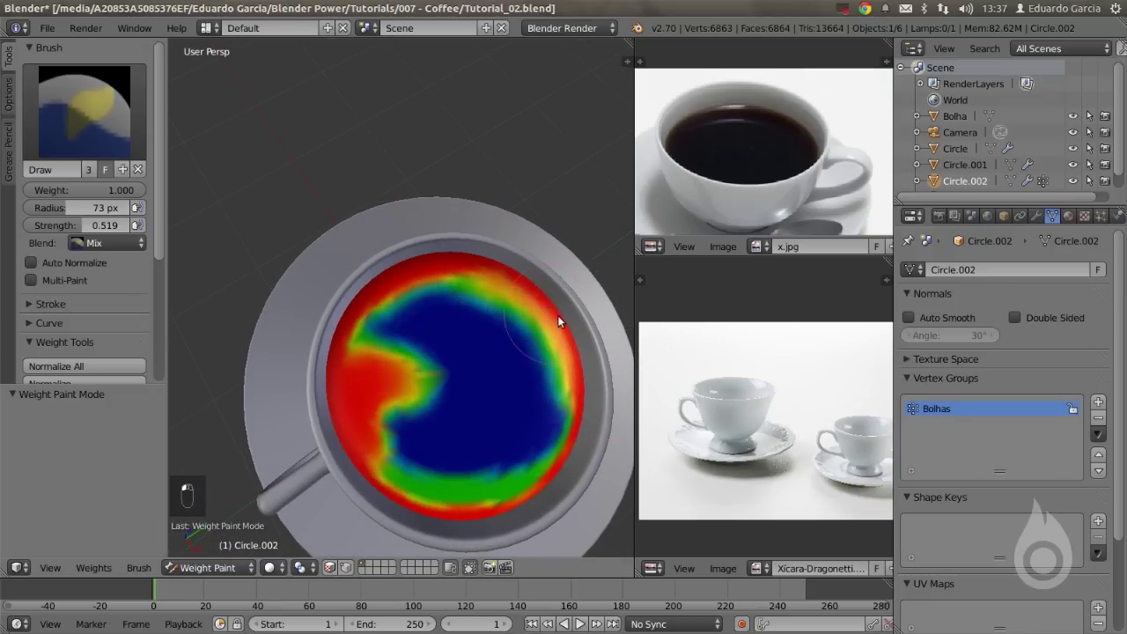
scroll(396, 323, down, 3)
mouse_move(394, 322)
middle_down()
mouse_move(387, 234)
mouse_move(357, 320)
mouse_move(272, 322)
mouse_move(395, 352)
mouse_move(417, 323)
middle_up()
scroll(417, 323, up, 2)
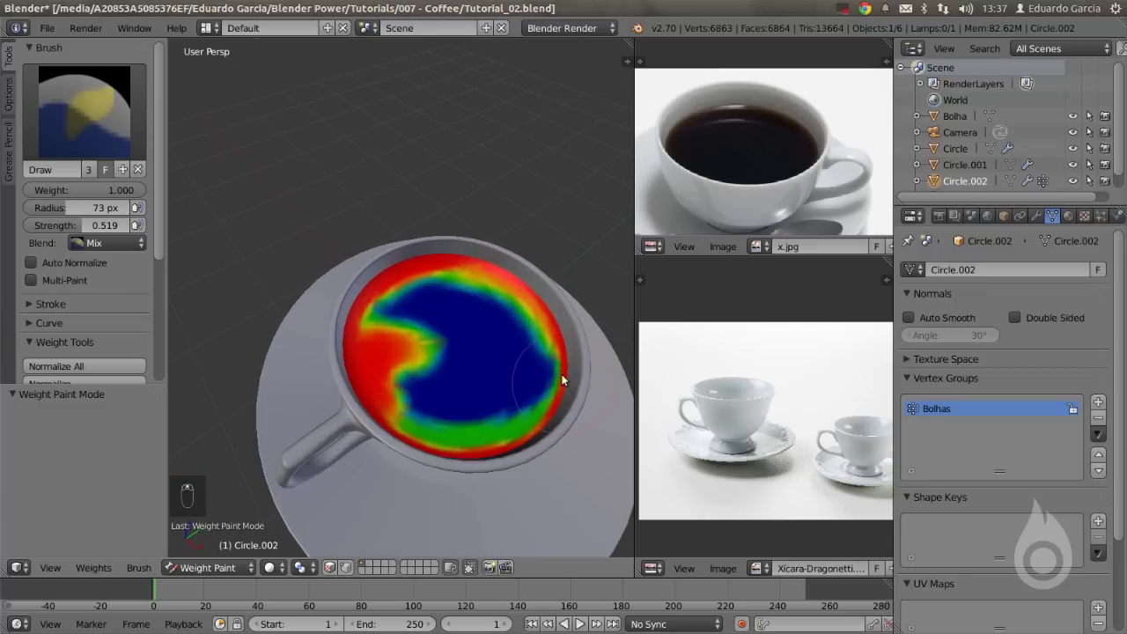
Return to Object Mode and set the coffee surface's particle render type back to Object.
click(209, 567)
click(198, 550)
middle_drag(542, 410, 520, 396)
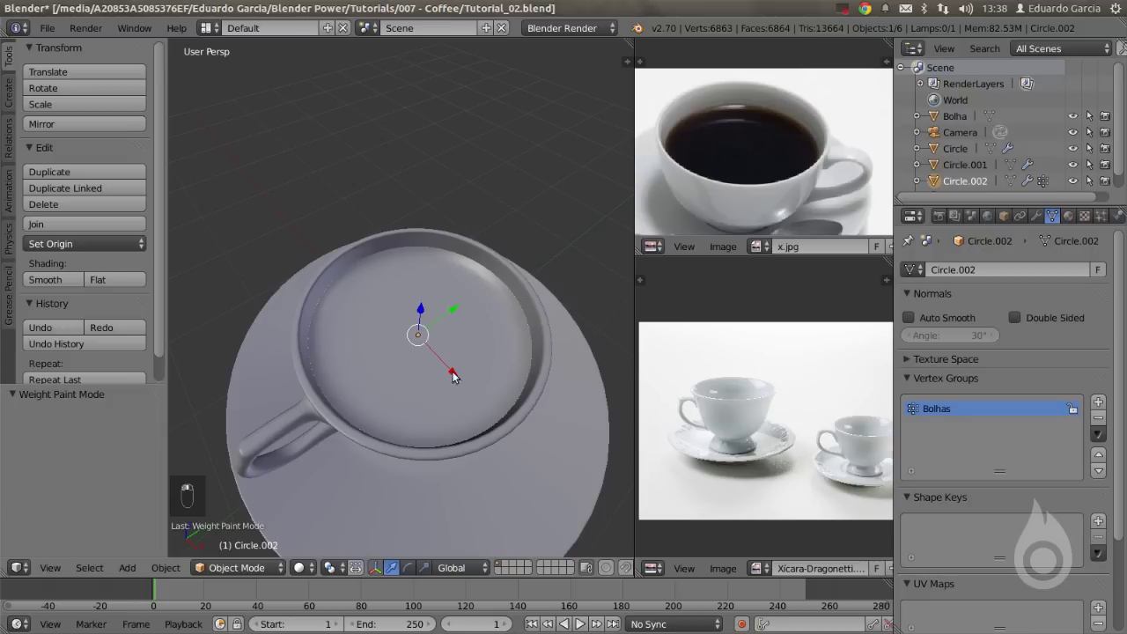
click(1100, 216)
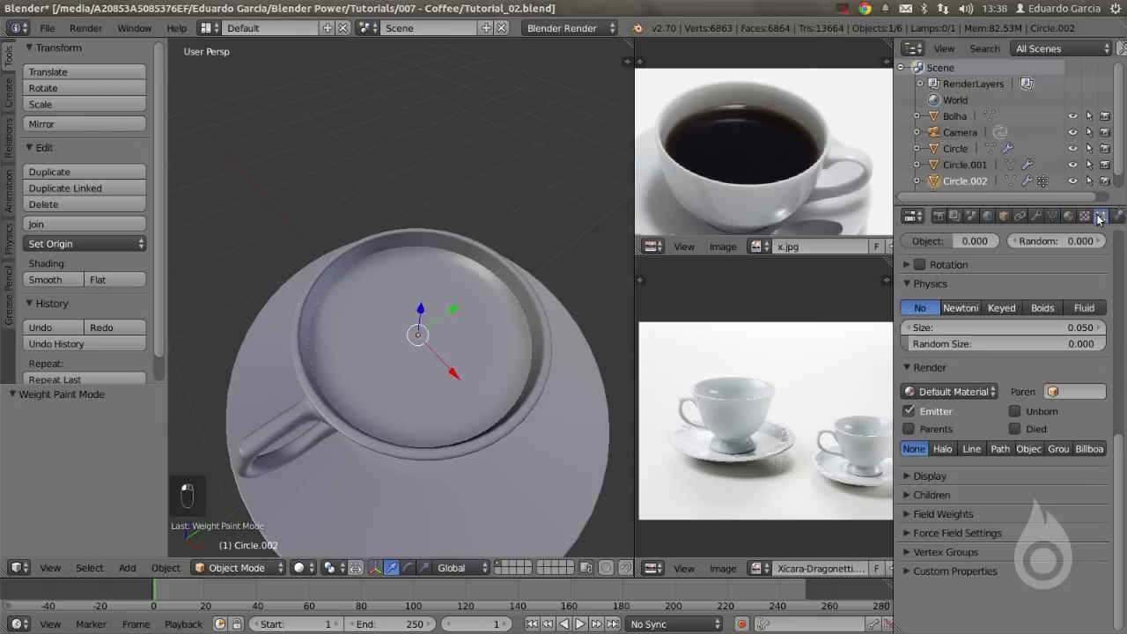
click(1028, 449)
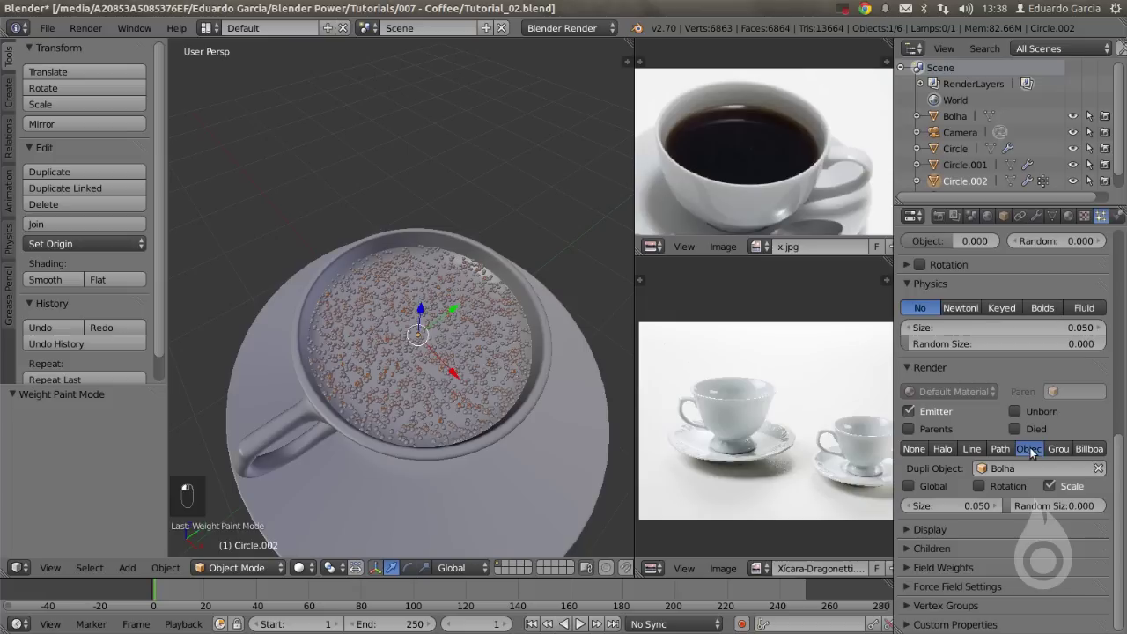
Assign the Bolhas vertex group to the particle system's Density and inspect the bubble distribution.
click(916, 605)
scroll(1004, 516, down, 5)
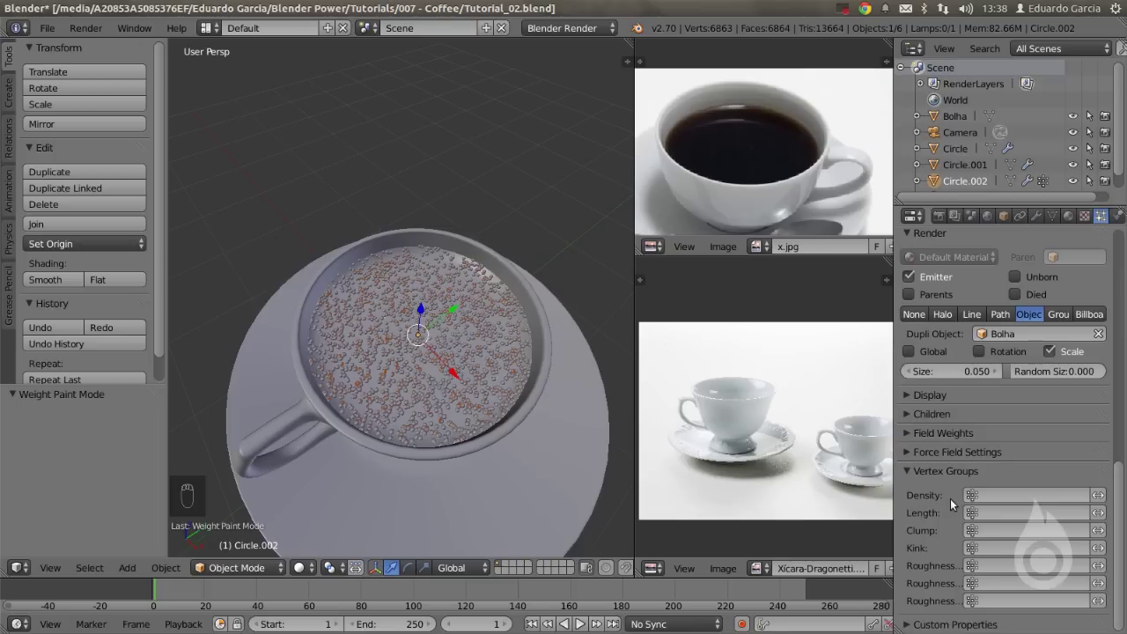
click(983, 494)
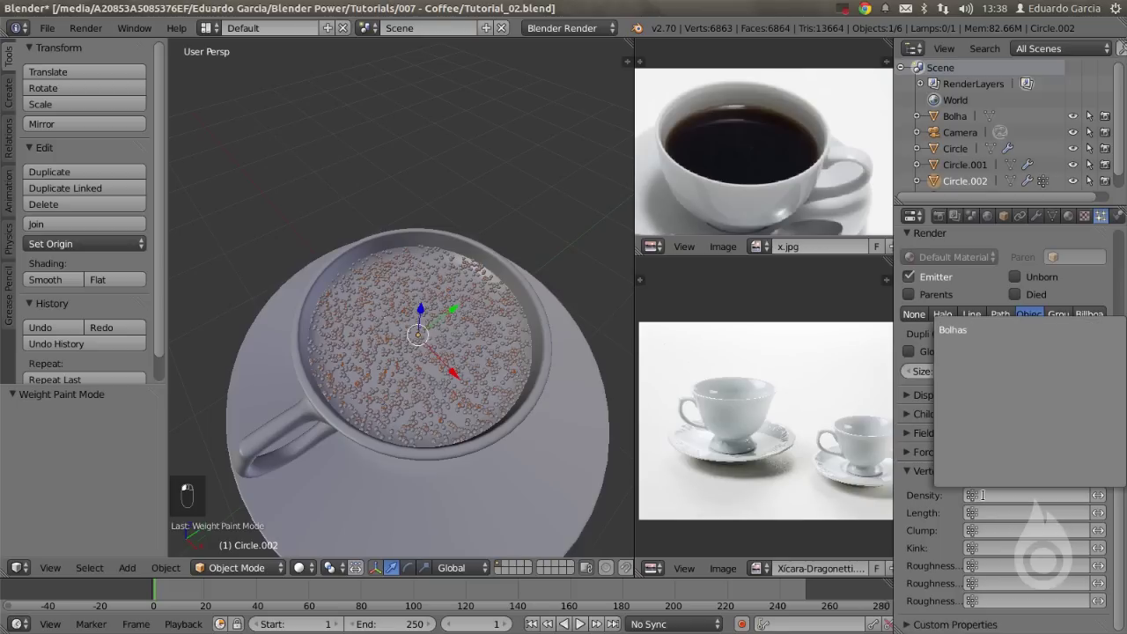
click(983, 330)
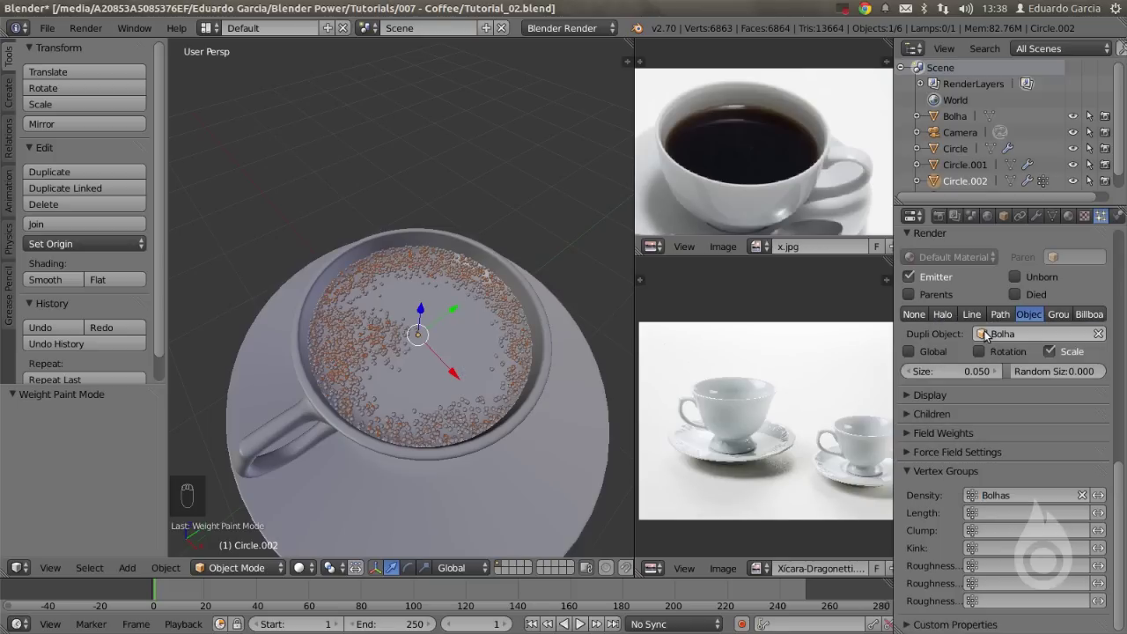
scroll(387, 291, up, 6)
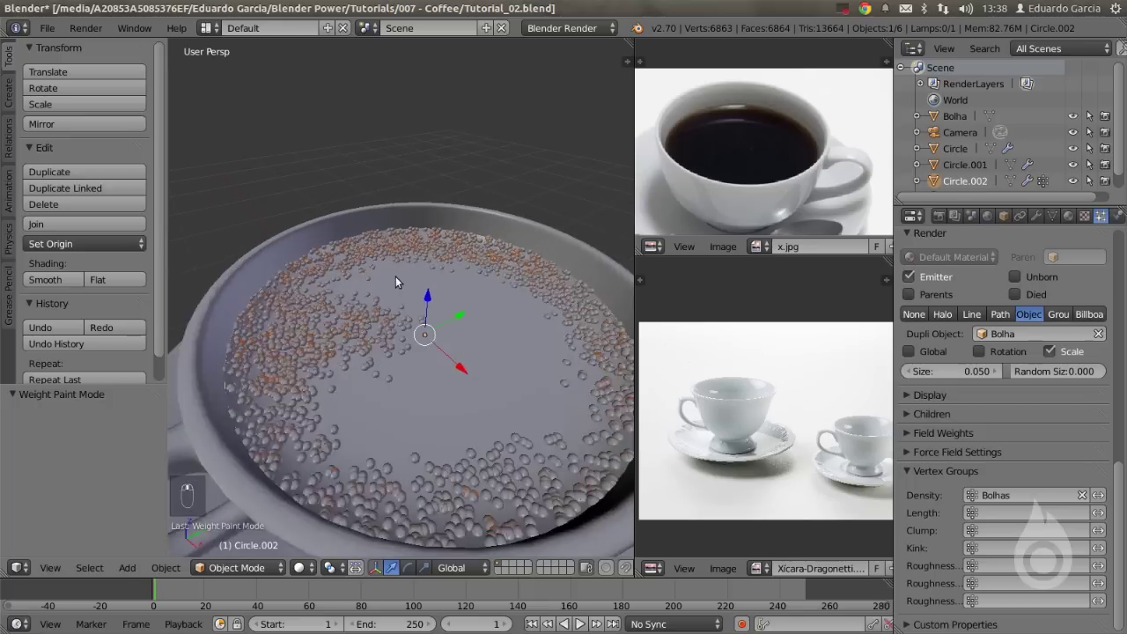
scroll(255, 283, down, 5)
middle_drag(339, 295, 362, 362)
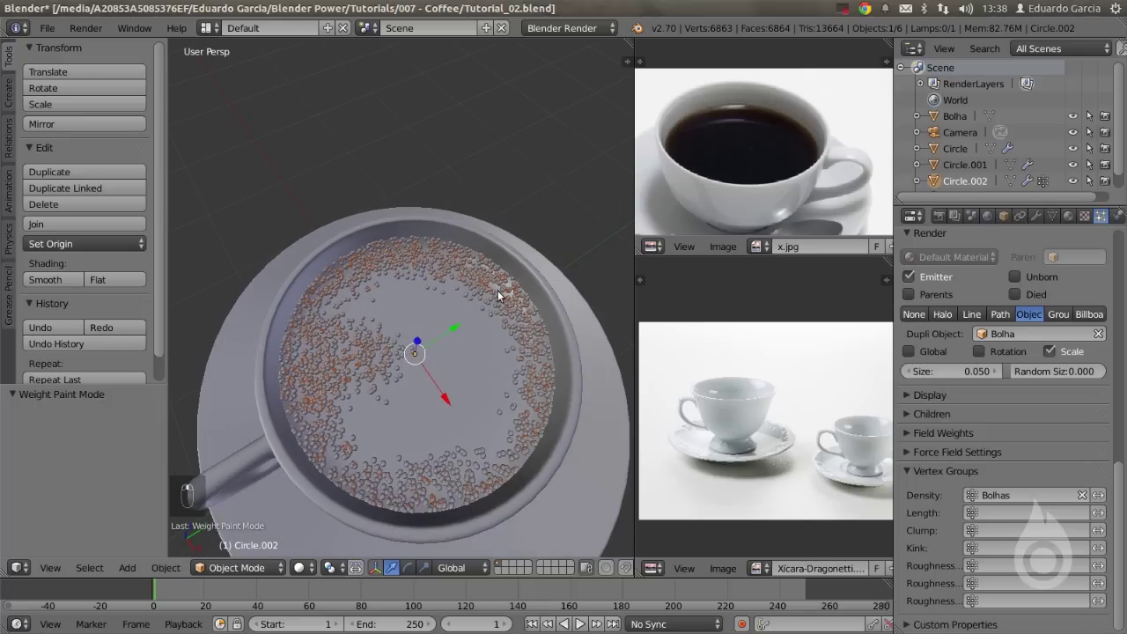
middle_drag(425, 349, 366, 363)
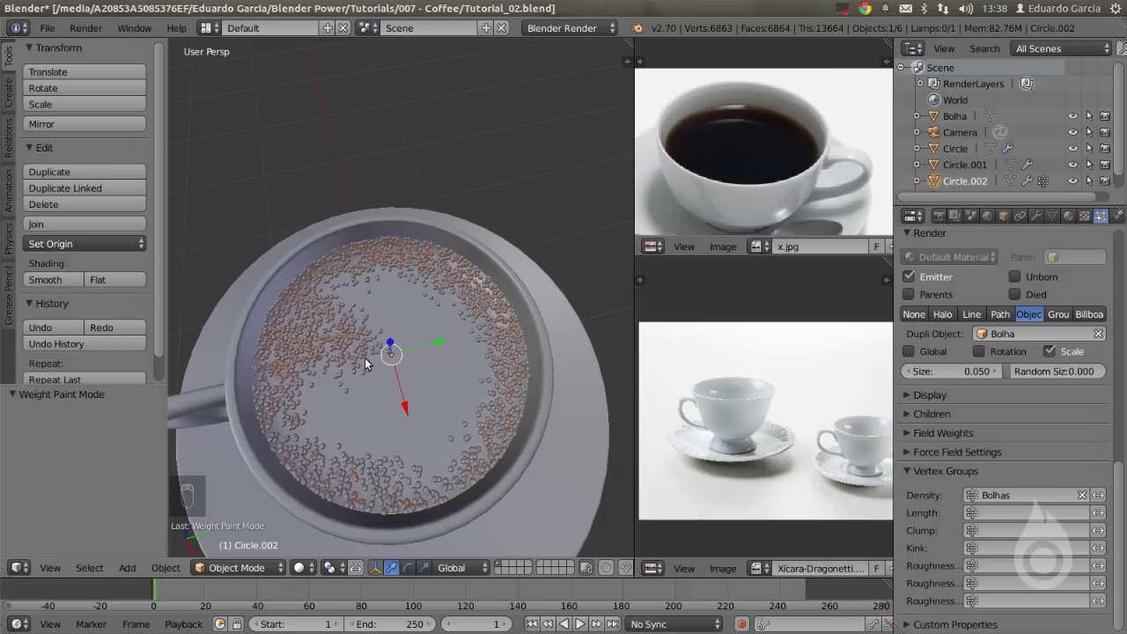
Set the coffee surface's particle emission number to 3000.
drag(1118, 528, 1109, 274)
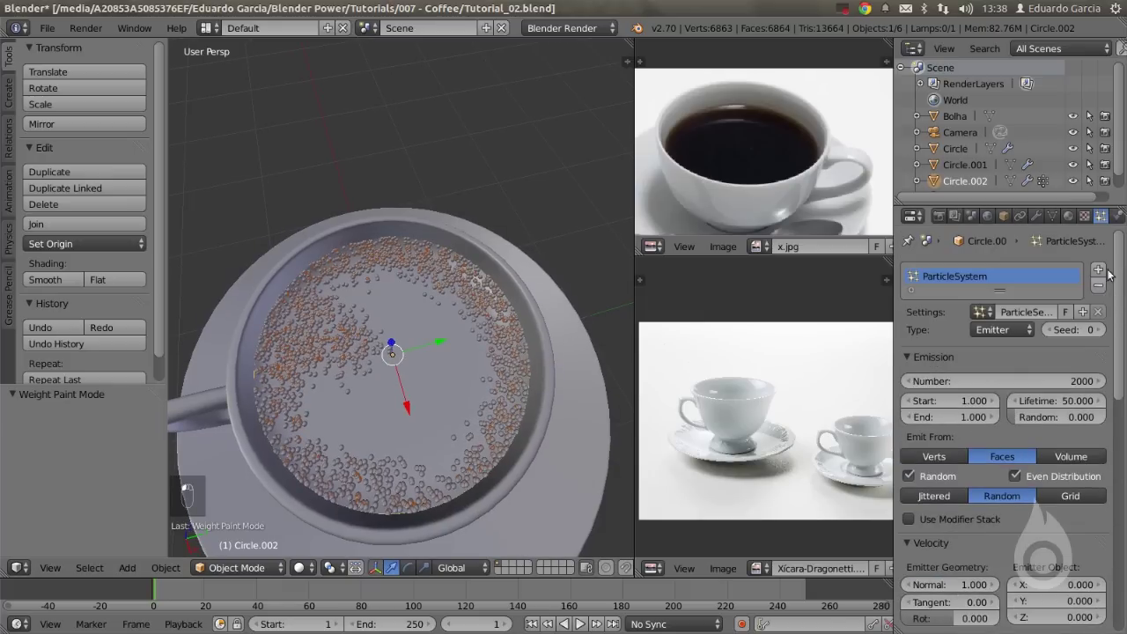
click(1024, 380)
text(3000)
key(Return)
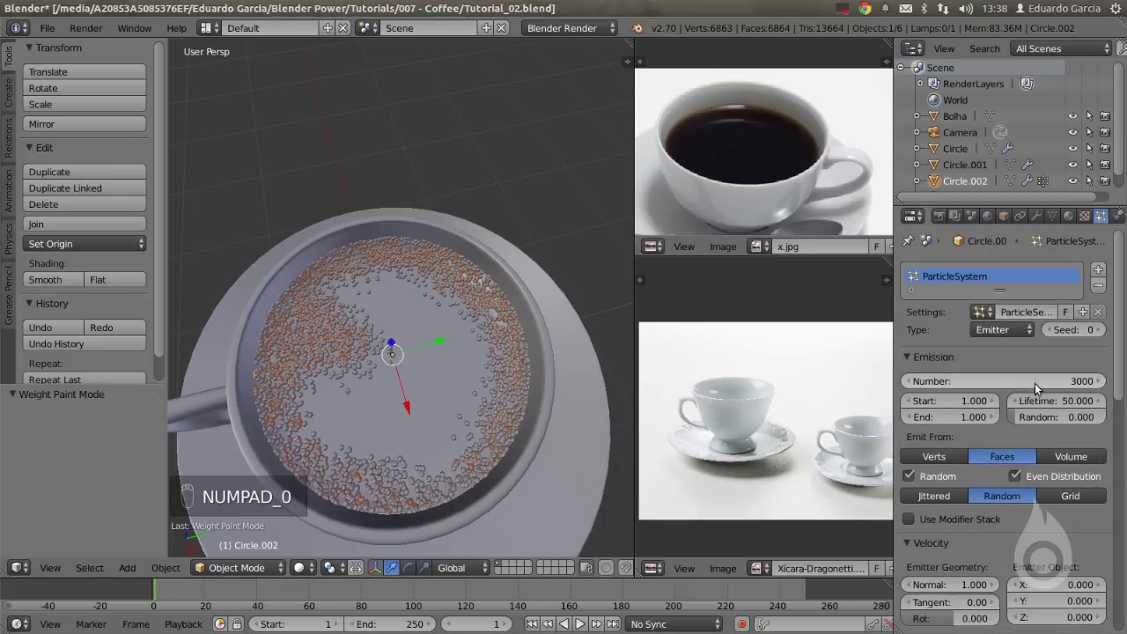
middle_drag(431, 380, 439, 284)
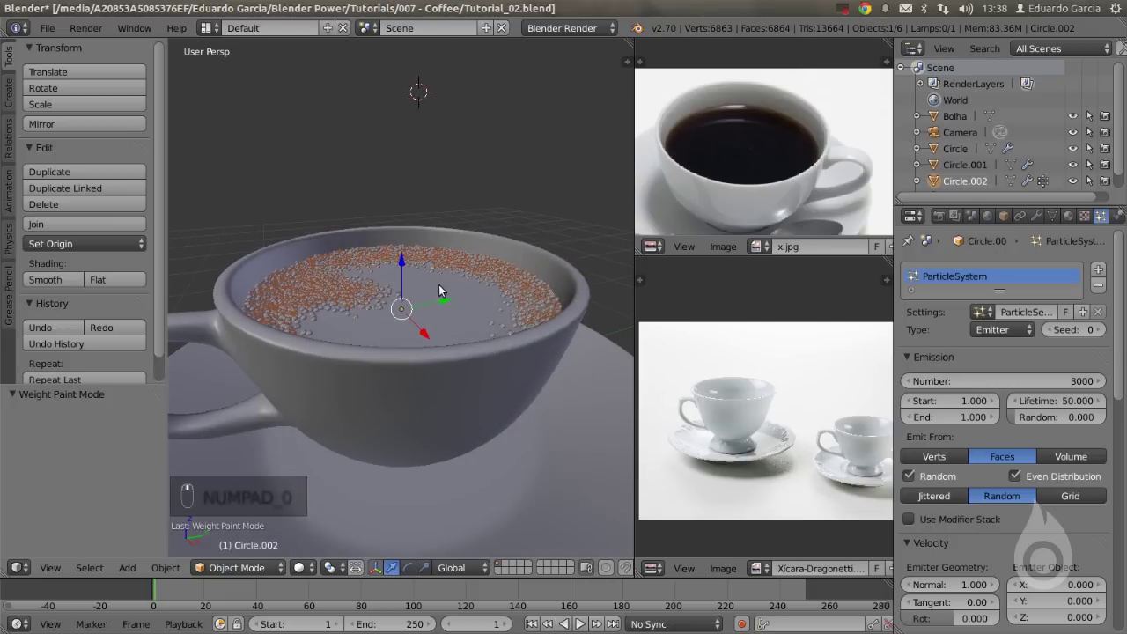
Deselect everything and snap the 3D cursor to the scene's center.
key(a)
scroll(433, 294, down, 3)
middle_drag(428, 296, 469, 319)
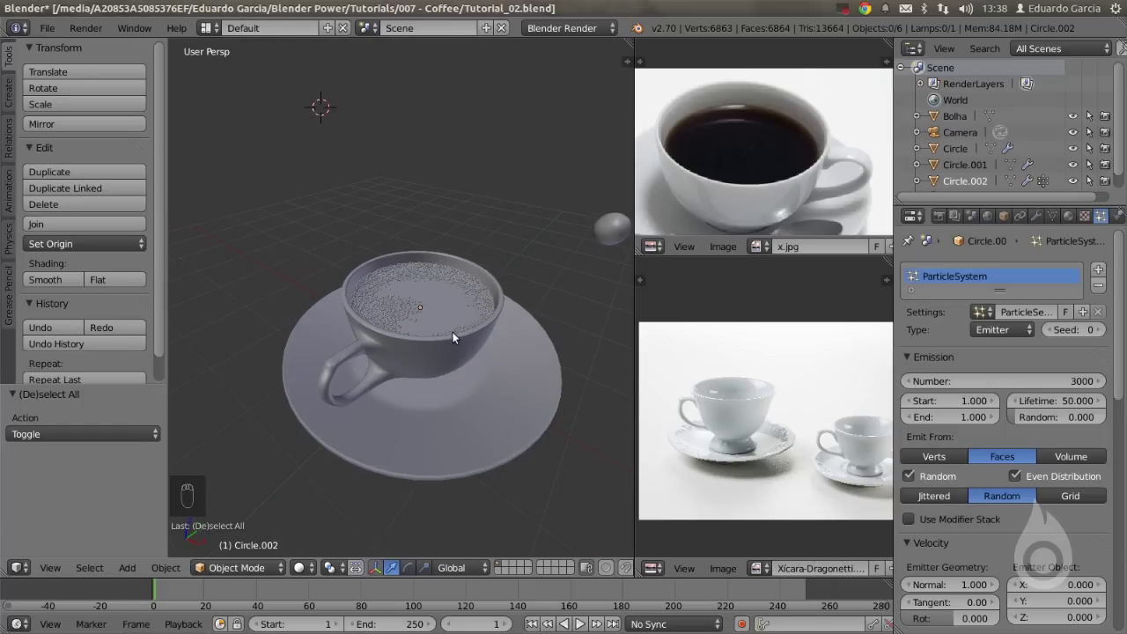
key(shift+s)
key(shift+s)
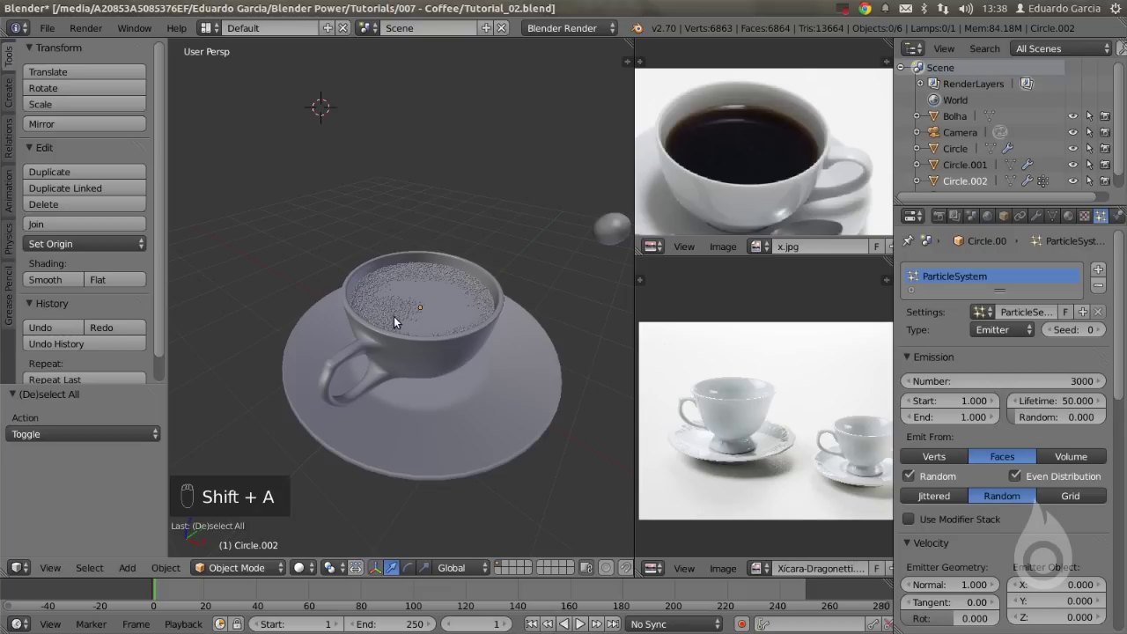
click(313, 322)
scroll(492, 374, down, 1)
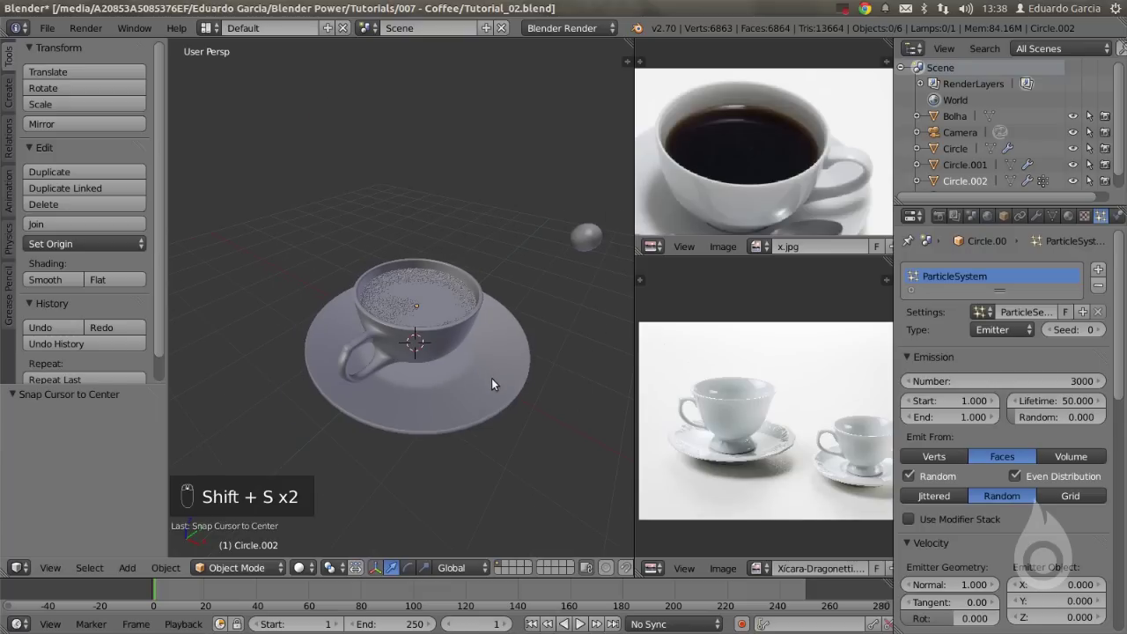
Add a plane at the 3D cursor and scale it up by about 2.68 as a tabletop beneath the saucer.
key(shift+a)
click(510, 380)
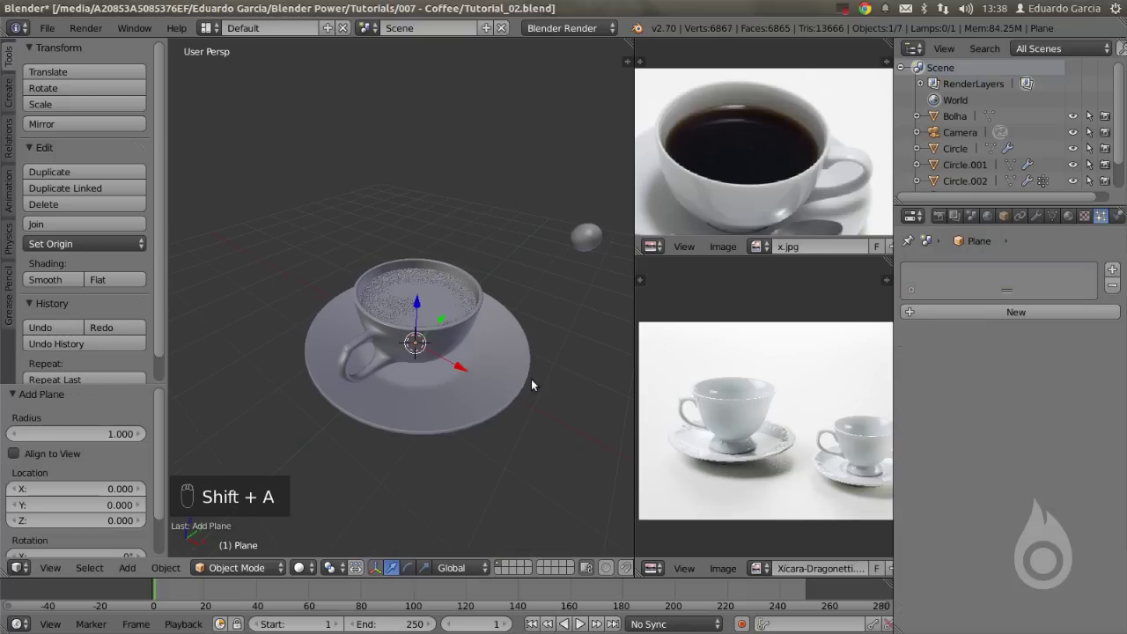
key(z)
key(s)
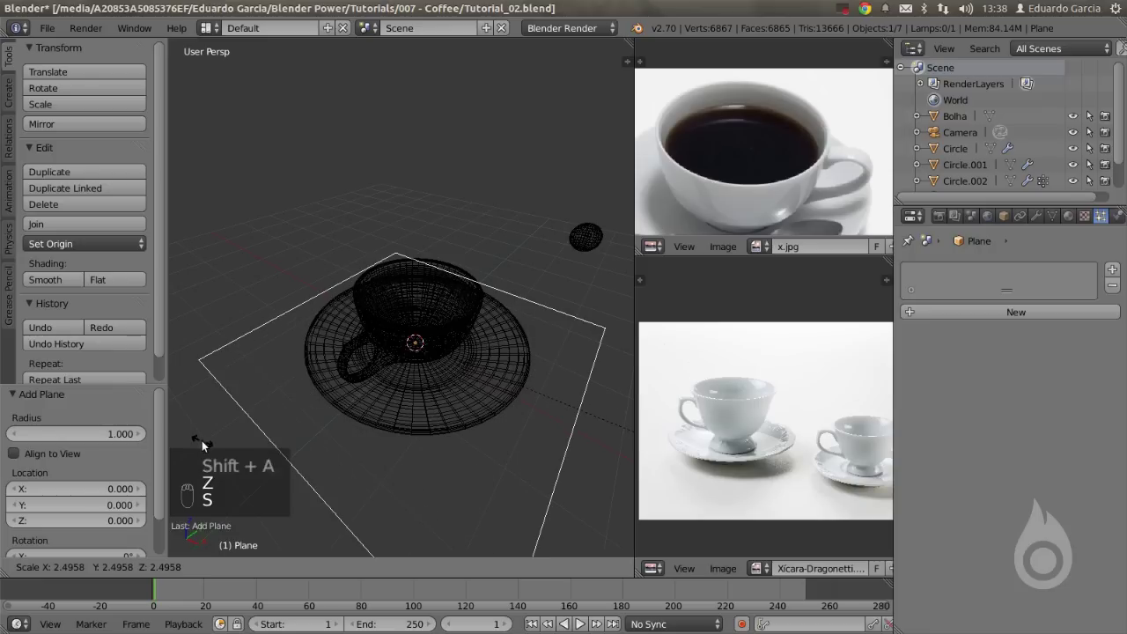
click(223, 437)
key(z)
Select the saucer and switch the scene units to Metric.
middle_drag(448, 376, 489, 380)
right_click(464, 355)
middle_drag(467, 350, 445, 386)
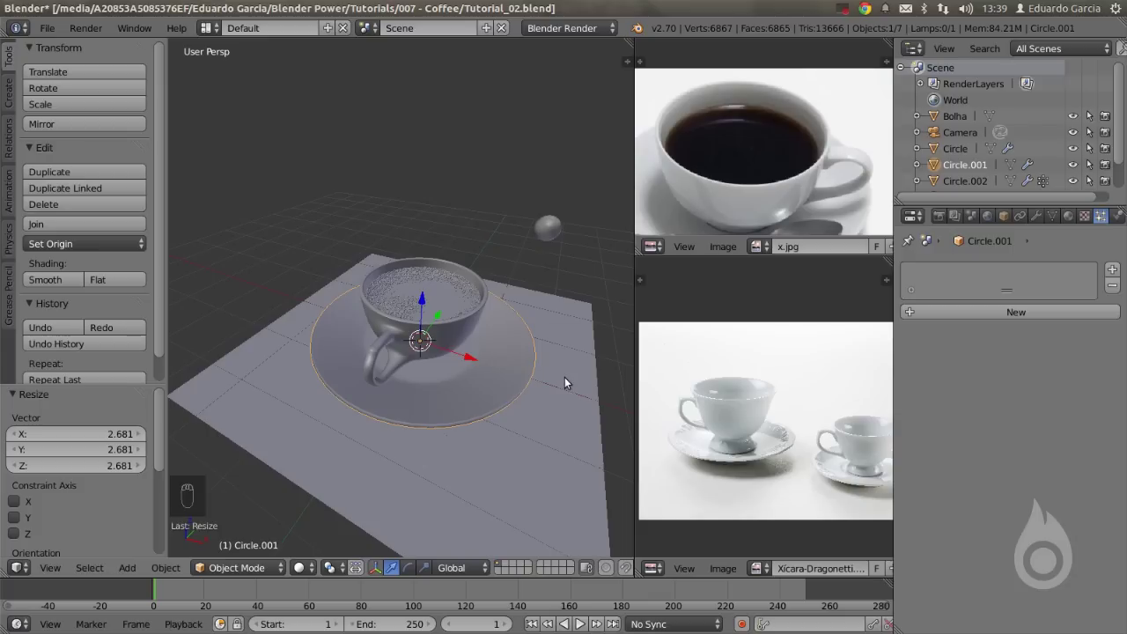
click(971, 216)
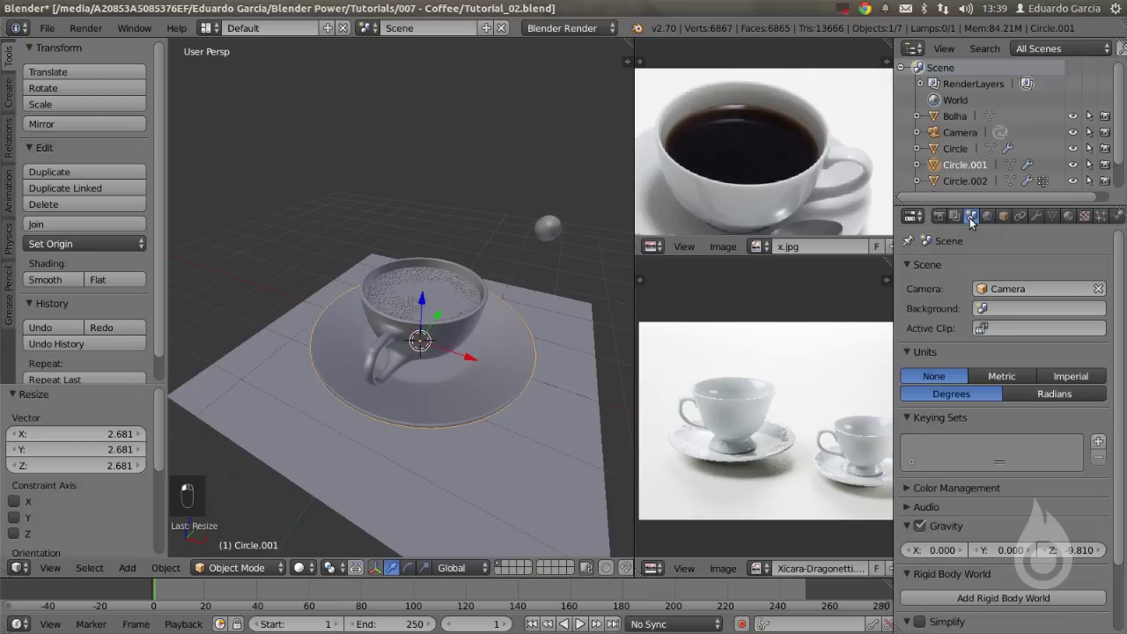
click(1002, 376)
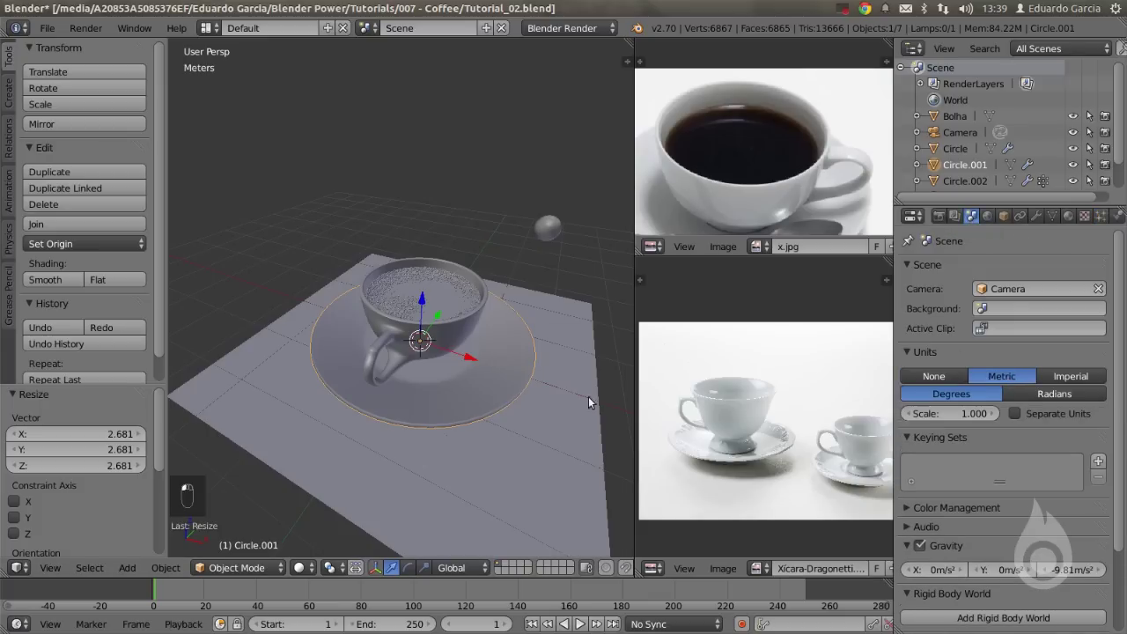
Show the saucer's dimensions in the 3D view and enlarge the viewport over the reference images.
key(n)
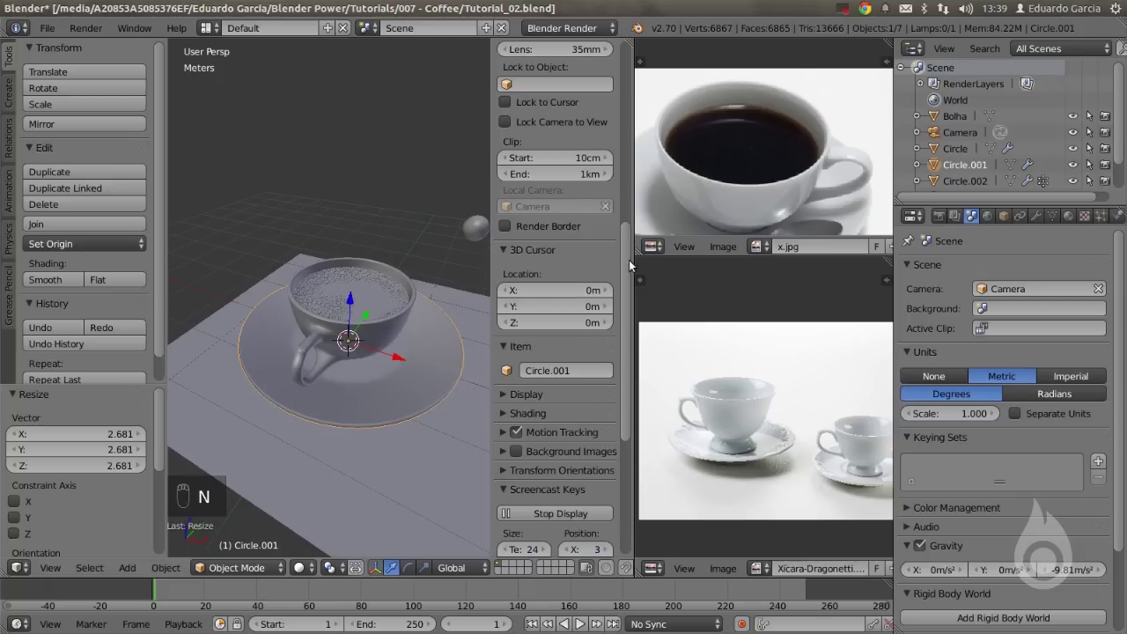
scroll(563, 229, up, 8)
drag(641, 142, 643, 122)
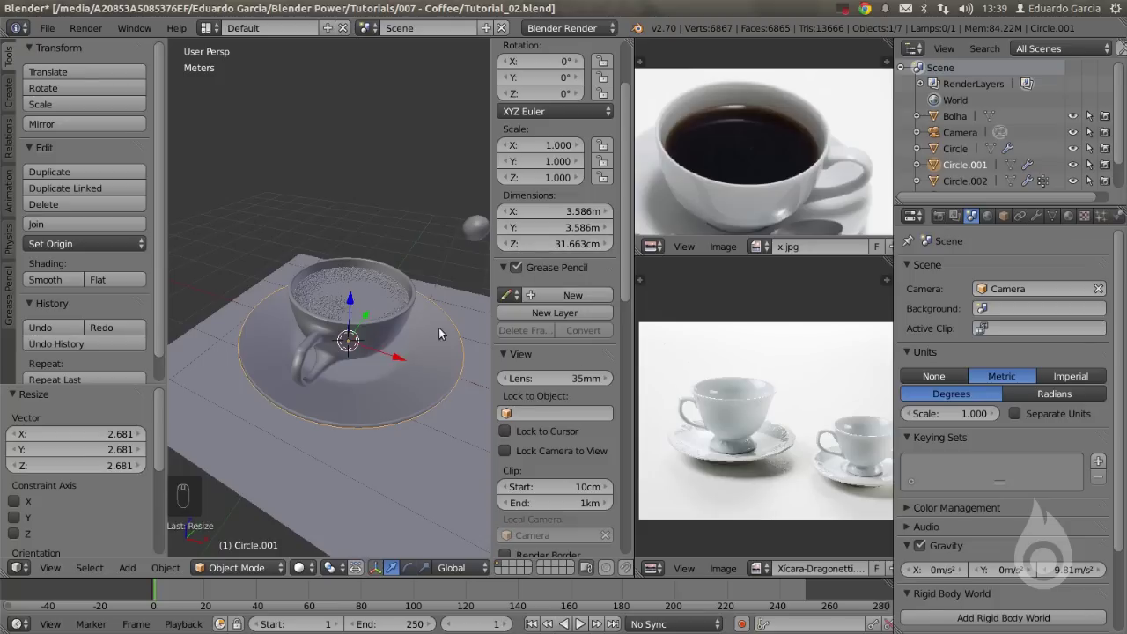
drag(634, 245, 647, 281)
drag(633, 579, 674, 486)
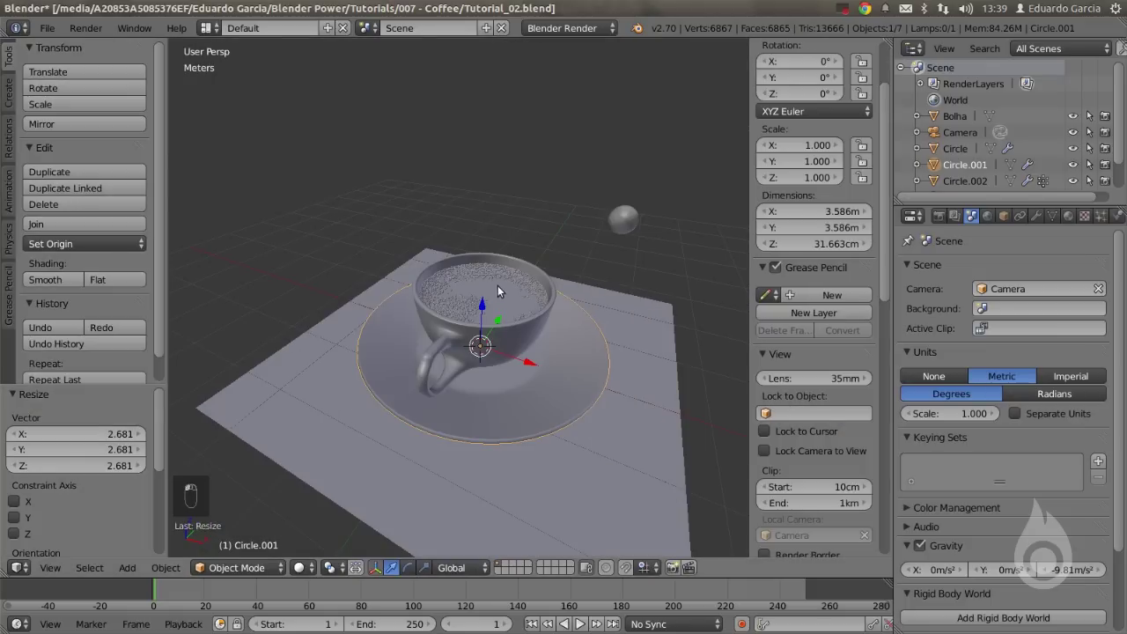
Add the cup and coffee surface to the saucer selection and scale all three down to about 0.265.
scroll(498, 291, up, 1)
shift+right_click(536, 345)
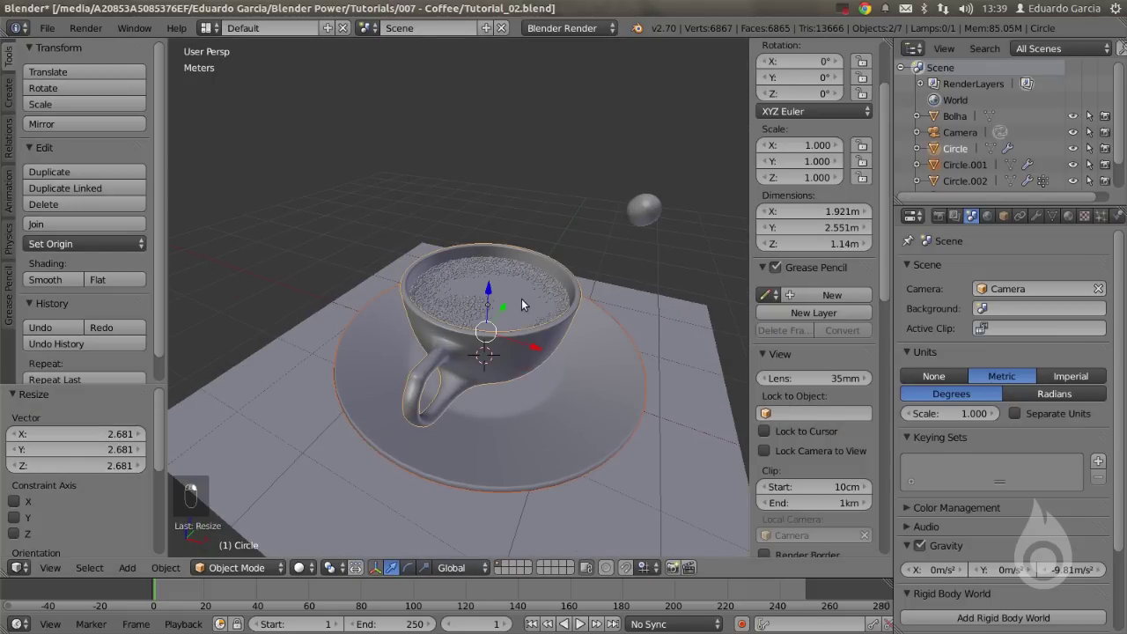
shift+right_click(521, 298)
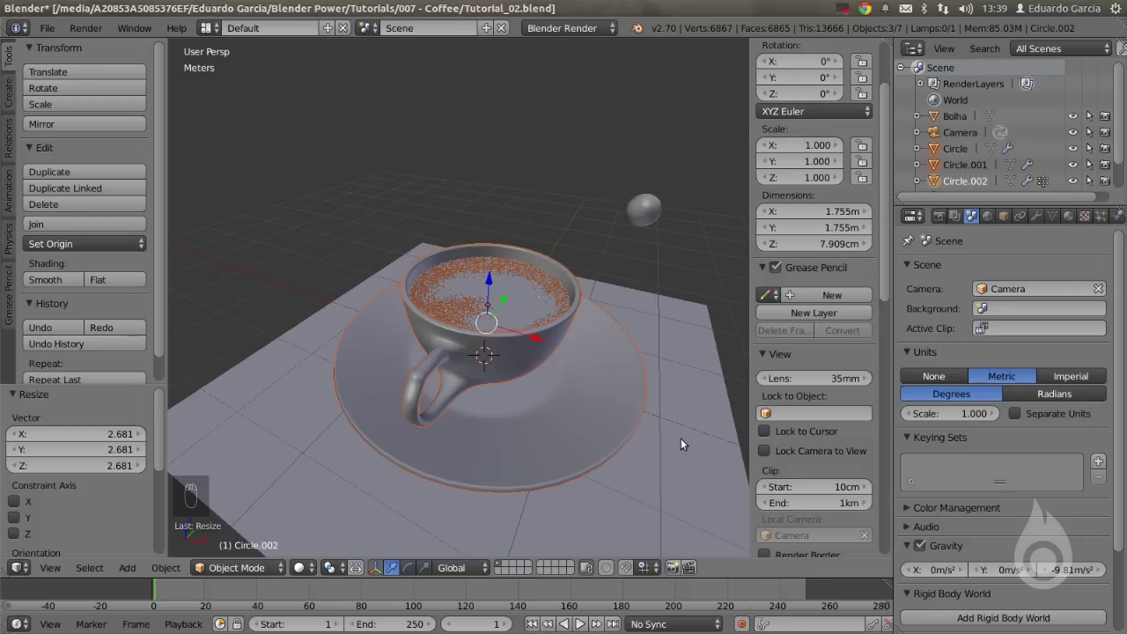
key(s)
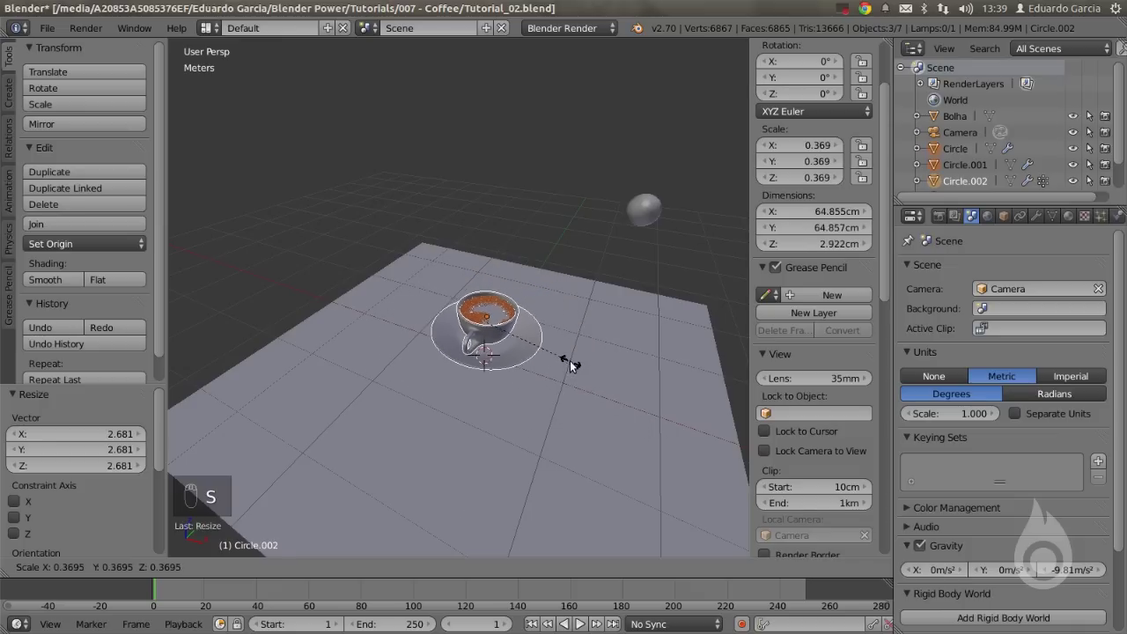
click(550, 340)
scroll(535, 351, up, 3)
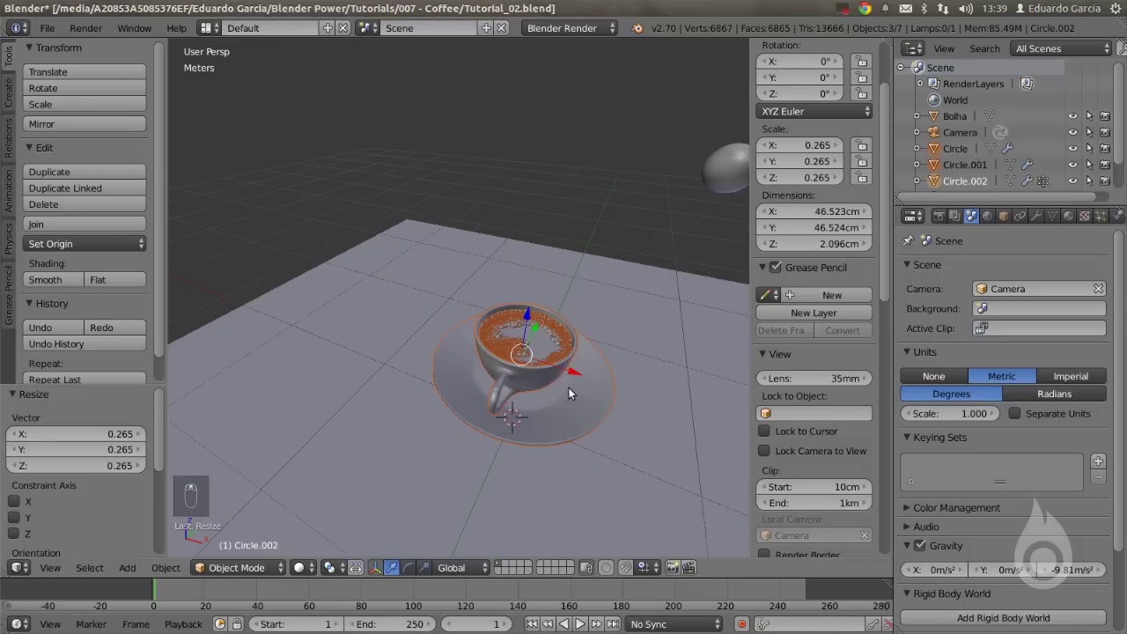
Scale the selected cup, saucer and coffee surface down further by about 0.576.
scroll(569, 388, up, 3)
shift+middle_drag(539, 356, 470, 314)
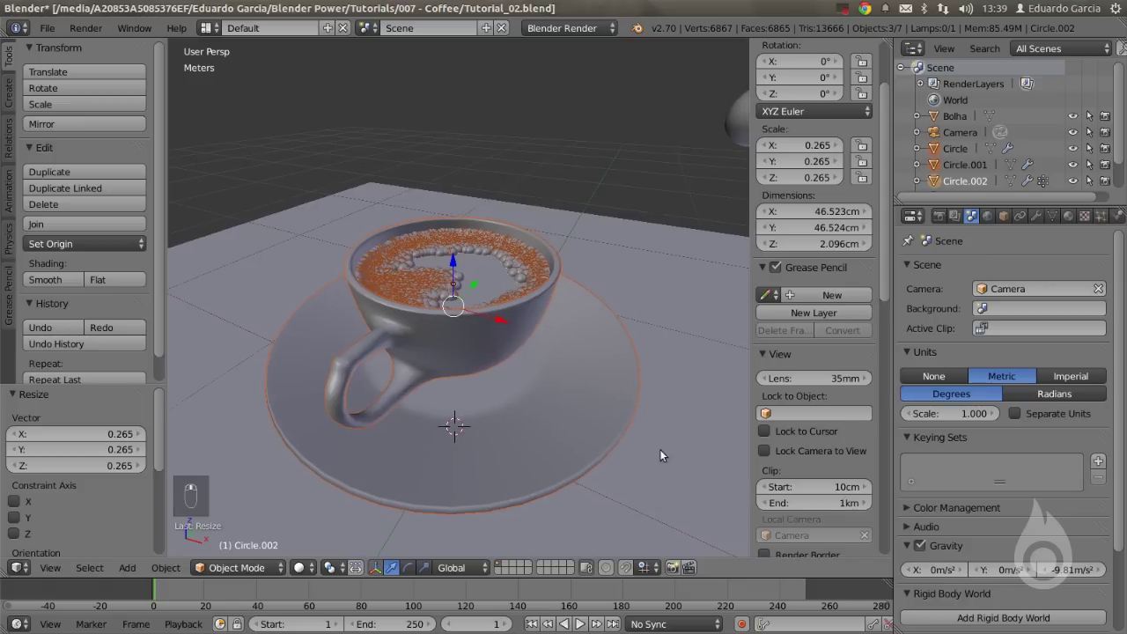
key(s)
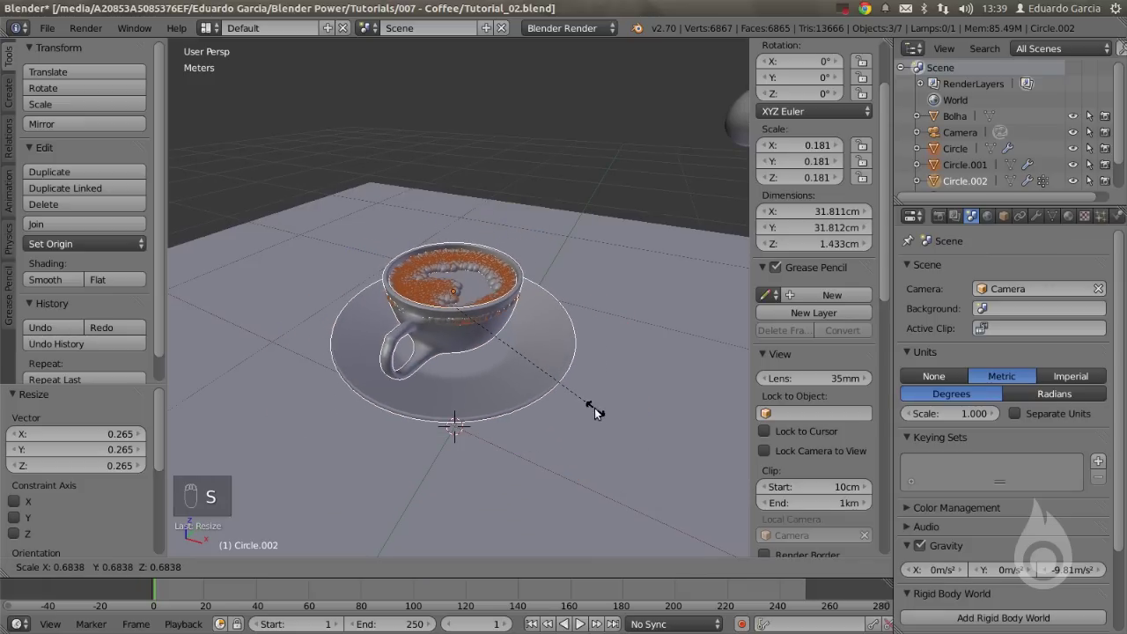
click(563, 388)
scroll(537, 380, up, 2)
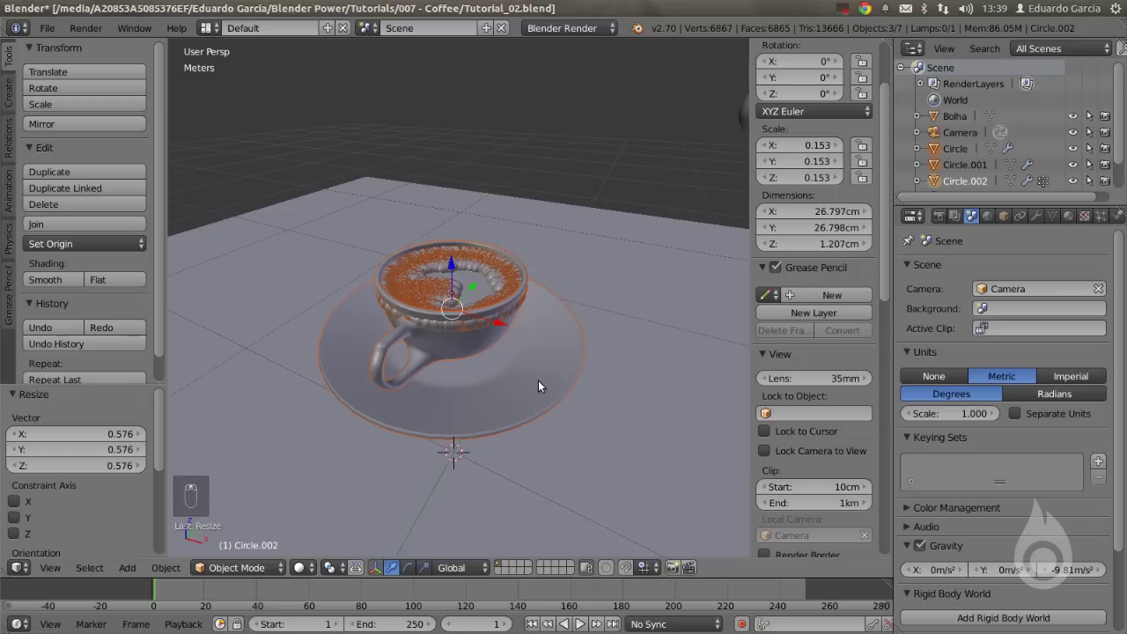
Scale the cup, saucer and coffee surface together until the coffee surface is about 16.6 cm wide.
key(s)
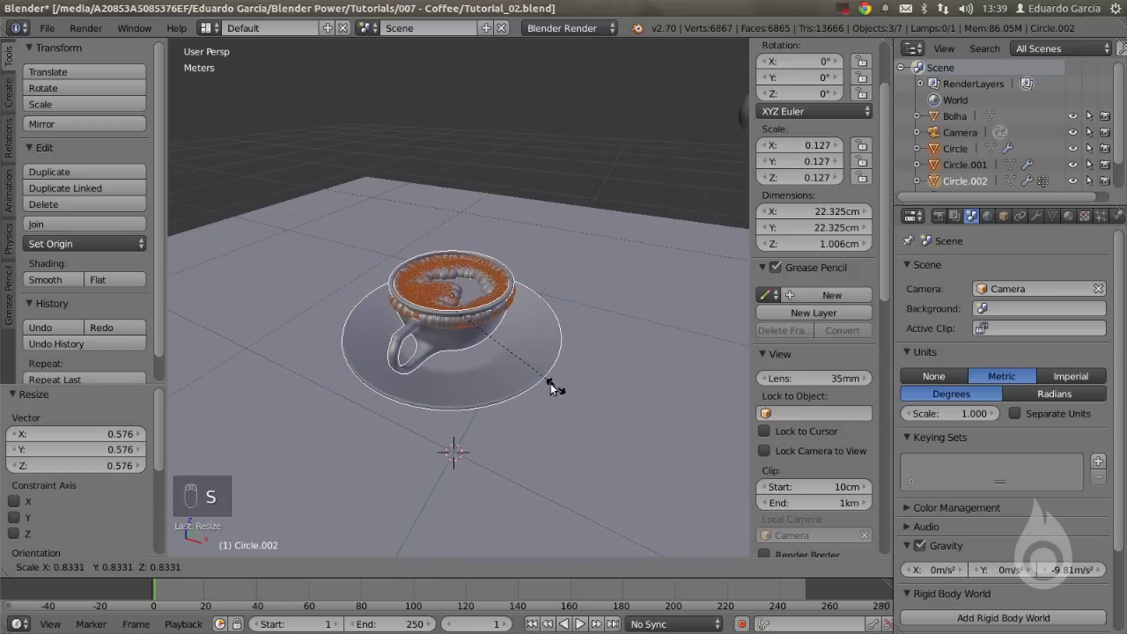
click(489, 330)
scroll(529, 318, up, 2)
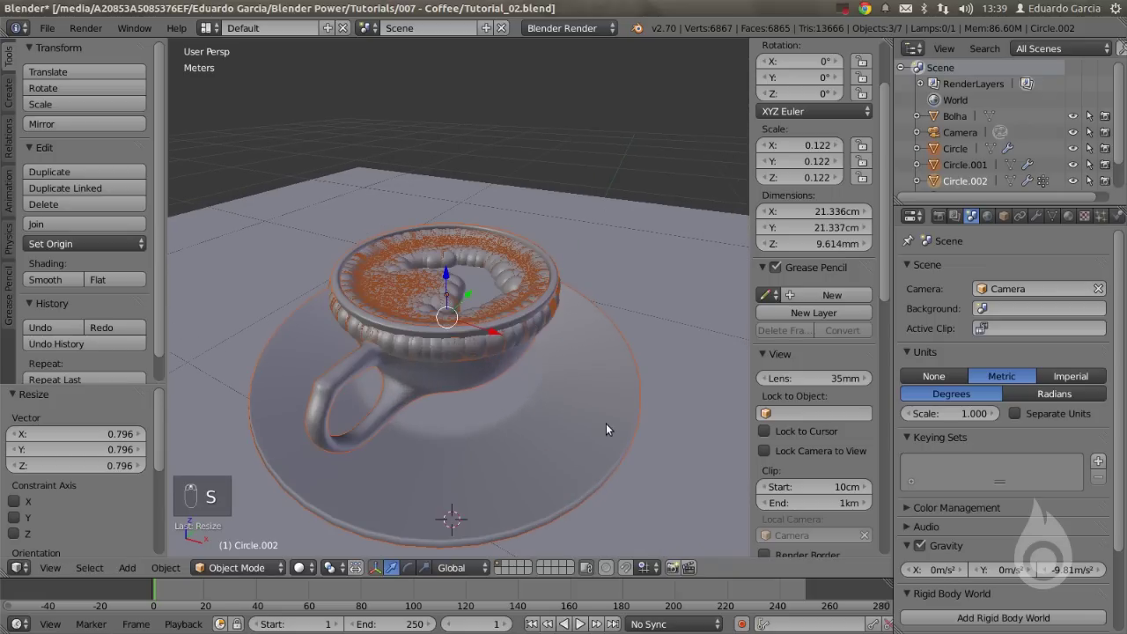
key(s)
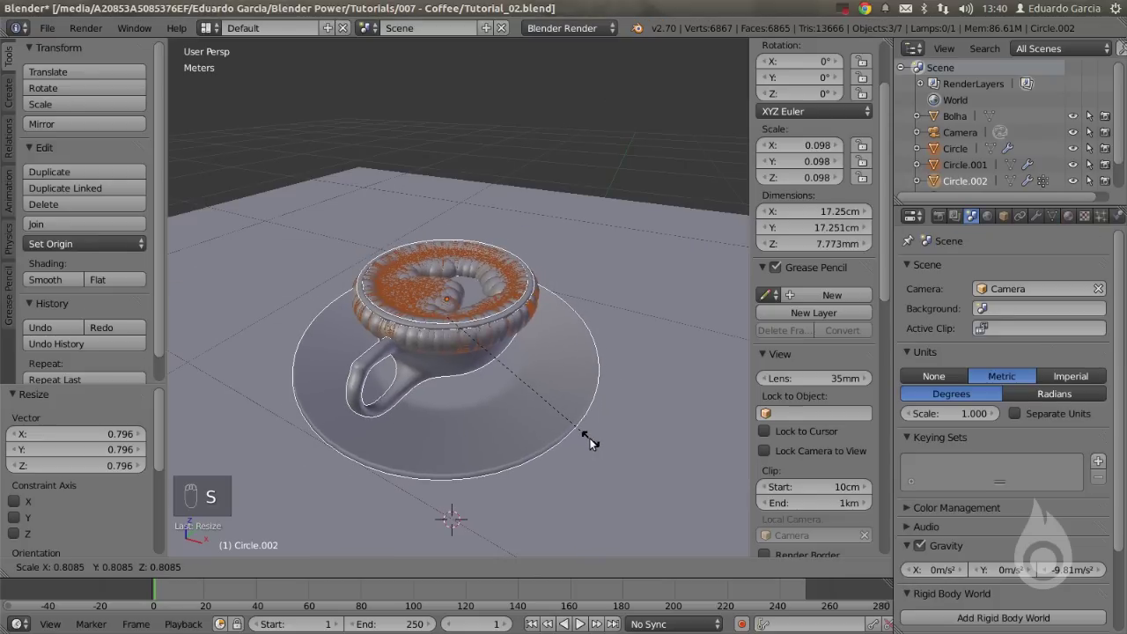
click(563, 423)
key(s)
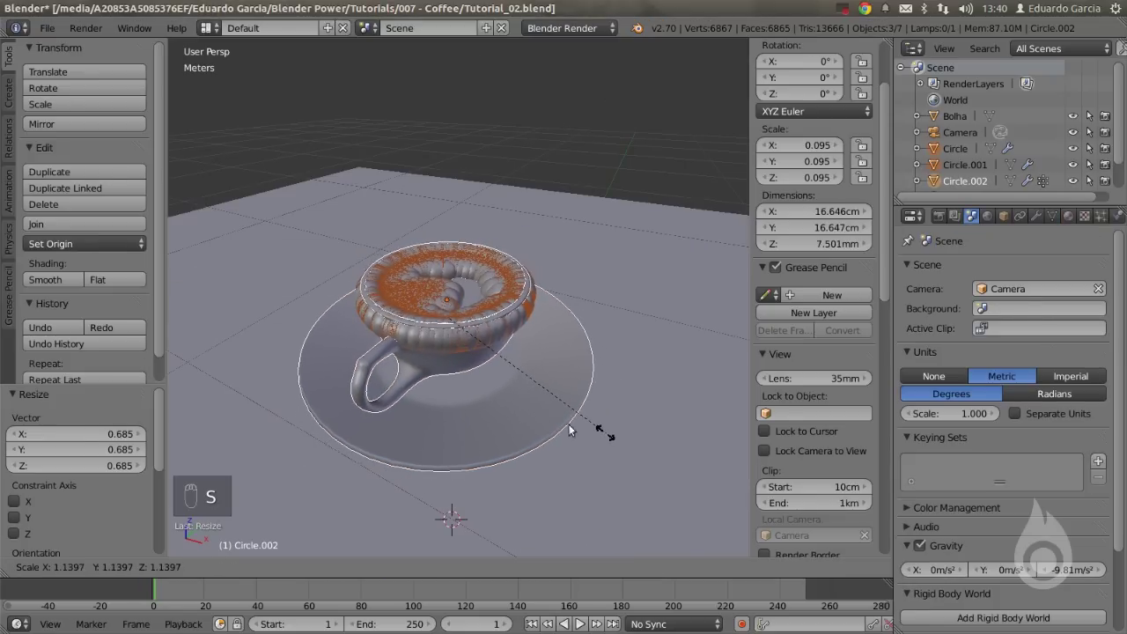
click(568, 424)
Reselect the cup, coffee surface and saucer with the saucer active, and scale them down until the saucer is about 21.2 cm wide.
right_click(490, 369)
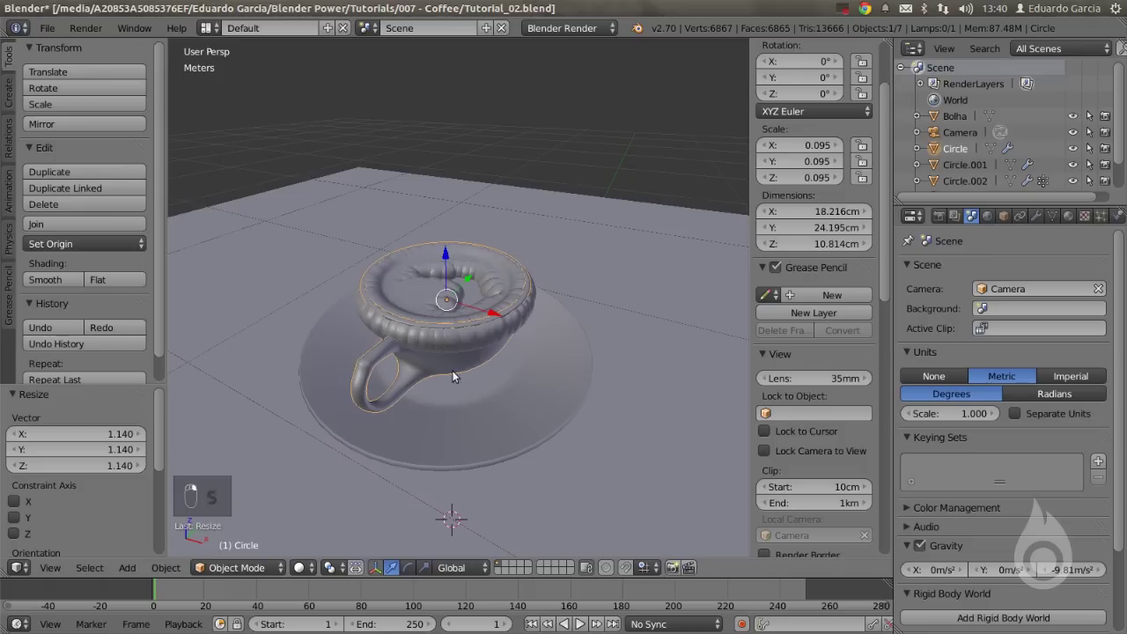
right_click(524, 413)
shift+right_click(482, 368)
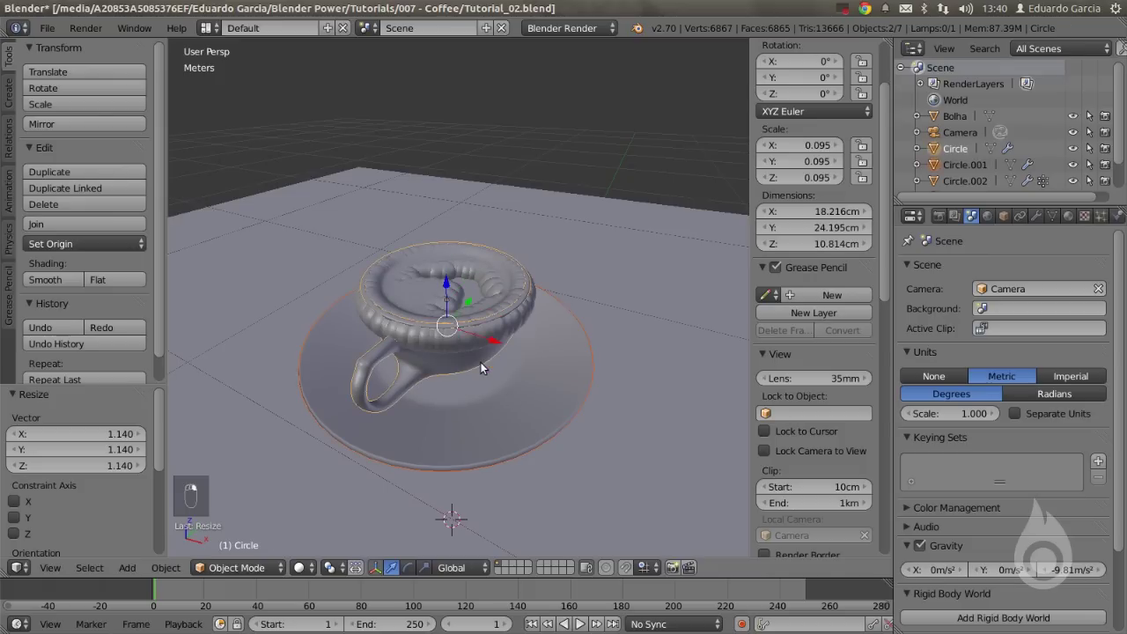
shift+right_click(448, 251)
shift+right_click(591, 412)
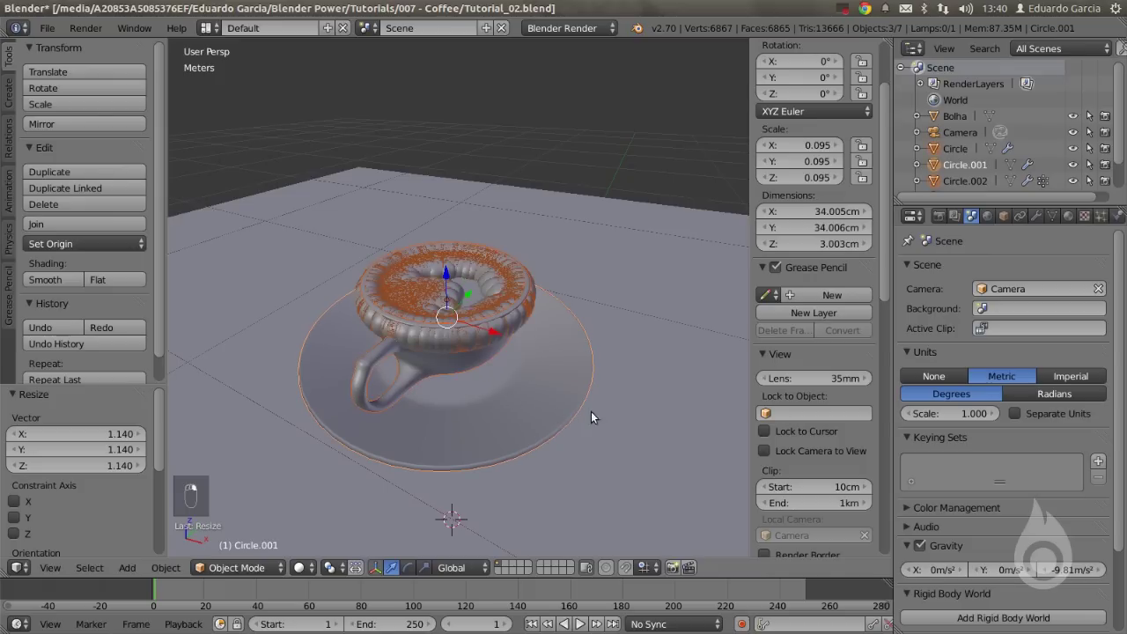
key(s)
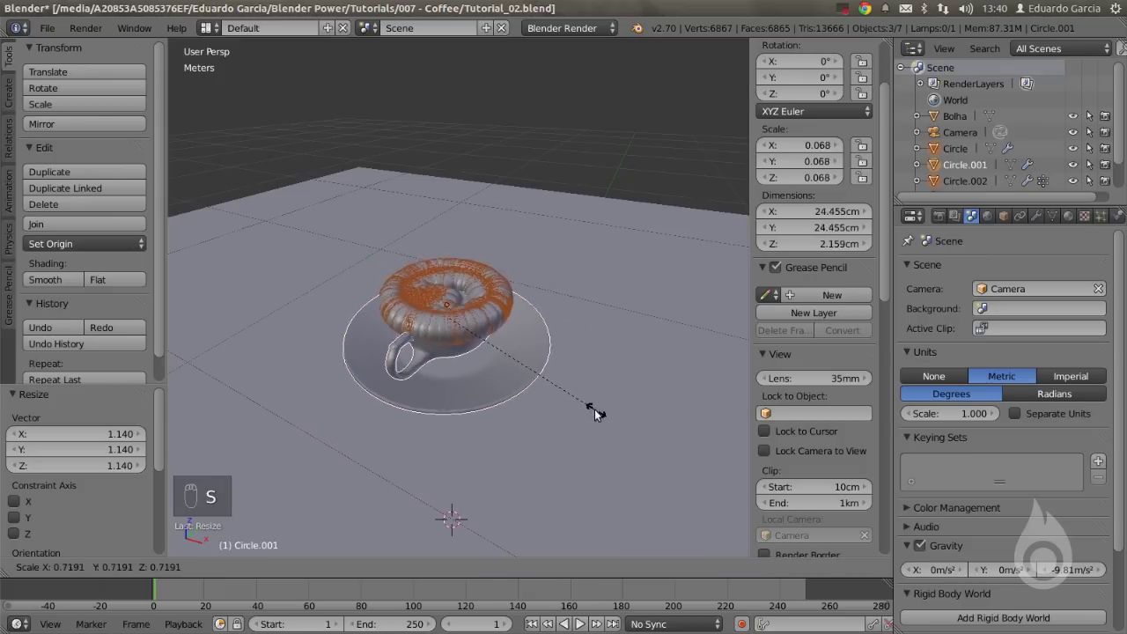
click(590, 410)
key(s)
click(606, 405)
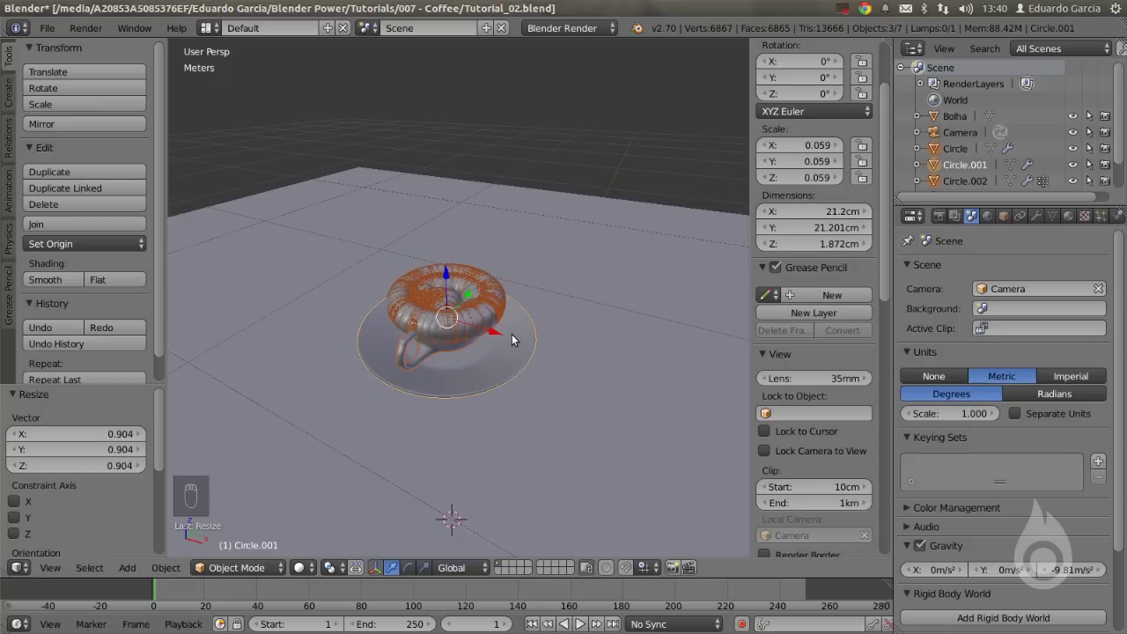
Scale the selected cup set down by about 0.818 so the saucer is about 17.3 cm wide.
scroll(520, 339, up, 4)
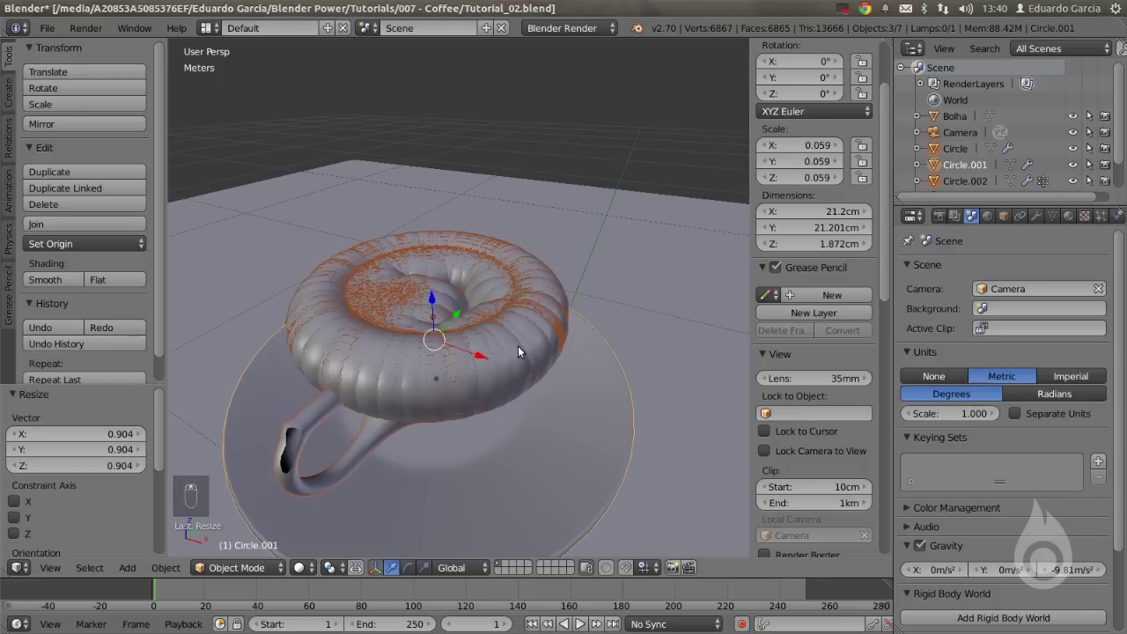
scroll(518, 350, down, 3)
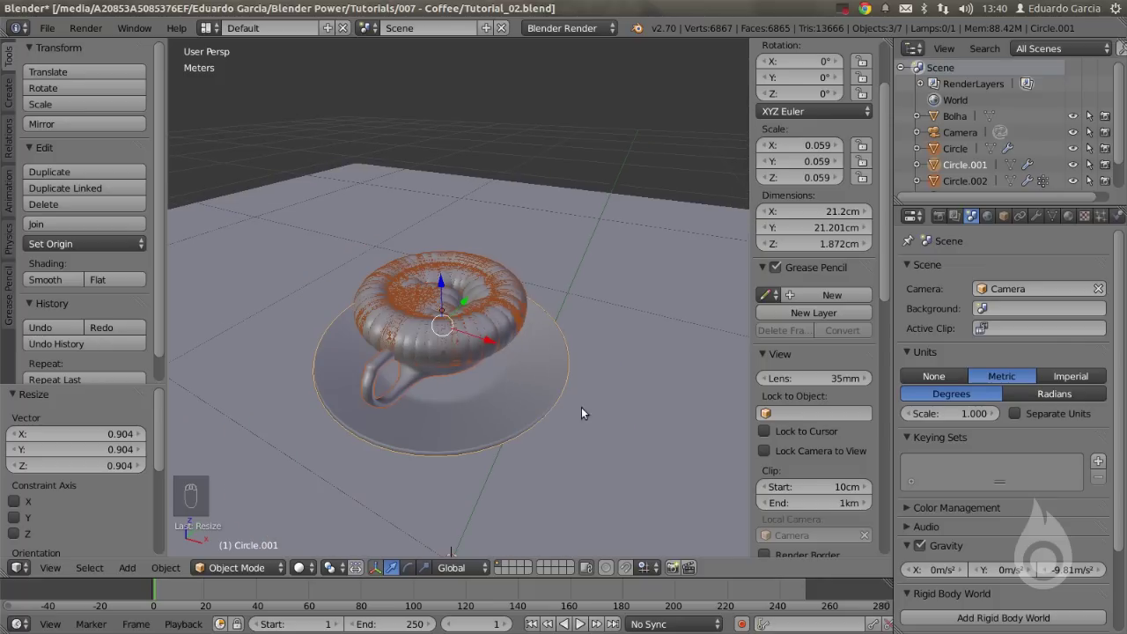
key(s)
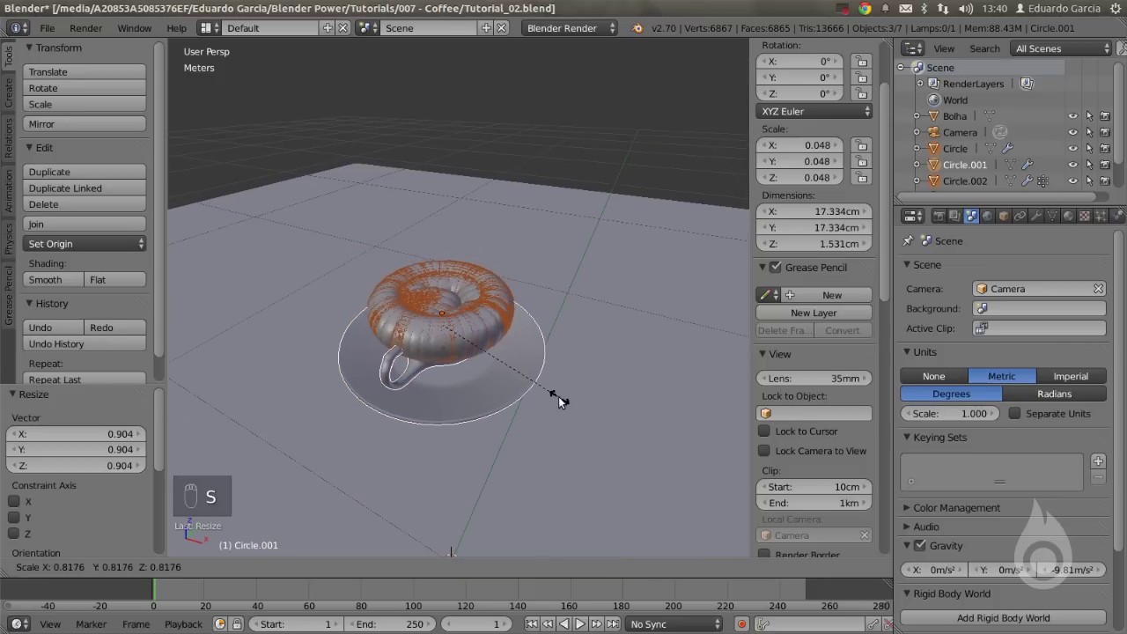
click(559, 395)
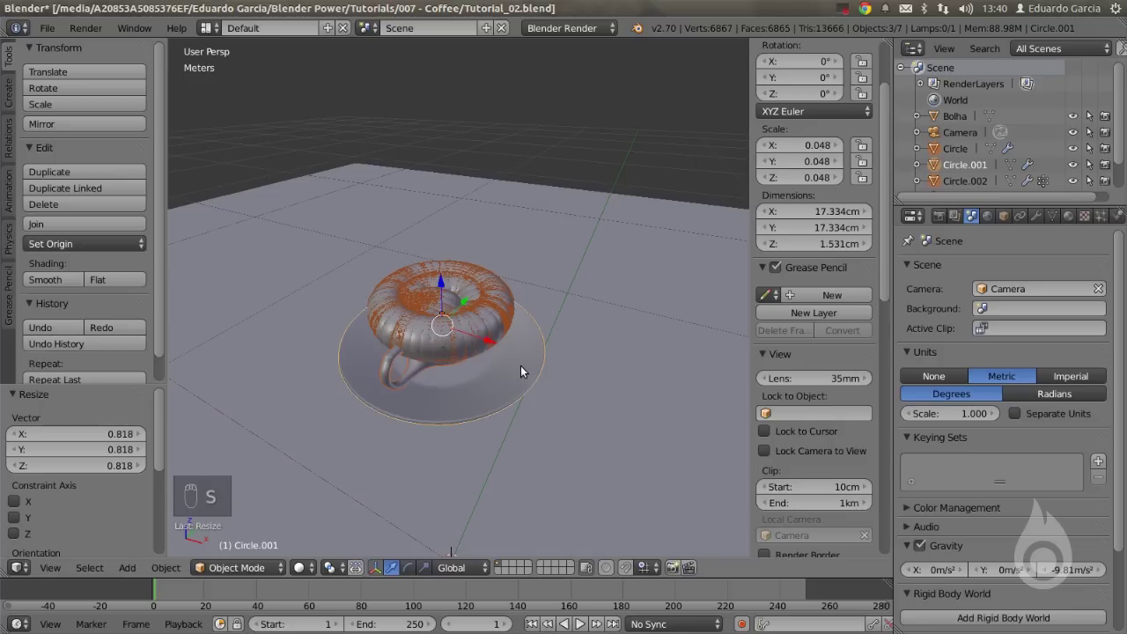
Select the Bolha bubble sphere and scale it down by about 0.081 to about 5.3 cm across.
scroll(521, 365, down, 4)
right_click(731, 128)
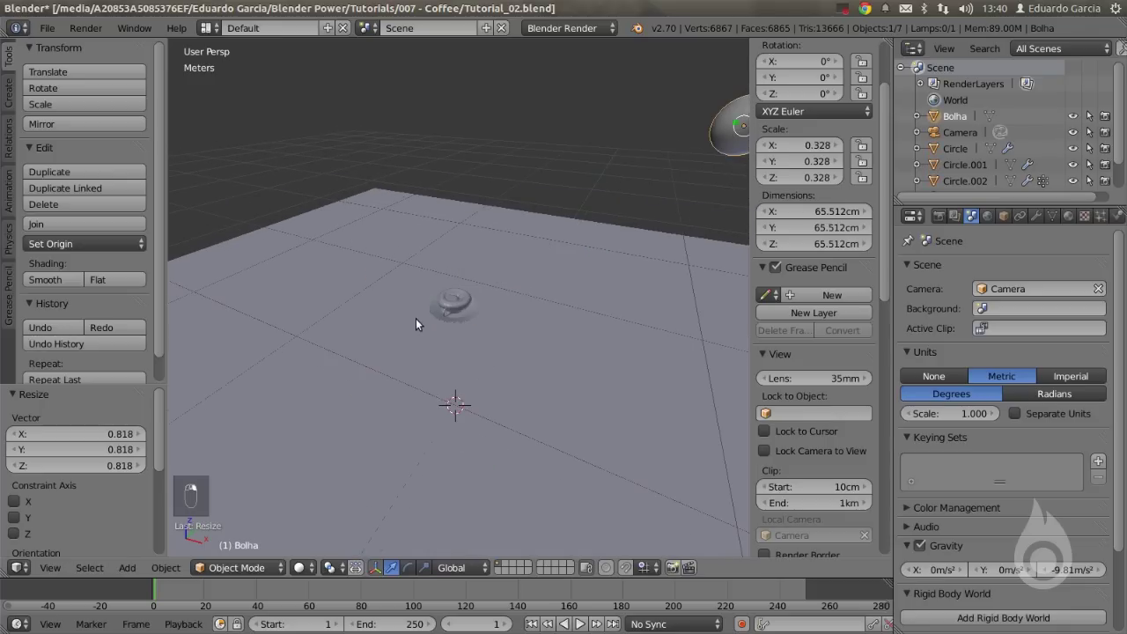
key(s)
click(731, 152)
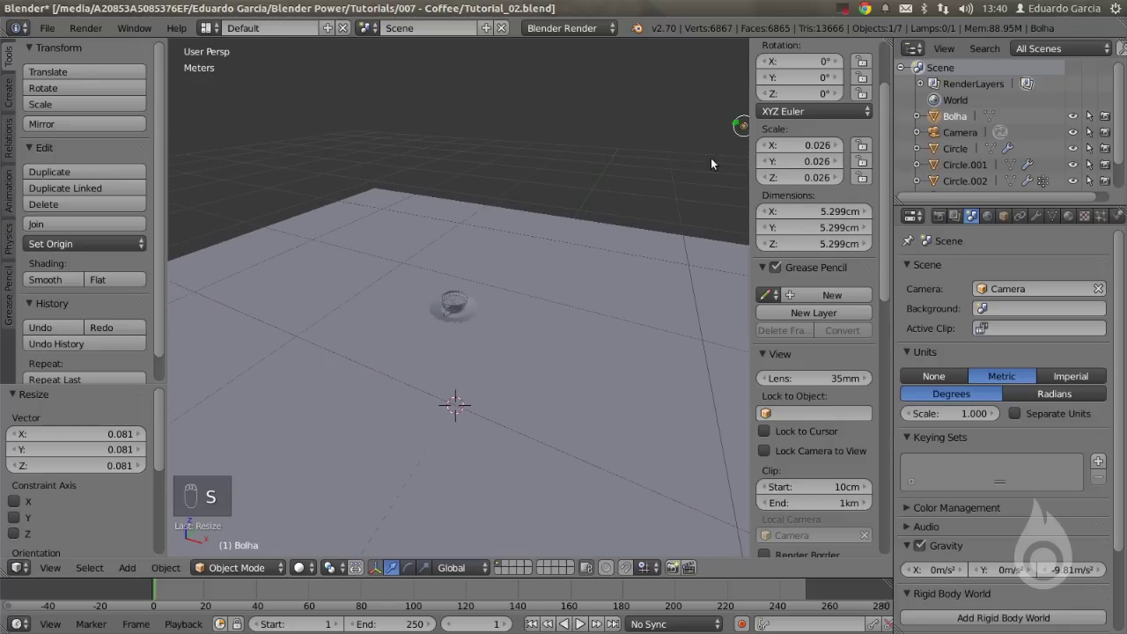
Scale the bubble sphere down by about 0.668 to about 3.5 cm, judging the bubbles on the coffee surface.
scroll(596, 207, up, 4)
shift+middle_drag(546, 272, 493, 374)
scroll(373, 480, up, 3)
shift+middle_drag(373, 481, 431, 423)
scroll(508, 360, up, 2)
scroll(507, 360, down, 2)
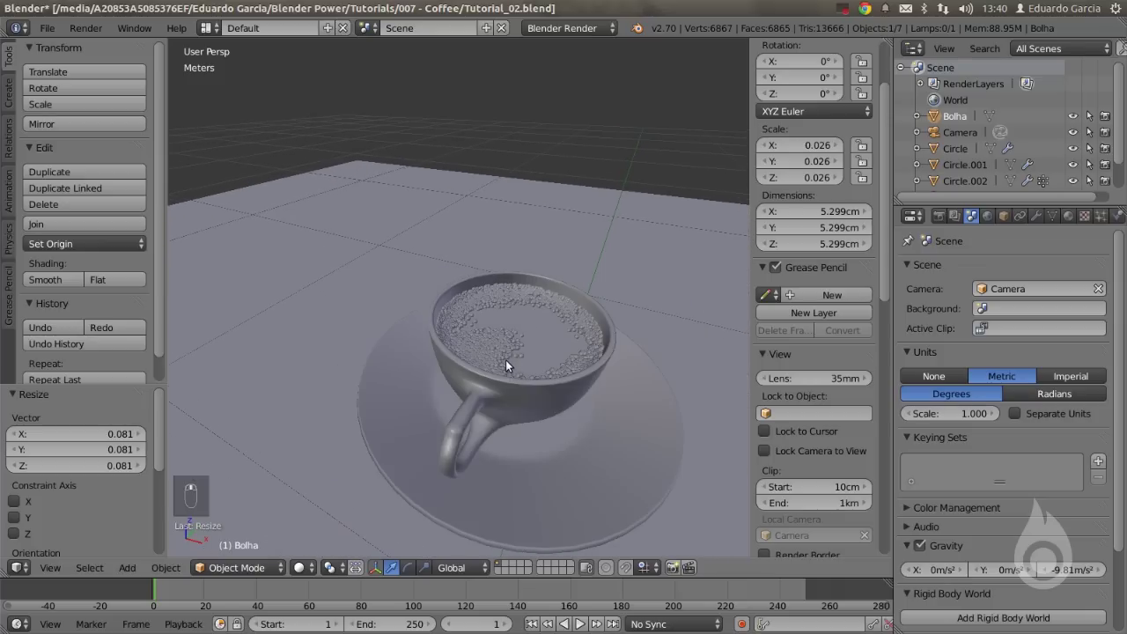
key(s)
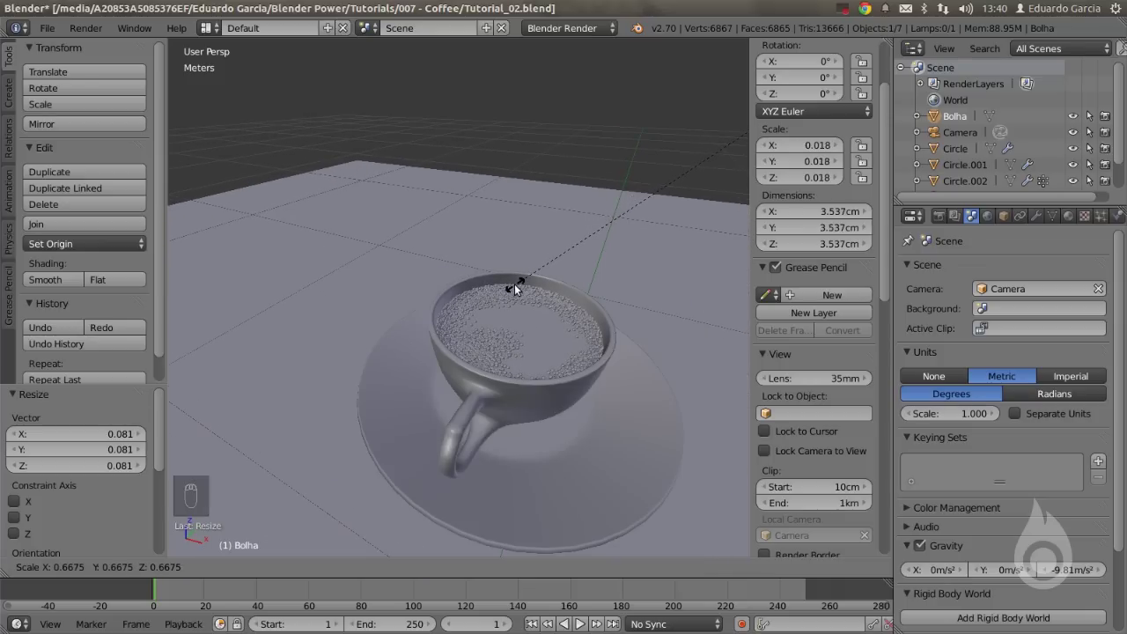
click(514, 283)
Set the 3D view's clipping start distance to 1 cm.
scroll(528, 342, up, 4)
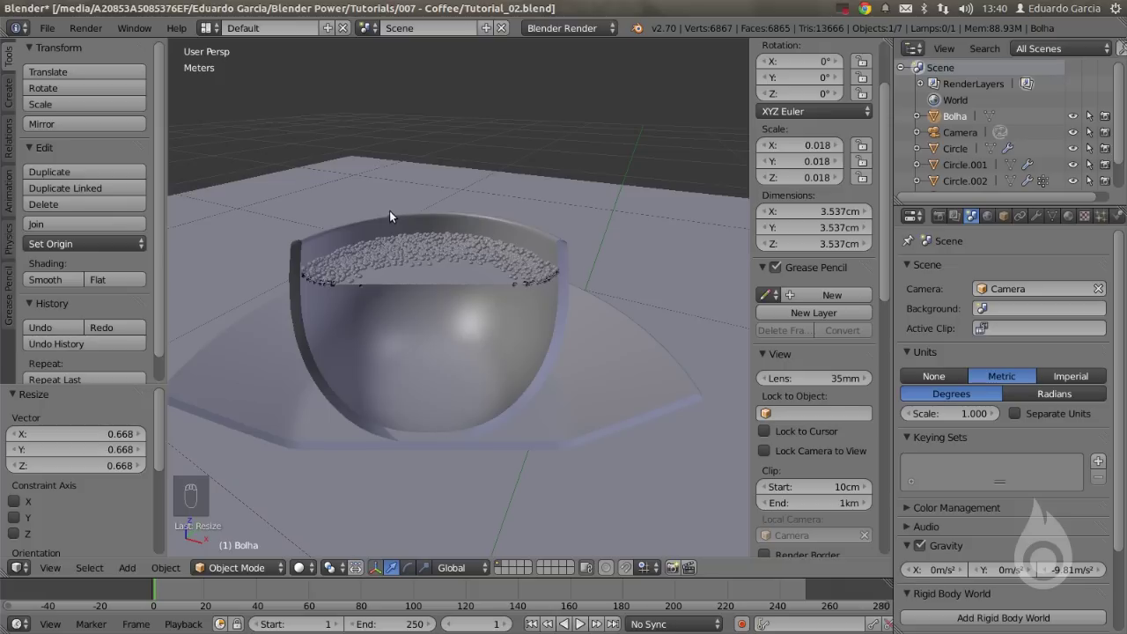
click(774, 269)
scroll(880, 236, down, 4)
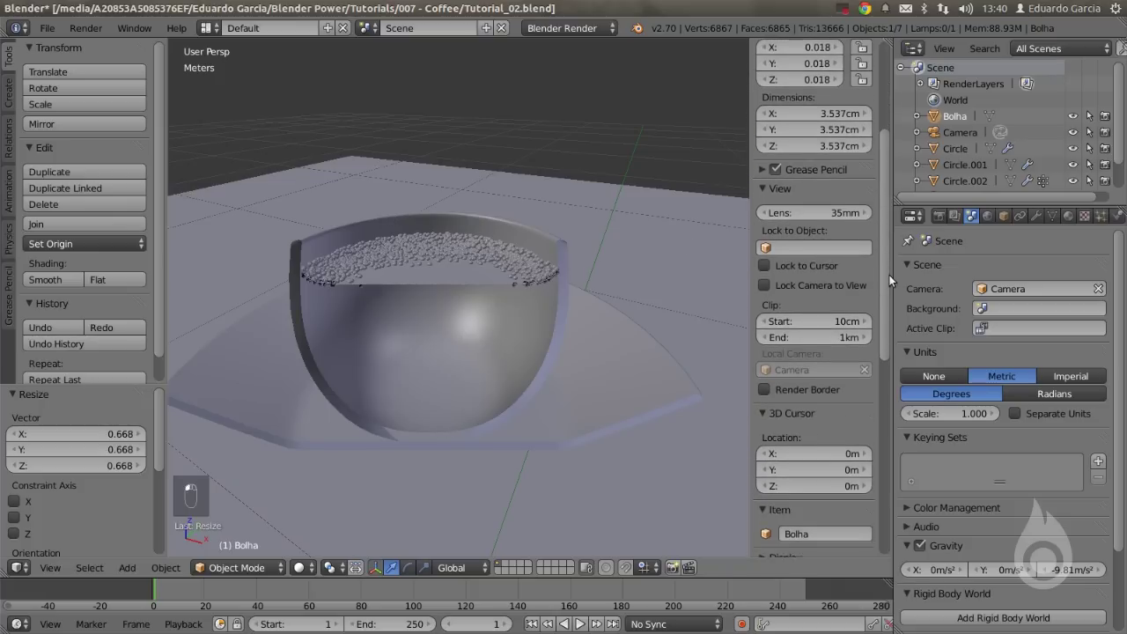
mouse_move(889, 280)
mouse_down()
mouse_move(888, 258)
mouse_move(888, 277)
mouse_up()
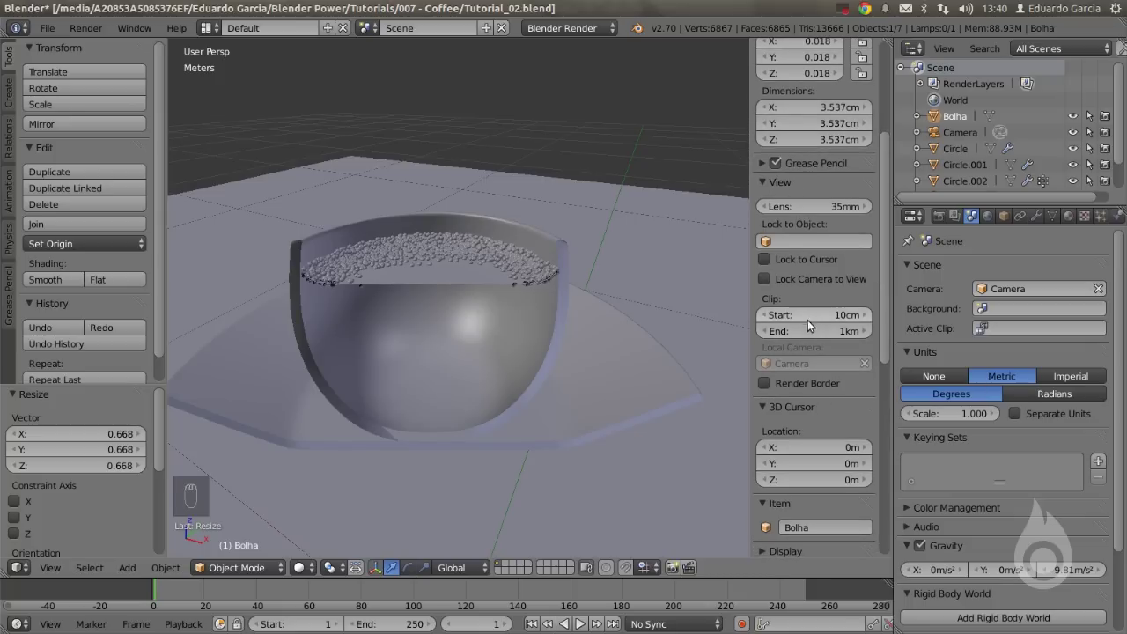
click(834, 317)
text(1)
key(Return)
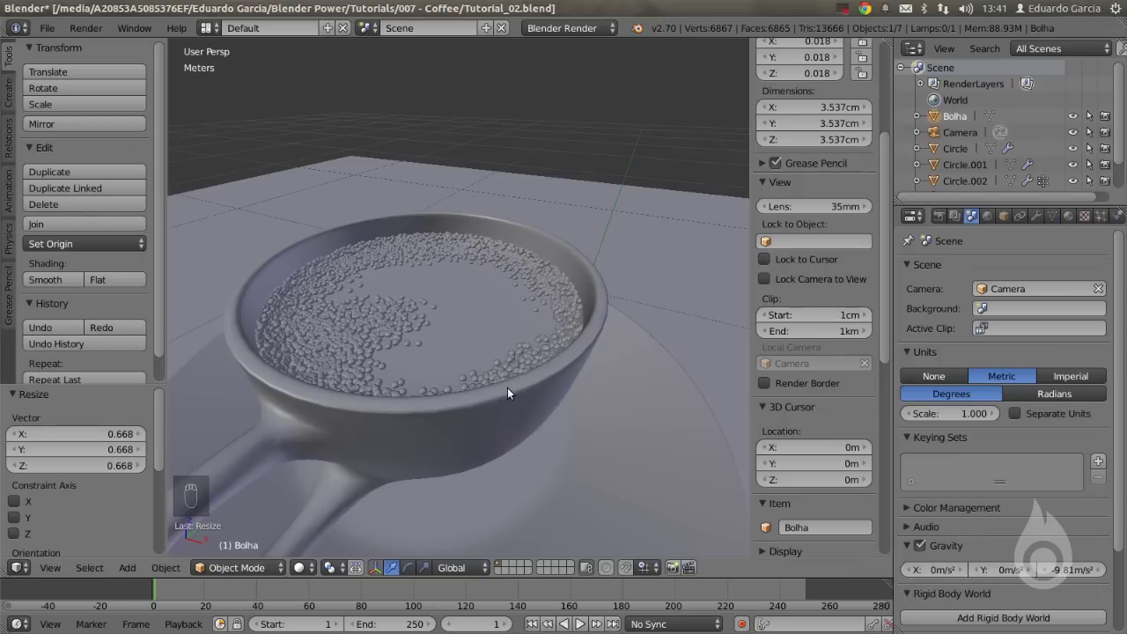
Select the cup, saucer and coffee surface in wireframe and lower them about 49.5 cm along Z in the right orthographic view.
scroll(507, 387, down, 10)
middle_drag(463, 375, 489, 270)
key(a)
key(b)
drag(456, 244, 487, 284)
key(z)
key(b)
drag(453, 241, 480, 283)
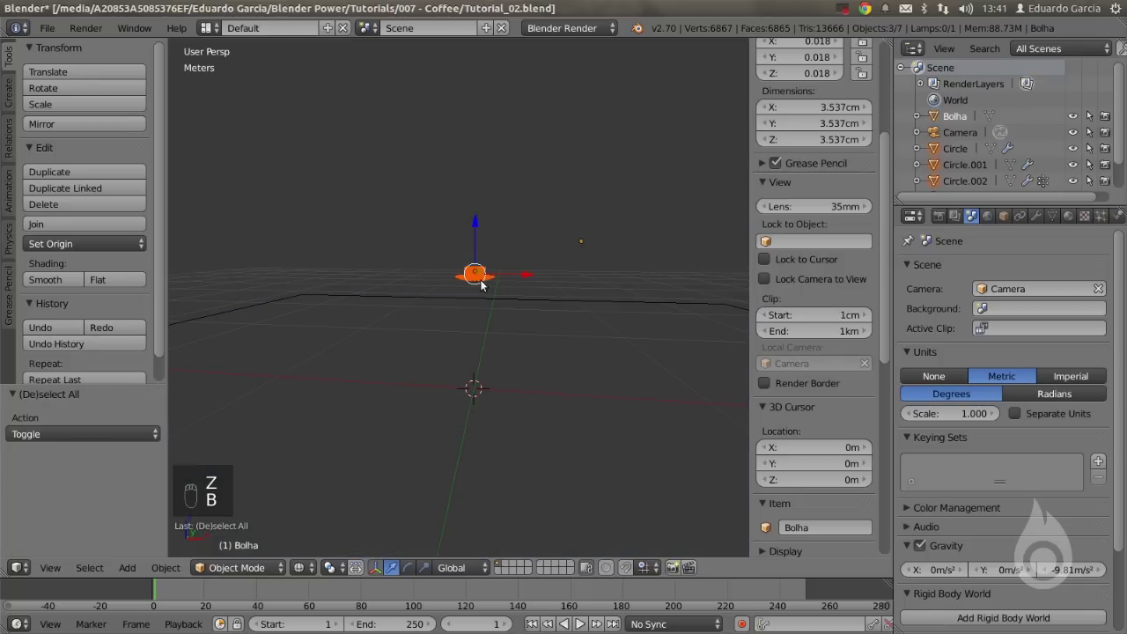
key(KP_3)
scroll(475, 281, up, 3)
shift+middle_drag(440, 287, 547, 198)
drag(489, 114, 537, 278)
scroll(477, 352, up, 6)
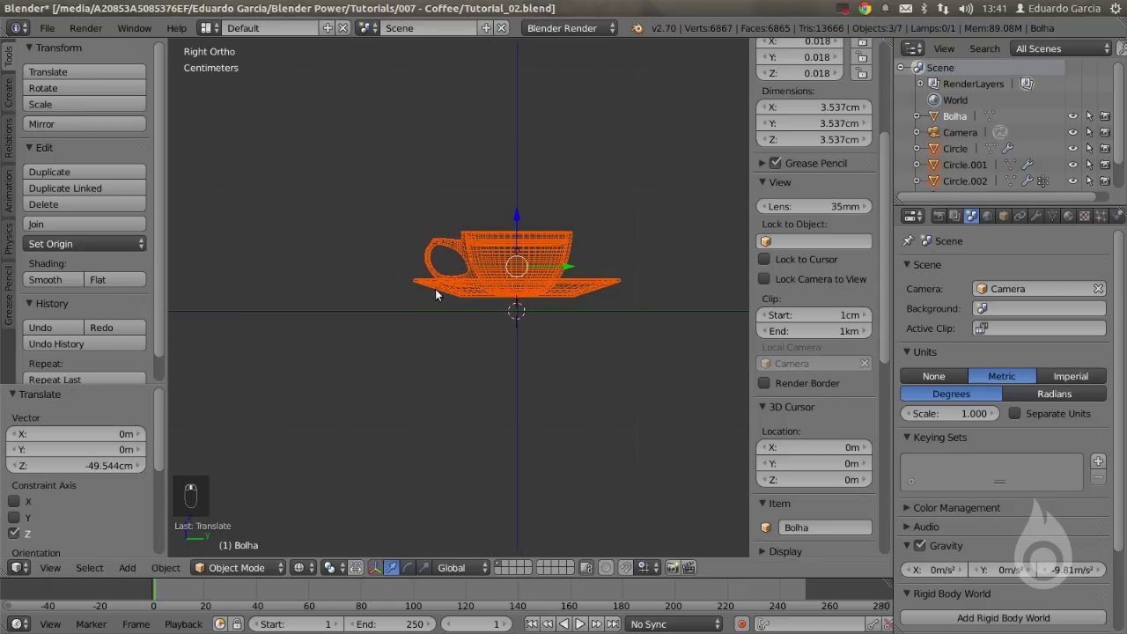
Fine-tune the selection's position along Y and Z so the saucer's base rests on the ground line, and return to solid shading.
shift+middle_drag(460, 290, 387, 308)
drag(451, 232, 452, 244)
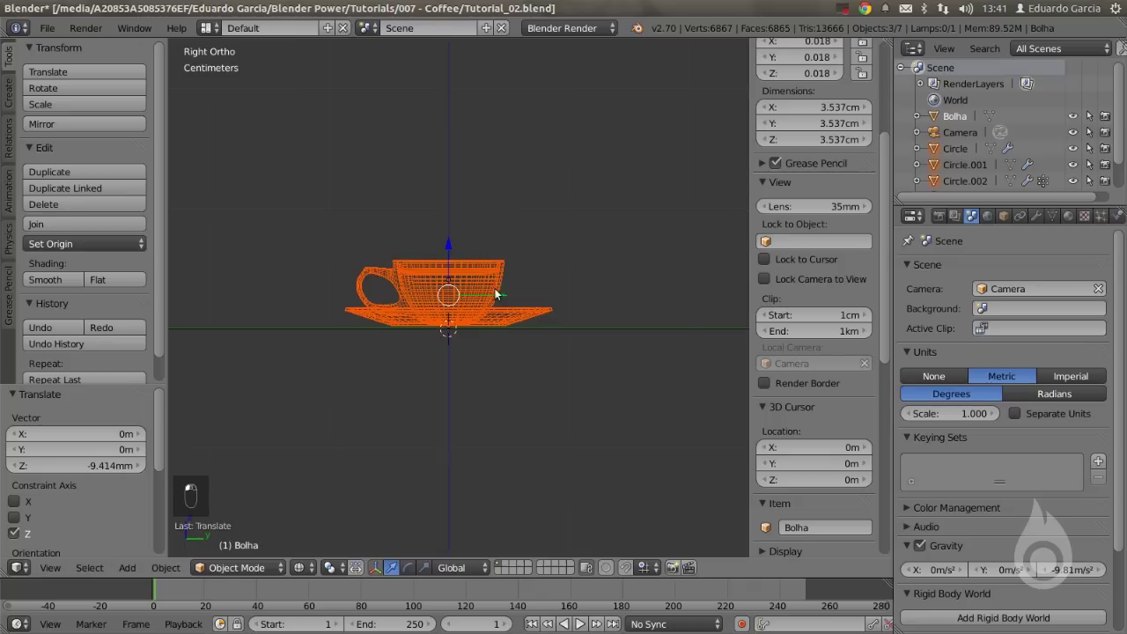
drag(498, 304, 505, 303)
drag(449, 252, 461, 244)
scroll(540, 377, down, 6)
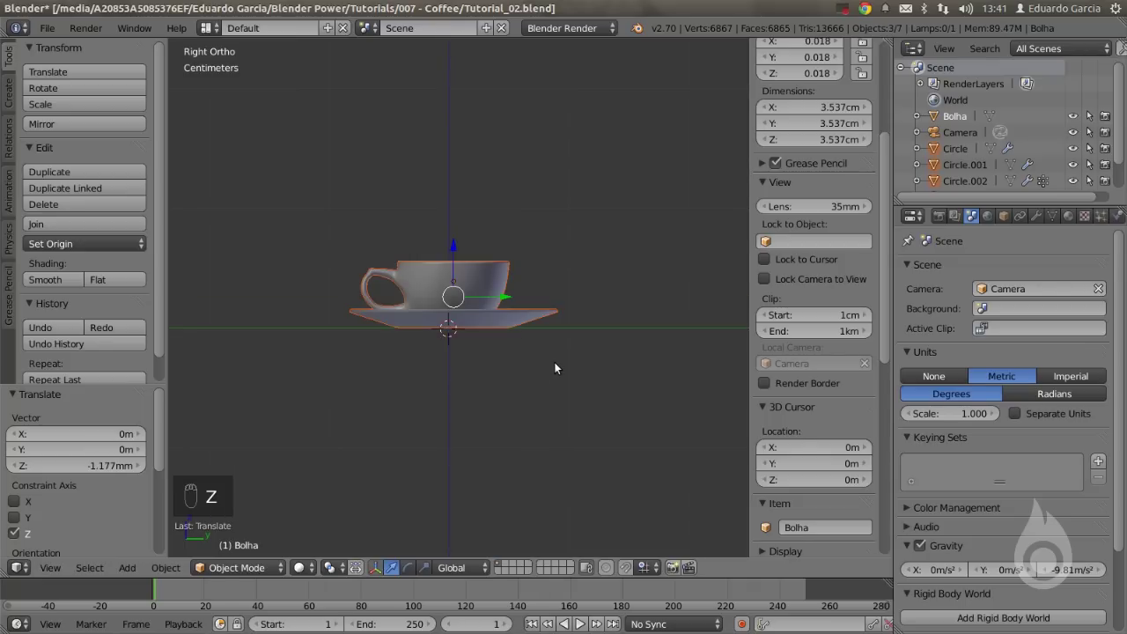
Select the ground plane and scale it down by about 0.345 and again by about 0.334.
scroll(534, 356, down, 7)
middle_drag(532, 357, 637, 438)
right_click(635, 440)
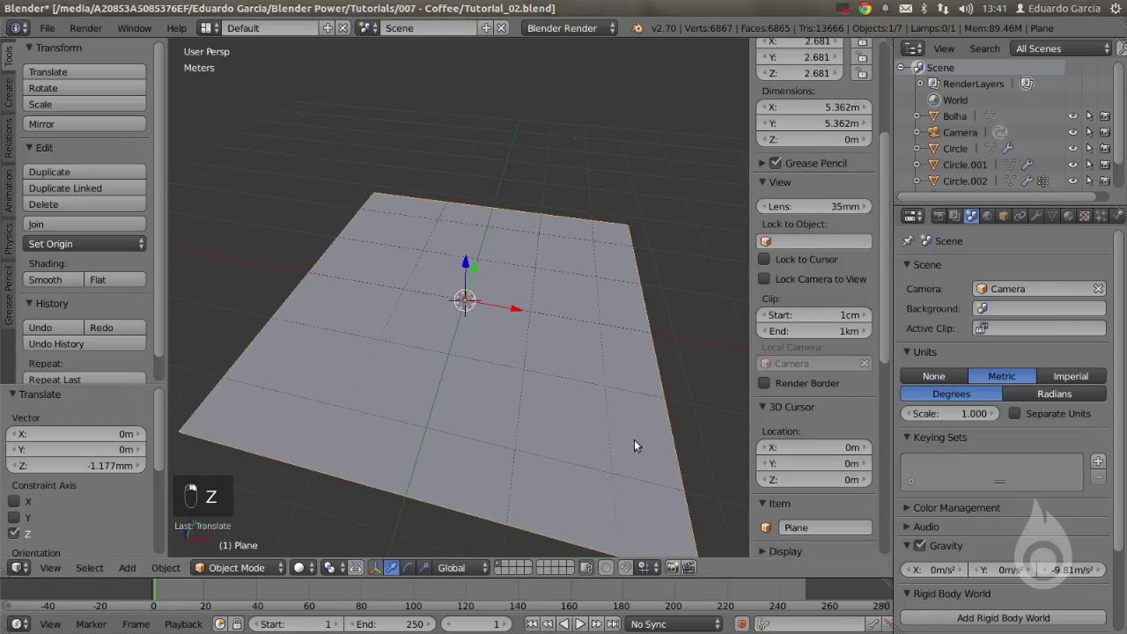
key(s)
click(521, 360)
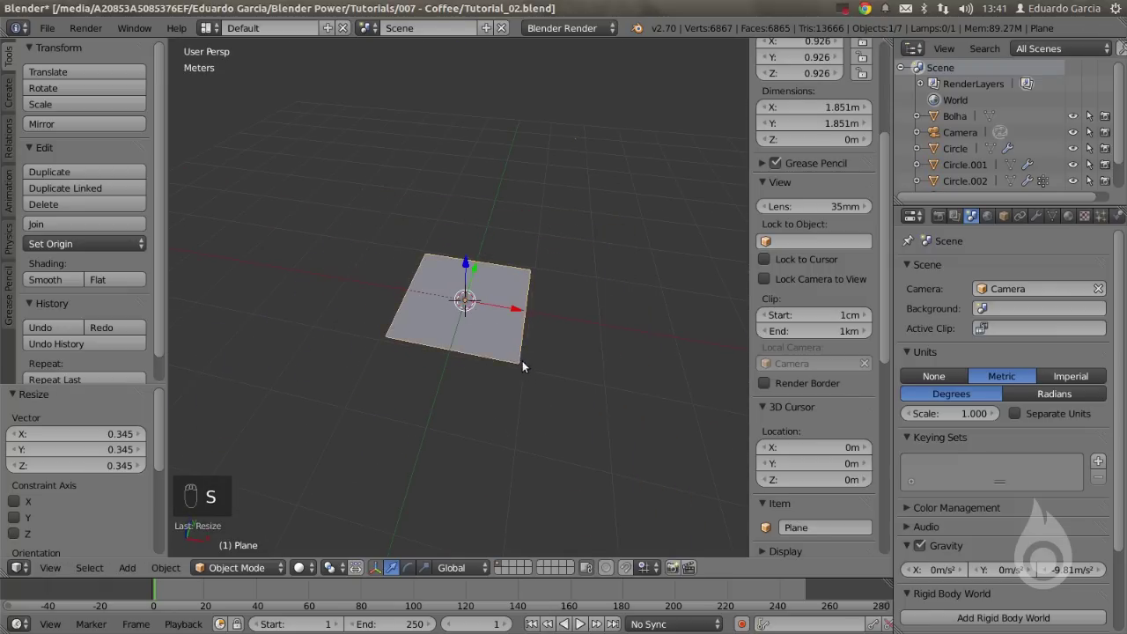
scroll(524, 365, up, 5)
key(s)
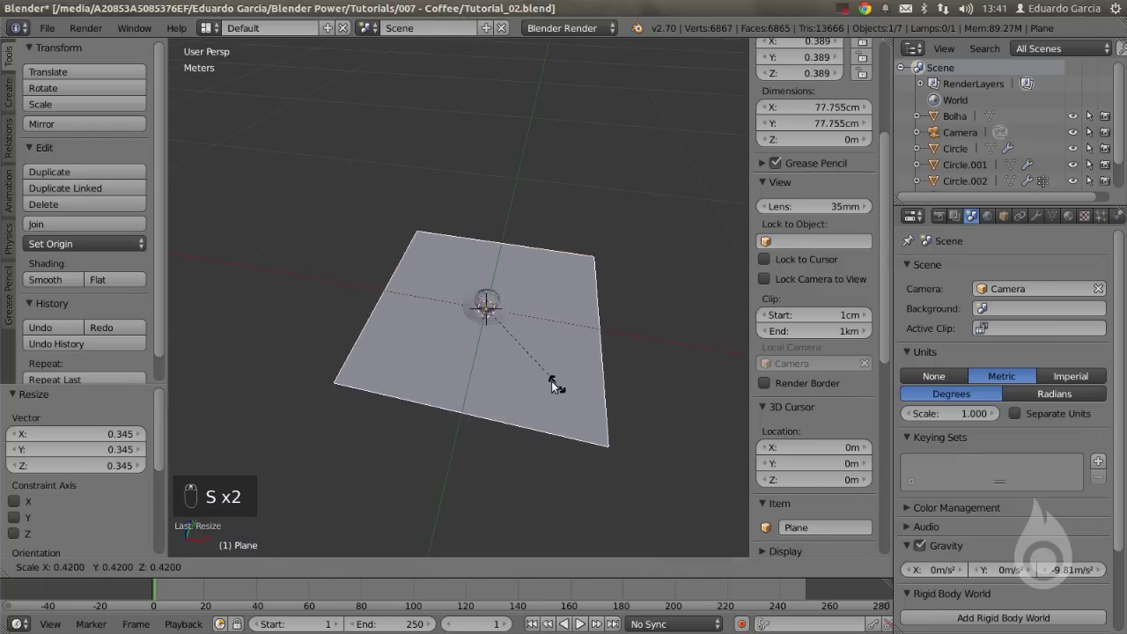
click(543, 368)
Enlarge the ground plane around the cup and saucer to about 78.4 cm per side.
scroll(563, 385, up, 5)
middle_drag(562, 385, 506, 371)
scroll(569, 388, down, 2)
key(s)
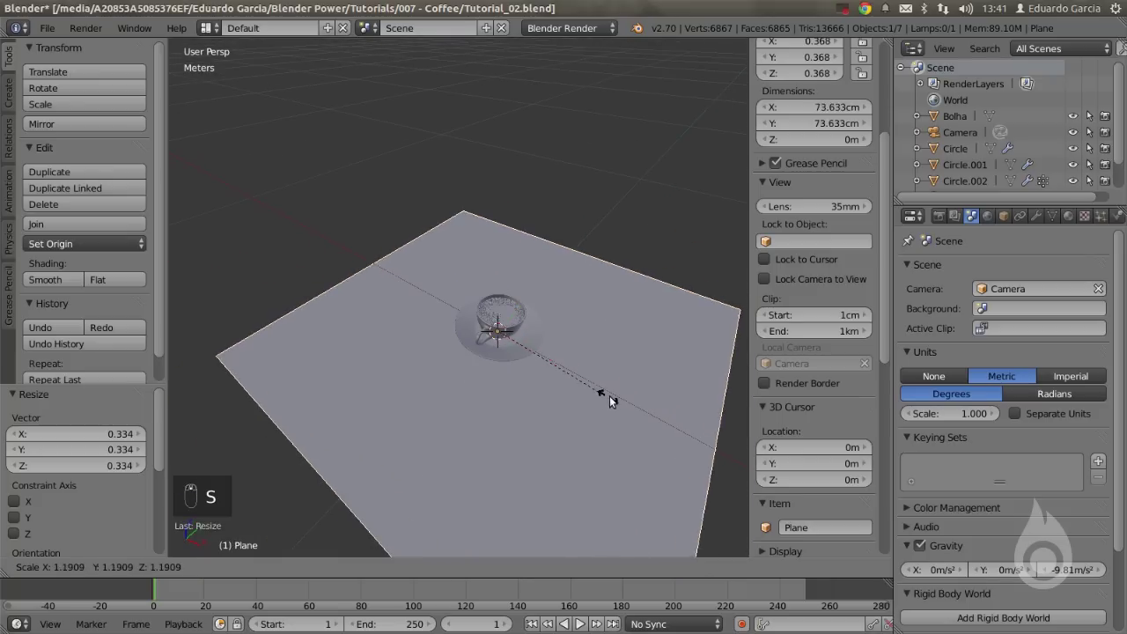
click(582, 389)
Deselect everything and examine how the cup and saucer sit on the plane from several angles.
mouse_move(543, 361)
middle_down()
mouse_move(550, 378)
mouse_move(524, 349)
middle_up()
scroll(493, 345, up, 4)
key(a)
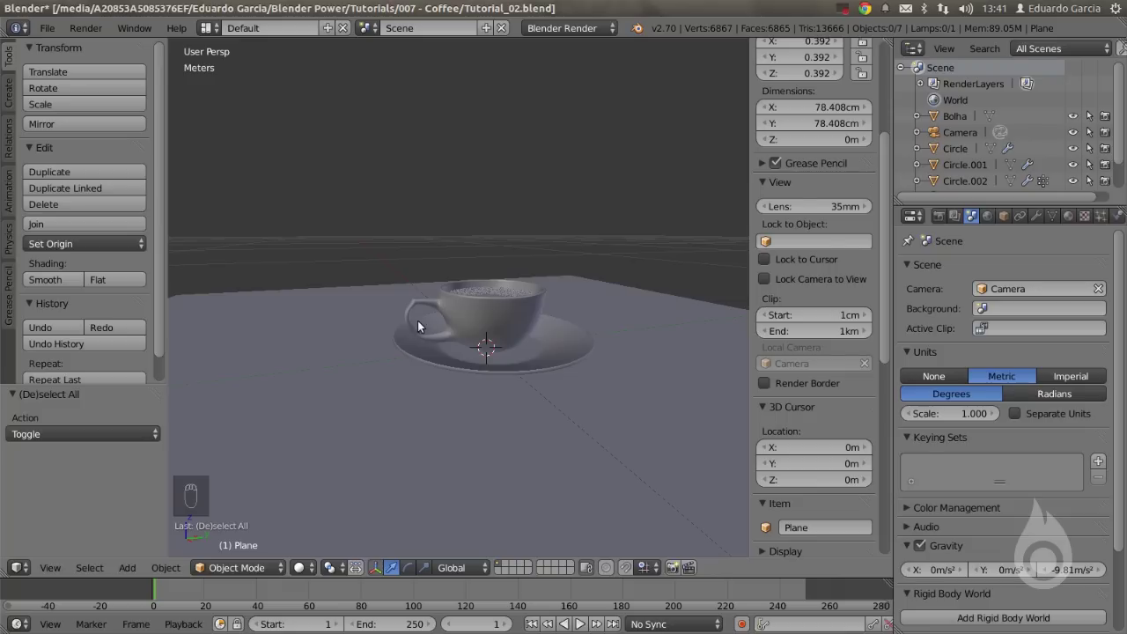
scroll(523, 325, up, 6)
middle_drag(523, 325, 577, 347)
scroll(530, 395, down, 2)
scroll(530, 394, down, 2)
scroll(493, 326, down, 4)
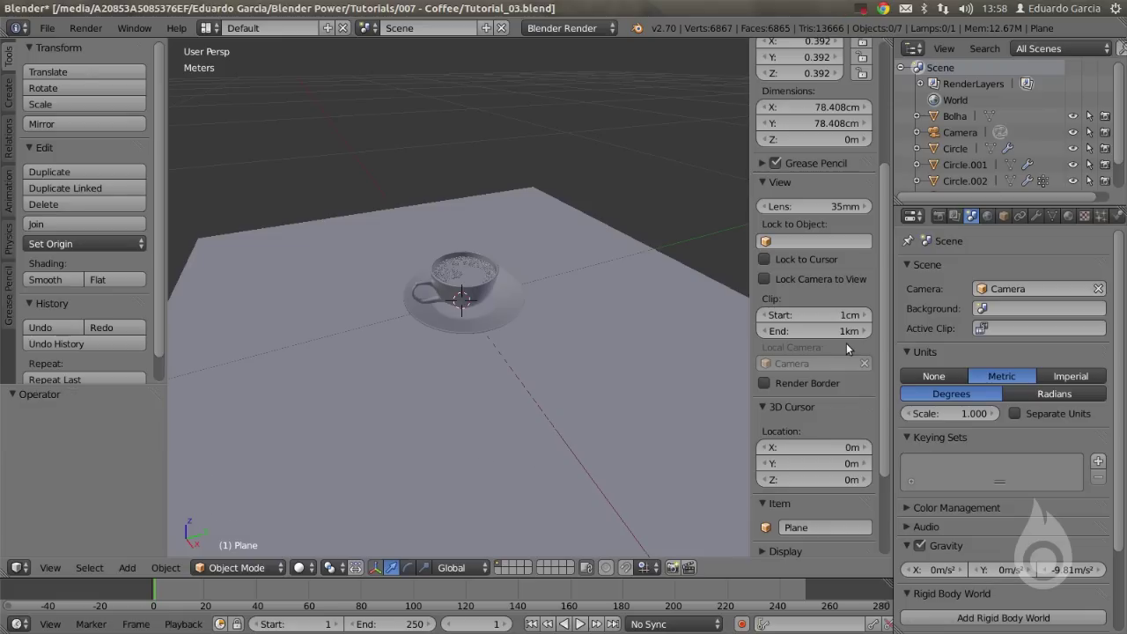
Select the camera, look through it and fly it forward until the cup and saucer fill more of the frame.
click(959, 131)
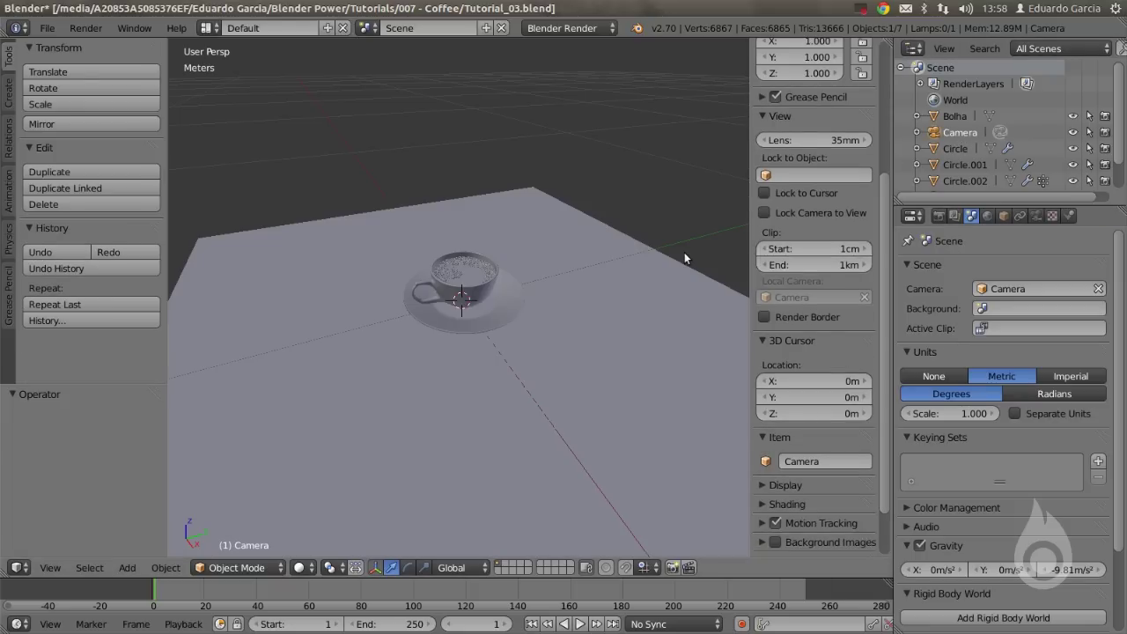
key(KP_0)
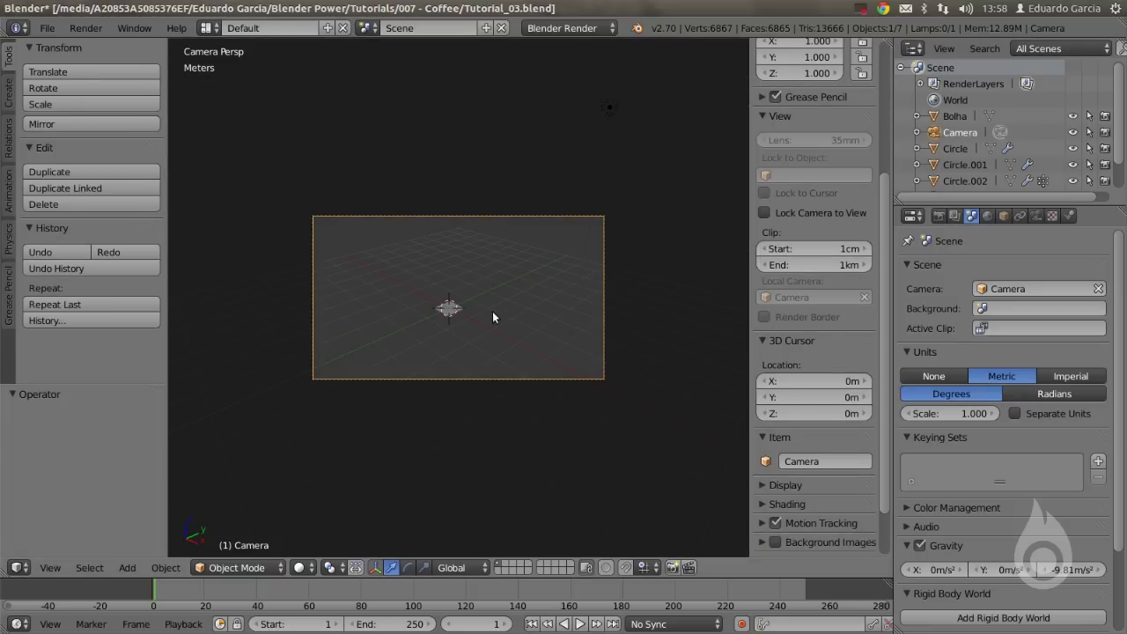
key(shift+f)
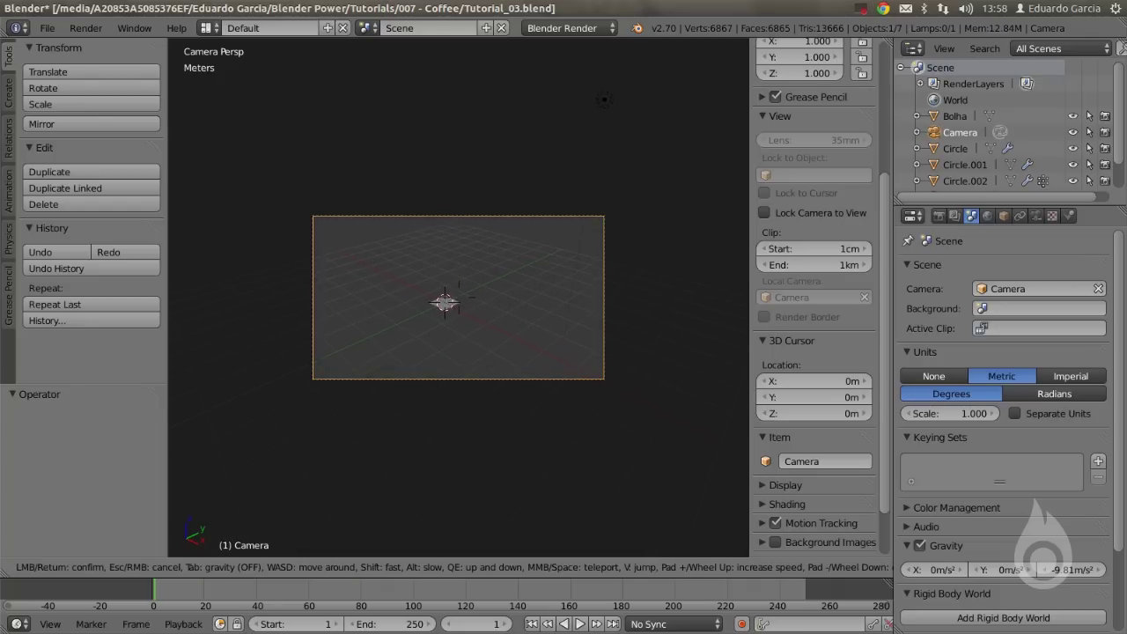
key(w)
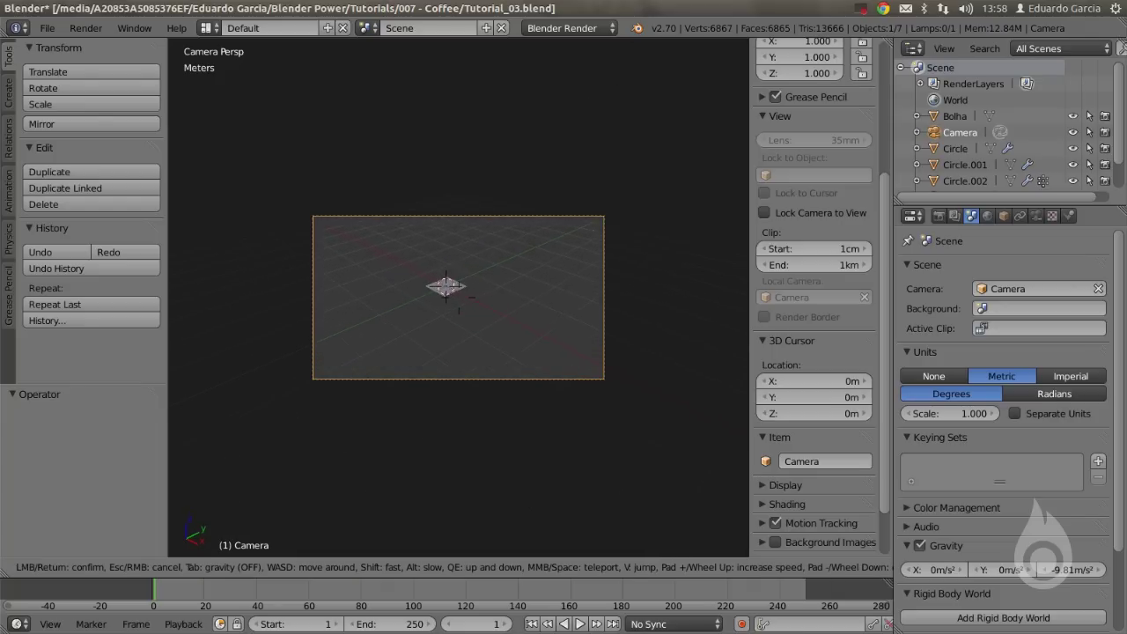
key(w)
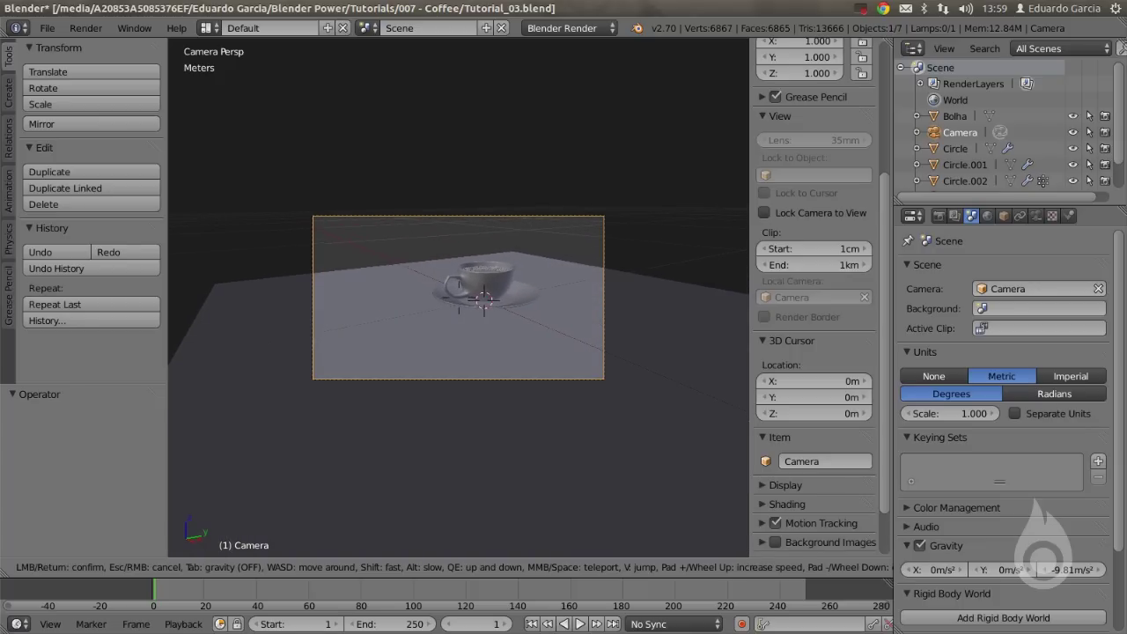
key(w)
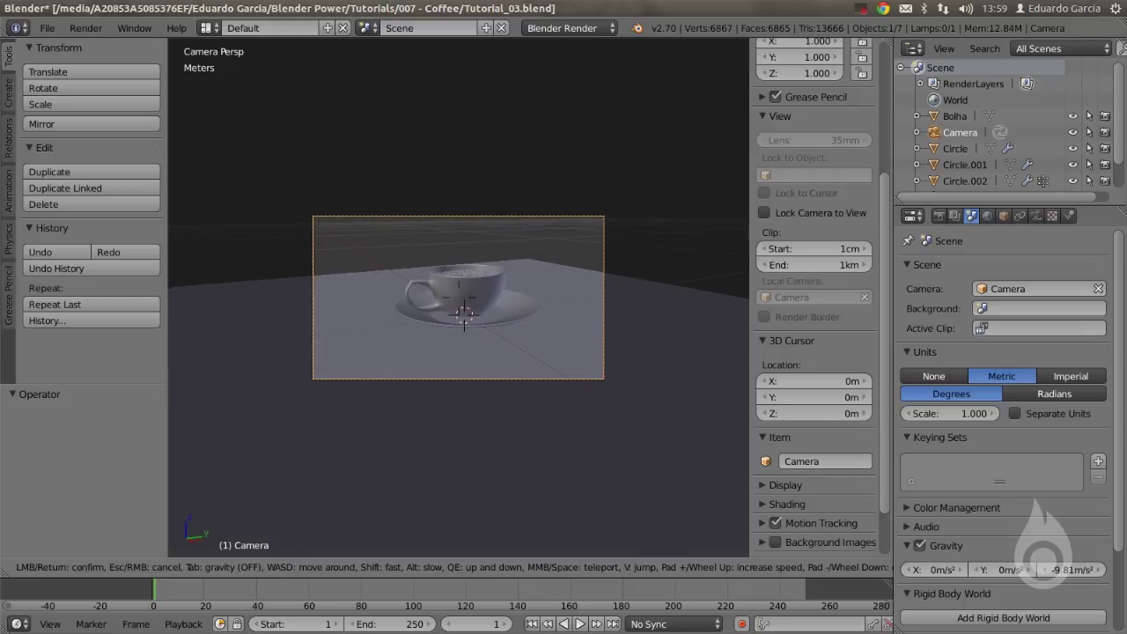
Fly the camera to frame the cup and saucer, and raise it about 1.8 cm along the global Z axis.
key(w)
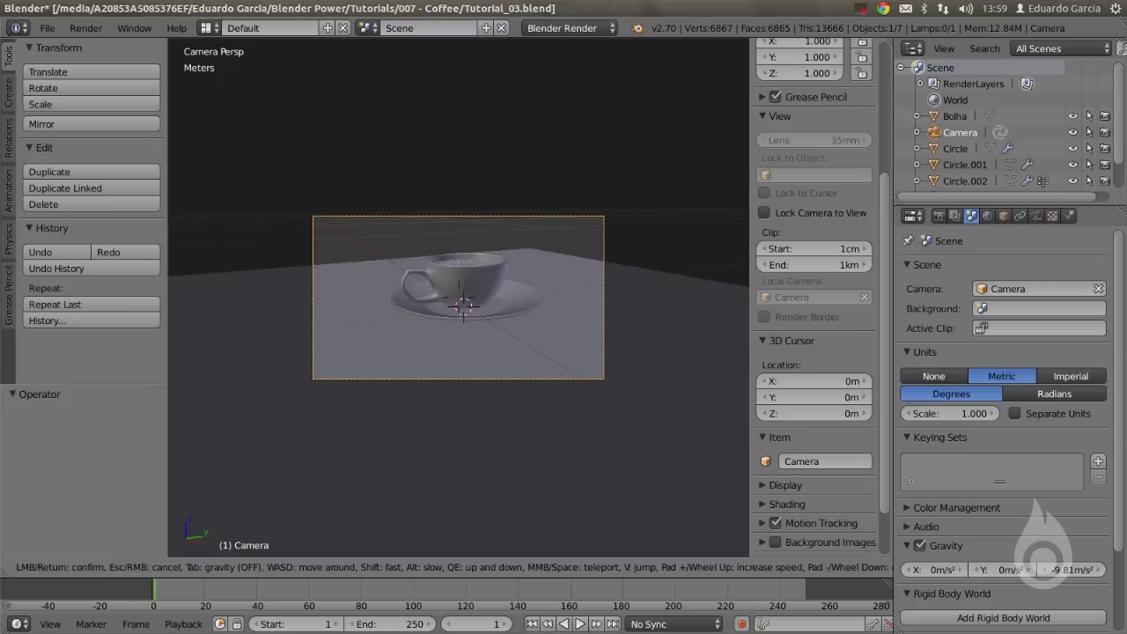
key(q)
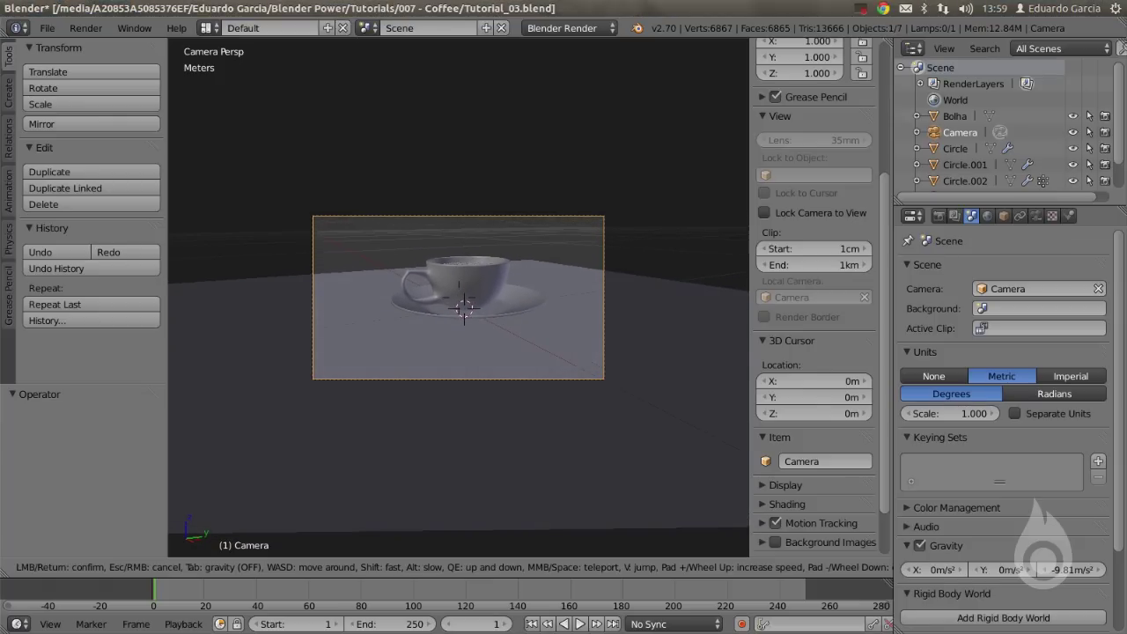
click(459, 302)
key(g)
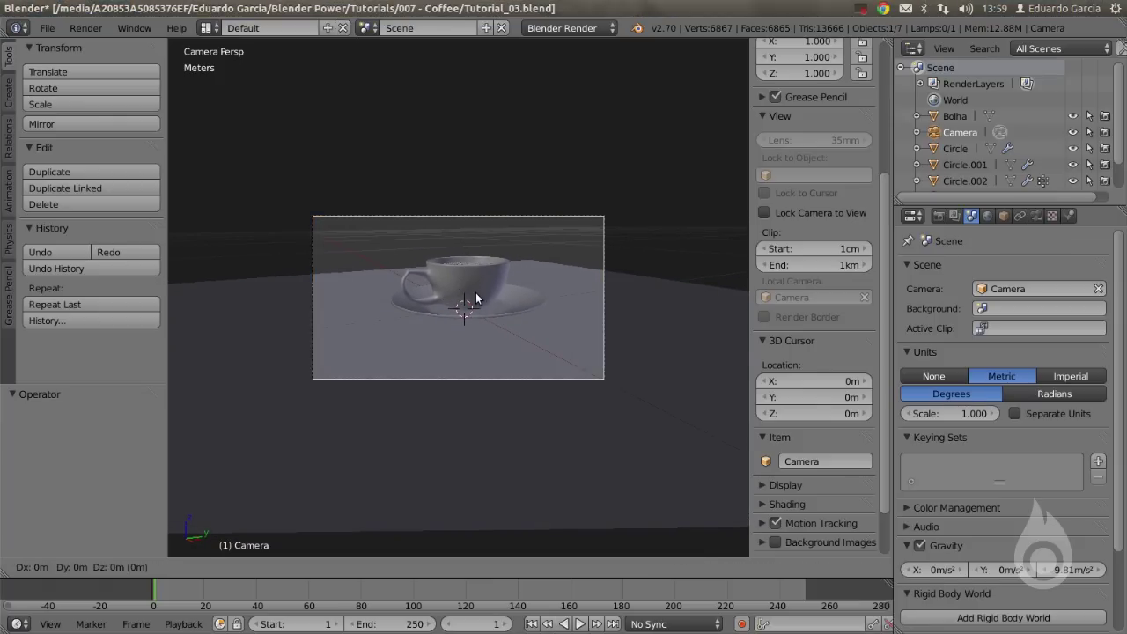
key(z)
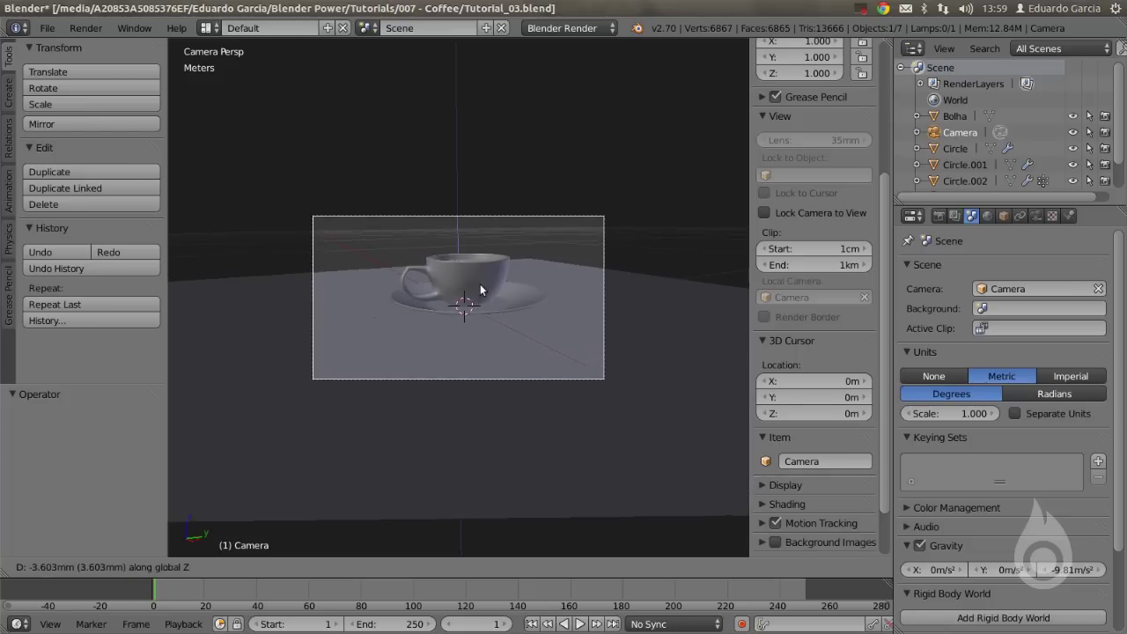
click(480, 278)
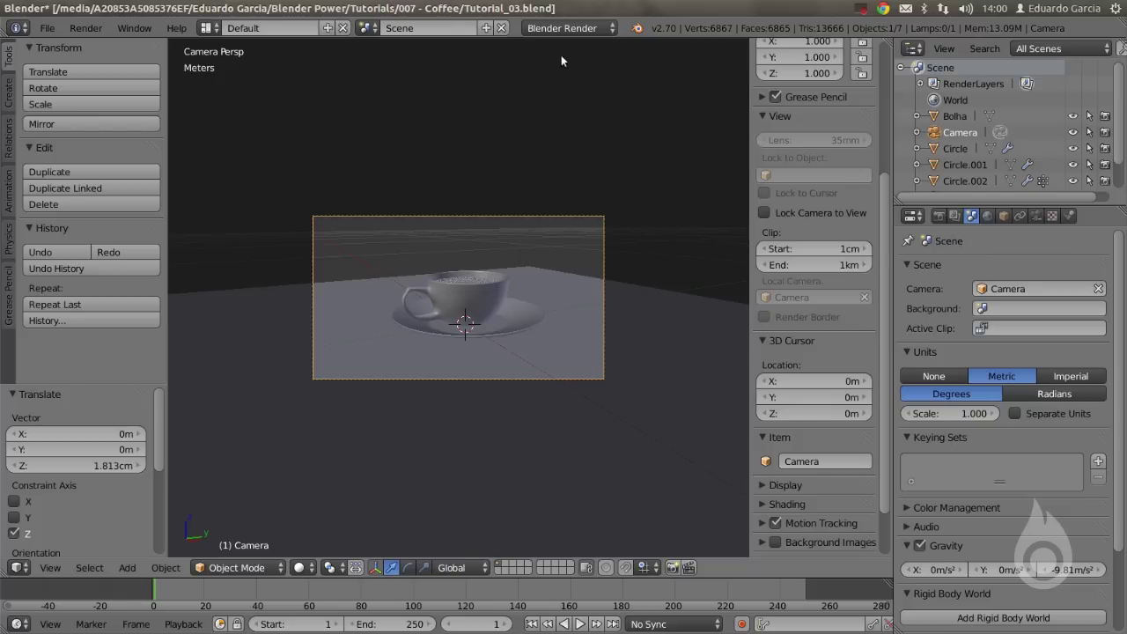
Switch the render engine to Cycles Render.
click(563, 27)
click(574, 84)
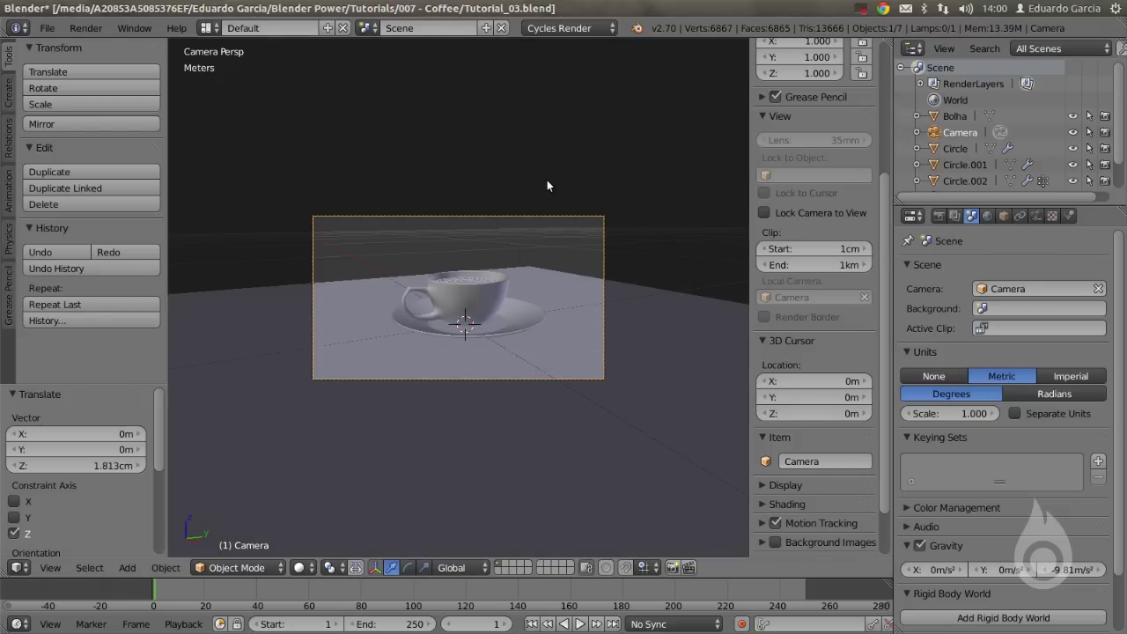
scroll(660, 236, down, 5)
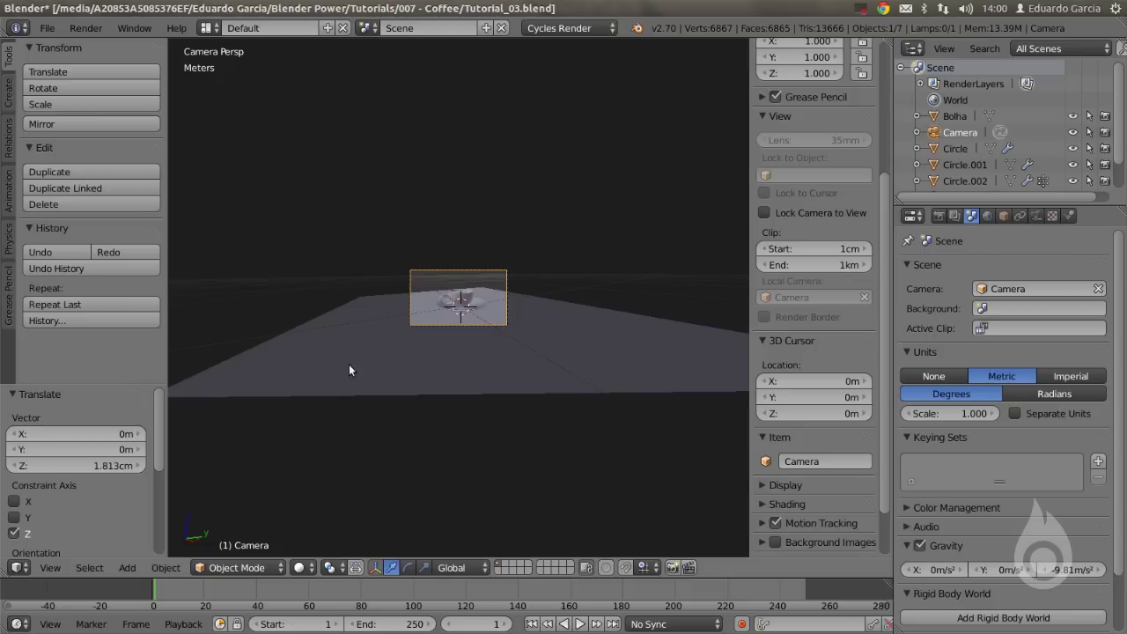
Split the 3D view into one tall area and two stacked ones, and hide the side shelves in the stacked areas.
drag(5, 570, 482, 454)
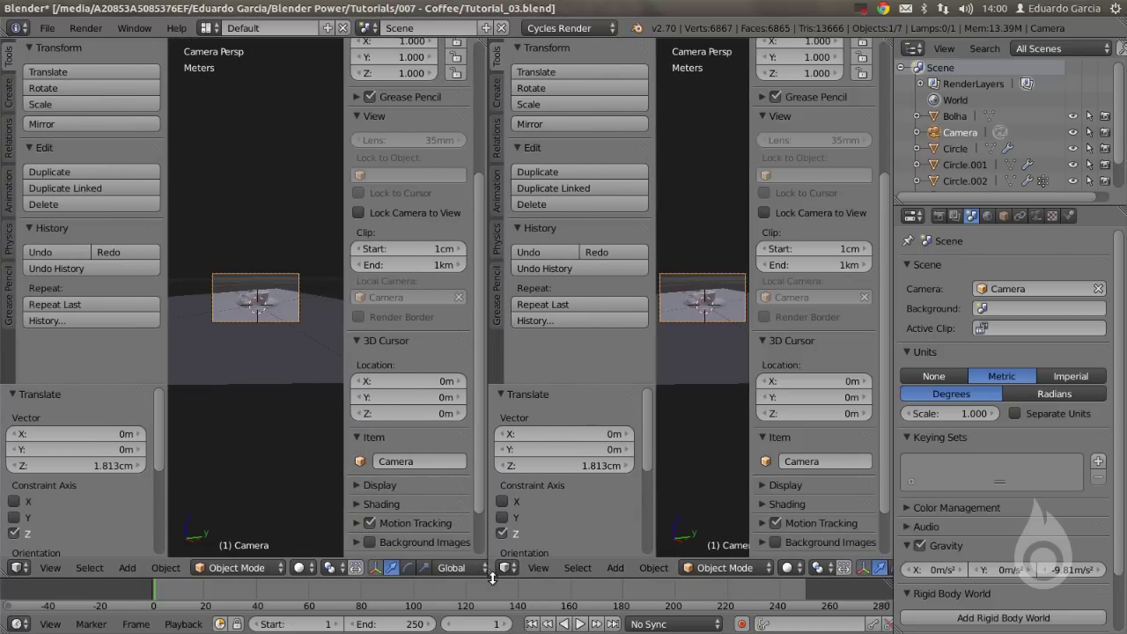
drag(493, 573, 546, 255)
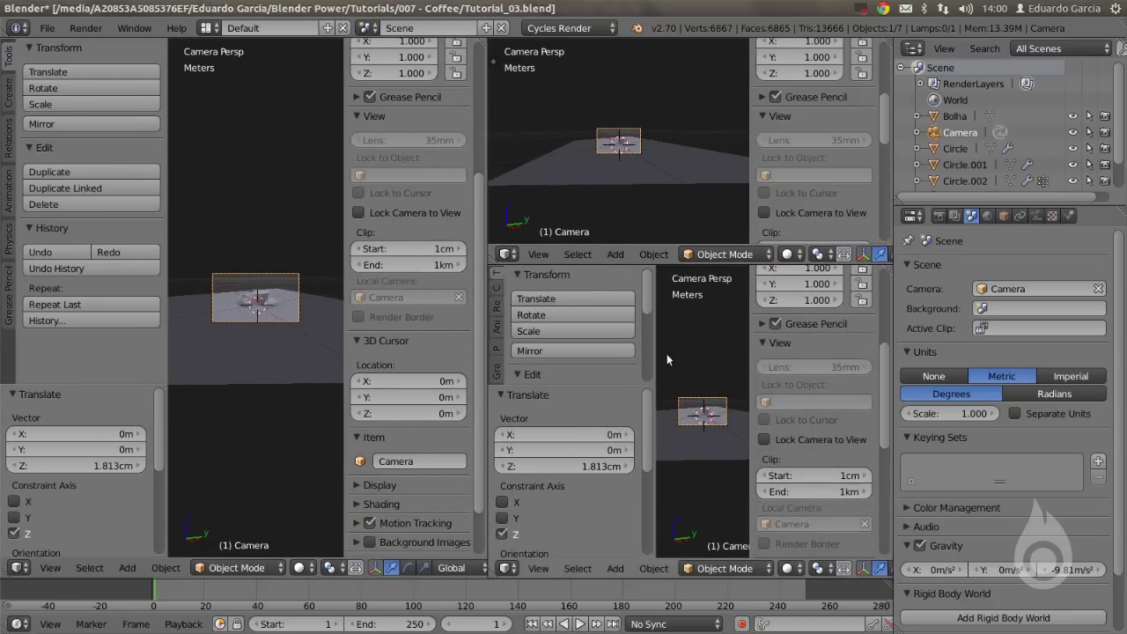
key(n)
key(n)
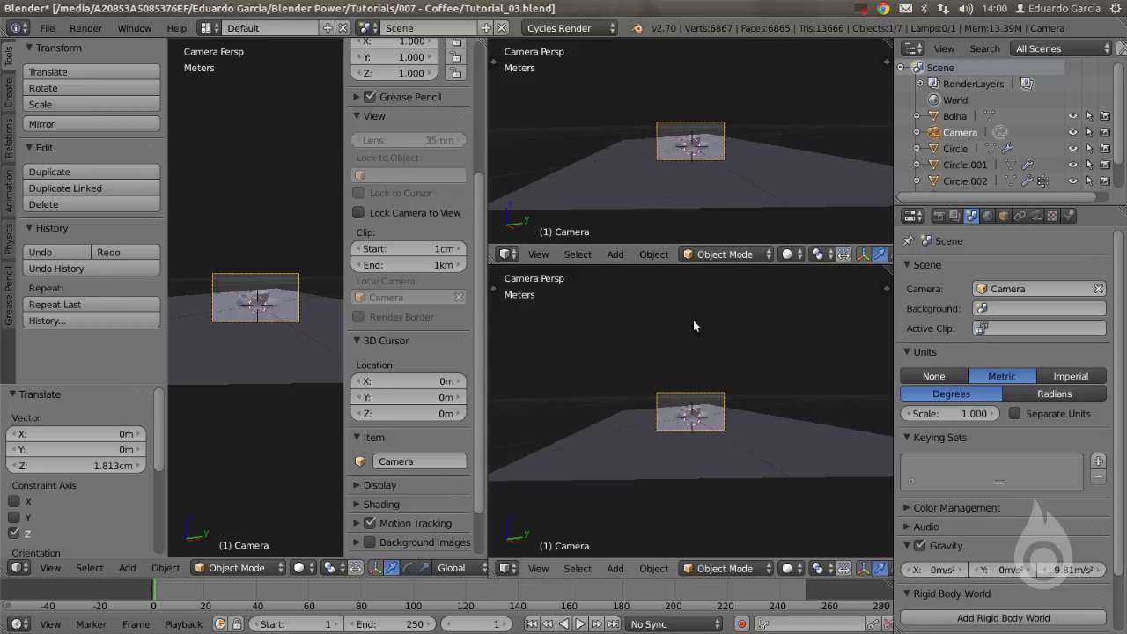
Resize the three areas, framing the camera view closely in the upper stacked one and a free perspective view in the lower one.
drag(505, 252, 510, 300)
drag(489, 261, 591, 262)
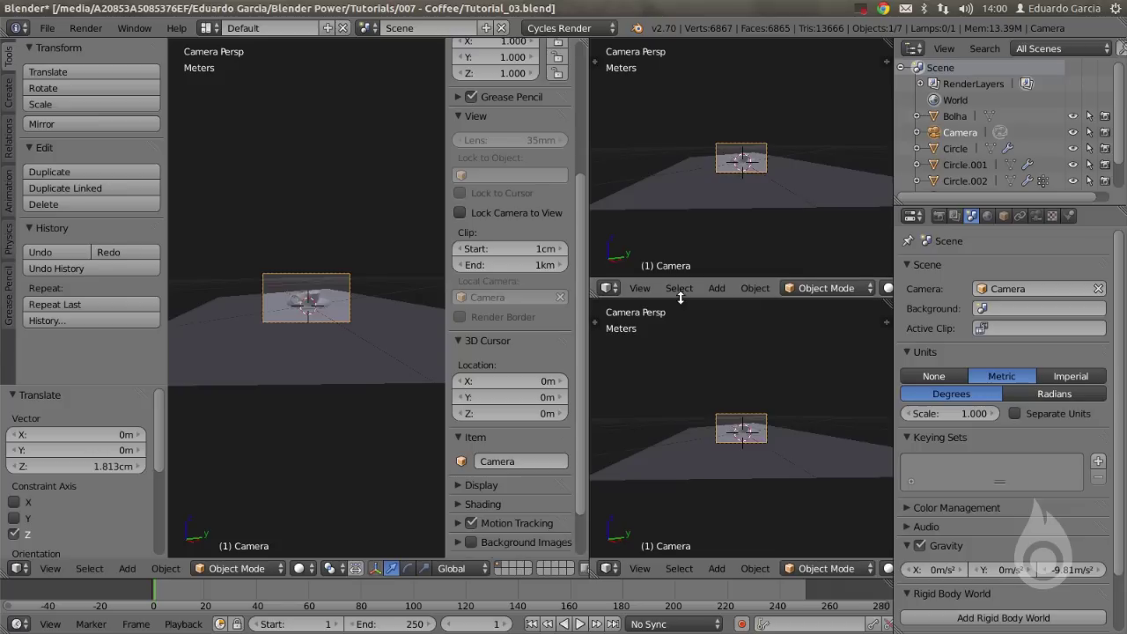
drag(679, 297, 676, 247)
scroll(745, 57, up, 4)
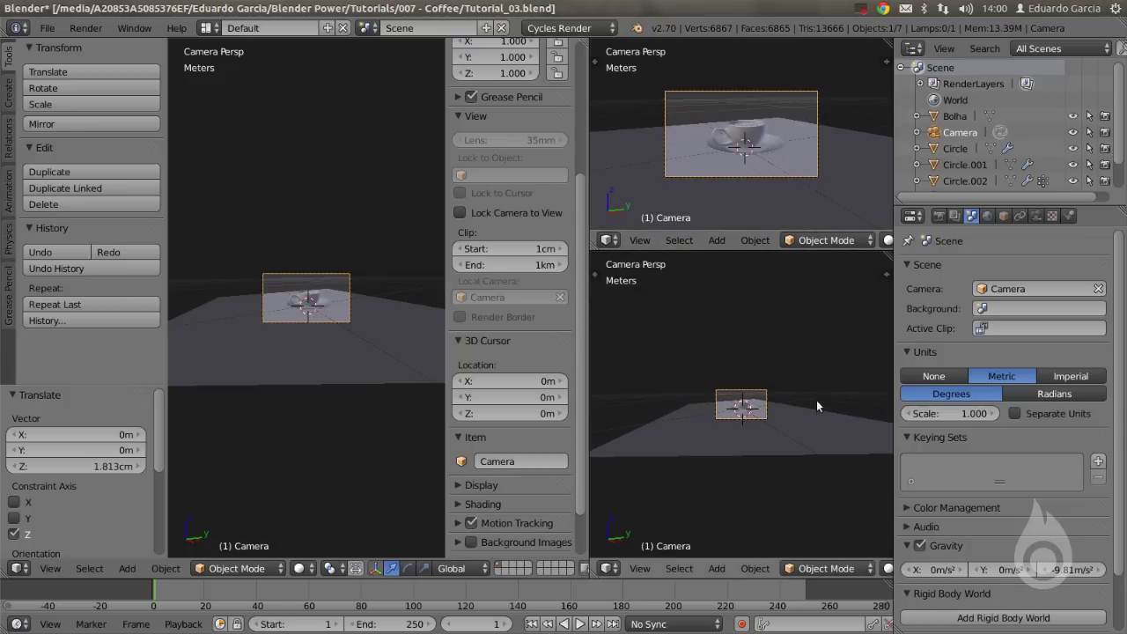
middle_drag(754, 432, 762, 407)
scroll(762, 407, up, 1)
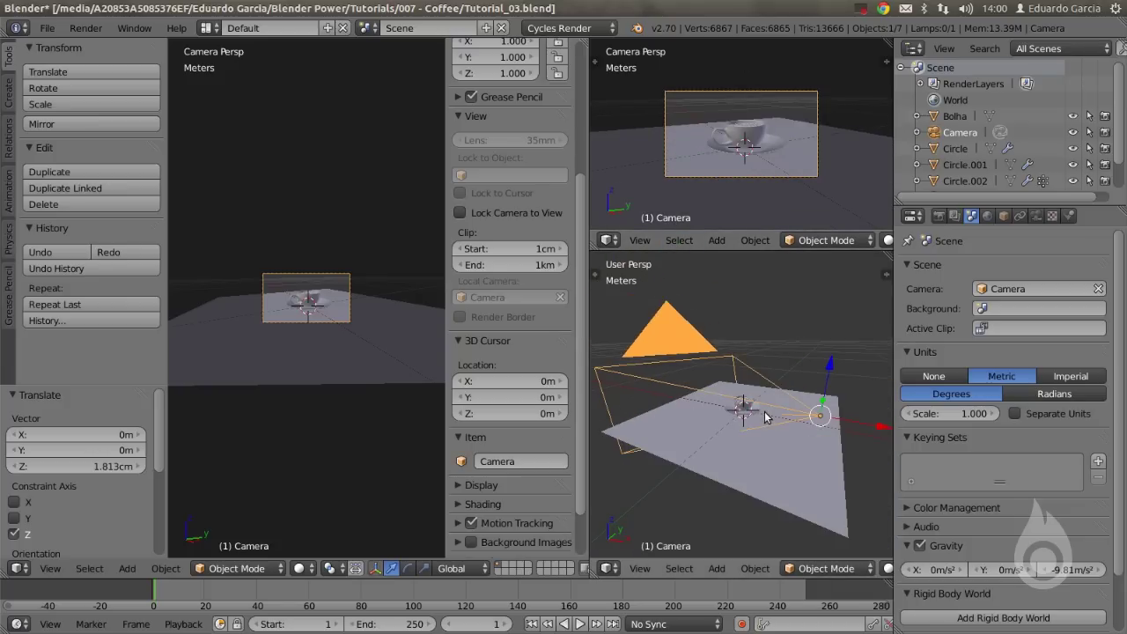
Change the tall 3D view area into a Node Editor.
click(18, 568)
click(59, 385)
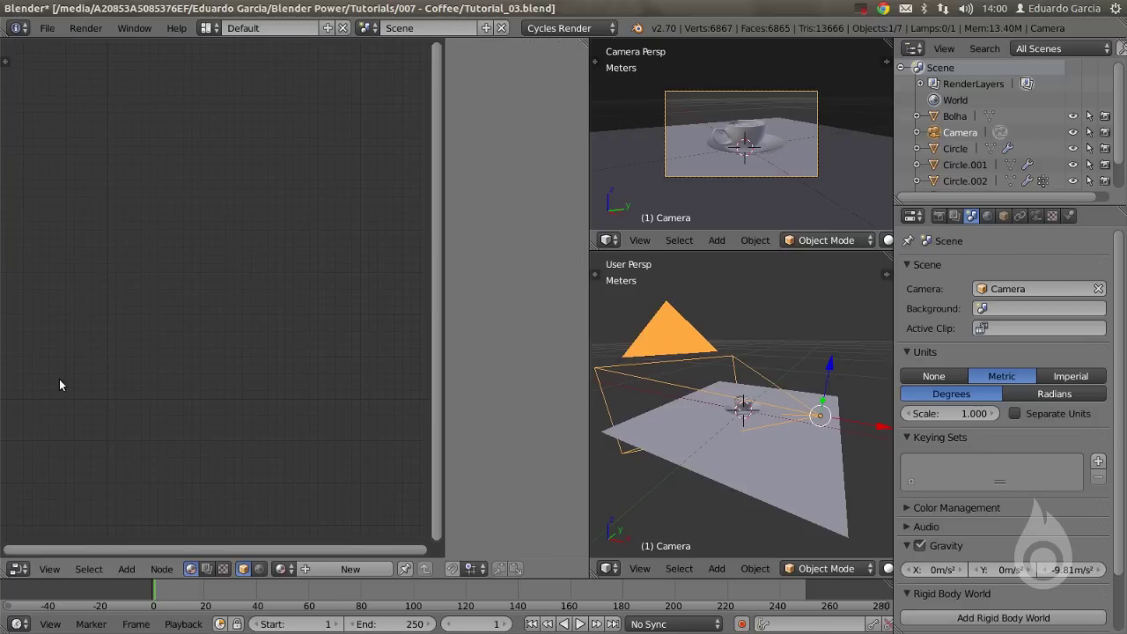
Scale the camera object down in two passes, the second by a factor of about 0.5.
key(s)
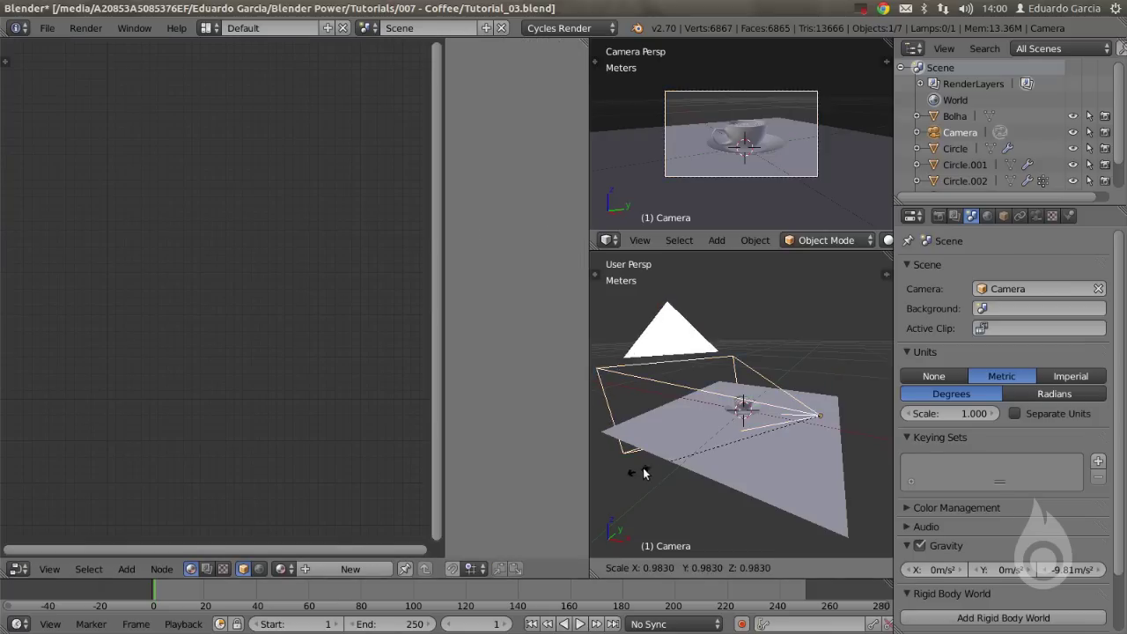
click(761, 431)
scroll(760, 429, up, 4)
middle_drag(760, 429, 697, 493)
key(s)
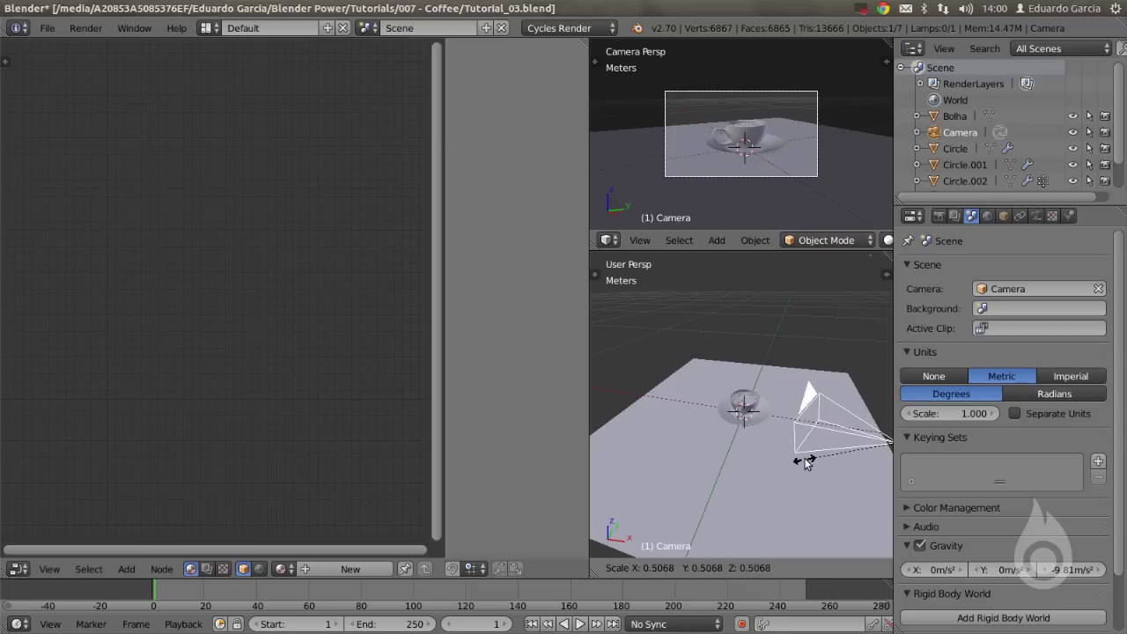
click(804, 459)
Select the distant lamp and move it closer to the cup in the free perspective view.
middle_drag(767, 449, 793, 392)
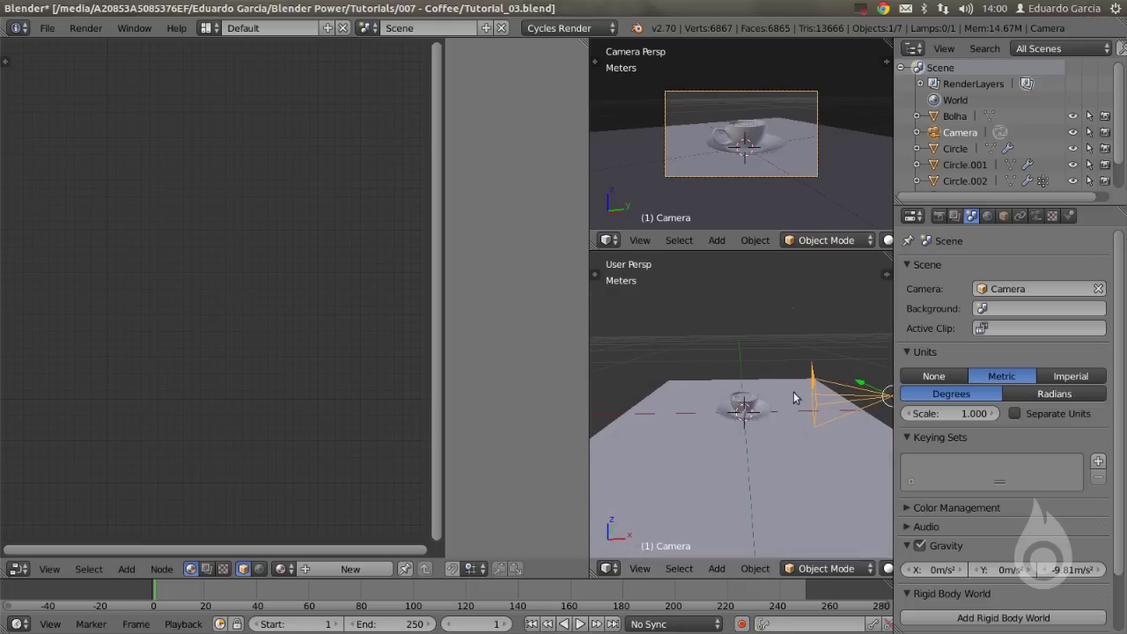
key(KP_Divide)
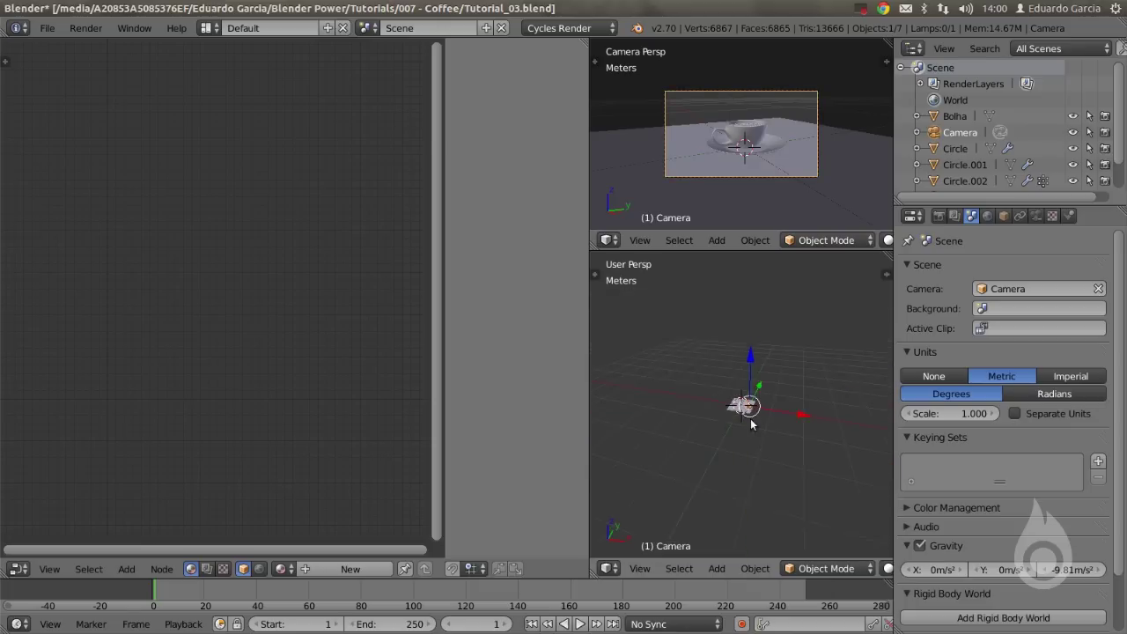
right_click(827, 307)
key(g)
click(764, 375)
middle_drag(763, 377, 637, 369)
key(g)
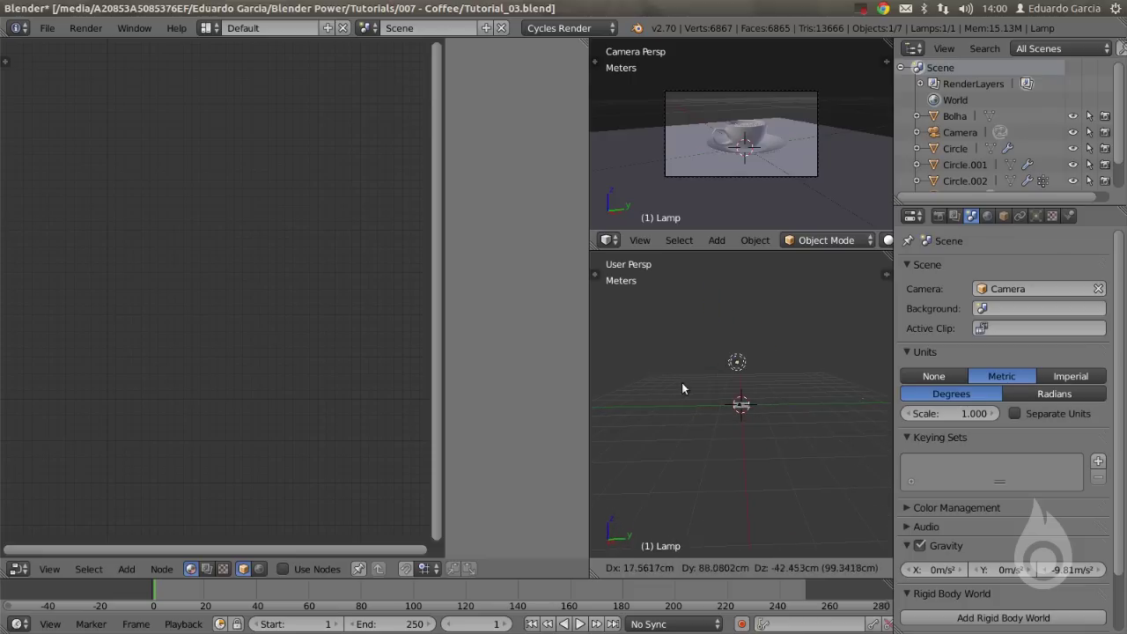
right_click(694, 393)
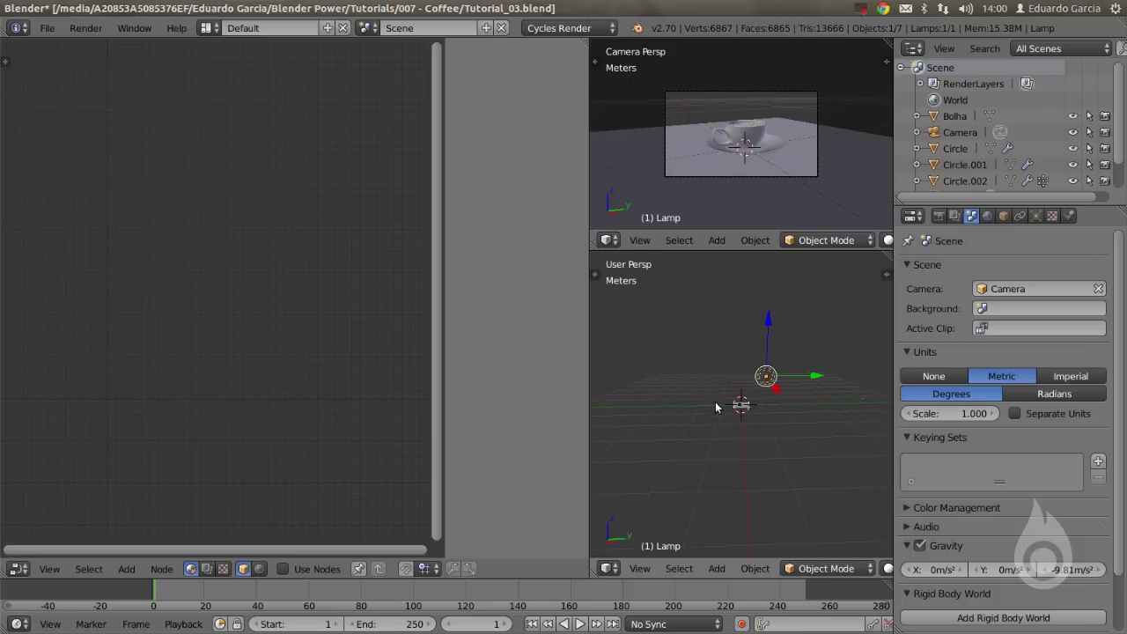
Move the Bolha object closer to the plane, starting along the Y axis and adjusting it along the other axes.
right_click(815, 377)
key(g)
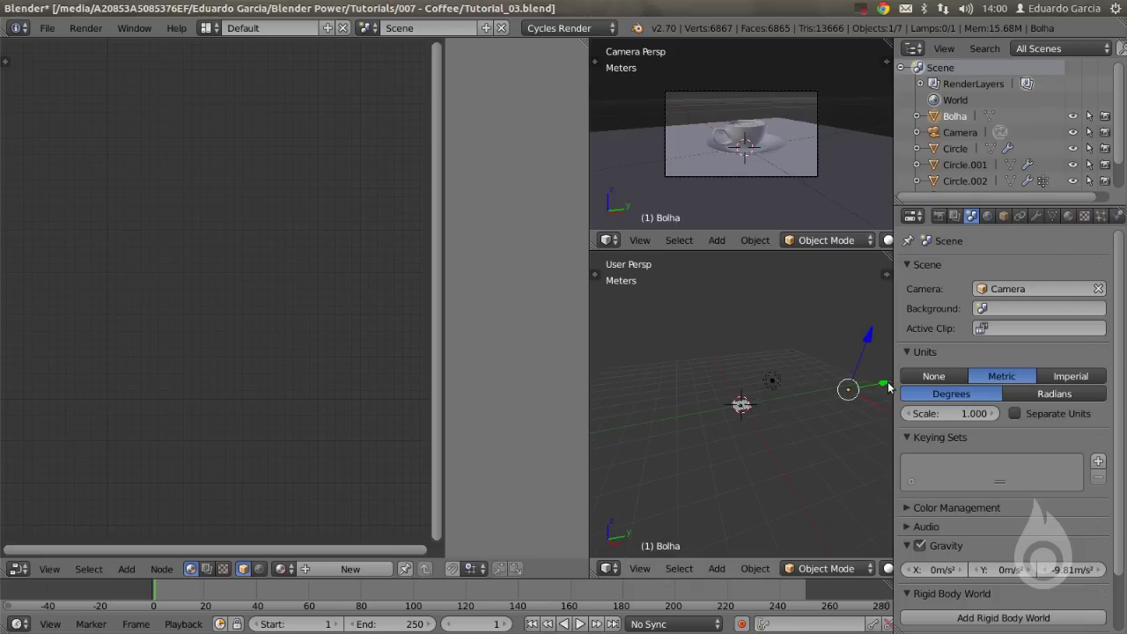
key(y)
click(808, 405)
scroll(787, 417, up, 7)
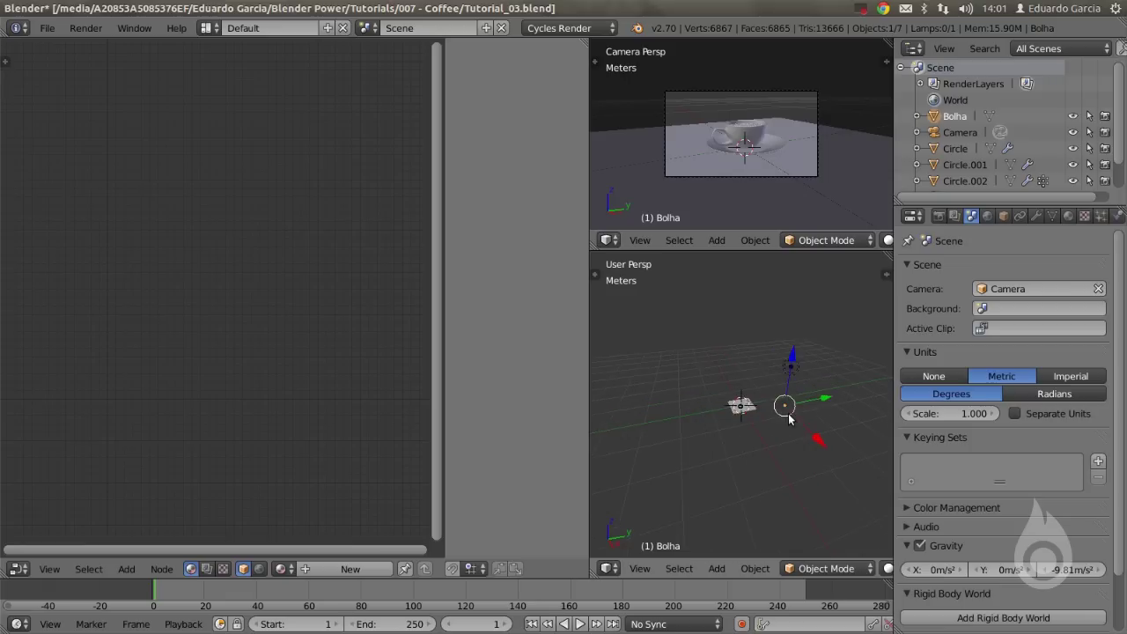
mouse_move(799, 420)
shift+middle_down()
mouse_move(674, 402)
mouse_move(746, 418)
mouse_move(808, 405)
shift+middle_up()
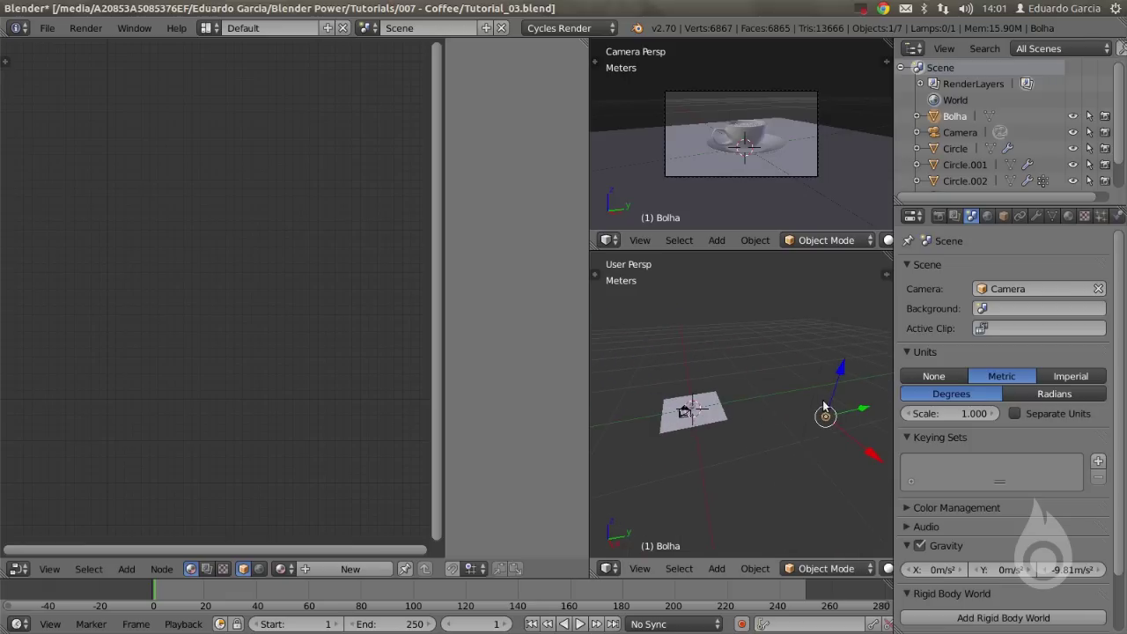
drag(861, 408, 770, 441)
drag(762, 479, 746, 406)
drag(723, 346, 726, 361)
Reposition the lamp nearer to the plane, keeping it above the cup.
scroll(737, 369, down, 2)
right_click(795, 325)
key(g)
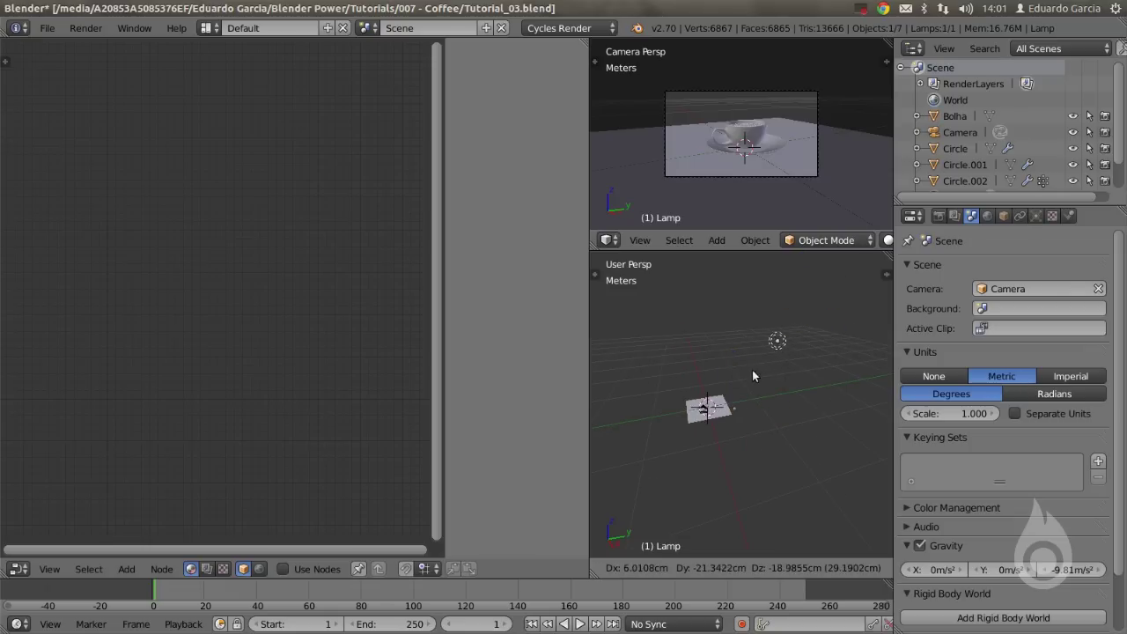
click(732, 382)
Change the lamp's type from Point to Sun.
middle_drag(731, 382, 727, 438)
scroll(753, 423, up, 2)
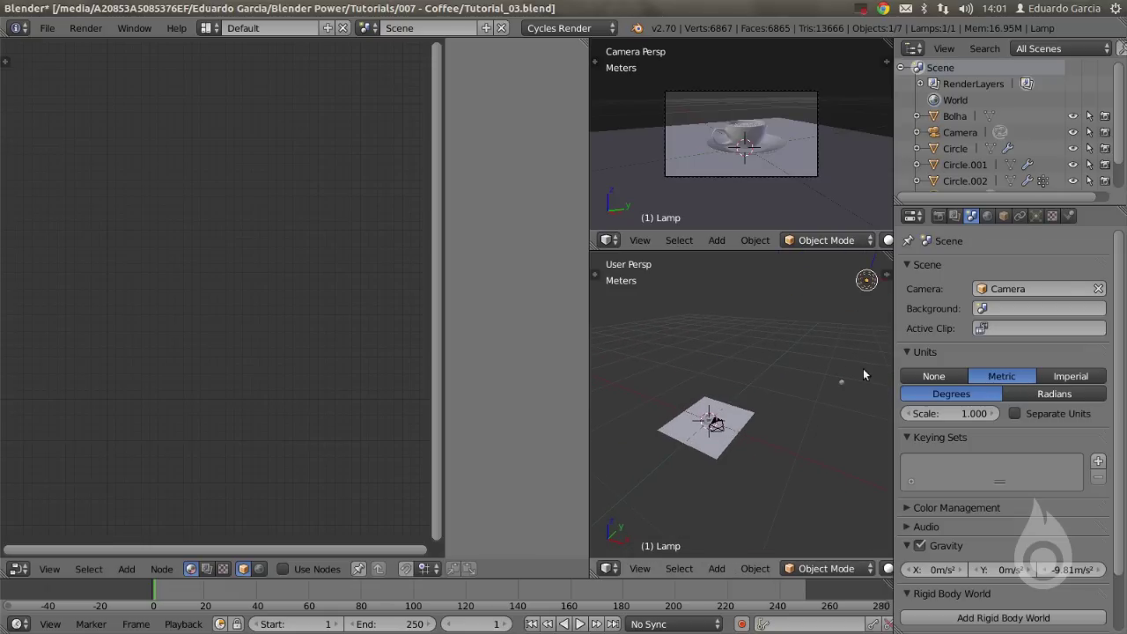
click(1035, 217)
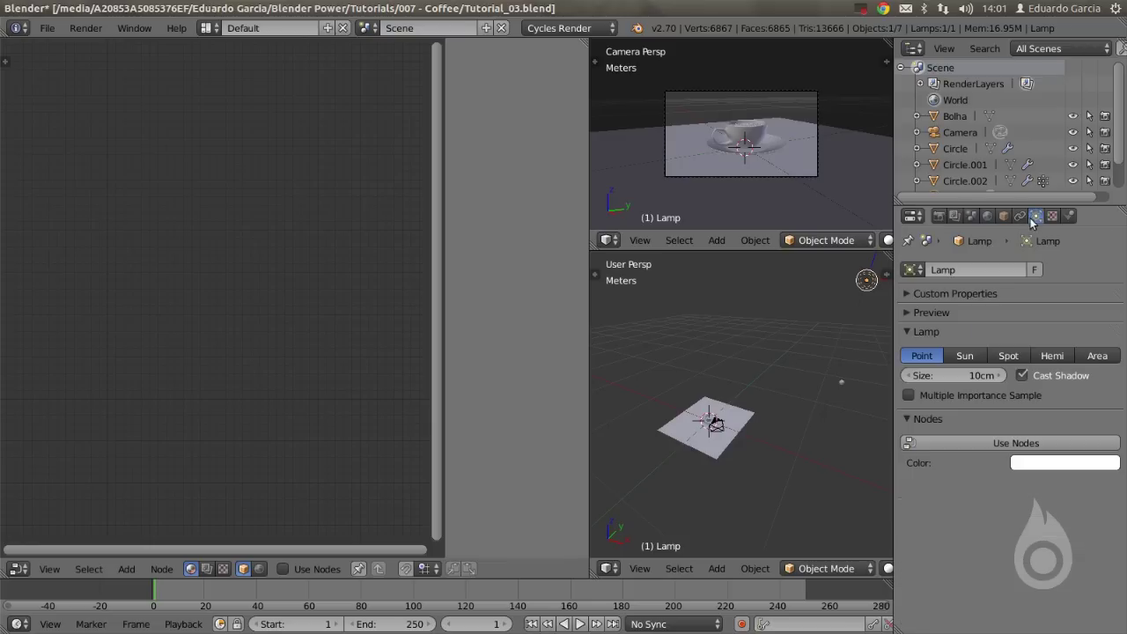
click(964, 356)
middle_drag(726, 401, 743, 422)
Enable nodes for the Sun lamp and set its emission strength to 2.
click(1019, 443)
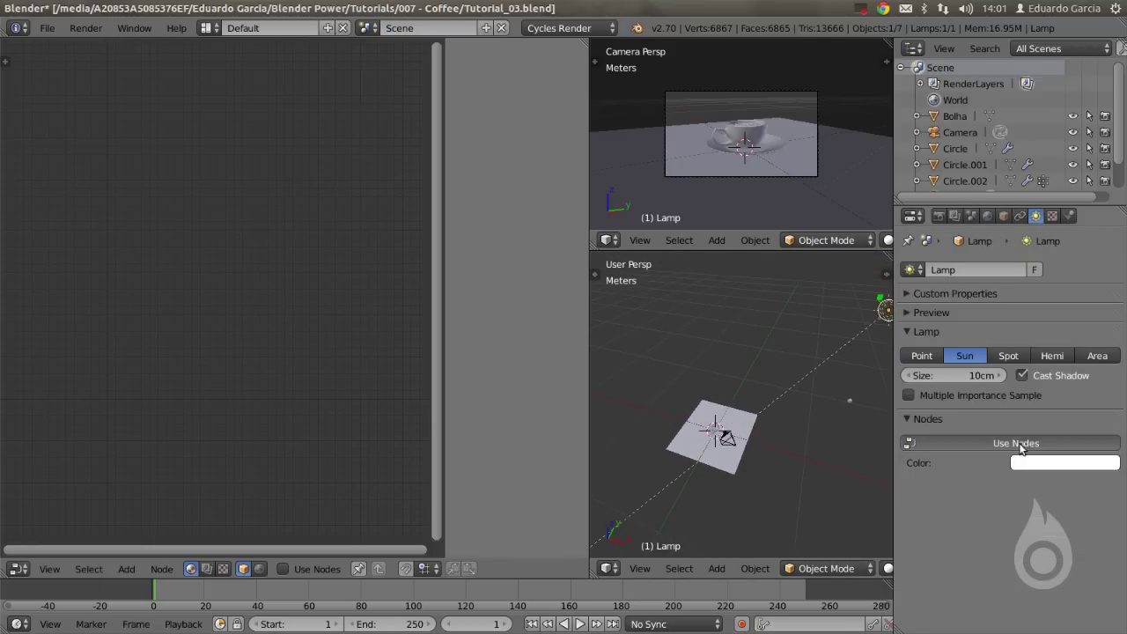
click(1063, 489)
text(2)
key(Return)
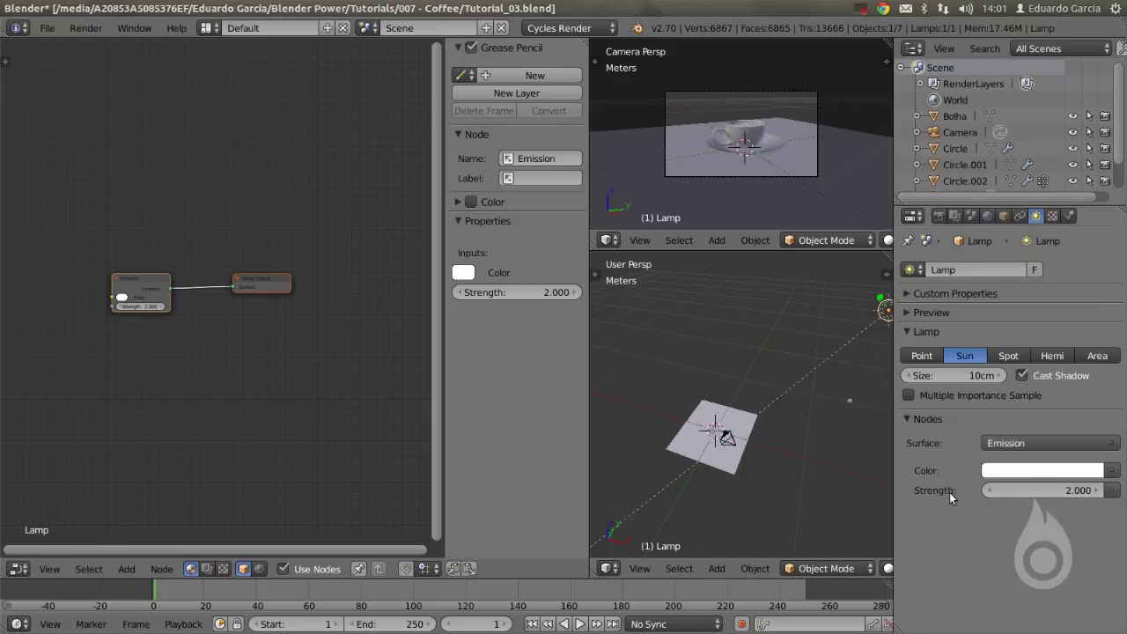
Select the ground plane and move it to the second layer.
middle_drag(772, 353, 759, 325)
scroll(705, 426, up, 2)
shift+middle_drag(705, 437, 768, 394)
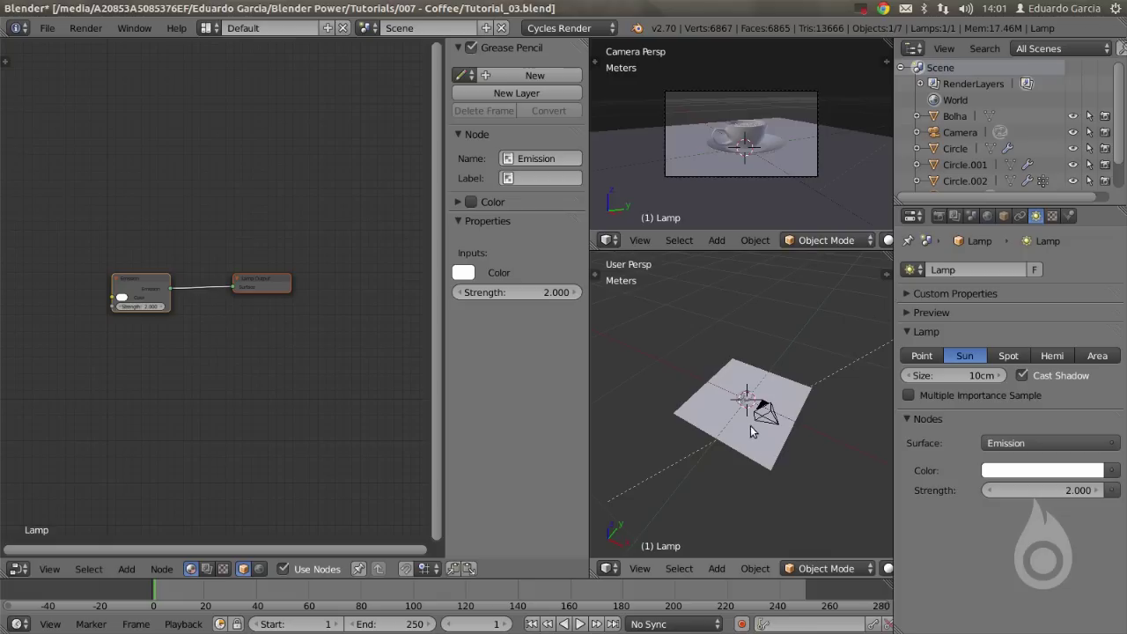
right_click(703, 415)
key(ctrl+space)
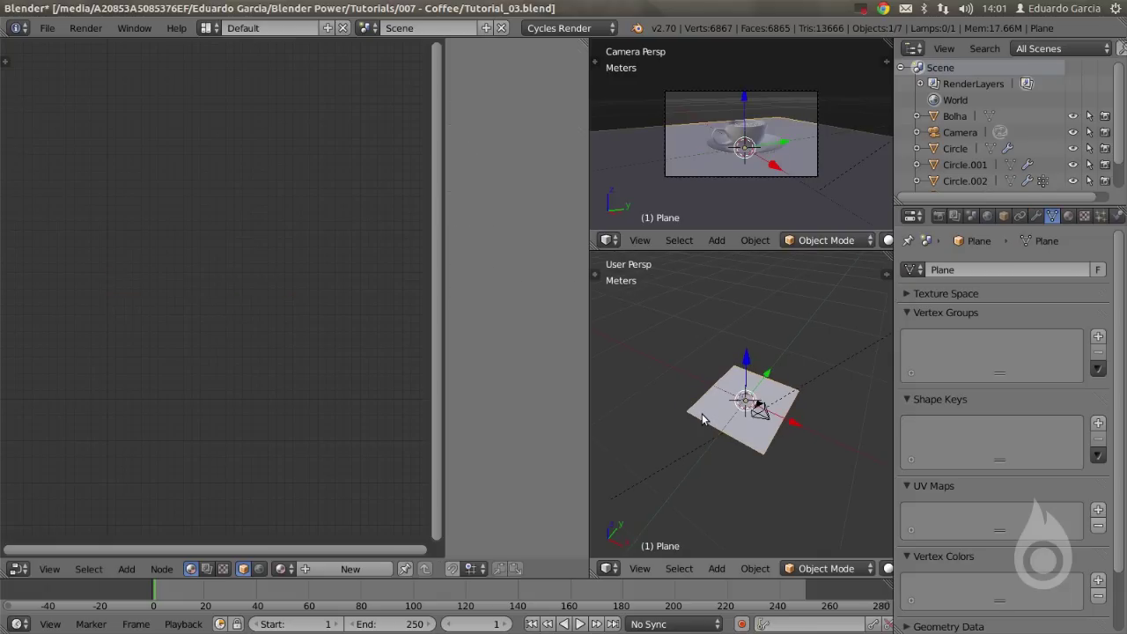
key(m)
click(846, 447)
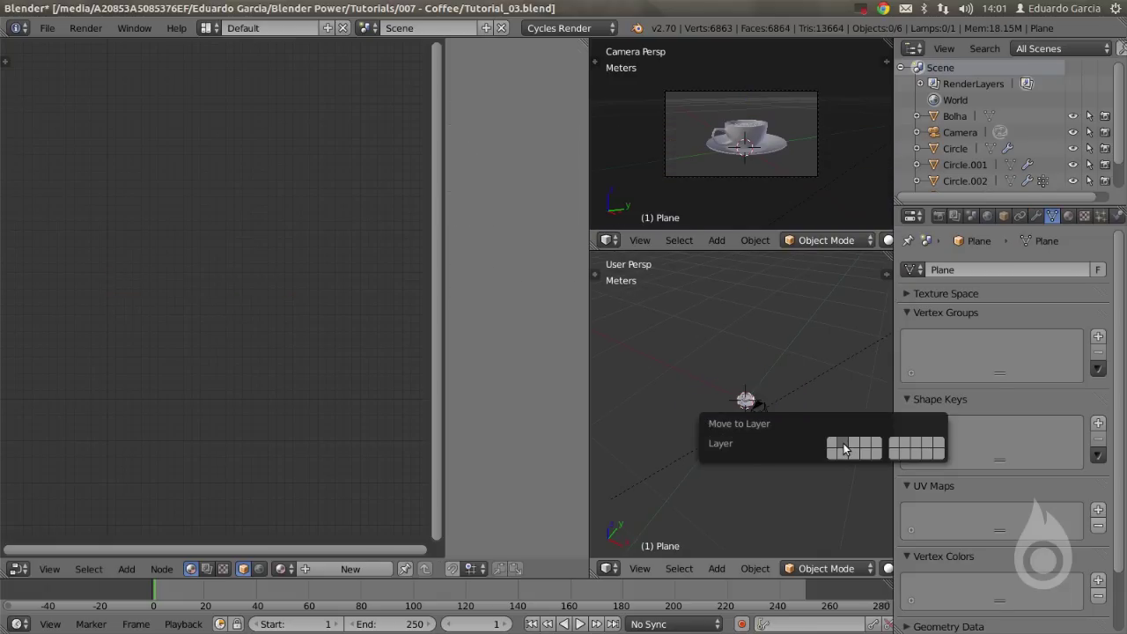
Move the Sun lamp to the second layer as well and display only that layer.
right_click(796, 394)
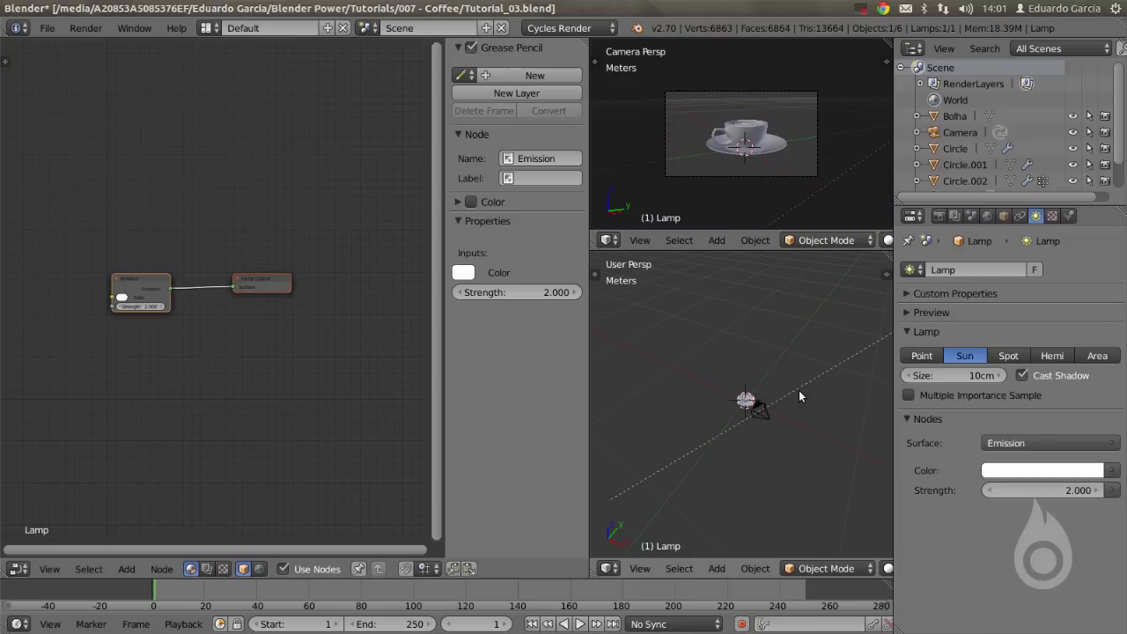
key(m)
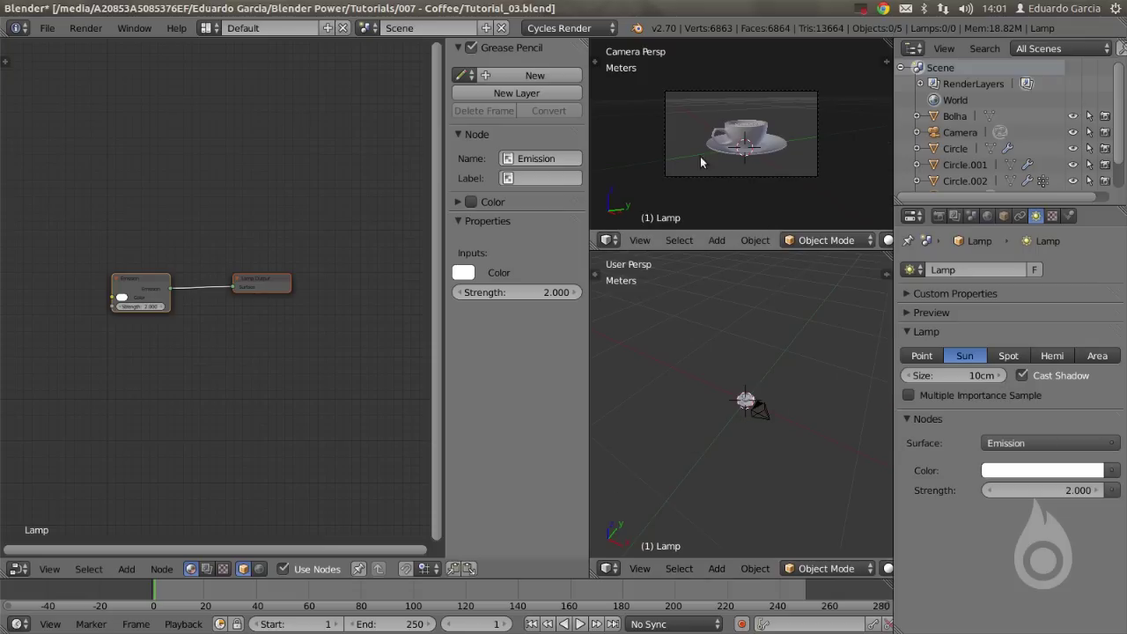
middle_drag(824, 244, 693, 255)
scroll(695, 240, down, 4)
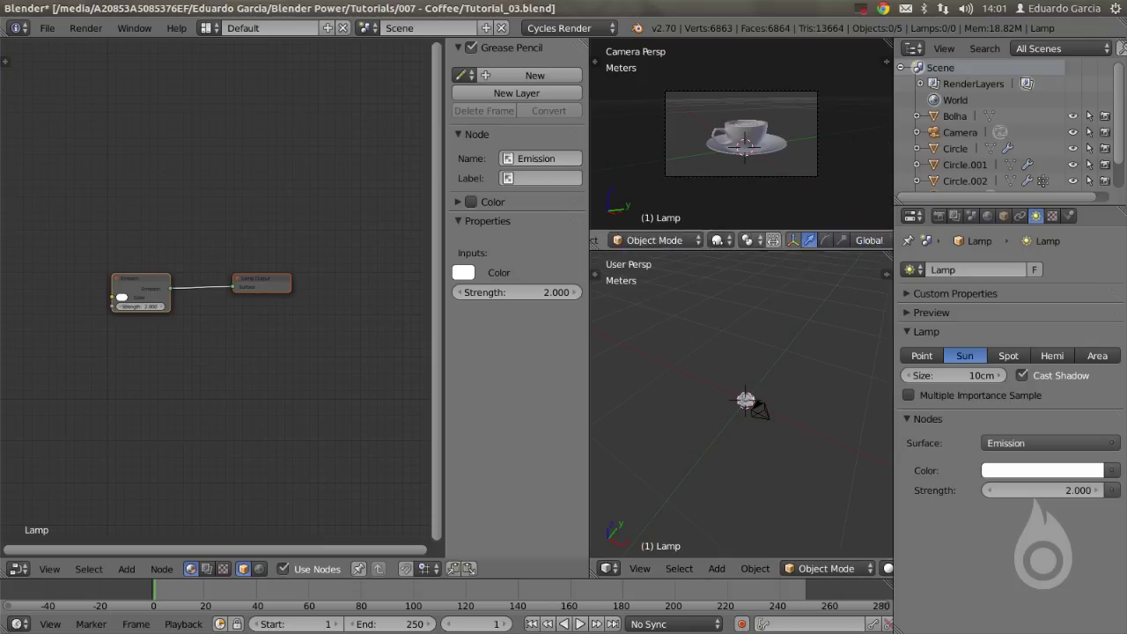
click(749, 244)
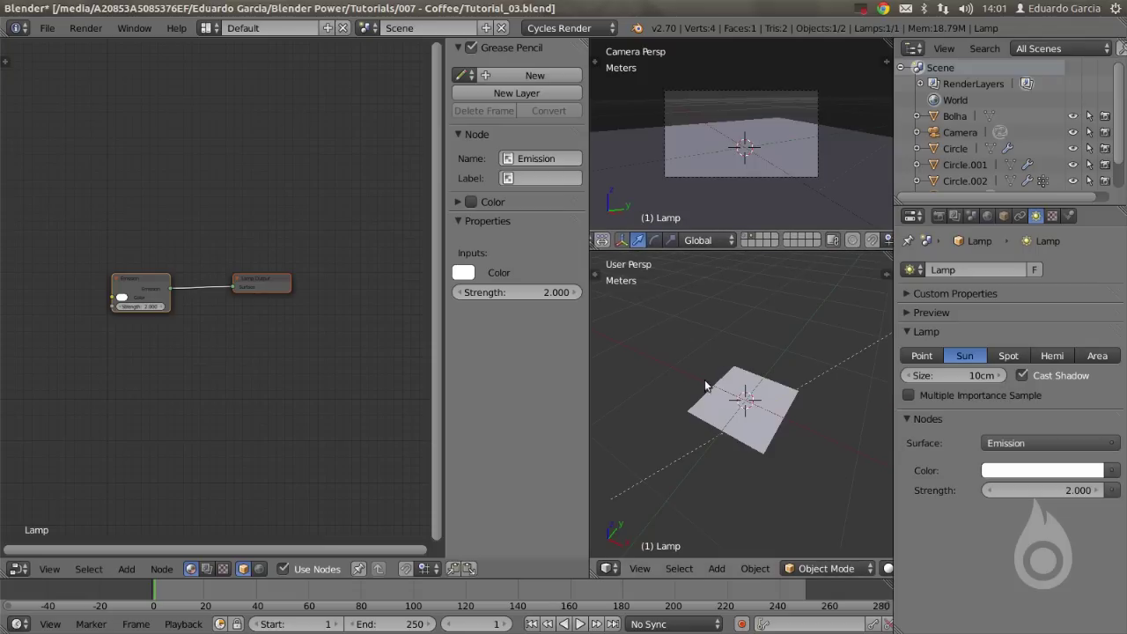
Angle the upper 3D view onto the ground plane and switch that view to Rendered shading.
scroll(744, 396, up, 2)
scroll(713, 379, up, 1)
middle_drag(631, 145, 713, 162)
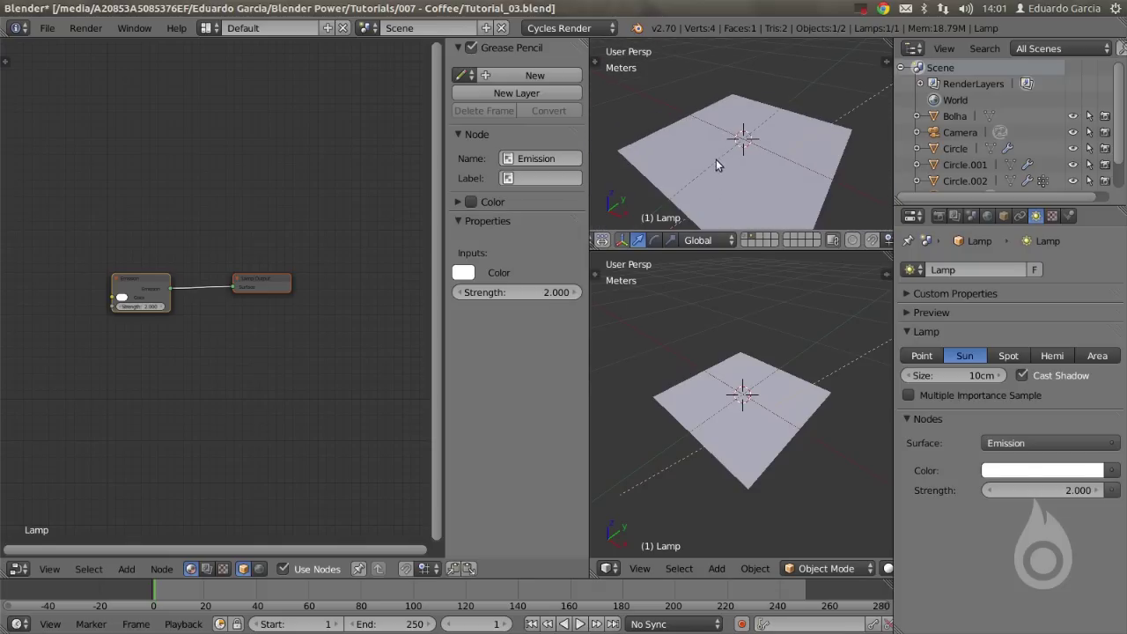
scroll(652, 246, up, 5)
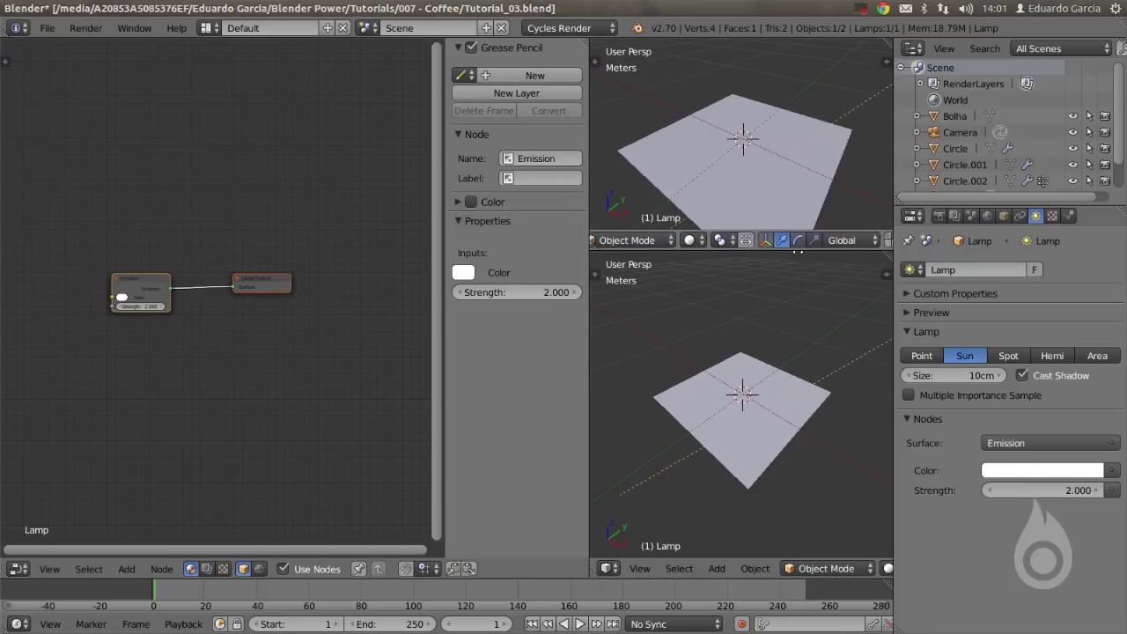
click(705, 240)
click(739, 134)
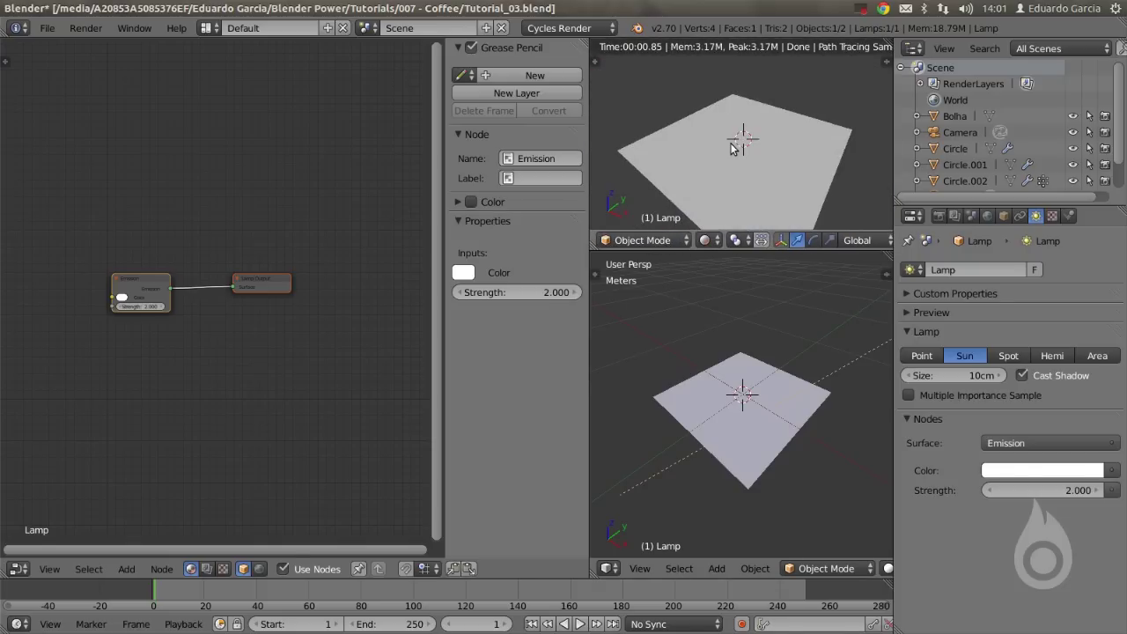
Select the ground plane and rename its material to Madeira.
right_click(731, 147)
click(341, 569)
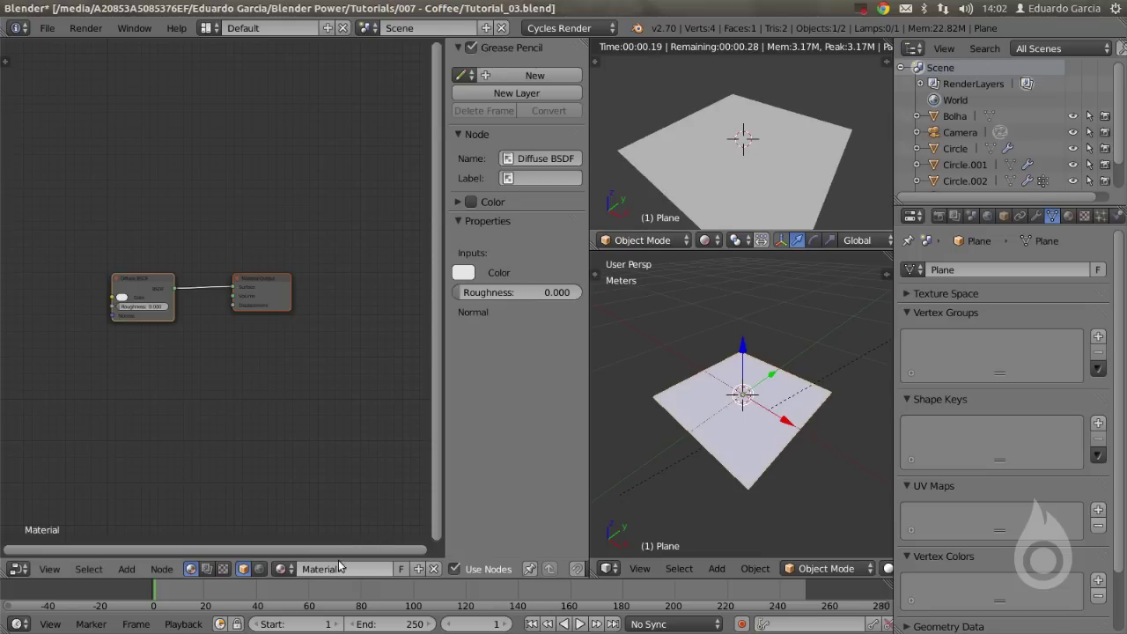
text(Madeira)
key(Return)
Add an Image Texture node and place it before the Diffuse BSDF node.
scroll(214, 375, up, 2)
middle_drag(173, 334, 322, 293)
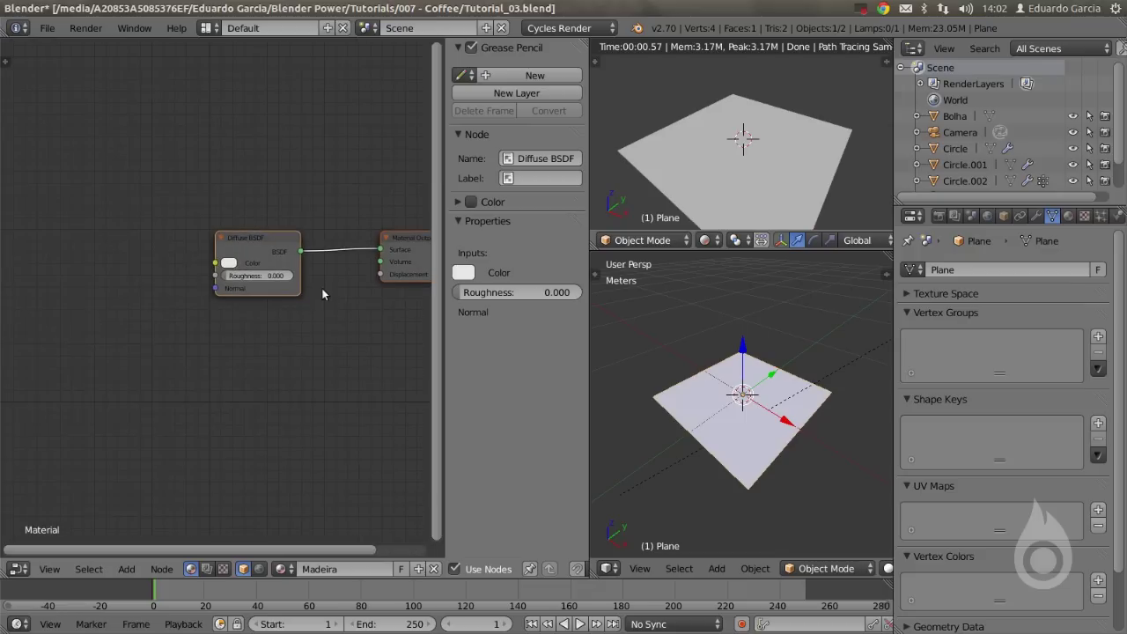
key(shift+a)
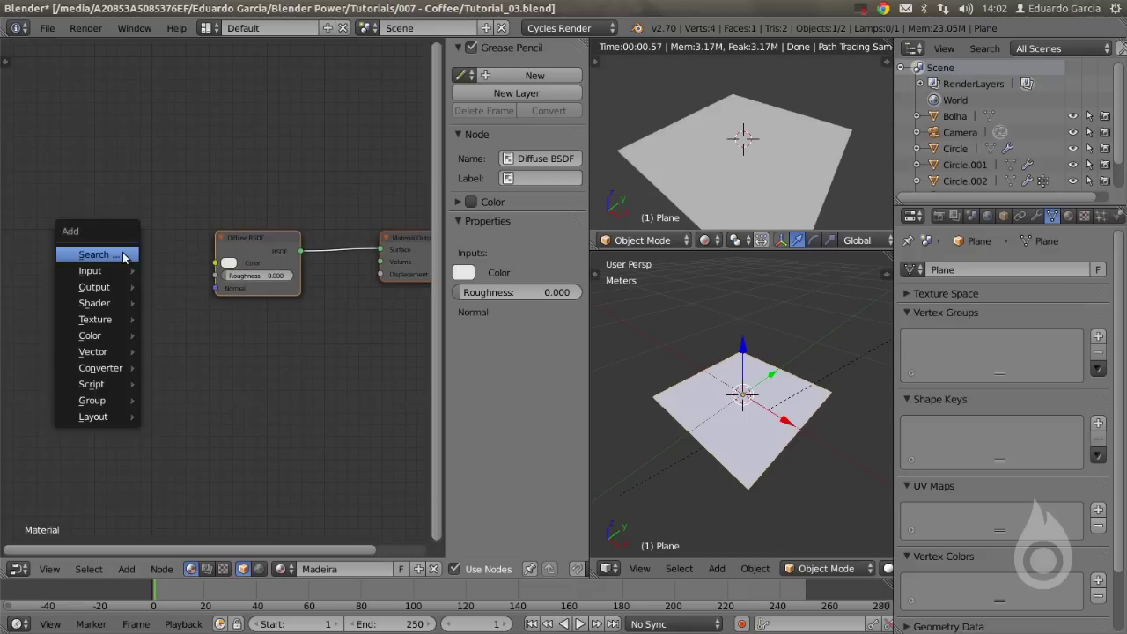
mouse_move(118, 321)
click(167, 323)
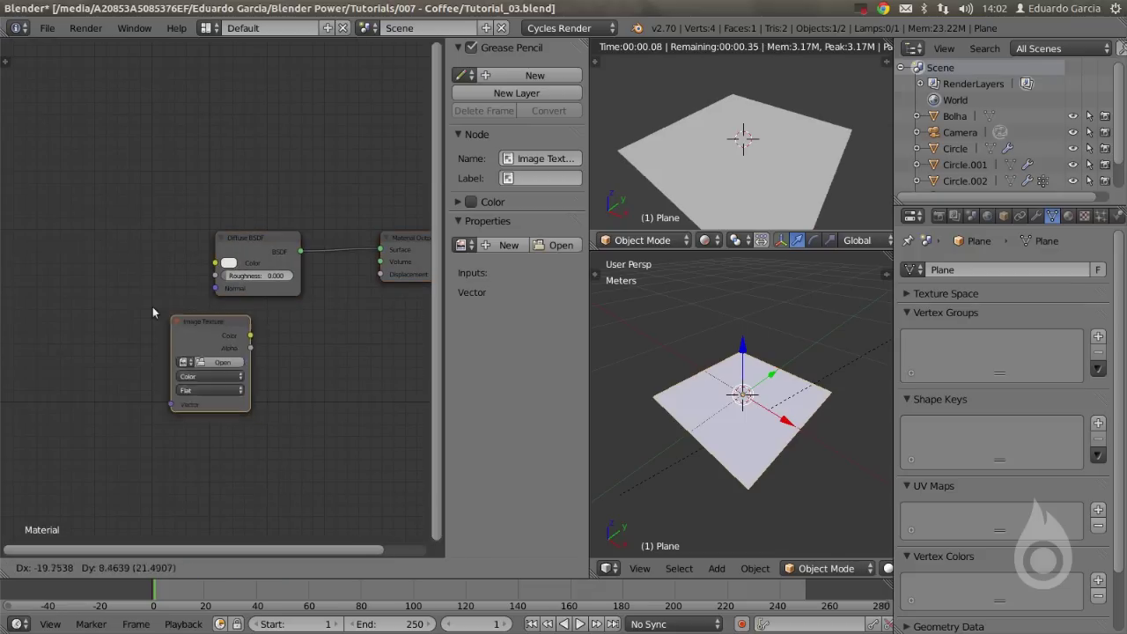
click(51, 234)
middle_drag(87, 250, 211, 249)
Add a Texture Coordinate node before the Image Texture node and space both away from the Diffuse BSDF.
key(shift+a)
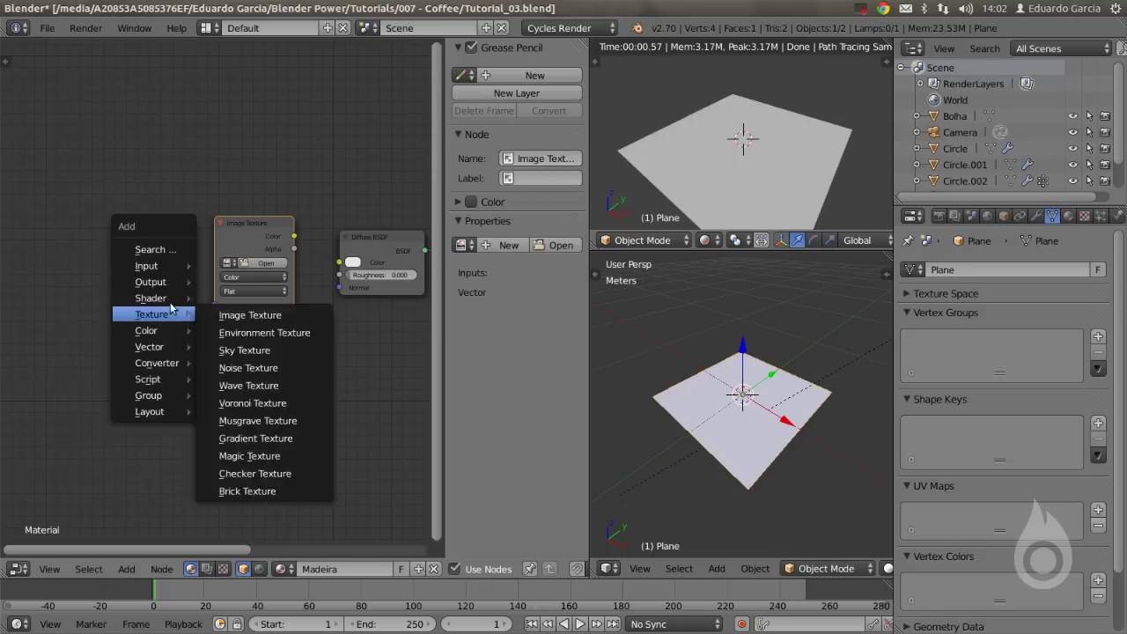
mouse_move(162, 268)
click(249, 269)
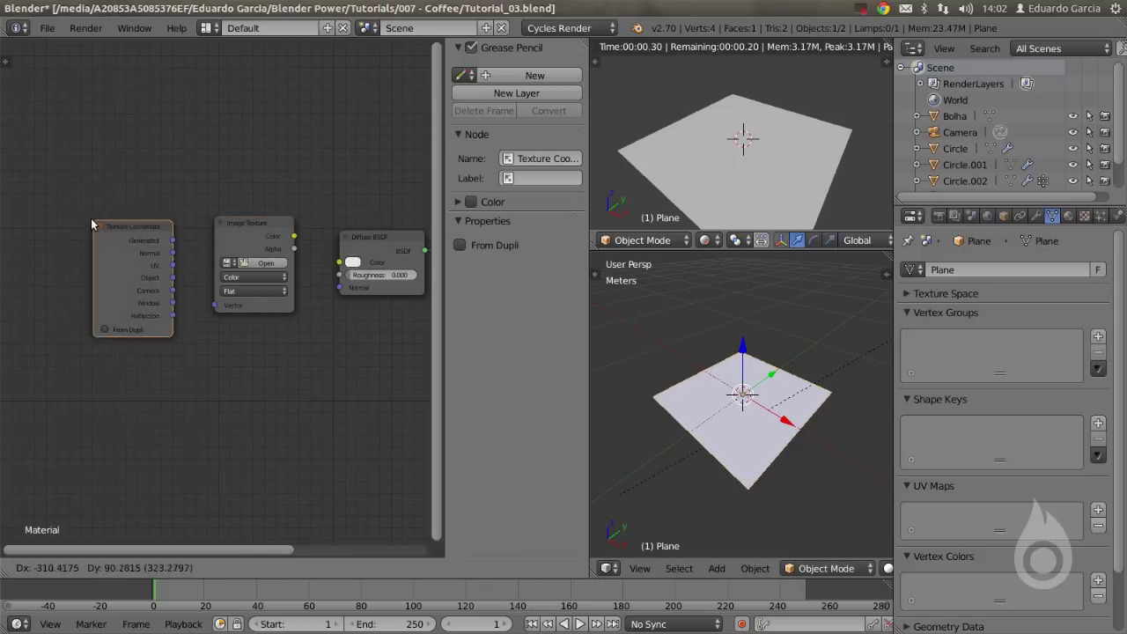
click(66, 210)
middle_drag(252, 311, 270, 292)
drag(95, 194, 41, 185)
click(257, 207)
drag(256, 209, 159, 203)
Add a Normal Map node and place it between the Image Texture and Diffuse BSDF nodes.
key(shift+a)
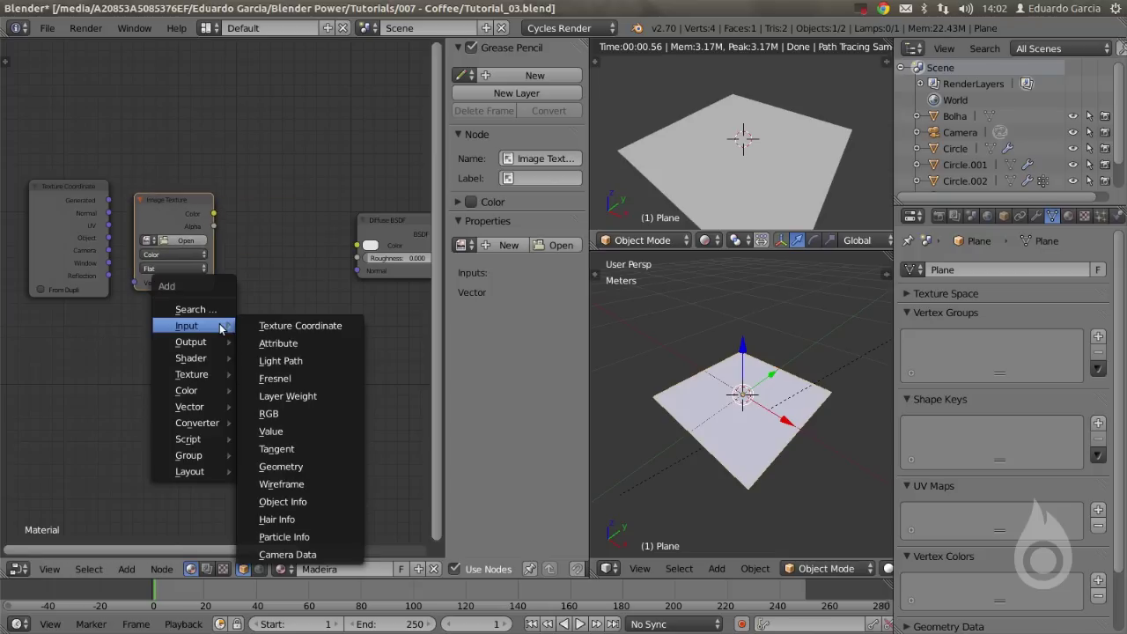
mouse_move(190, 408)
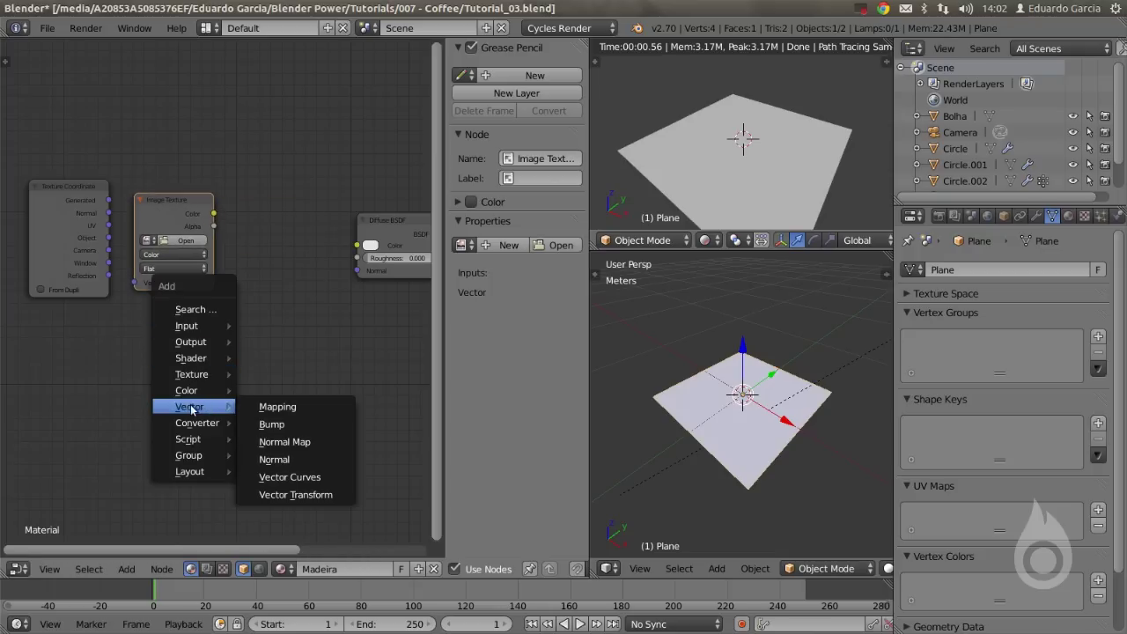
click(296, 443)
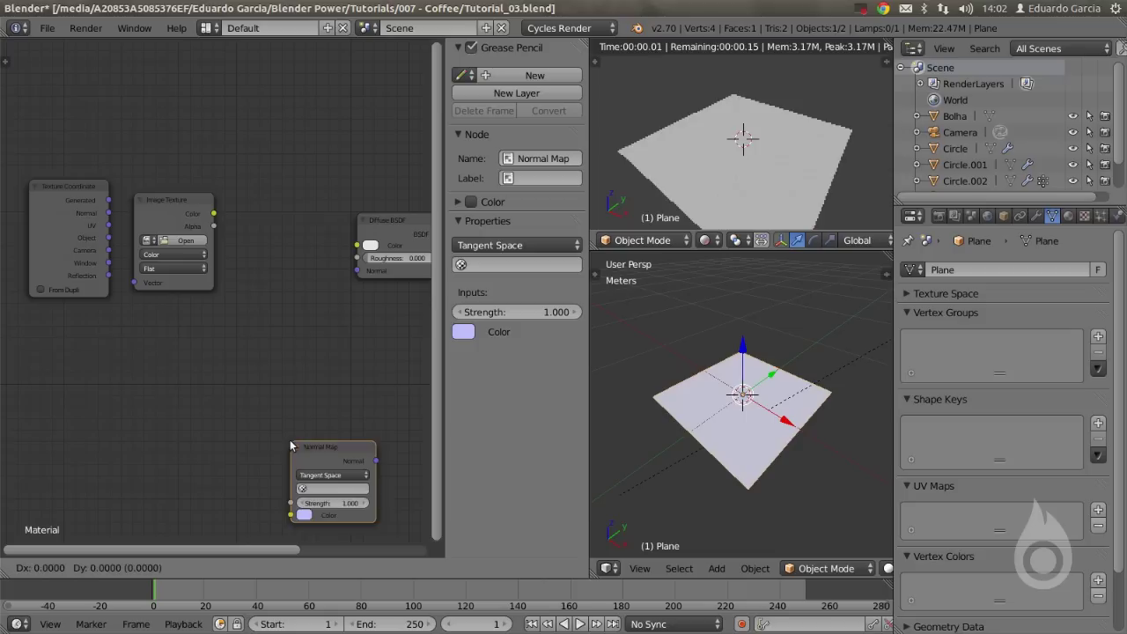
click(276, 239)
middle_drag(276, 239, 282, 237)
scroll(208, 240, up, 1)
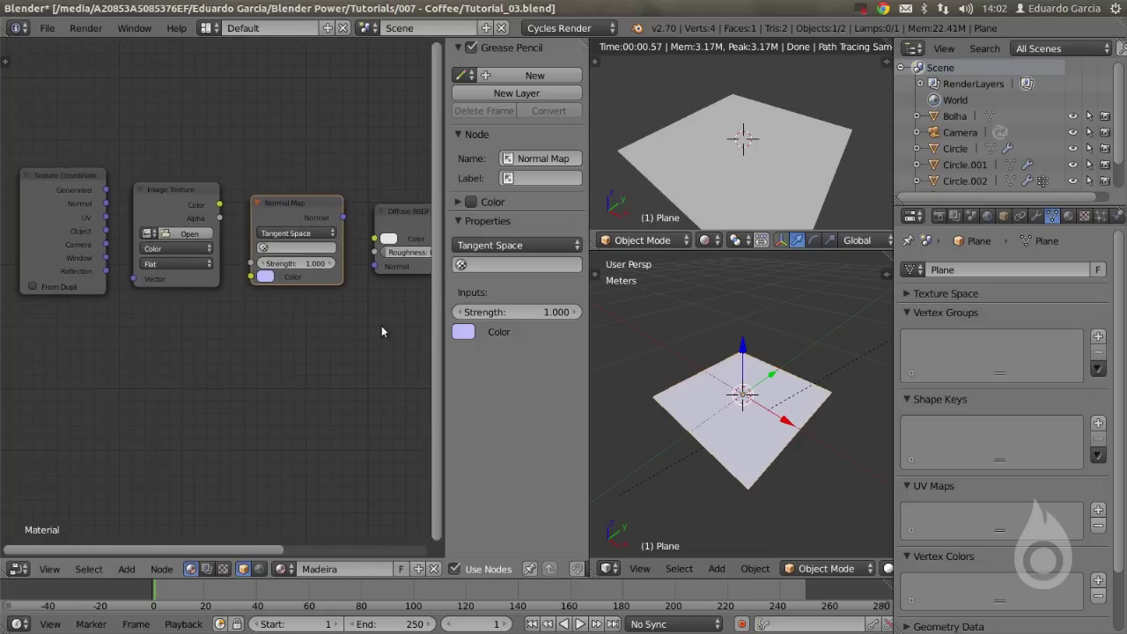
Hide the node editor's properties sidebar and connect the Generated coordinates to the Image Texture's Vector input.
key(n)
scroll(371, 287, up, 1)
middle_drag(357, 274, 302, 270)
middle_drag(196, 219, 174, 211)
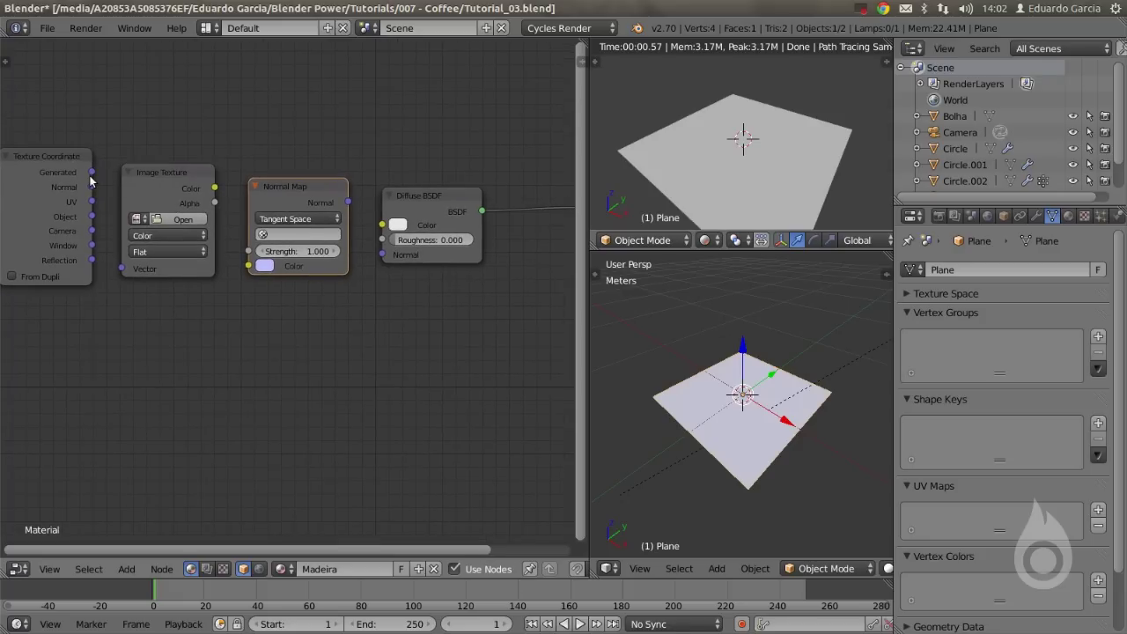
drag(123, 242, 122, 269)
Load Madeira_NRM.jpg from the Textures folder into the Image Texture node.
click(183, 219)
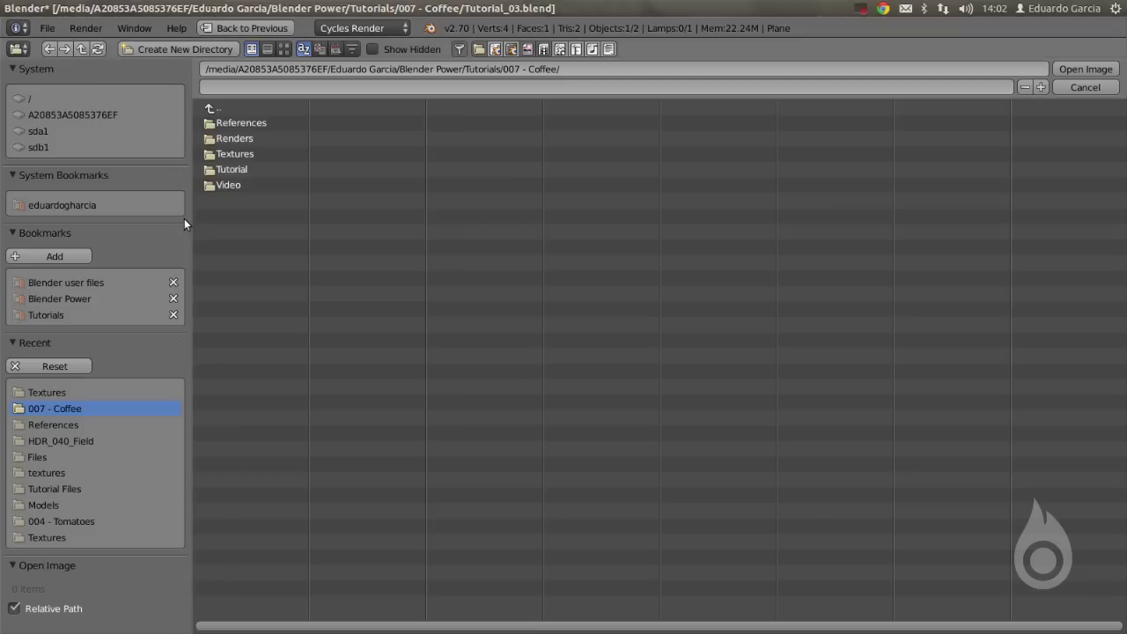
click(216, 156)
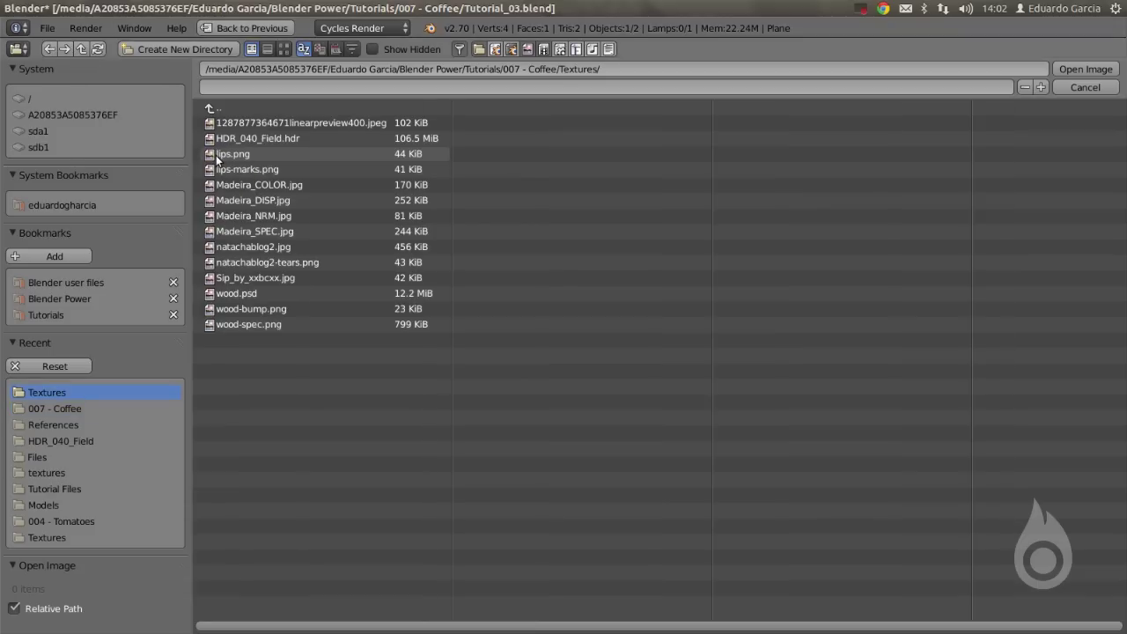
click(275, 218)
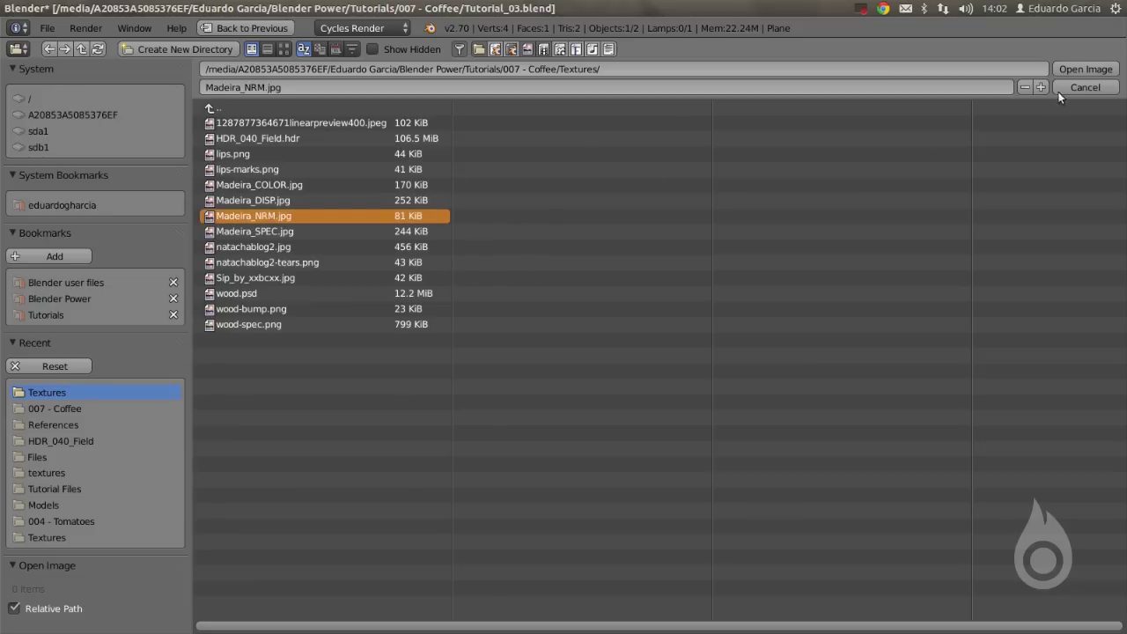
click(1069, 68)
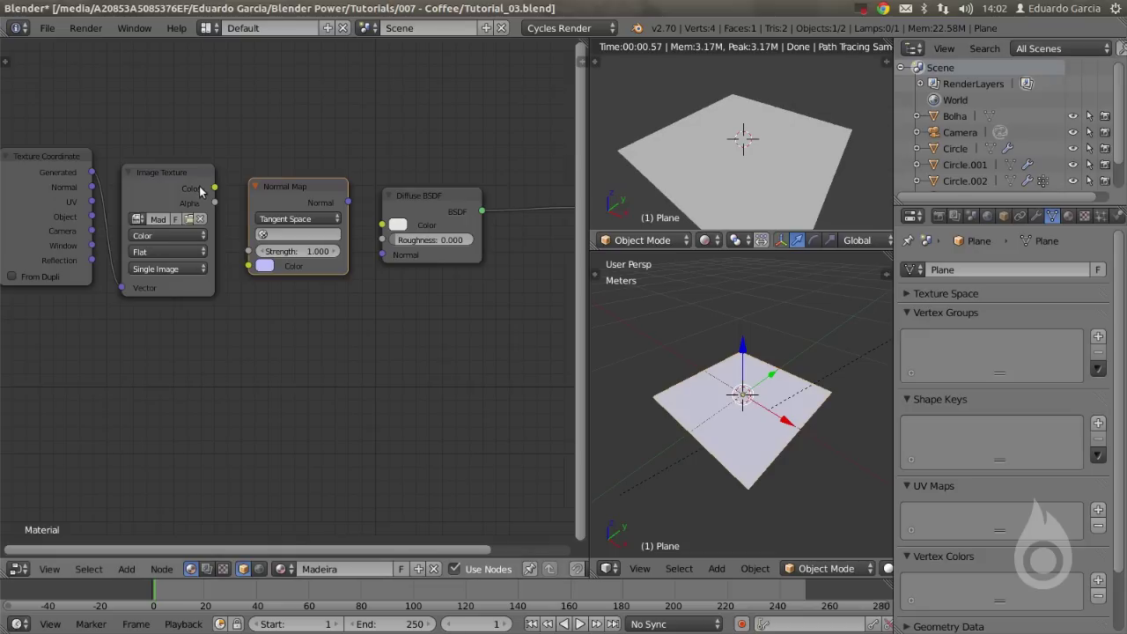
Connect the image's Color to the Normal Map's Color, and the Normal Map's output to the Diffuse BSDF's Normal.
drag(228, 210, 249, 266)
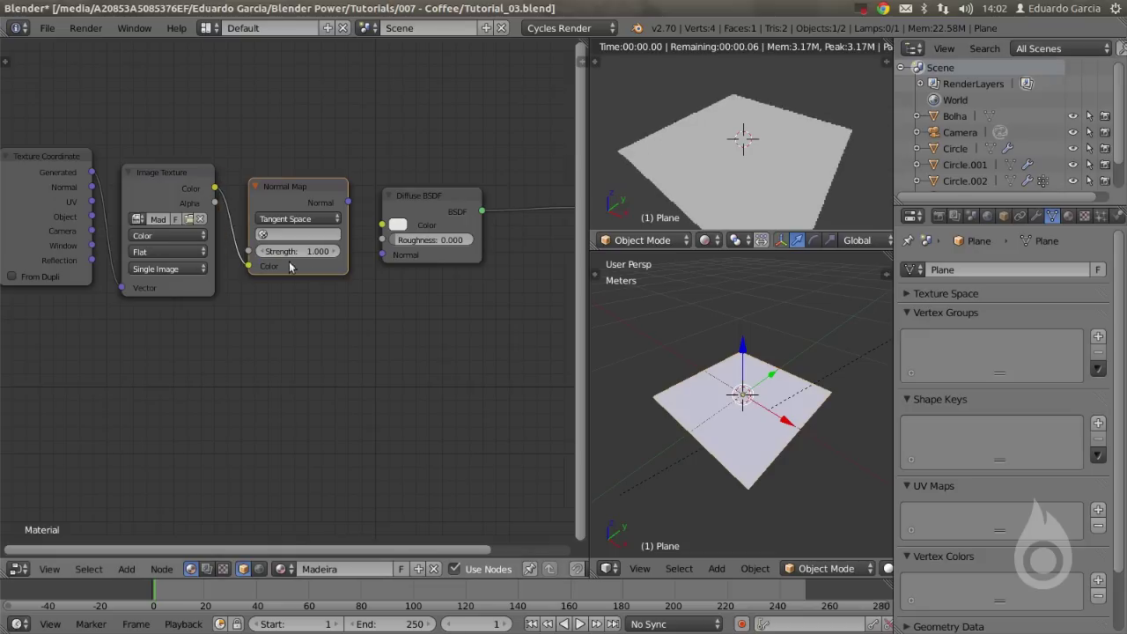
drag(348, 201, 361, 197)
drag(375, 254, 382, 255)
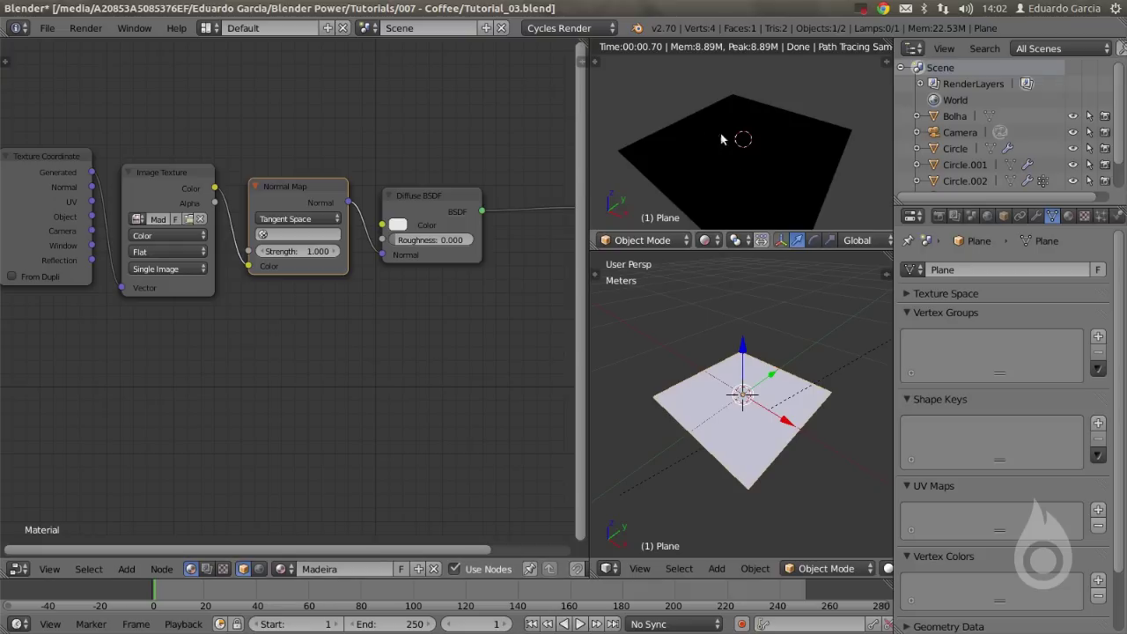
Set the Normal Map node to Object Space and widen the 3D views to inspect the rendered surface up close.
click(290, 220)
click(283, 185)
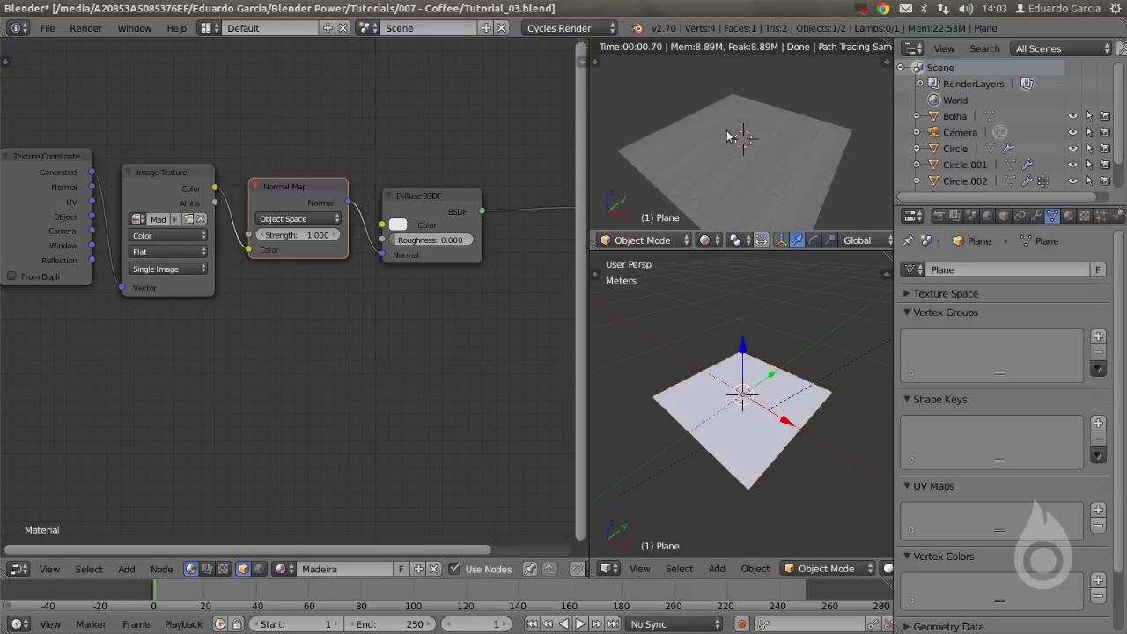
scroll(728, 132, up, 3)
middle_drag(734, 151, 755, 178)
middle_drag(730, 98, 775, 160)
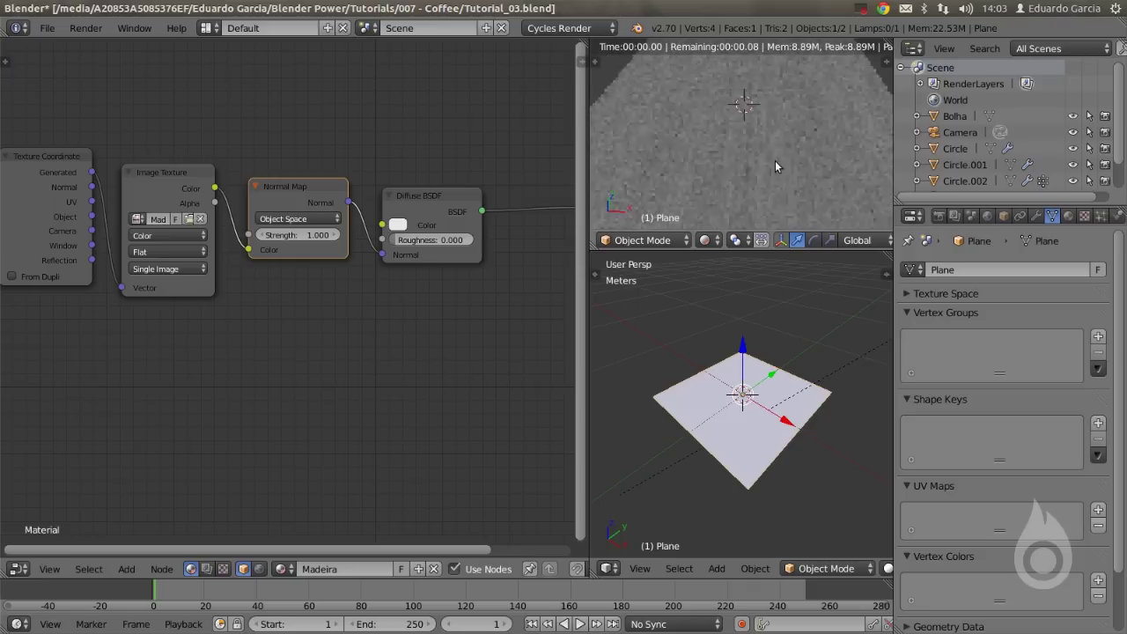
drag(589, 199, 501, 199)
middle_drag(694, 169, 734, 175)
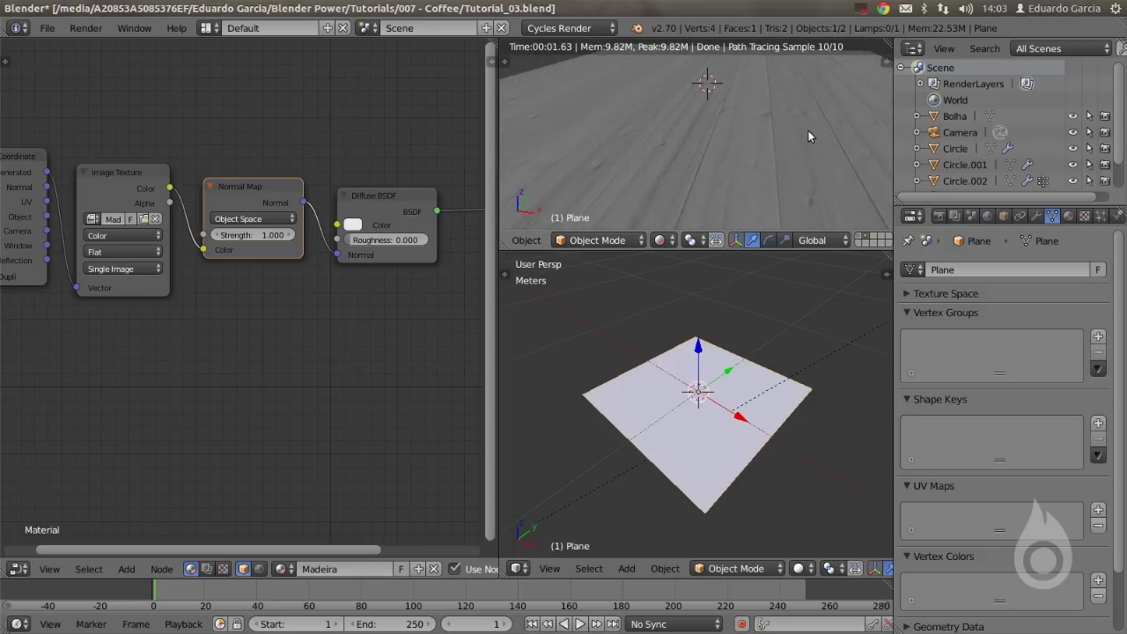
Set the Normal Map strength to 1.2.
scroll(265, 231, up, 1)
click(297, 225)
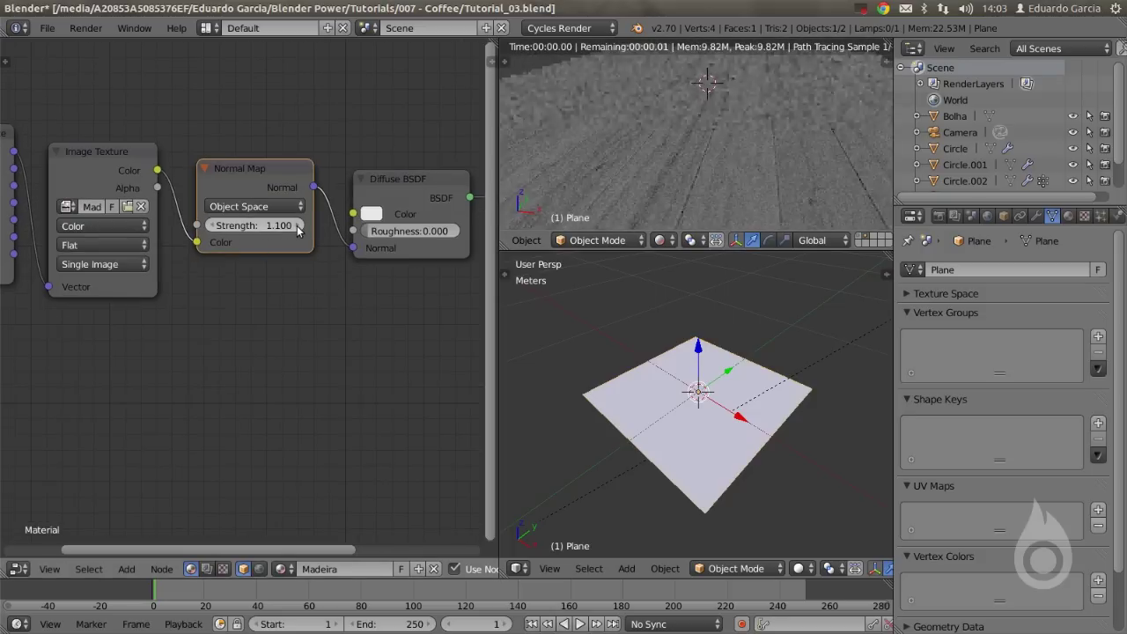
click(297, 226)
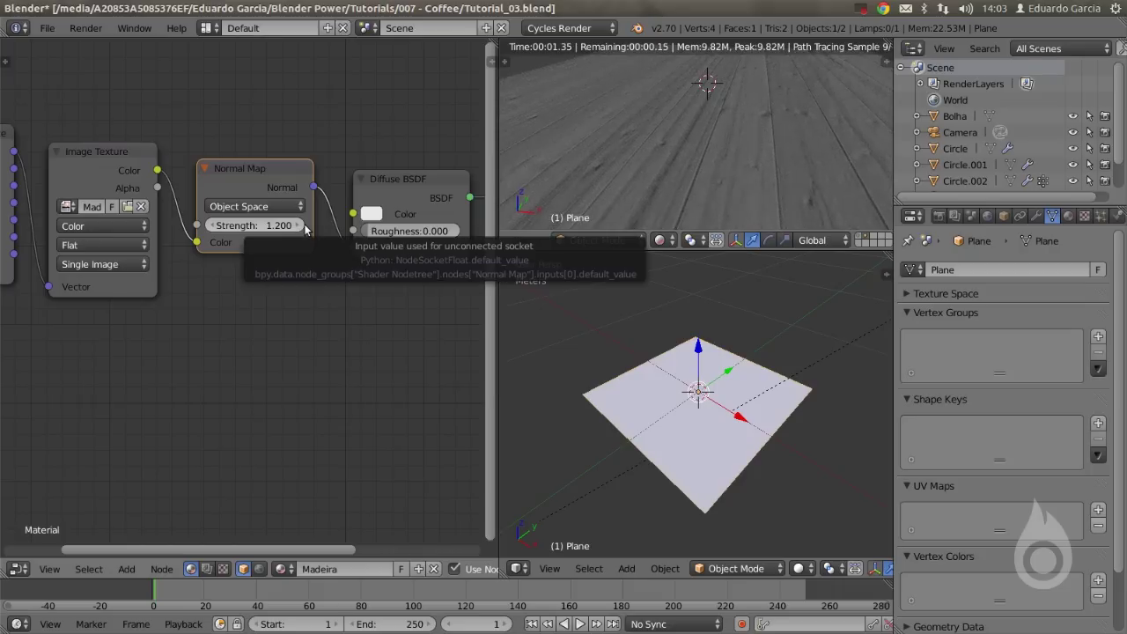
Add a second Image Texture node and place it below the first one.
scroll(267, 240, down, 4)
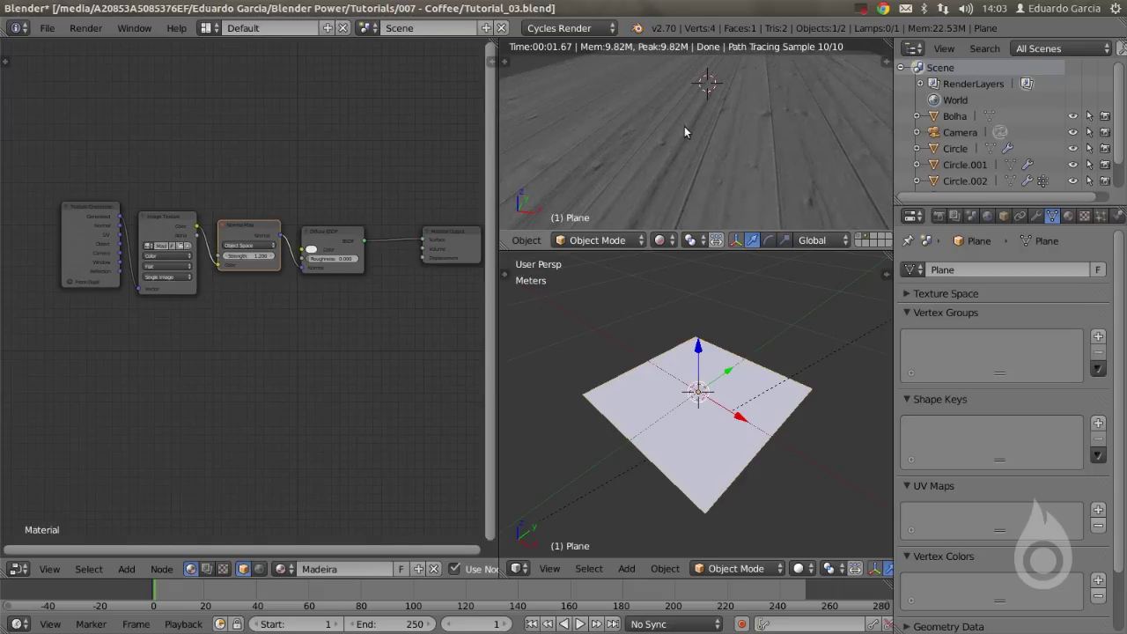
scroll(684, 126, down, 1)
middle_drag(303, 275, 301, 206)
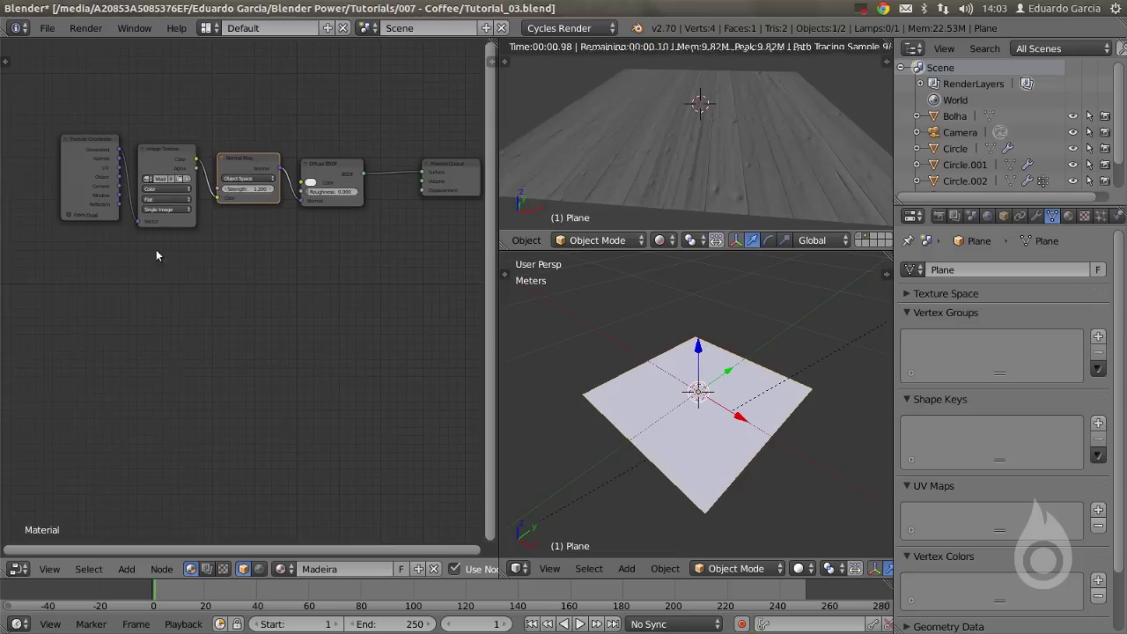
scroll(180, 266, up, 2)
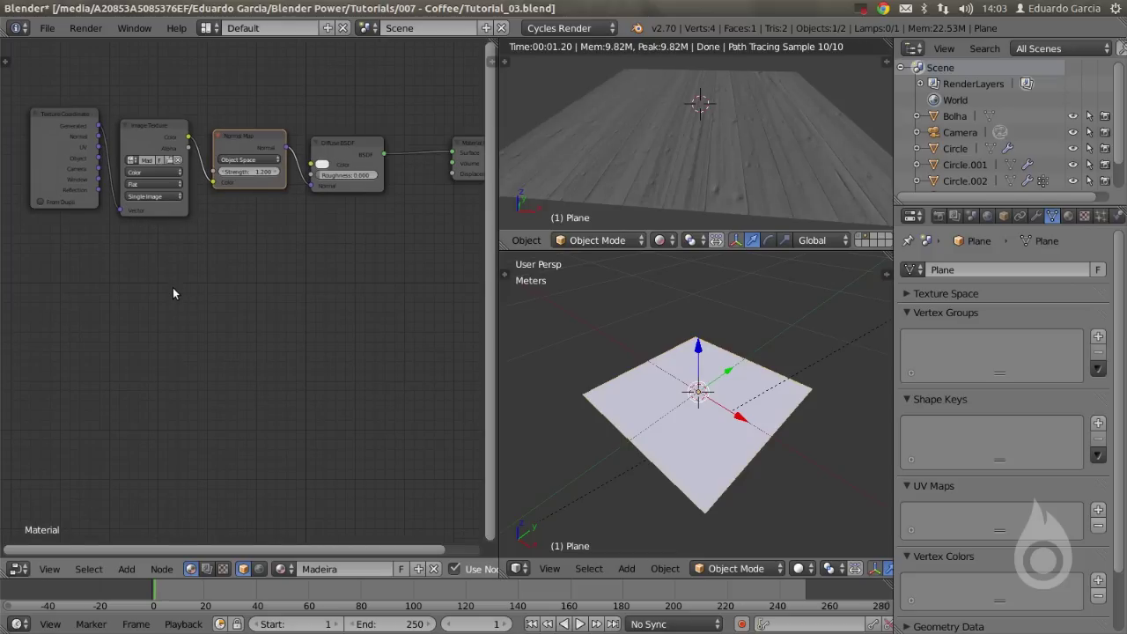
key(shift+a)
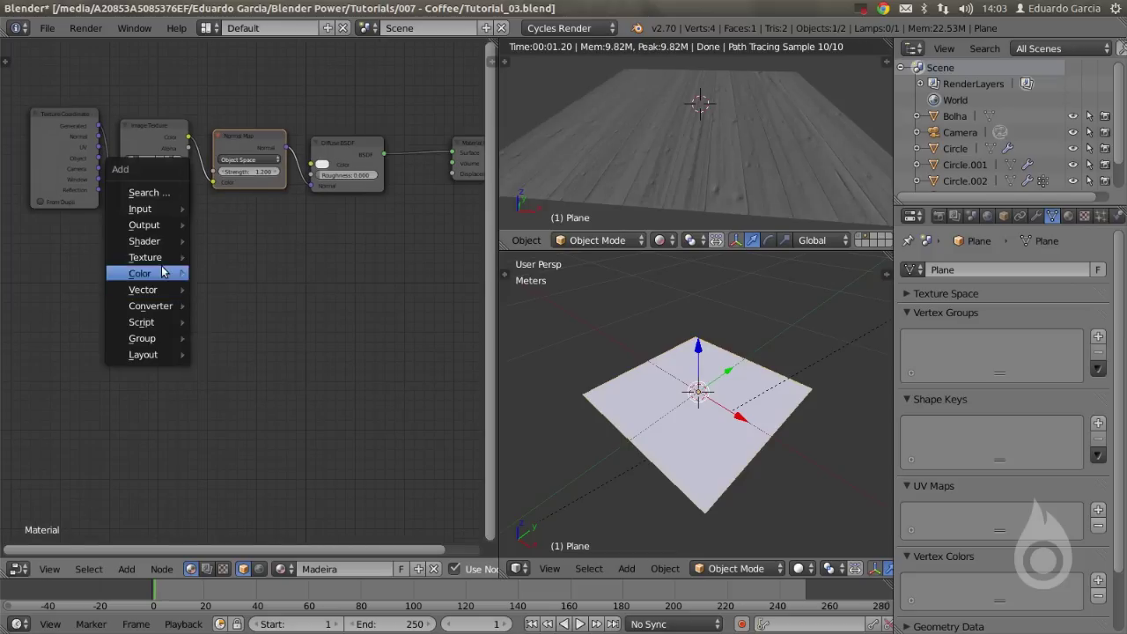
mouse_move(146, 257)
click(236, 255)
click(124, 245)
Load Madeira_DISP.jpg into the second Image Texture node and feed its Vector input from the Generated coordinates.
click(168, 279)
click(226, 154)
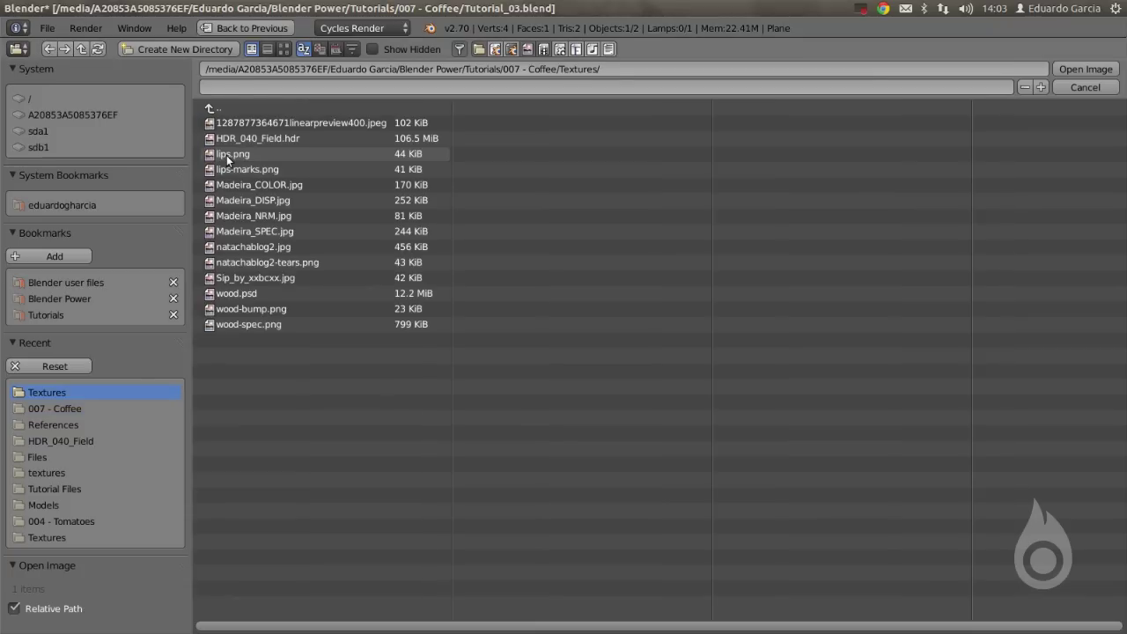
click(255, 201)
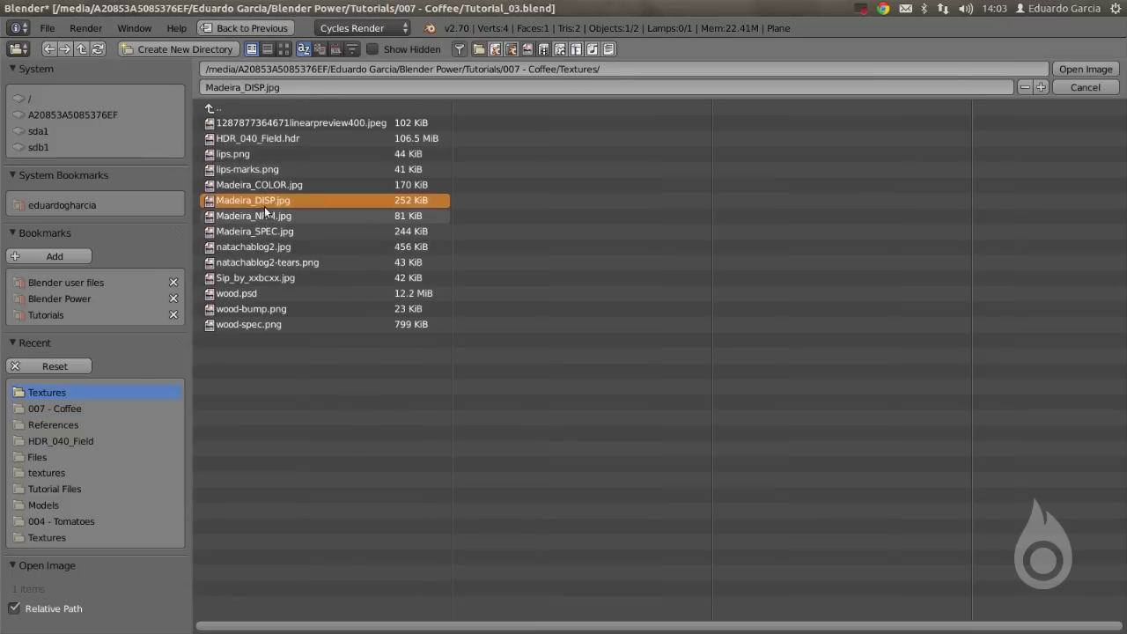
click(1075, 72)
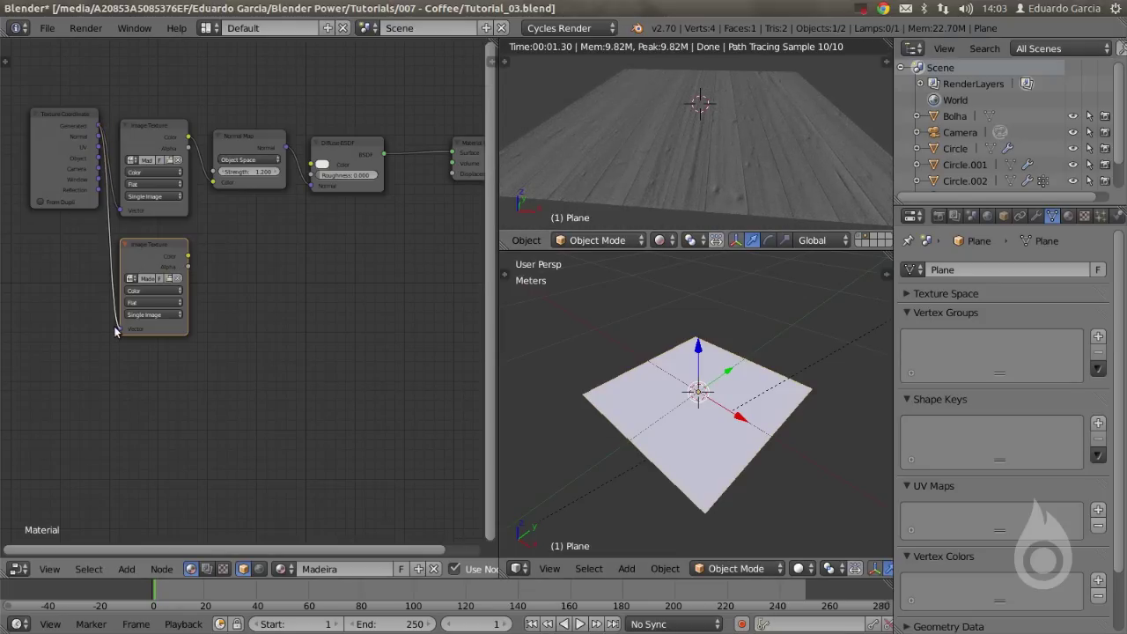
Reposition the Texture Coordinate and Material Output nodes and connect the second image's Color to the Displacement input.
drag(60, 138, 37, 201)
middle_drag(216, 223, 151, 226)
drag(442, 156, 447, 184)
drag(92, 256, 95, 251)
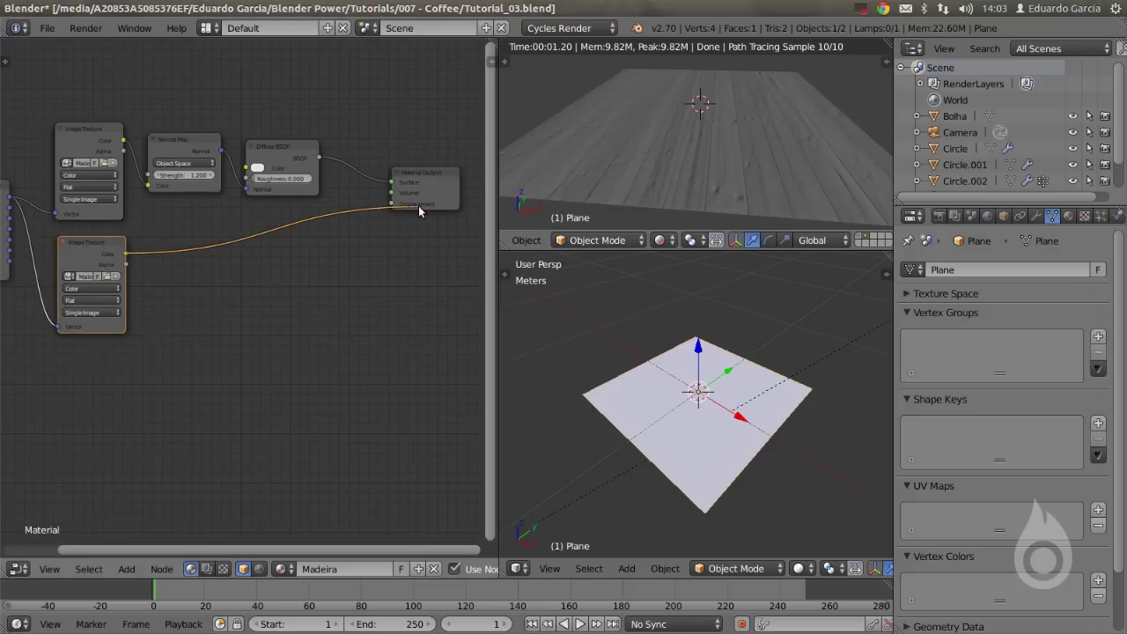
drag(396, 206, 395, 205)
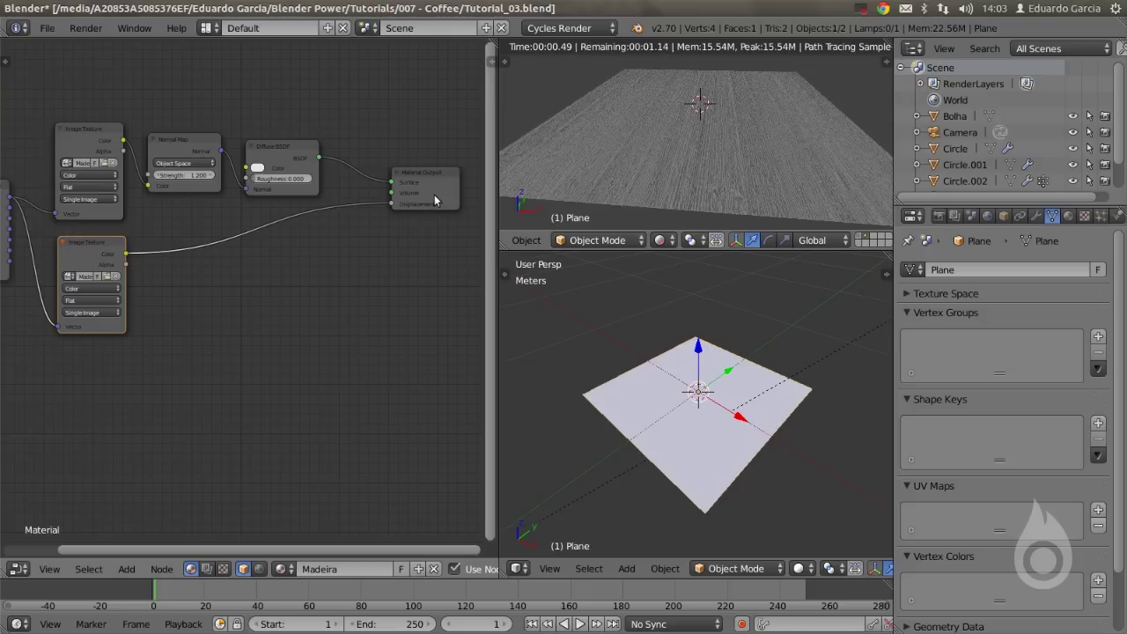
scroll(690, 134, up, 4)
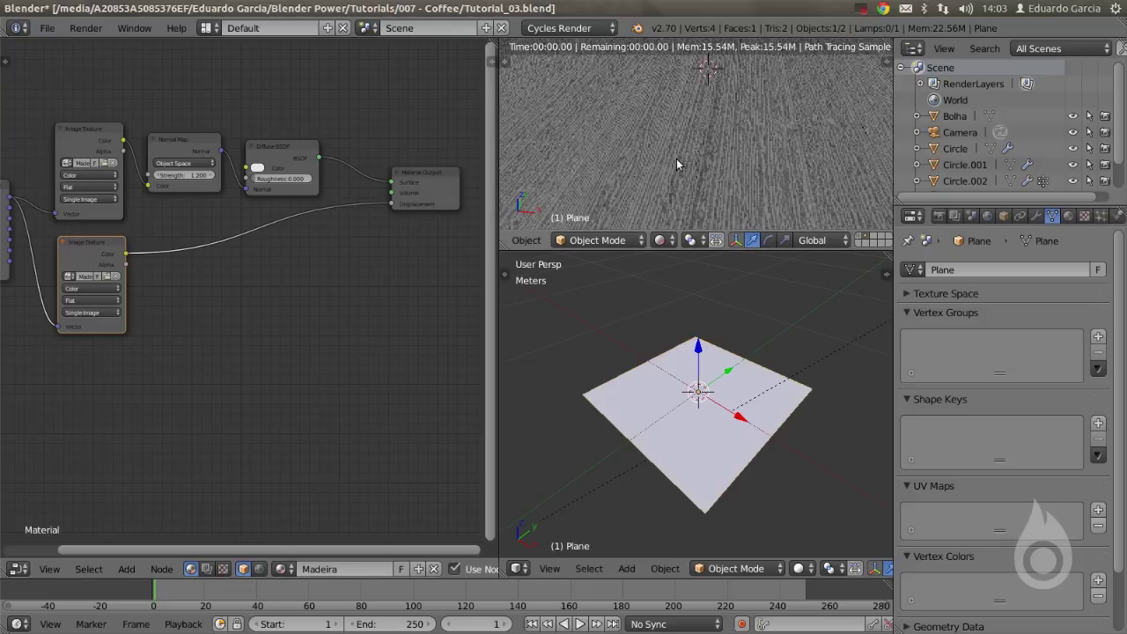
Add a MixRGB node and insert it into the link between the displacement image and the Material Output's Displacement input.
scroll(688, 131, down, 1)
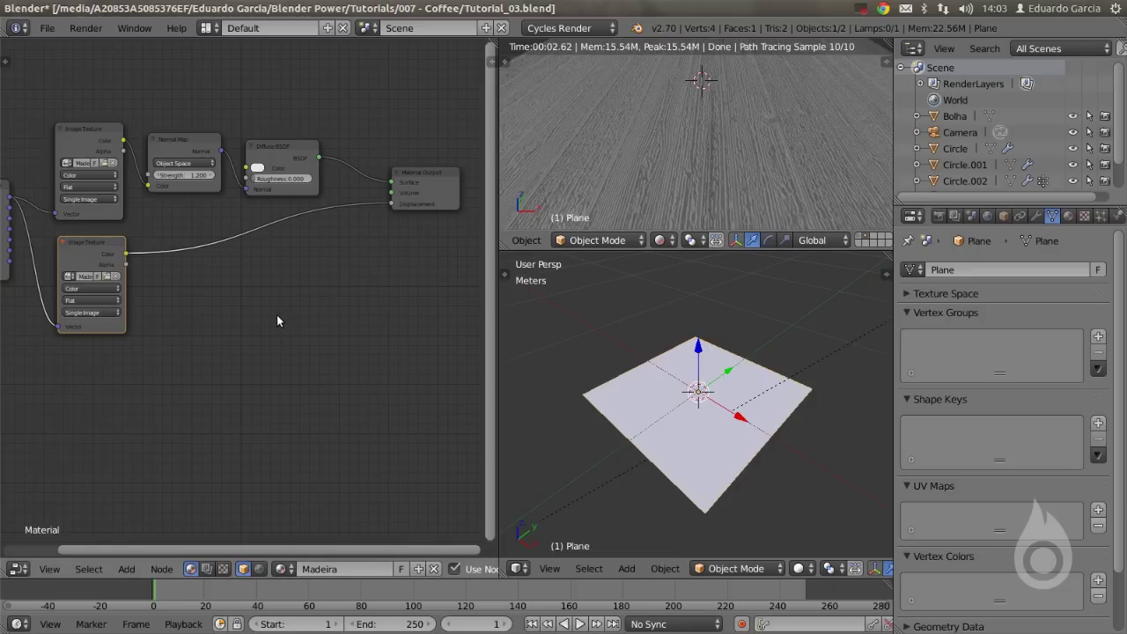
key(shift+a)
mouse_move(287, 335)
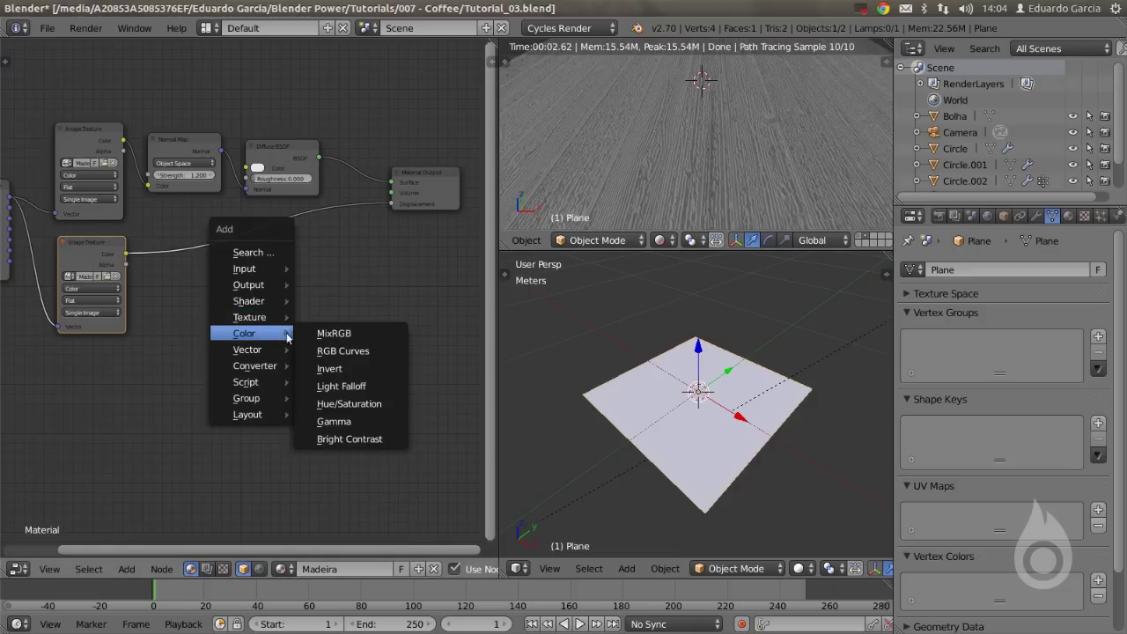
click(333, 333)
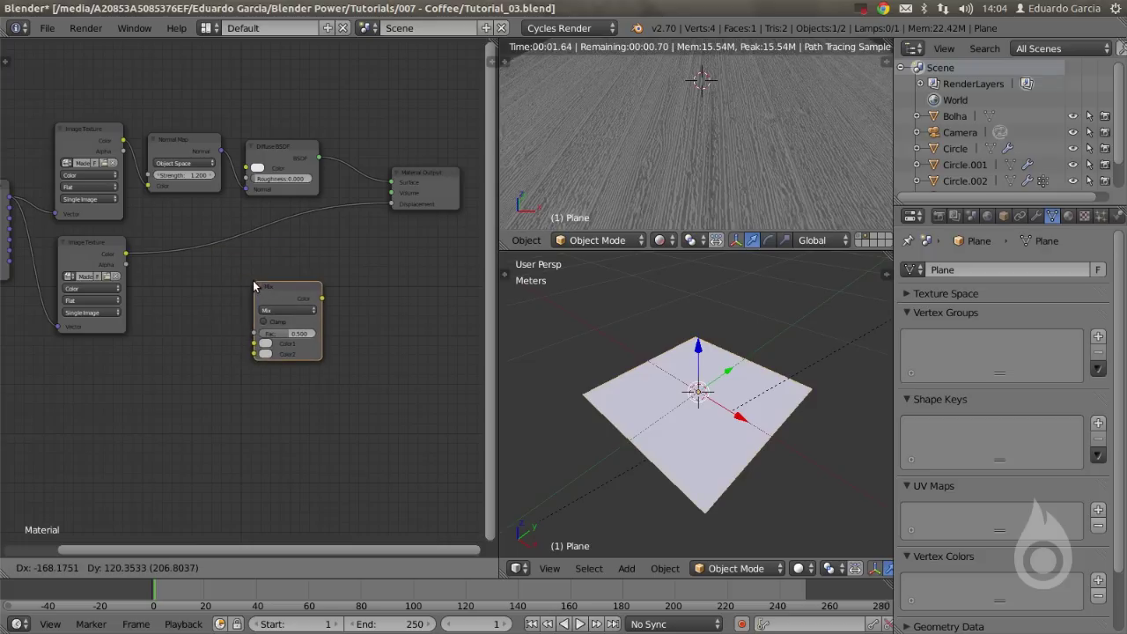
click(216, 232)
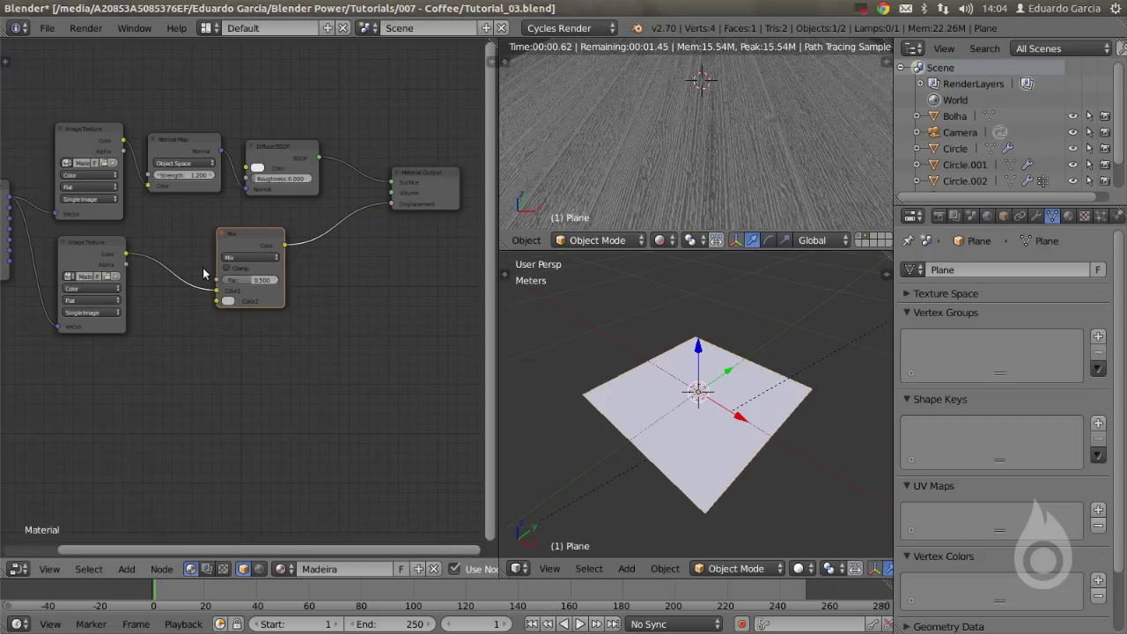
Set the Mix node's Fac to 0.970 and darken its Color2 to dark grey.
scroll(220, 291, up, 2)
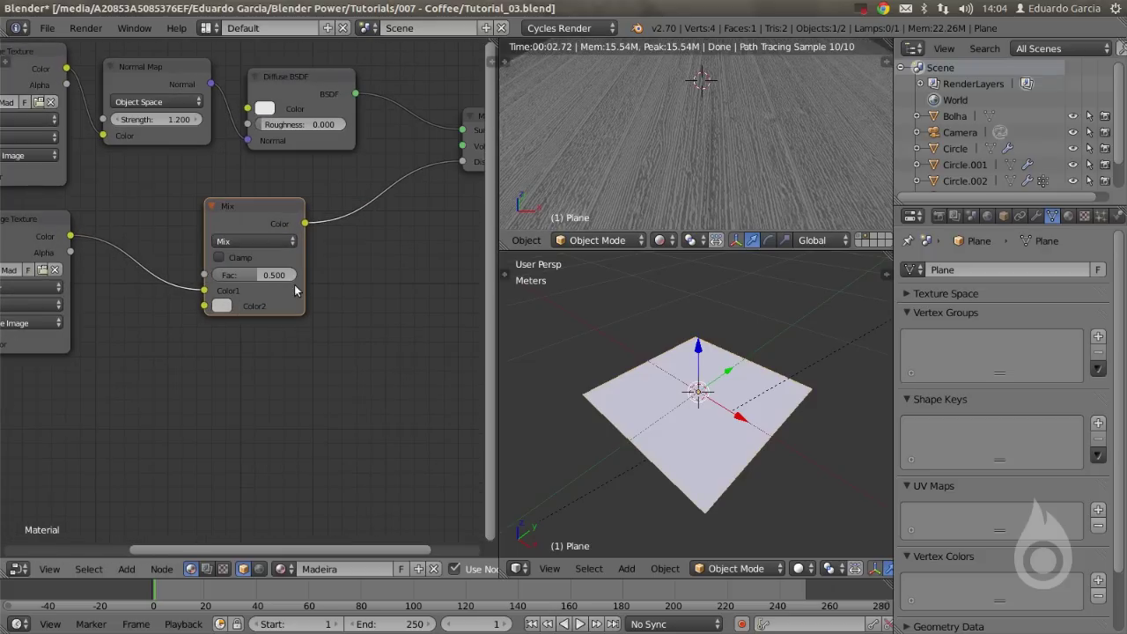
mouse_move(256, 275)
mouse_down()
mouse_move(295, 278)
mouse_move(263, 279)
mouse_up()
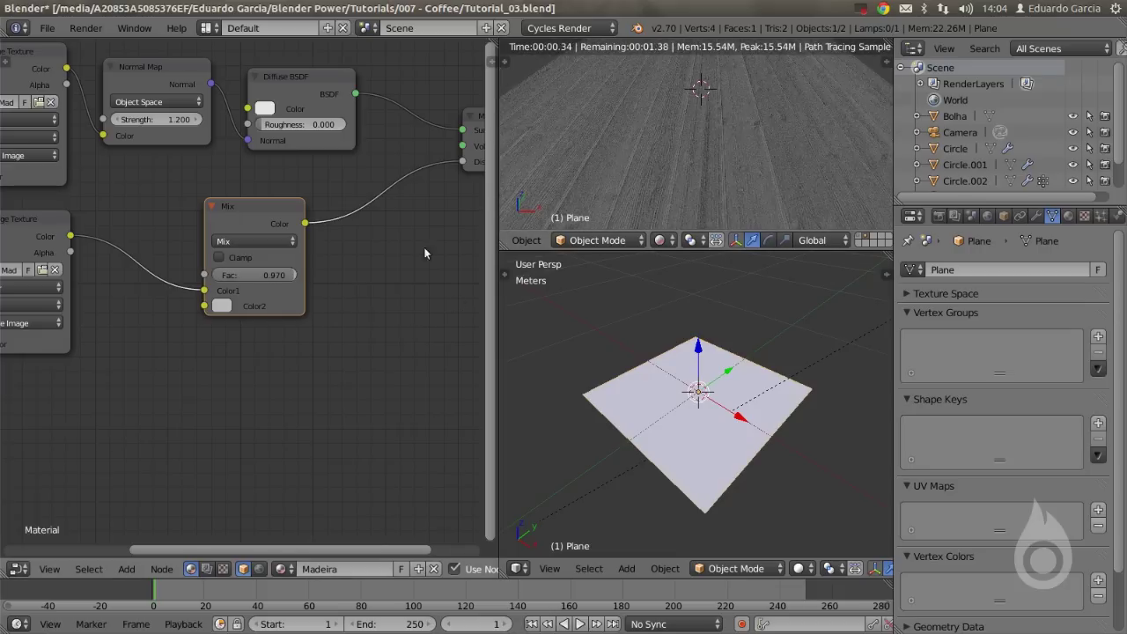
click(222, 305)
drag(334, 131, 335, 155)
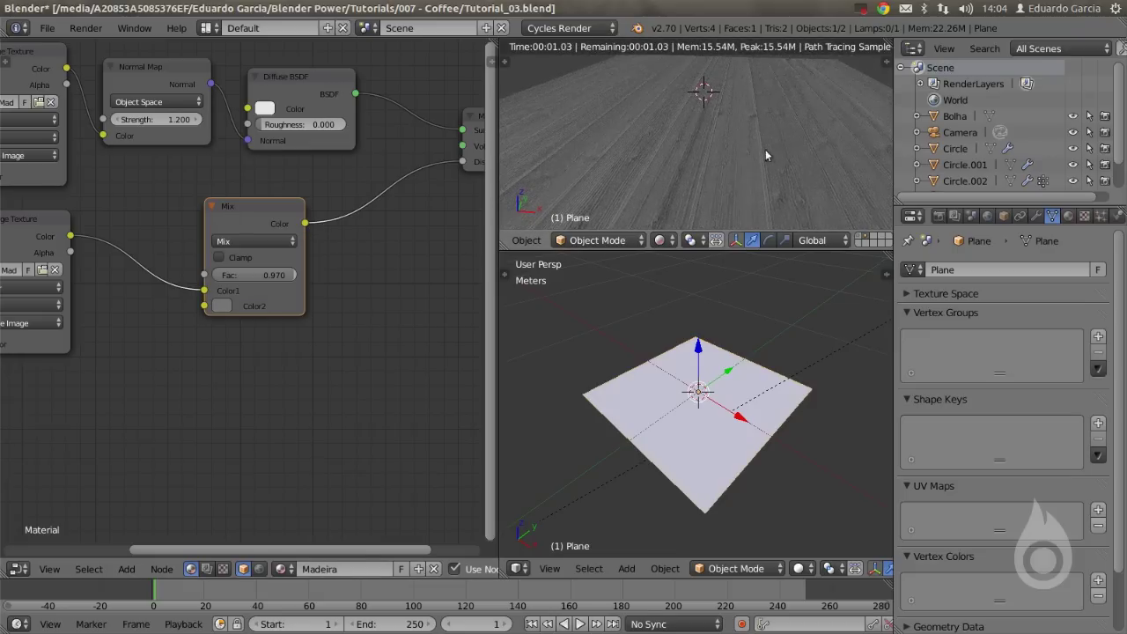
scroll(645, 154, up, 3)
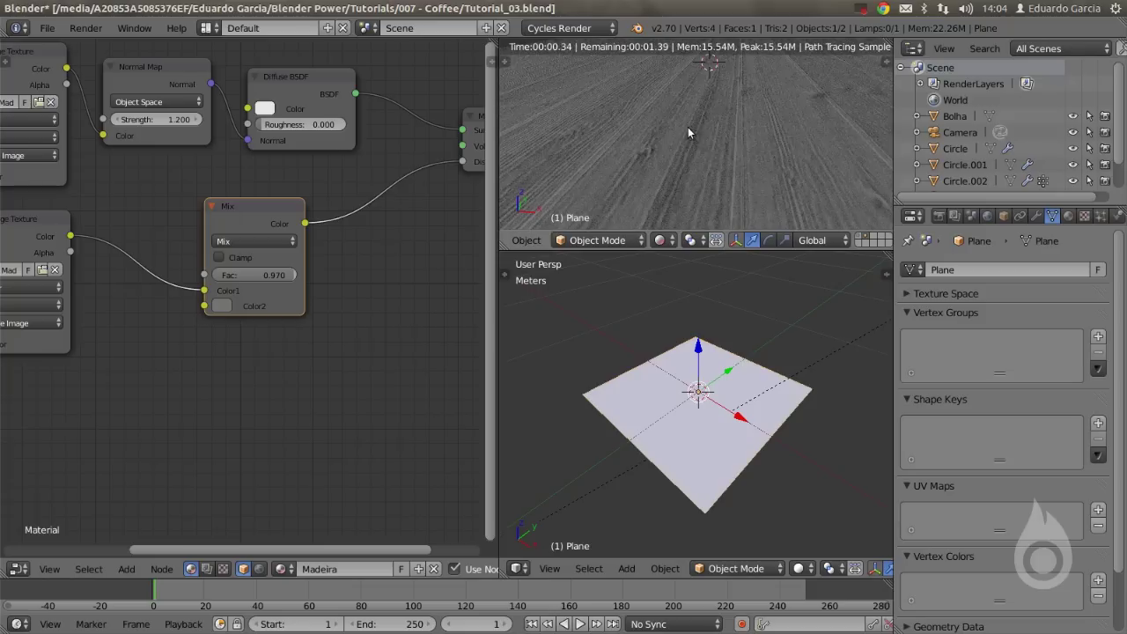
scroll(720, 140, down, 3)
Add a third Image Texture node above the other two and load the wood color image from the Textures folder.
middle_drag(264, 198, 290, 316)
scroll(284, 263, down, 4)
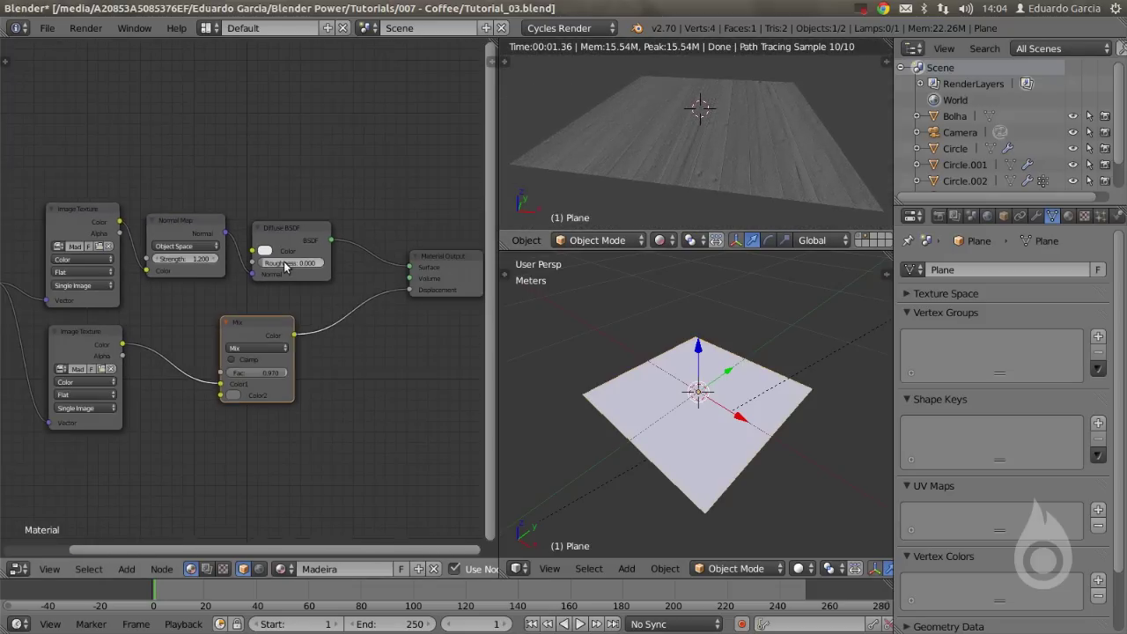
middle_drag(285, 263, 342, 265)
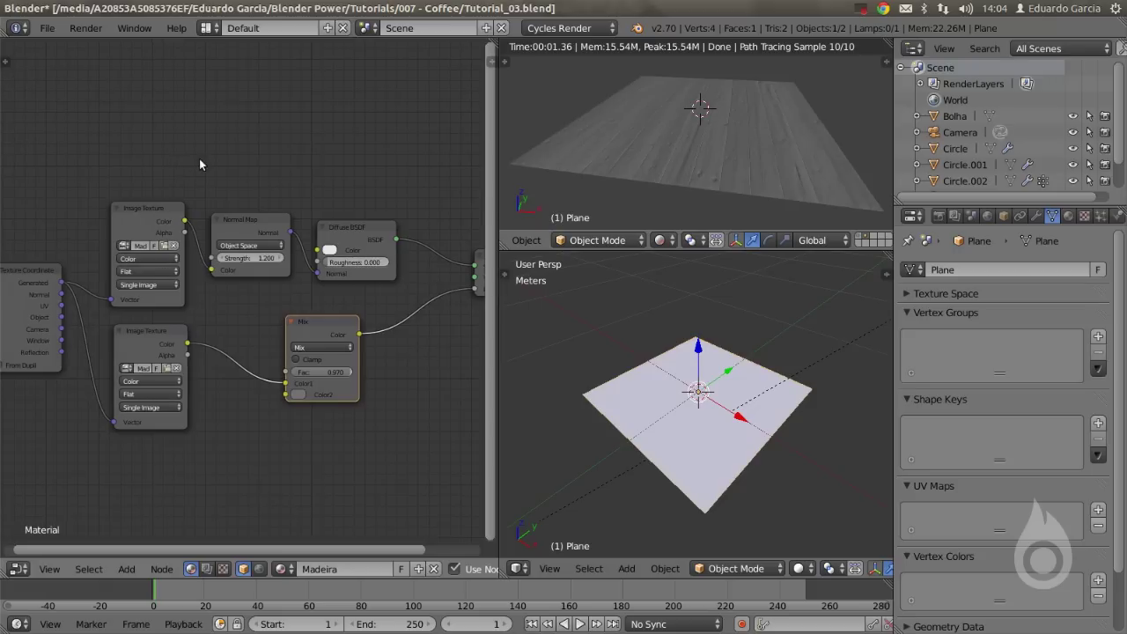
key(shift+a)
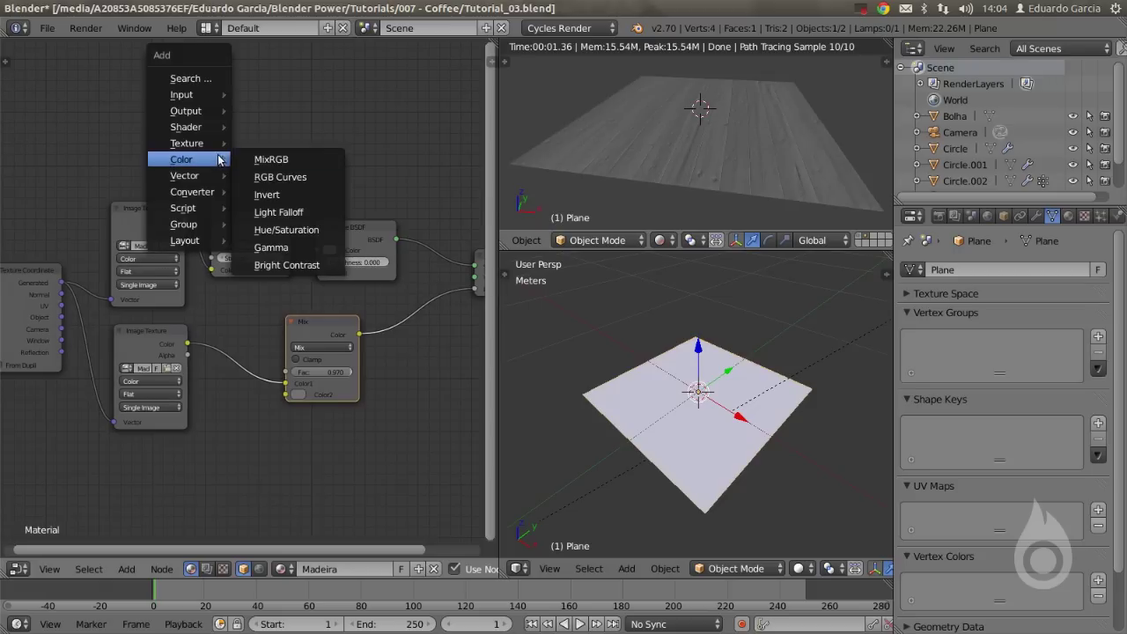
mouse_move(185, 143)
click(269, 146)
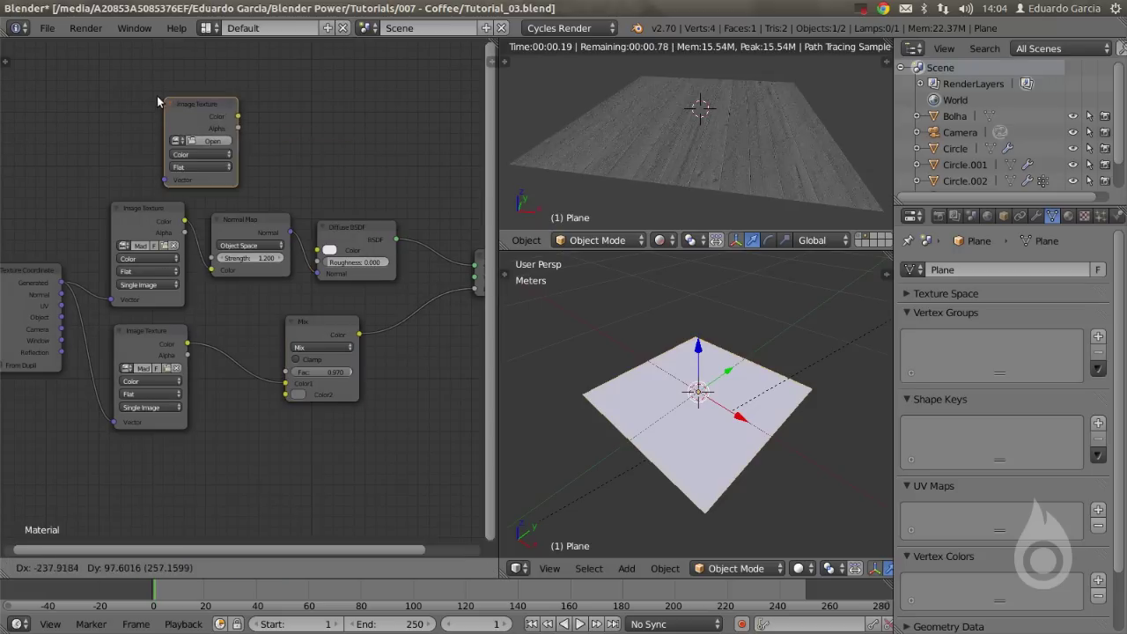
click(176, 133)
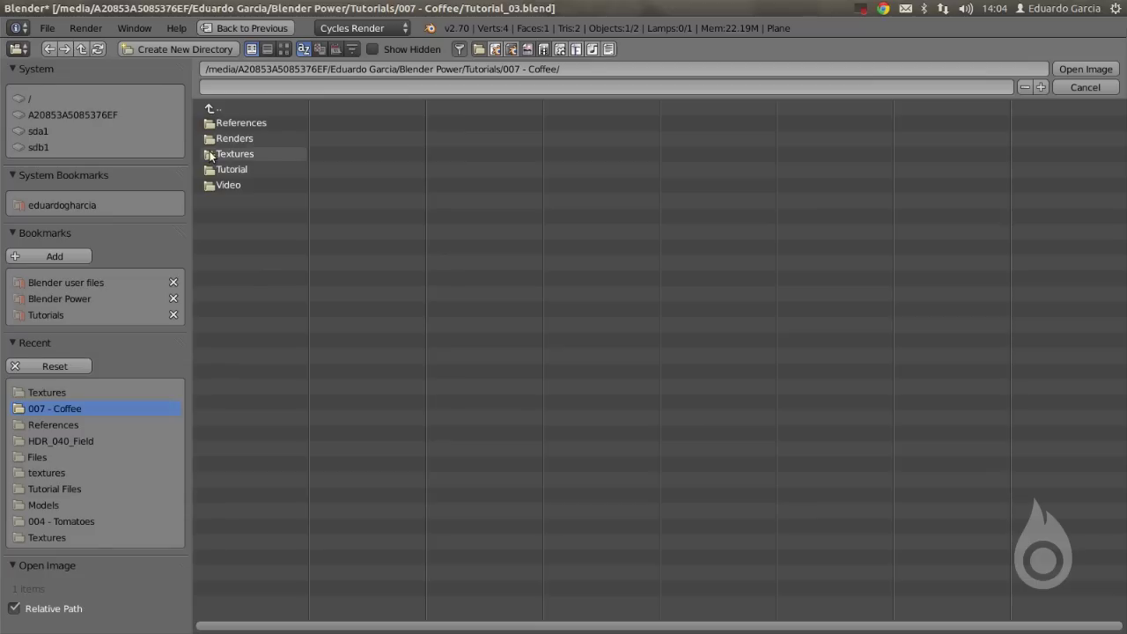
click(232, 153)
click(401, 184)
click(1081, 71)
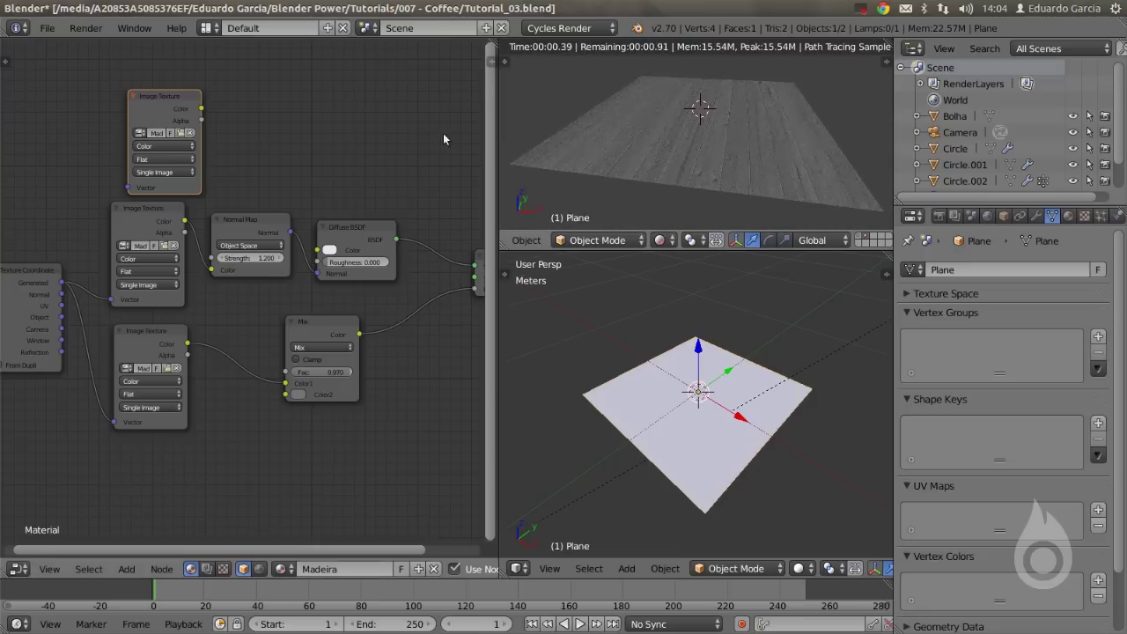
Feed the new image's Vector from the Generated coordinates and connect its Color to the Diffuse BSDF Color.
drag(62, 286, 115, 177)
drag(188, 98, 261, 104)
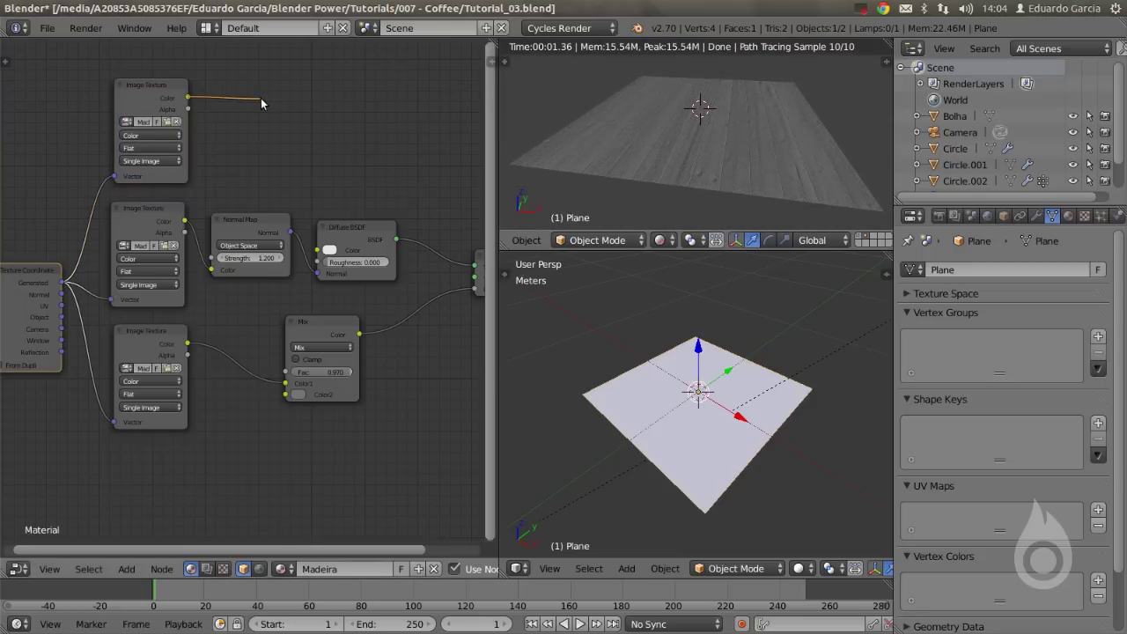
drag(334, 248, 325, 255)
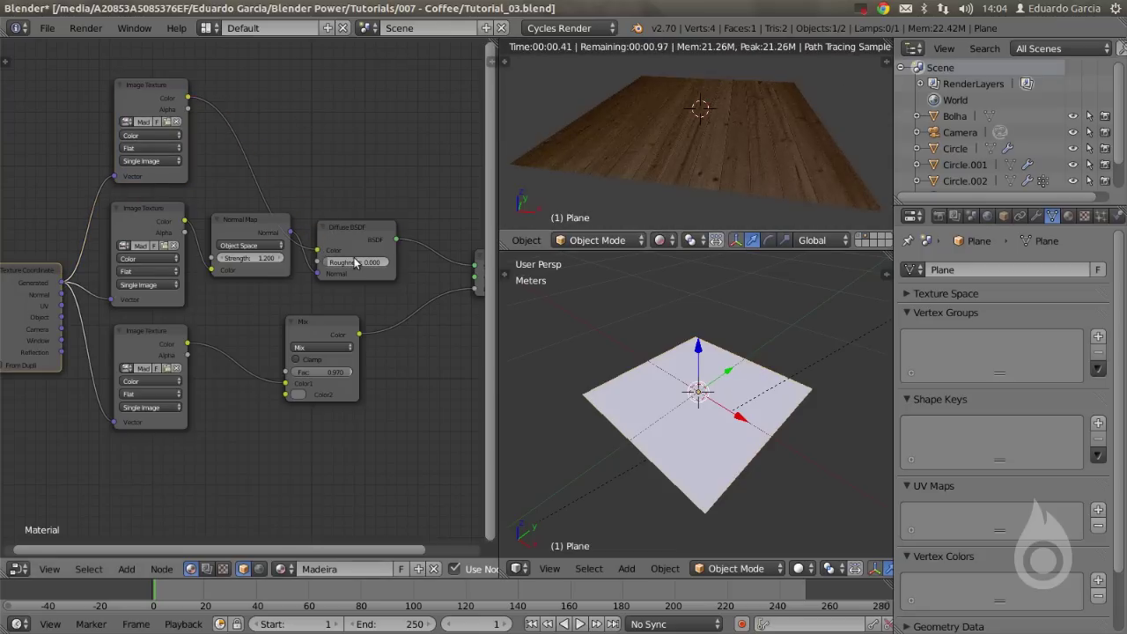
Examine the wood texture on the plane in the rendered preview, up close and from a different angle.
scroll(704, 158, up, 4)
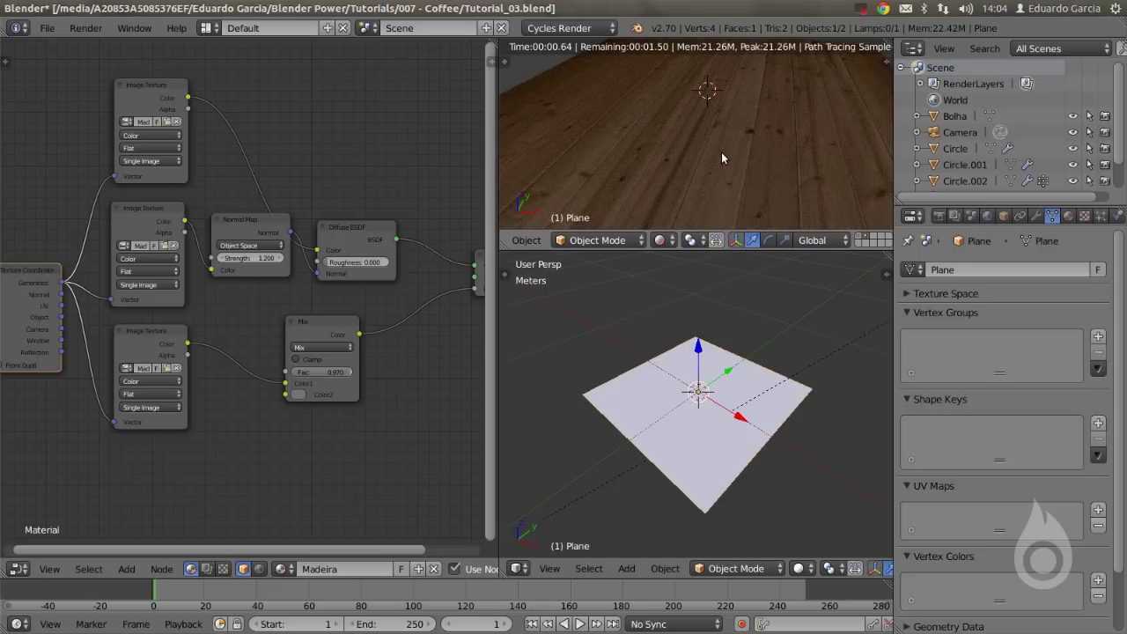
scroll(700, 166, up, 1)
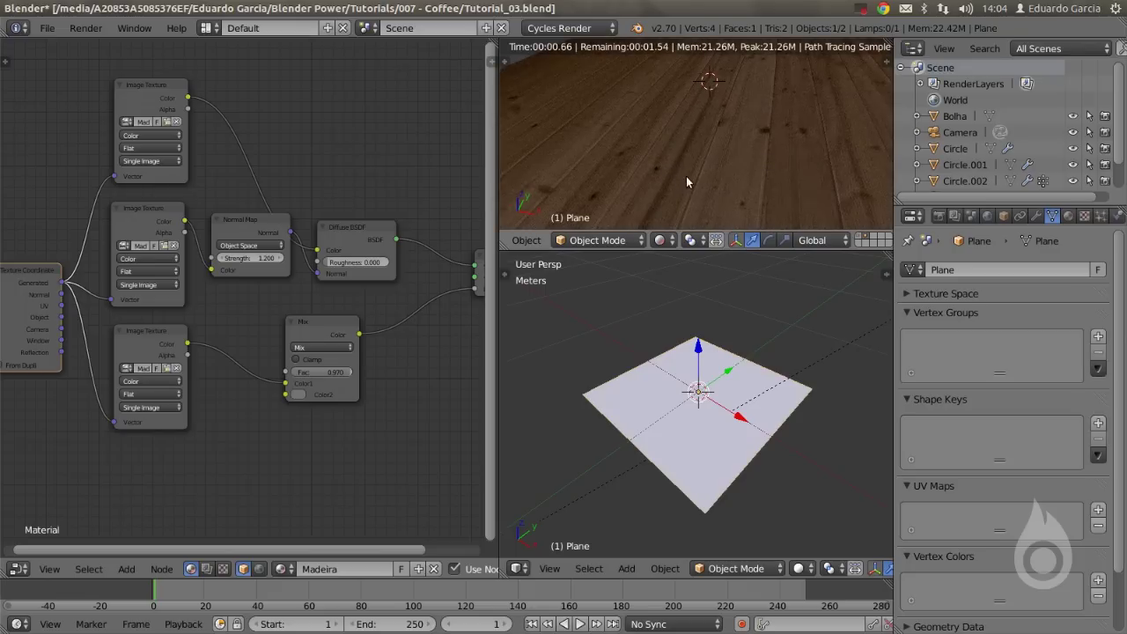
scroll(753, 181, down, 1)
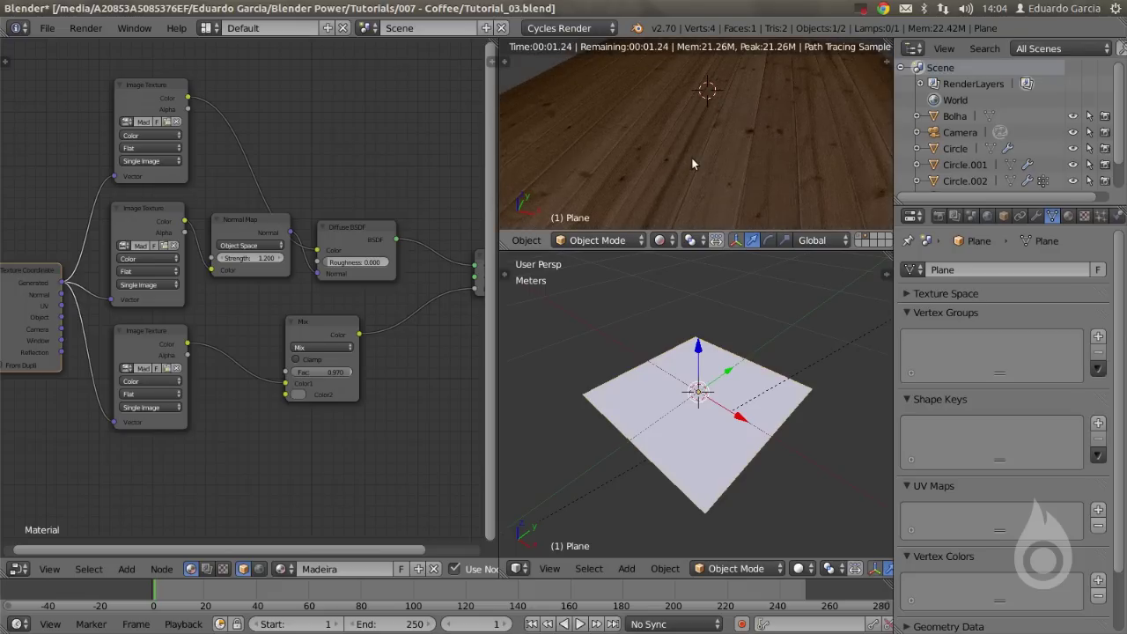
scroll(692, 132, down, 3)
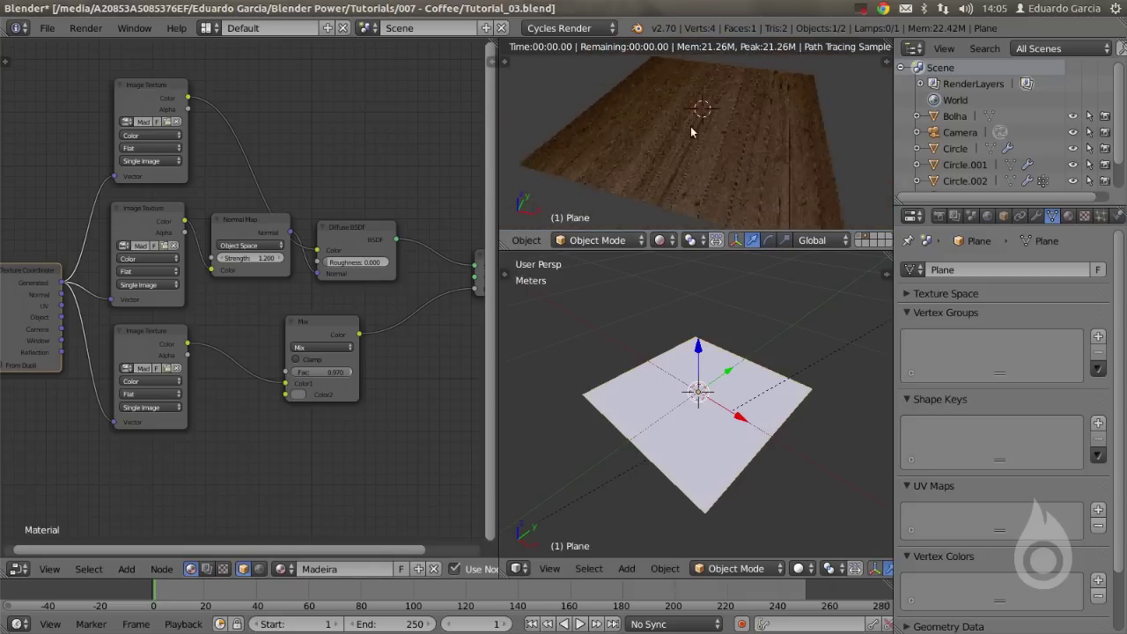
middle_drag(677, 158, 713, 139)
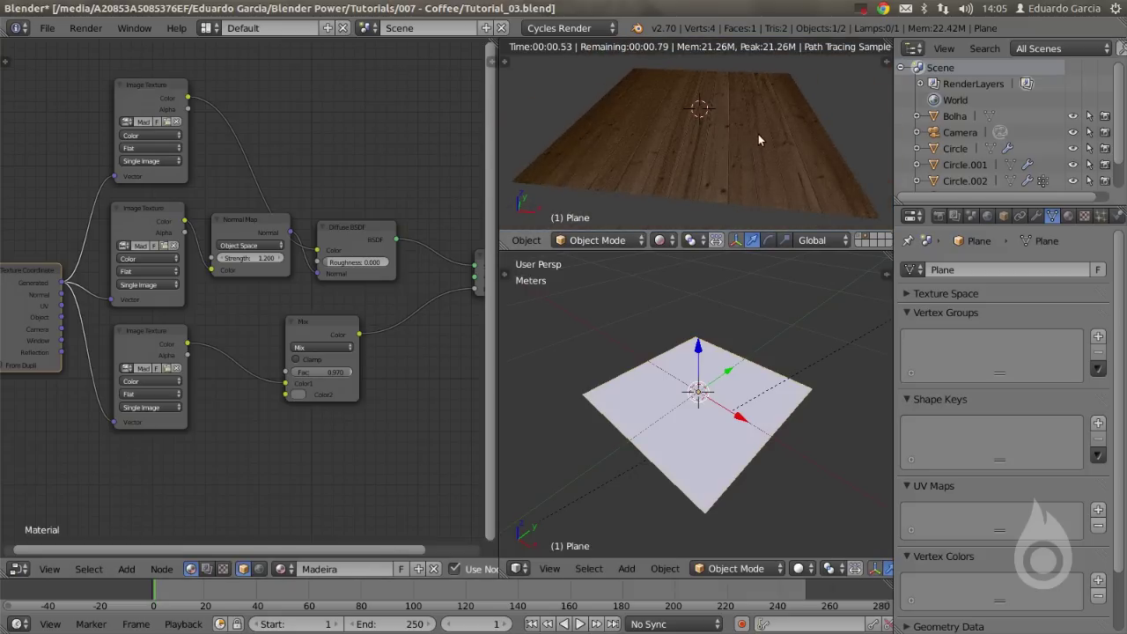
scroll(758, 141, up, 5)
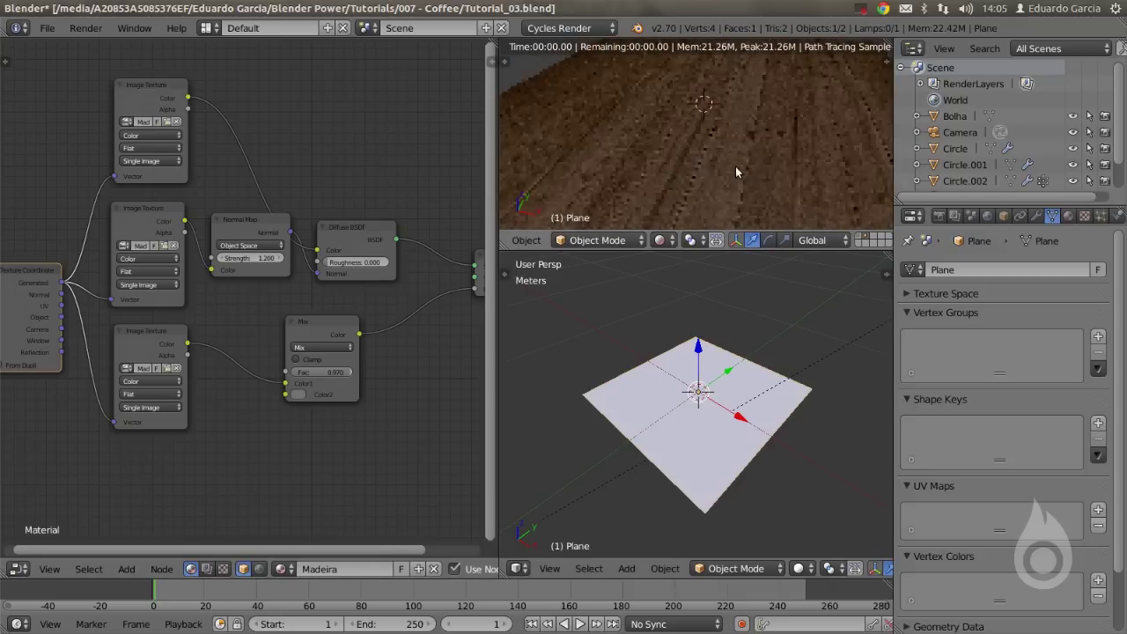
scroll(735, 173, down, 2)
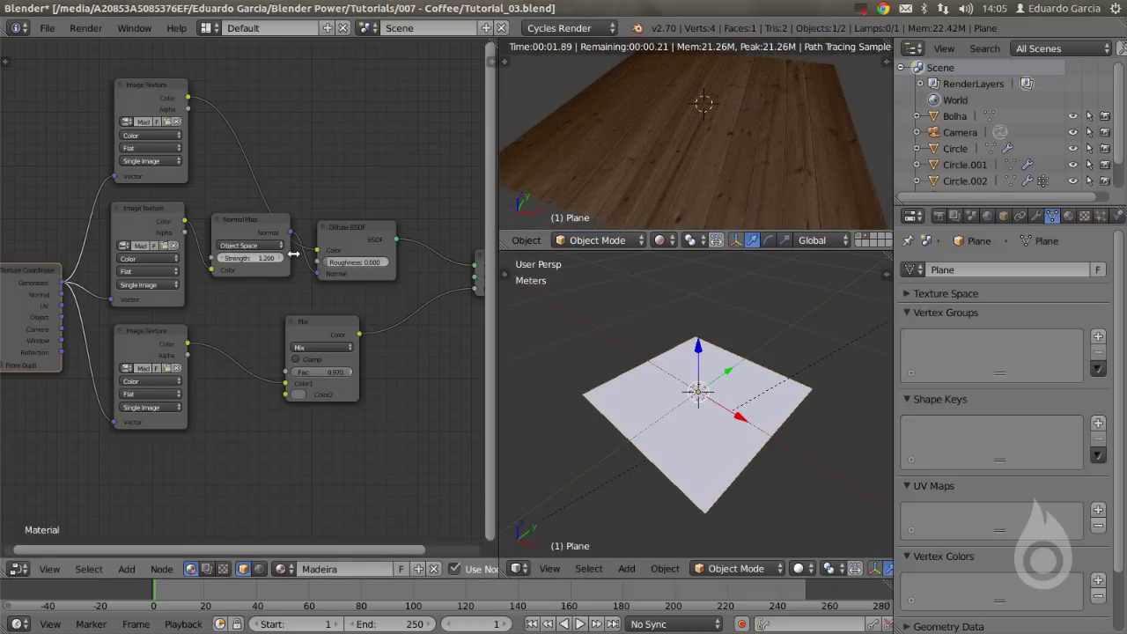
Move the Material Output node farther from the Diffuse BSDF and place a new Mix Shader node above the gap between them.
scroll(300, 252, down, 3)
middle_drag(312, 250, 253, 272)
drag(271, 274, 291, 263)
drag(374, 287, 441, 276)
middle_drag(355, 287, 276, 294)
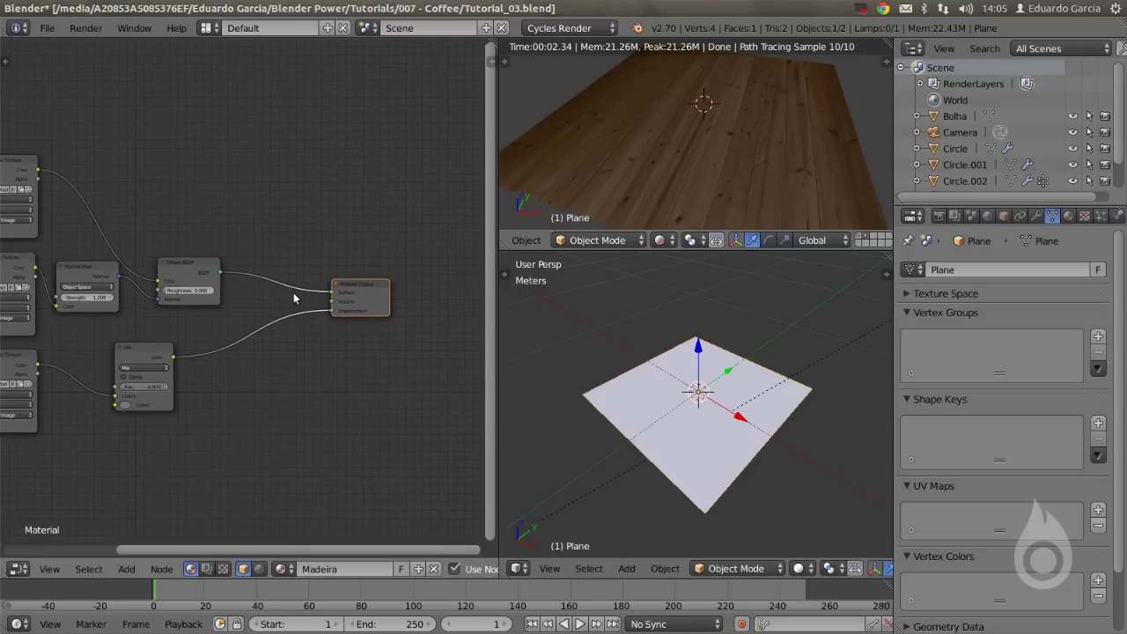
key(shift+a)
mouse_move(267, 284)
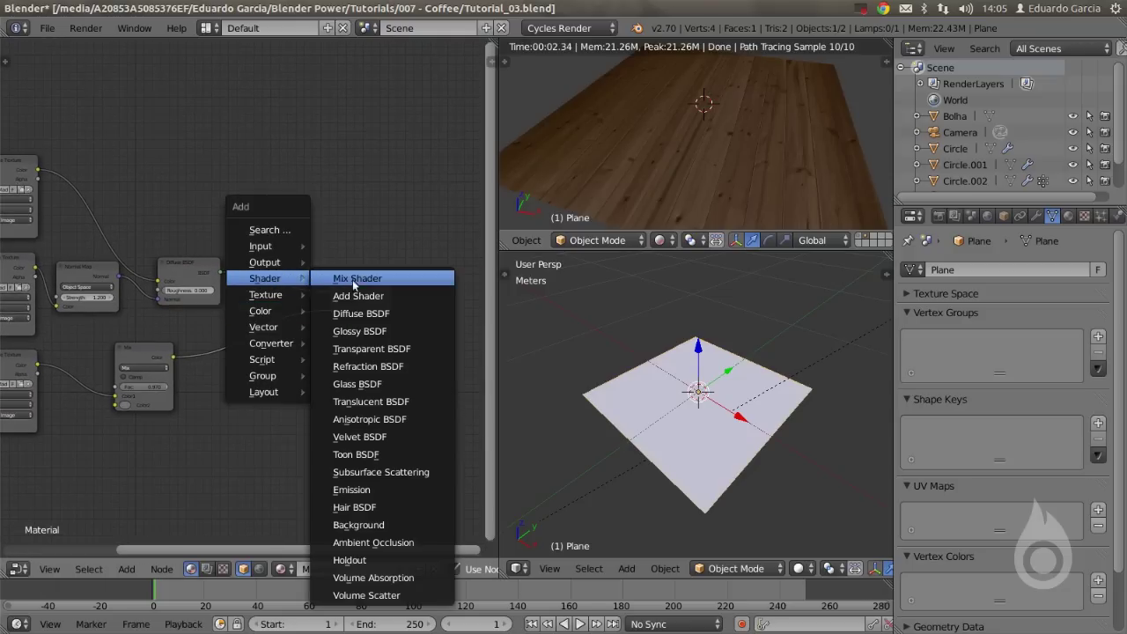
click(368, 283)
click(269, 215)
scroll(271, 258, up, 1)
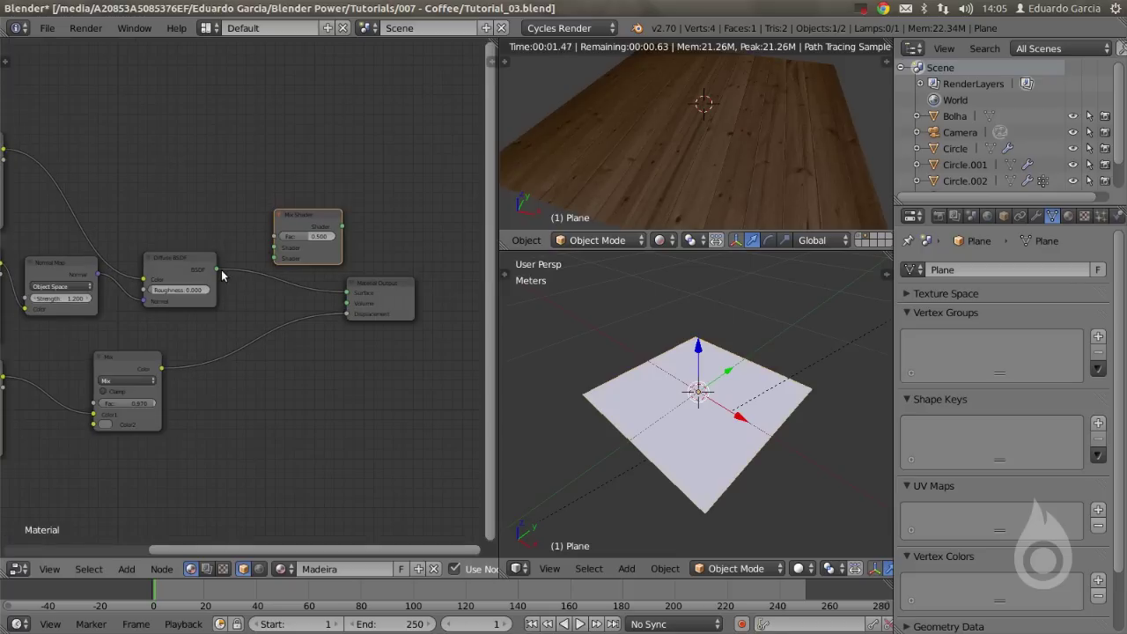
Connect the Diffuse BSDF to the Mix Shader's second Shader input and the Mix Shader's output to the Material Output Surface.
drag(217, 269, 273, 258)
drag(389, 292, 436, 287)
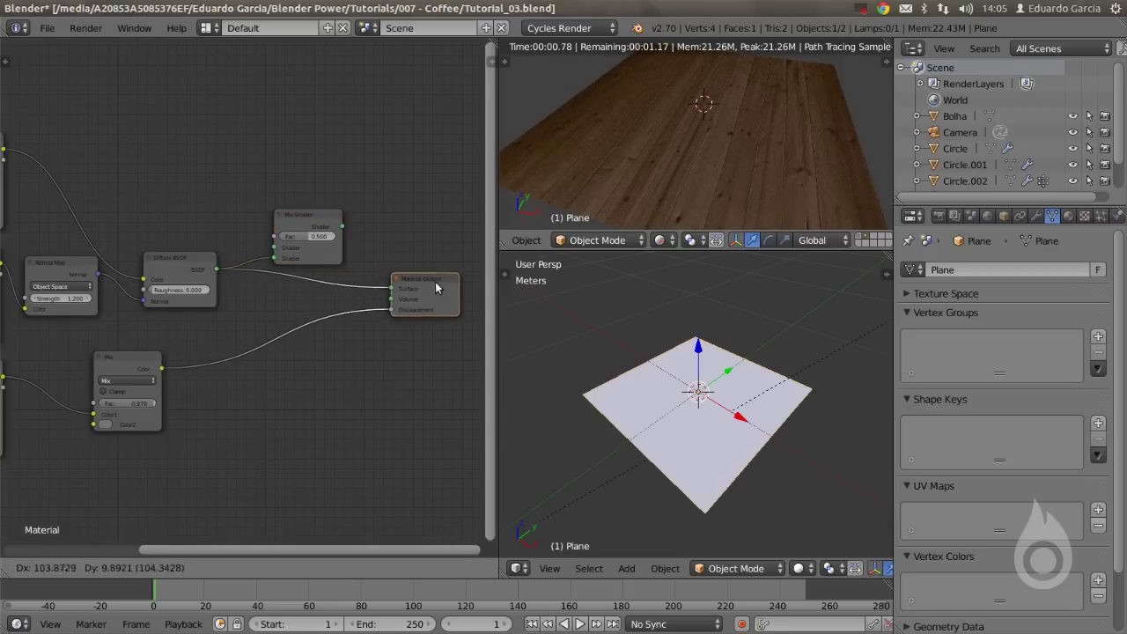
drag(343, 227, 390, 286)
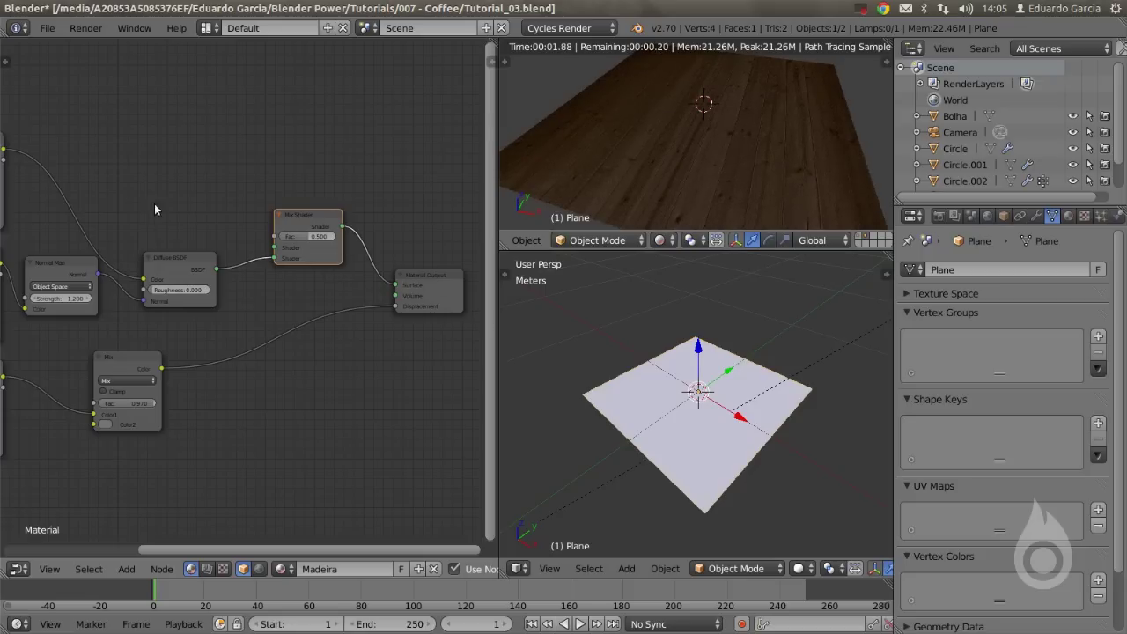
Add a Glossy BSDF node above the Diffuse BSDF and connect it to the Mix Shader's first Shader input.
key(shift+a)
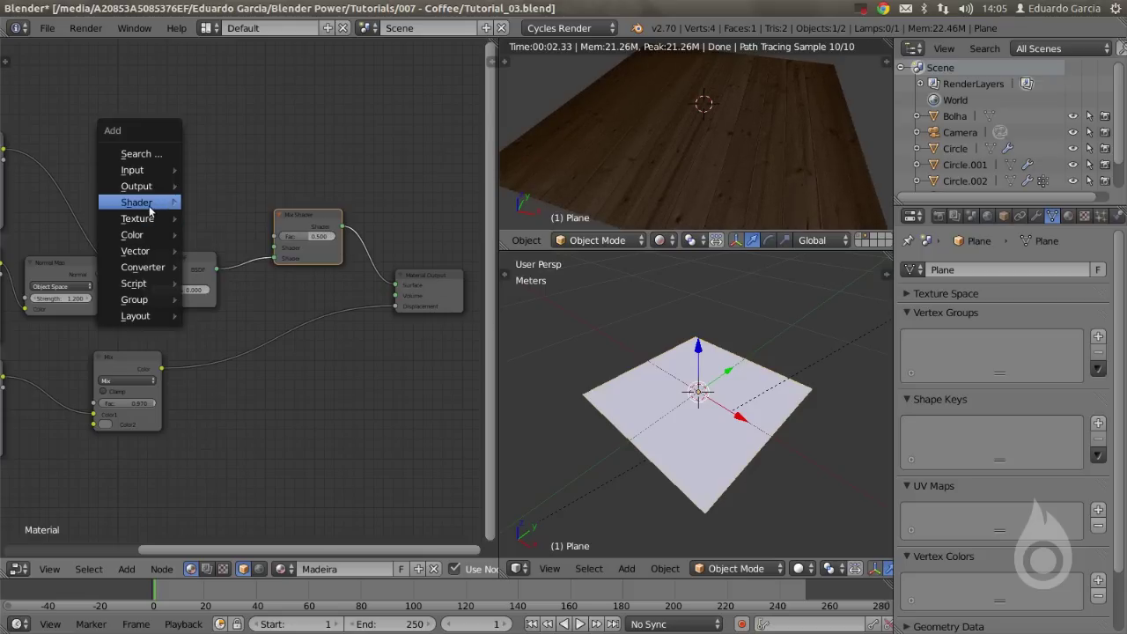
mouse_move(149, 204)
click(248, 256)
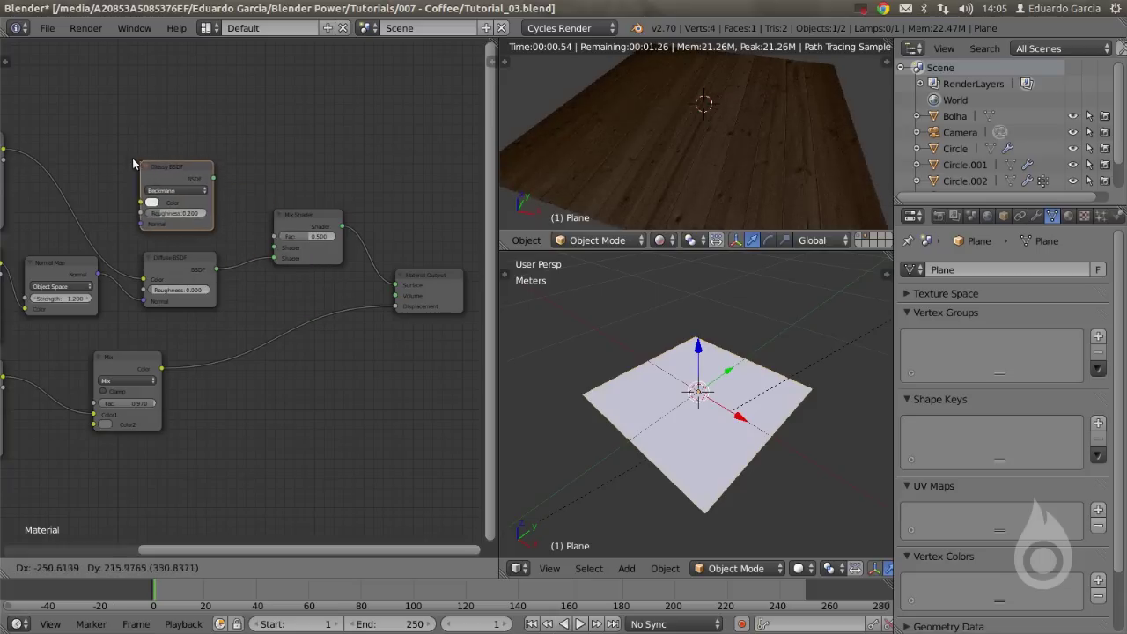
click(141, 167)
drag(221, 183, 276, 248)
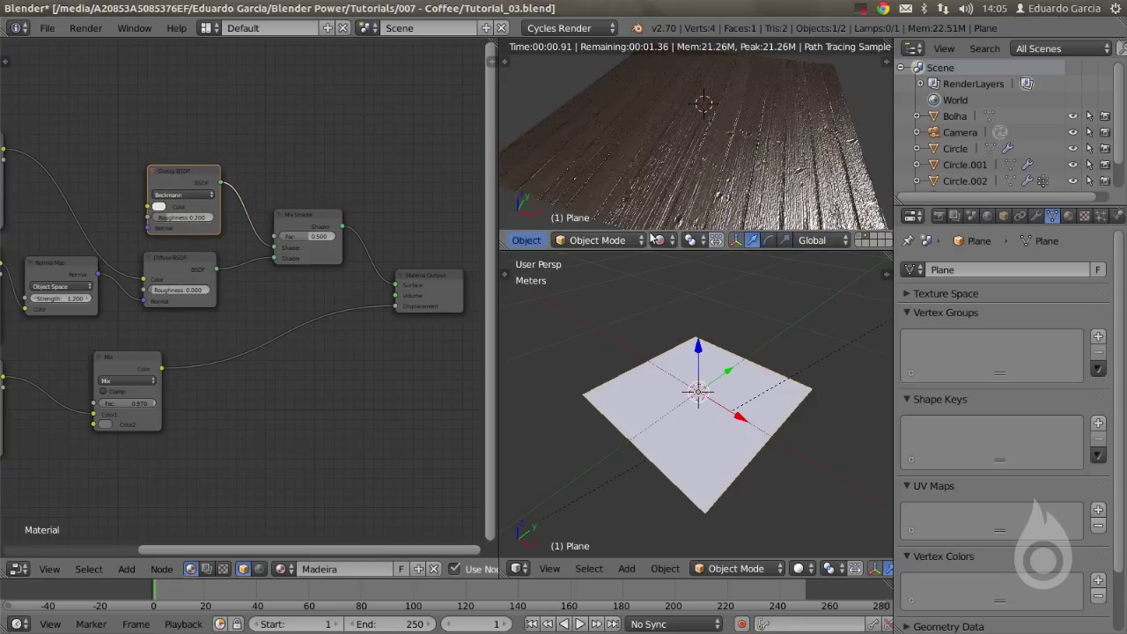
middle_drag(727, 128, 739, 148)
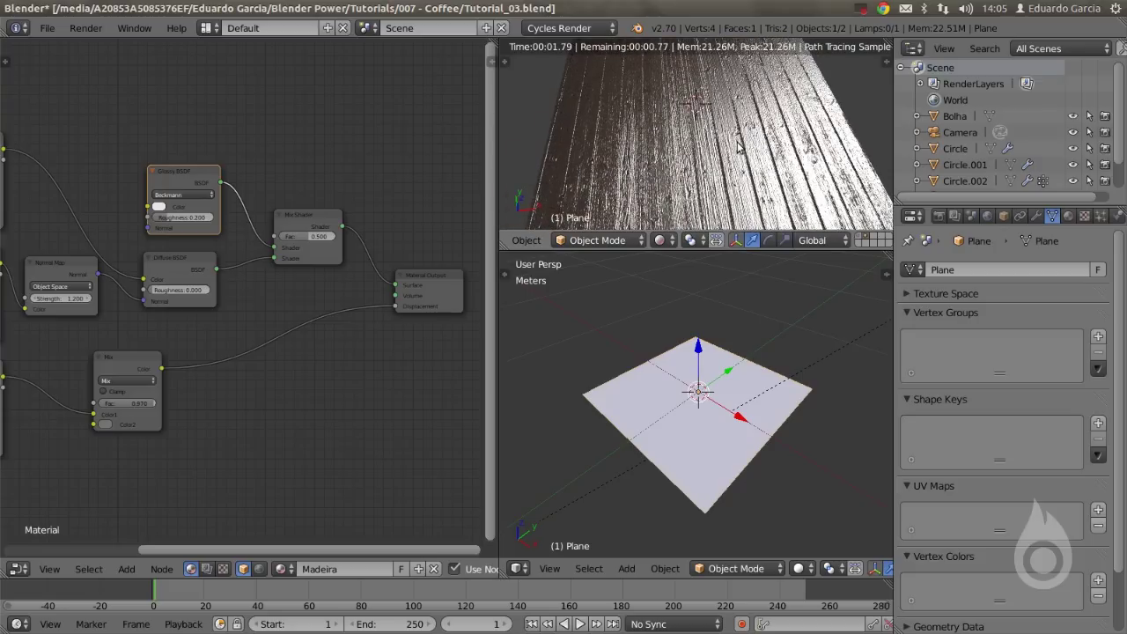
Add an Image Texture node above the existing wood texture nodes and the Glossy BSDF.
drag(173, 178, 164, 180)
middle_drag(190, 173, 221, 181)
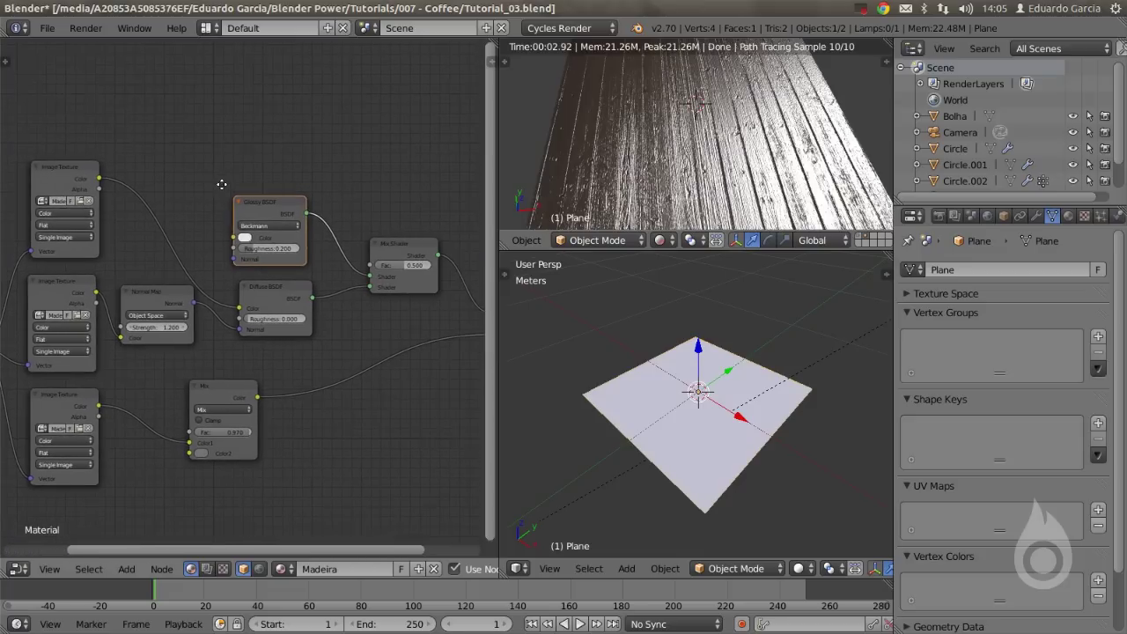
key(shift+a)
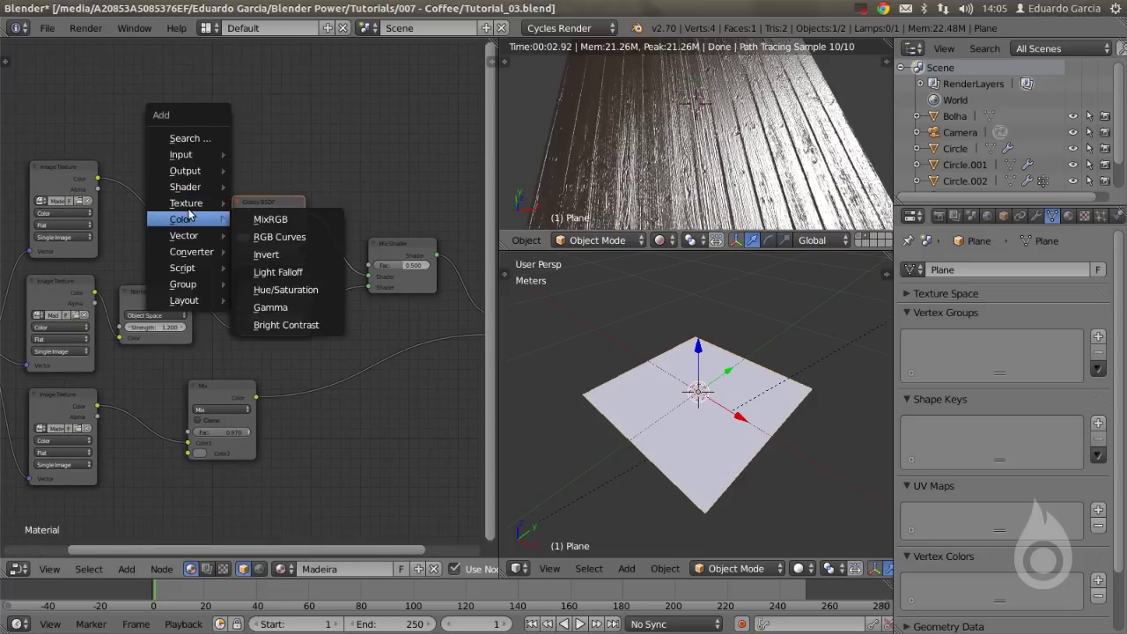
mouse_move(189, 203)
click(323, 204)
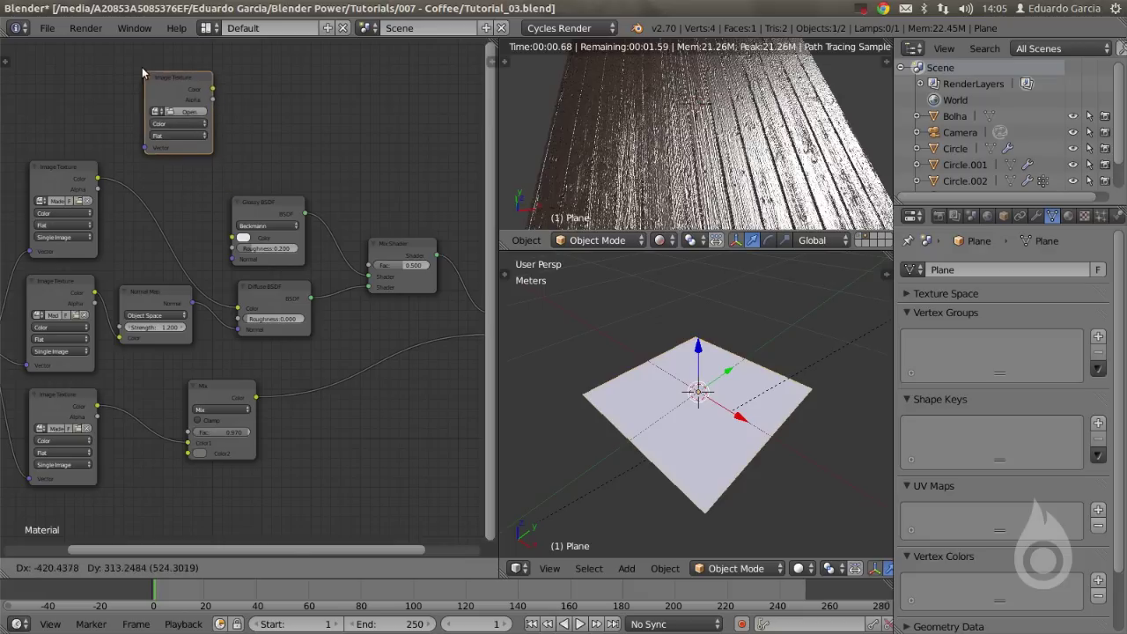
click(143, 148)
Connect the Texture Coordinate node's Generated output to the new Image Texture node's Vector input.
middle_drag(167, 162, 204, 173)
middle_drag(178, 224, 205, 226)
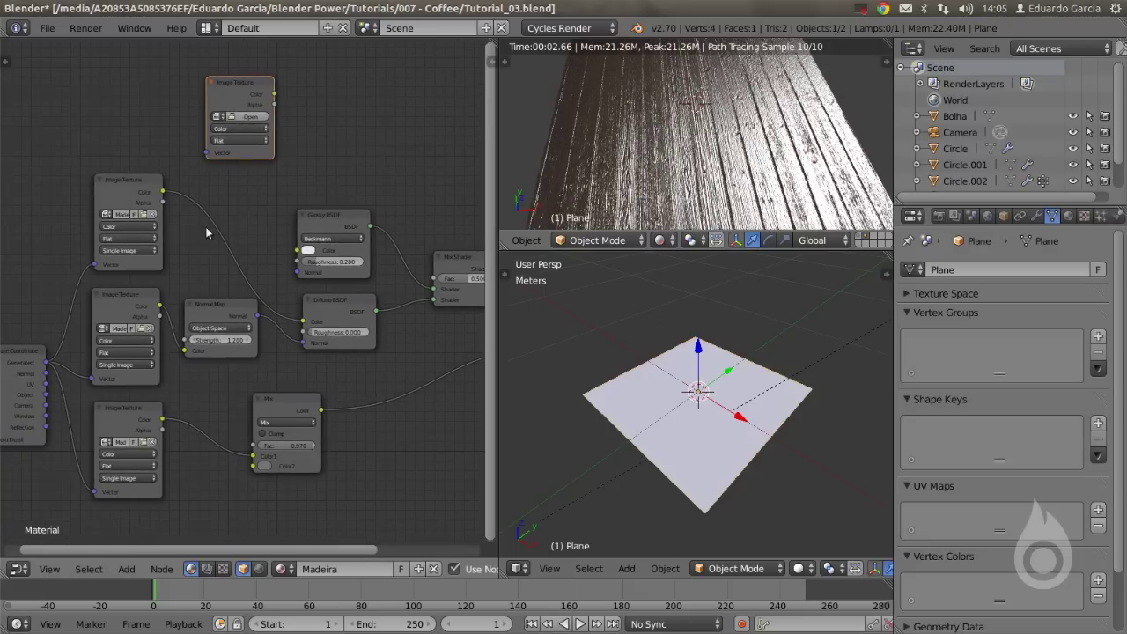
drag(72, 302, 207, 153)
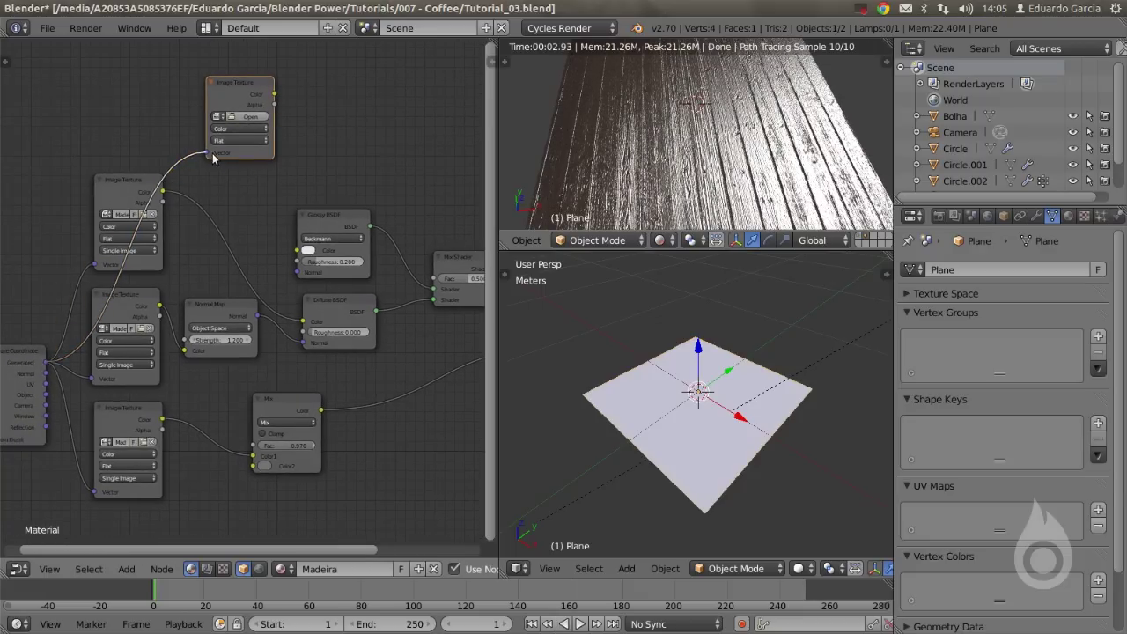
middle_drag(261, 203, 193, 233)
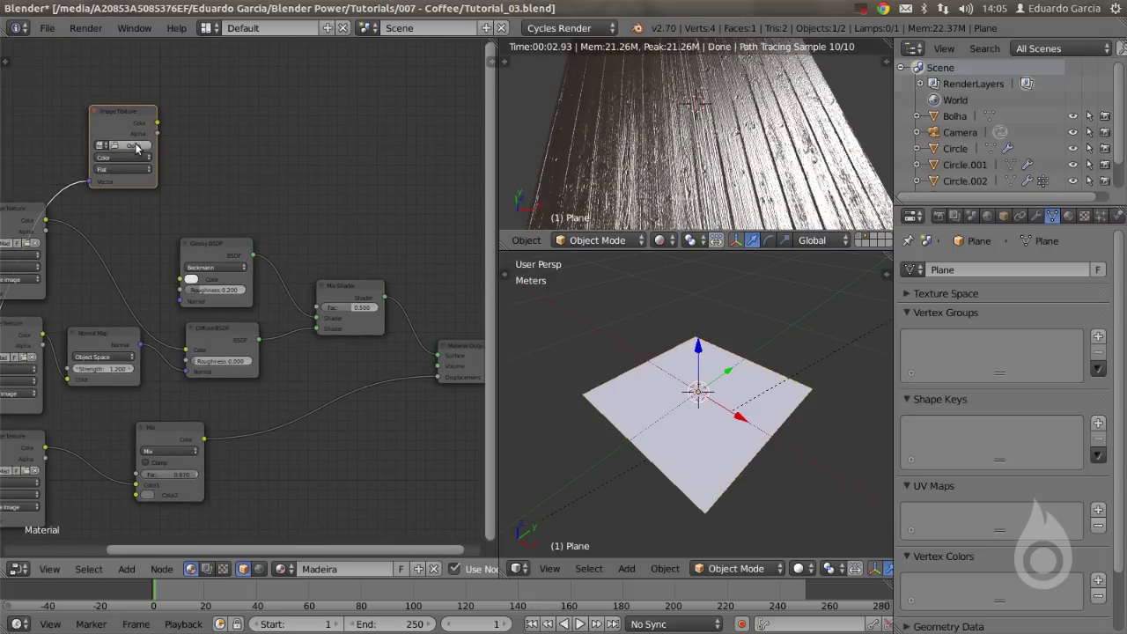
Load Madeira_SPEC.jpg from the Textures folder into the new Image Texture node.
click(137, 146)
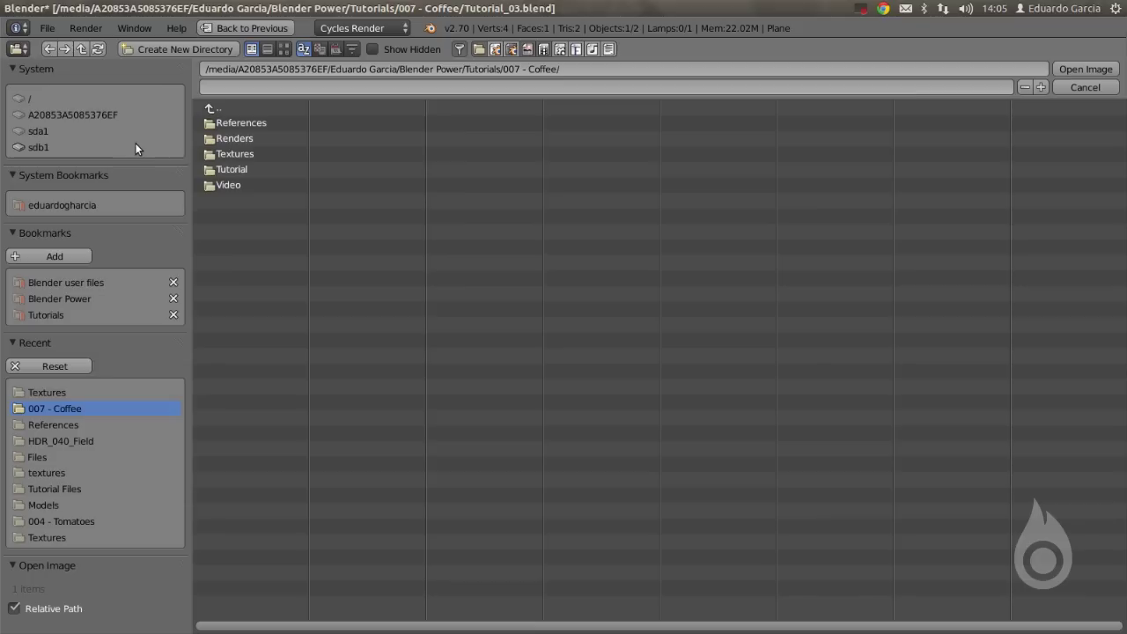
click(233, 156)
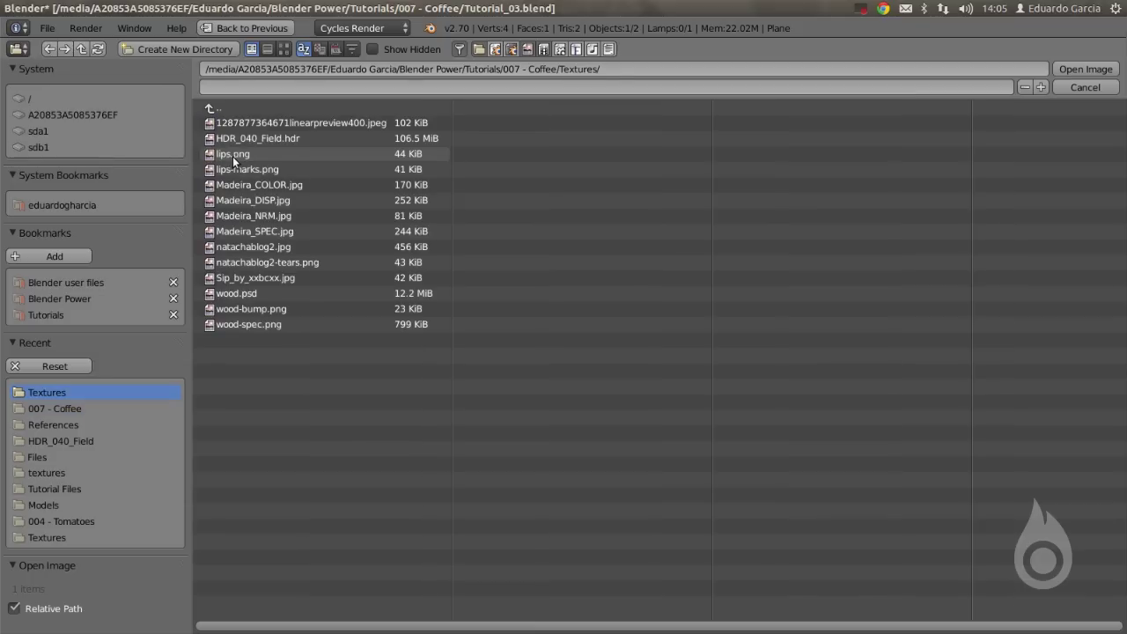
click(264, 232)
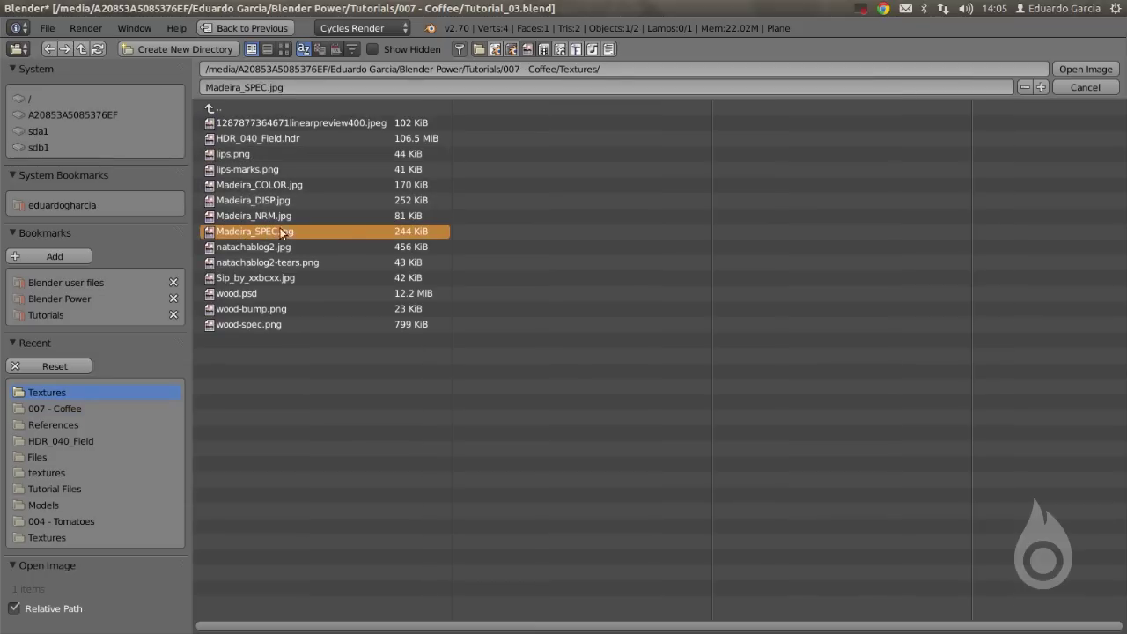
click(1088, 68)
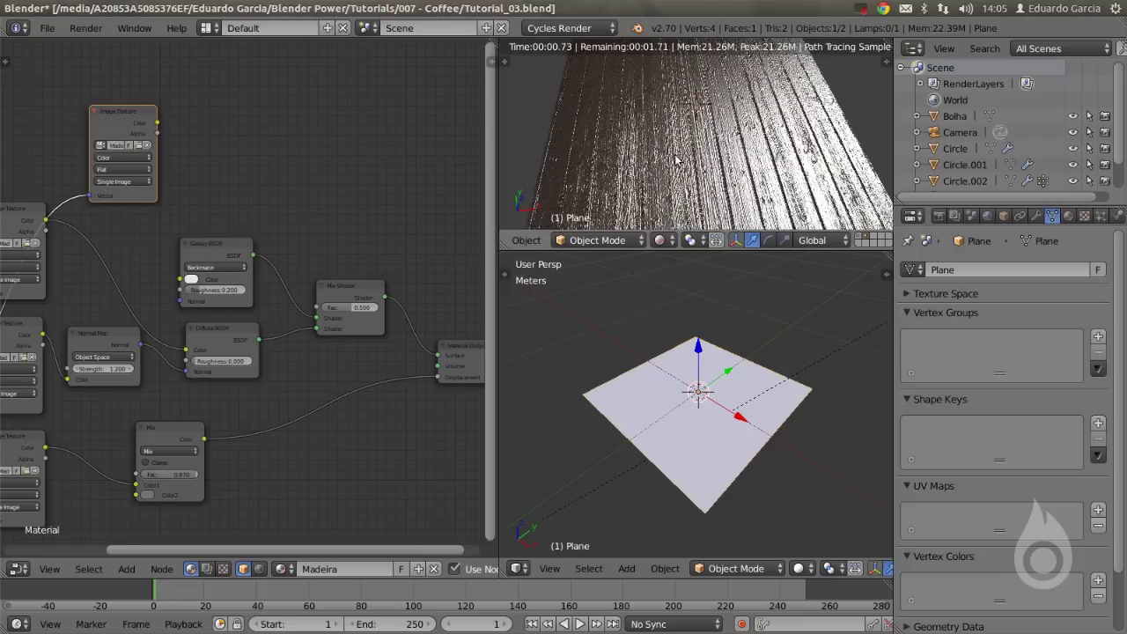
Connect the specular texture's Color output to the Mix Shader's Fac input and check the plane's reflections in the rendered preview.
drag(157, 122, 322, 311)
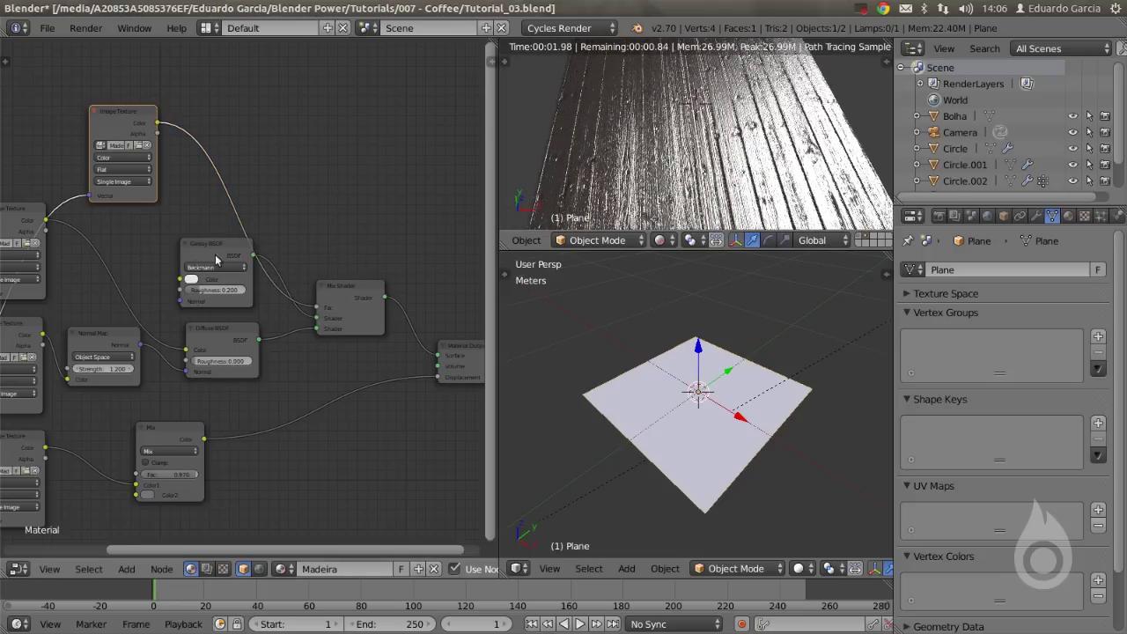
scroll(704, 130, down, 2)
middle_drag(704, 130, 676, 165)
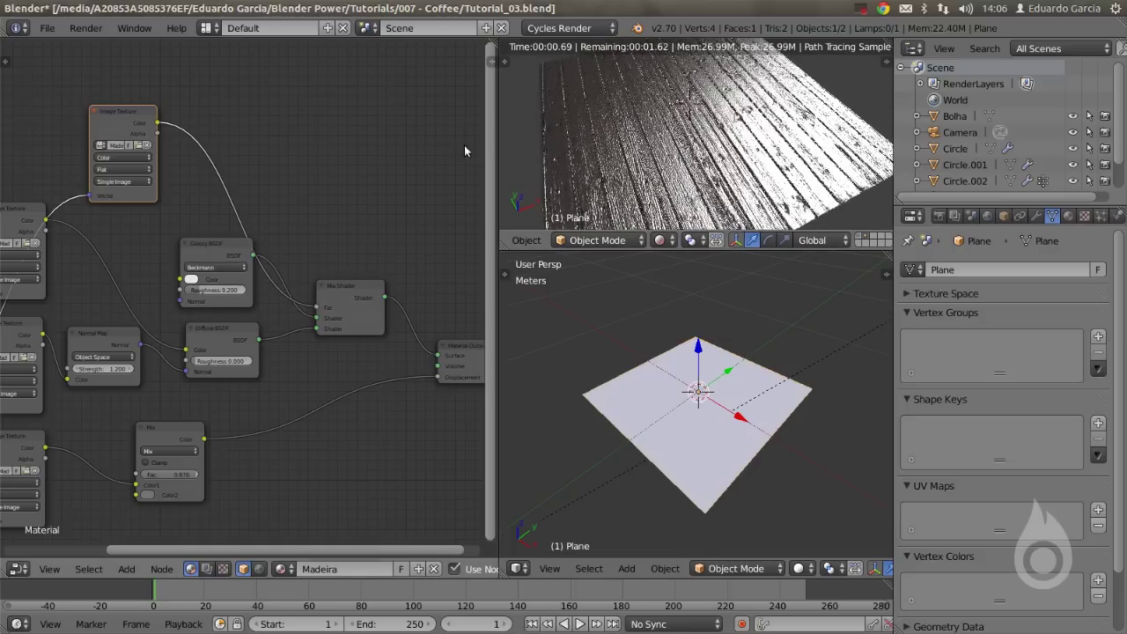
middle_drag(678, 125, 729, 124)
Insert a ColorRamp node on the link between the specular Image Texture and the Mix Shader's Fac input.
drag(207, 254, 201, 257)
key(shift+a)
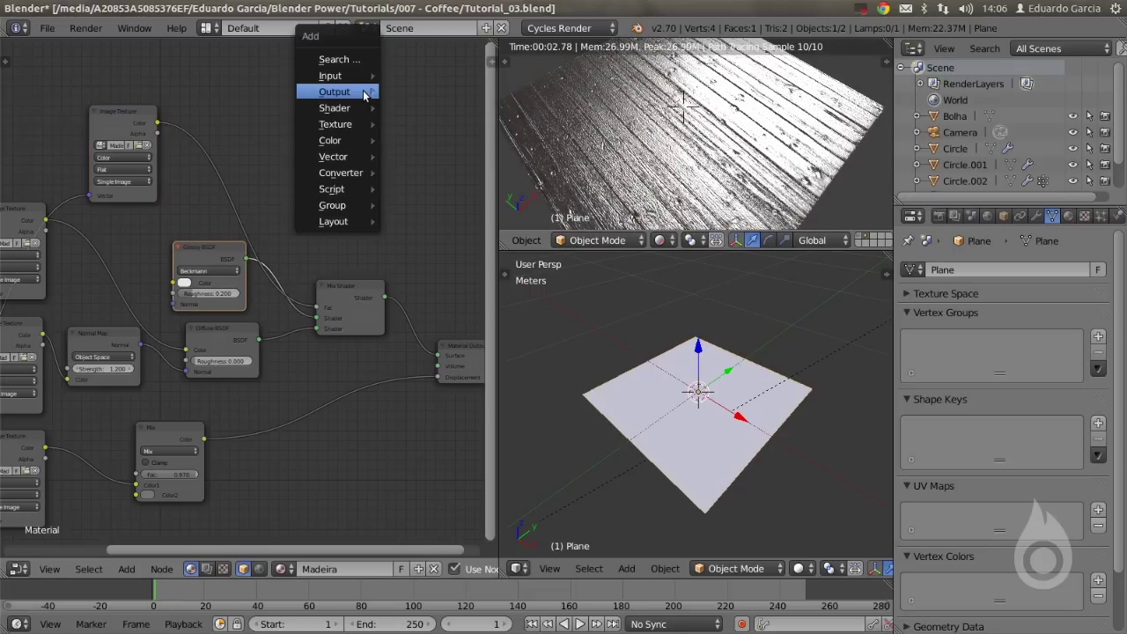
mouse_move(345, 173)
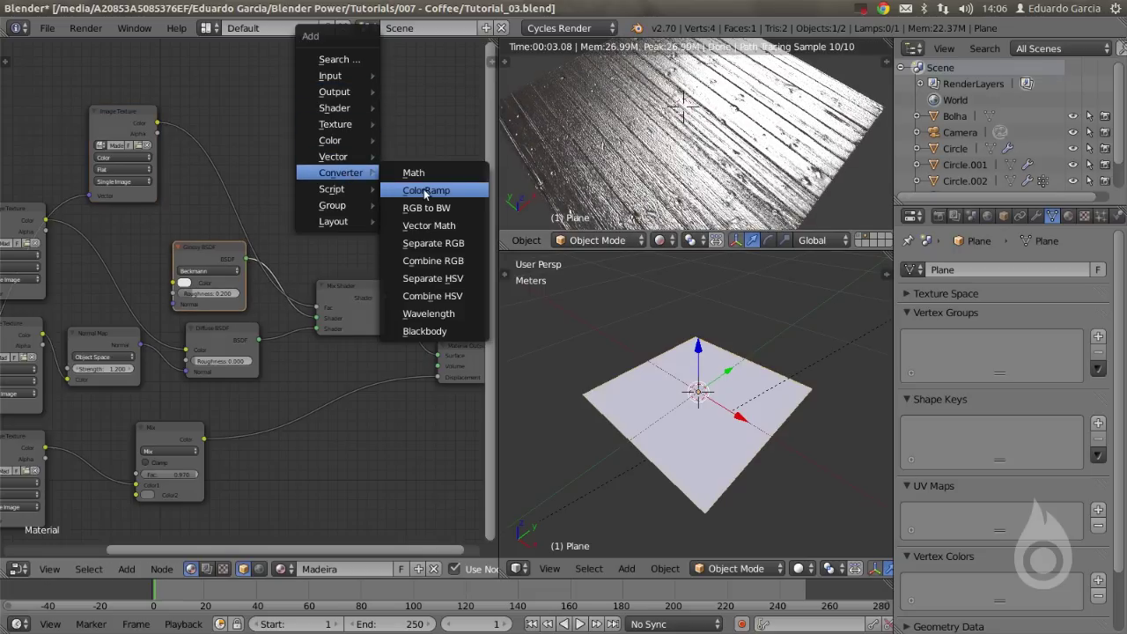
click(426, 190)
click(201, 113)
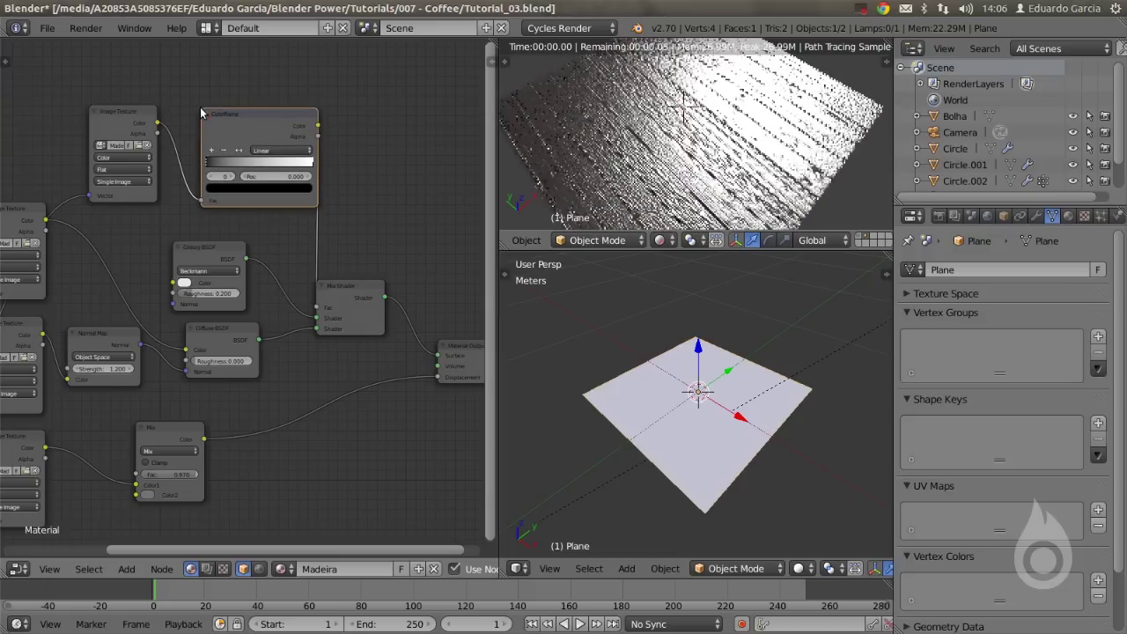
Flip the ColorRamp's colors and move its white stop to position 0.438.
scroll(259, 134, up, 2)
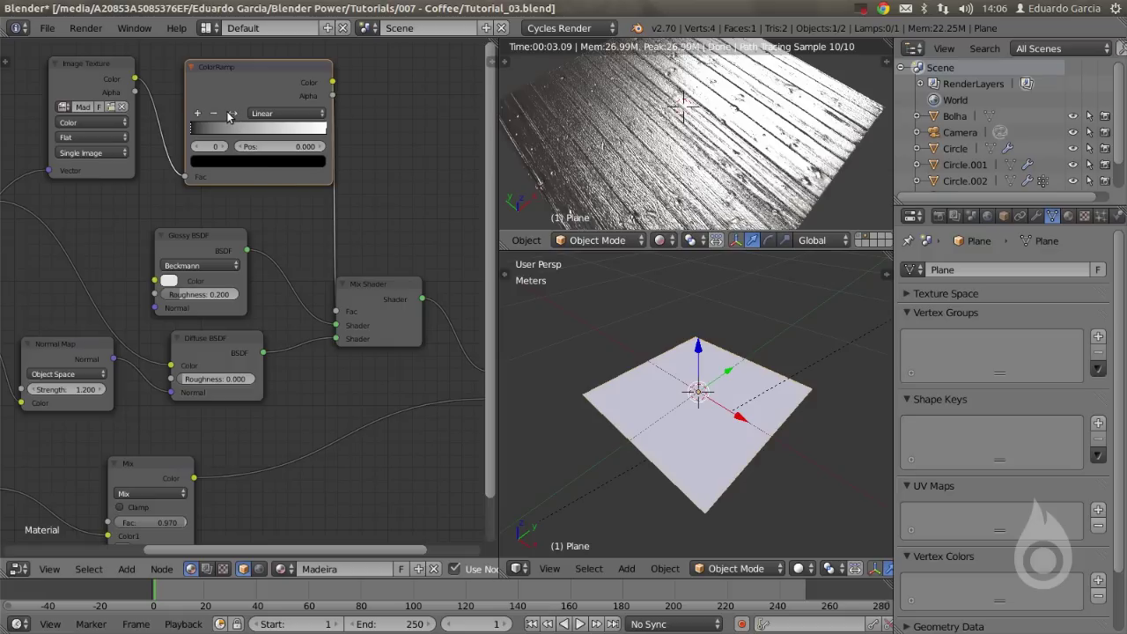
click(233, 113)
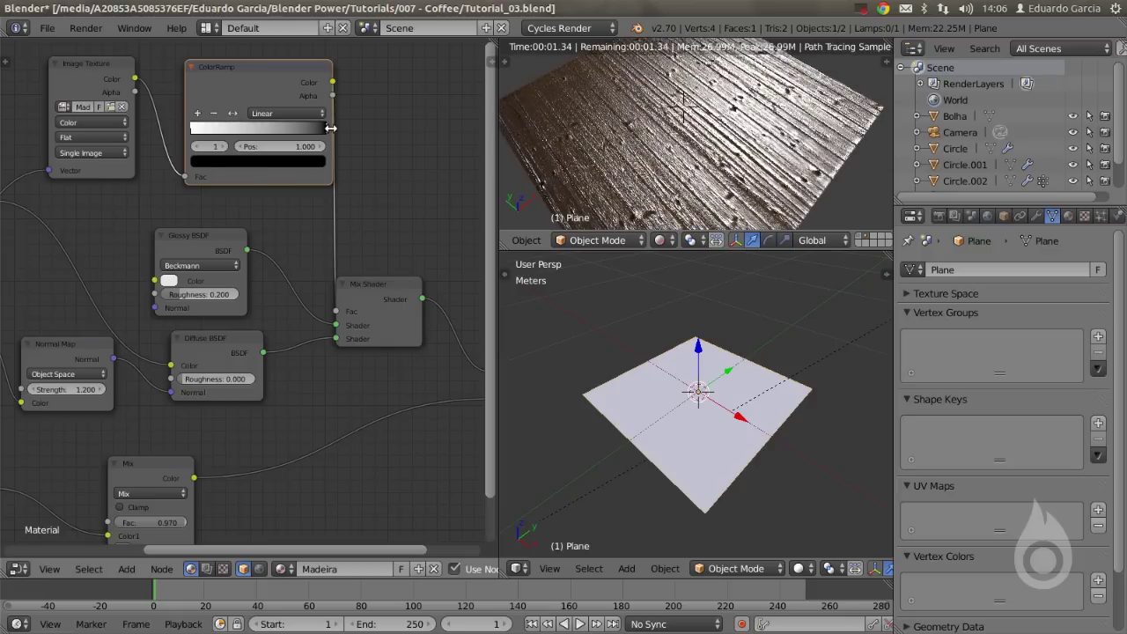
drag(191, 128, 248, 140)
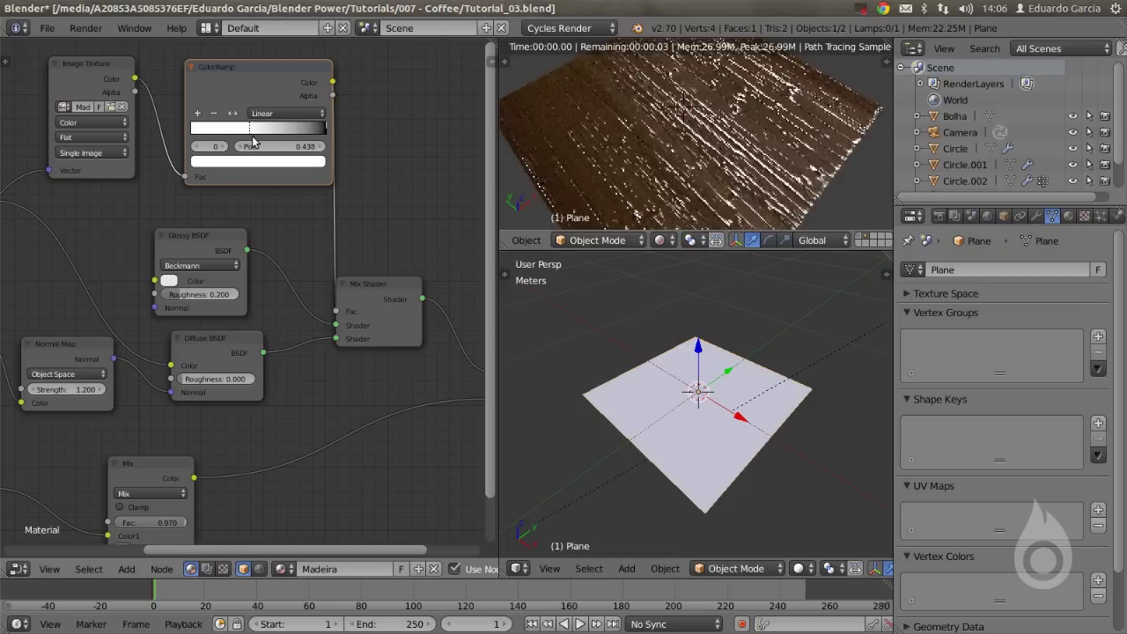
Change the ColorRamp's black end stop to white and move the other stop to position 0.371.
click(326, 131)
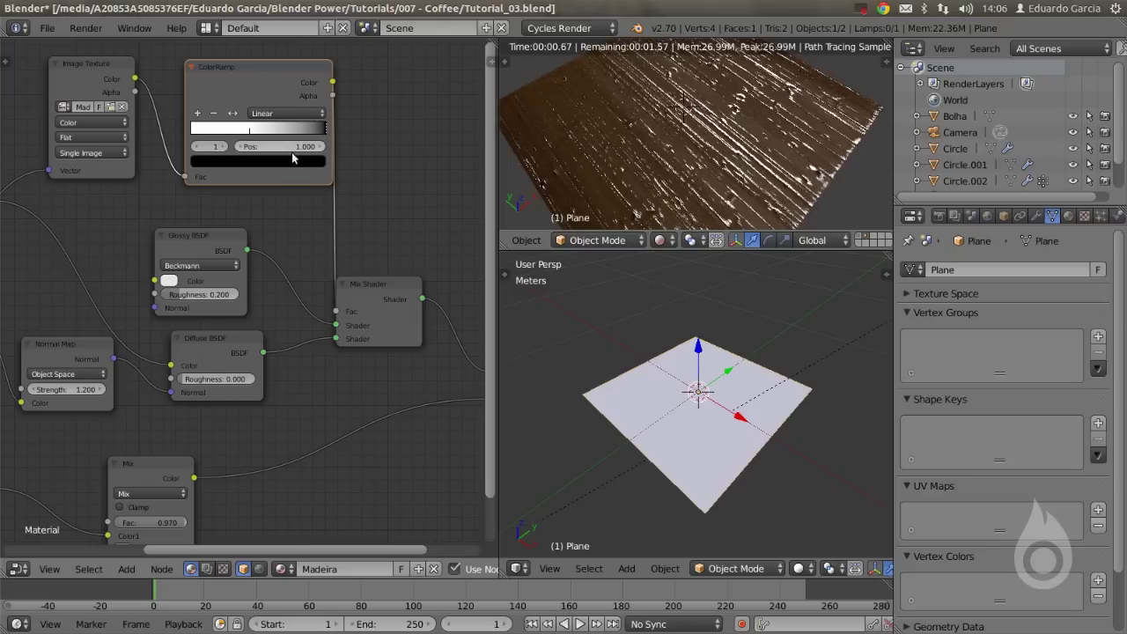
click(282, 164)
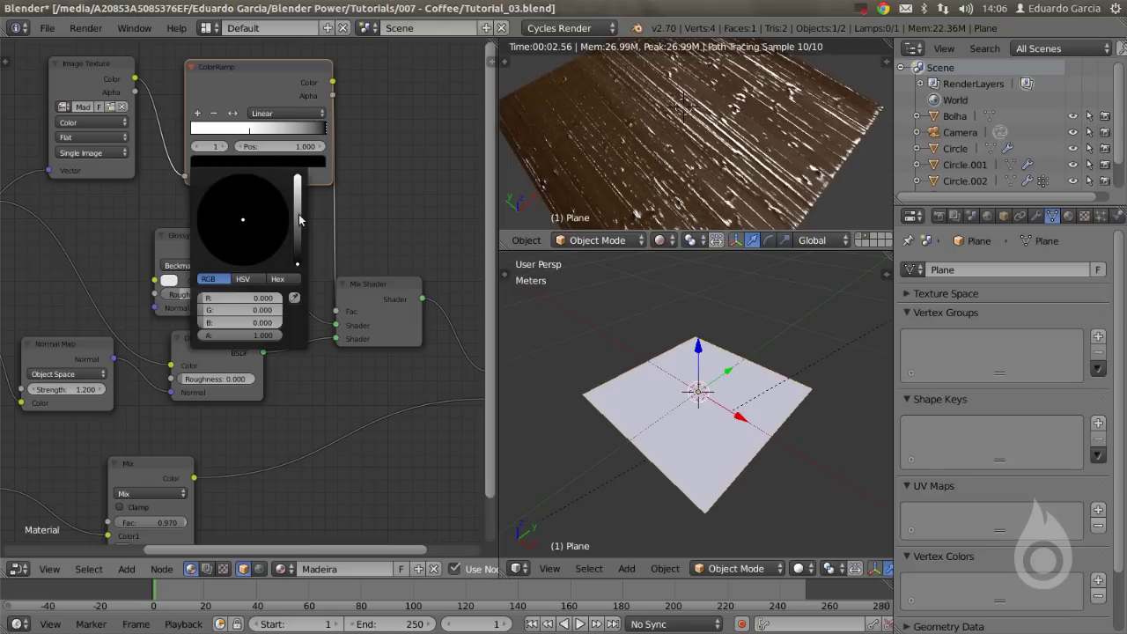
drag(298, 262, 298, 179)
drag(249, 129, 236, 130)
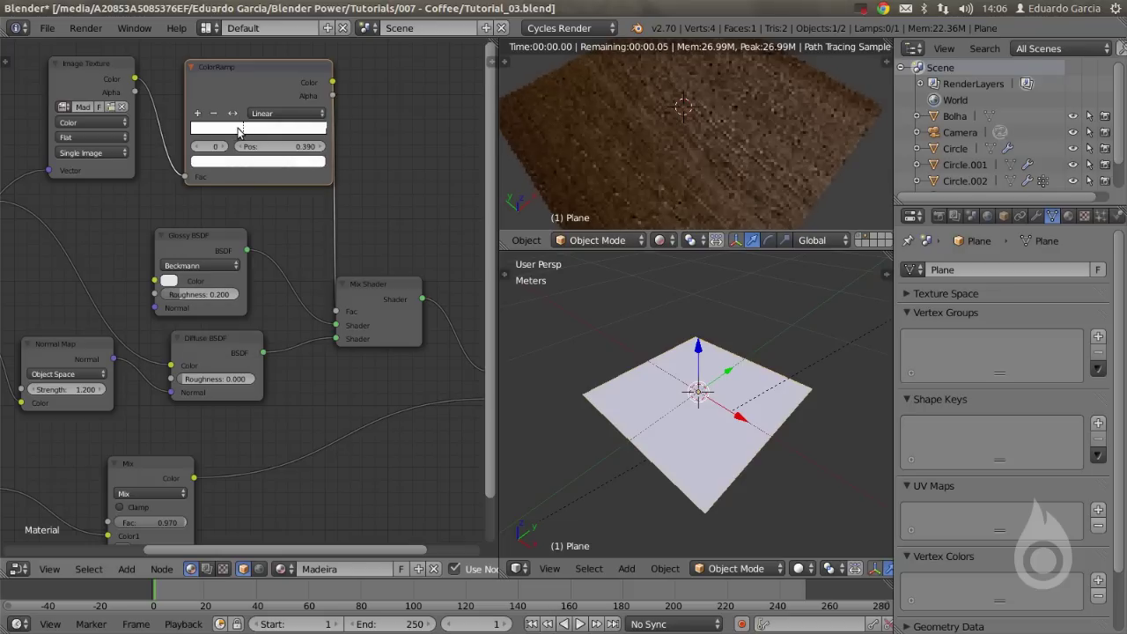
middle_drag(774, 166, 745, 158)
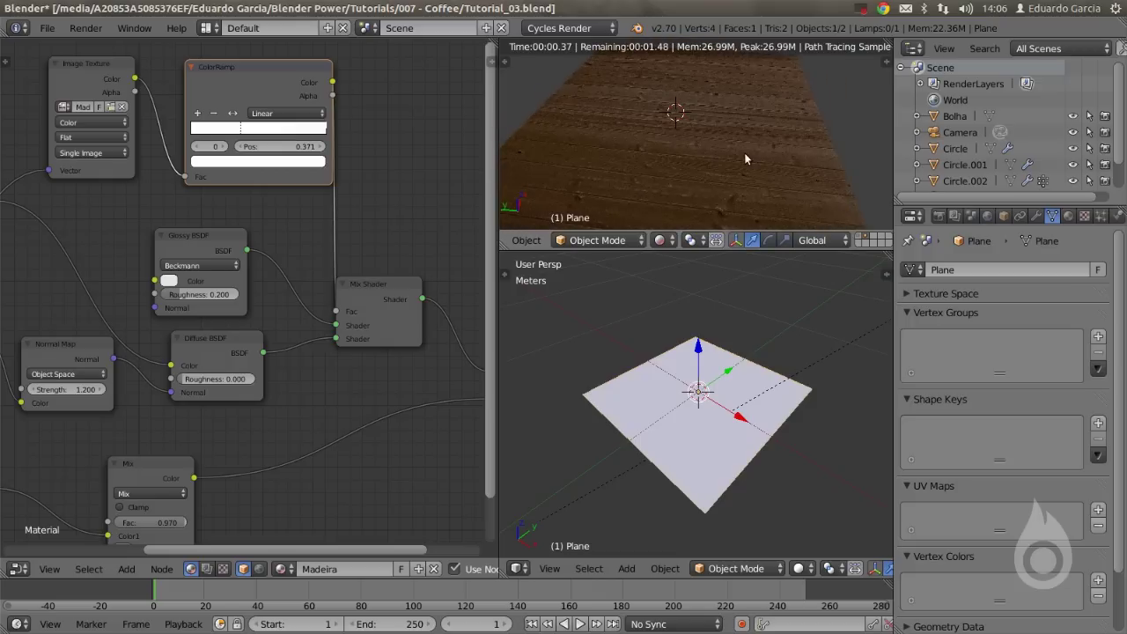
Darken the ColorRamp stop at position 1.000 to a light grey of RGB 0.809 and check the wood's reflections.
click(326, 129)
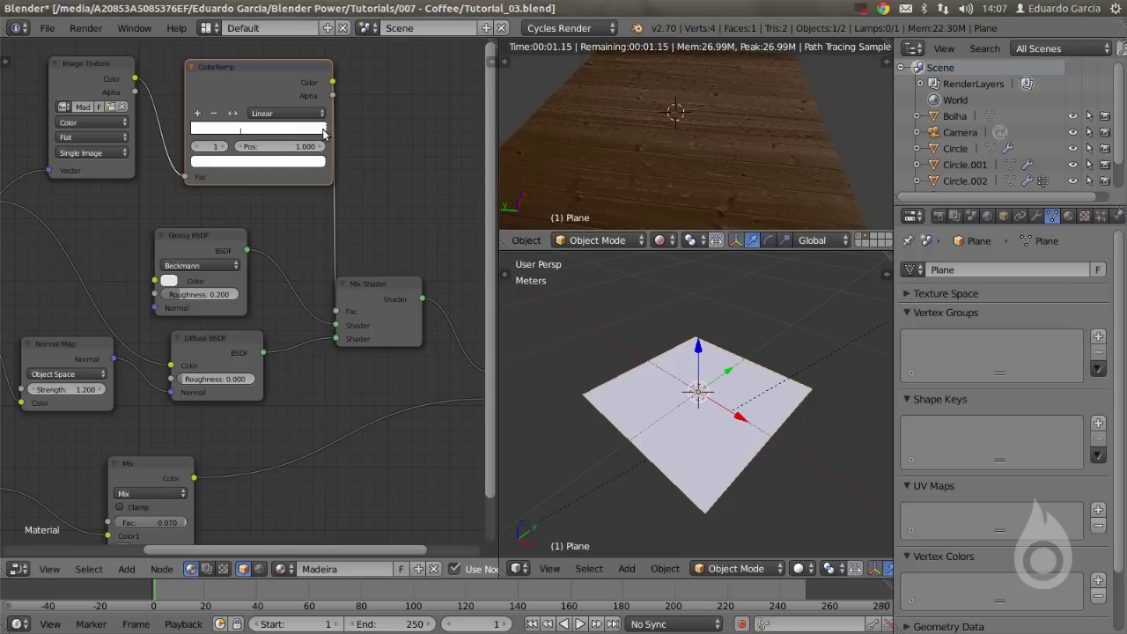
drag(324, 134, 331, 137)
click(323, 163)
drag(304, 181, 304, 184)
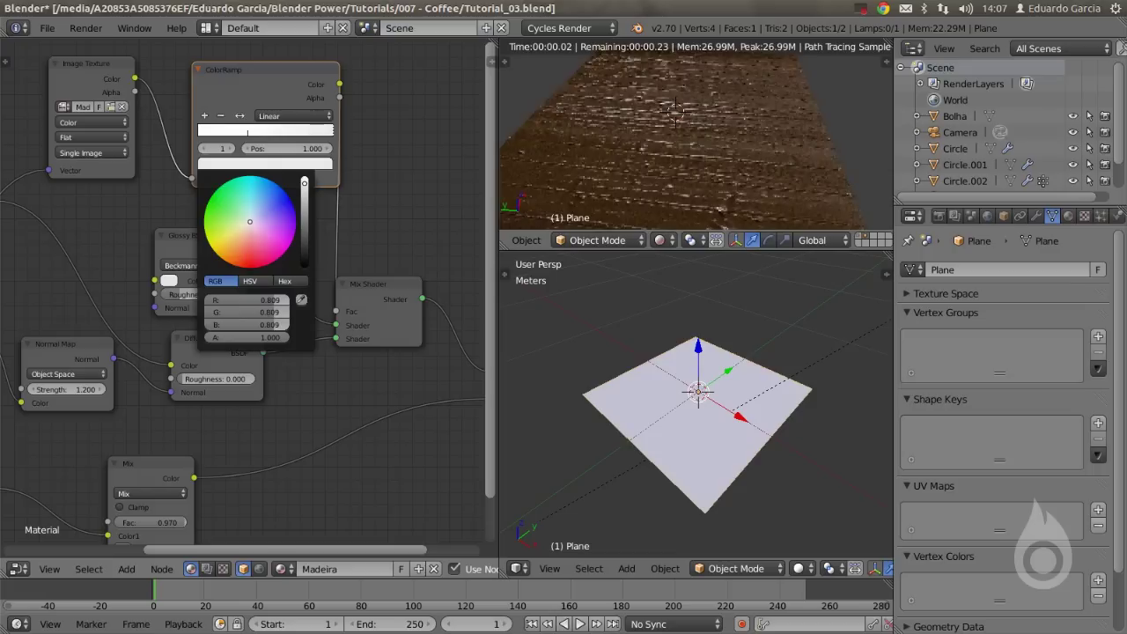
middle_drag(331, 166, 319, 160)
middle_drag(669, 125, 686, 160)
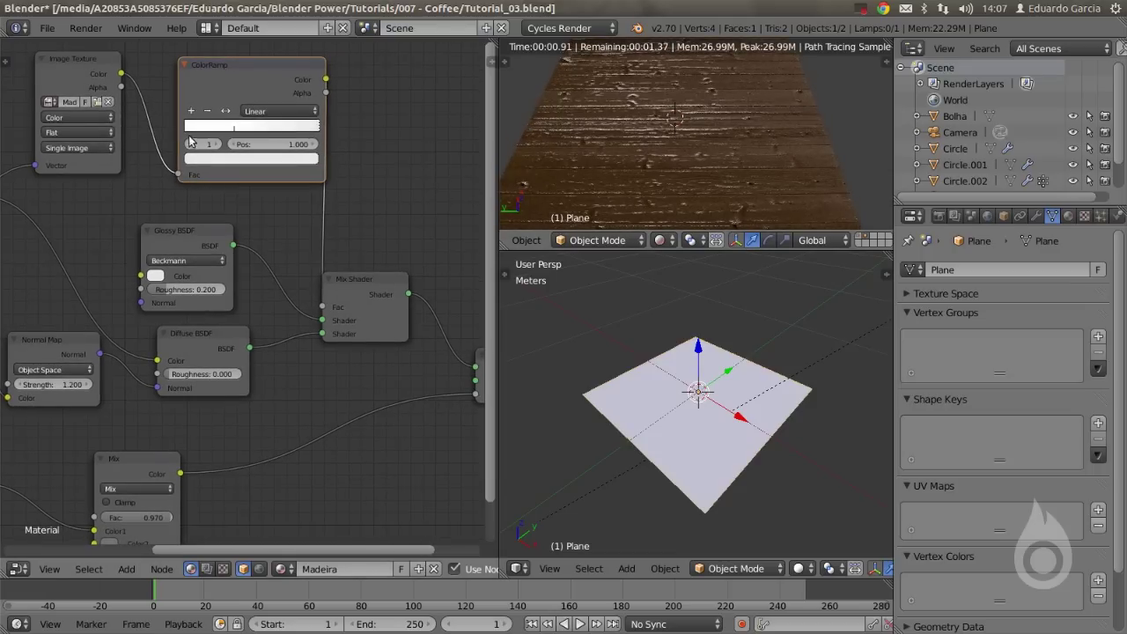
Flip the ColorRamp again and move its white stop to position 0.307.
click(227, 112)
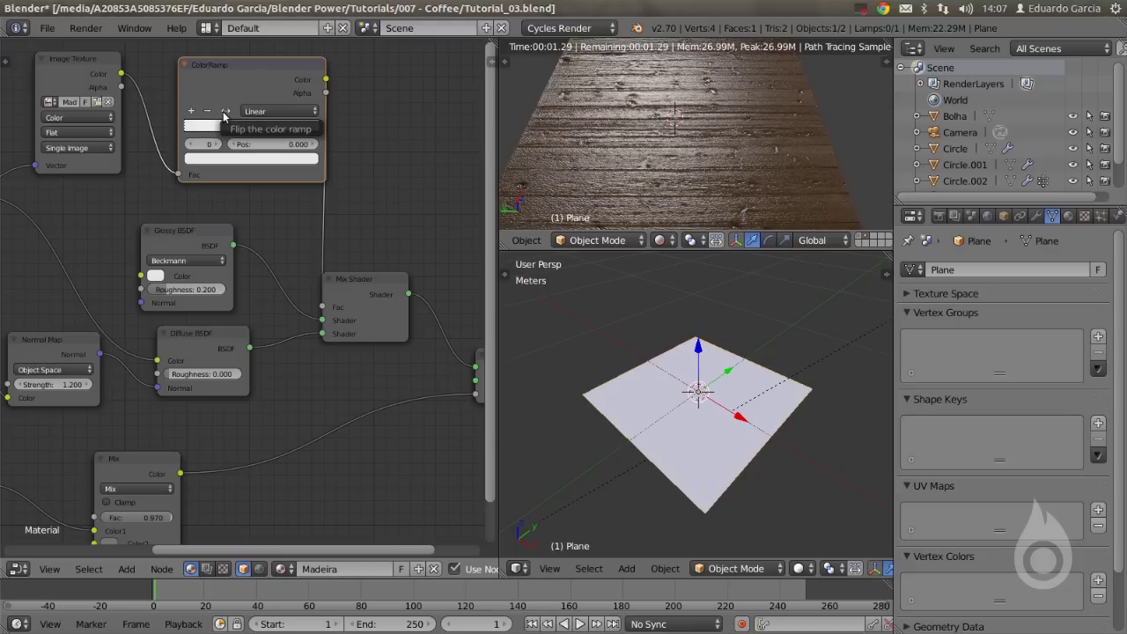
click(225, 112)
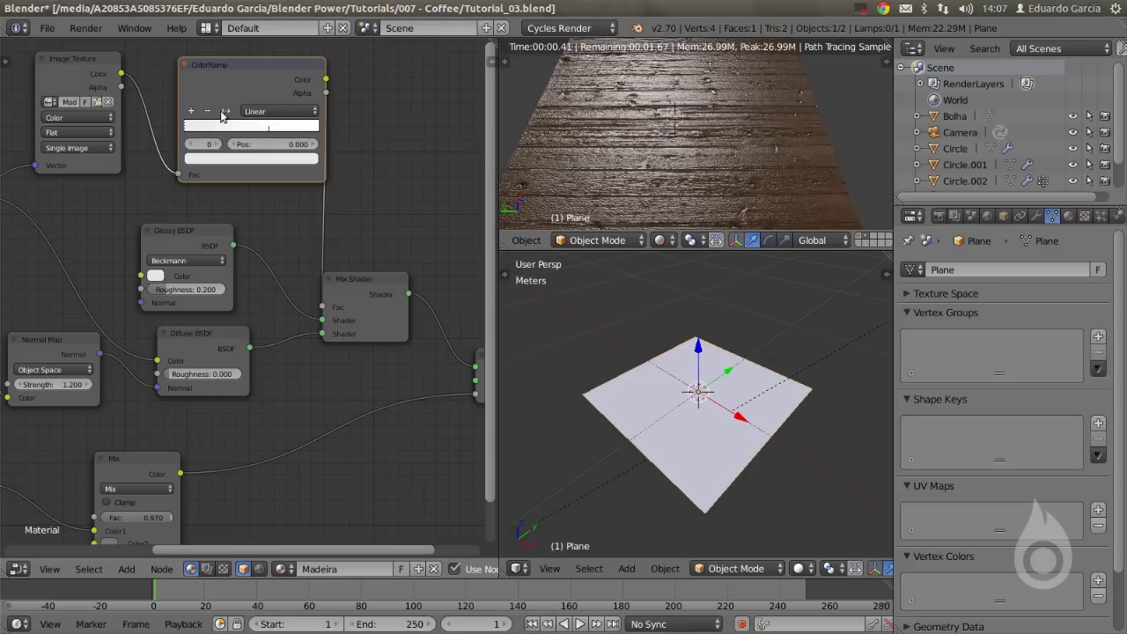
drag(269, 126, 225, 128)
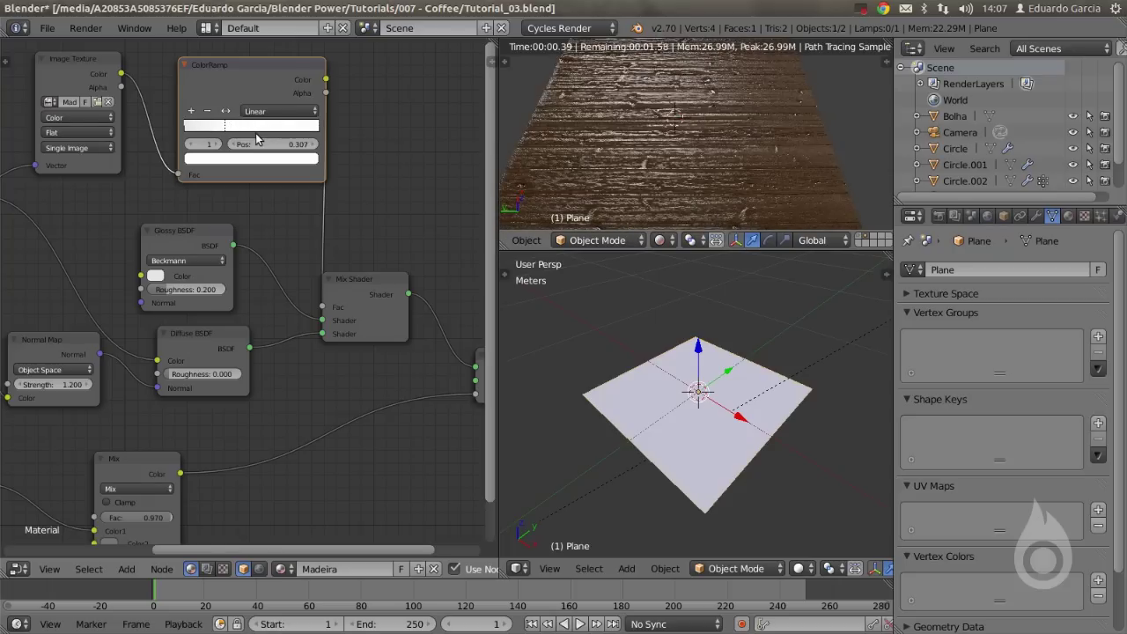
Brighten the ColorRamp stop at position 0.000 to a near-white RGB of 0.973 and check the plane's gloss.
click(187, 129)
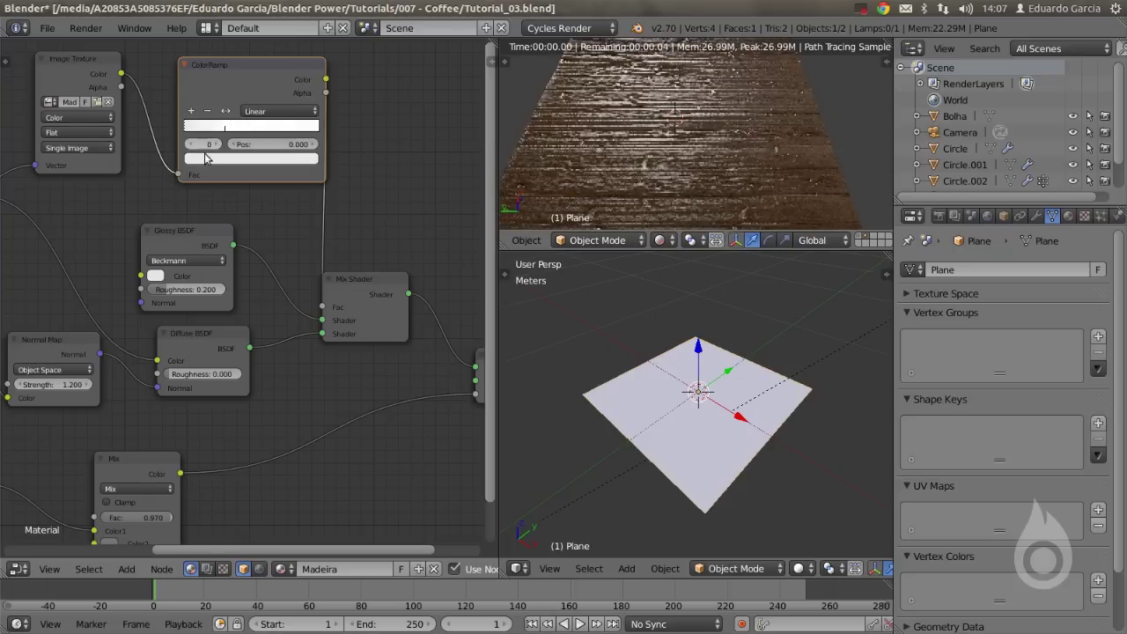
click(208, 159)
mouse_move(290, 181)
mouse_down()
mouse_move(290, 193)
mouse_move(291, 173)
mouse_up()
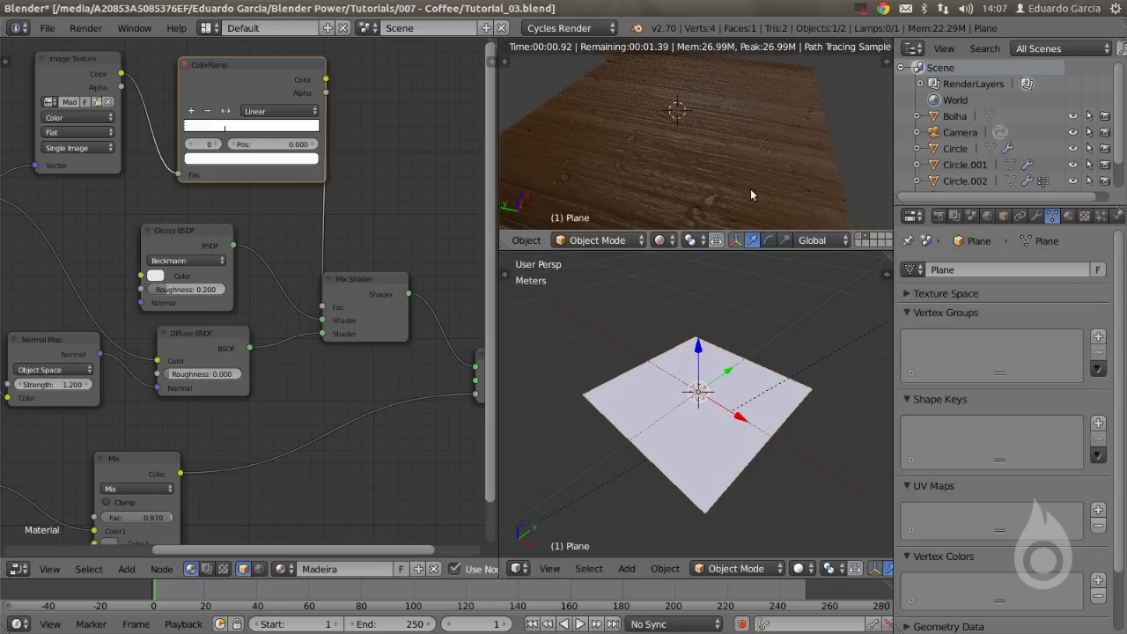
middle_drag(741, 169, 736, 188)
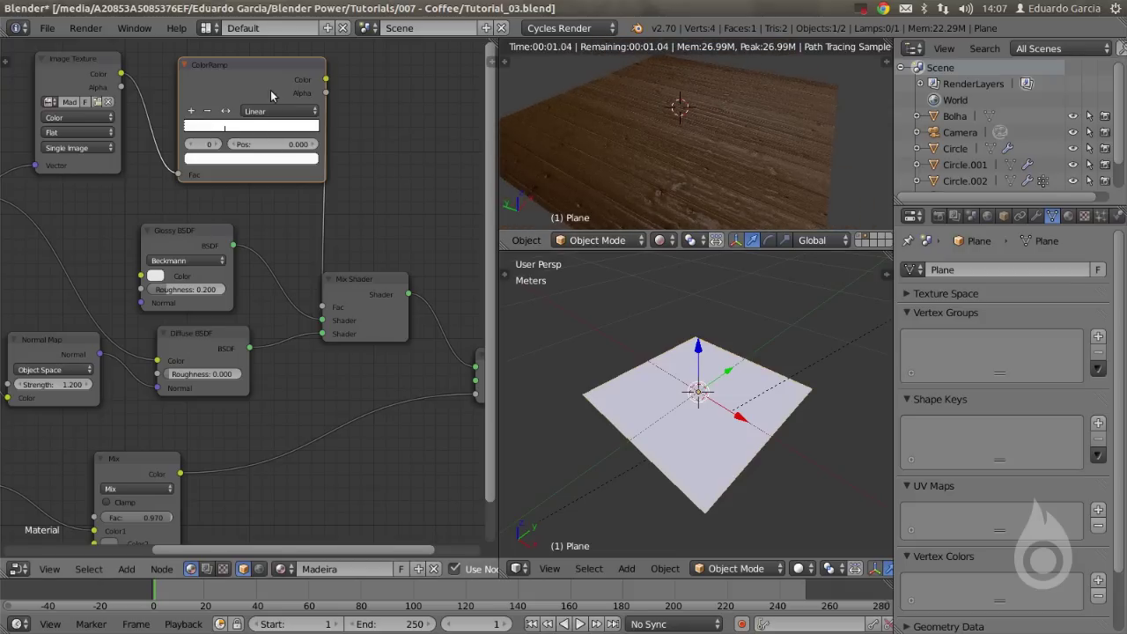
Shift the ColorRamp node closer to the specular texture and set its first stop's HSV value to 0.982.
drag(252, 69, 232, 69)
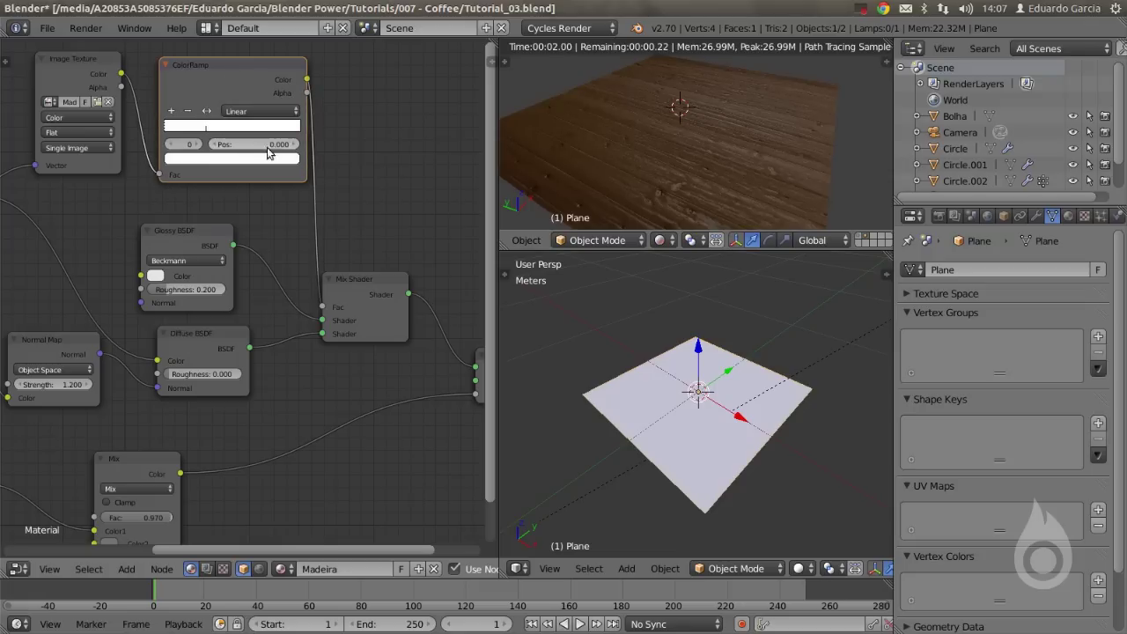
click(222, 159)
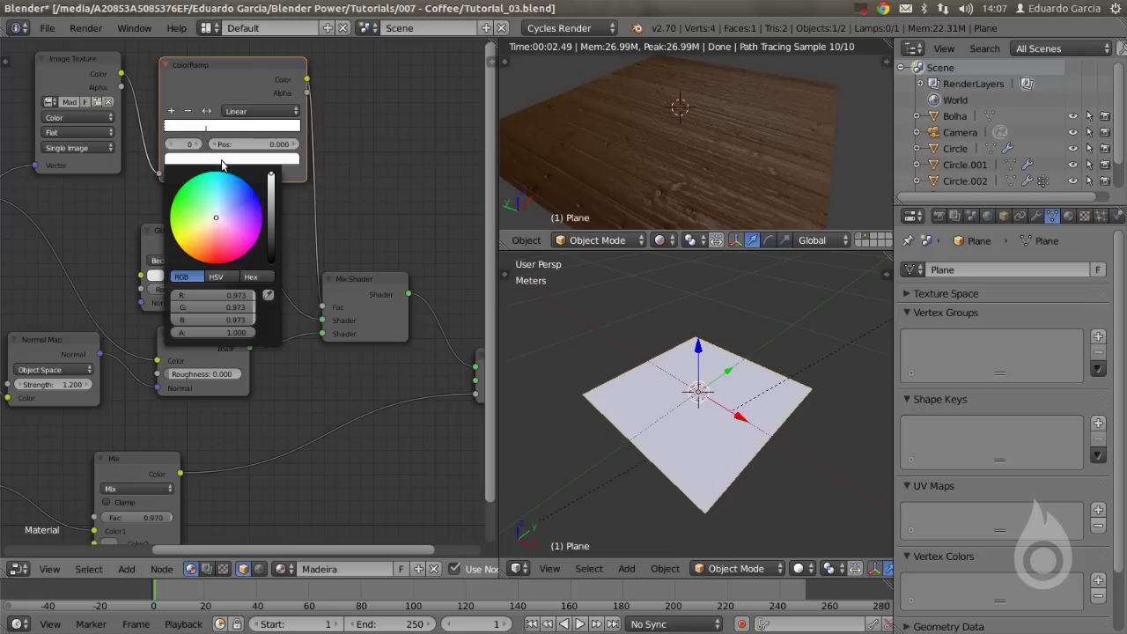
click(225, 276)
drag(229, 322, 232, 322)
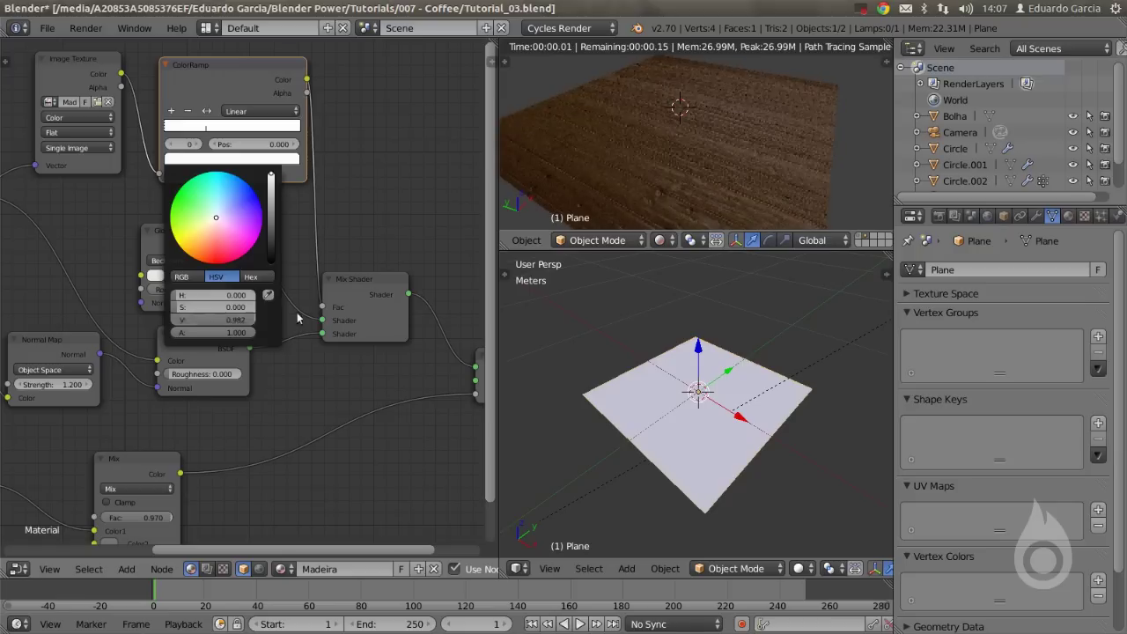
mouse_move(654, 147)
middle_down()
mouse_move(641, 156)
mouse_move(709, 110)
mouse_move(660, 153)
middle_up()
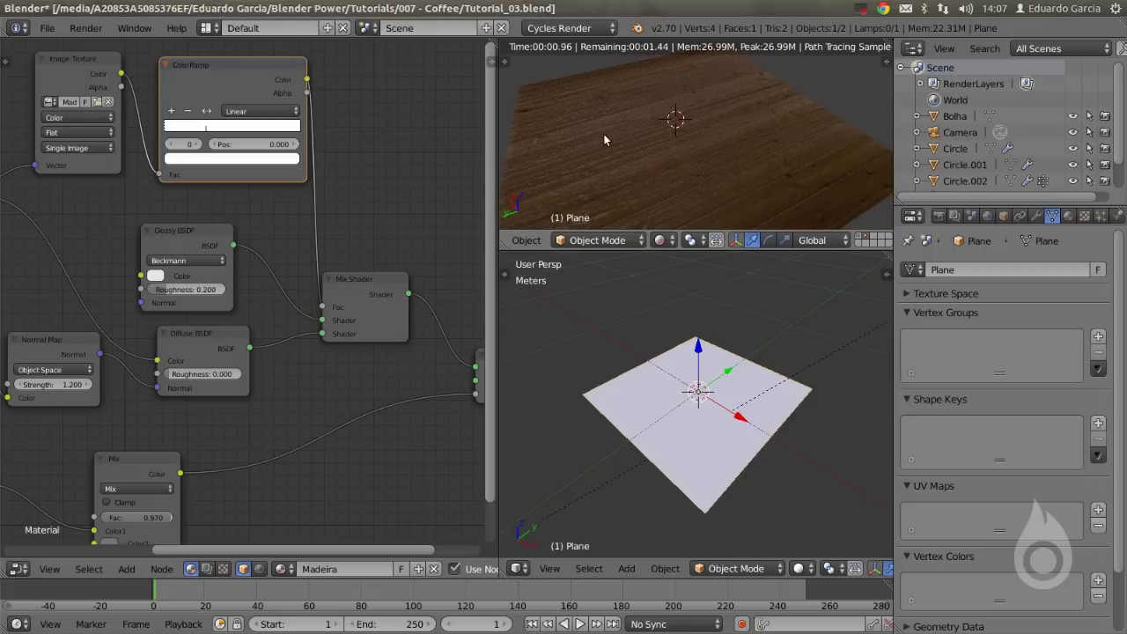
Show the coffee cup's layer together with the wooden plane and check the cup on the wood in the rendered view.
middle_drag(728, 117, 760, 108)
middle_drag(617, 122, 717, 139)
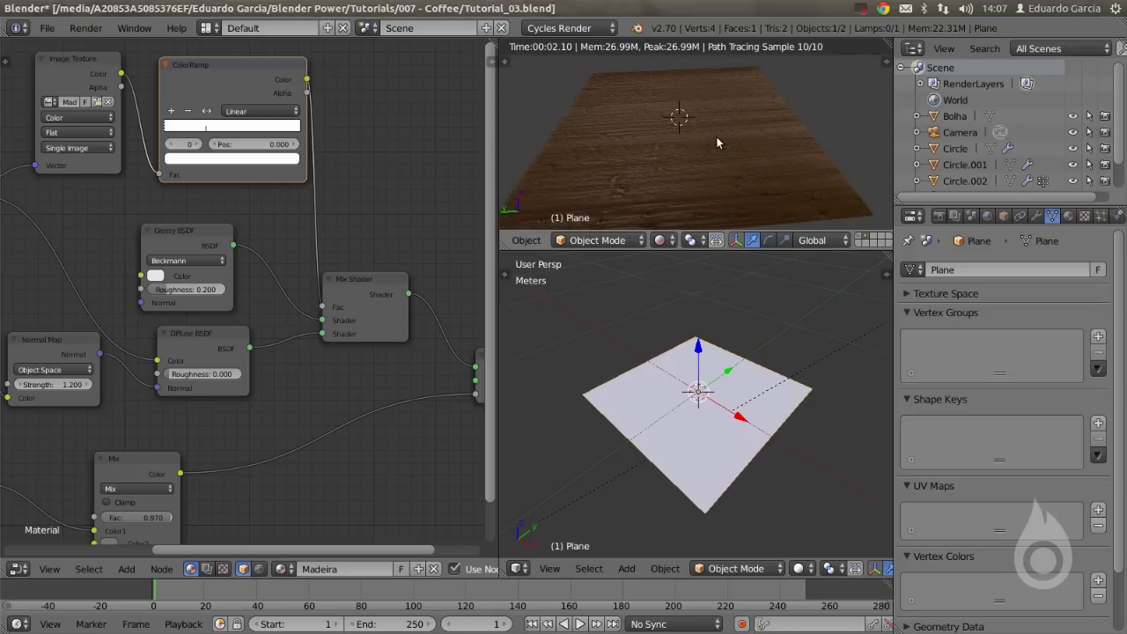
shift+click(867, 243)
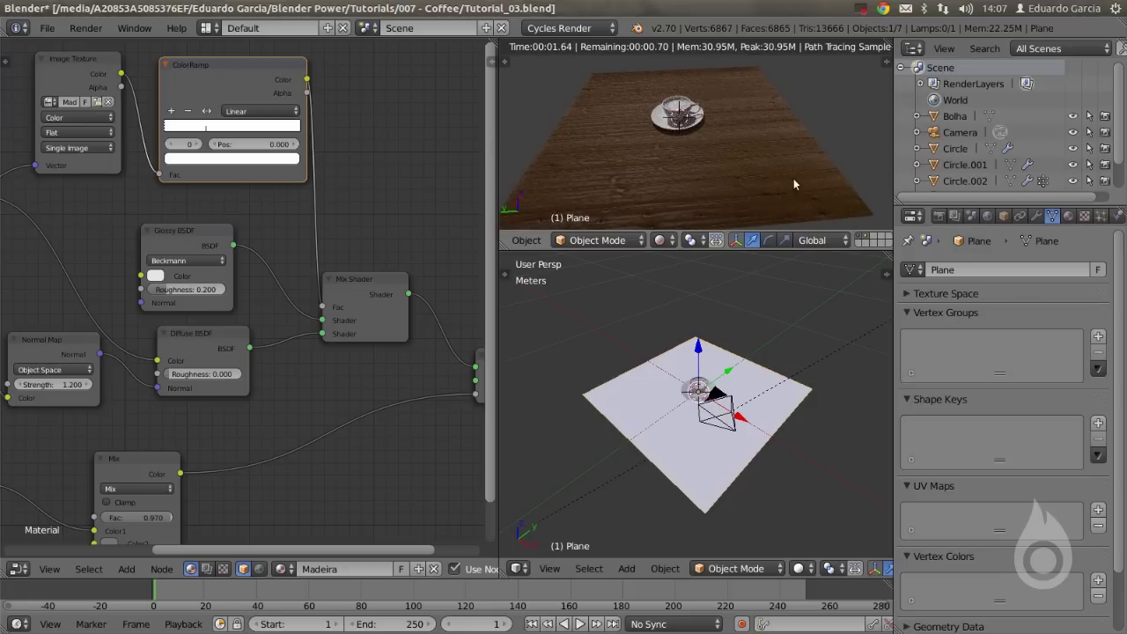
scroll(729, 101, up, 3)
middle_drag(706, 108, 652, 130)
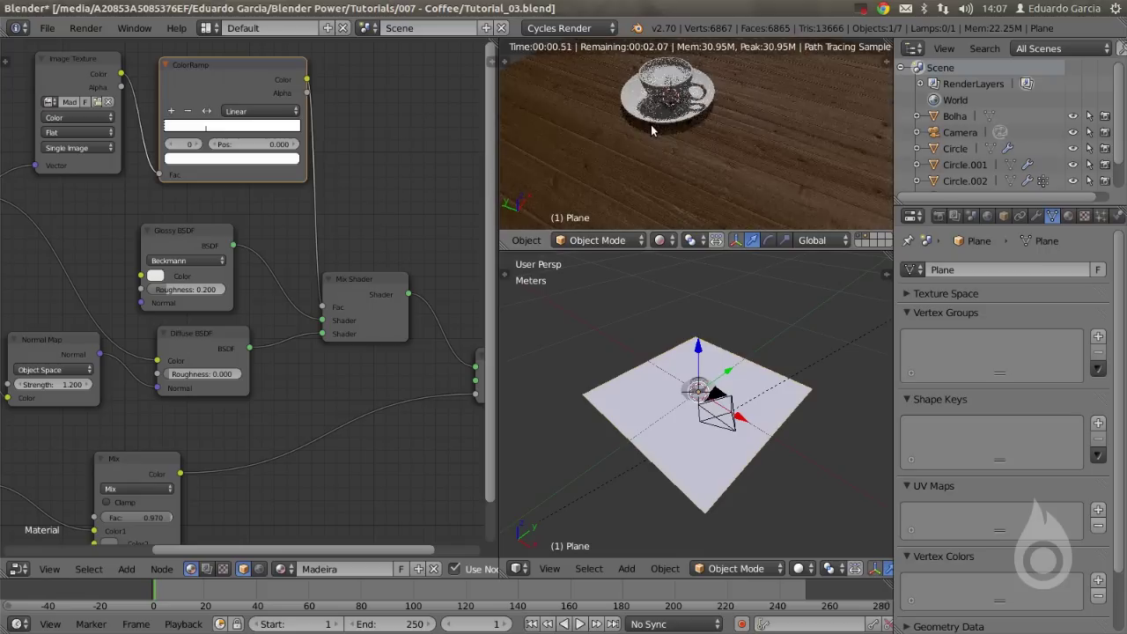
Switch the rendered view to the camera and limit rendering to a border covering nearly the whole camera frame.
key(KP_0)
scroll(707, 109, up, 3)
scroll(740, 112, down, 2)
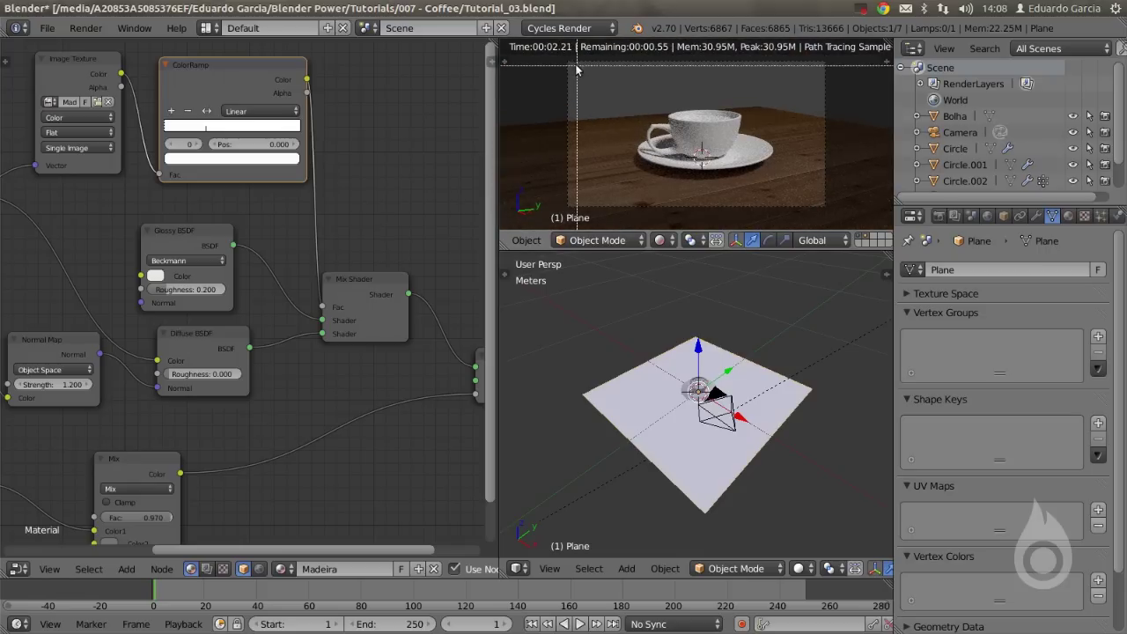
key(ctrl+b)
mouse_move(571, 60)
mouse_down()
mouse_move(819, 188)
mouse_move(819, 203)
mouse_up()
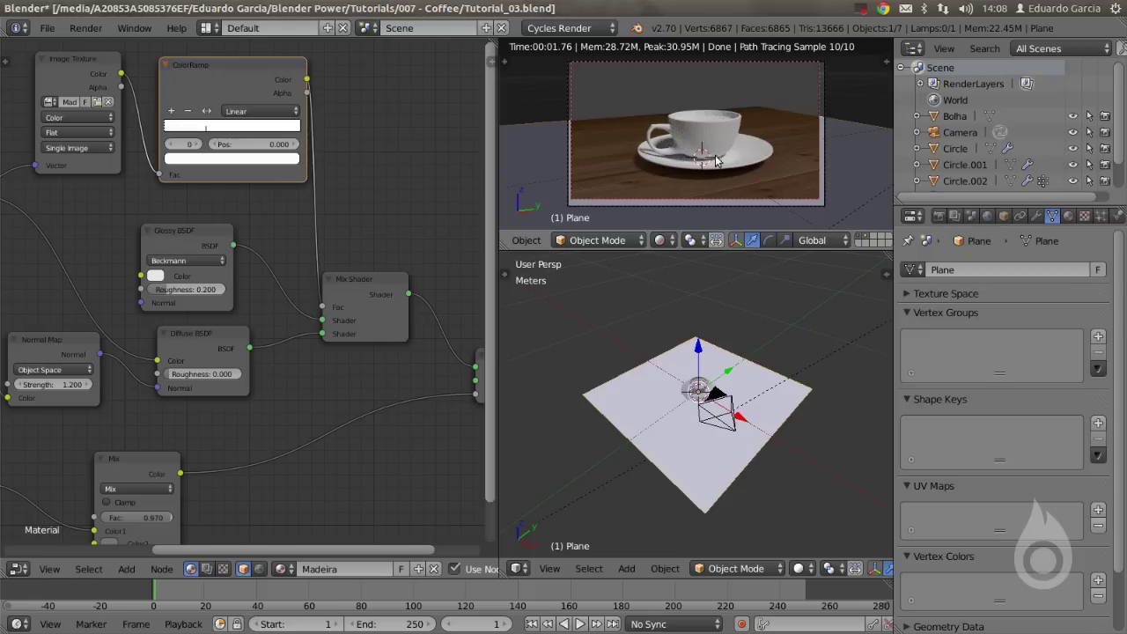
Create a new material for the saucer and name it Porcelana.
right_click(748, 156)
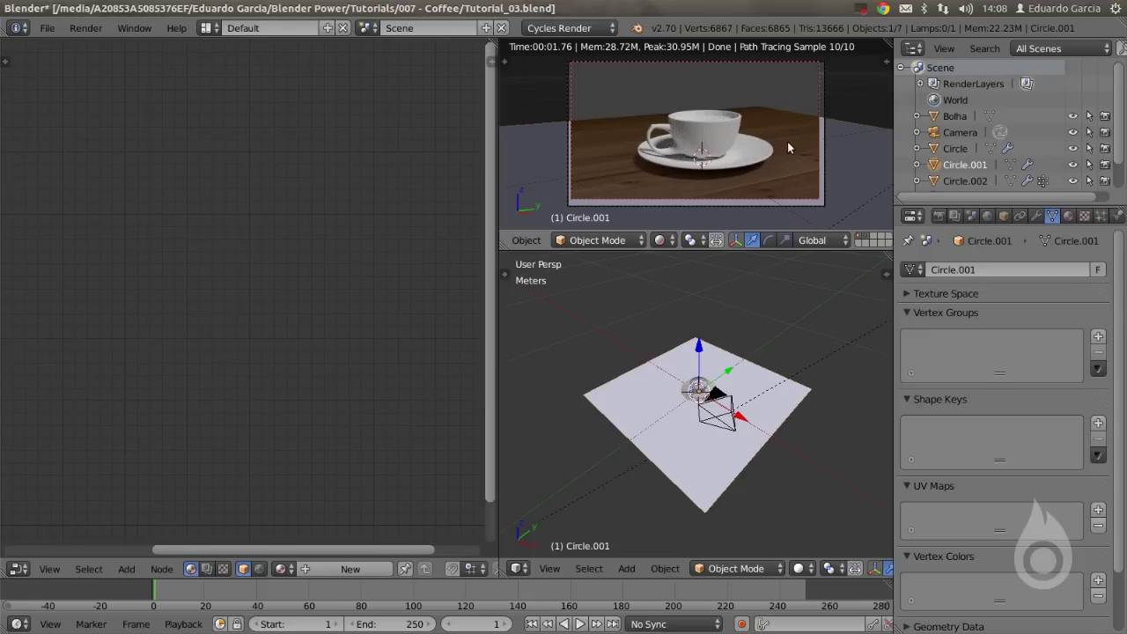
click(356, 569)
double_click(356, 568)
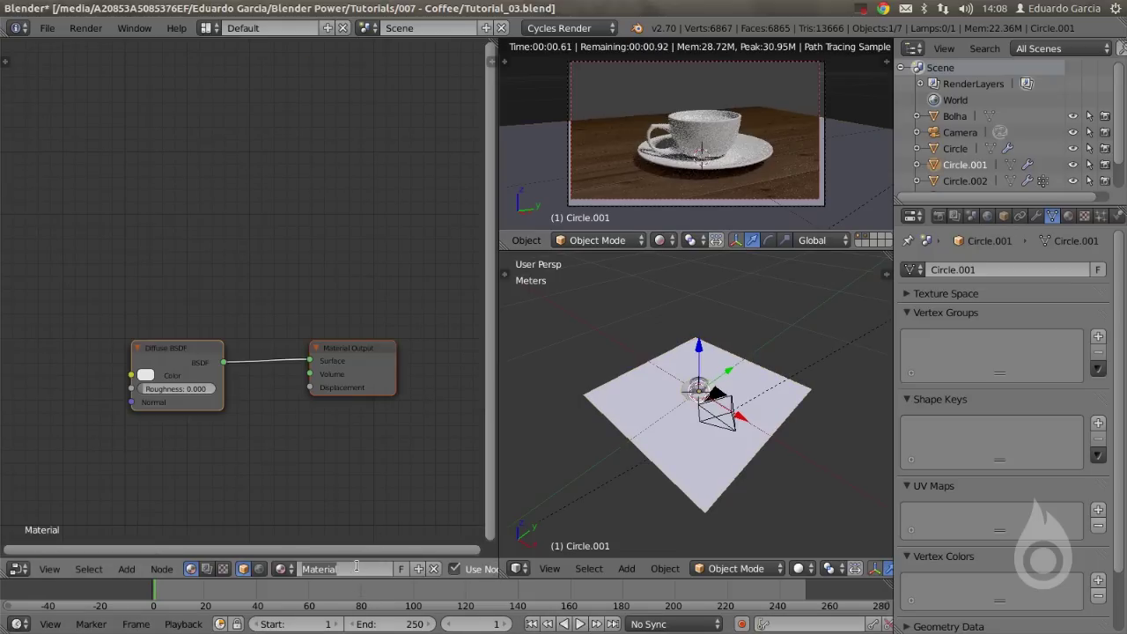
text(Porcelana)
key(Return)
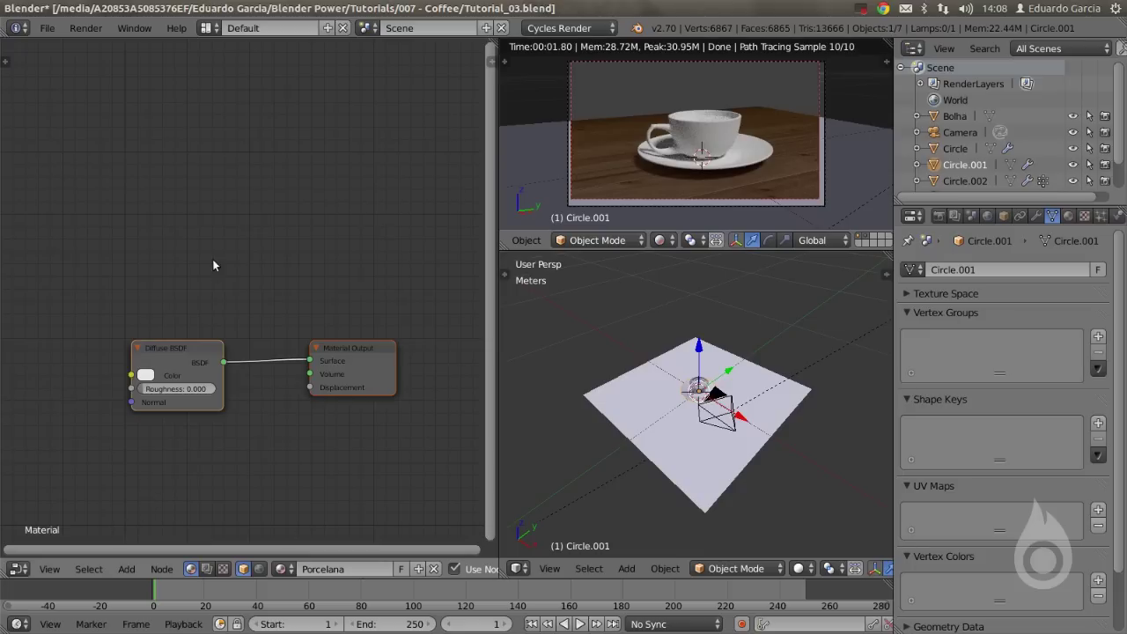
Make room beside the Diffuse BSDF and insert a Mix Shader between it and the Material Output.
drag(161, 352, 95, 358)
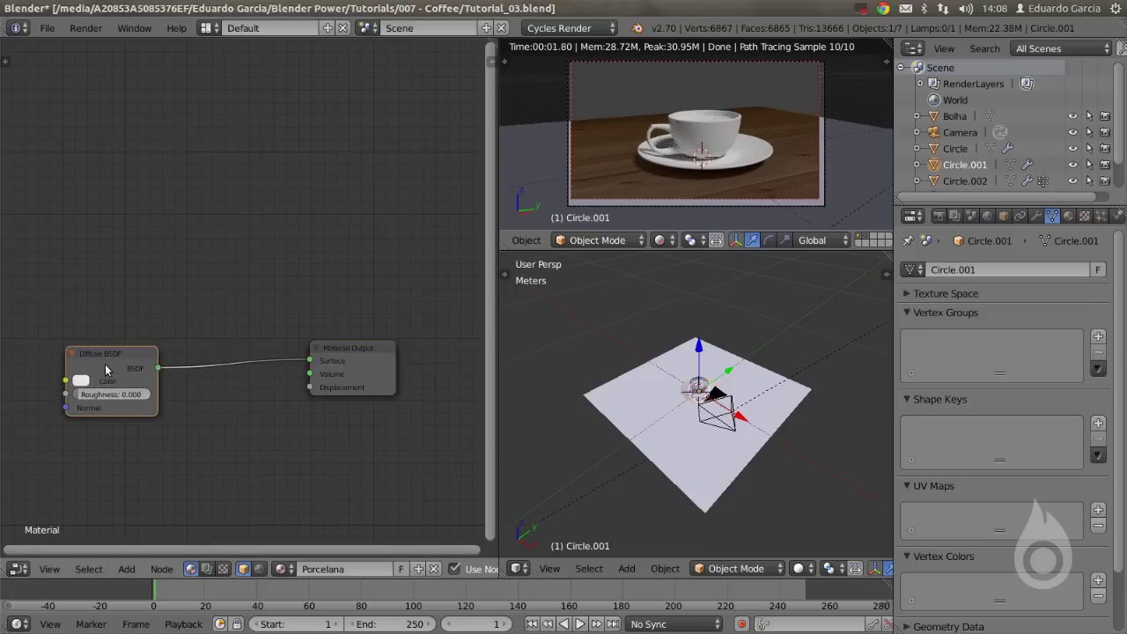
key(shift+a)
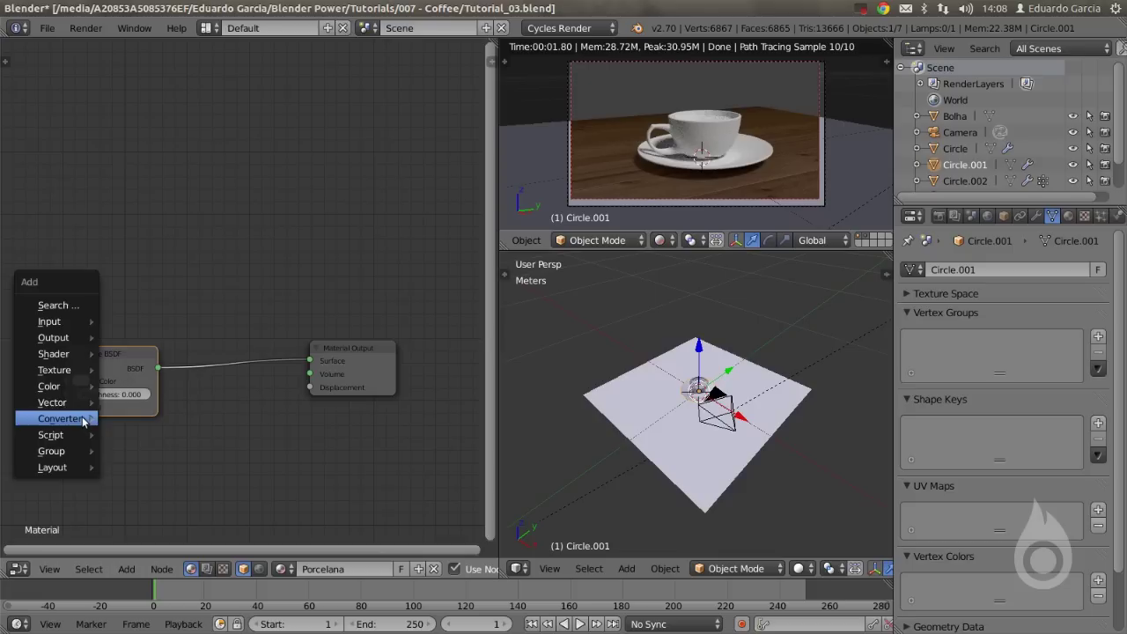
mouse_move(57, 353)
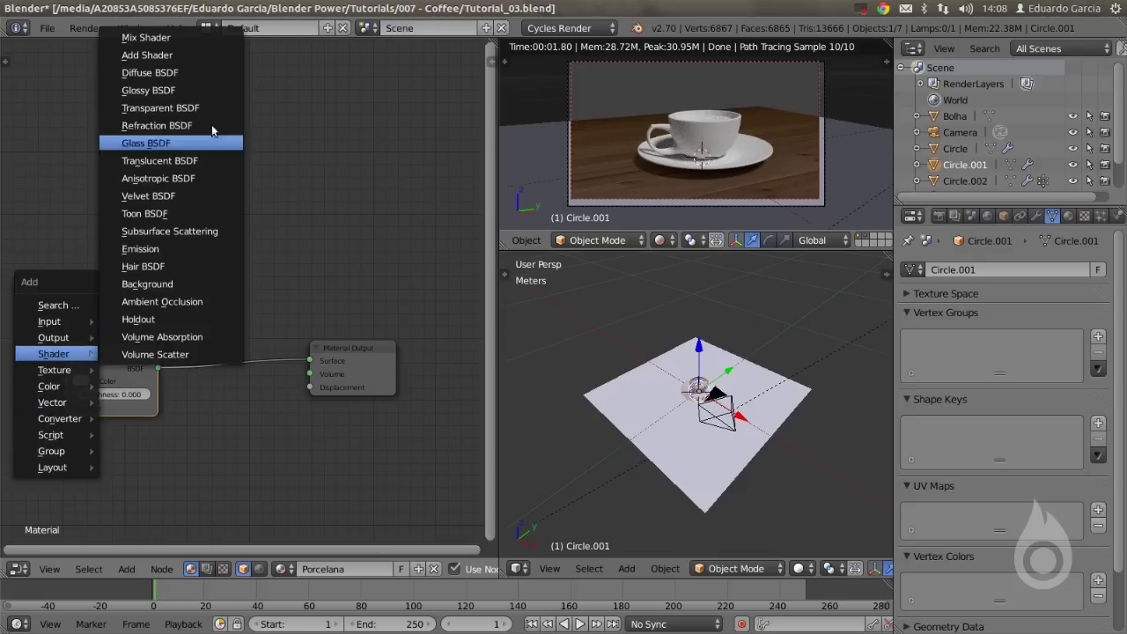
click(190, 37)
click(192, 330)
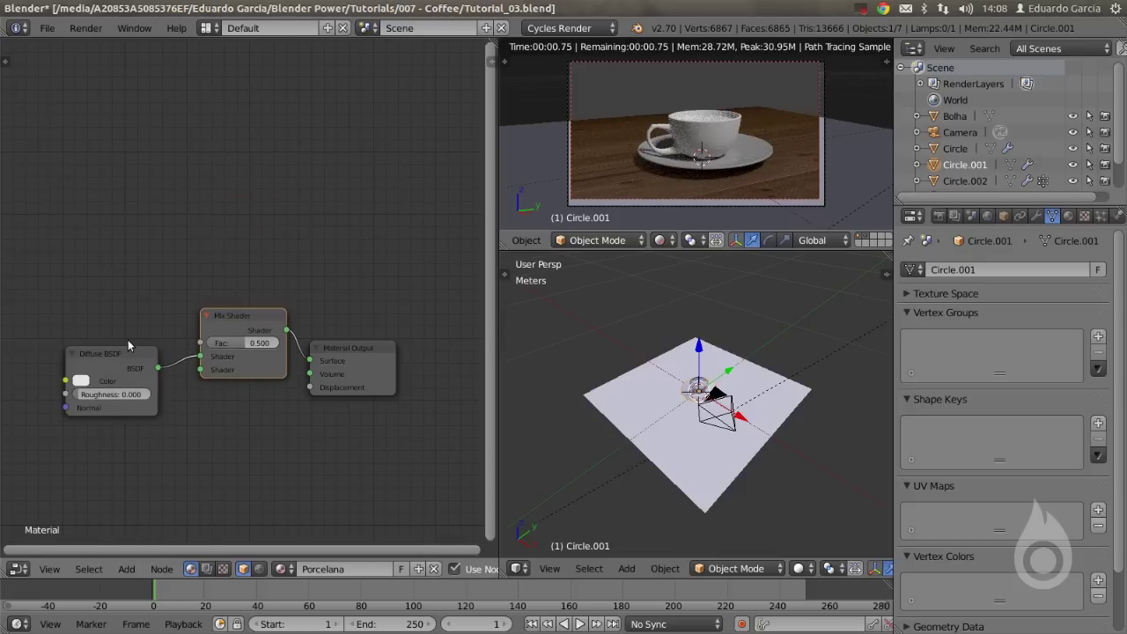
Add a Glossy BSDF above the Diffuse BSDF, linking Glossy to the Mix Shader's first shader input and Diffuse to the second.
key(shift+a)
mouse_move(132, 342)
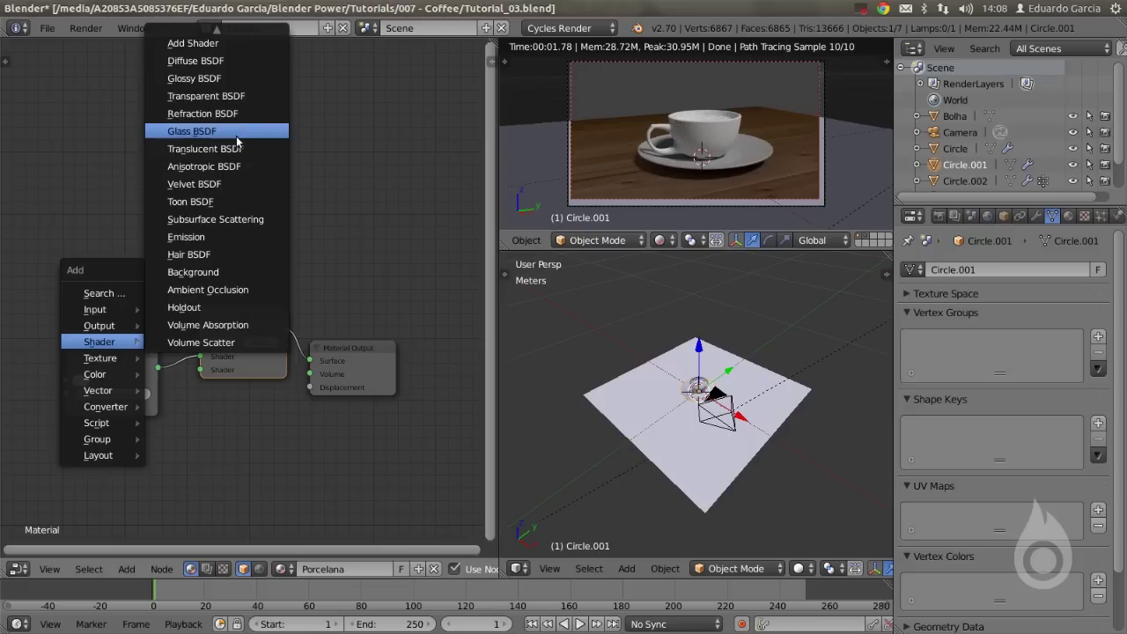
click(194, 78)
click(69, 244)
middle_drag(132, 339, 154, 335)
drag(143, 352, 121, 359)
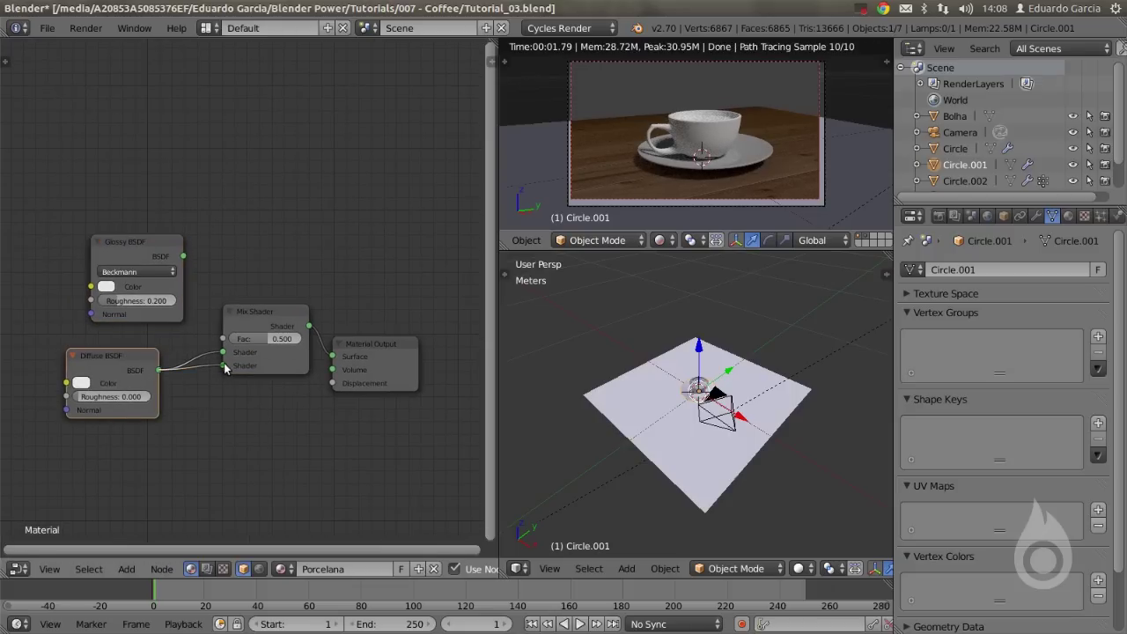
drag(180, 255, 223, 352)
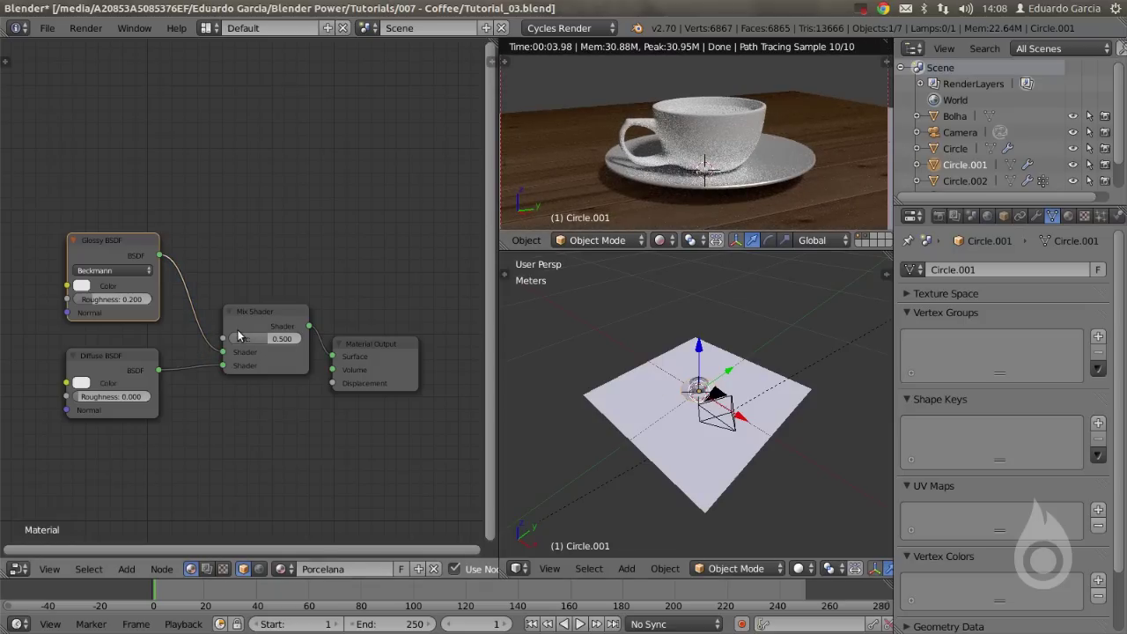
Set the Mix Shader's Fac to 0.8 in the Porcelana material.
drag(243, 339, 265, 340)
click(282, 342)
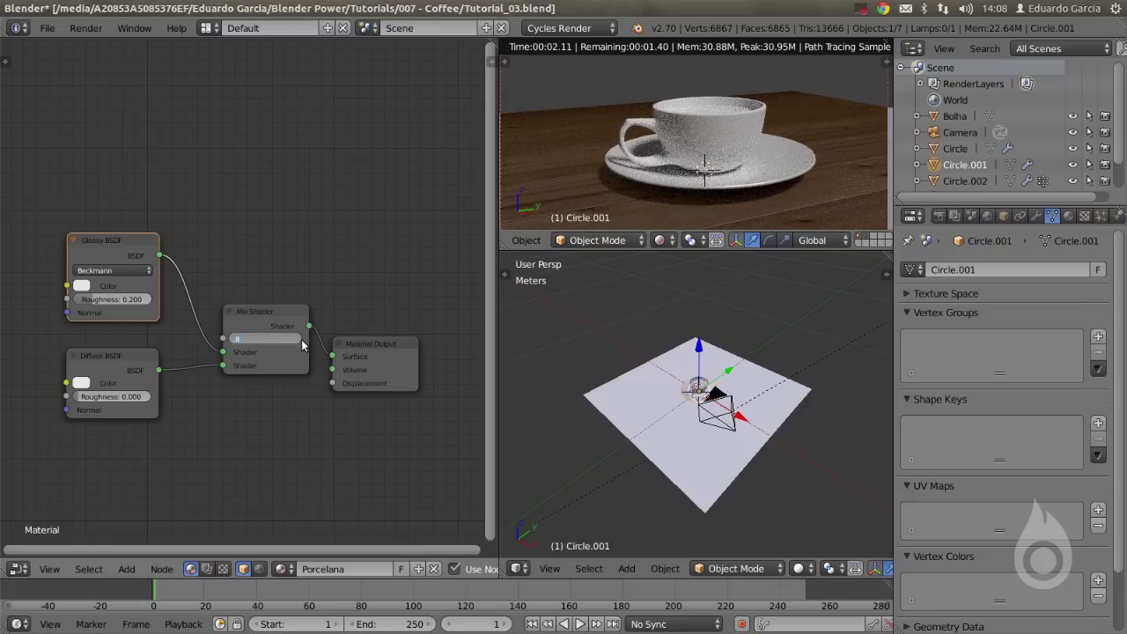
text(.8)
key(Return)
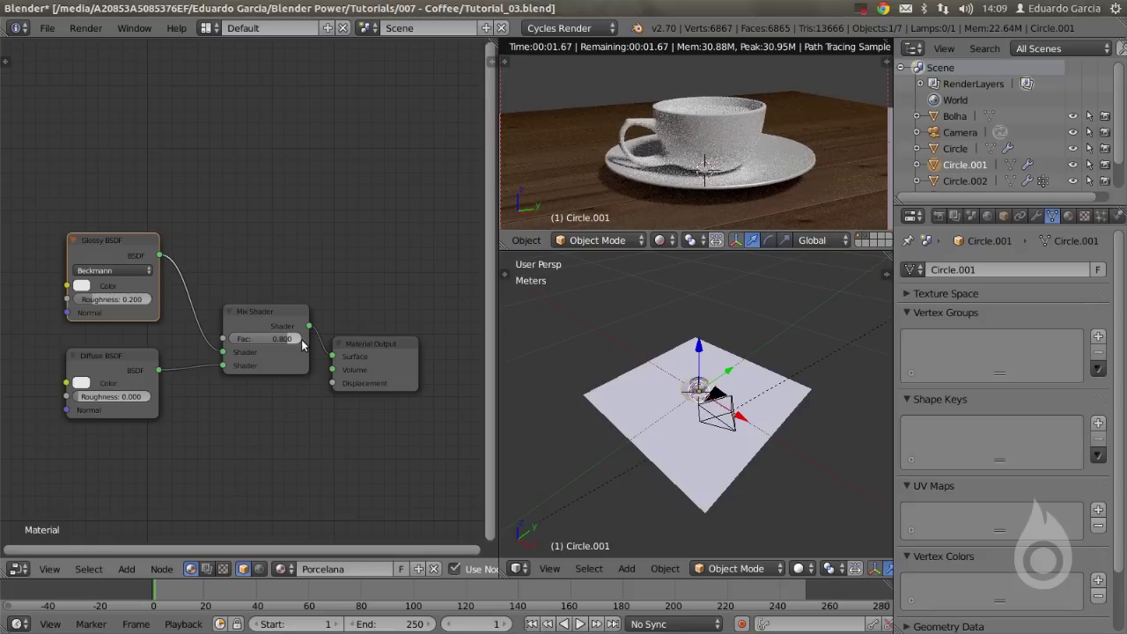
Assign the existing Porcelana material to the cup and brighten the material's Diffuse BSDF colour.
right_click(691, 129)
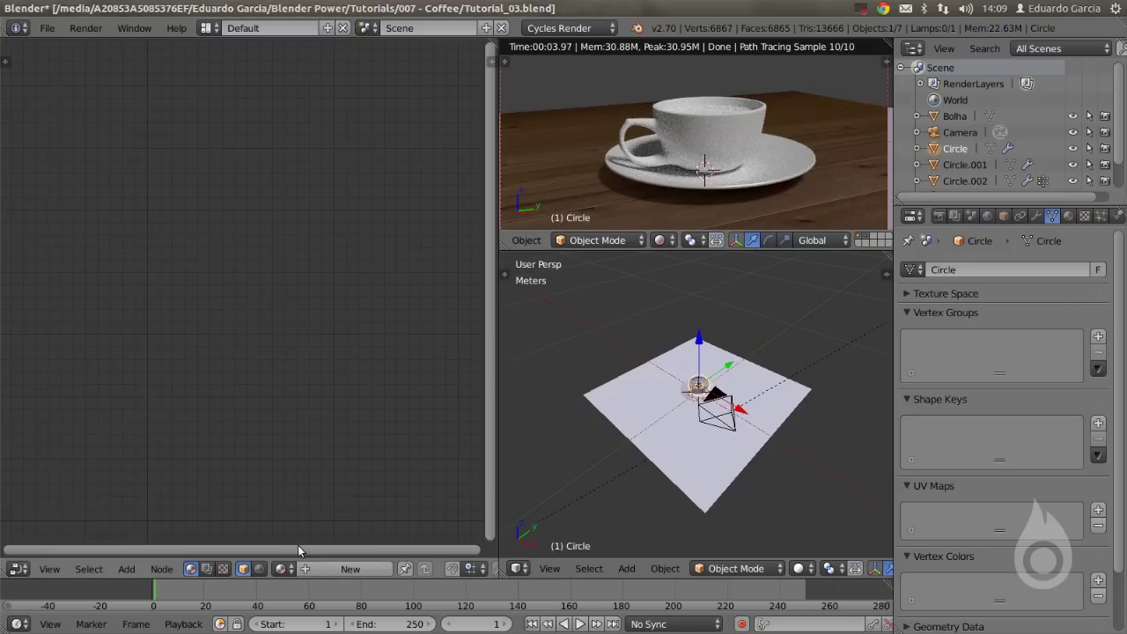
click(283, 572)
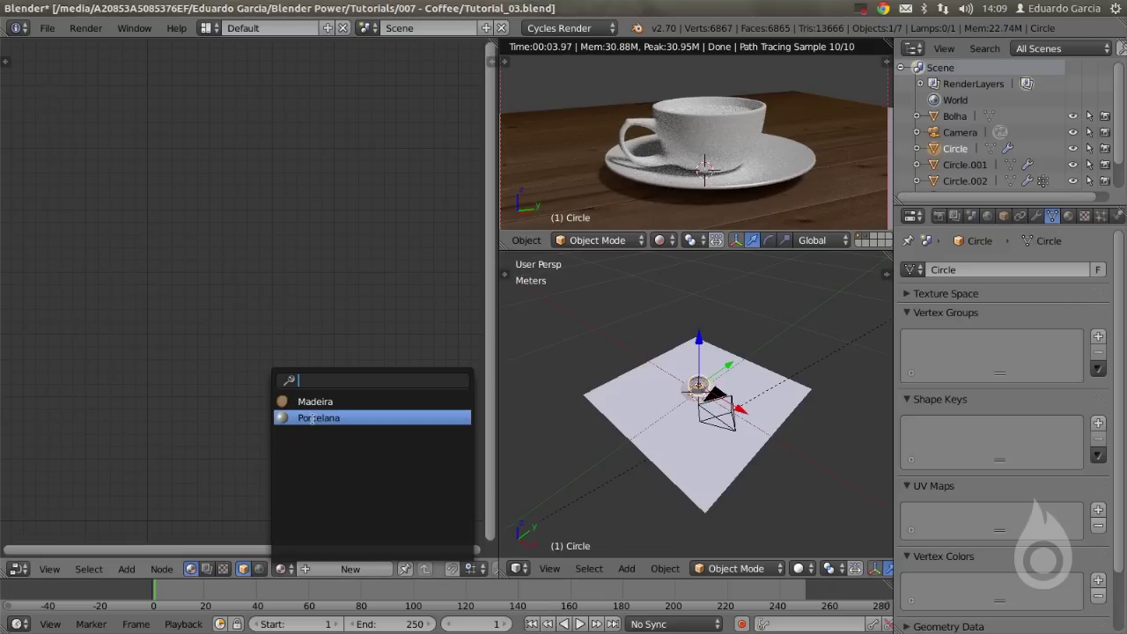
click(313, 419)
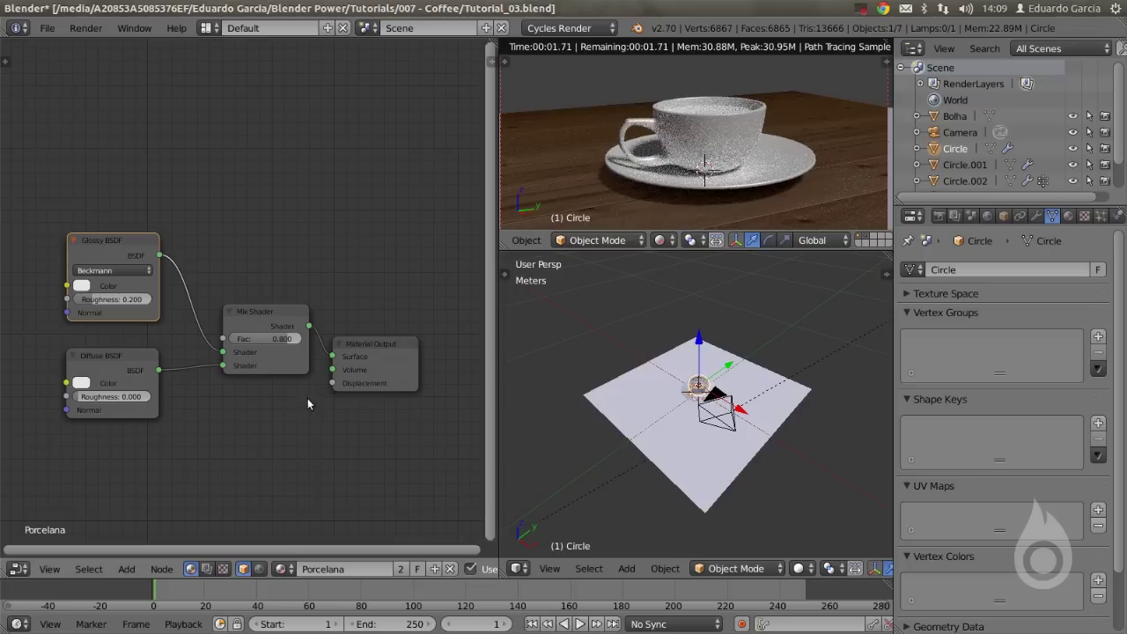
click(80, 386)
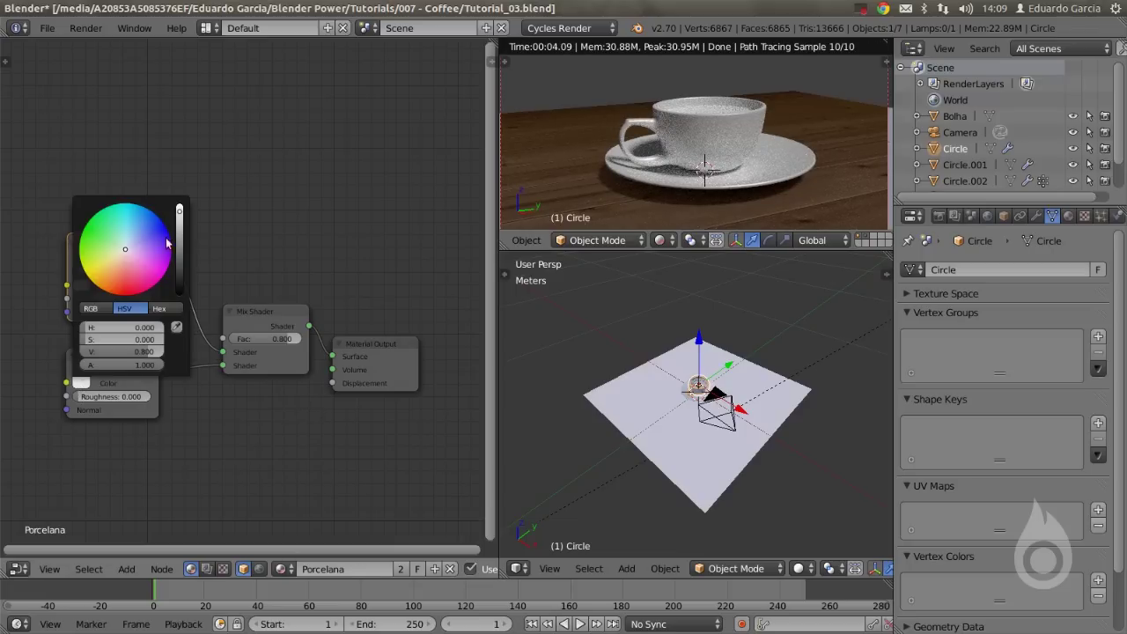
drag(137, 358, 157, 358)
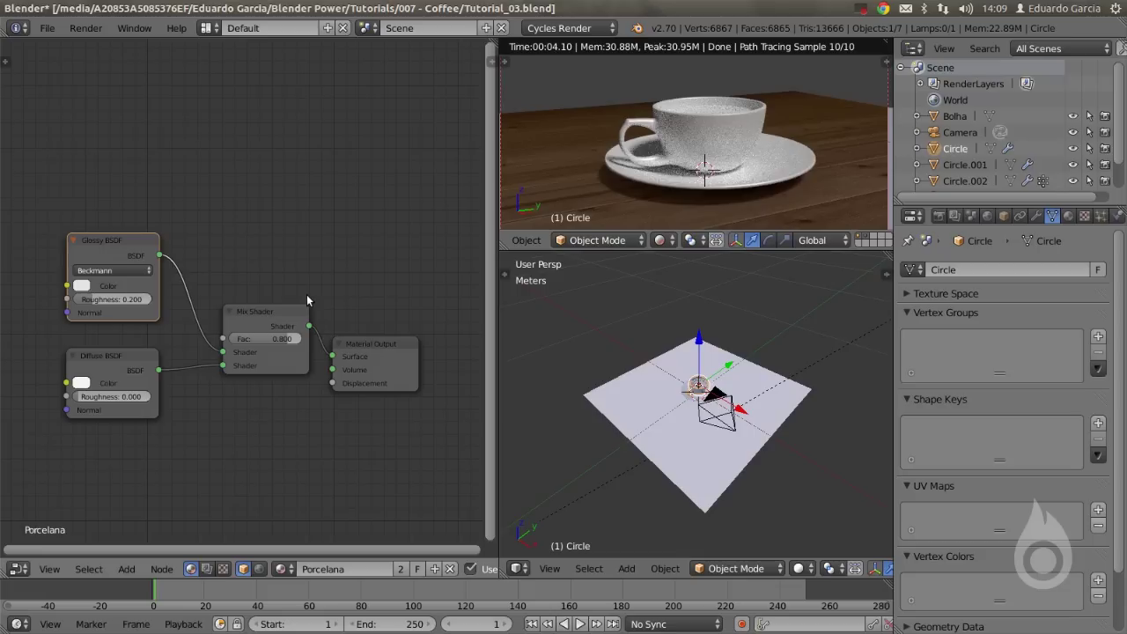
Select the coffee surface inside the cup and give it a new material named Cafe.
scroll(709, 333, up, 6)
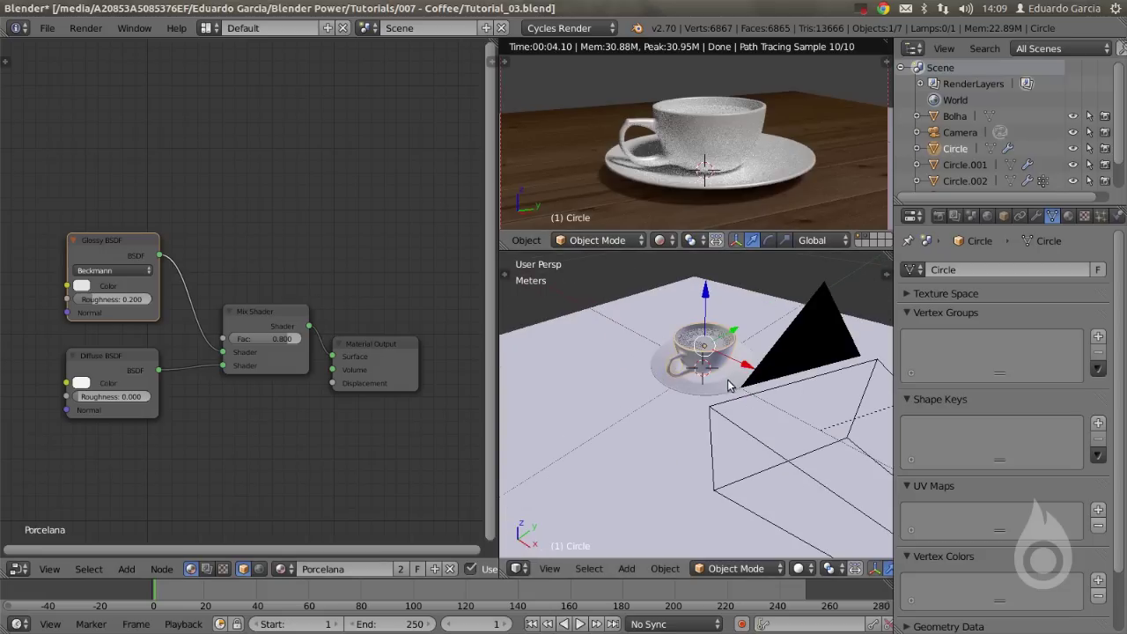
scroll(710, 361, up, 5)
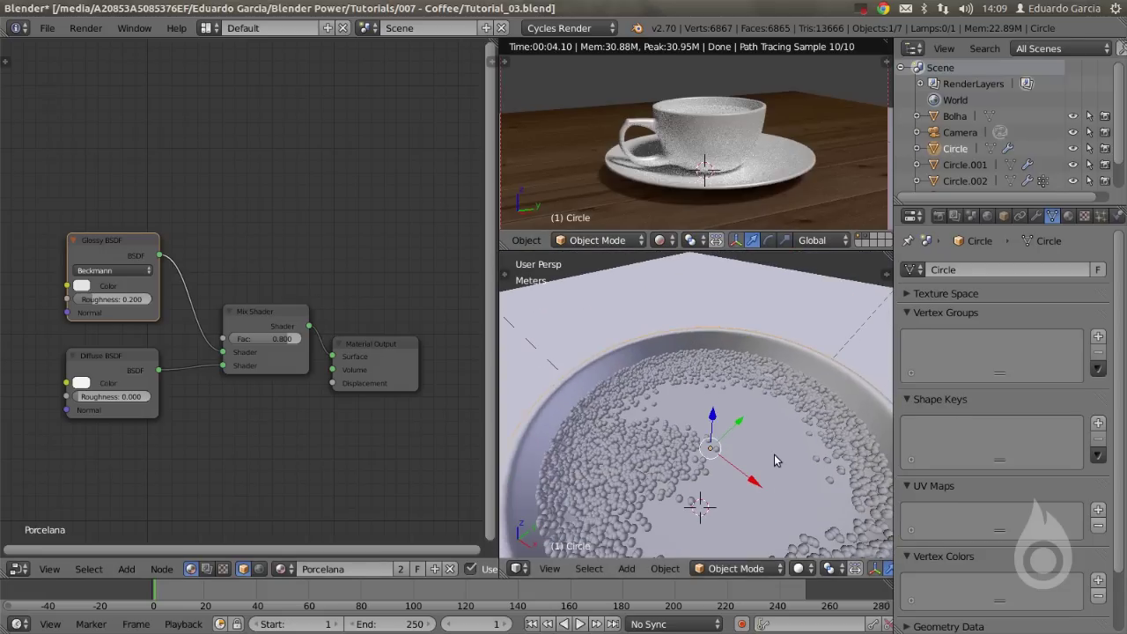
right_click(774, 454)
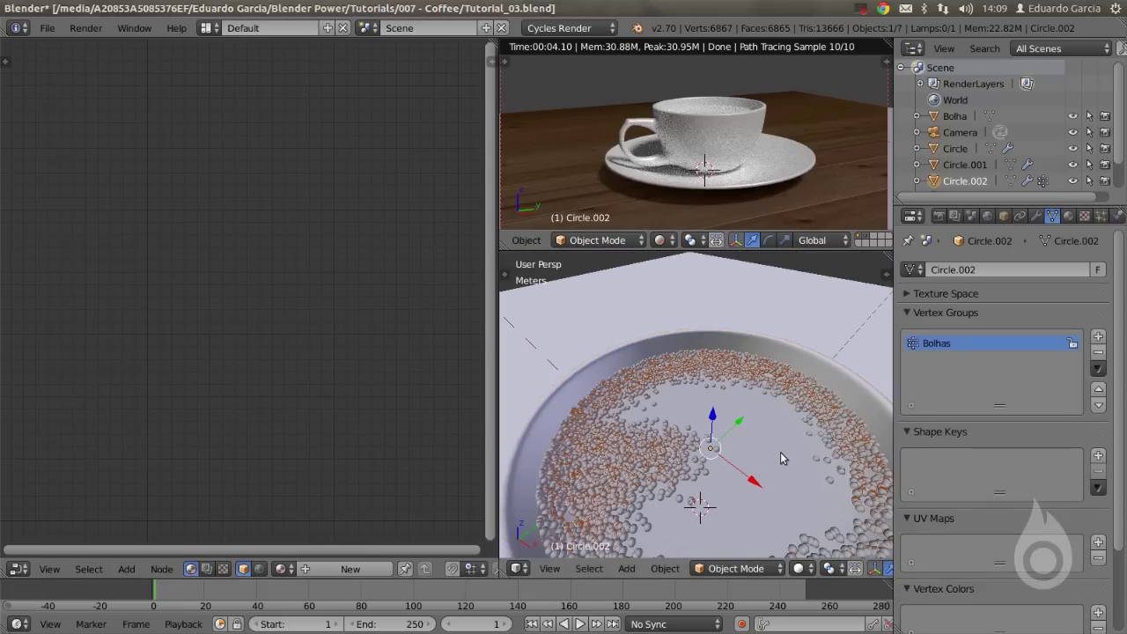
click(350, 569)
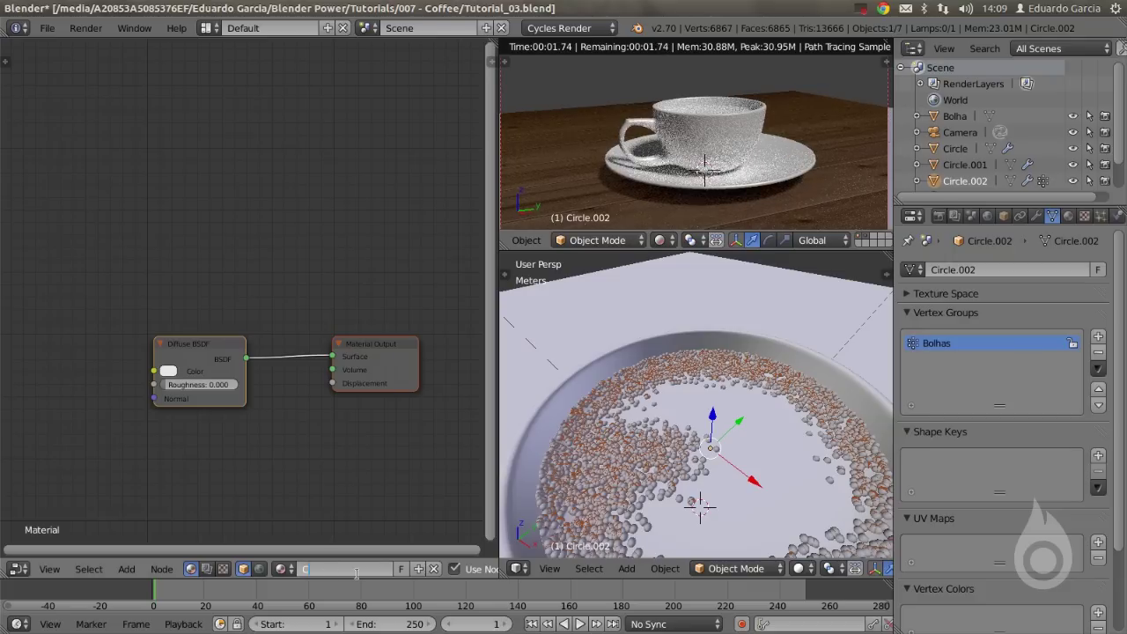
click(357, 573)
text(Cafe)
key(Return)
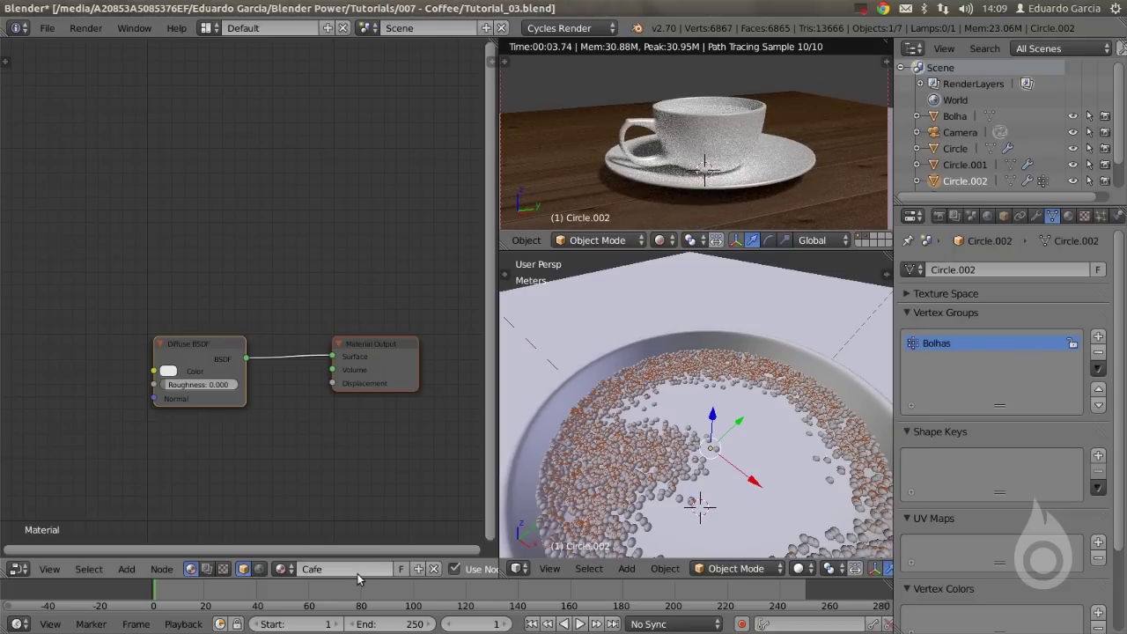
Change the Cafe Diffuse colour to a dark red of about H 0.997, S 0.873, V 0.184.
click(168, 371)
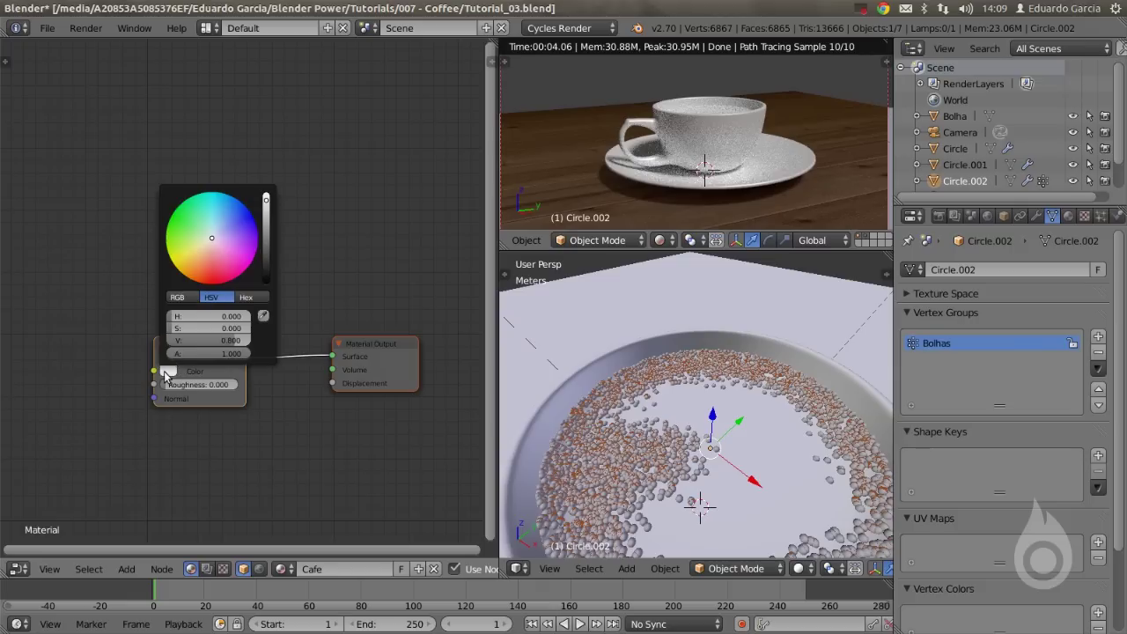
click(207, 281)
click(212, 279)
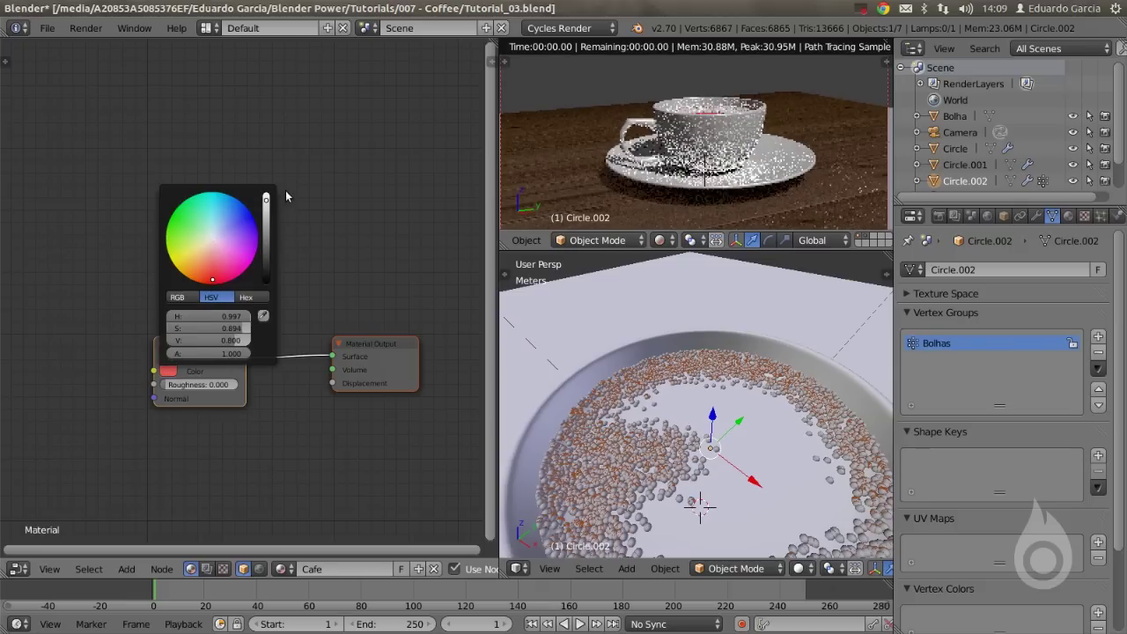
drag(266, 199, 267, 246)
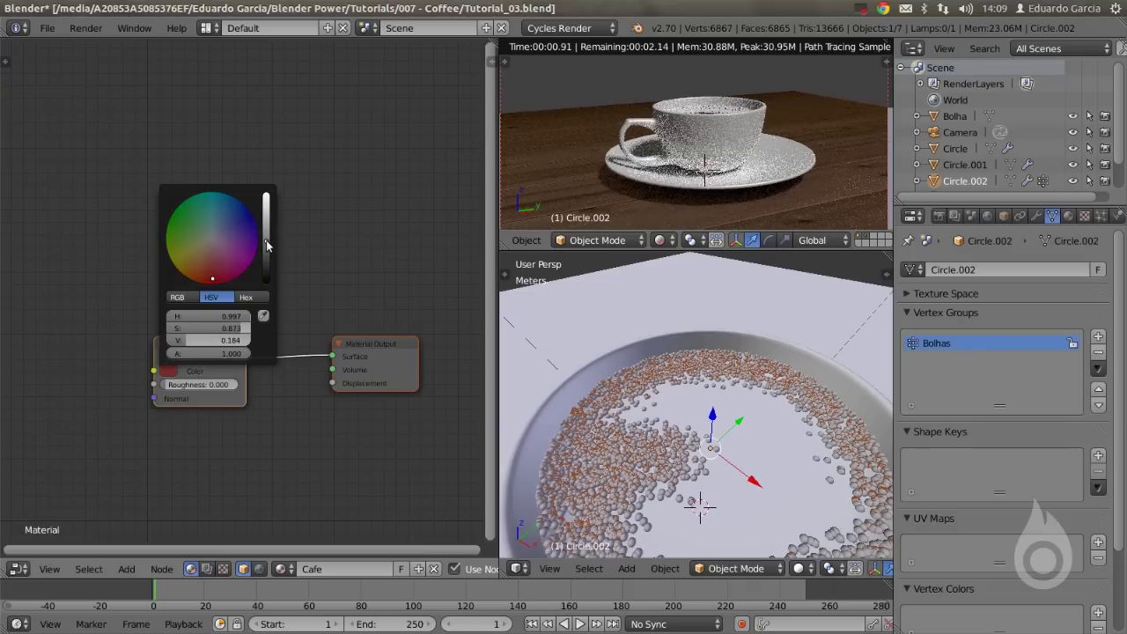
Raise the camera about 4 cm along global Z and re-aim it in fly mode to centre the cup in frame.
scroll(731, 84, down, 3)
right_click(748, 80)
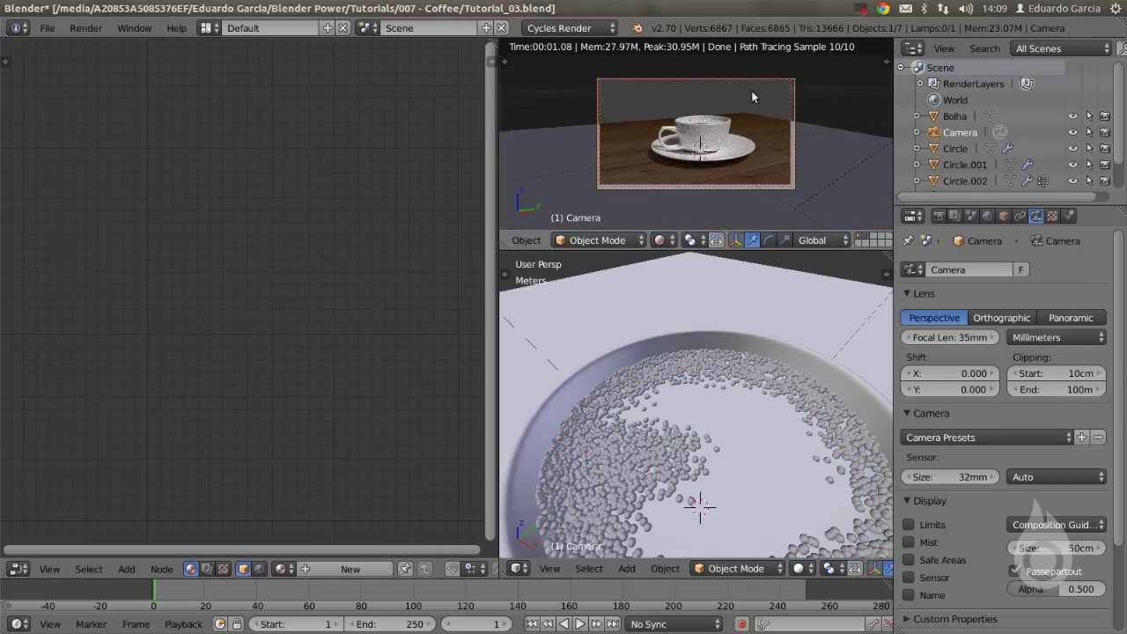
key(g)
key(z)
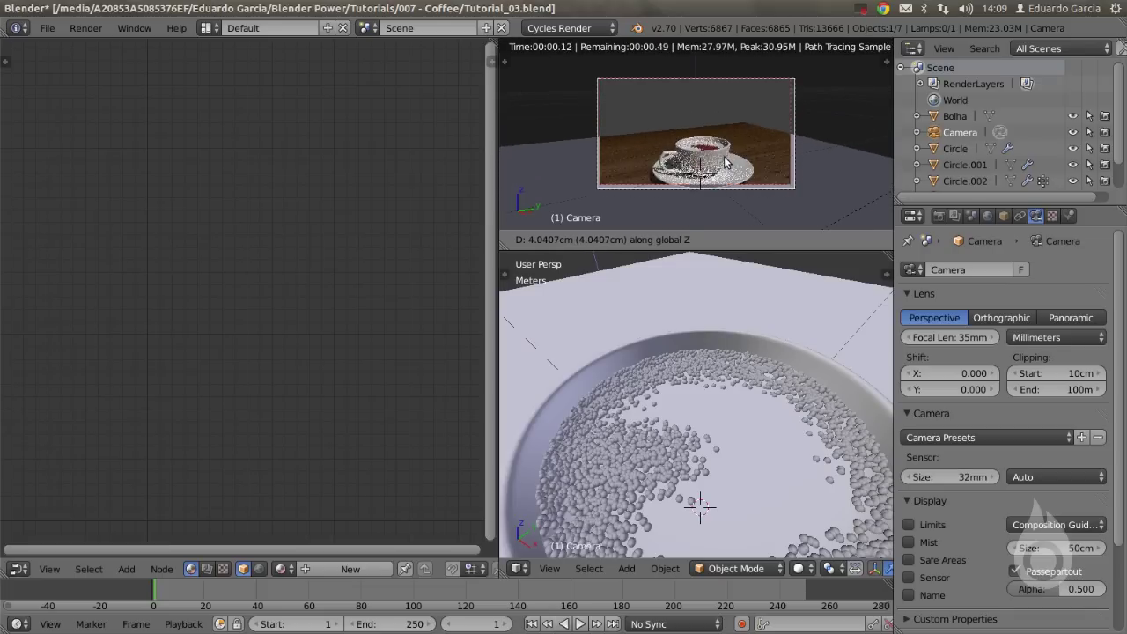
click(723, 164)
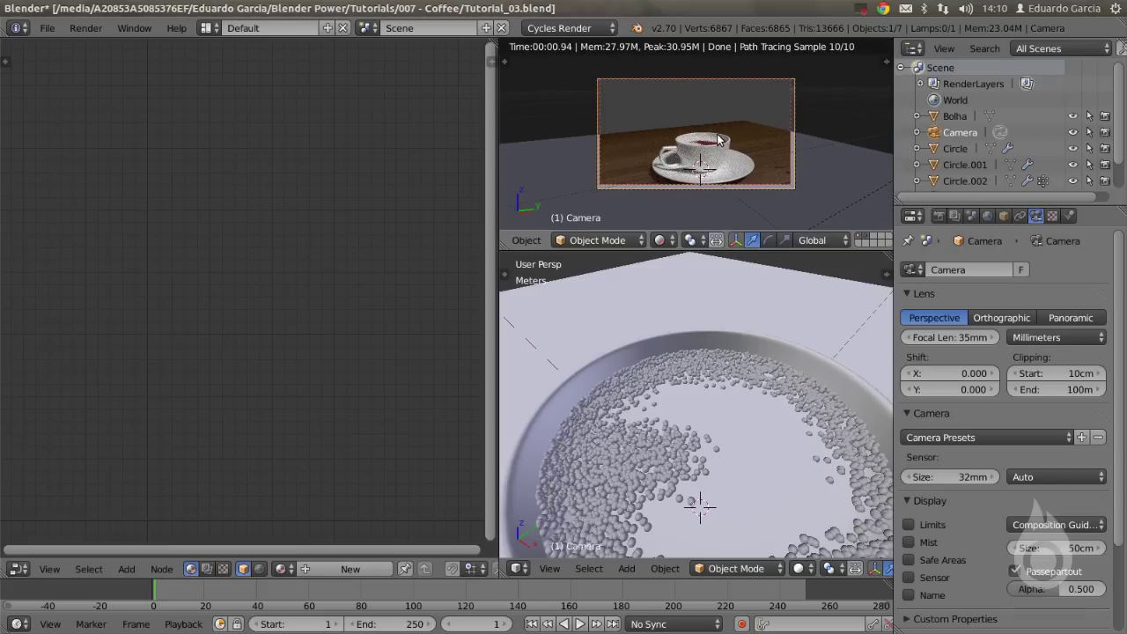
key(shift+f)
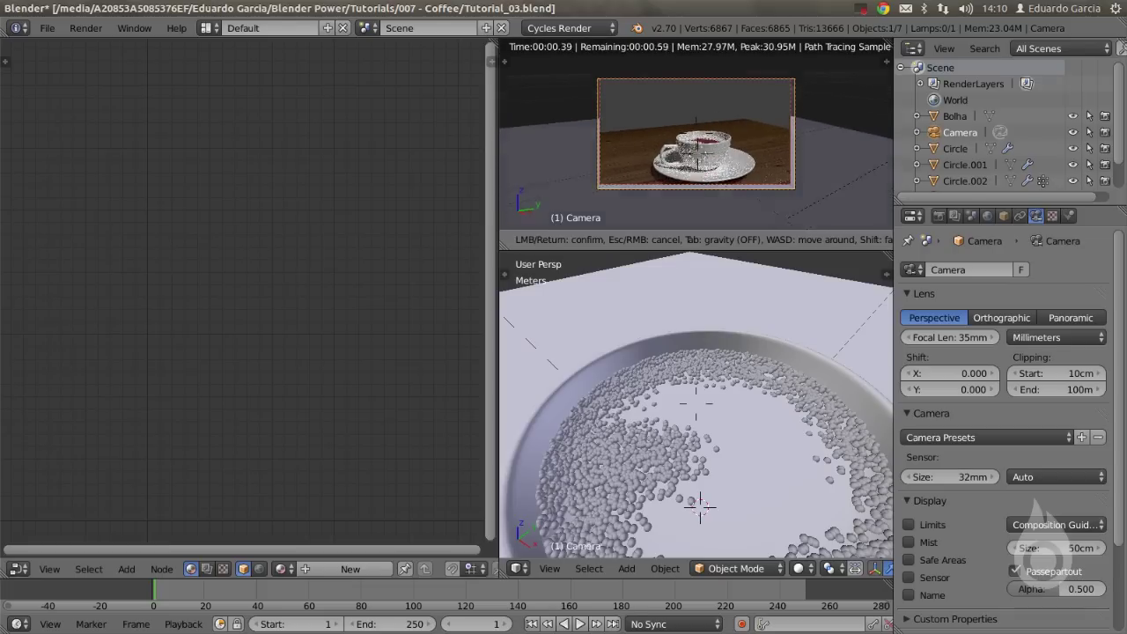
click(695, 139)
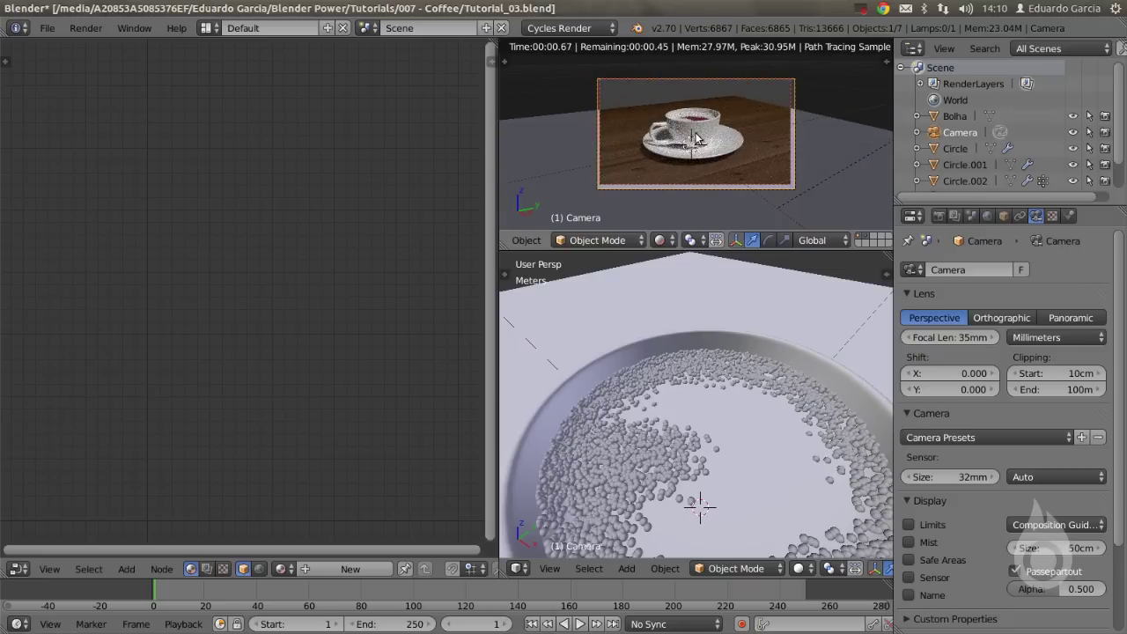
Raise the camera about 2.3 cm along global Z.
key(g)
key(z)
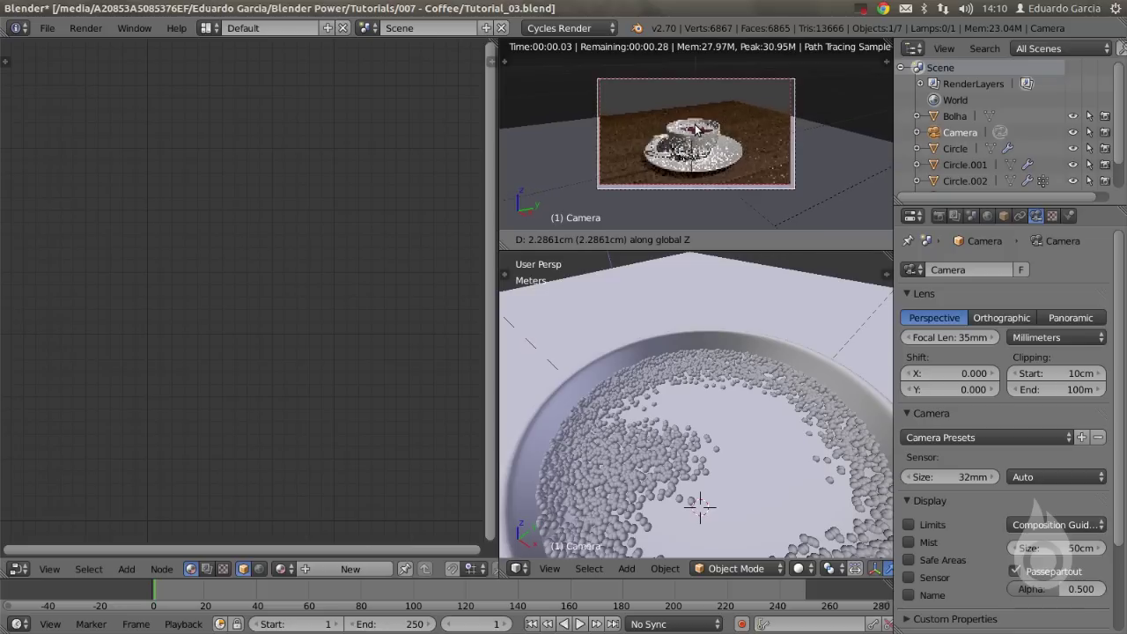
click(695, 129)
scroll(695, 132, up, 3)
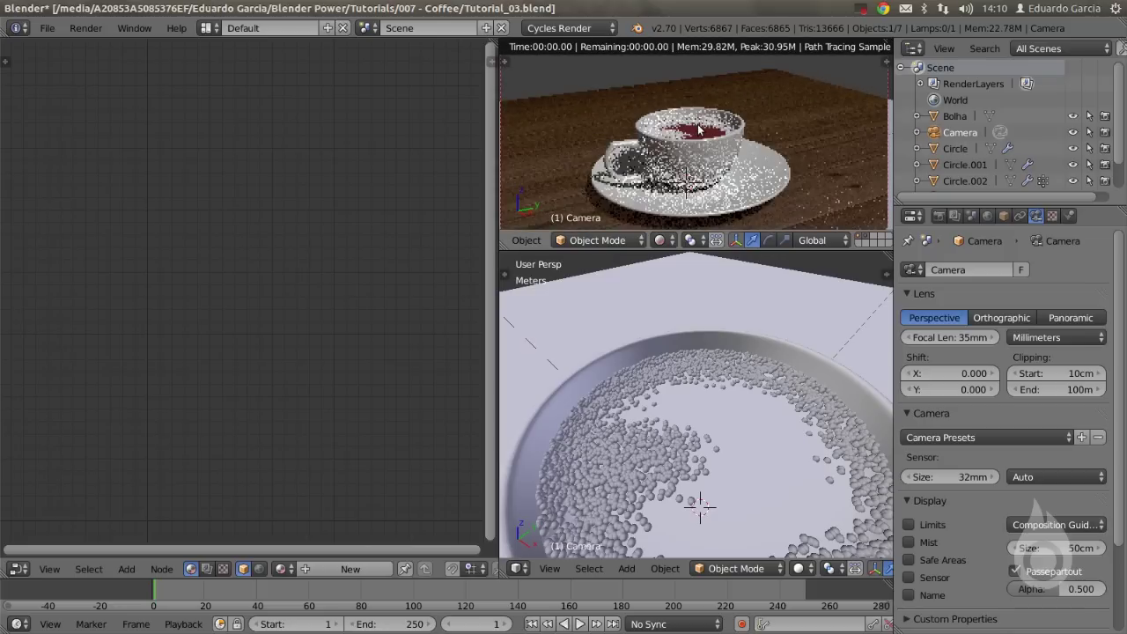
Select the coffee surface in the cup and darken the Cafe material's Diffuse BSDF colour.
right_click(734, 437)
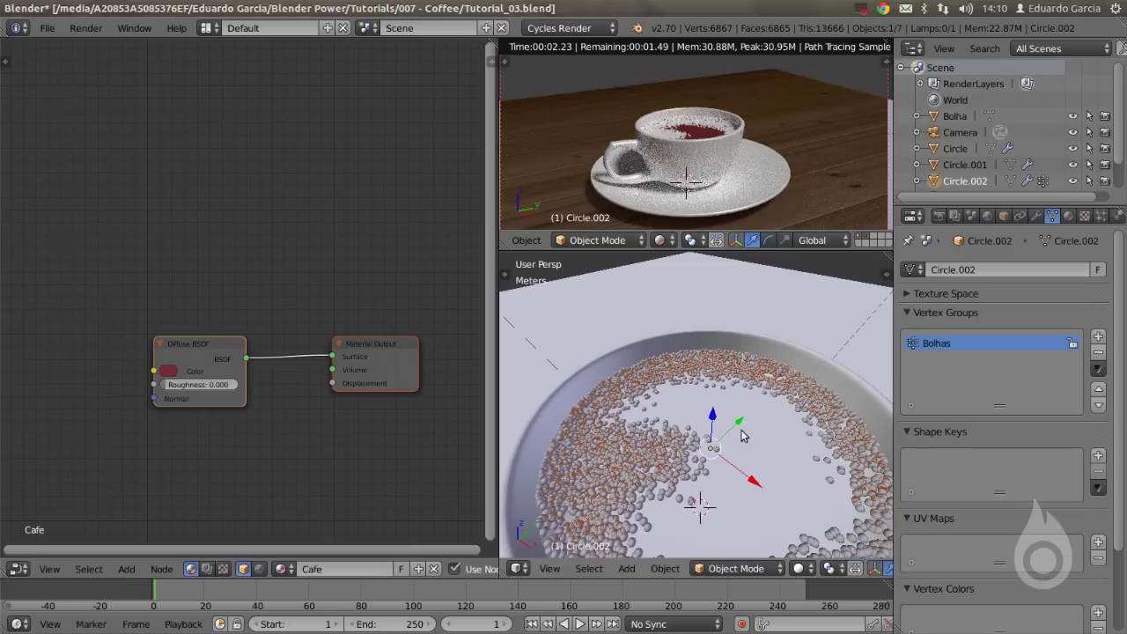
click(161, 380)
drag(268, 234, 268, 257)
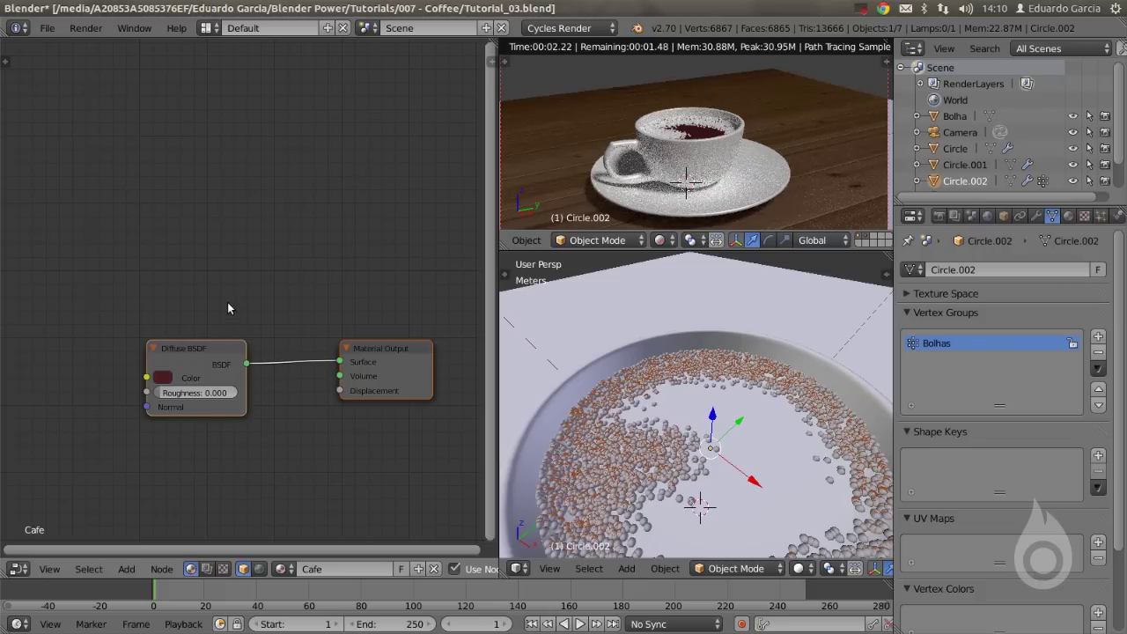
Insert a Mix Shader between the Cafe material's Diffuse BSDF and Material Output, spacing out the nodes.
key(shift+a)
mouse_move(227, 304)
click(282, 307)
click(270, 329)
drag(124, 356, 129, 355)
drag(155, 344, 77, 259)
drag(300, 347, 253, 311)
Add a Glossy BSDF below the Diffuse BSDF and connect it to the Mix Shader's second shader input.
key(shift+a)
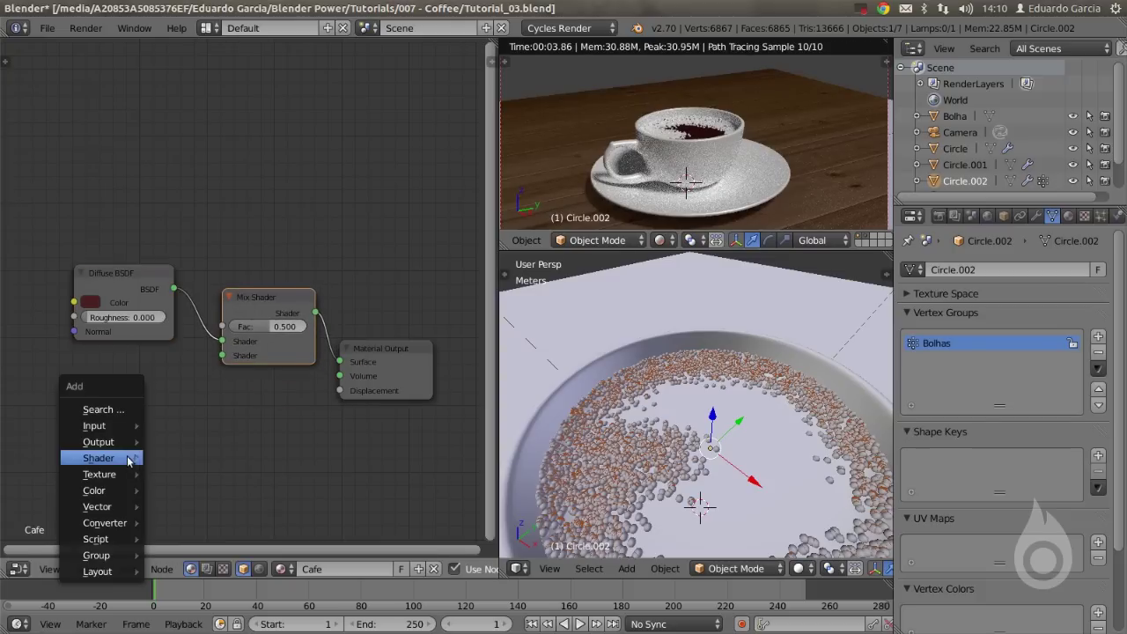
mouse_move(132, 458)
click(196, 194)
click(176, 186)
drag(170, 392, 222, 357)
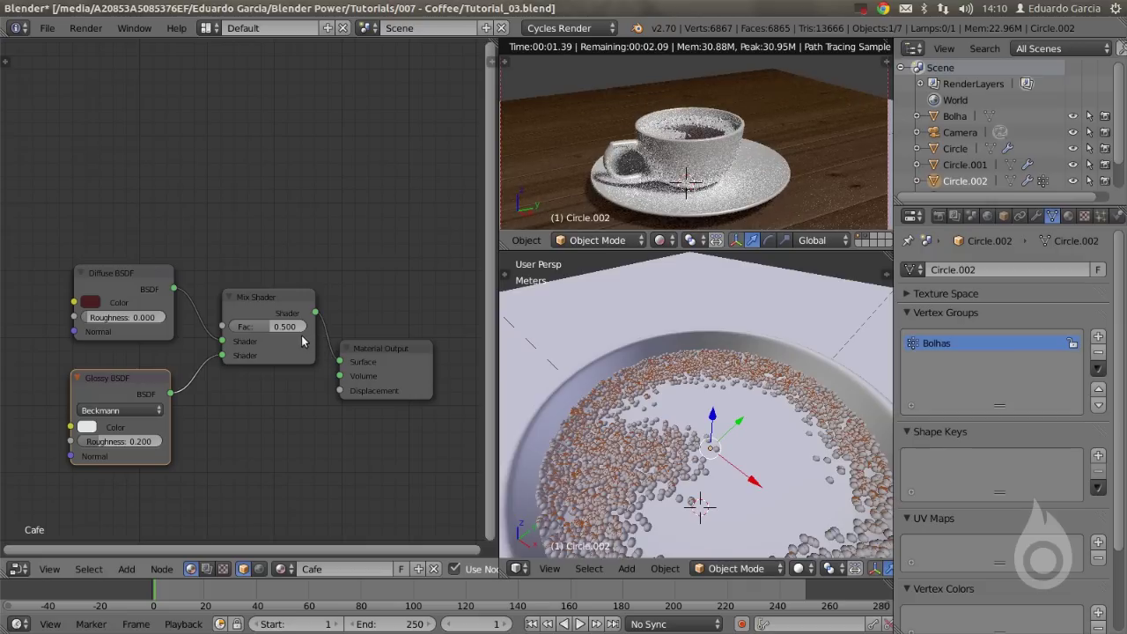
Lower the Cafe Mix Shader factor to about 0.259 and darken the Diffuse colour to a near-black red.
scroll(721, 145, up, 4)
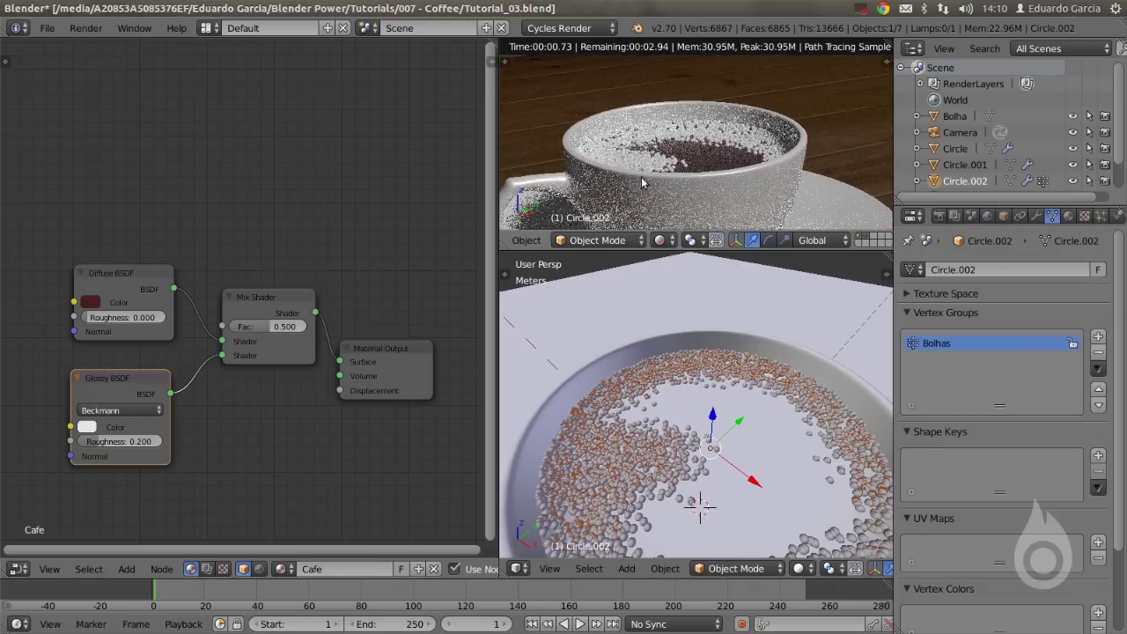
drag(293, 327, 247, 327)
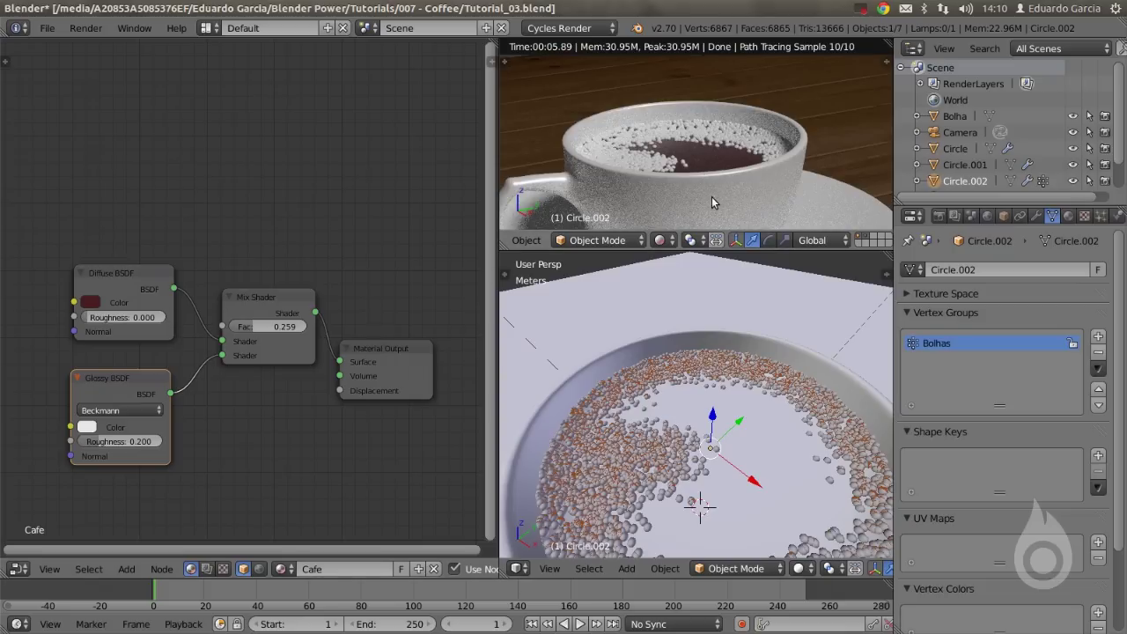
click(91, 302)
click(91, 302)
drag(197, 182, 198, 195)
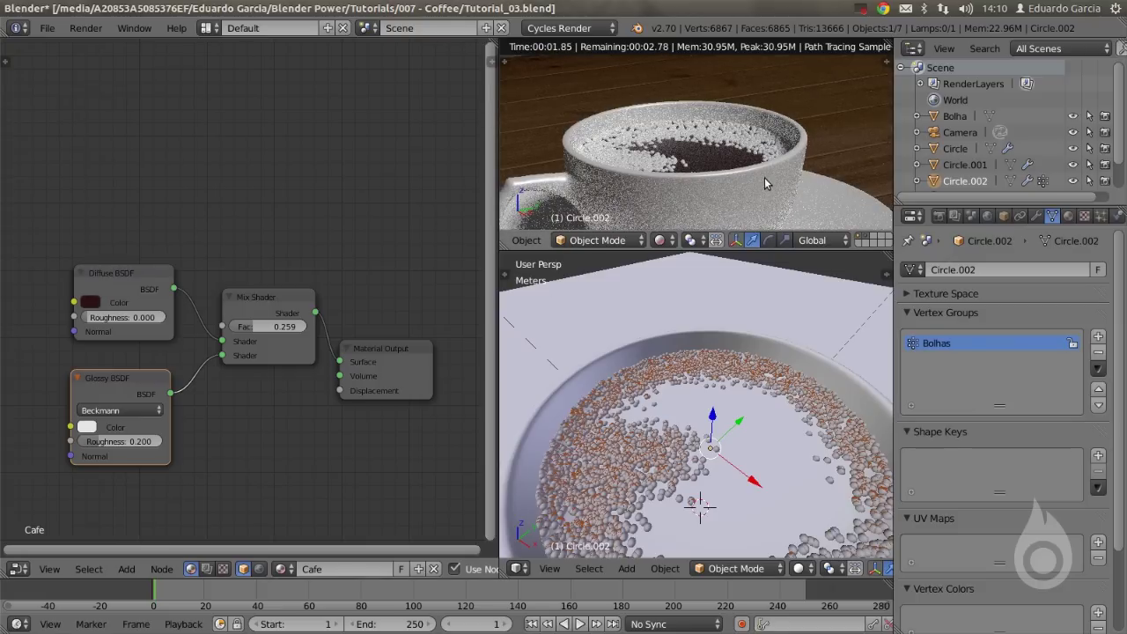
Select the small bubble sphere beside the table plane and give it a new material named Bolha.
key(KP_0)
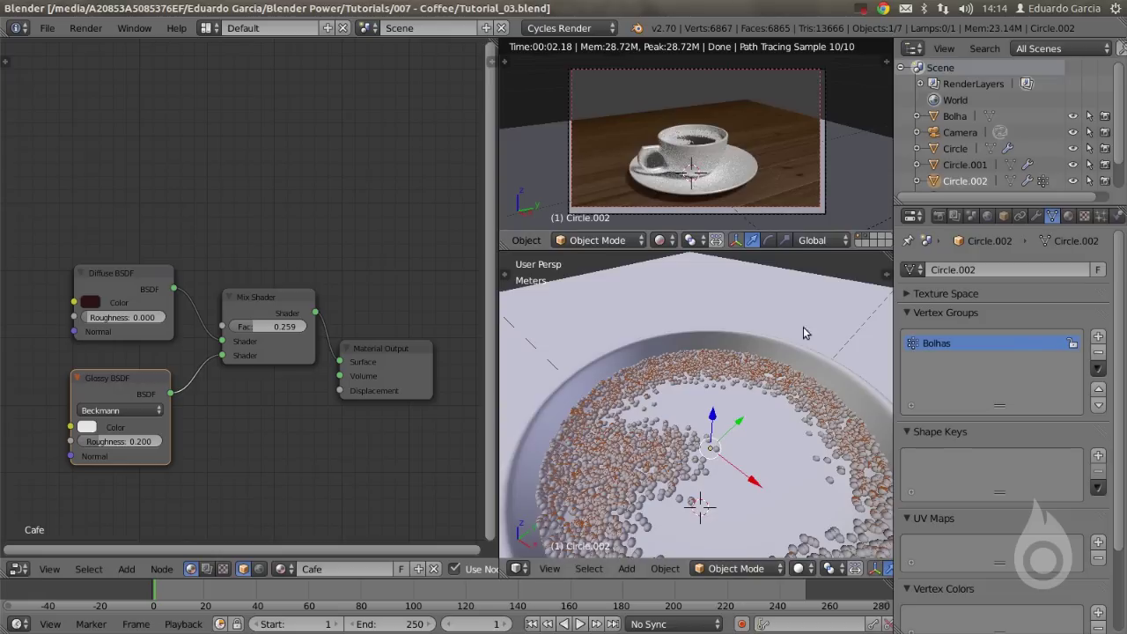
scroll(770, 374, down, 6)
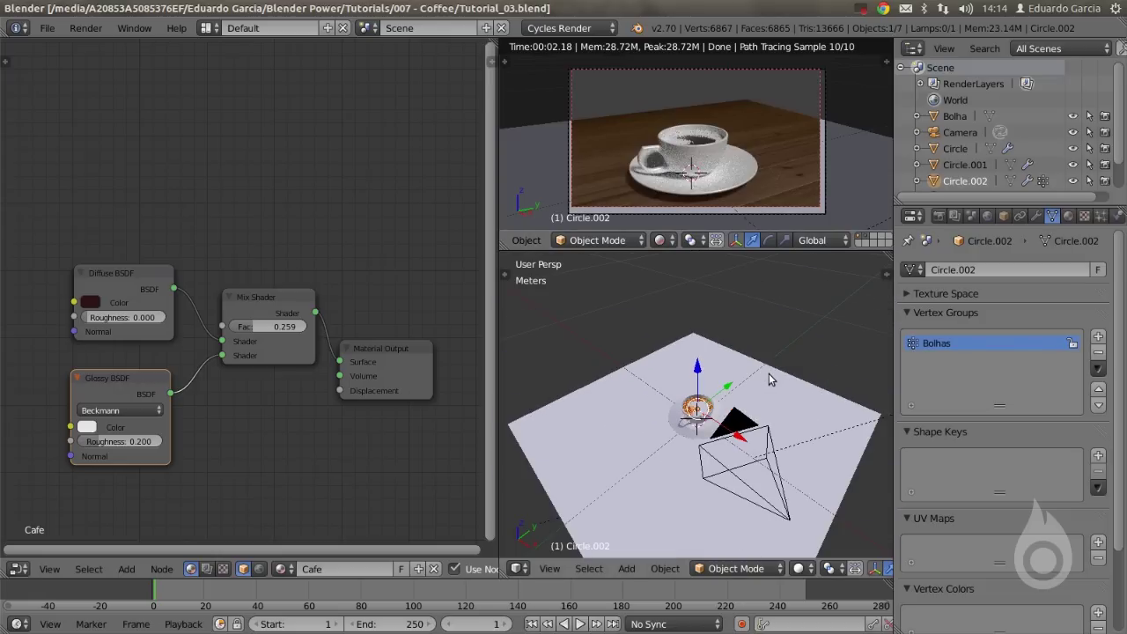
scroll(708, 401, down, 7)
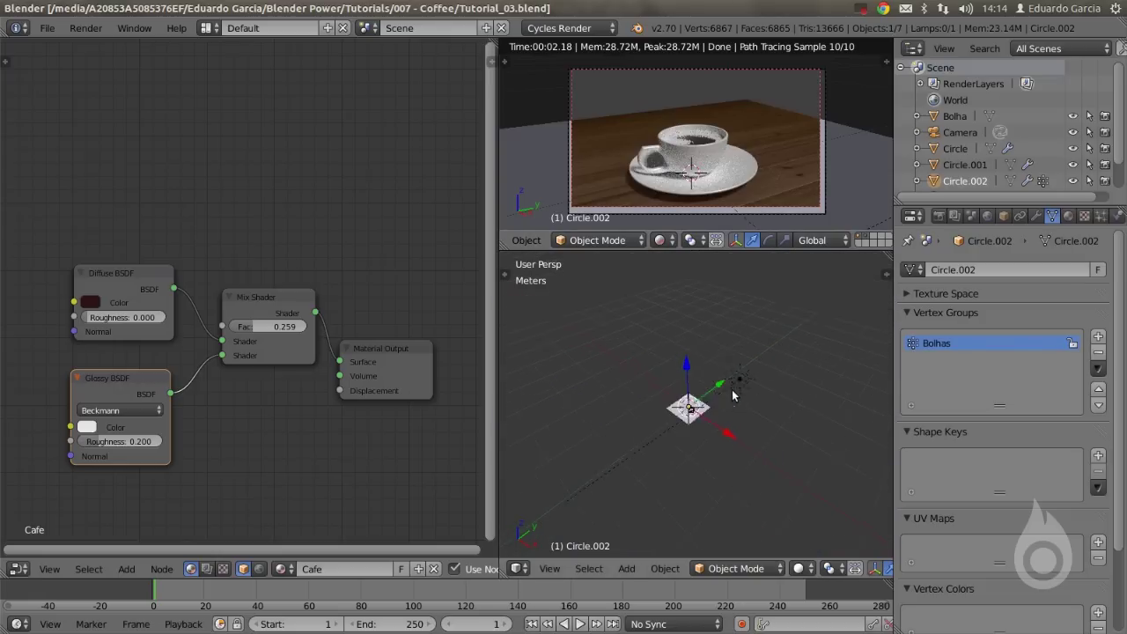
scroll(749, 408, up, 5)
middle_drag(775, 411, 781, 406)
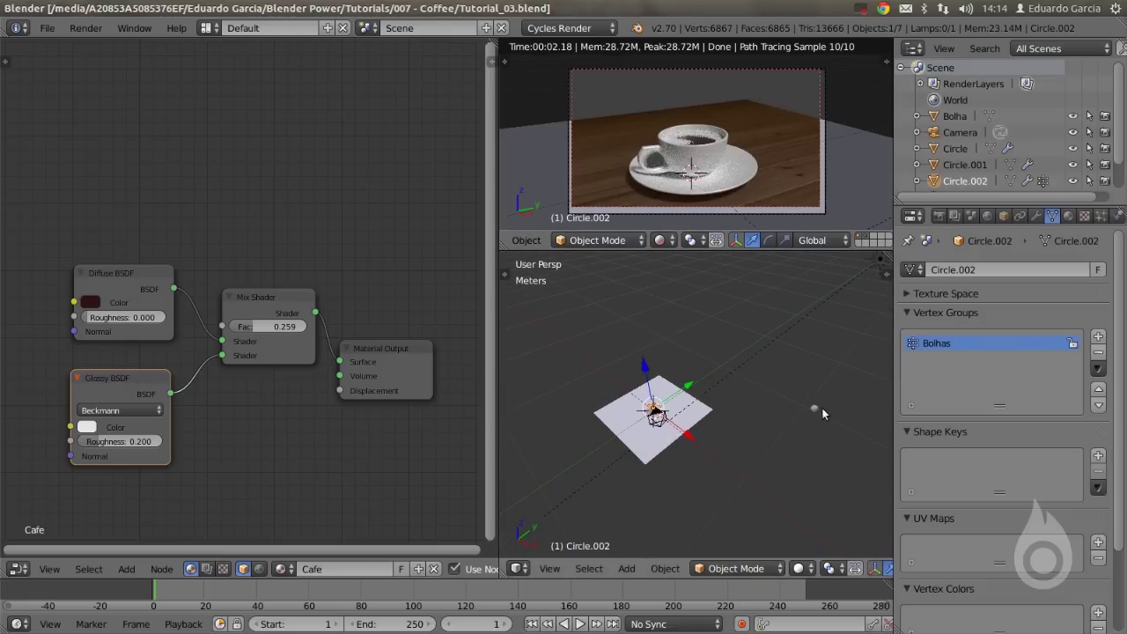
right_click(814, 408)
click(363, 569)
double_click(364, 570)
text(Bolha)
key(Return)
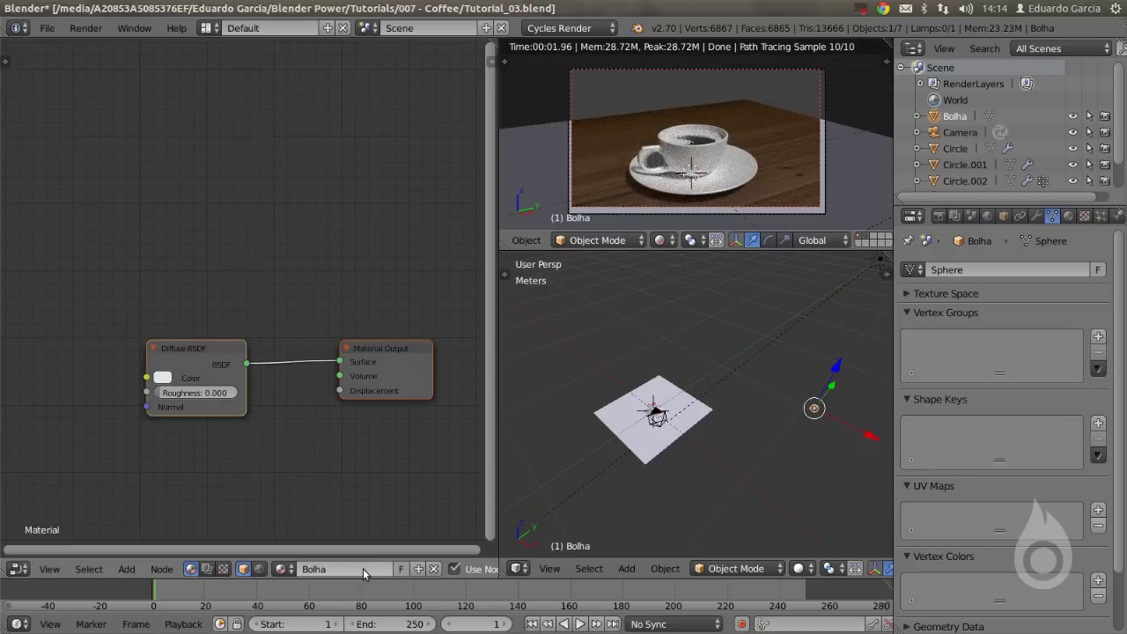
Replace the Bolha material's Diffuse BSDF with a Glossy BSDF.
middle_drag(174, 361, 232, 329)
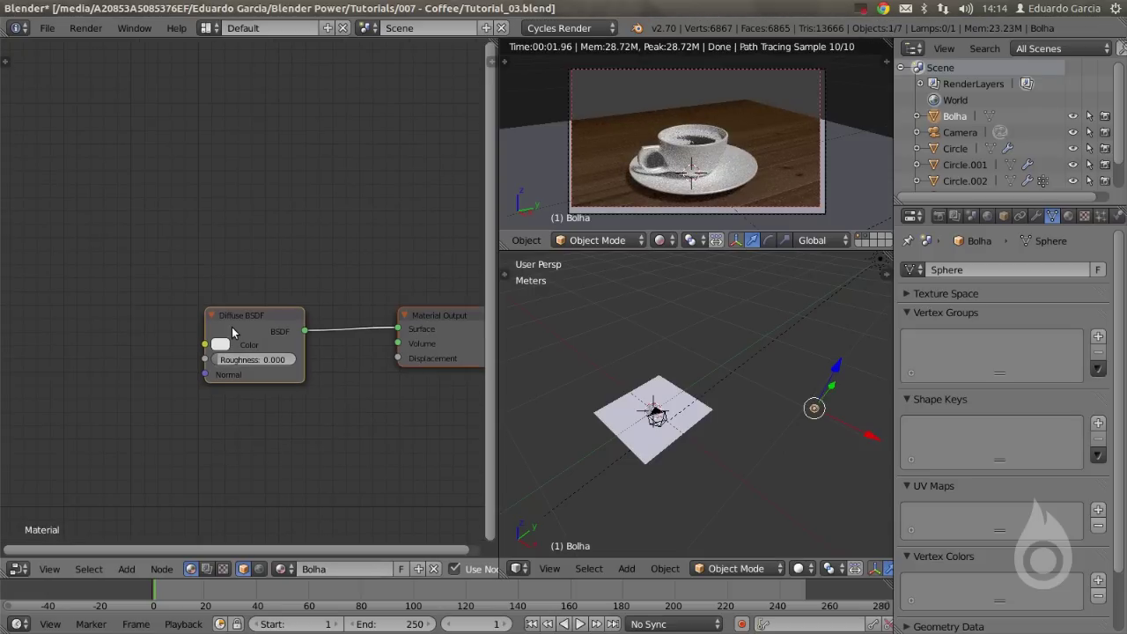
drag(234, 332, 121, 292)
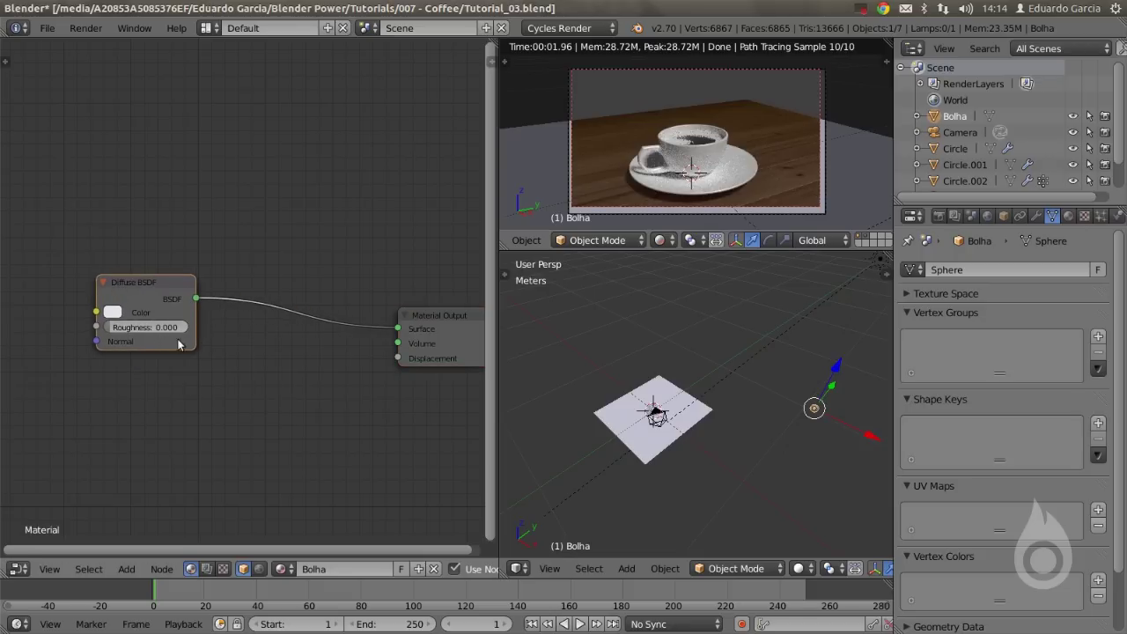
key(x)
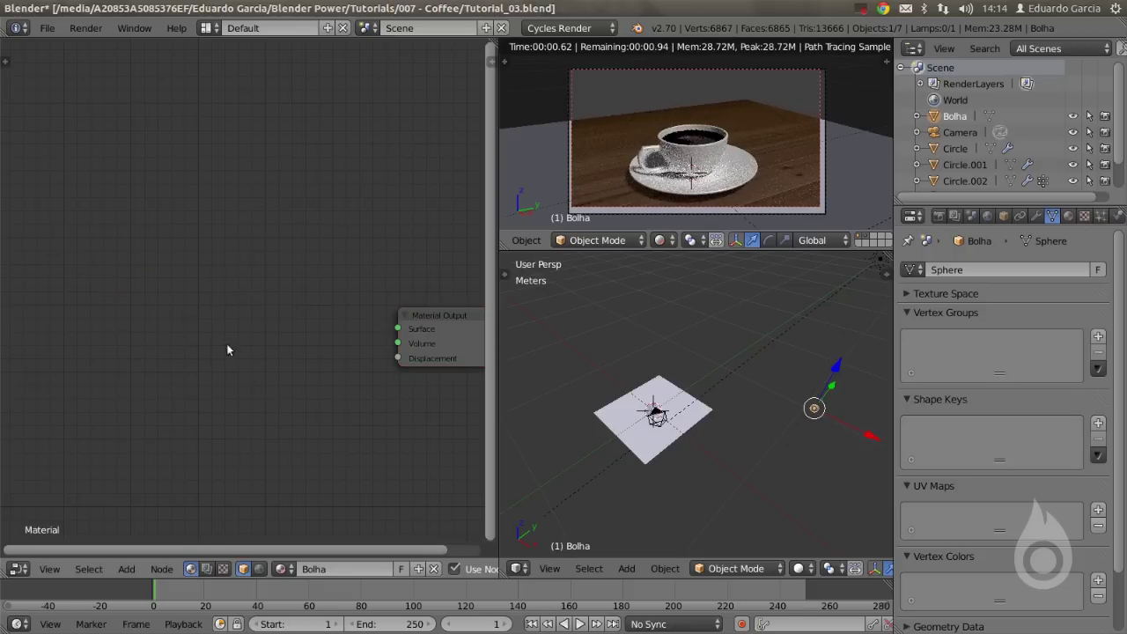
middle_drag(226, 347, 188, 330)
key(shift+a)
mouse_move(158, 326)
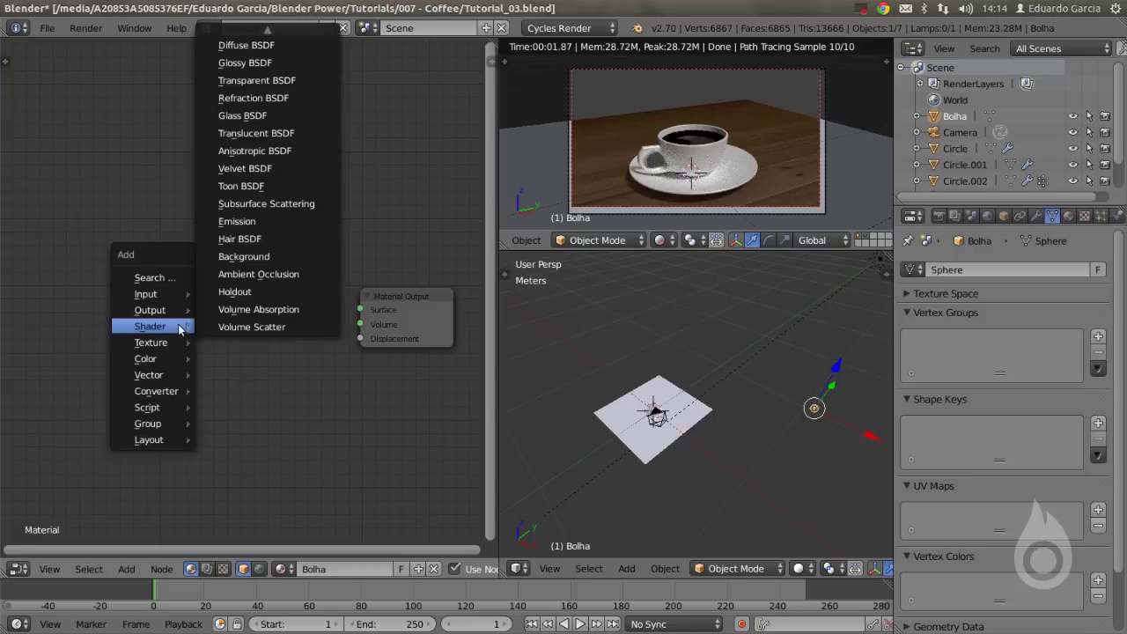
click(244, 65)
click(118, 221)
Add a Transparent BSDF below the Glossy BSDF in the Bolha material.
key(shift+a)
mouse_move(120, 272)
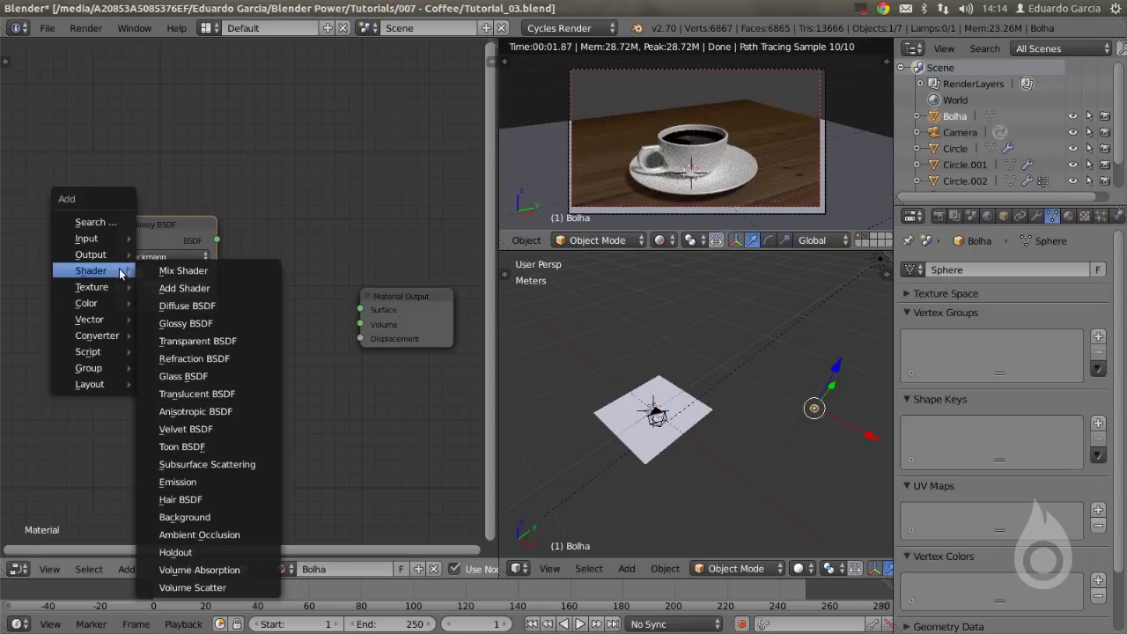
click(186, 342)
click(115, 330)
Add a Mix Shader combining the Glossy BSDF with the Transparent BSDF and connect it to the Material Output's Surface.
ctrl+scroll(233, 304, down, 3)
drag(273, 296, 370, 274)
key(shift+a)
mouse_move(244, 293)
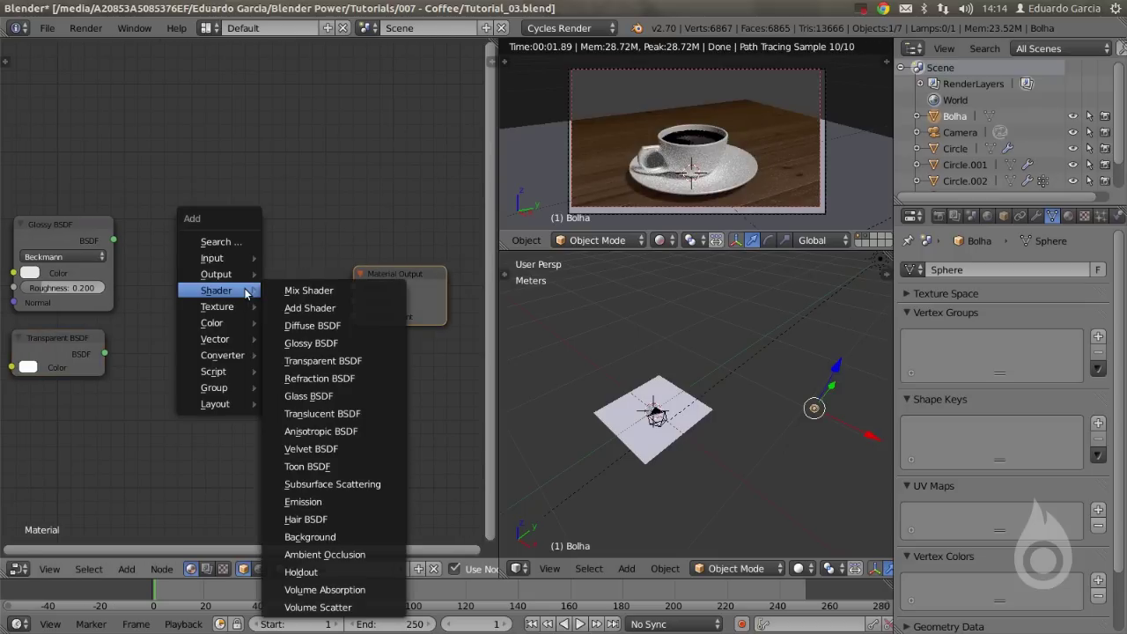
click(309, 290)
click(249, 290)
drag(112, 241, 204, 301)
drag(105, 353, 204, 315)
drag(295, 273, 355, 288)
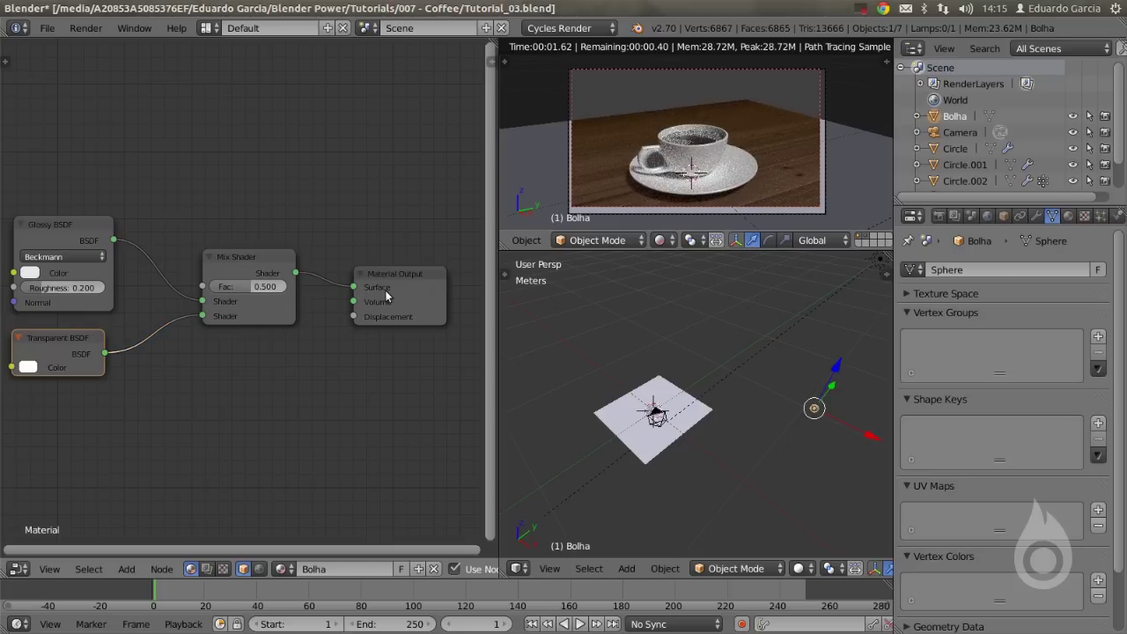
Frame the bubble in the rendered view and set its Glossy colour to a dark yellow of about H 0.122, S 0.811, V 0.524.
middle_drag(753, 395, 659, 386)
key(KP_Decimal)
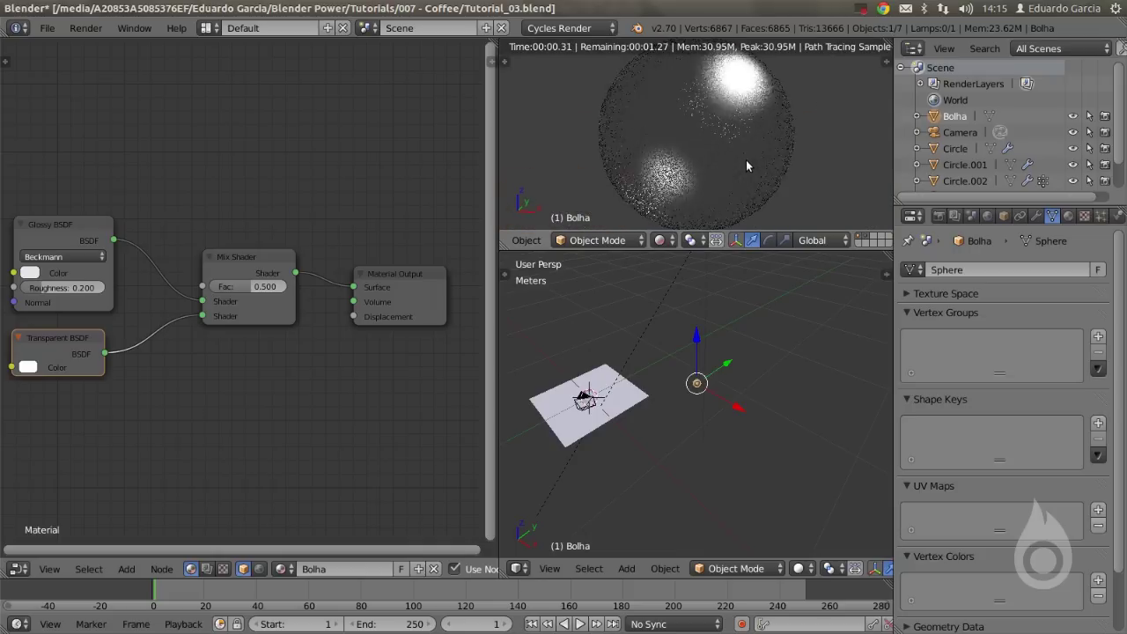
middle_drag(206, 258, 346, 236)
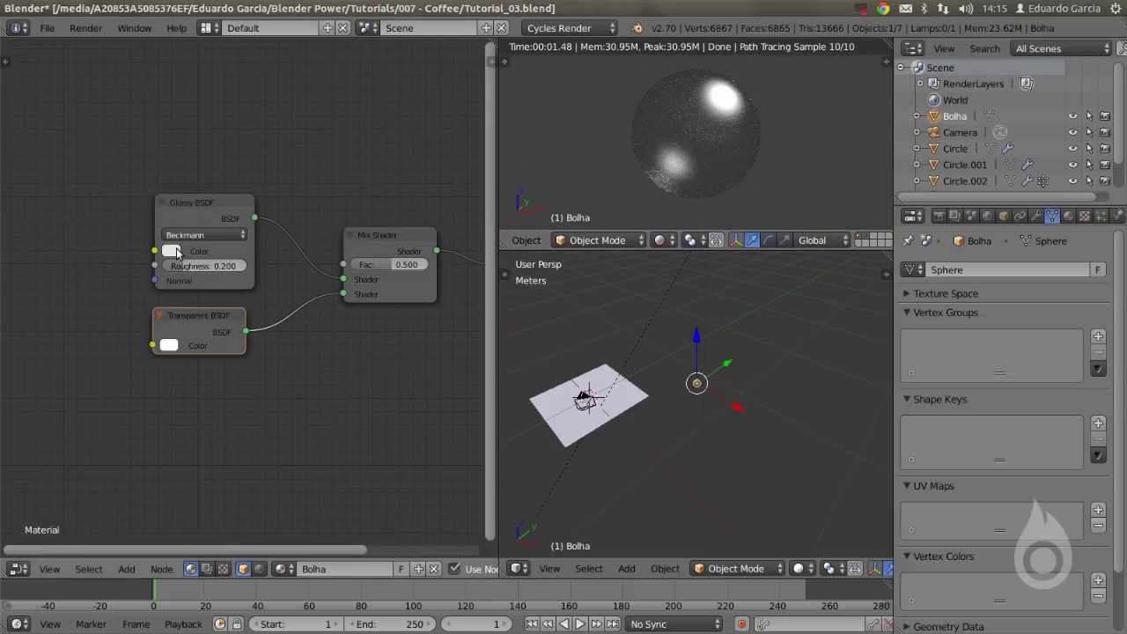
click(171, 250)
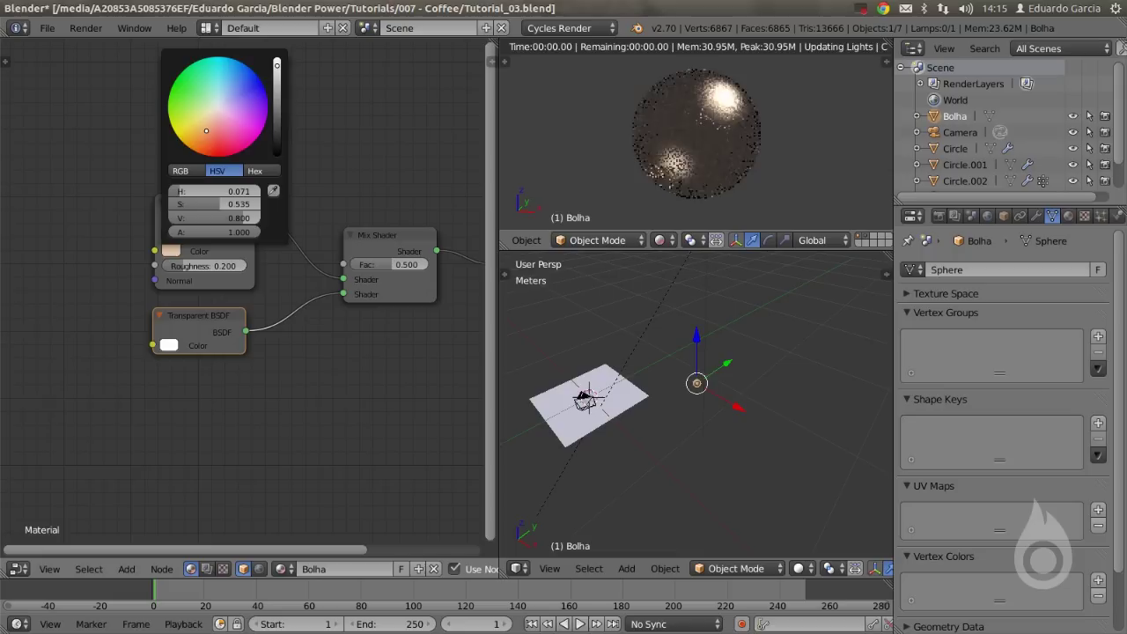
click(201, 124)
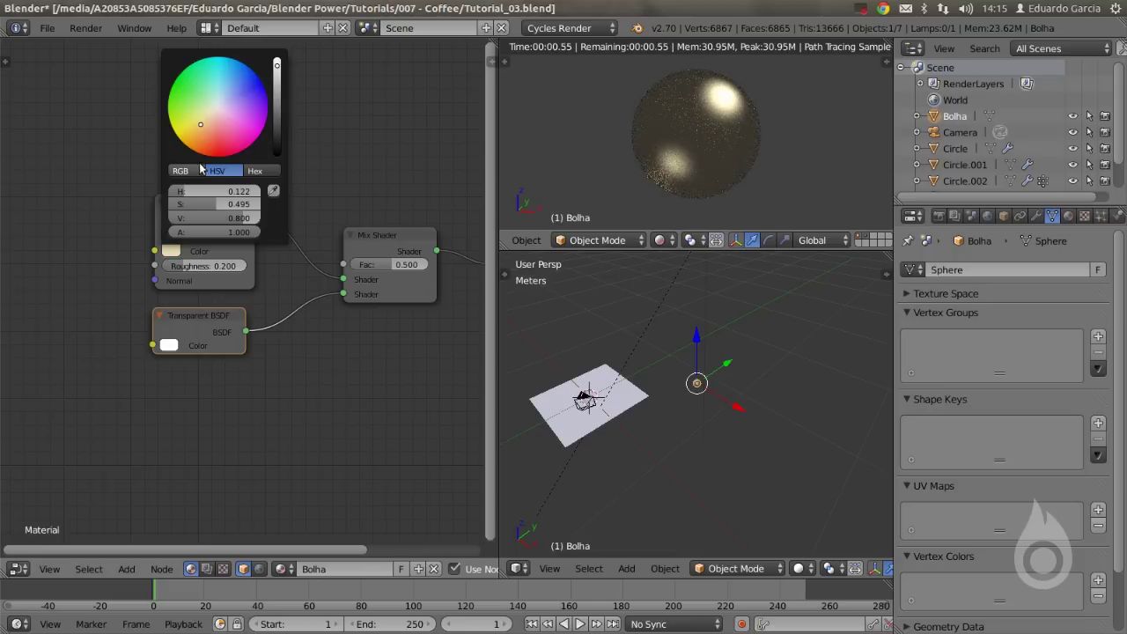
mouse_move(243, 218)
mouse_down()
mouse_move(211, 218)
mouse_move(251, 204)
mouse_move(231, 219)
mouse_up()
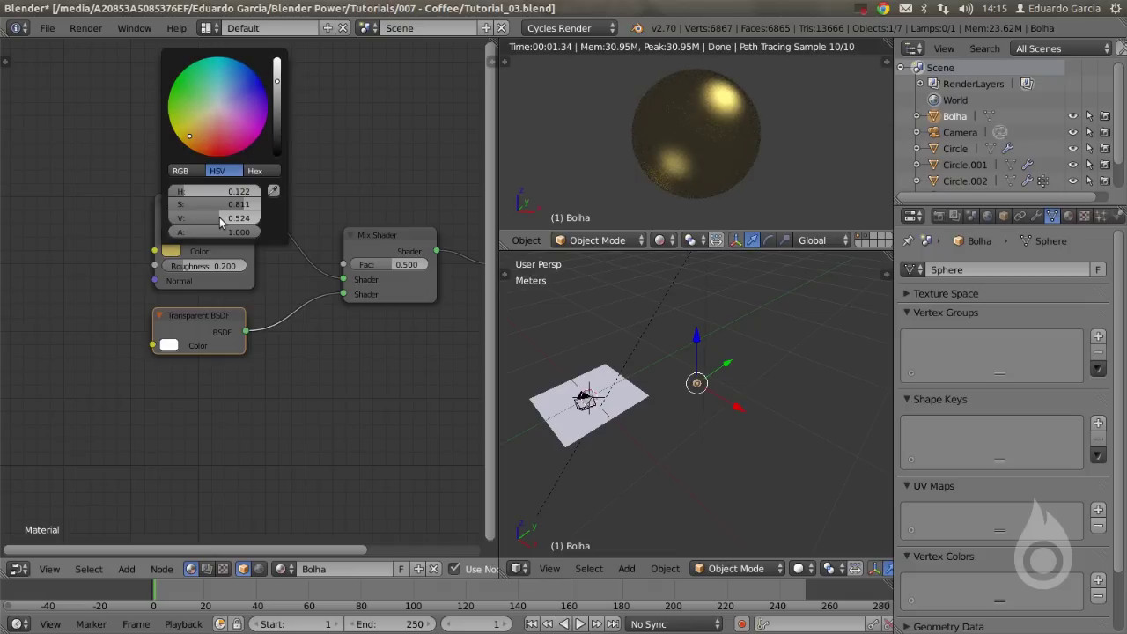
Add a Layer Weight node and connect its Facing output to the Bolha Mix Shader's Fac input.
middle_drag(273, 269, 220, 320)
key(shift+a)
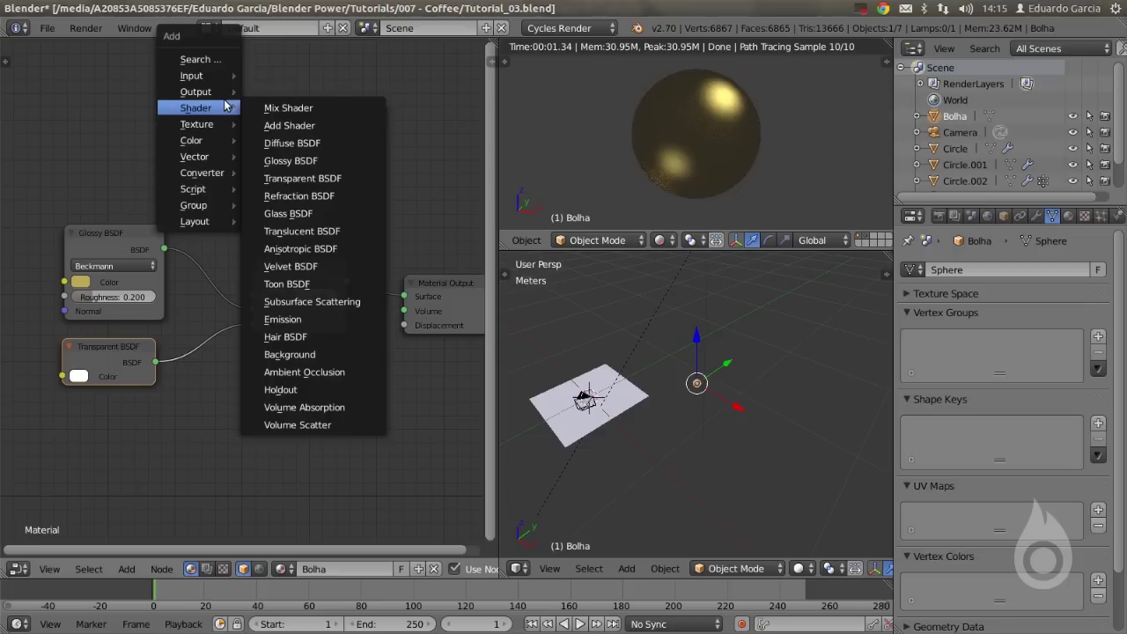
mouse_move(206, 77)
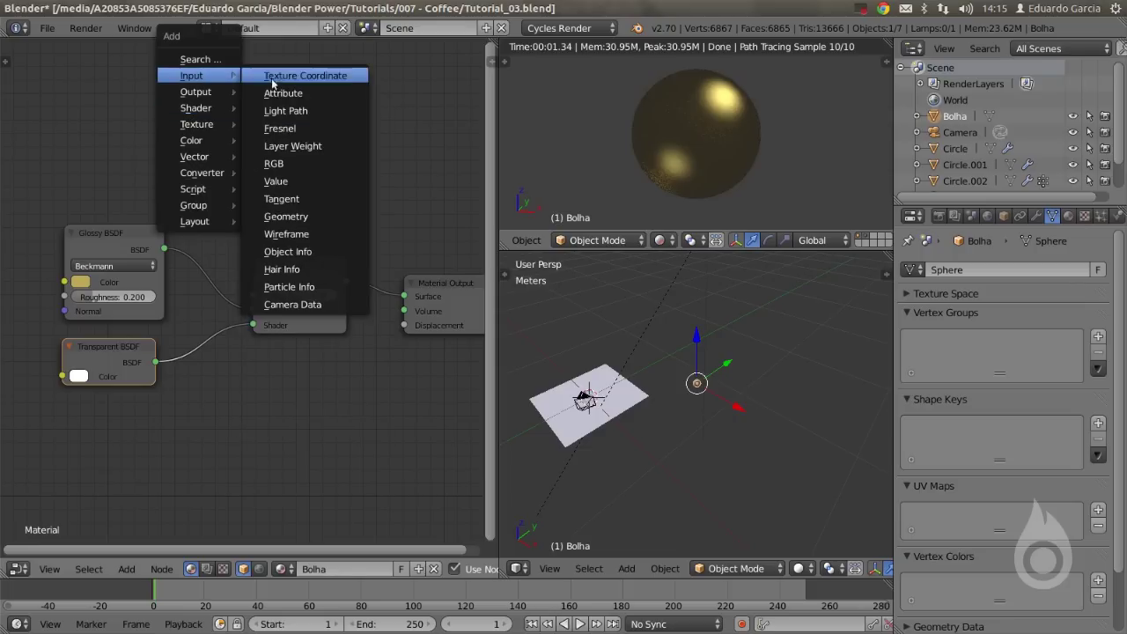
click(313, 147)
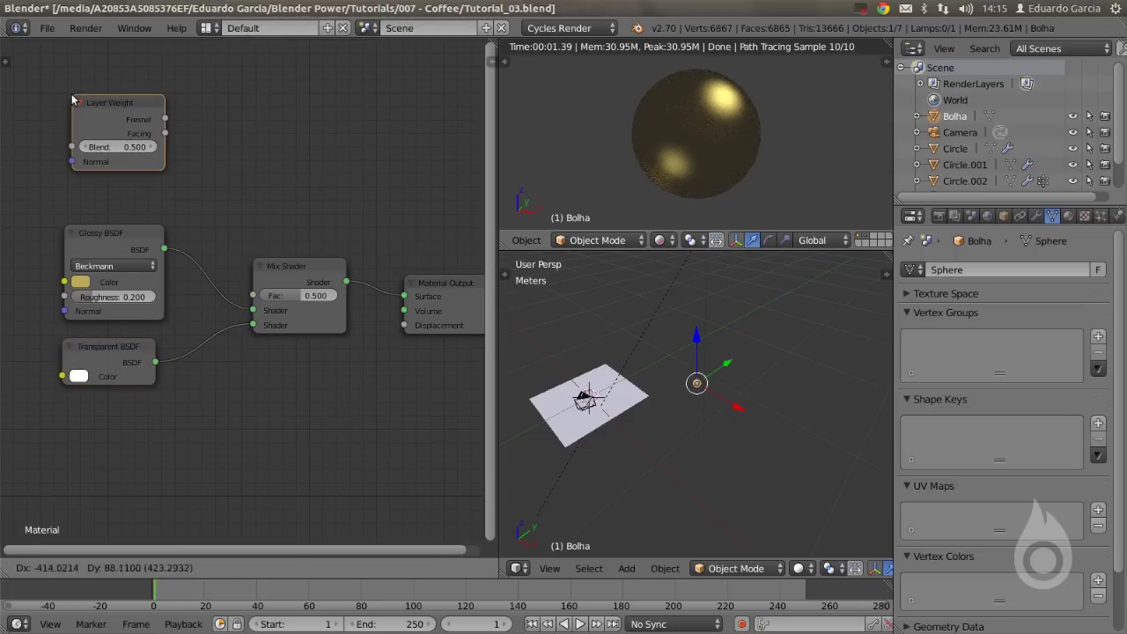
click(162, 149)
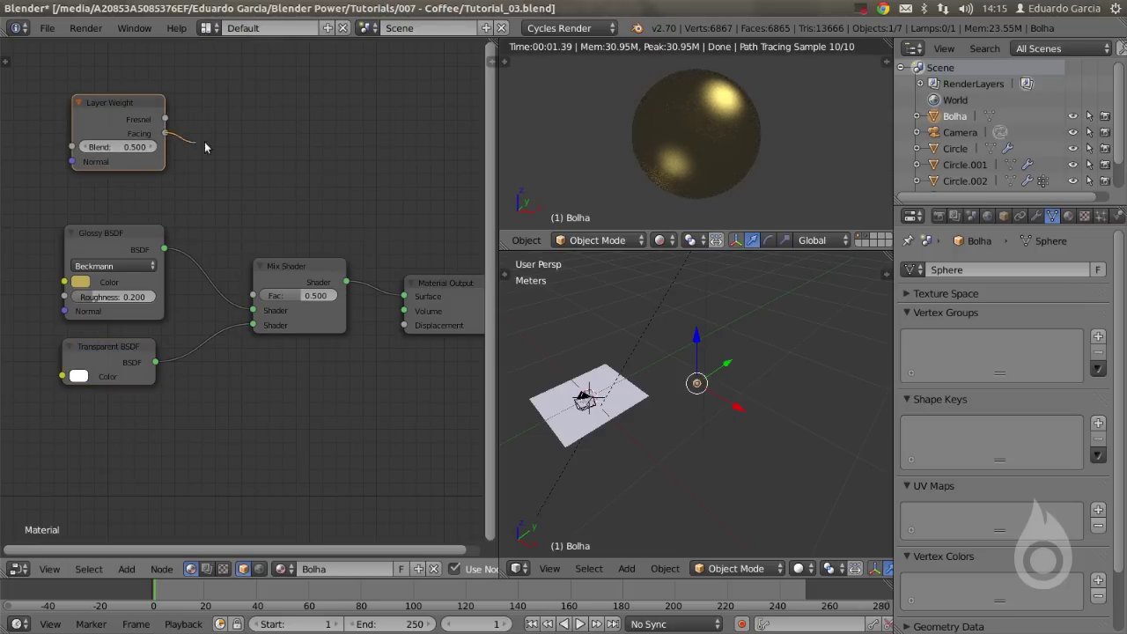
drag(222, 147, 254, 300)
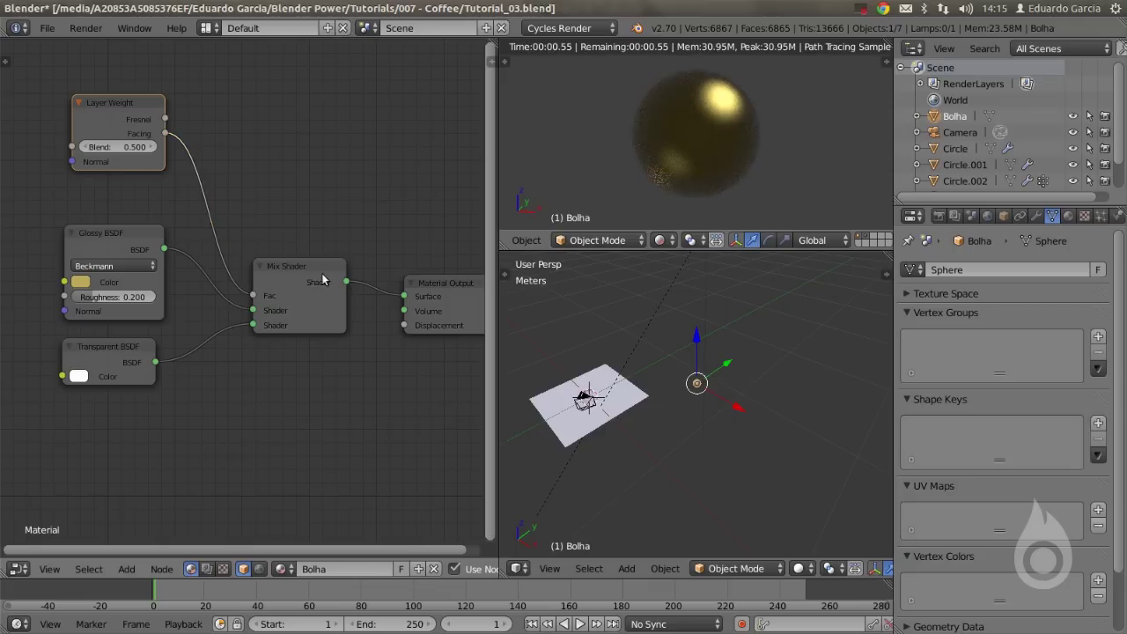
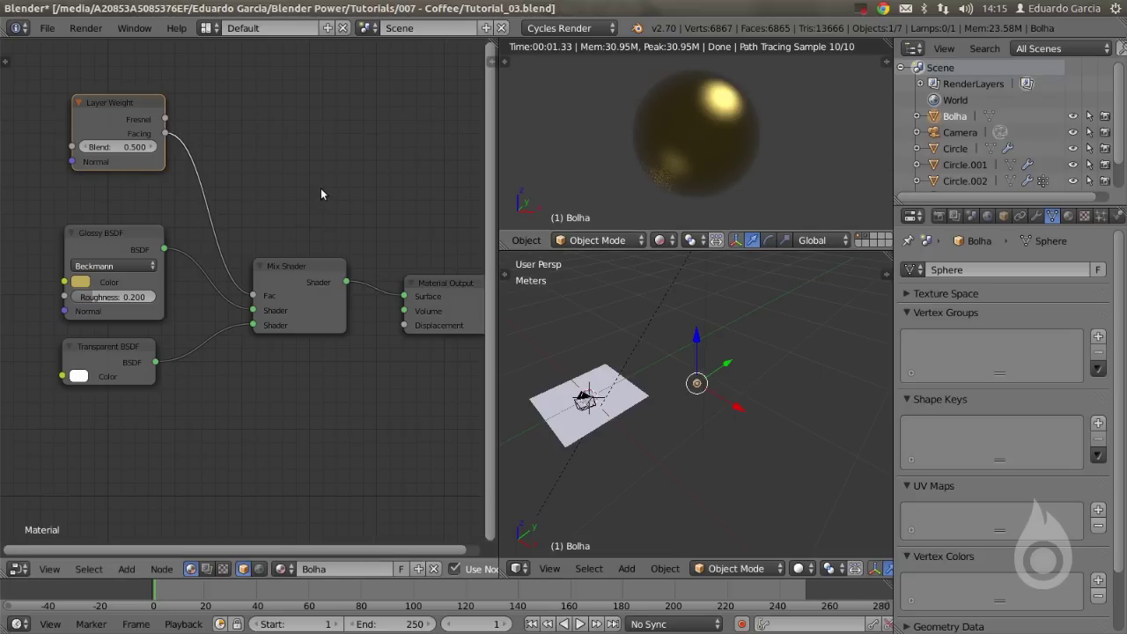
Insert a ColorRamp between the Layer Weight and Mix Shader nodes and flip its gradient to run white to black.
key(shift+a)
mouse_move(309, 287)
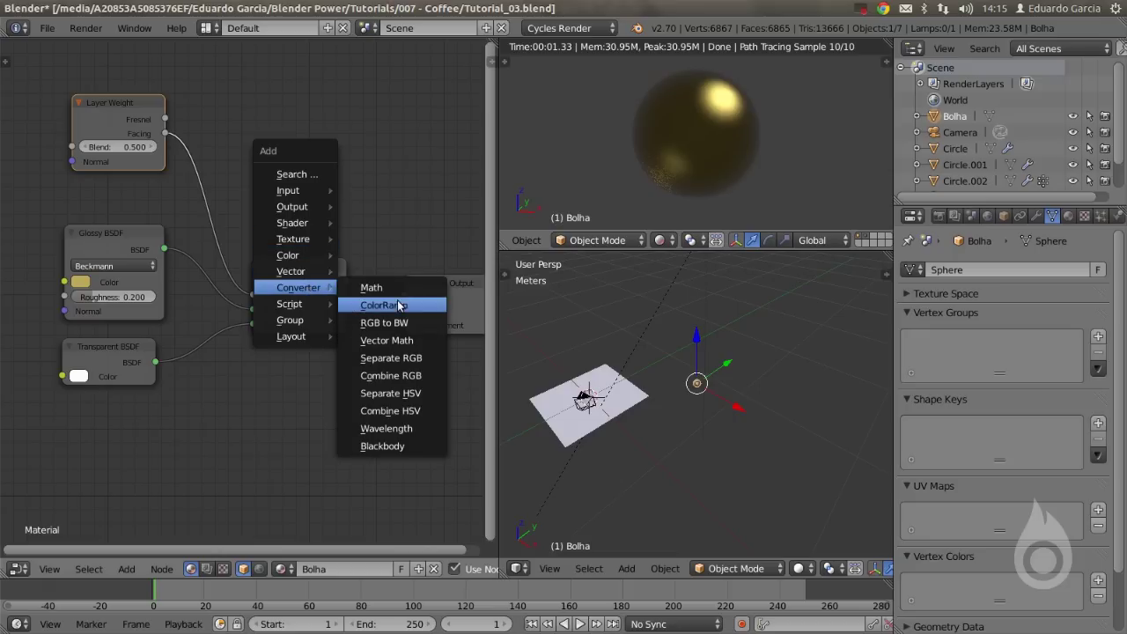
click(400, 308)
click(201, 142)
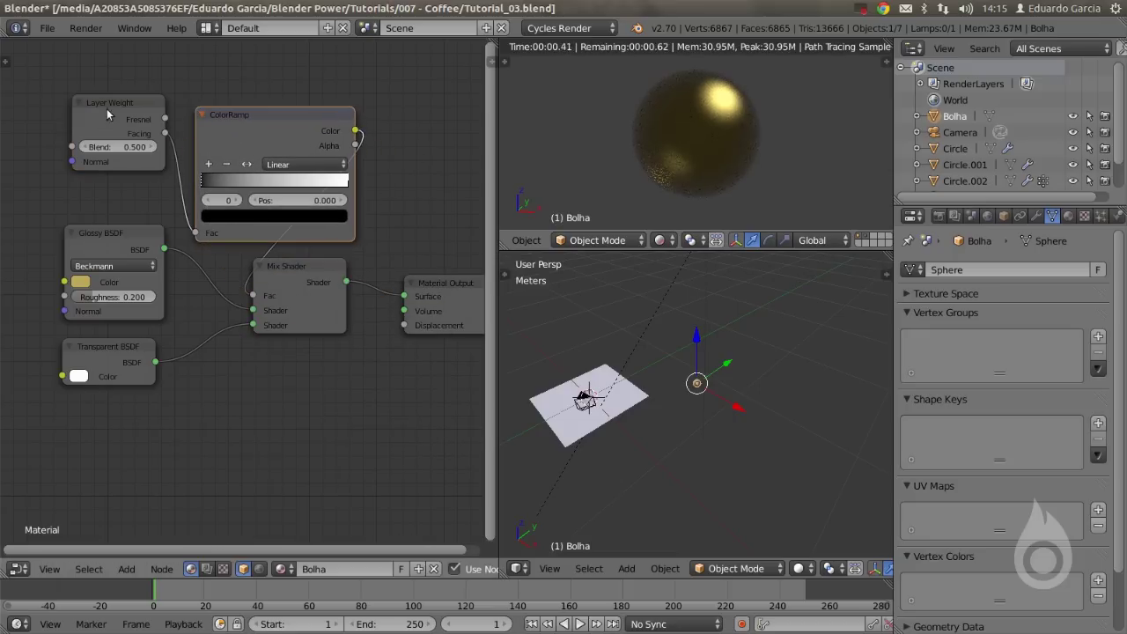
drag(107, 109, 472, 80)
click(471, 80)
drag(249, 155, 138, 110)
click(136, 121)
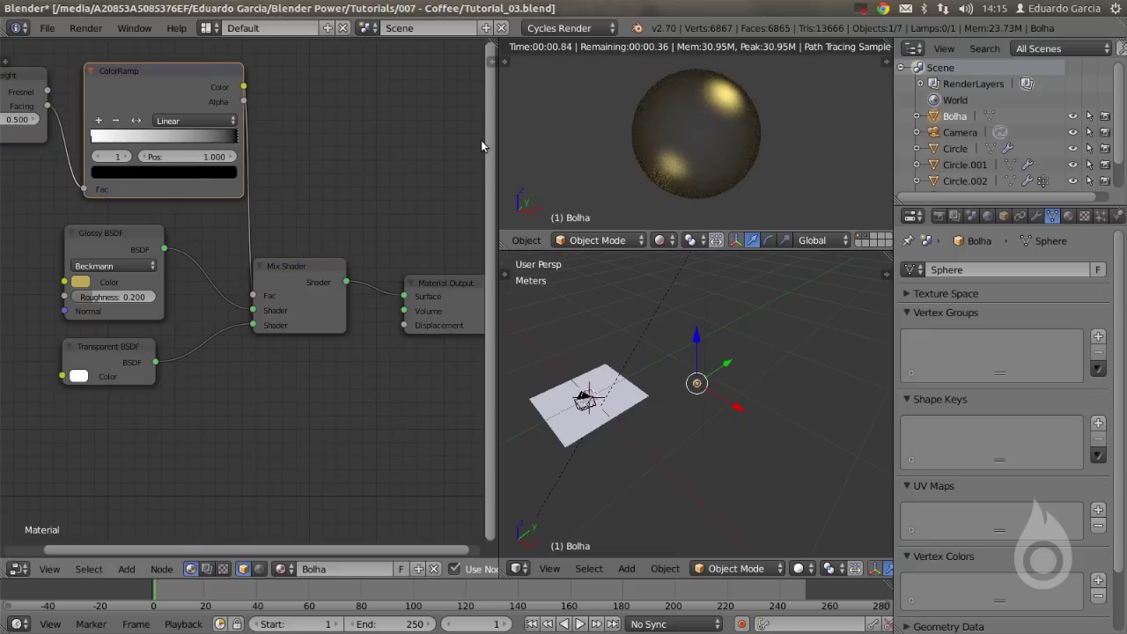
Tighten the Bolha ColorRamp's gradient by moving its white stop to about 0.355 and its black stop to about 0.920.
drag(88, 134, 127, 141)
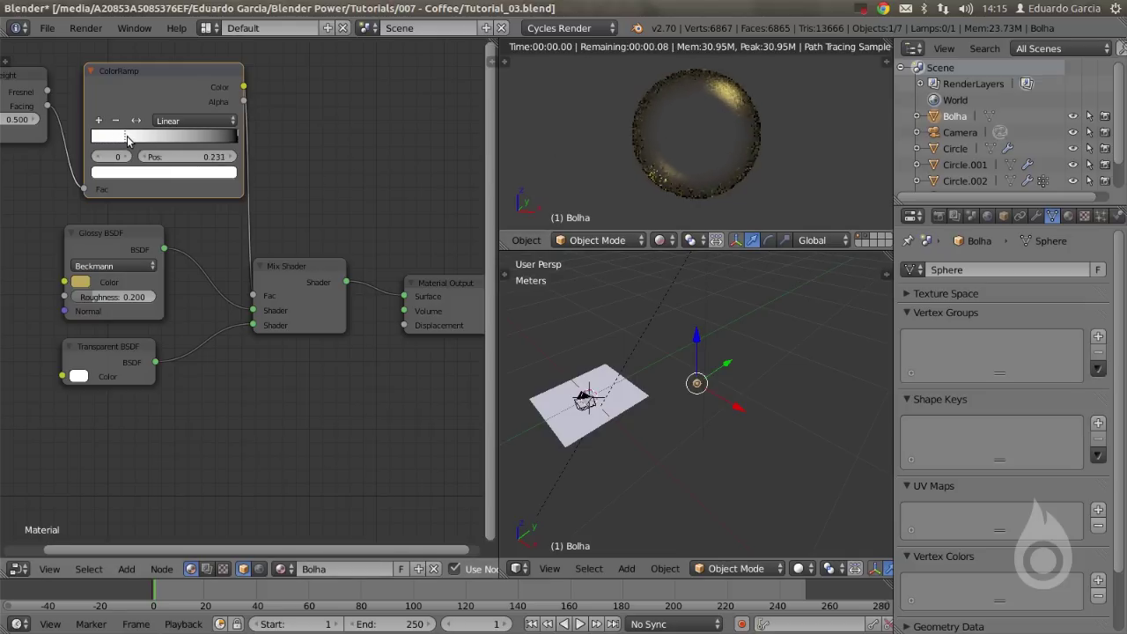
drag(235, 138, 226, 141)
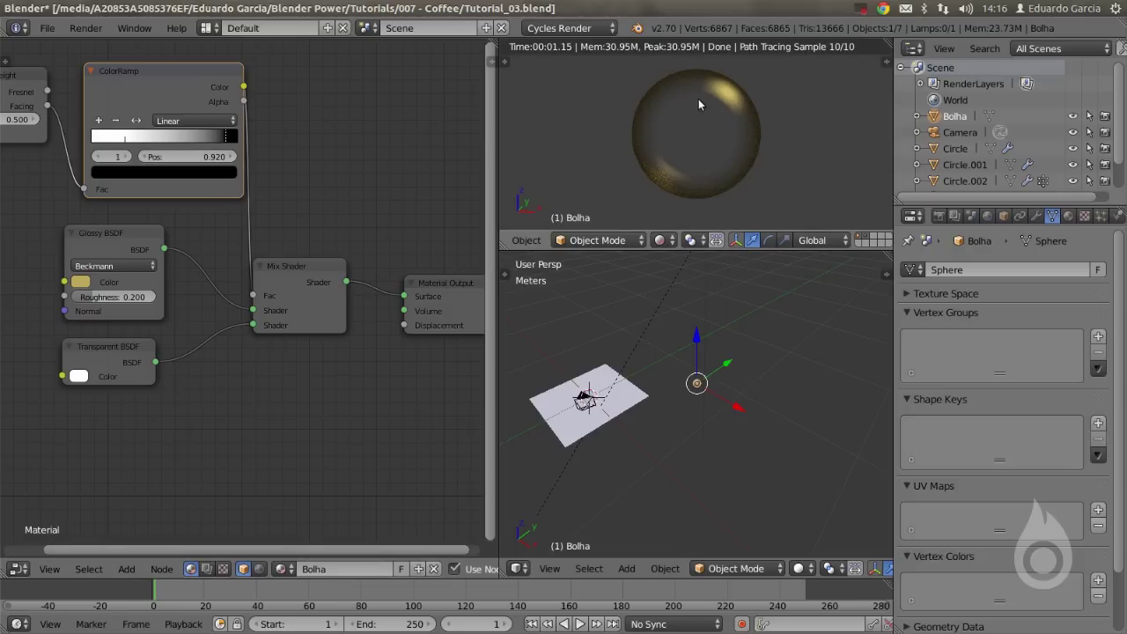
drag(122, 141, 144, 144)
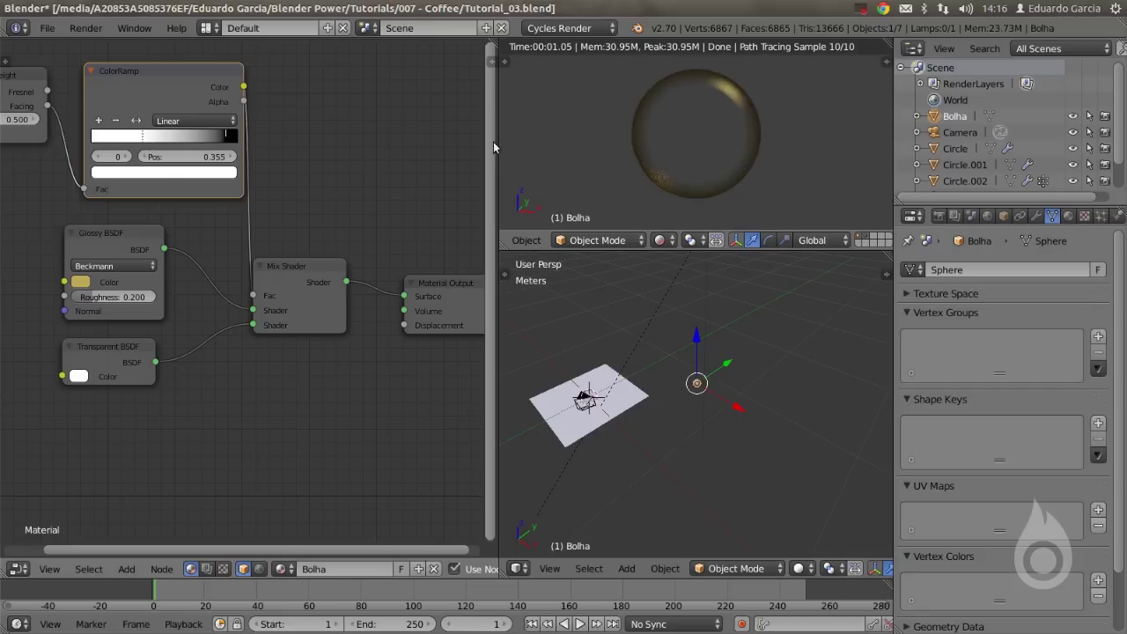
Limit the camera view's rendered preview to the coffee cup and lower the saturation of the Bolha Glossy colour.
key(KP_0)
middle_drag(721, 161, 826, 158)
scroll(666, 144, down, 1)
scroll(667, 144, up, 3)
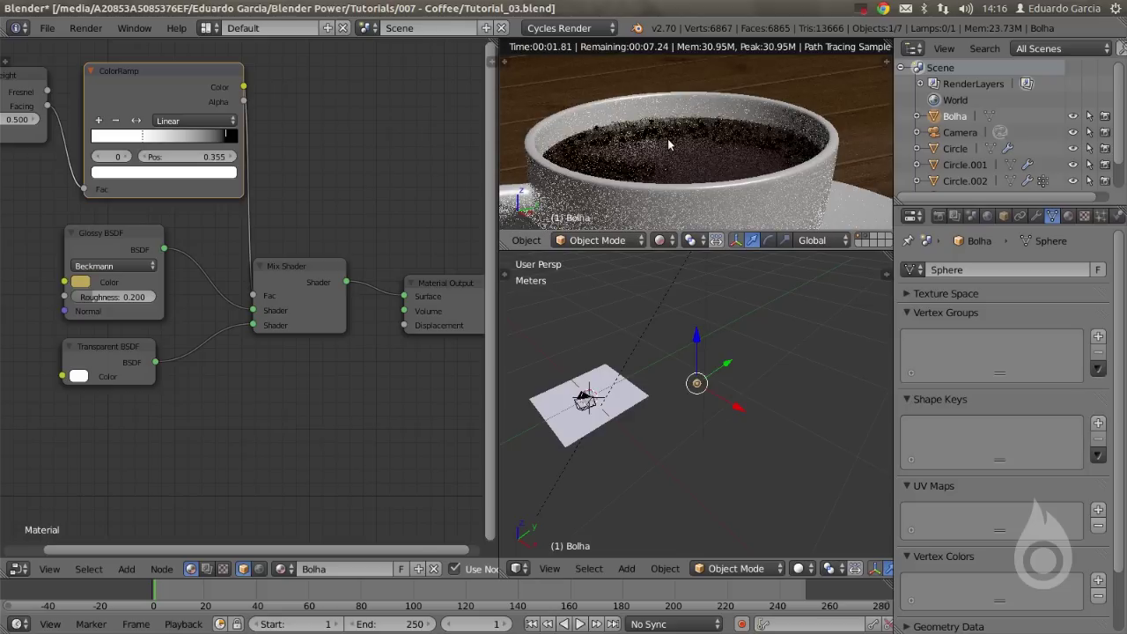
key(ctrl+b)
drag(544, 85, 828, 215)
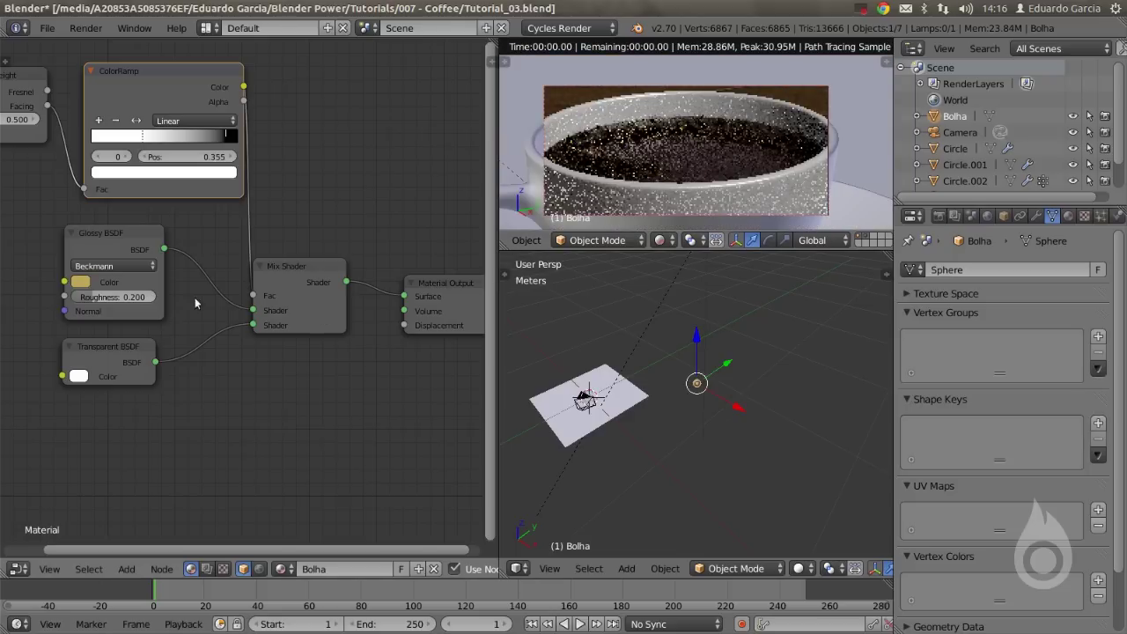
click(80, 282)
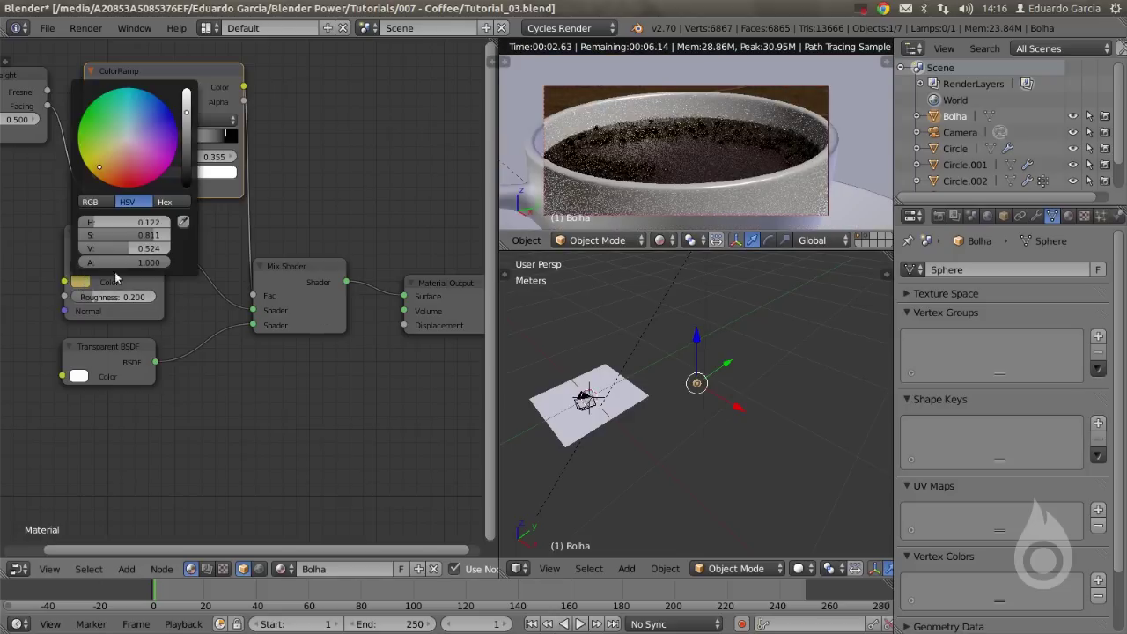
drag(159, 236, 139, 236)
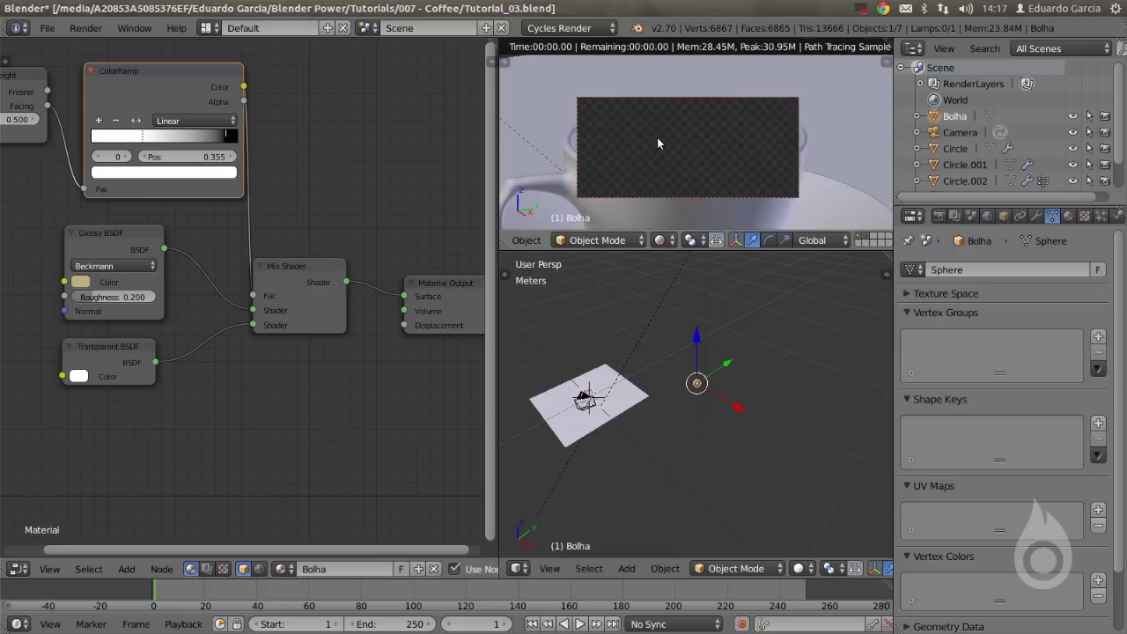
Return to the camera view and extend the render border over almost the whole camera frame.
scroll(660, 145, down, 5)
key(KP_0)
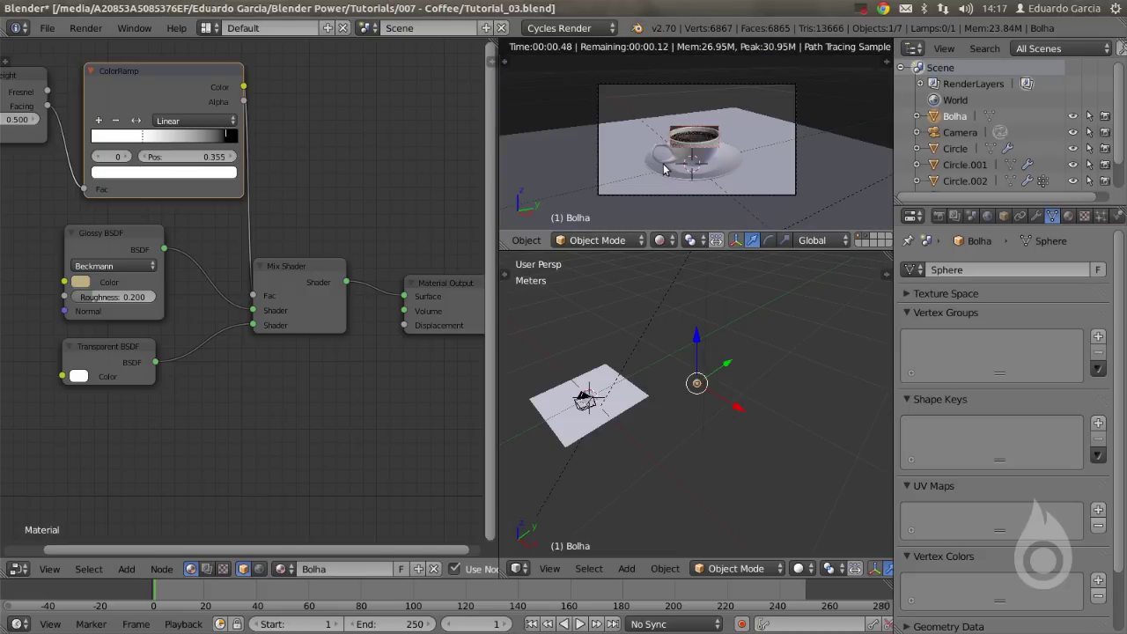
key(ctrl+b)
drag(573, 71, 821, 212)
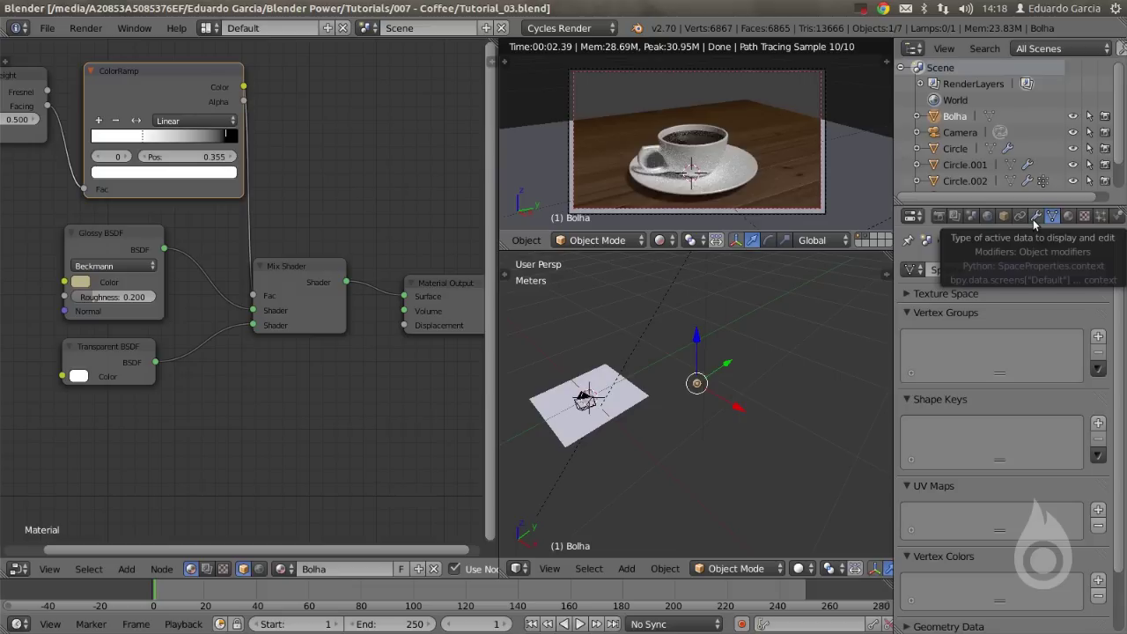
Enable nodes for the World background and use an Environment Texture for its colour.
click(986, 217)
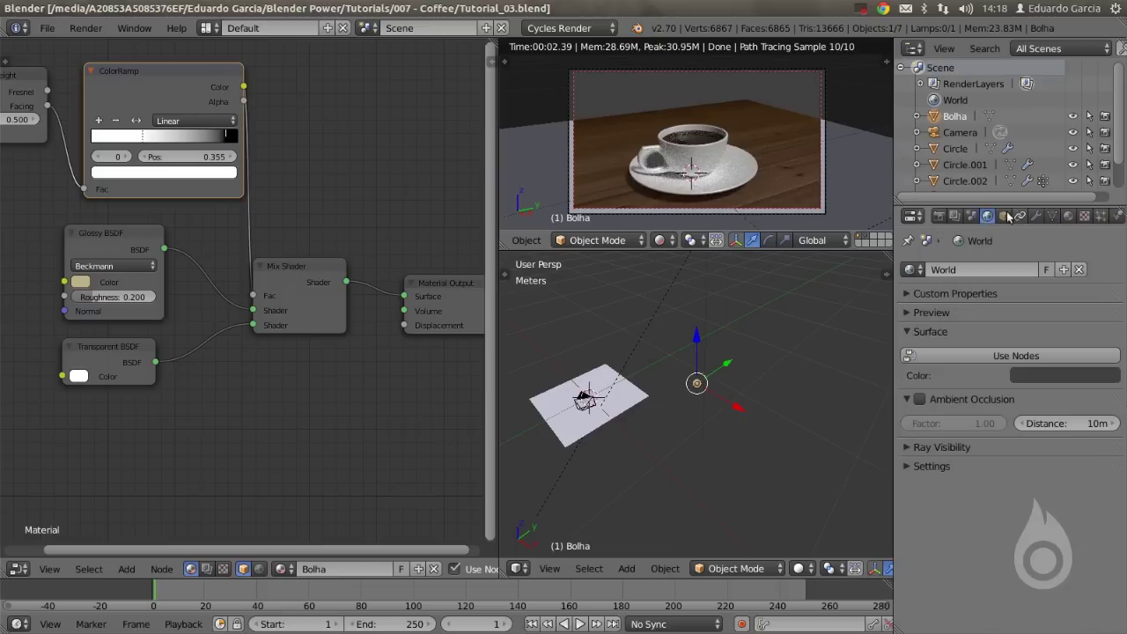
click(1017, 356)
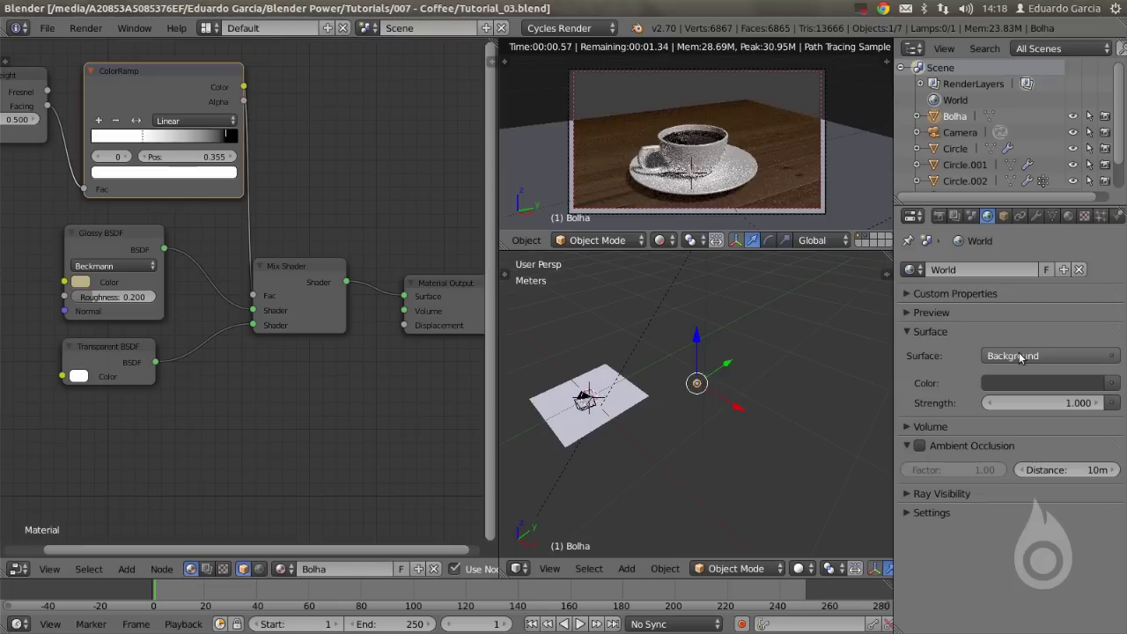
click(1112, 384)
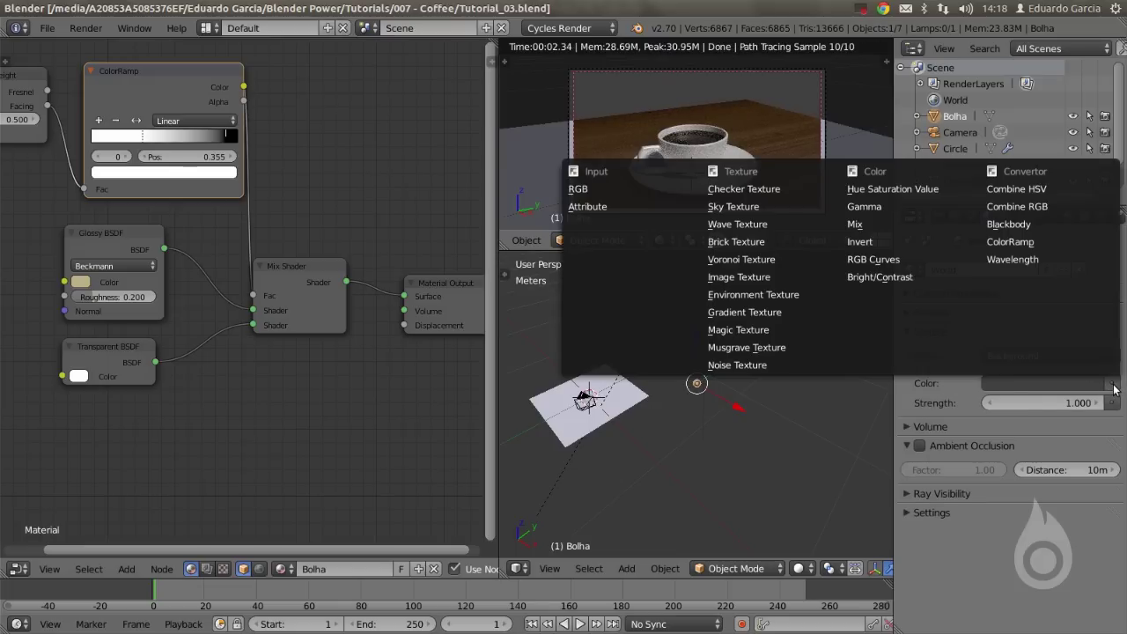
click(750, 295)
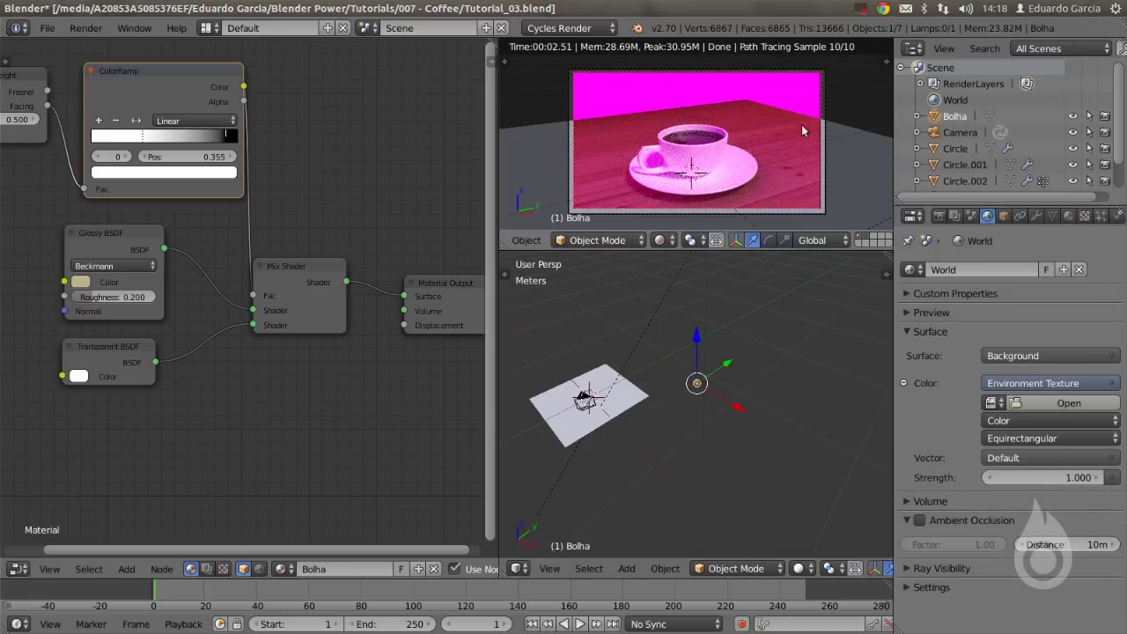
Load HDR_040_Field.hdr from the project's Textures folder as the World environment image.
click(1067, 403)
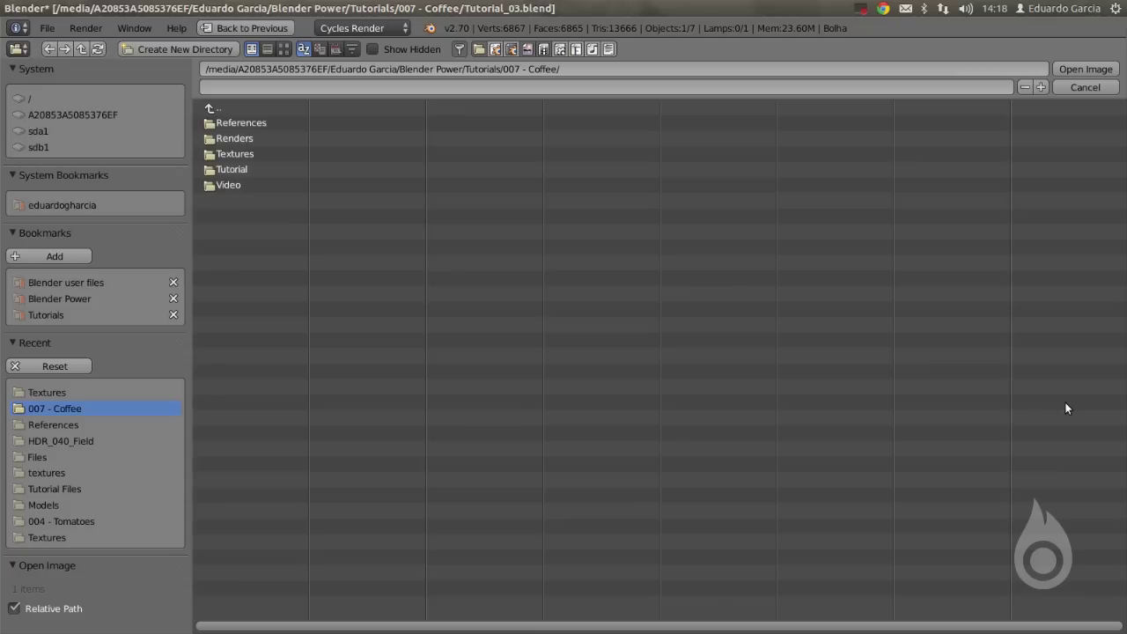
click(234, 154)
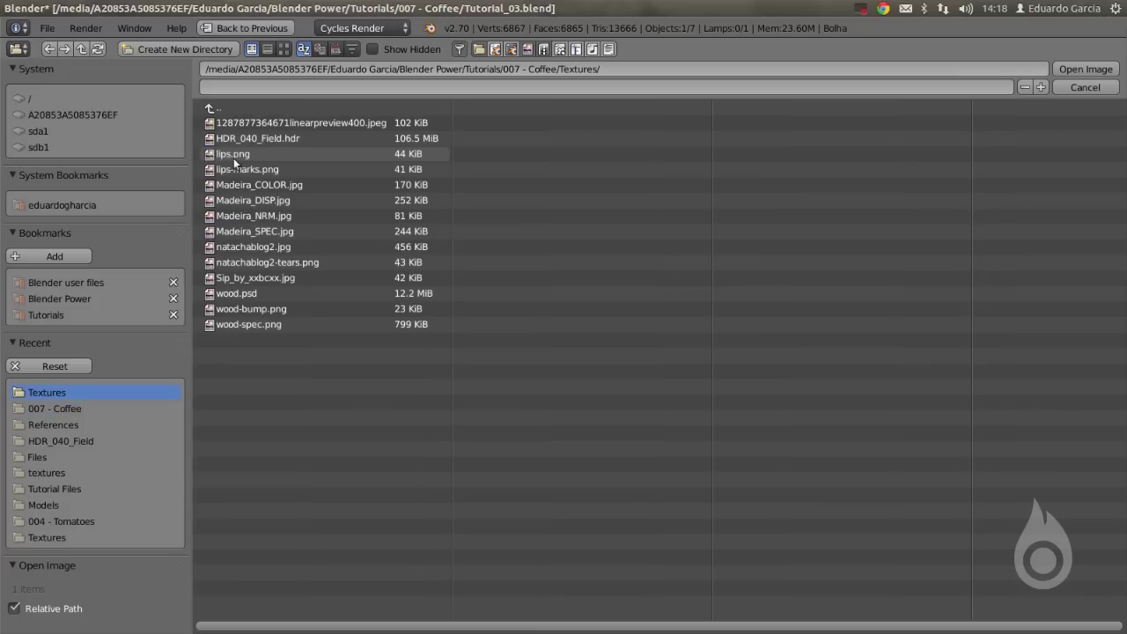
click(381, 138)
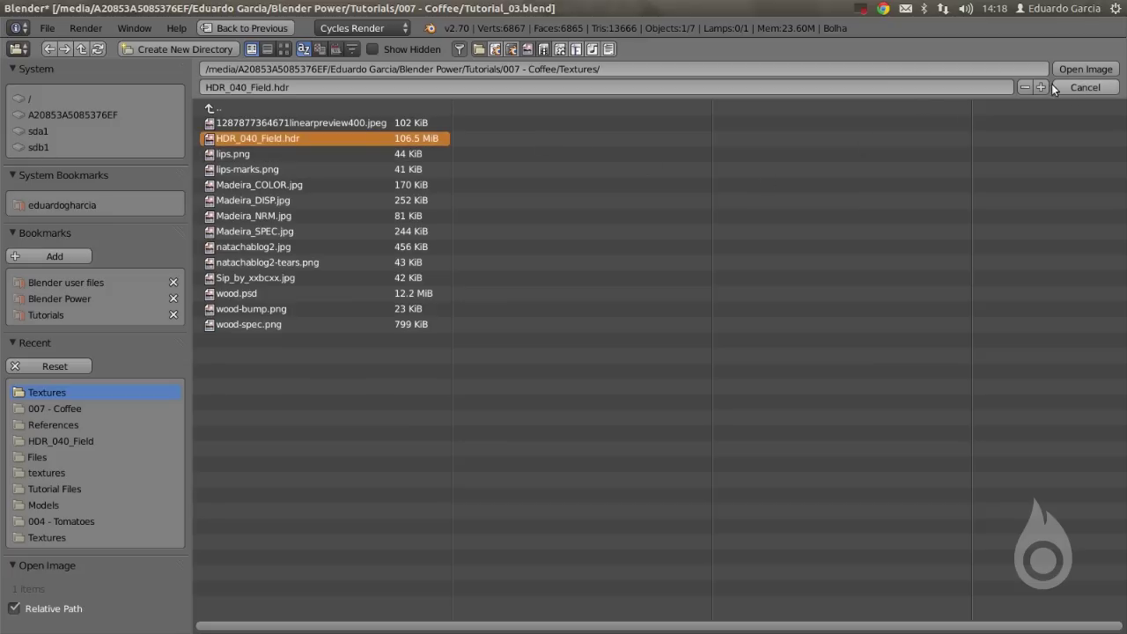
click(1073, 72)
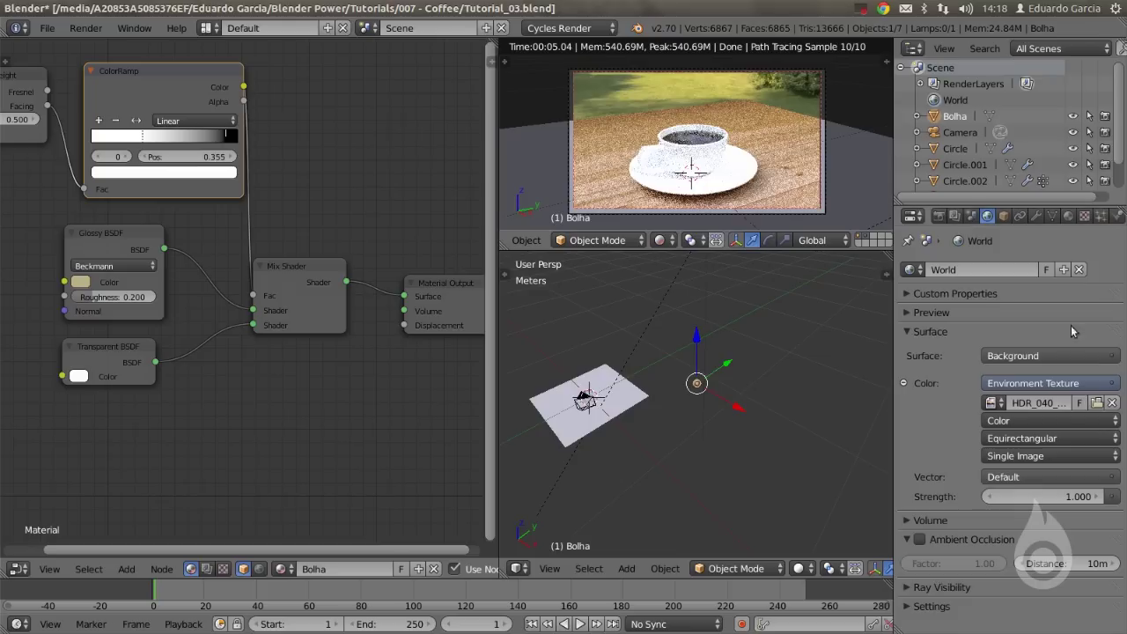
Turn on Multiple Importance Sample in the World settings.
click(913, 607)
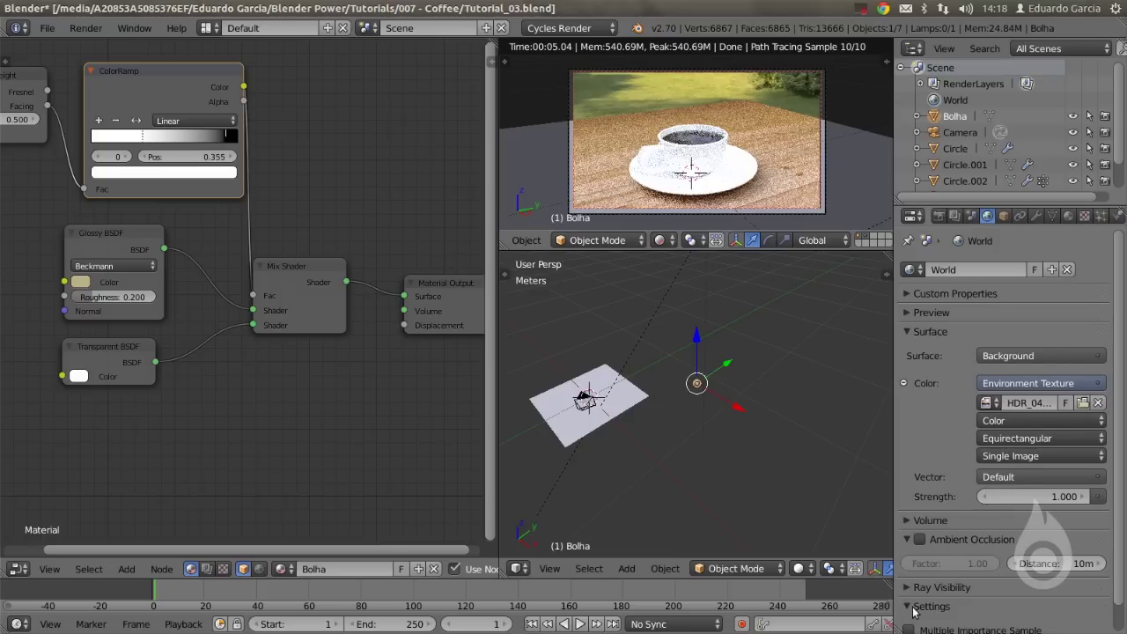
scroll(941, 619, down, 2)
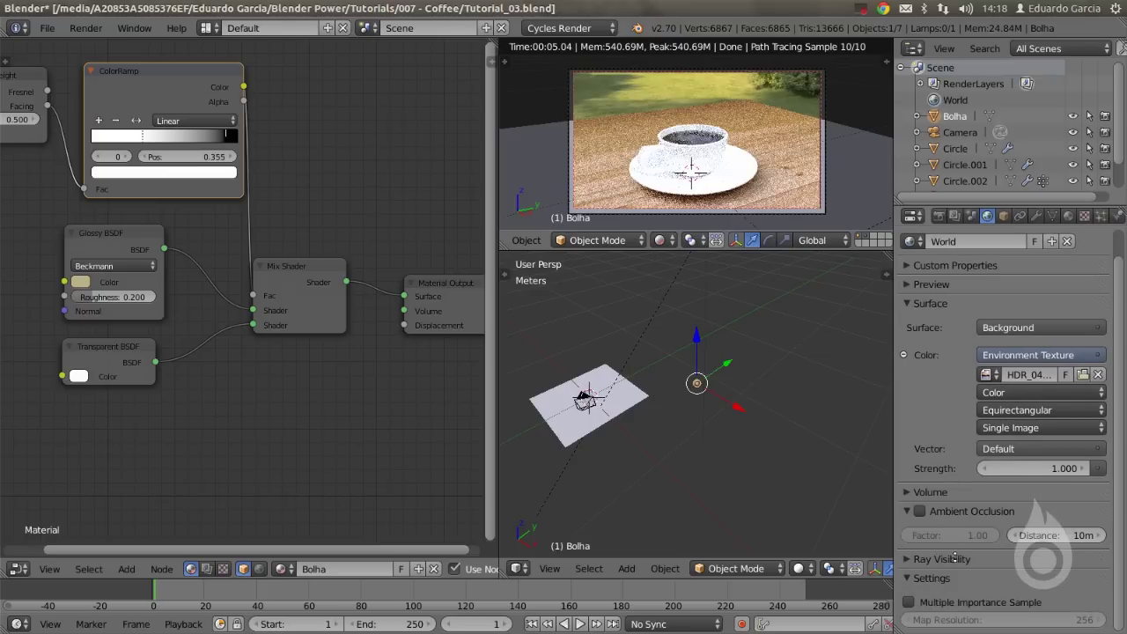
click(910, 602)
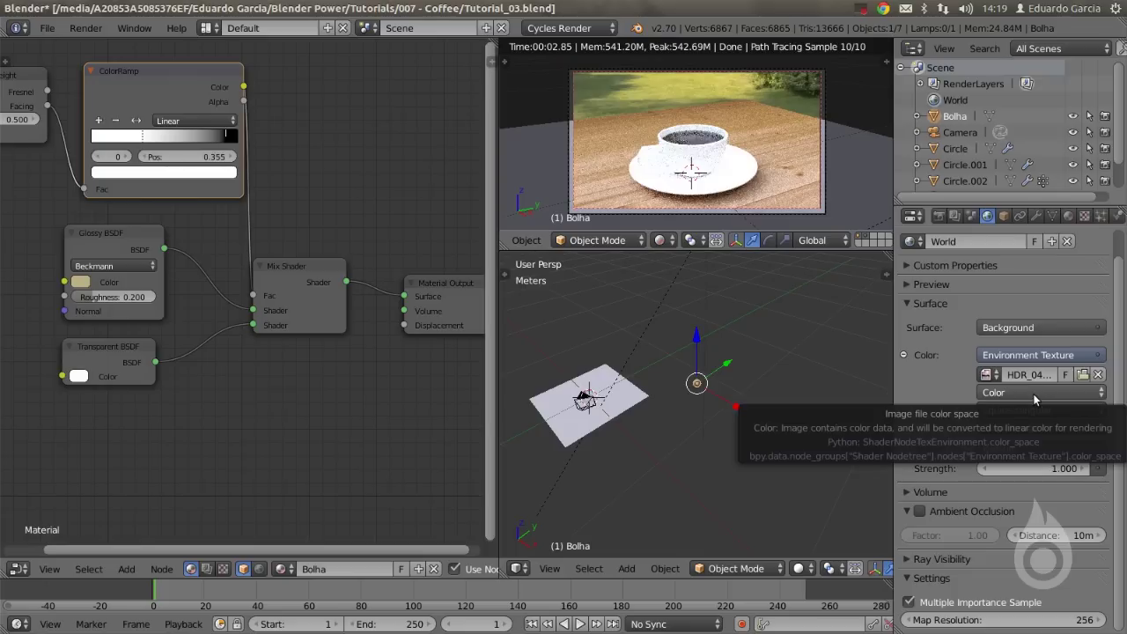
Enlarge the camera view and restrict the rendered preview to the cup and saucer.
scroll(702, 125, up, 1)
mouse_move(706, 125)
shift+middle_down()
mouse_move(709, 99)
mouse_move(699, 112)
shift+middle_up()
key(shift+b)
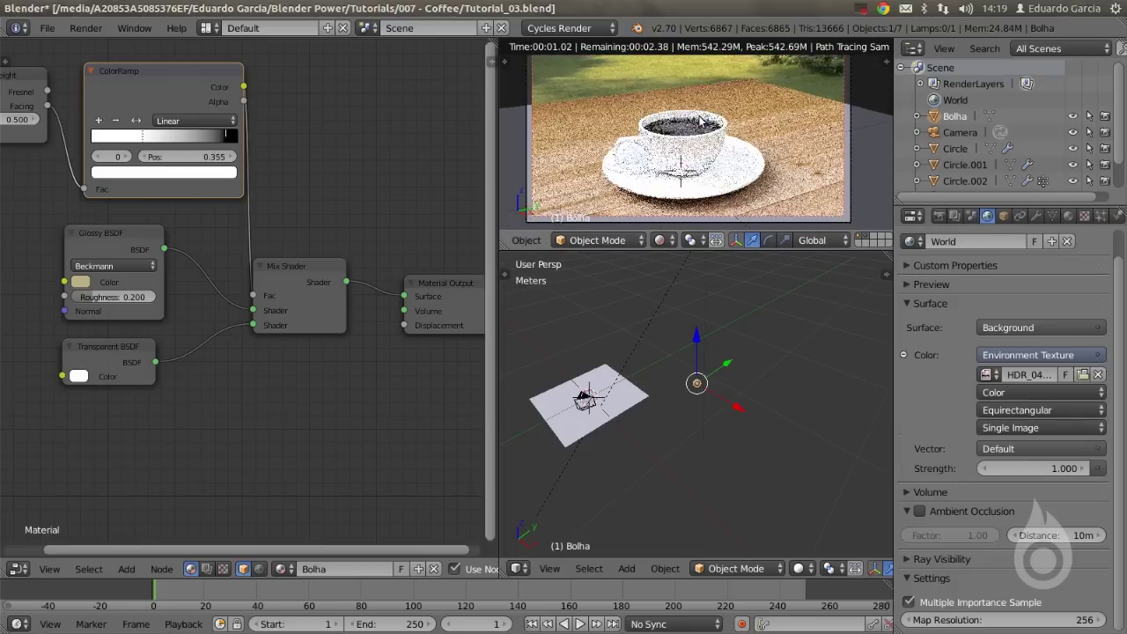
drag(602, 94, 776, 211)
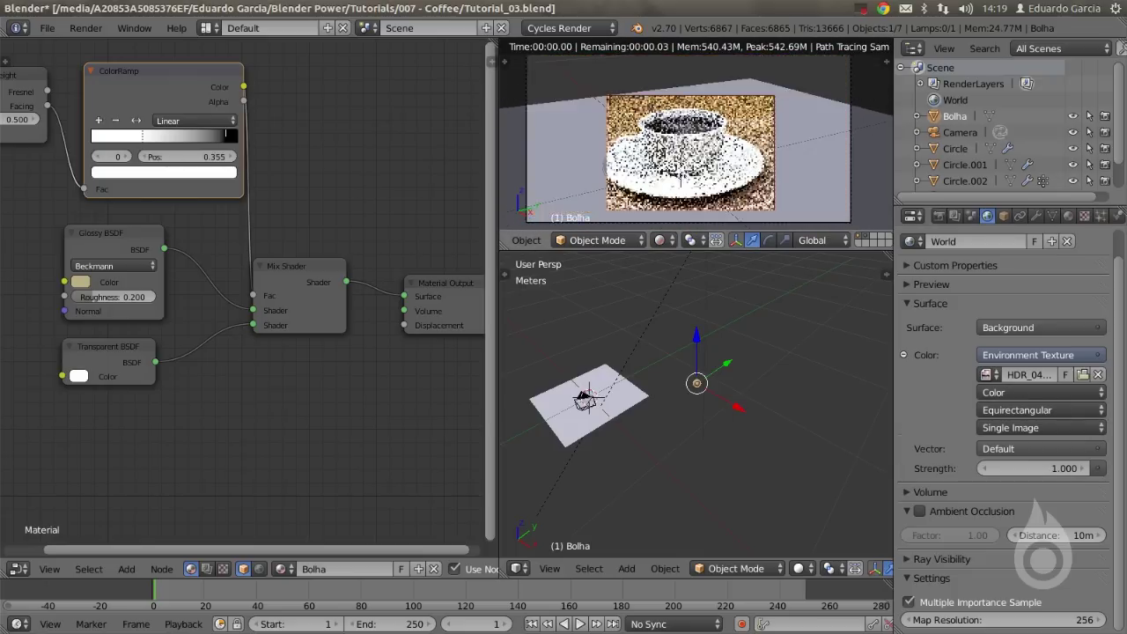
scroll(655, 128, up, 1)
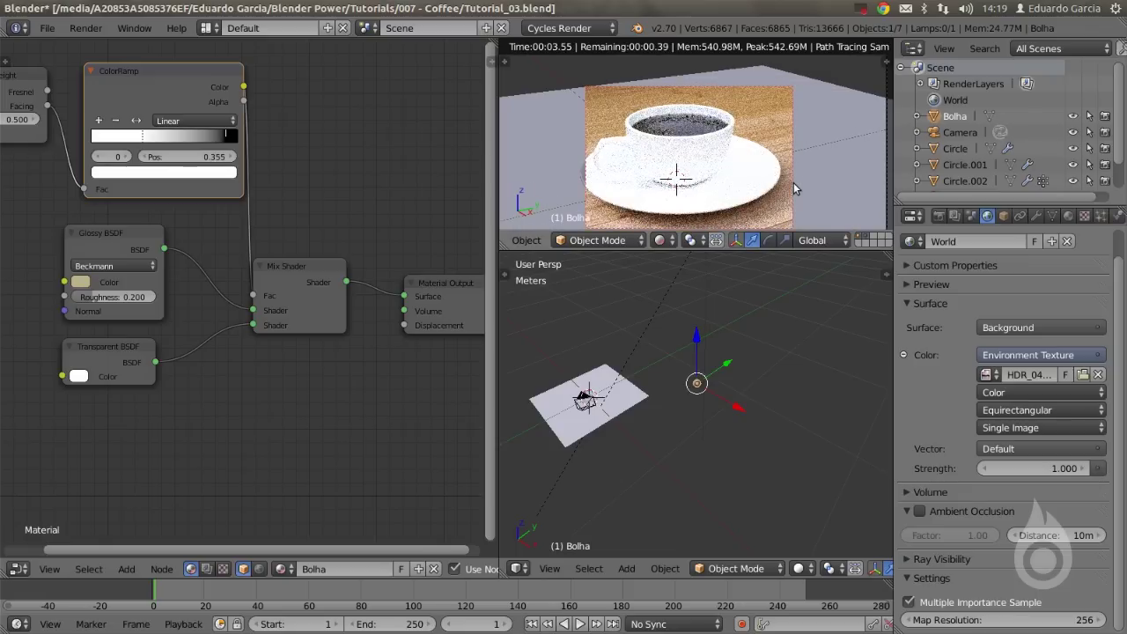
Set the World background strength to 0.4.
click(1055, 468)
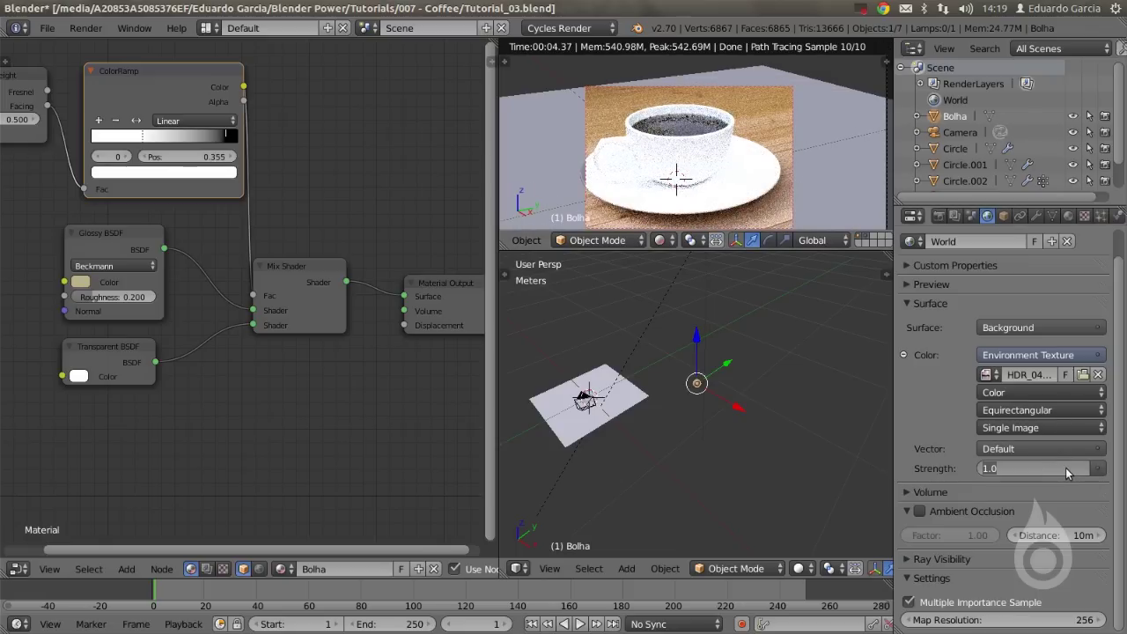
text(0.4)
key(Return)
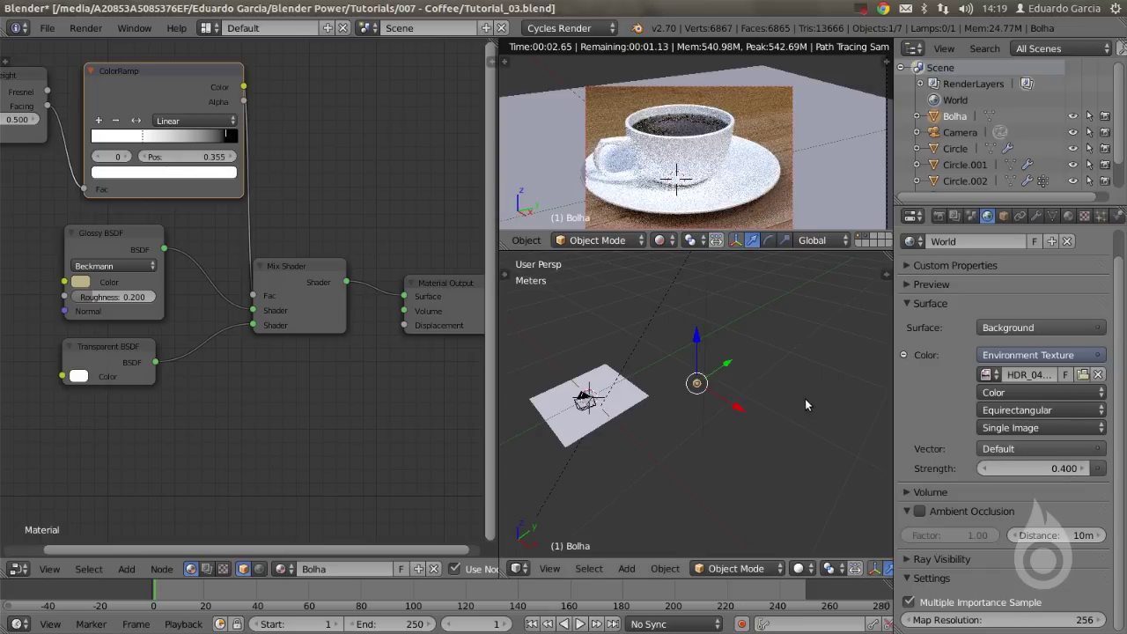
Select the sun lamp and reduce its emission strength to 1.
right_click(669, 289)
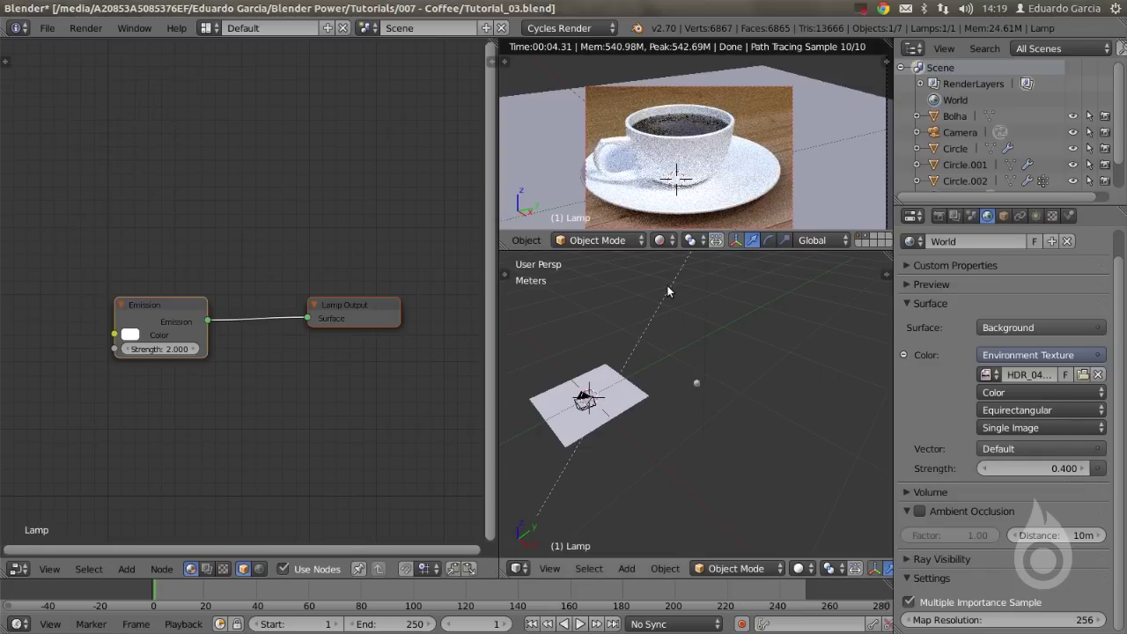
click(1035, 216)
click(1058, 490)
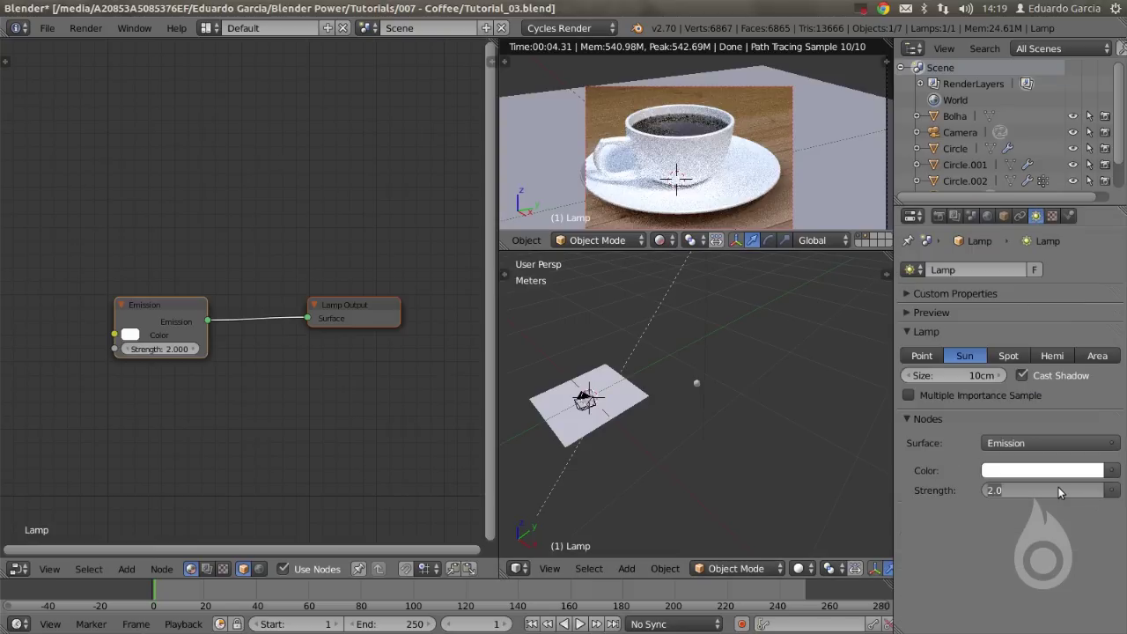
text(1.5)
key(Return)
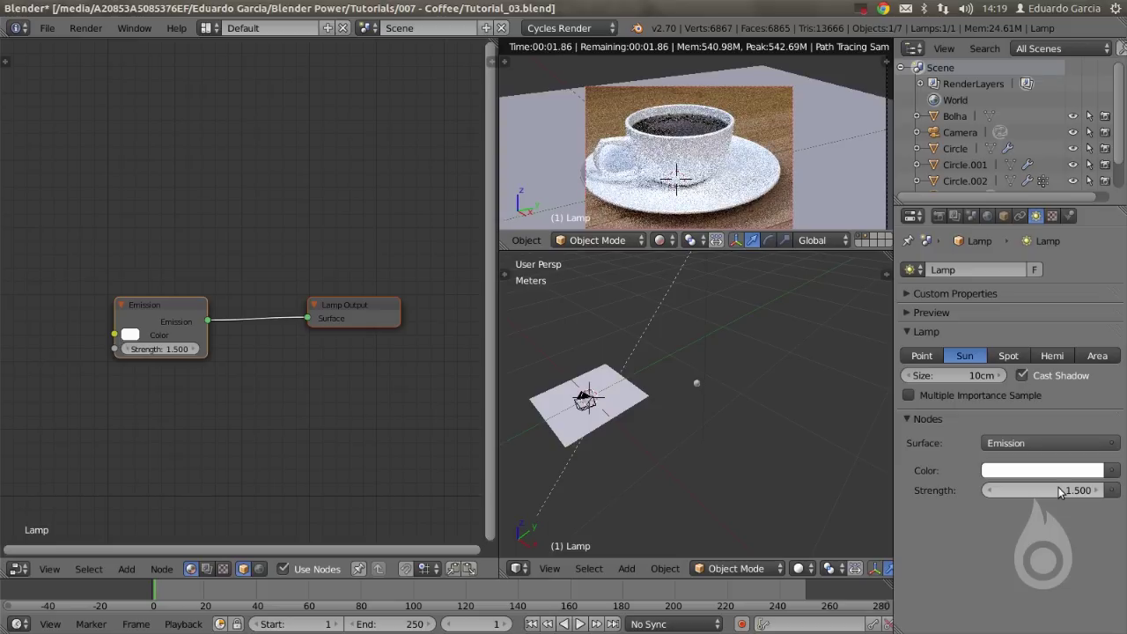
click(1059, 490)
text(1)
key(Return)
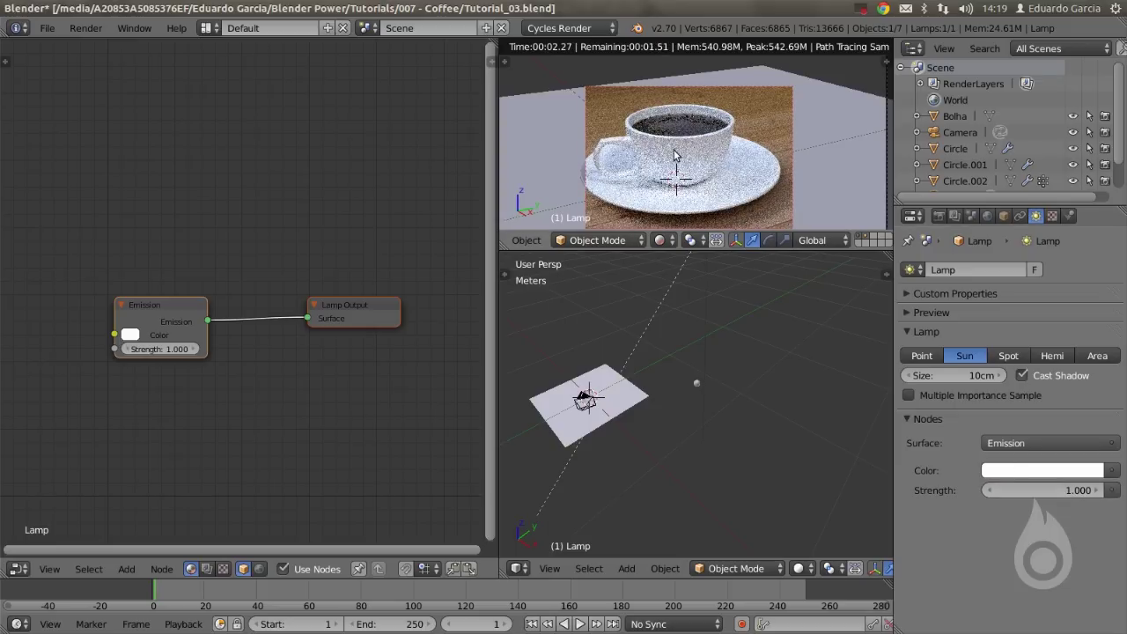
Expand the render border to the camera frame to check the lighting, and return the camera view to solid shading.
key(KP_0)
key(ctrl+b)
drag(563, 62, 817, 202)
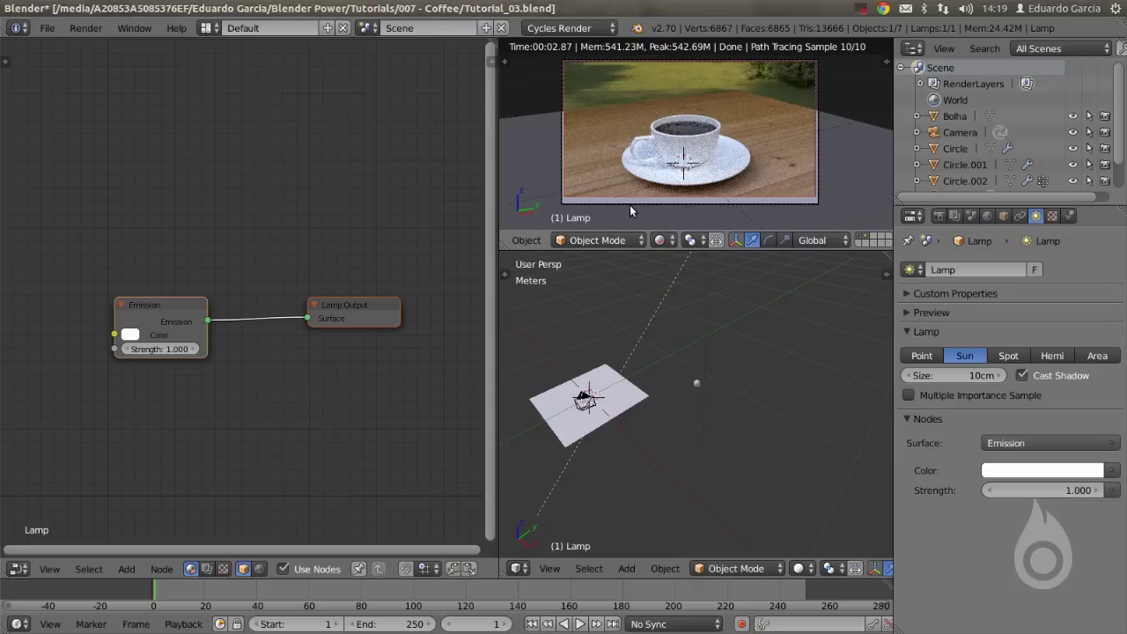
key(shift+z)
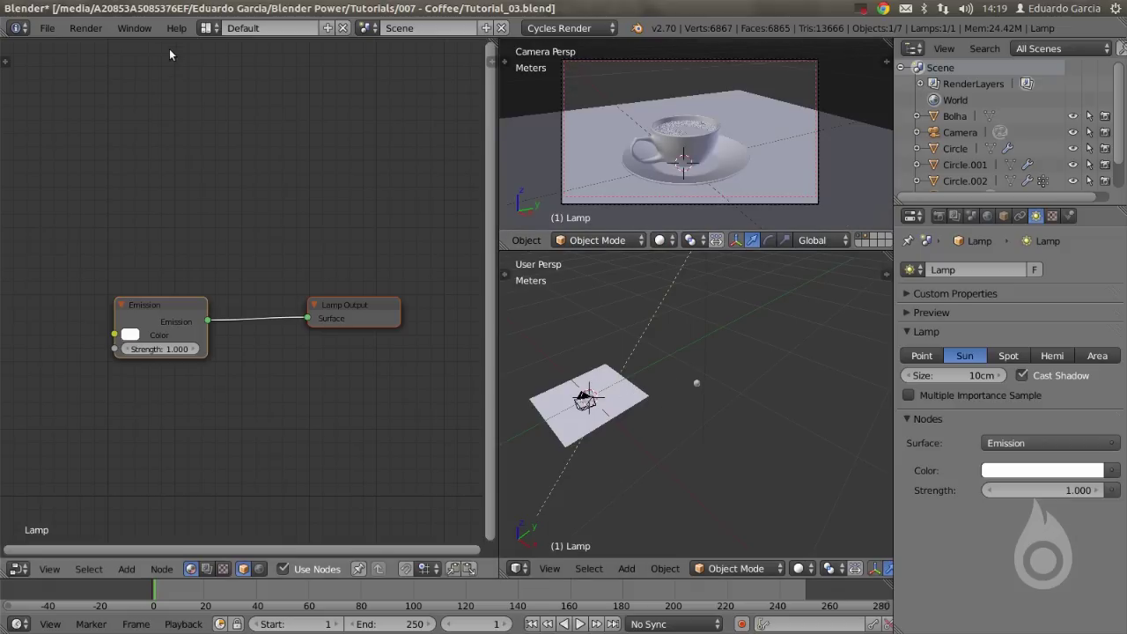
Search the add-ons for "sap", enable Add Curve: Sapling, and close the user preferences.
click(46, 28)
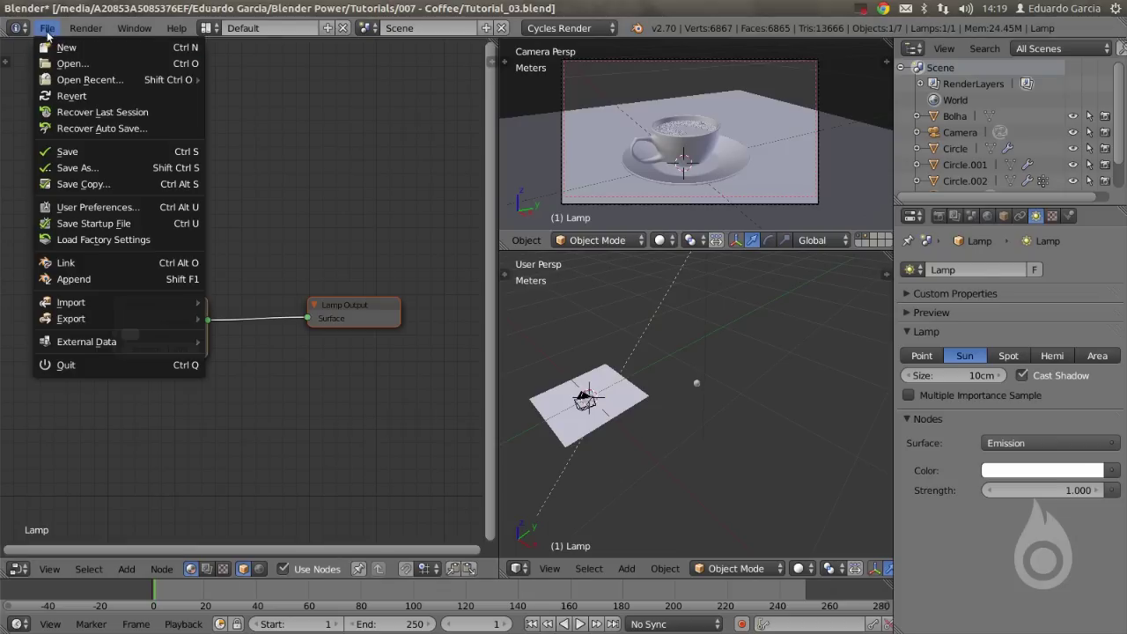
click(76, 208)
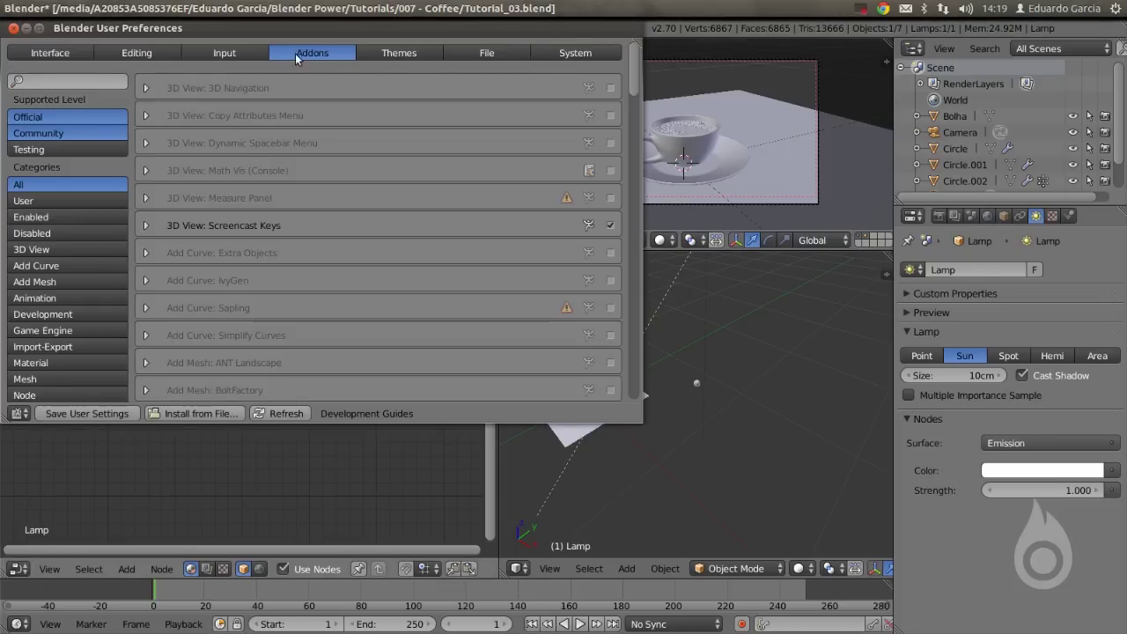
click(65, 79)
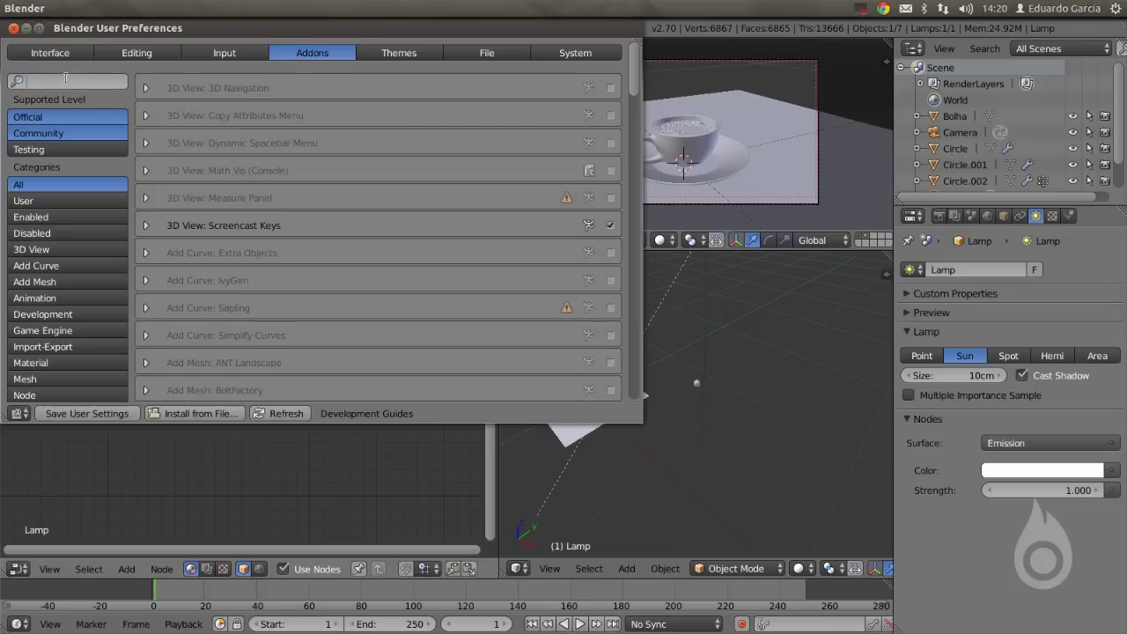
text(sap)
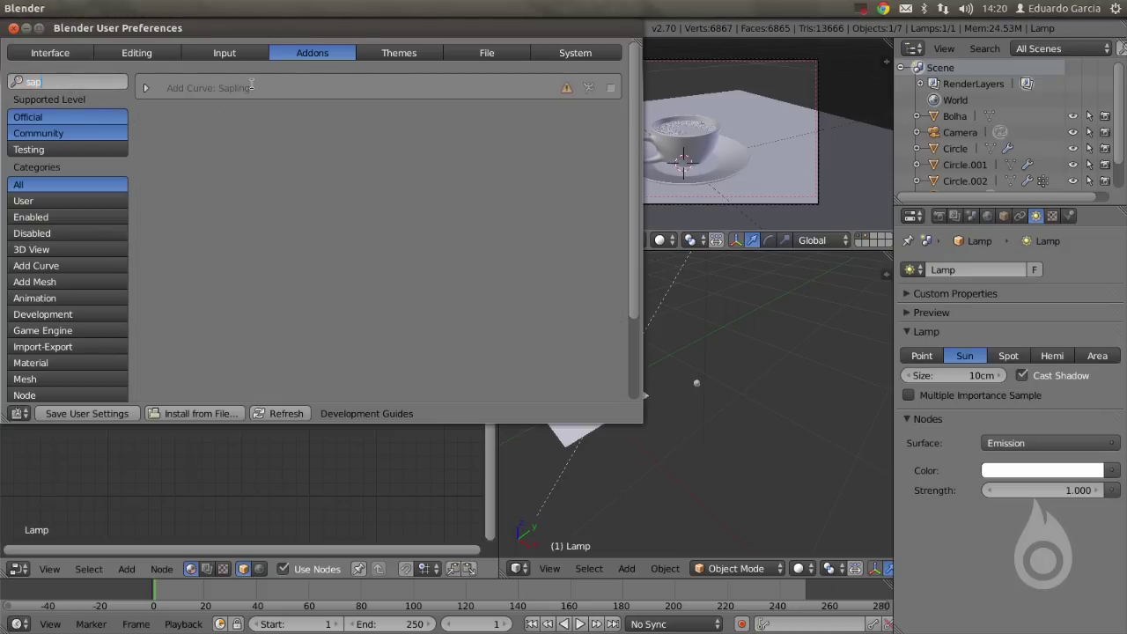
click(146, 87)
click(147, 87)
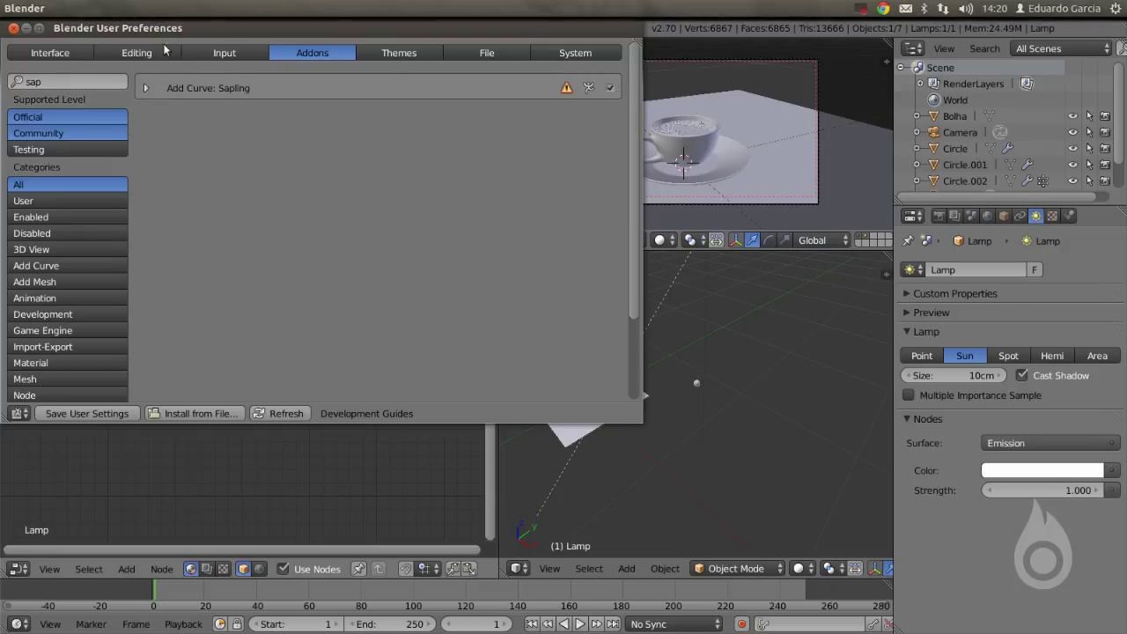
click(14, 28)
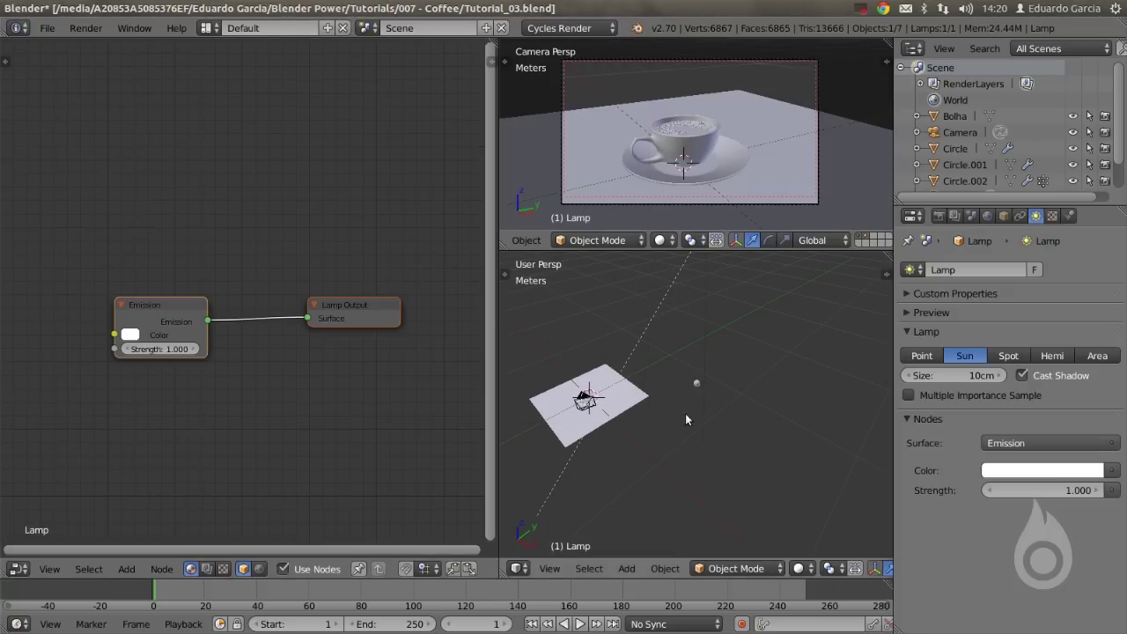
Enlarge the user perspective 3D view and add a Sapling tree curve to the scene.
drag(490, 388, 381, 361)
drag(451, 231, 469, 65)
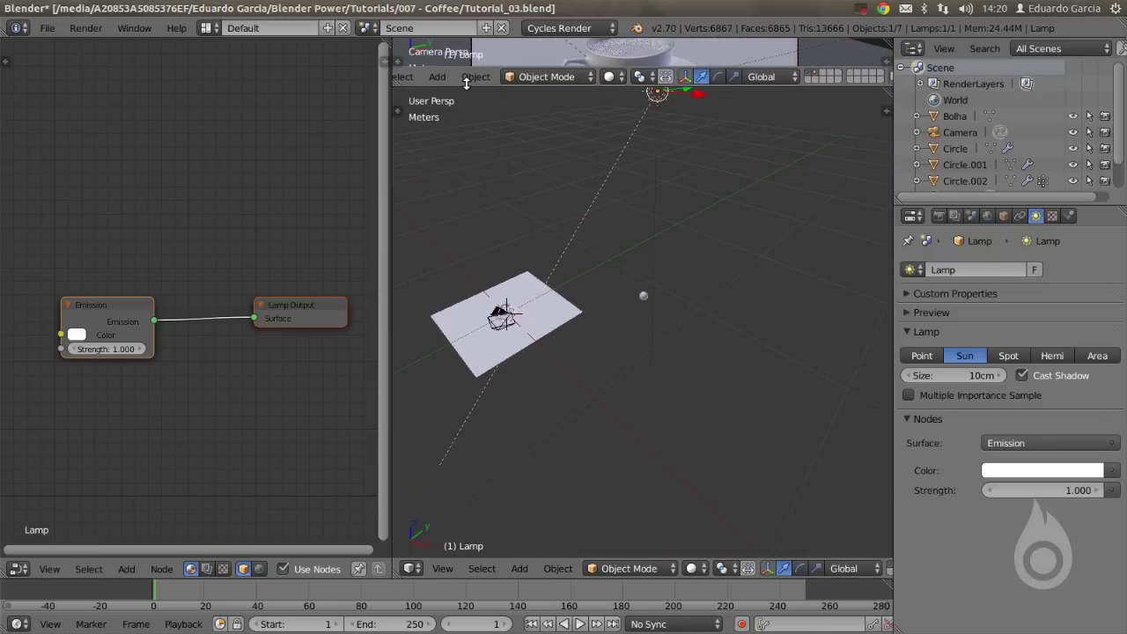
key(shift+a)
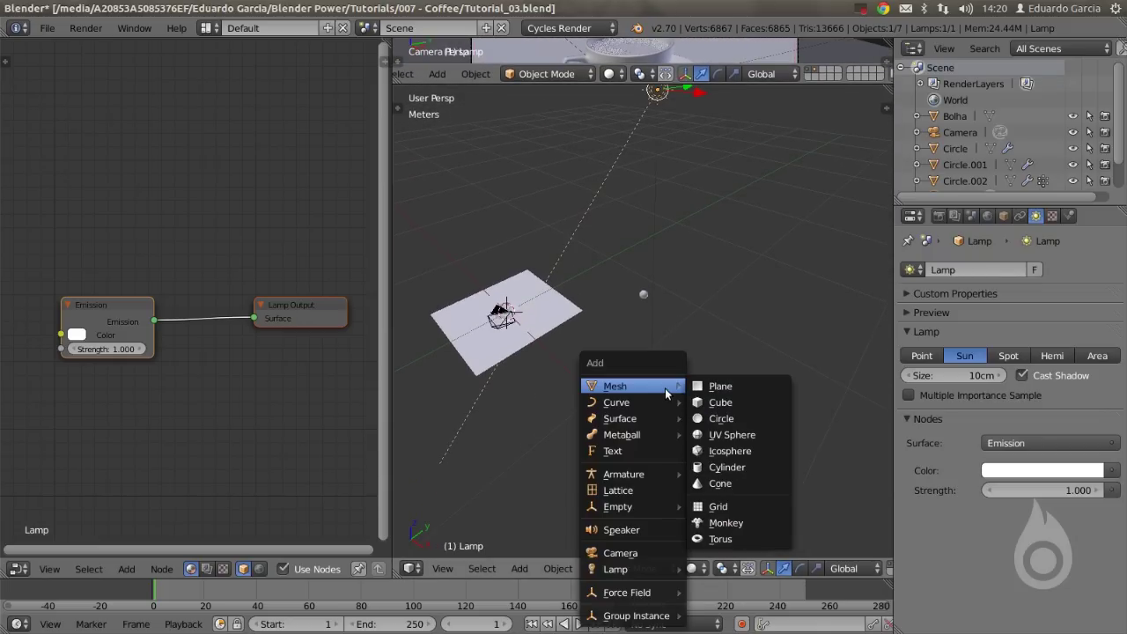
mouse_move(609, 405)
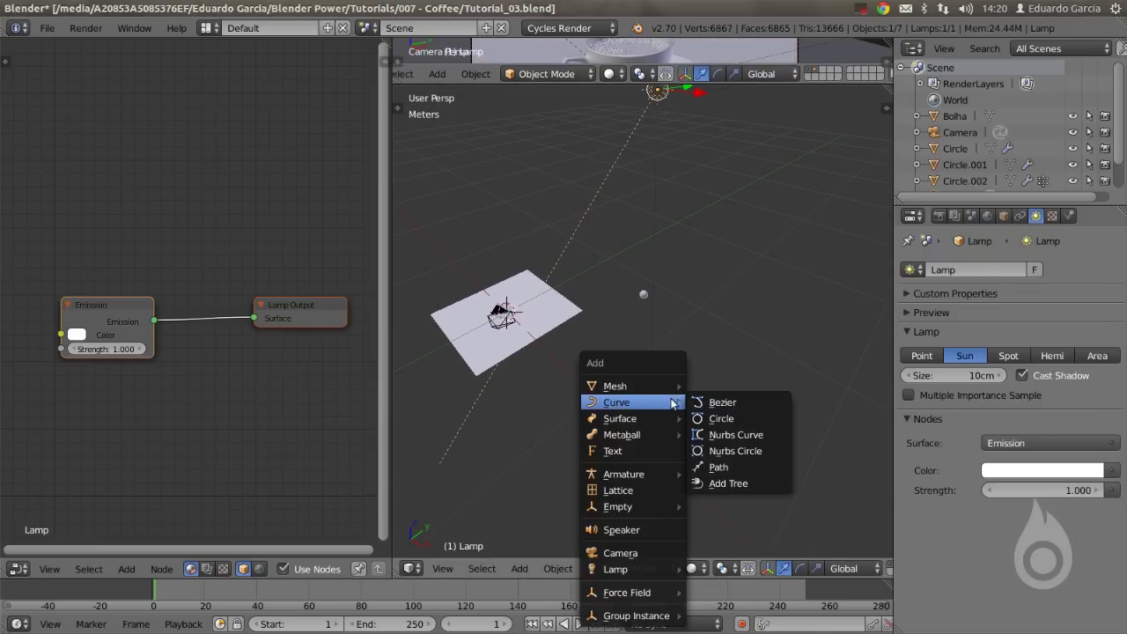
click(719, 483)
scroll(581, 370, down, 5)
scroll(607, 269, down, 3)
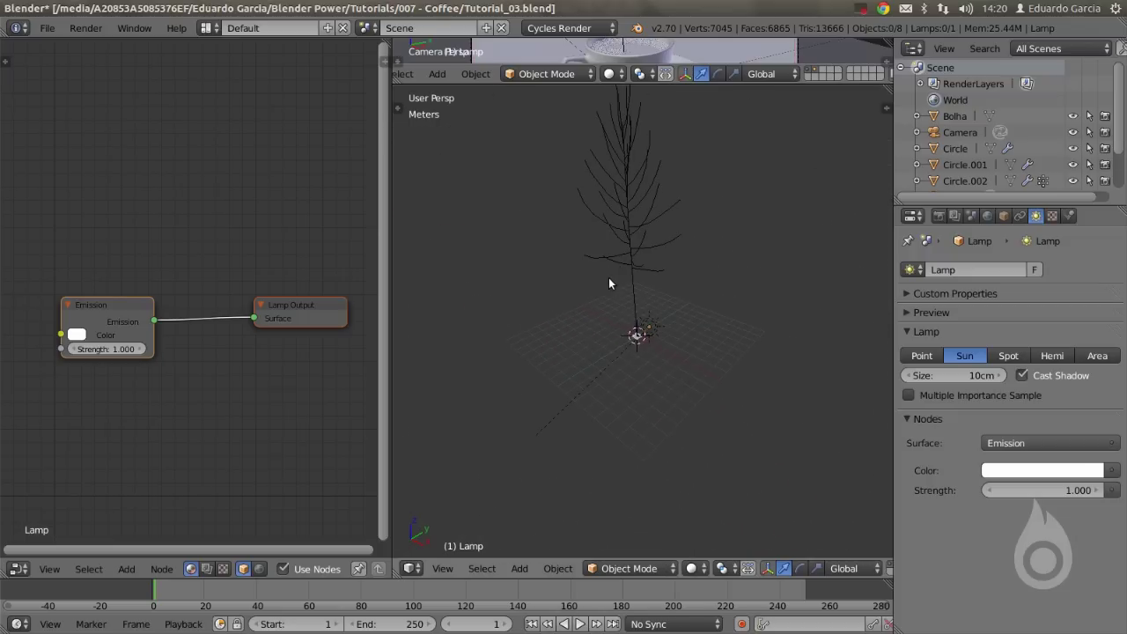
Load the ca_black_oak preset for the Sapling tree and turn on Bevel in its geometry settings.
key(t)
drag(523, 385, 507, 176)
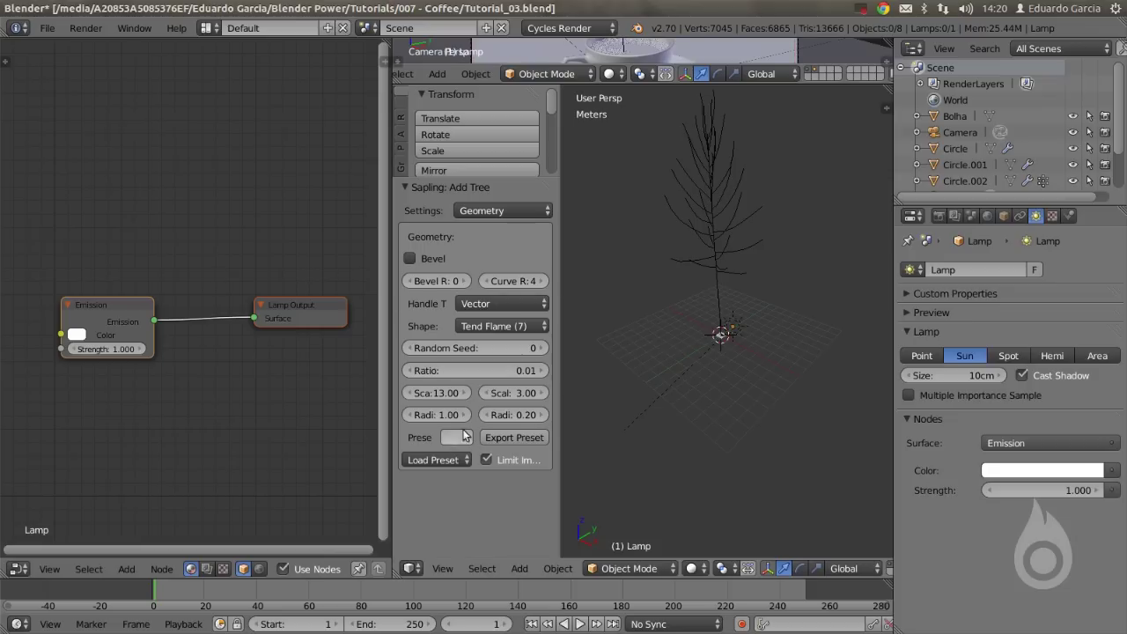
click(428, 459)
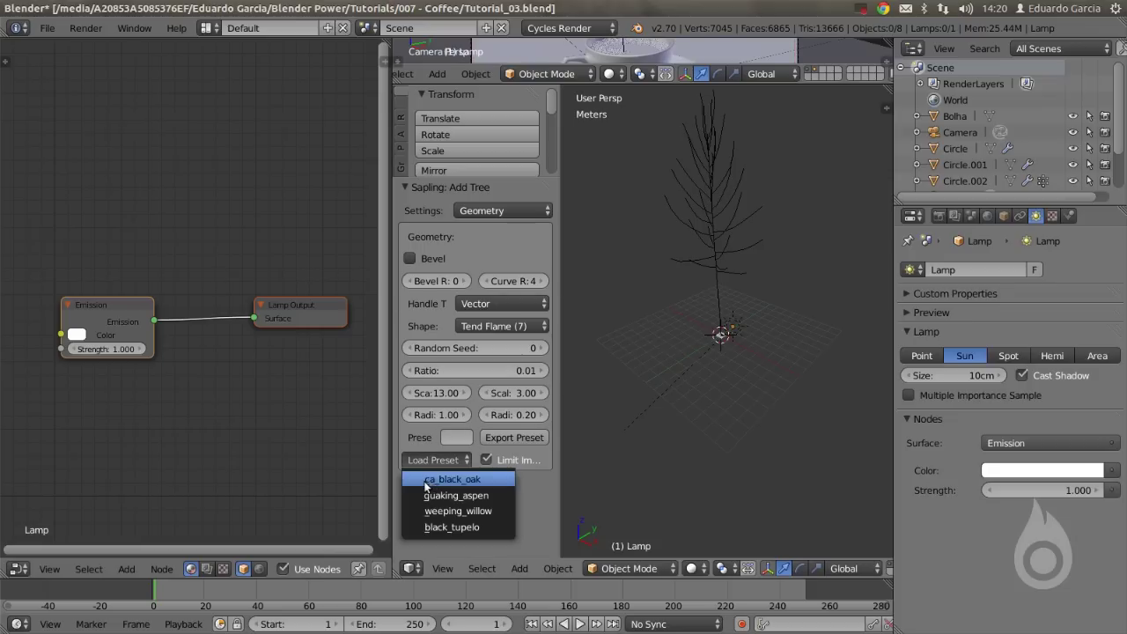
click(454, 481)
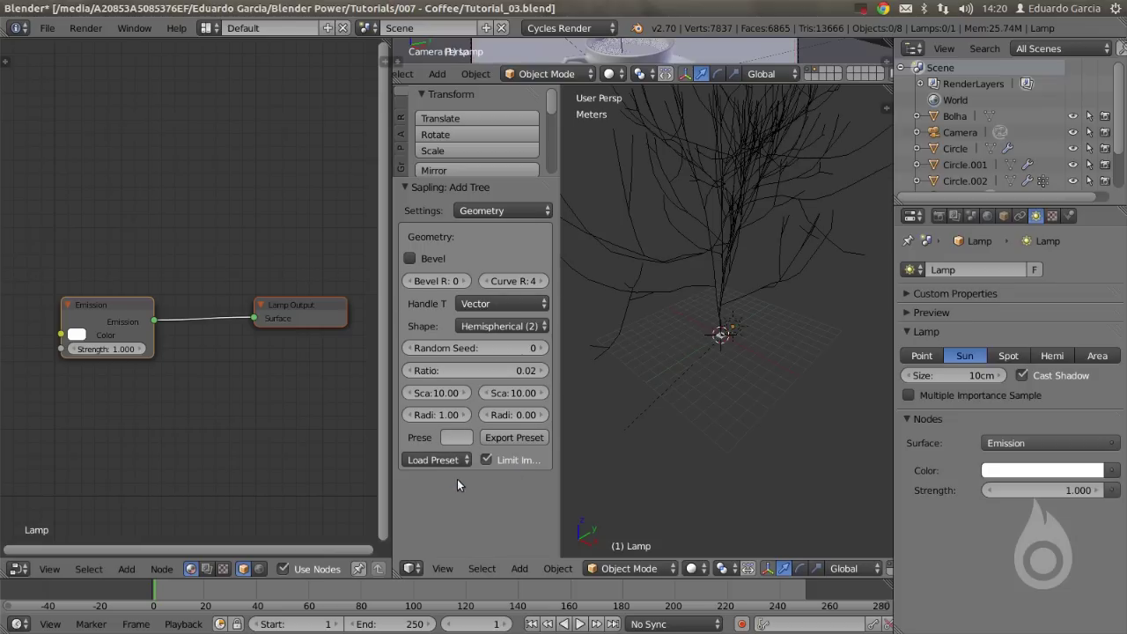
scroll(695, 239, up, 5)
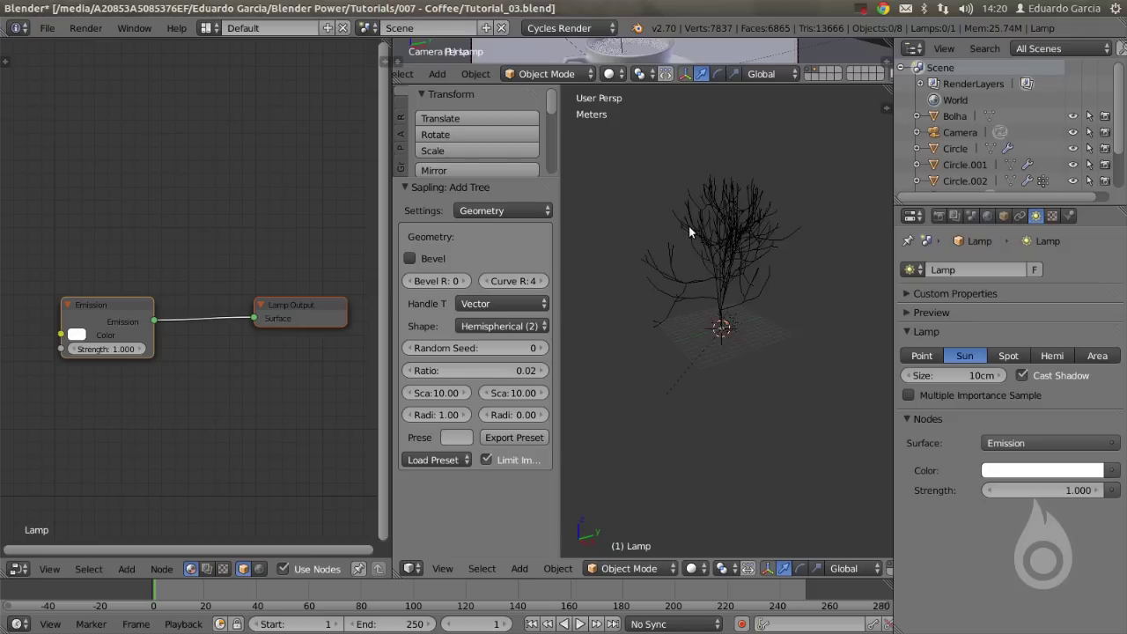
click(409, 258)
middle_drag(677, 274, 758, 238)
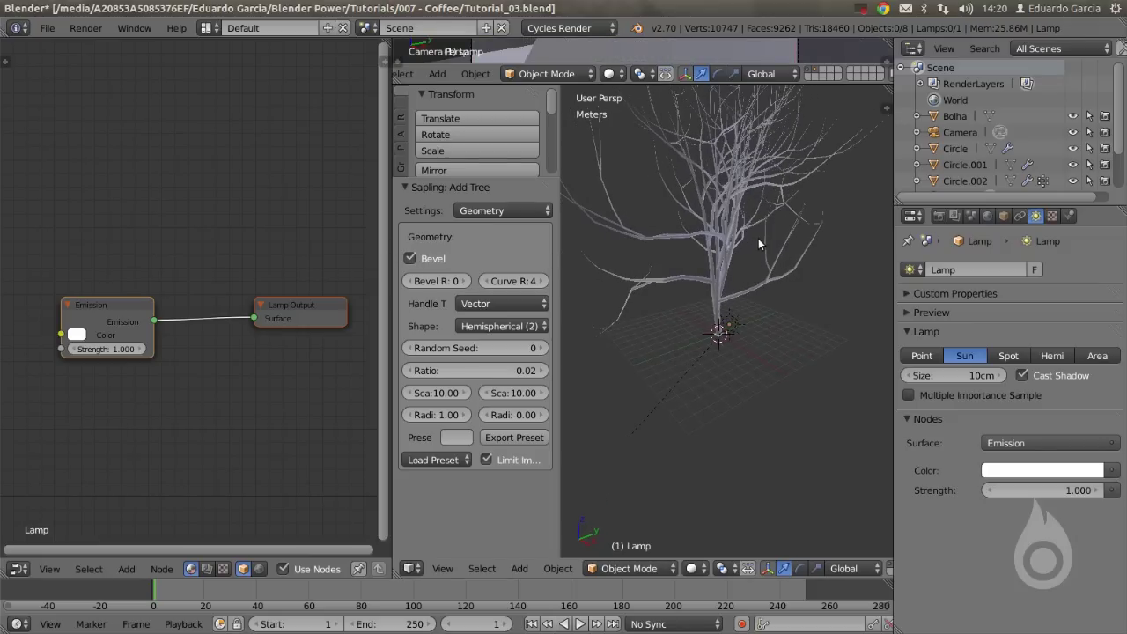
Show the tree's leaves, set the leaf scale to 0.40, and hide the tree's settings.
click(466, 210)
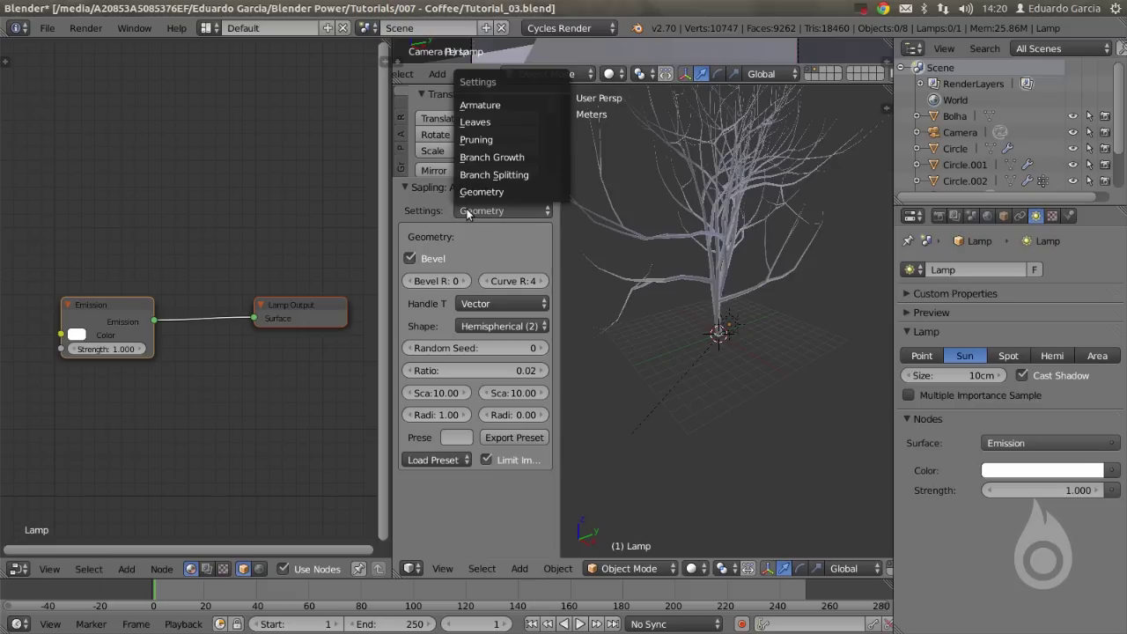
click(477, 124)
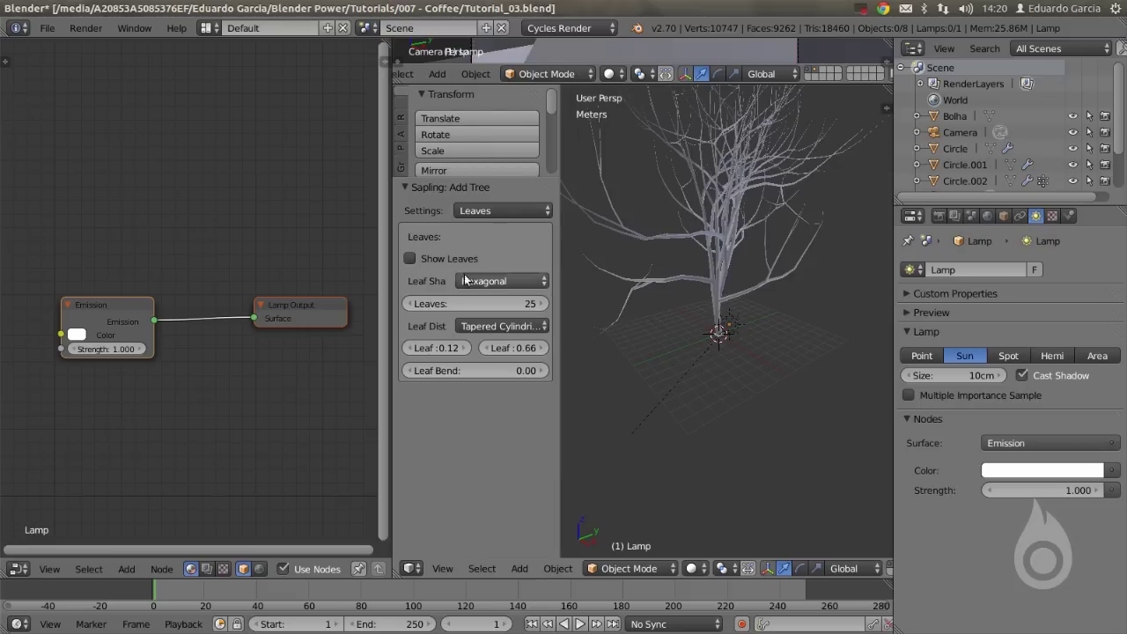
click(410, 259)
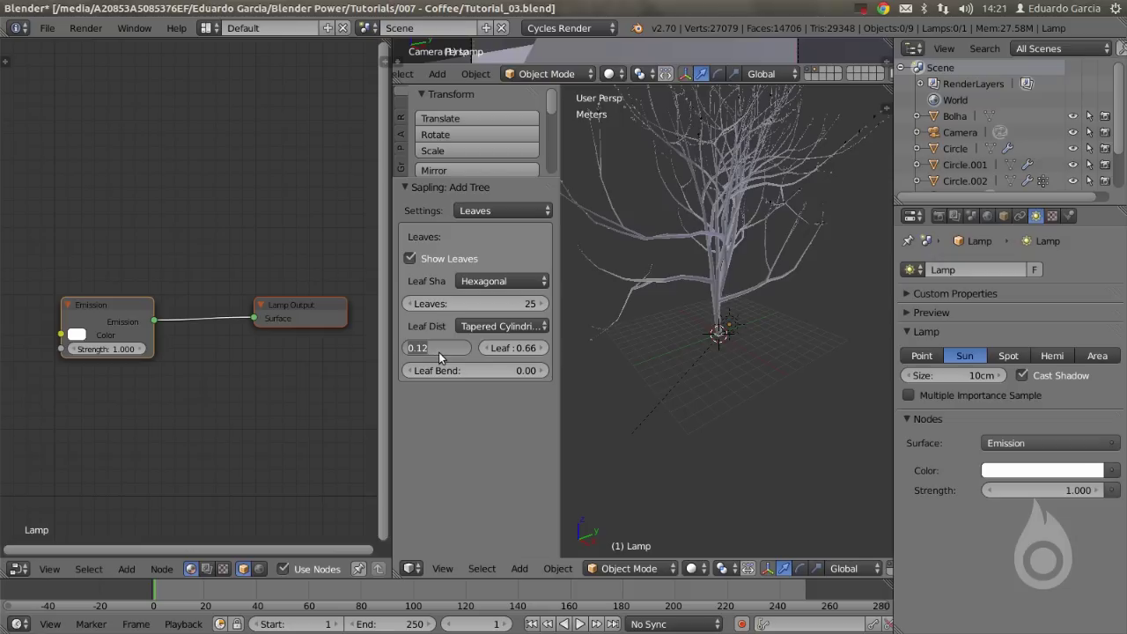
key(Return)
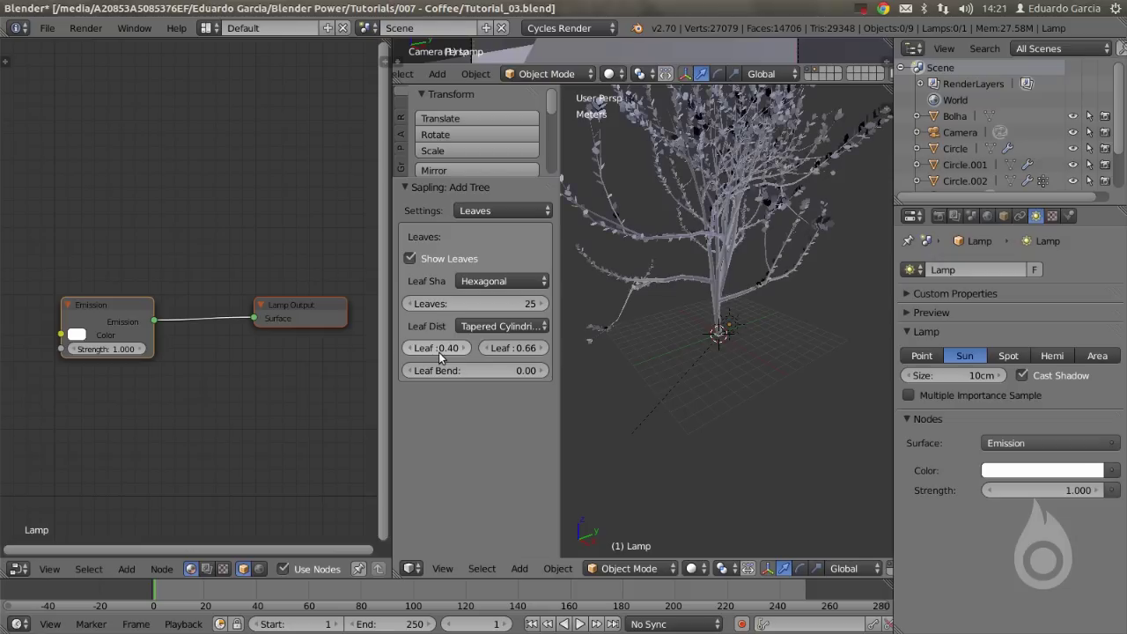
scroll(731, 172, down, 3)
shift+middle_drag(742, 156, 690, 252)
scroll(690, 252, up, 2)
scroll(690, 252, up, 4)
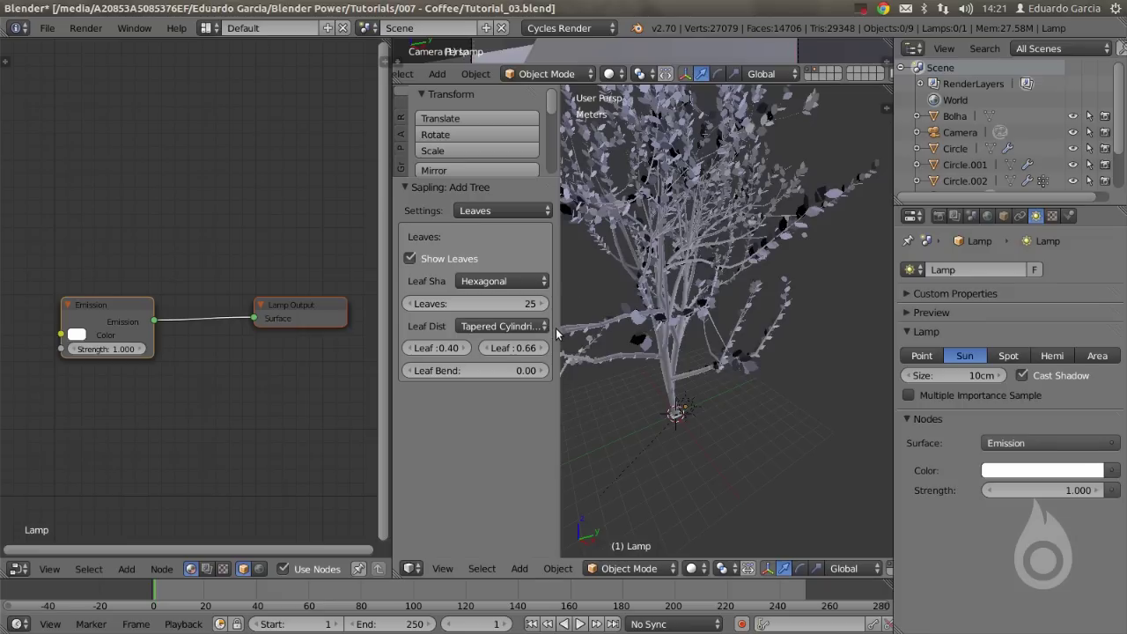
key(t)
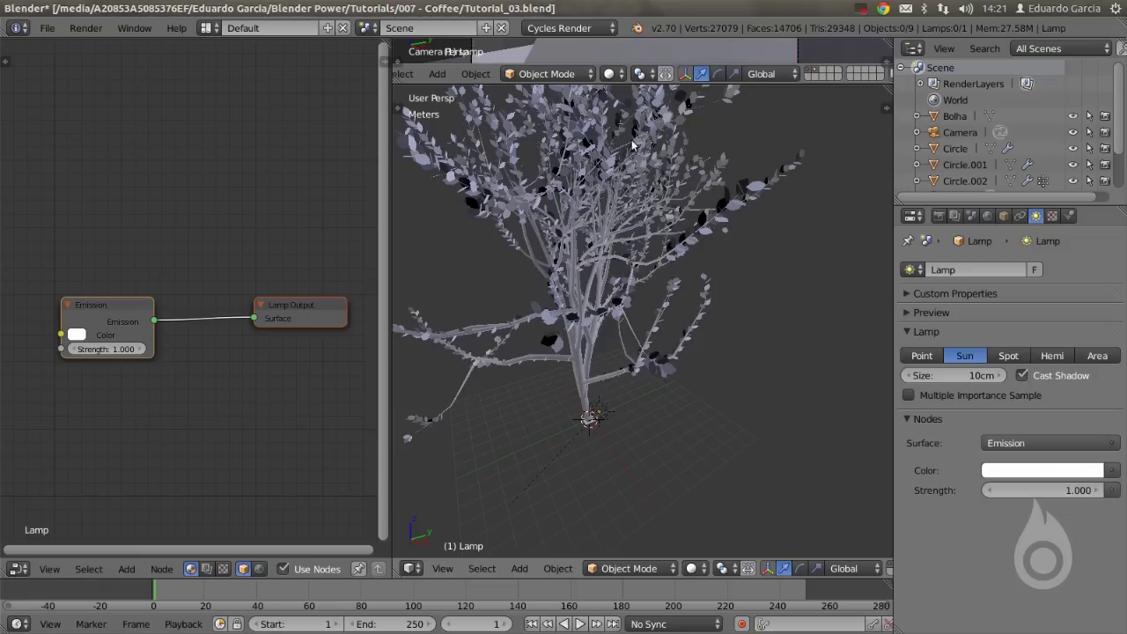
Select the tree's trunk and branches and scale the whole tree down uniformly.
right_click(586, 400)
key(s)
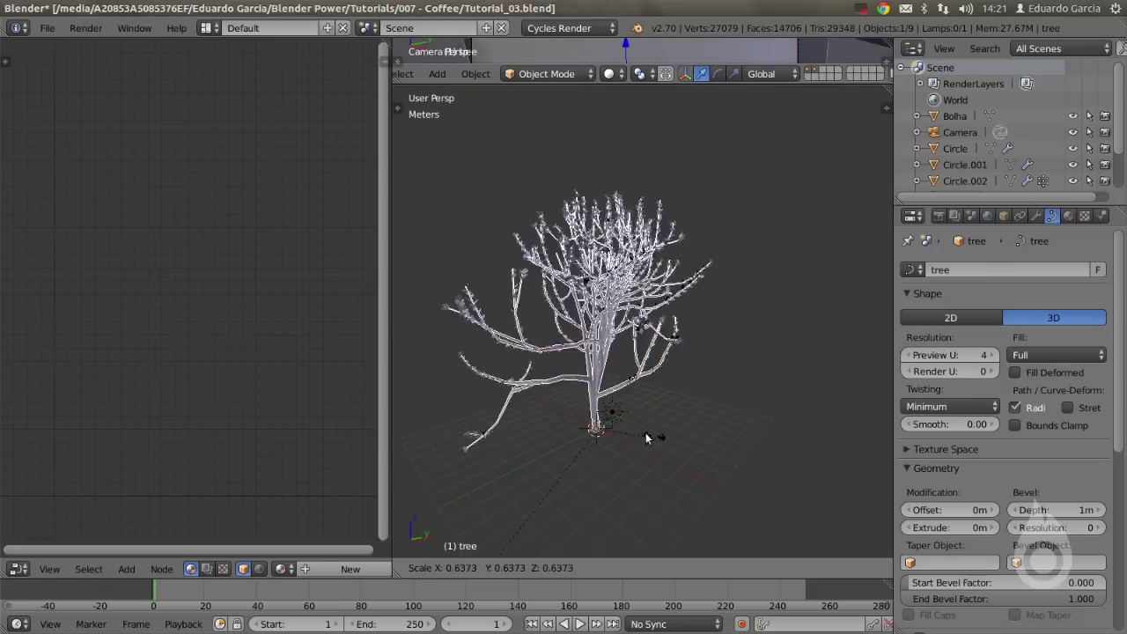
click(633, 431)
Move the tree away from the cup so it stands beside the table plane.
middle_drag(633, 431, 564, 433)
scroll(562, 433, up, 3)
shift+middle_drag(634, 309, 664, 249)
scroll(626, 320, up, 3)
key(g)
click(618, 419)
middle_drag(618, 419, 712, 396)
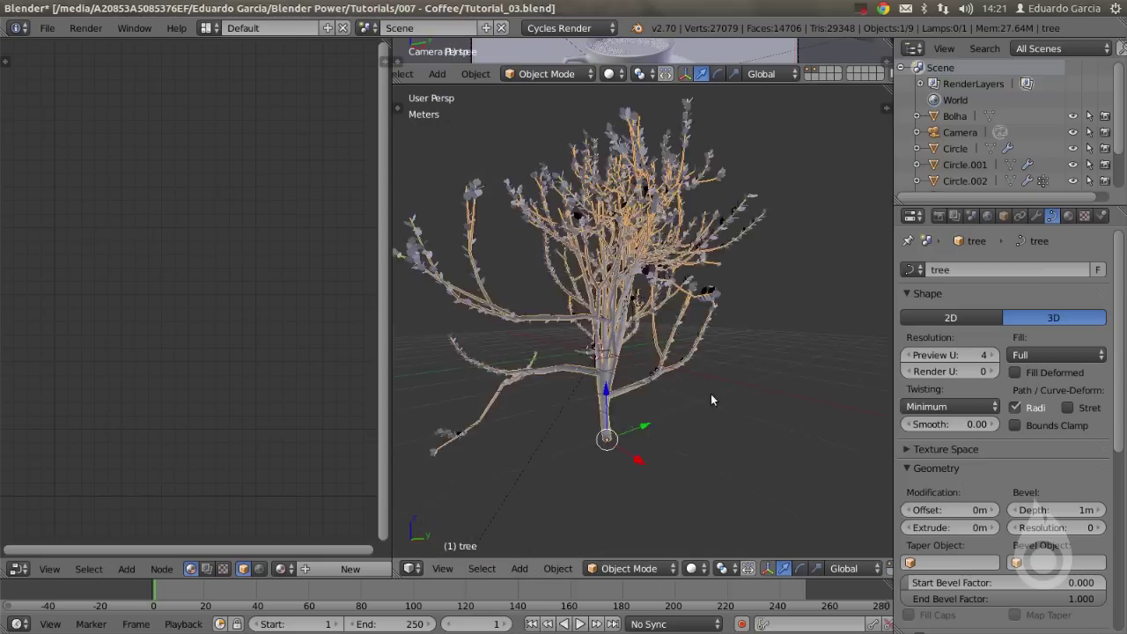
key(g)
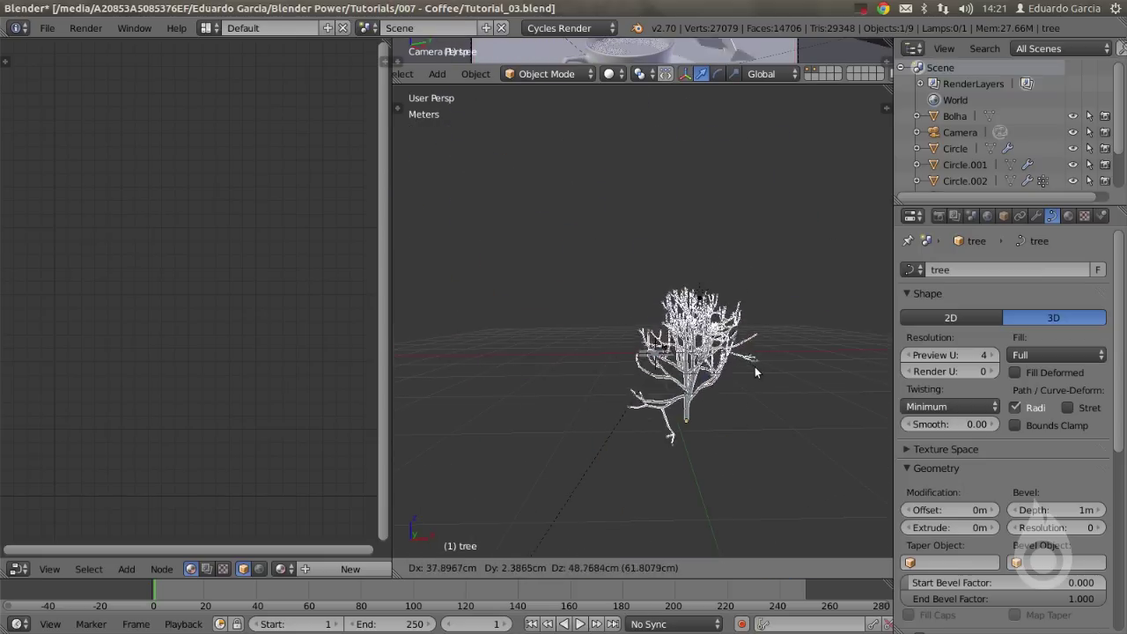
click(780, 354)
middle_drag(780, 354, 574, 390)
scroll(619, 416, up, 4)
key(g)
click(557, 372)
middle_drag(682, 342, 609, 338)
key(g)
click(643, 336)
key(g)
click(698, 359)
scroll(609, 338, up, 3)
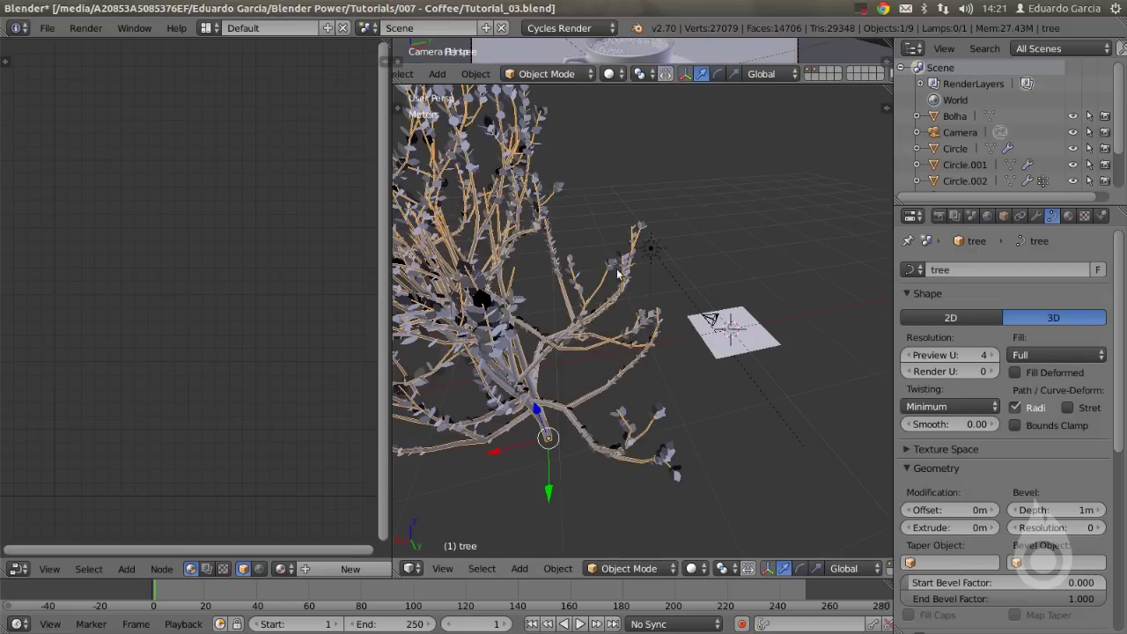
Select the sun lamp and move it about 1.25 m, mainly along Y, clear of the tree.
right_click(652, 253)
scroll(716, 316, down, 5)
key(g)
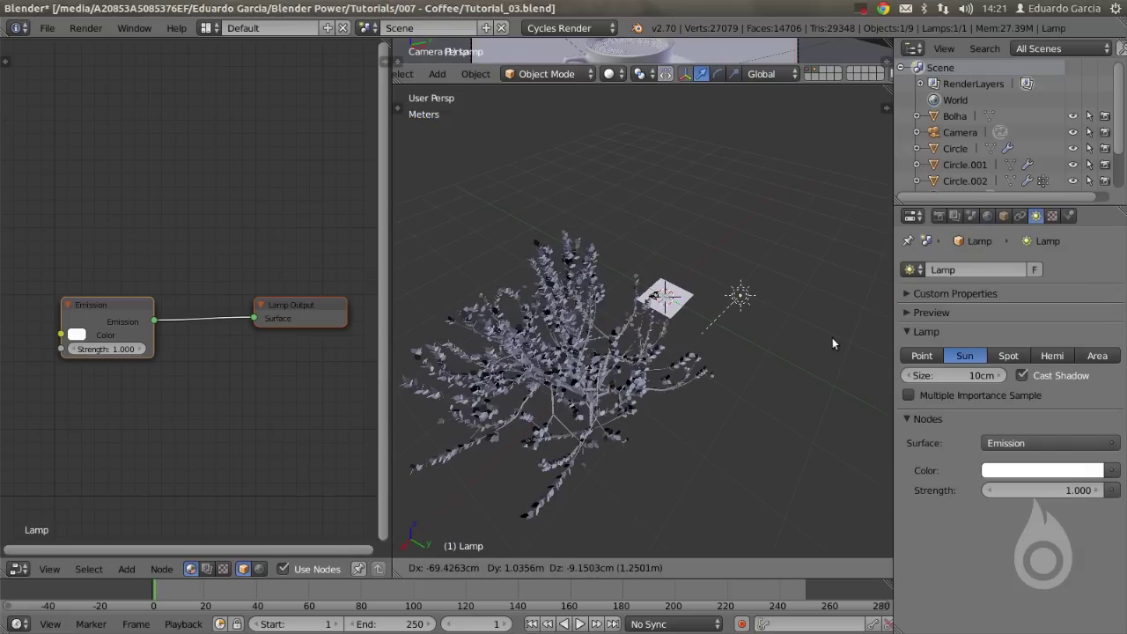
click(832, 337)
Switch to an orthographic view and line it up with the sun lamp's light direction onto the table plane.
middle_drag(740, 349, 551, 246)
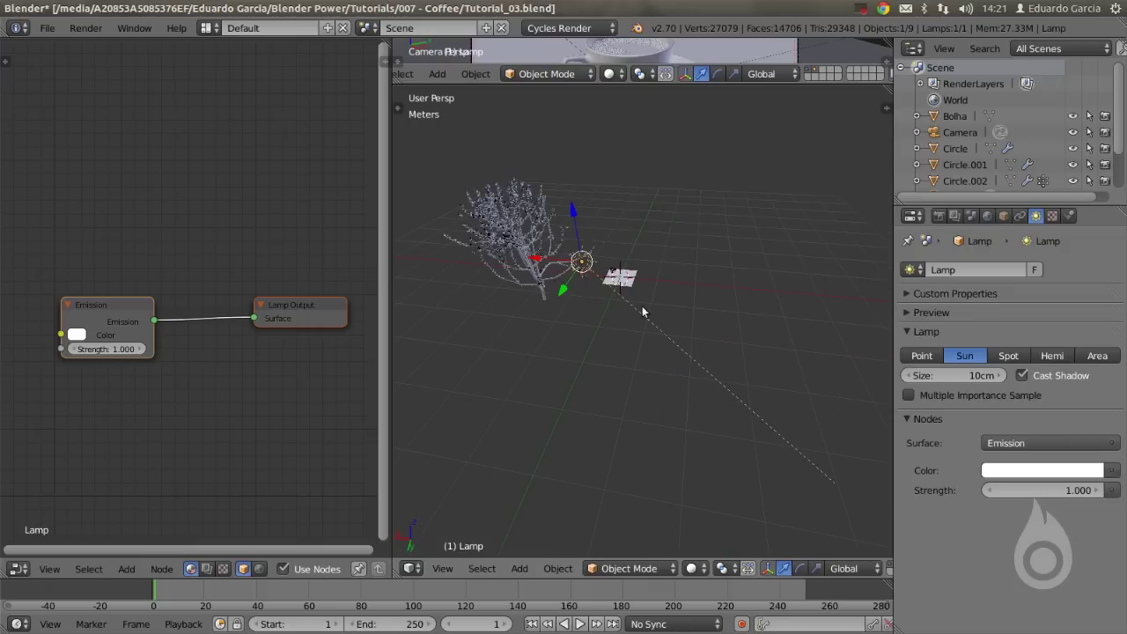
middle_drag(575, 310, 605, 254)
key(KP_5)
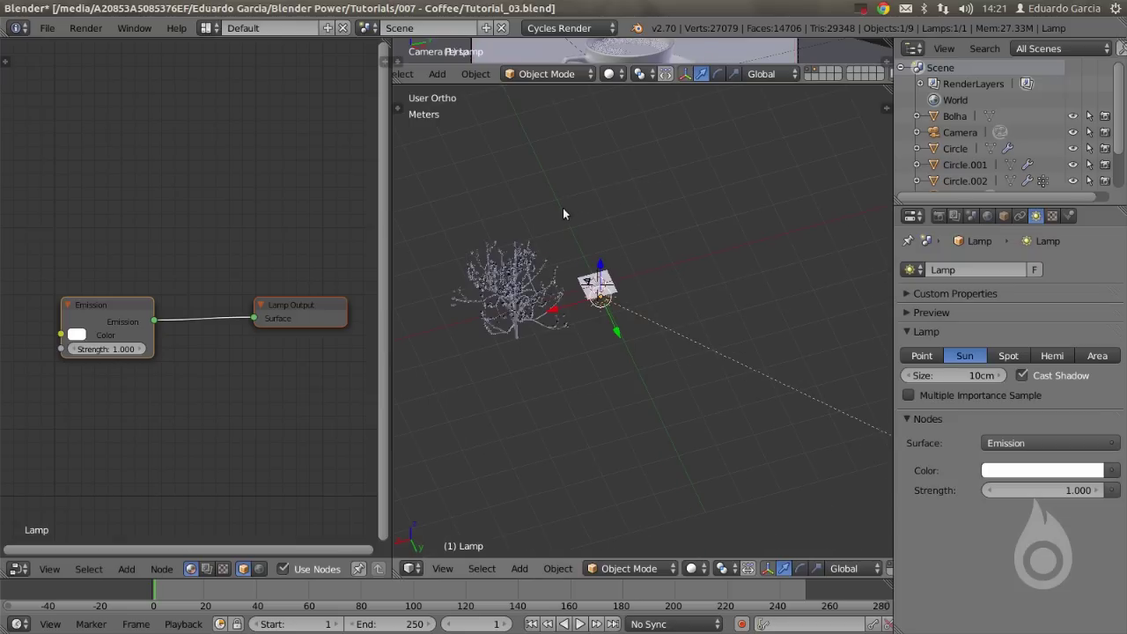
scroll(537, 236, up, 3)
middle_drag(539, 240, 689, 359)
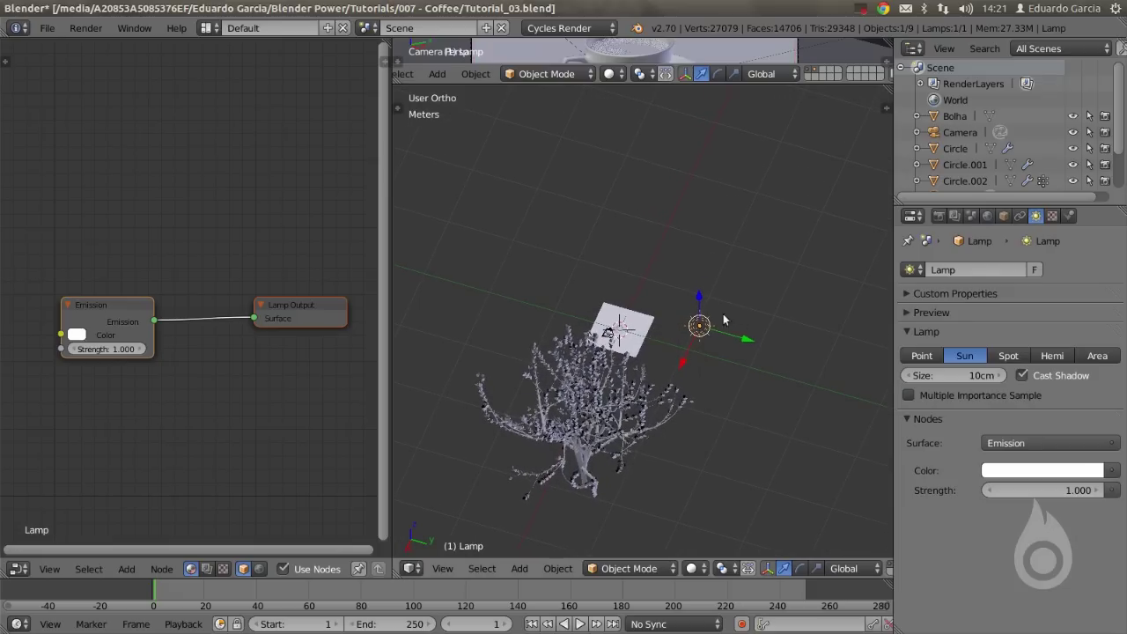
scroll(646, 363, up, 8)
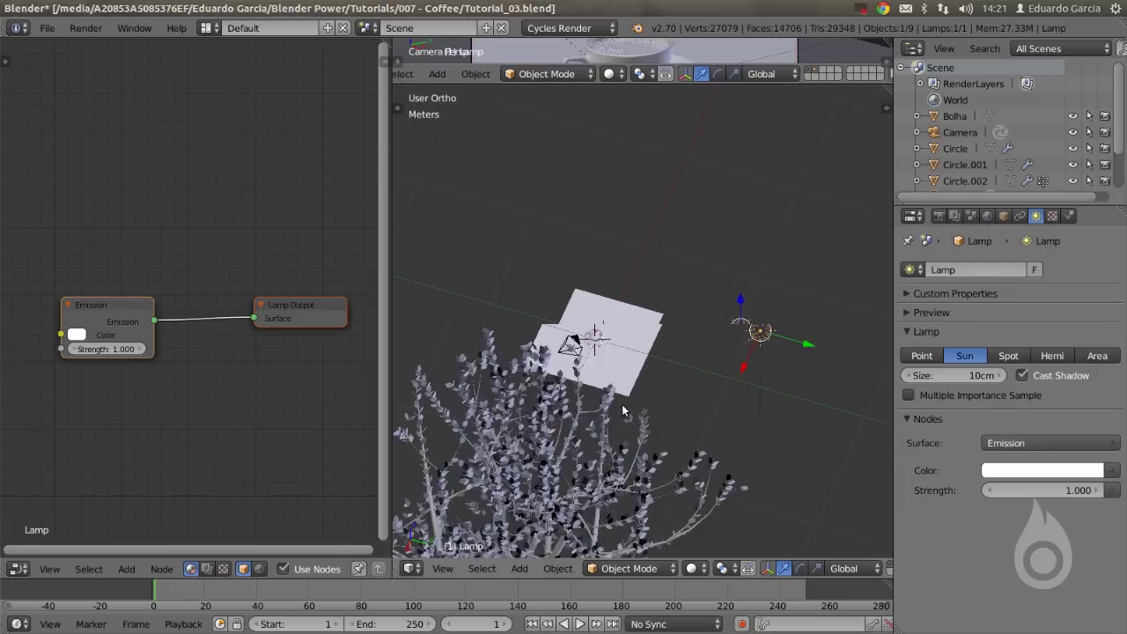
Select the tree and move it so its upper branches overlap the table plane as seen from the sun.
right_click(622, 375)
scroll(624, 392, down, 2)
shift+middle_drag(624, 391, 627, 269)
right_click(591, 404)
scroll(597, 392, up, 2)
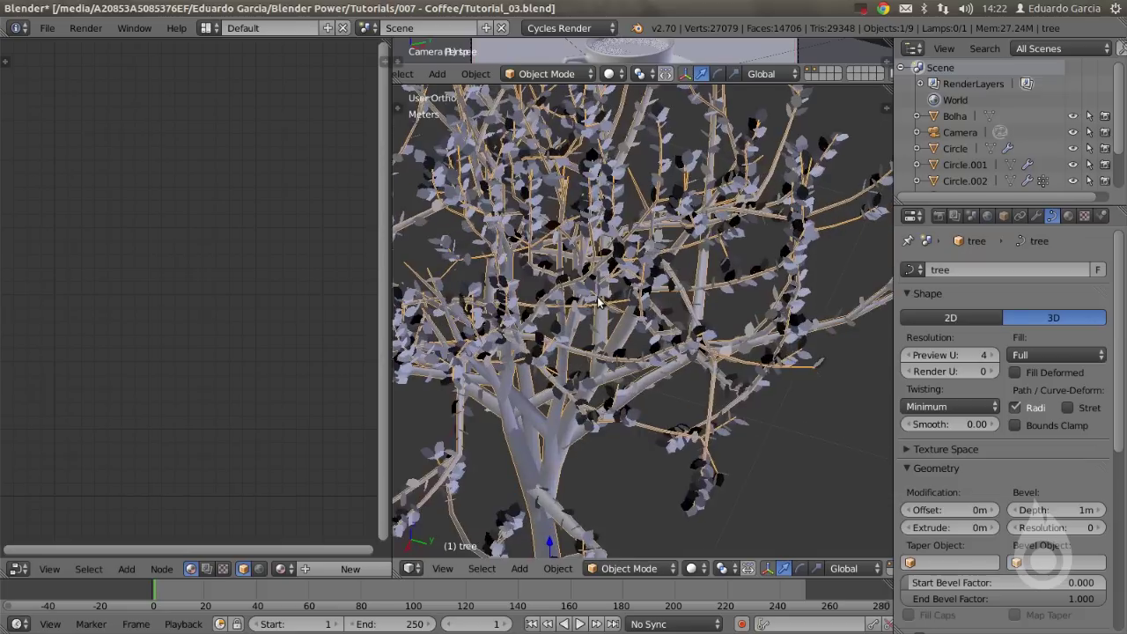
shift+middle_drag(605, 317, 621, 434)
scroll(628, 306, down, 1)
key(g)
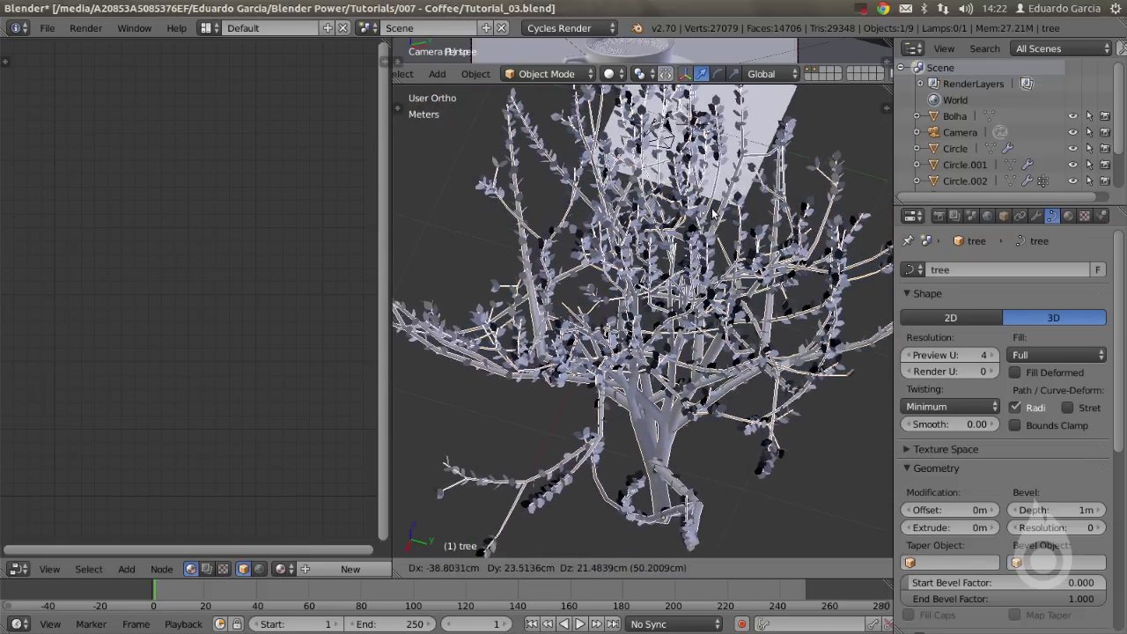
click(744, 174)
Shift the tree slightly so the cup sits in a gap between the leafy branches as seen from the sun.
scroll(735, 172, up, 2)
shift+middle_drag(674, 110, 630, 302)
scroll(631, 302, up, 3)
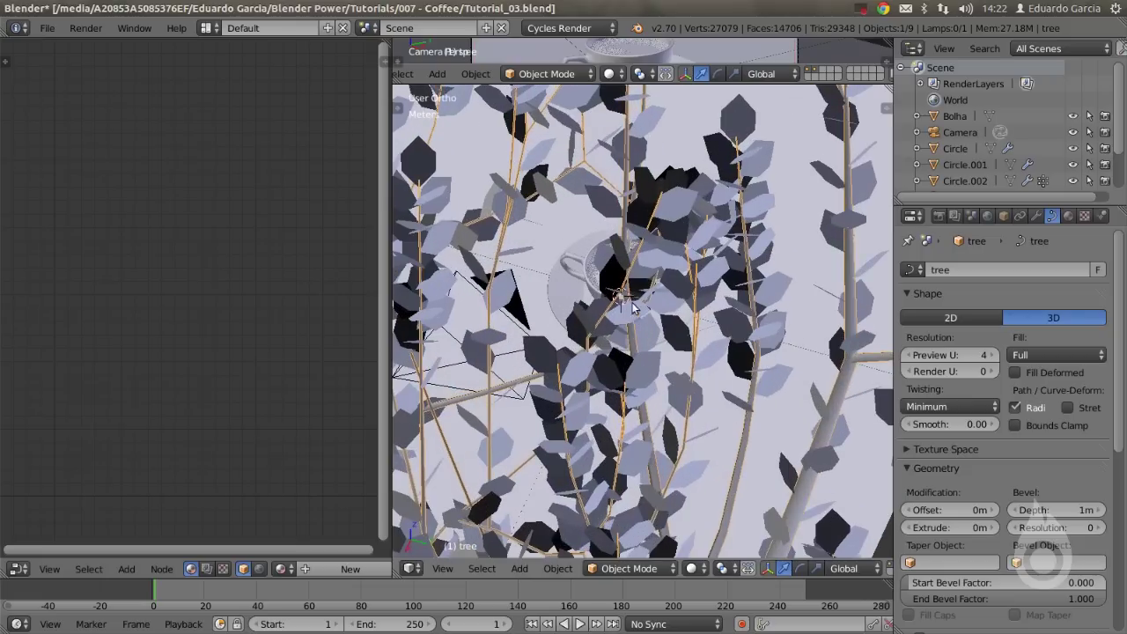
key(g)
click(678, 297)
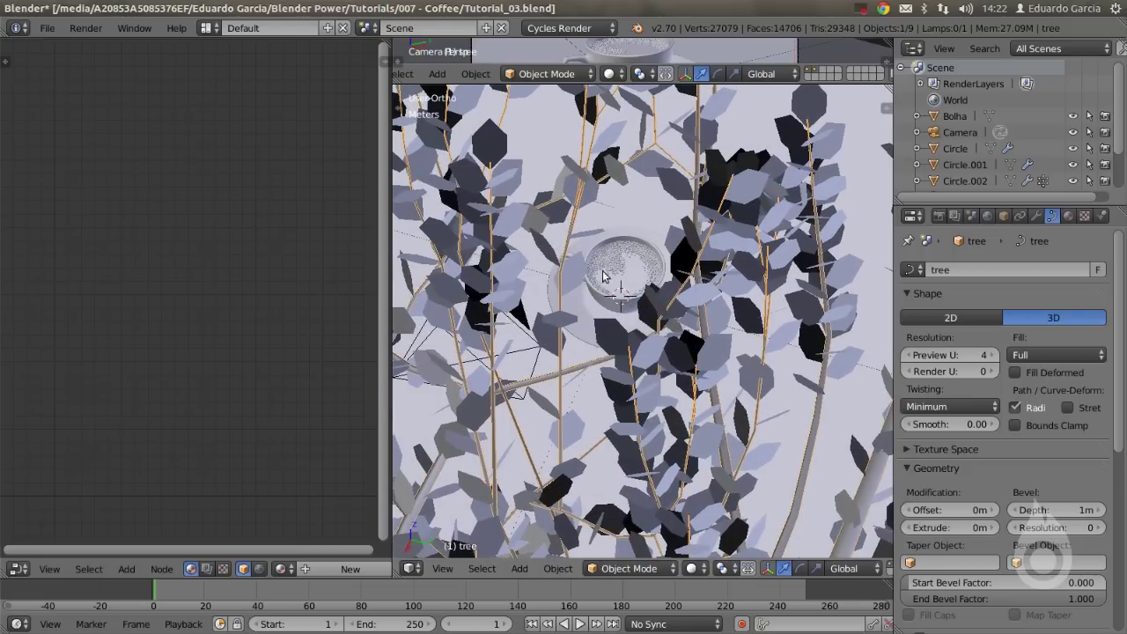
scroll(621, 304, down, 5)
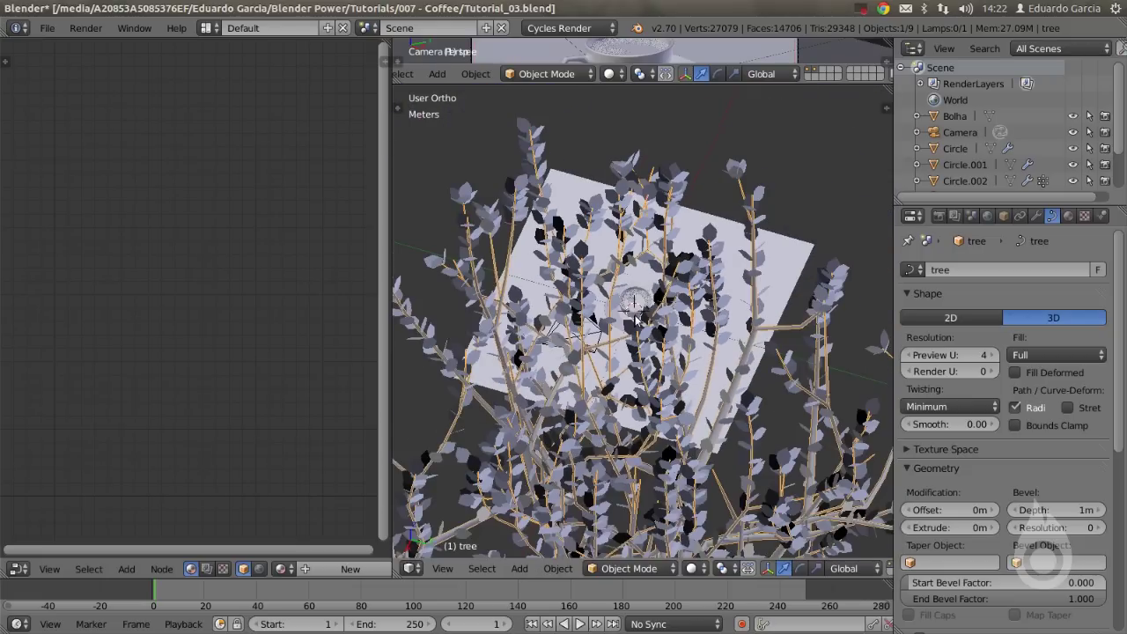
Nudge the tree by about 1 cm to fine-tune the leafy gap around the cup as seen from the sun.
scroll(637, 321, up, 2)
key(g)
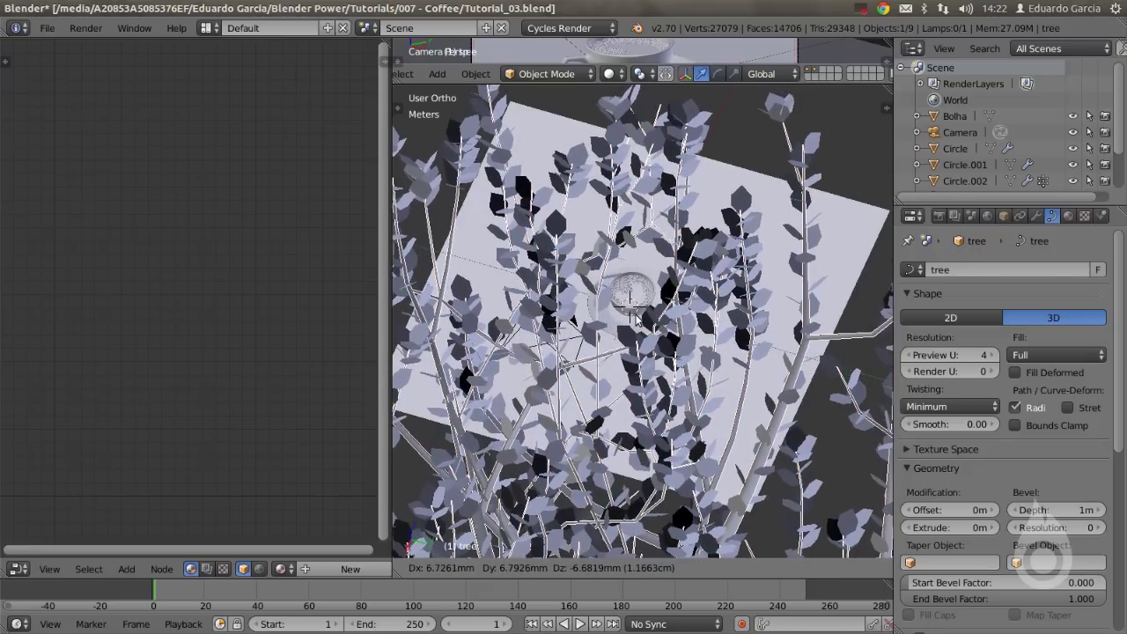
click(637, 318)
scroll(617, 326, down, 2)
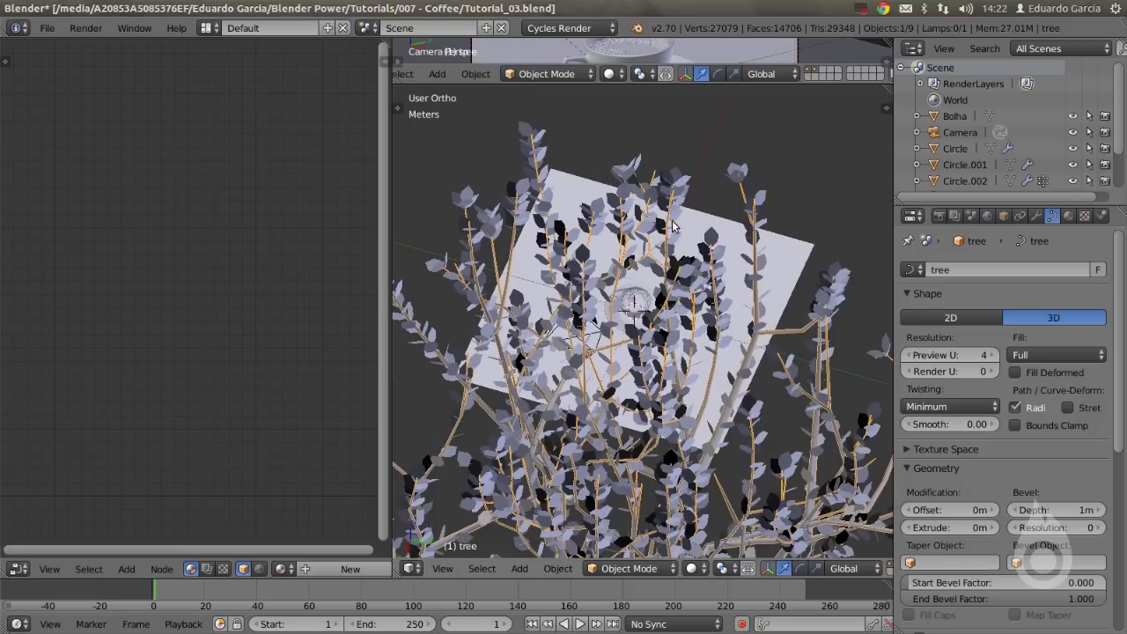
Enlarge the camera viewport and switch its shading to Rendered.
scroll(709, 229, down, 8)
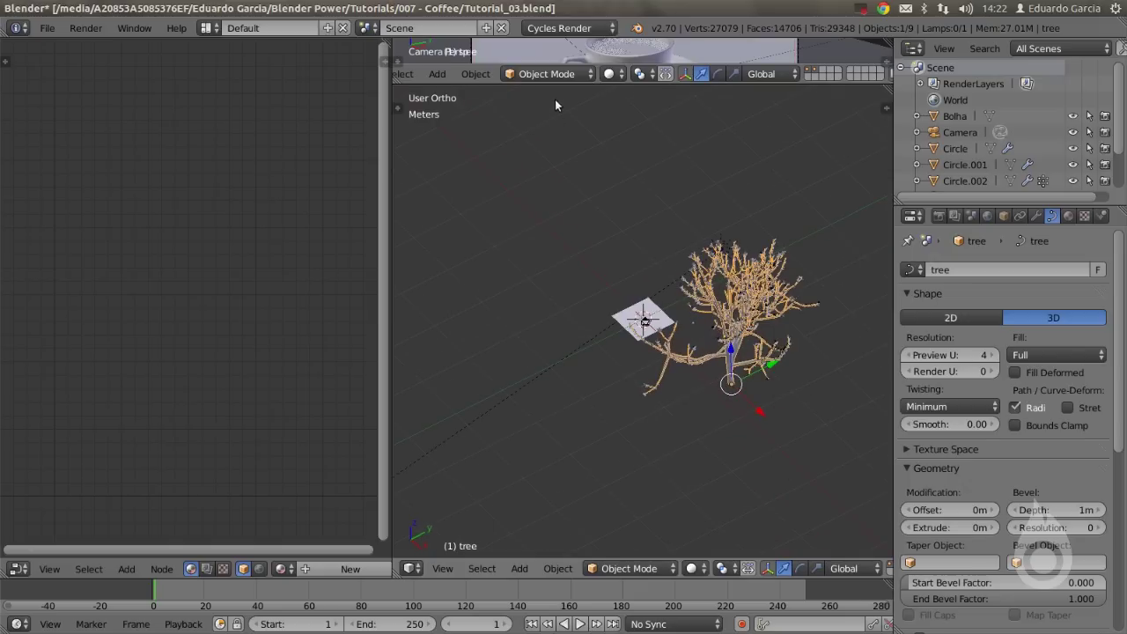
drag(570, 65, 486, 321)
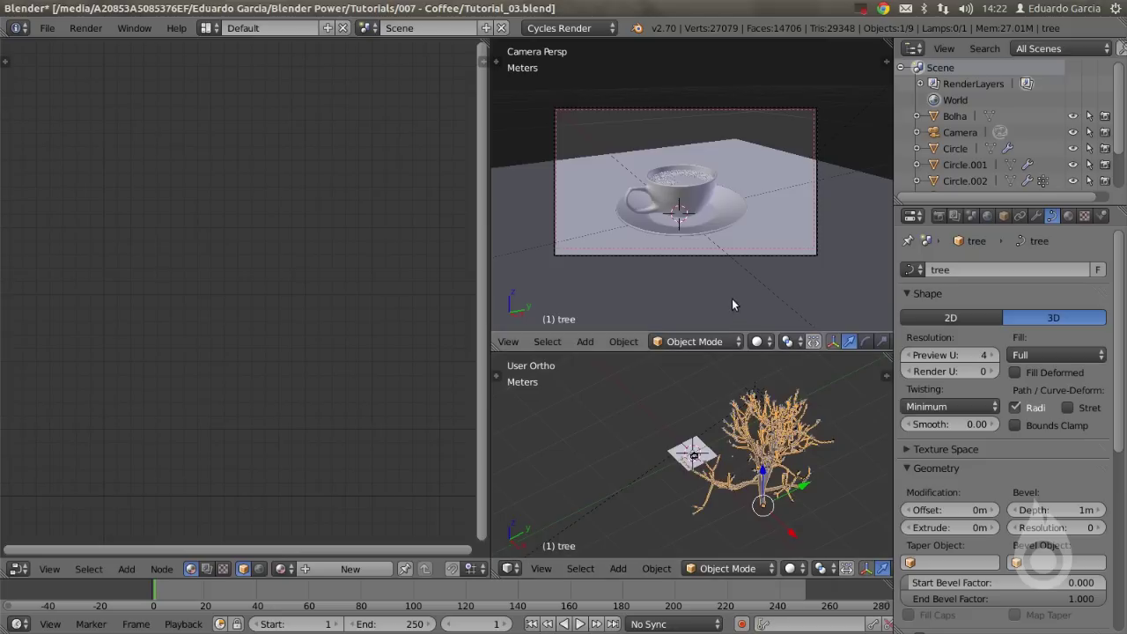
click(759, 341)
click(790, 235)
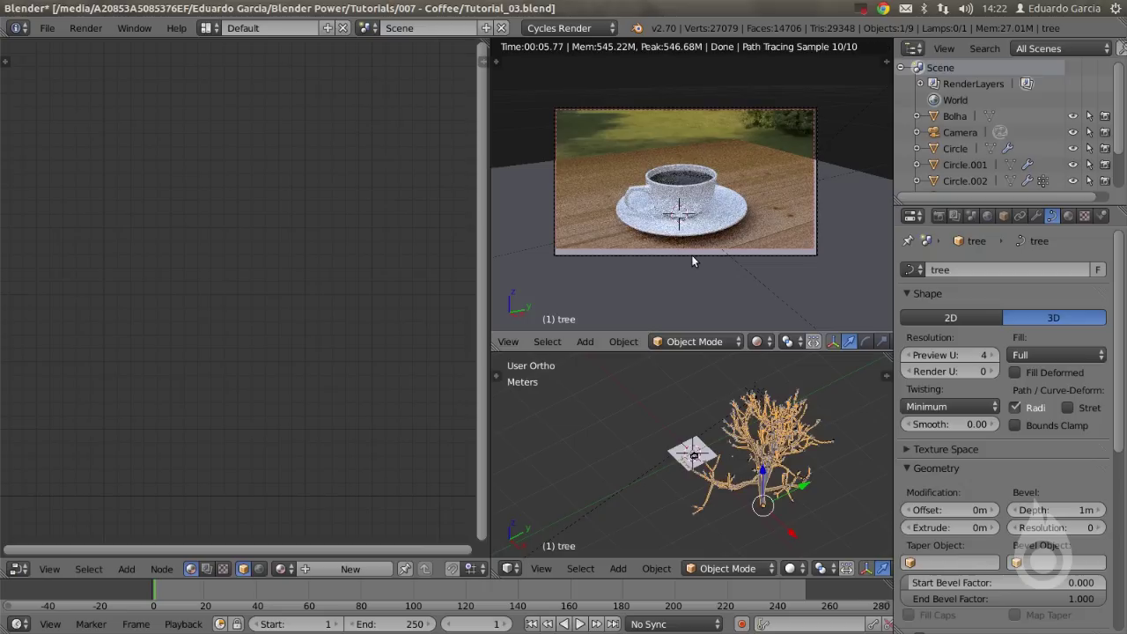
Select the sun lamp beside the tree and set its size to 2 cm.
middle_drag(722, 395, 806, 438)
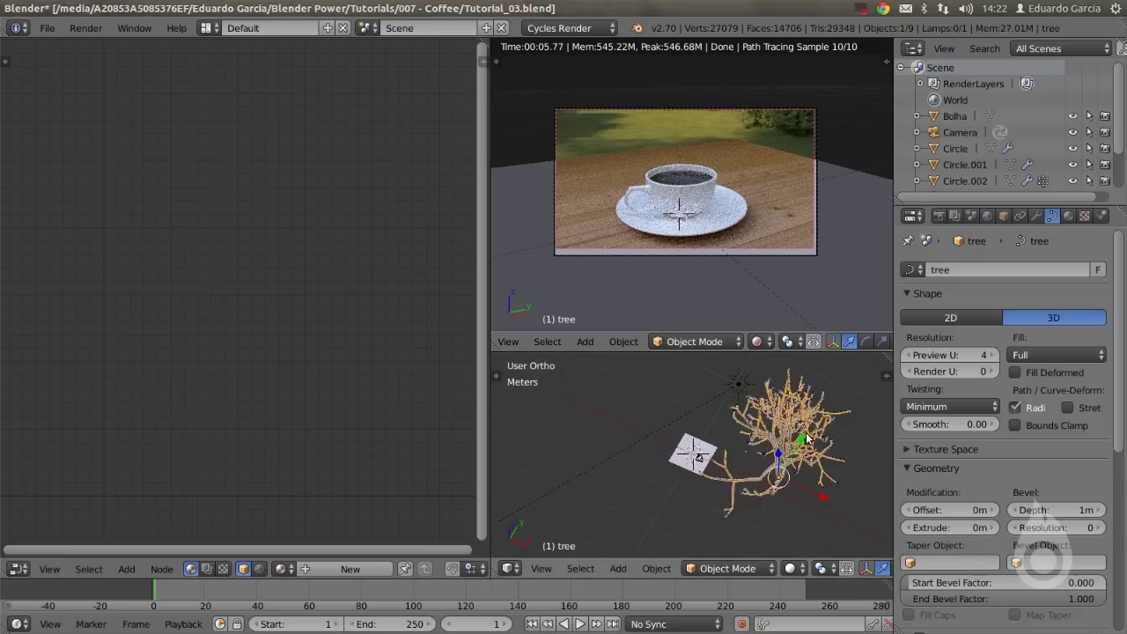
scroll(753, 415, up, 3)
middle_drag(753, 402, 736, 464)
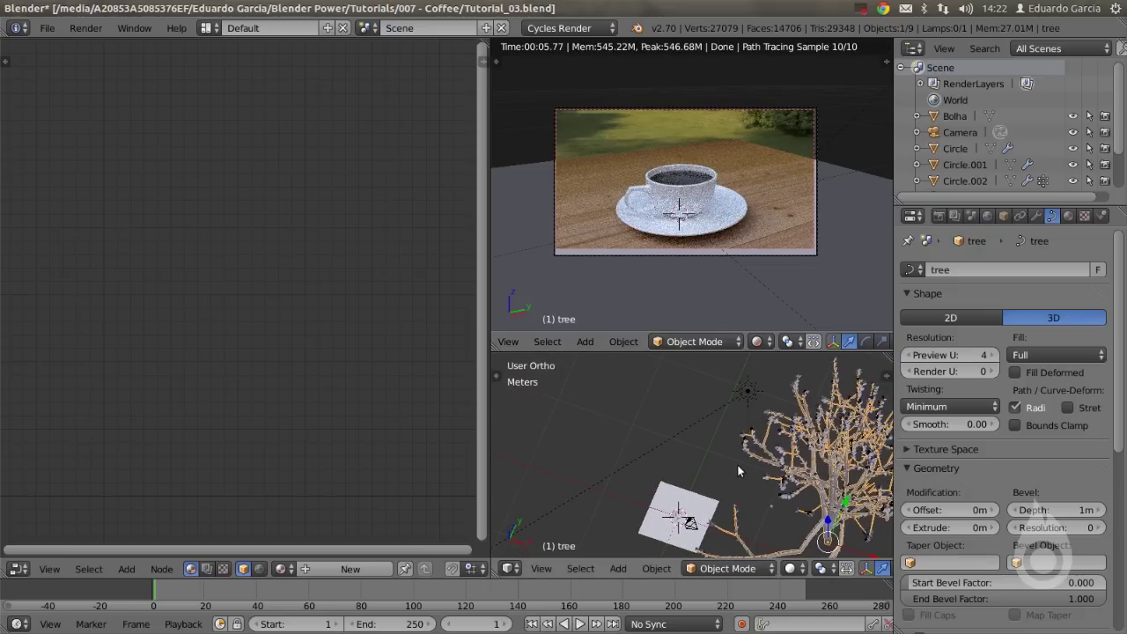
right_click(747, 391)
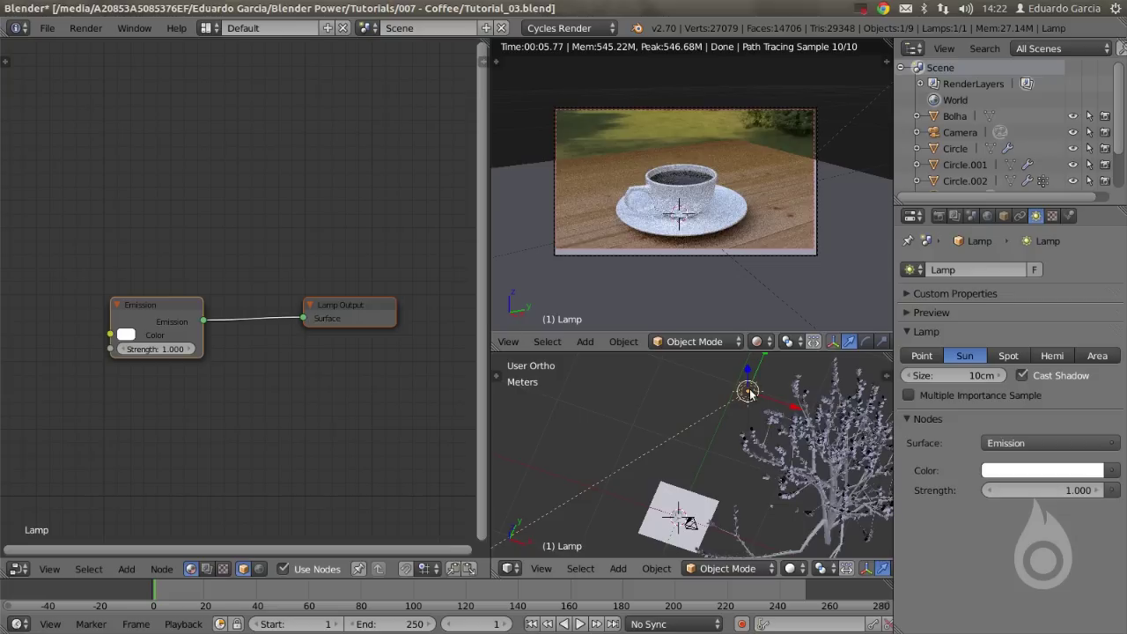
click(969, 375)
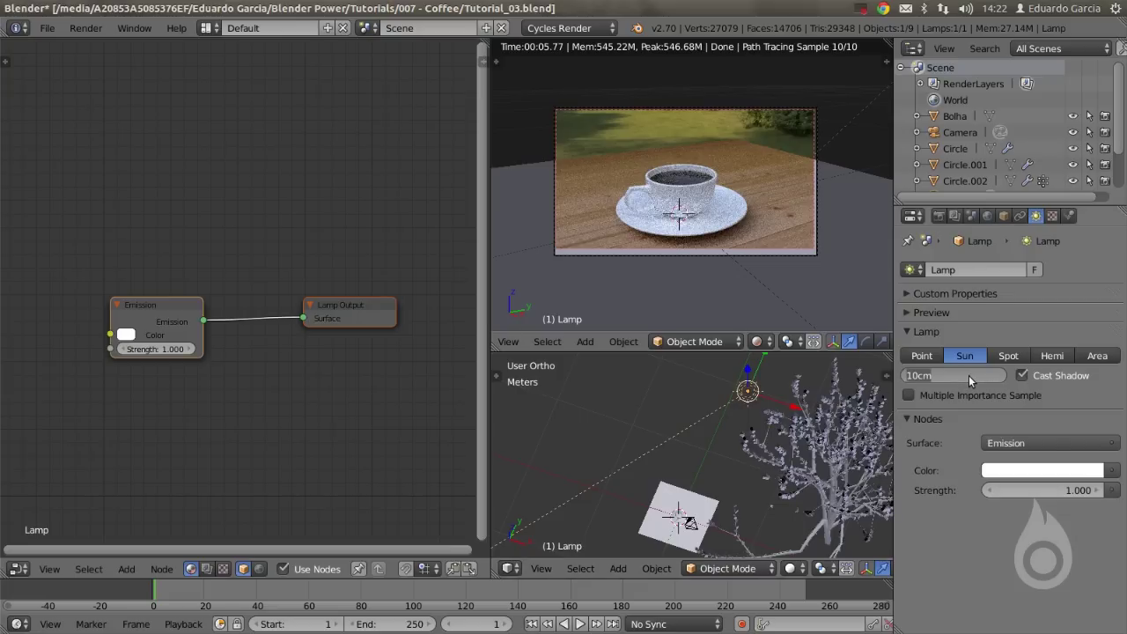
text(2cm)
key(Return)
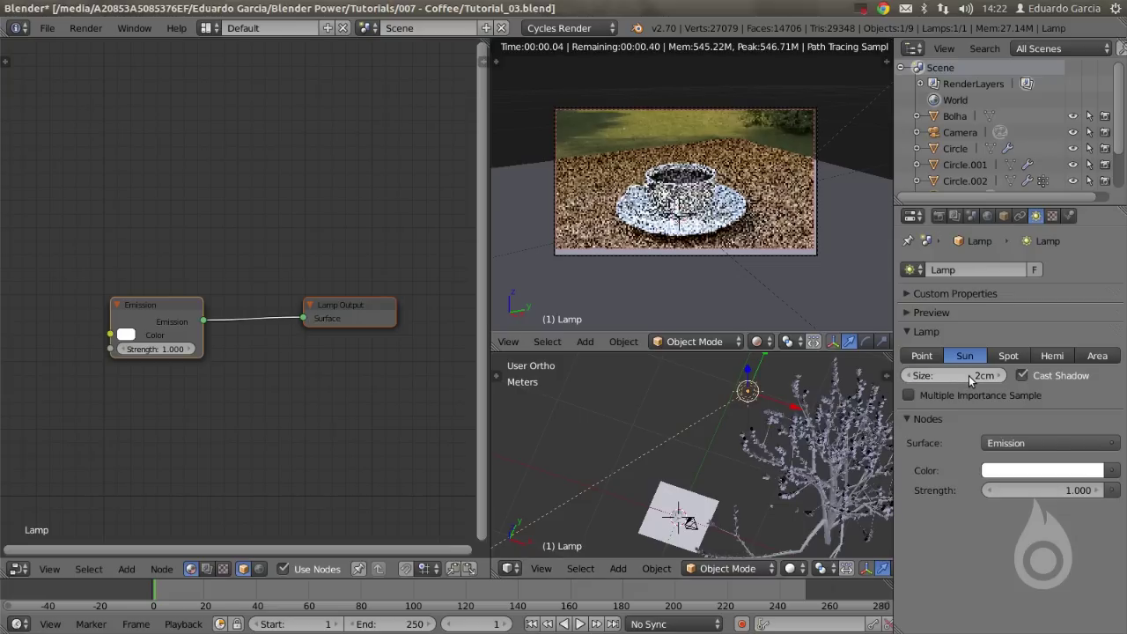
Set the sun lamp's emission strength to 2 and its size to 5 mm.
click(1058, 491)
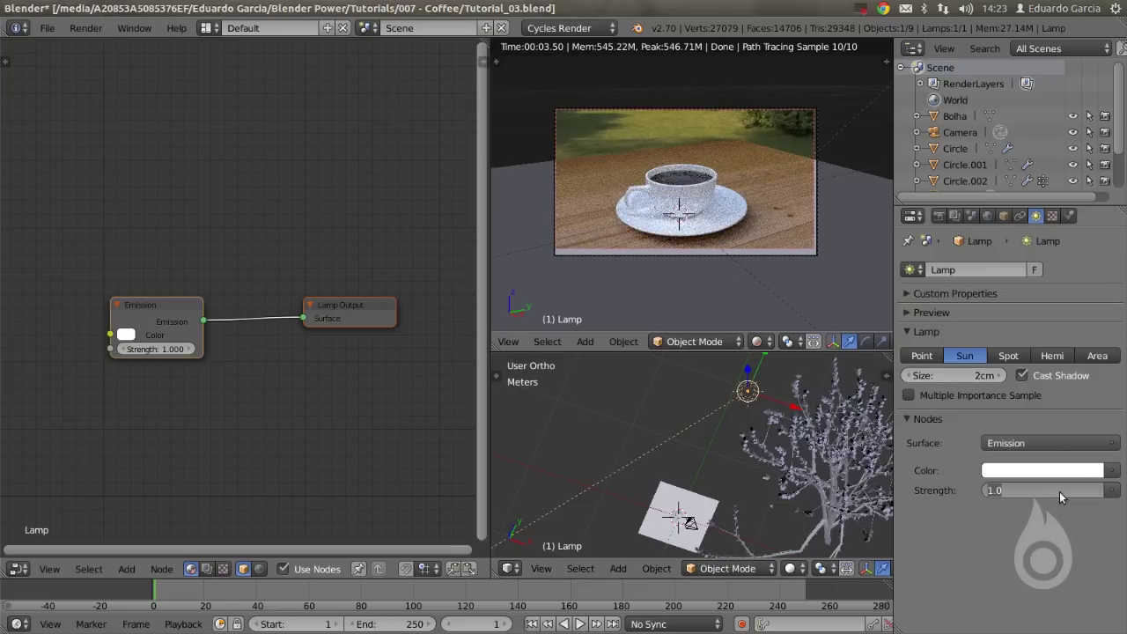
text(2)
key(Return)
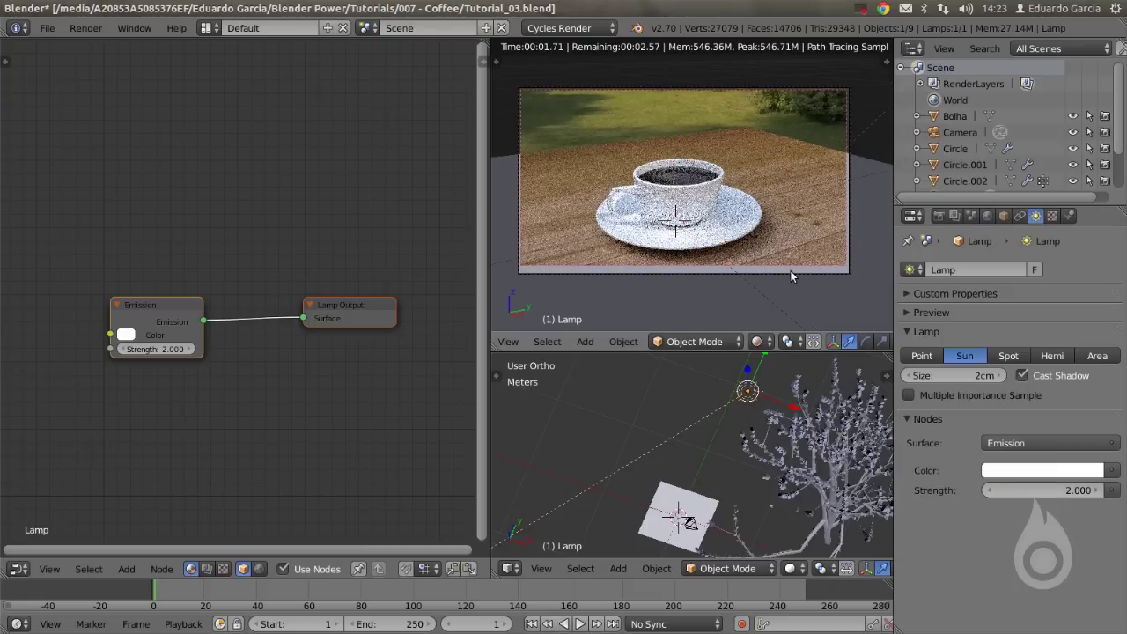
click(957, 375)
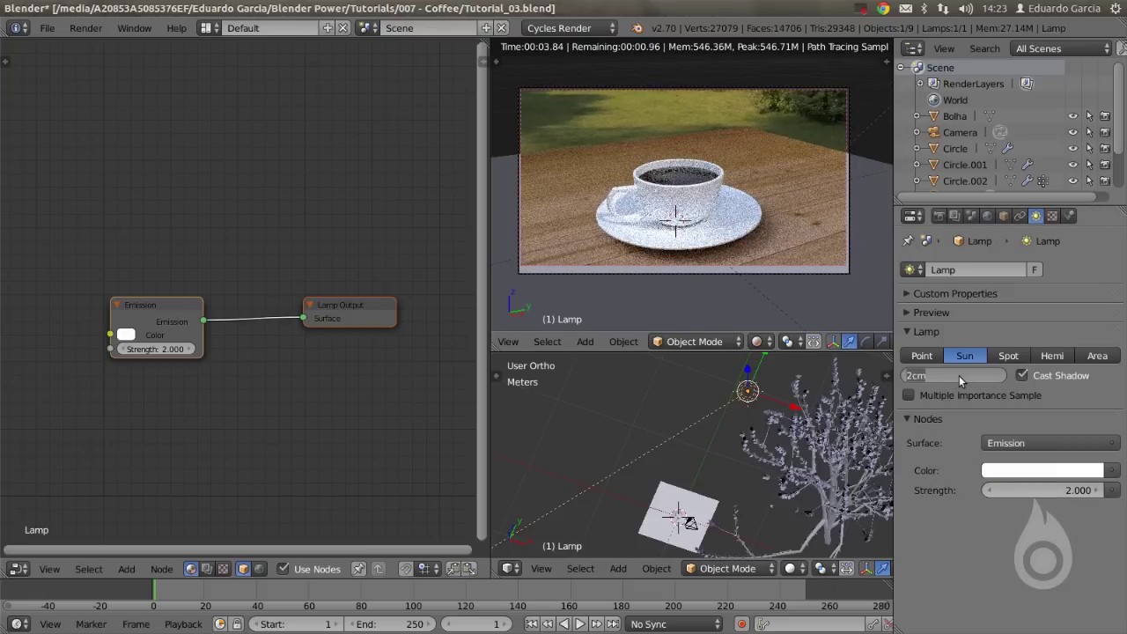
text(0.4)
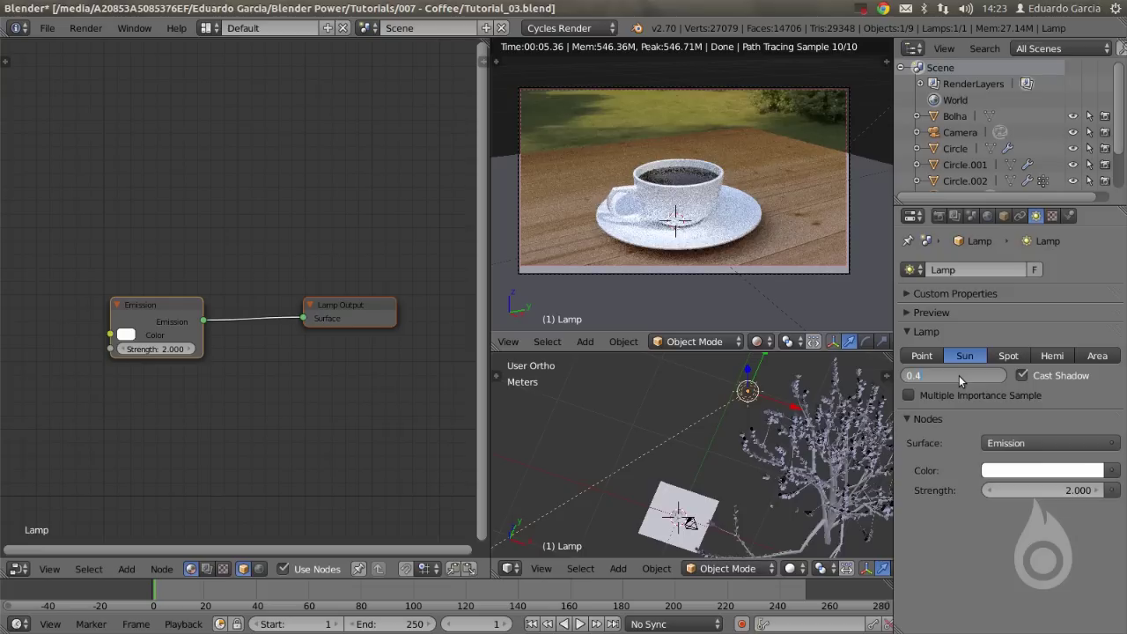
key(Return)
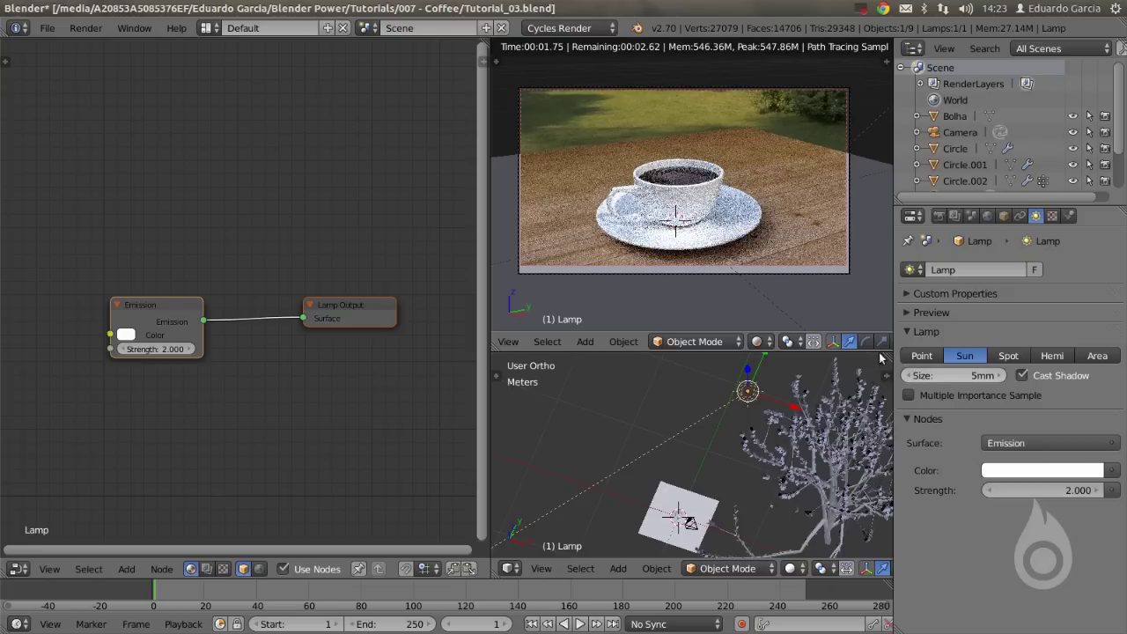
Set the strength of the world's HDR environment background to 0.3 and check the rendered cup up close.
click(986, 217)
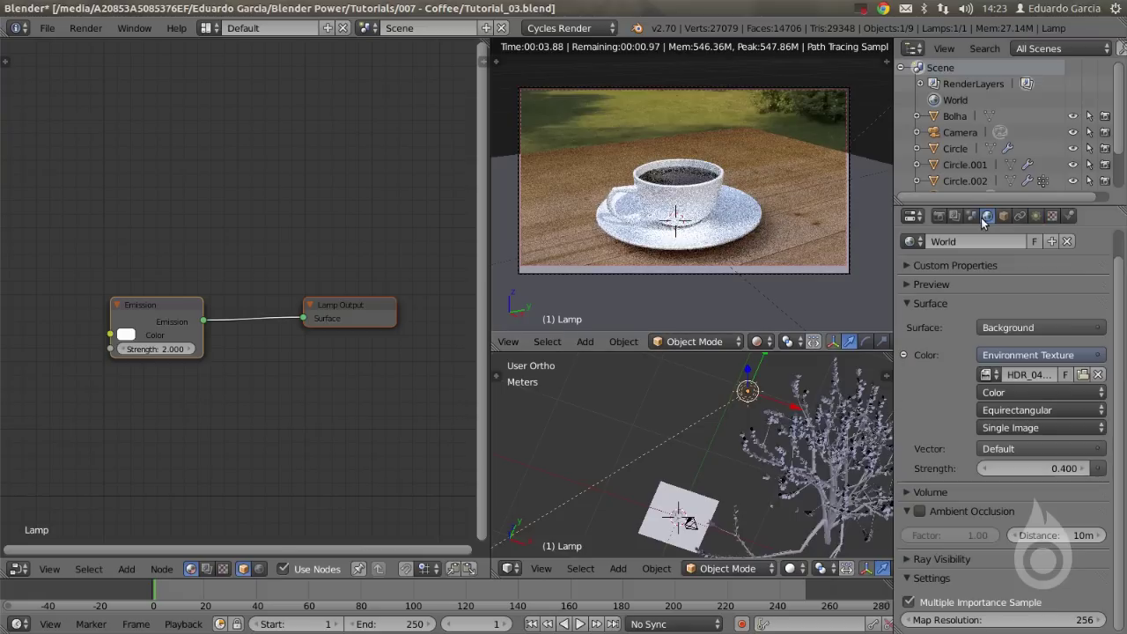
click(1053, 470)
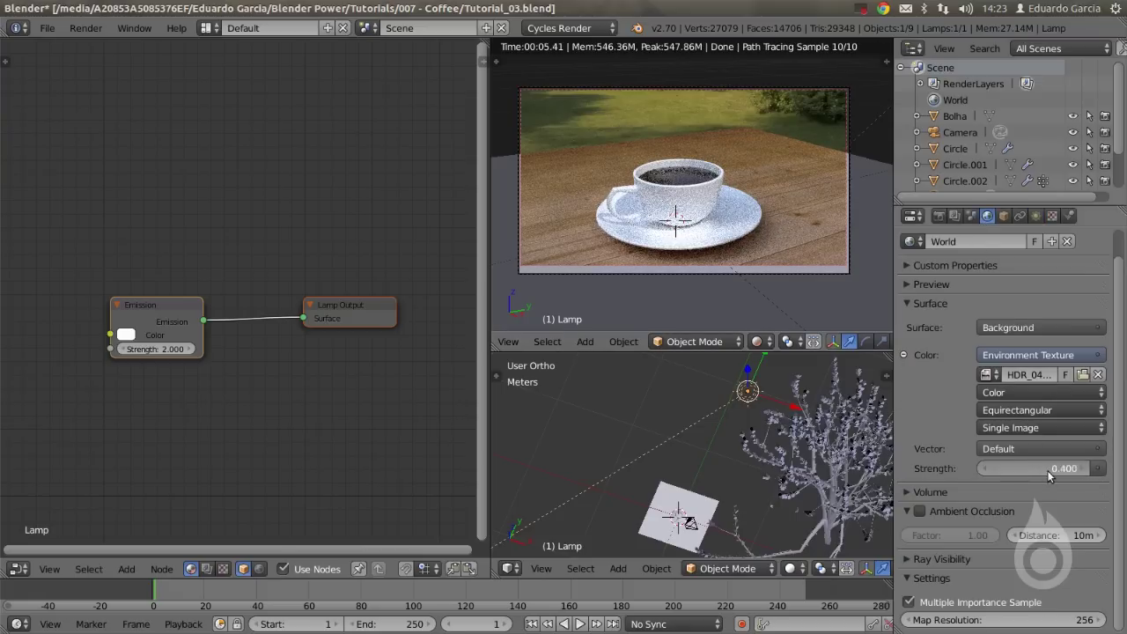
text(.3)
key(Return)
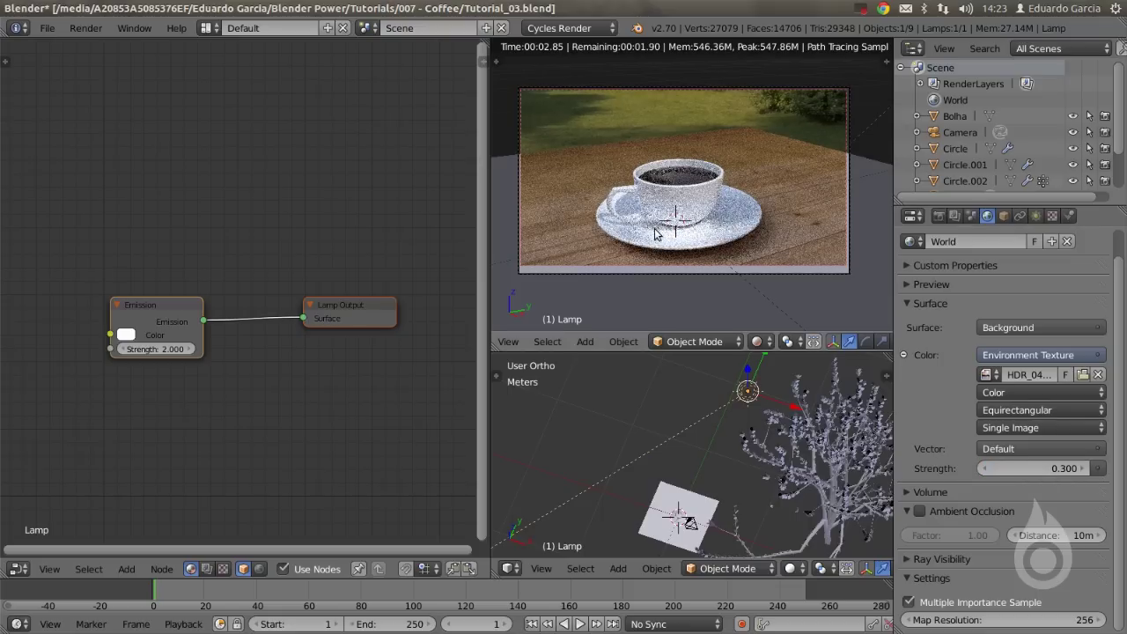
scroll(626, 222, up, 2)
shift+middle_drag(620, 224, 668, 205)
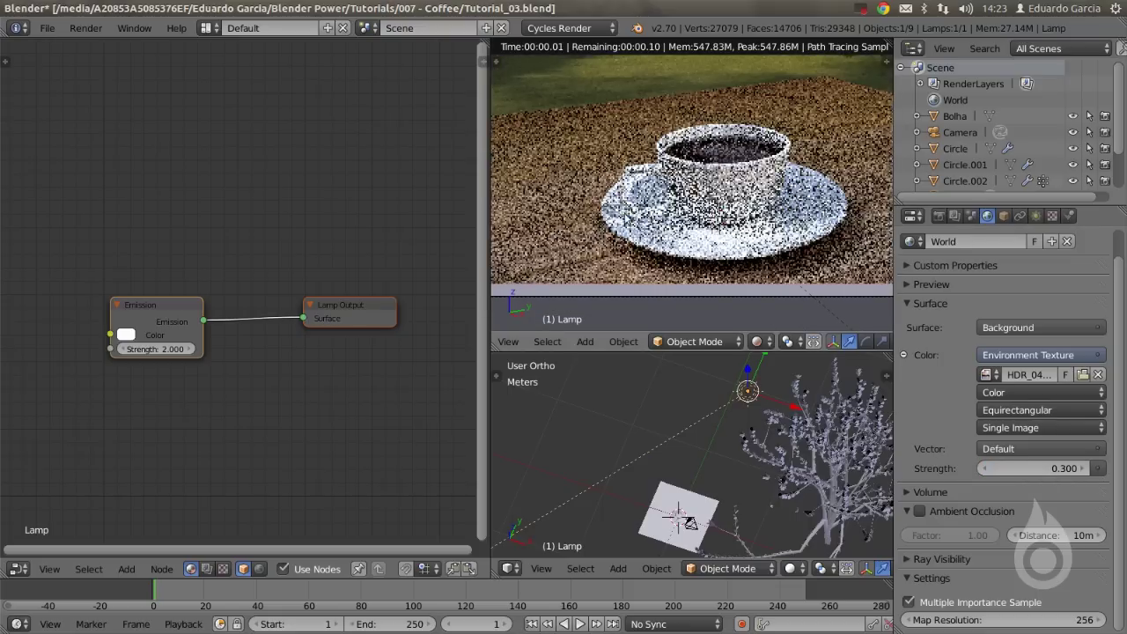
key(Home)
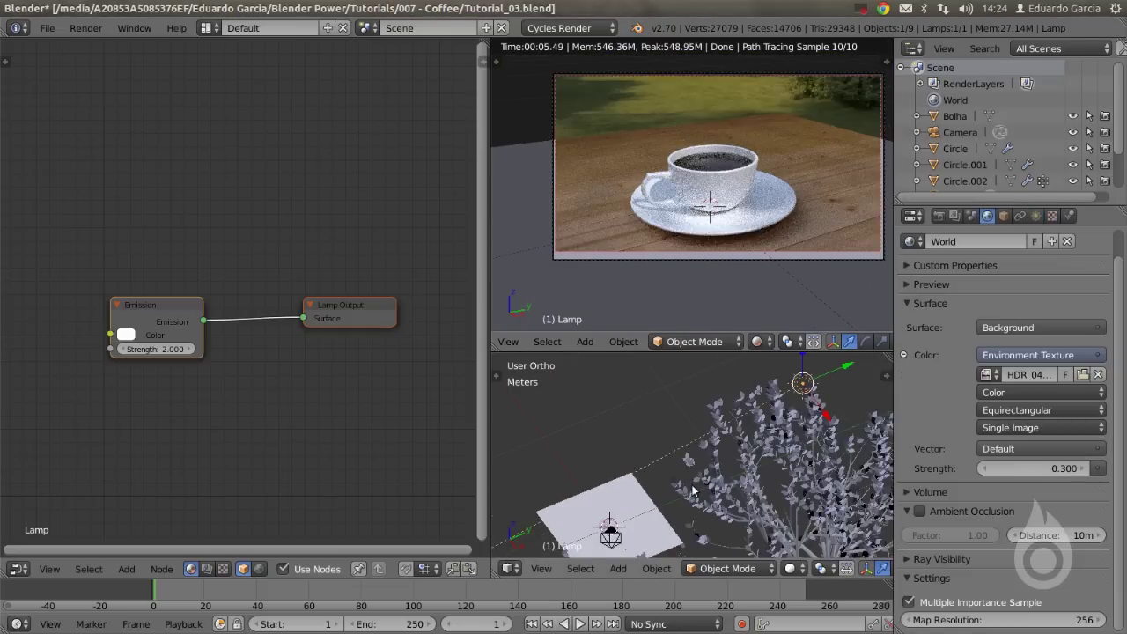
Select the coffee cup object and rename it xicara.
key(KP_Decimal)
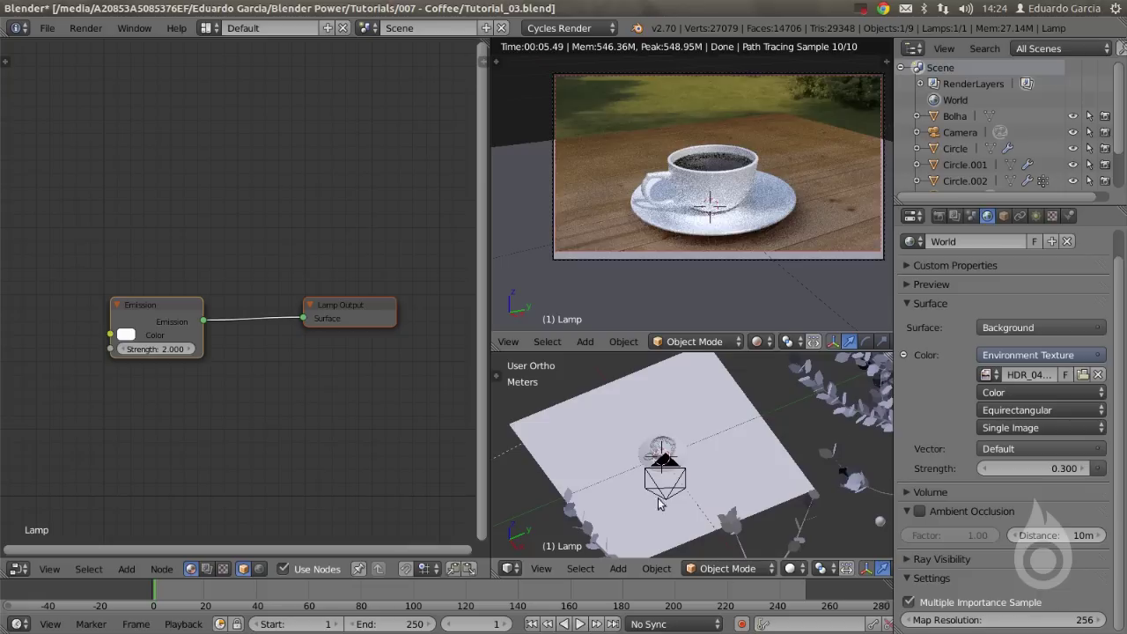
scroll(641, 508, up, 6)
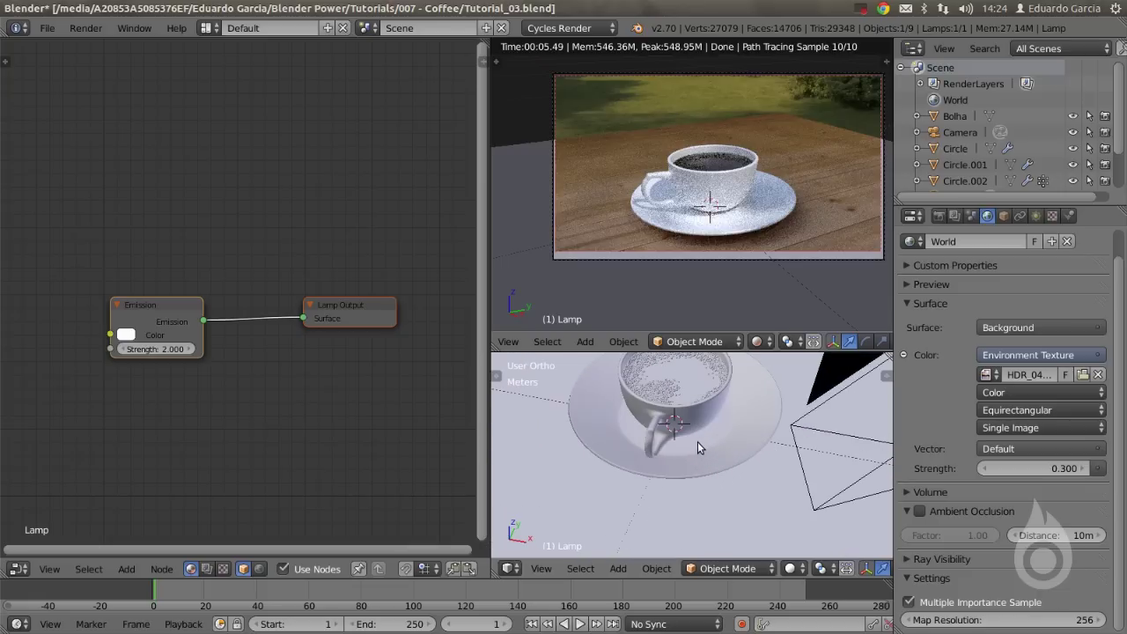
right_click(703, 418)
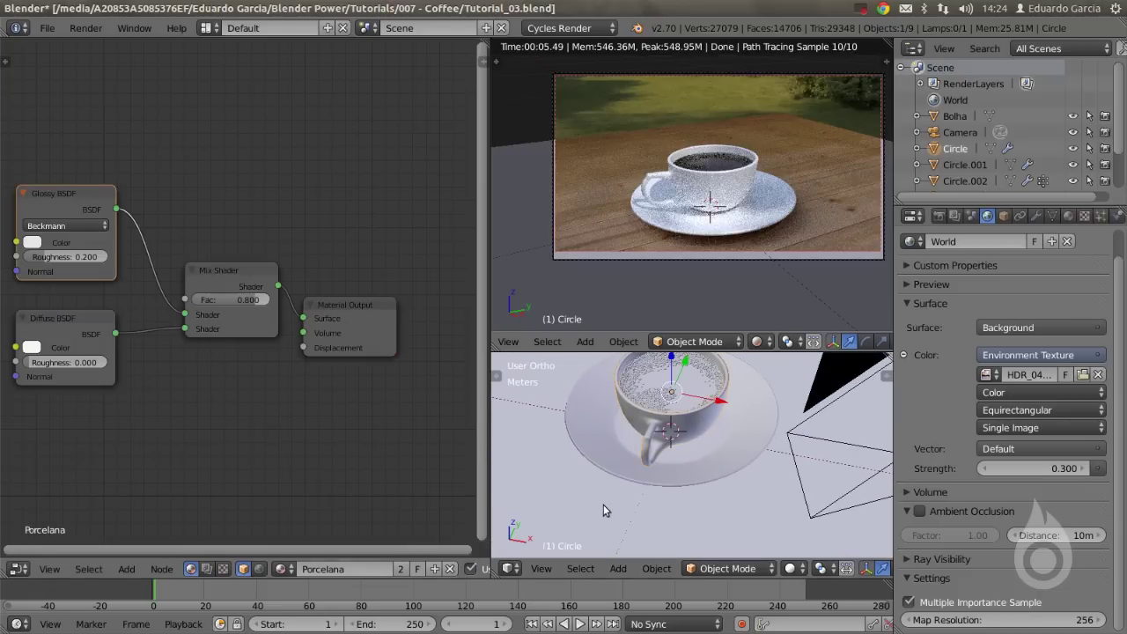
key(n)
scroll(811, 509, down, 6)
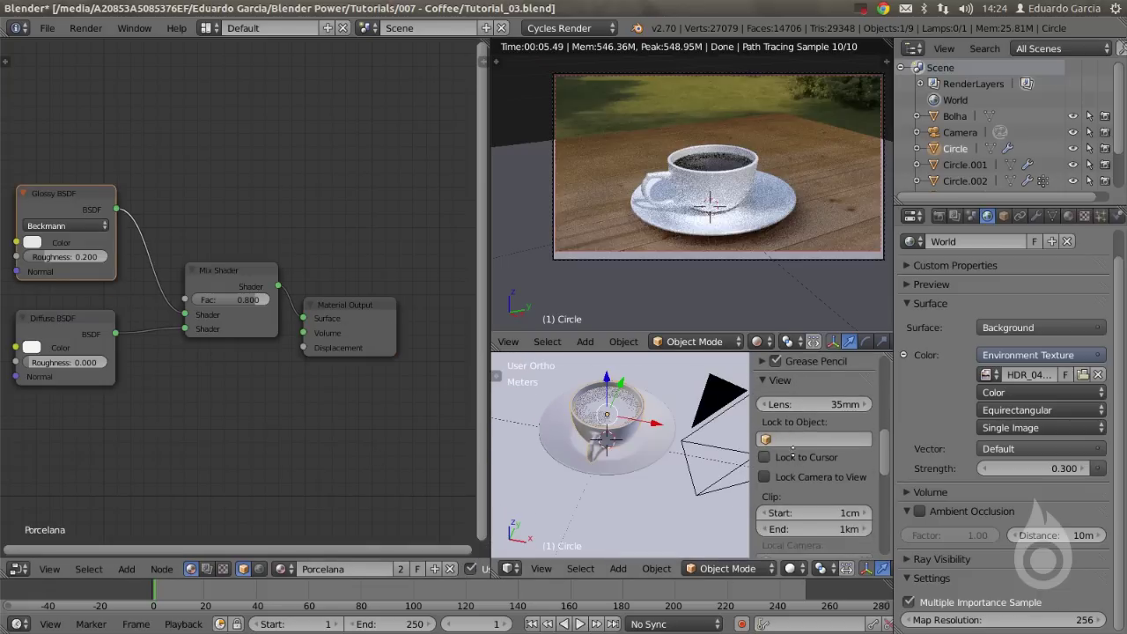
click(811, 499)
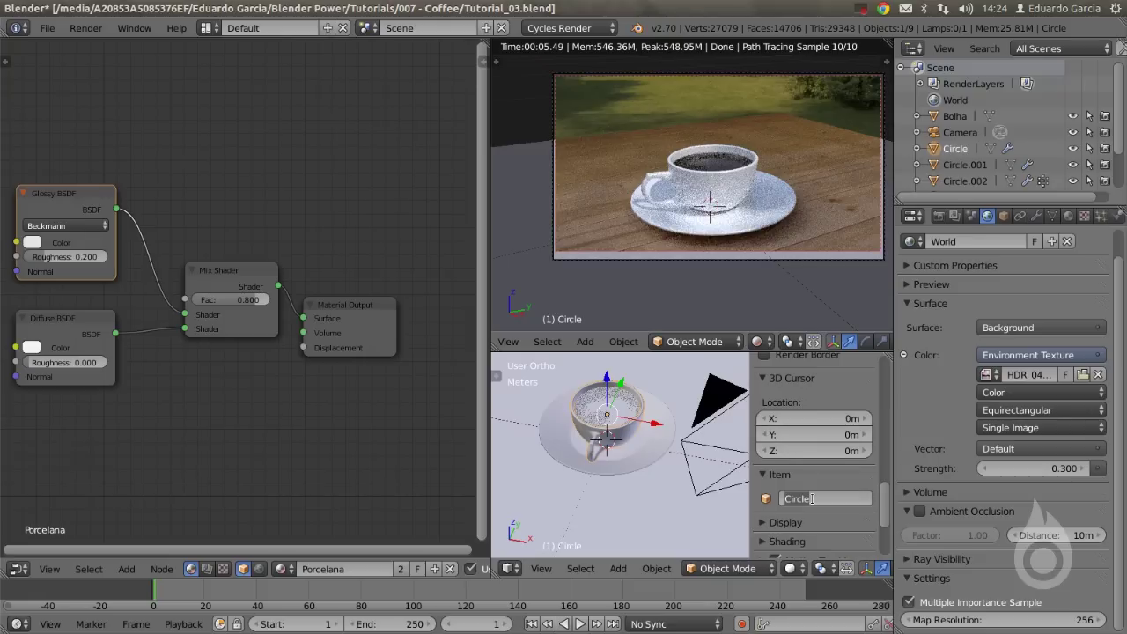
text(xicara)
key(Return)
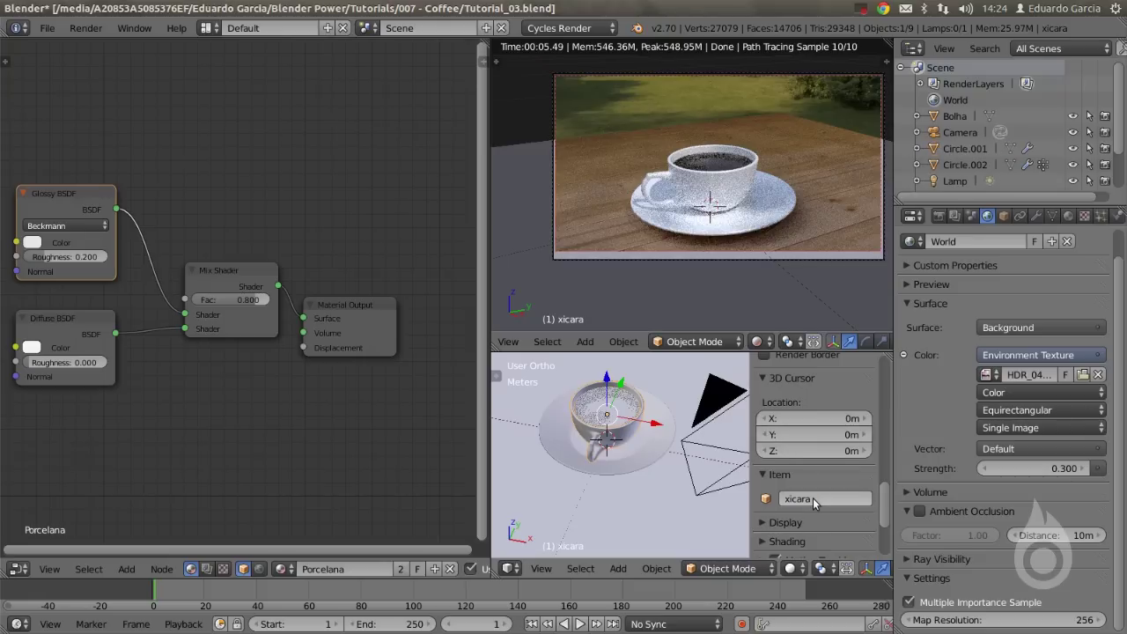
Select the camera, set its depth of field focus object to xicara and its aperture type to F/stop.
right_click(710, 448)
click(1035, 216)
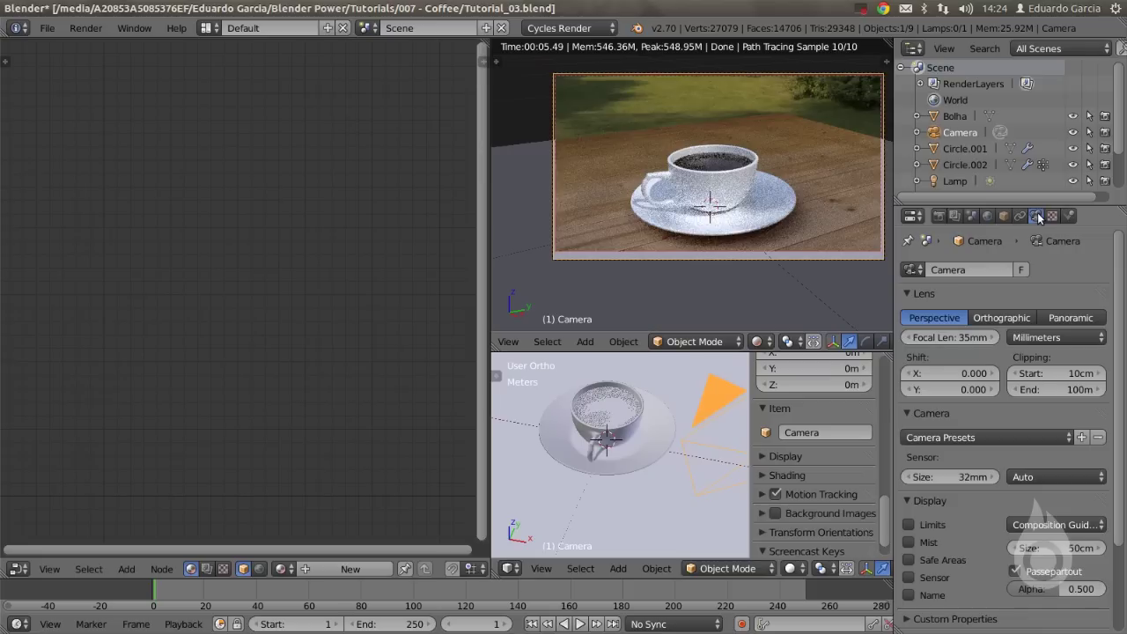
drag(1120, 385, 1120, 475)
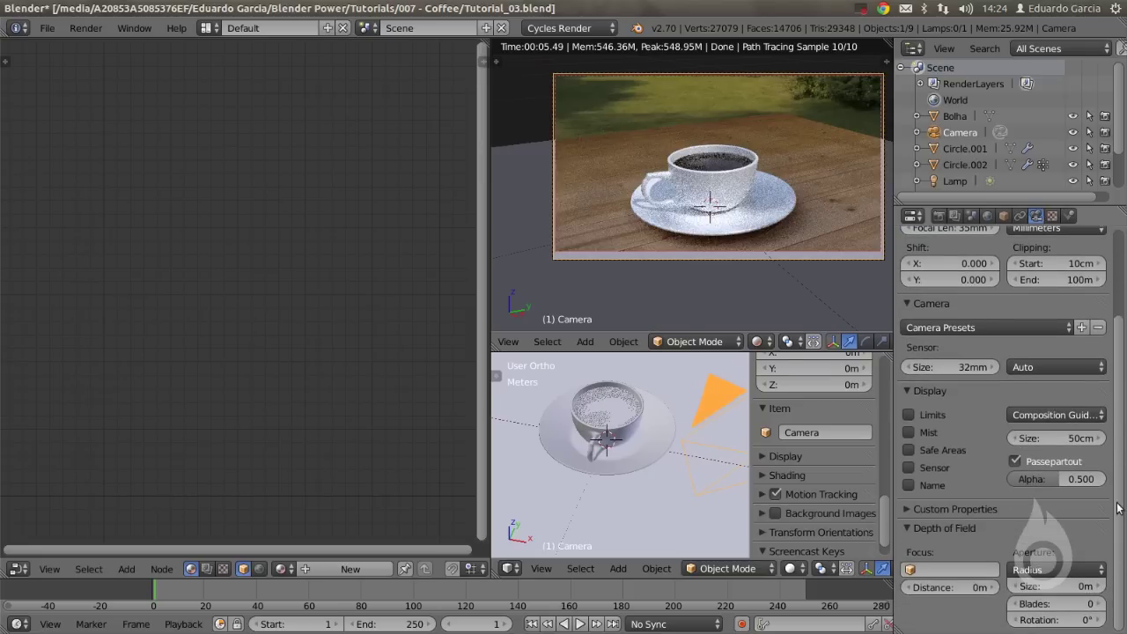
click(921, 564)
text(x)
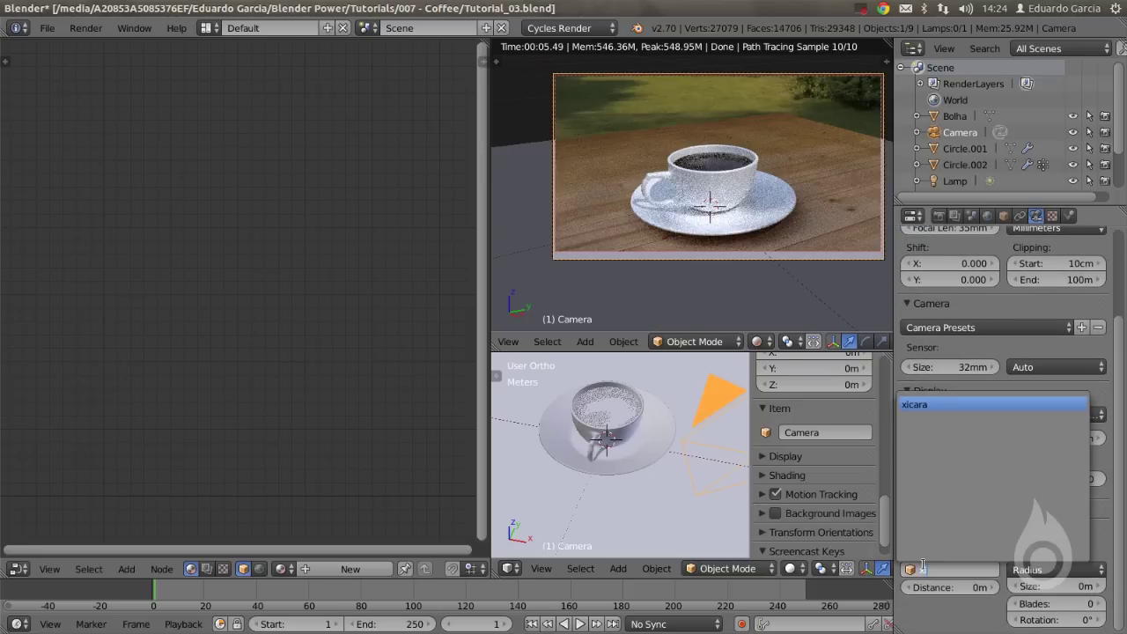
key(Return)
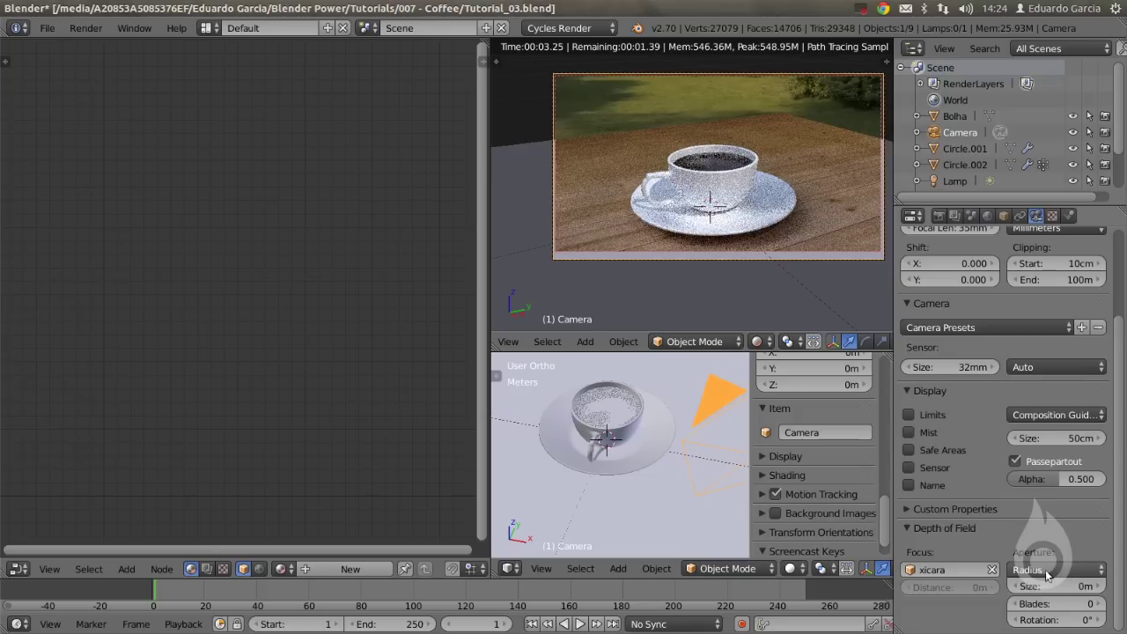
click(1046, 574)
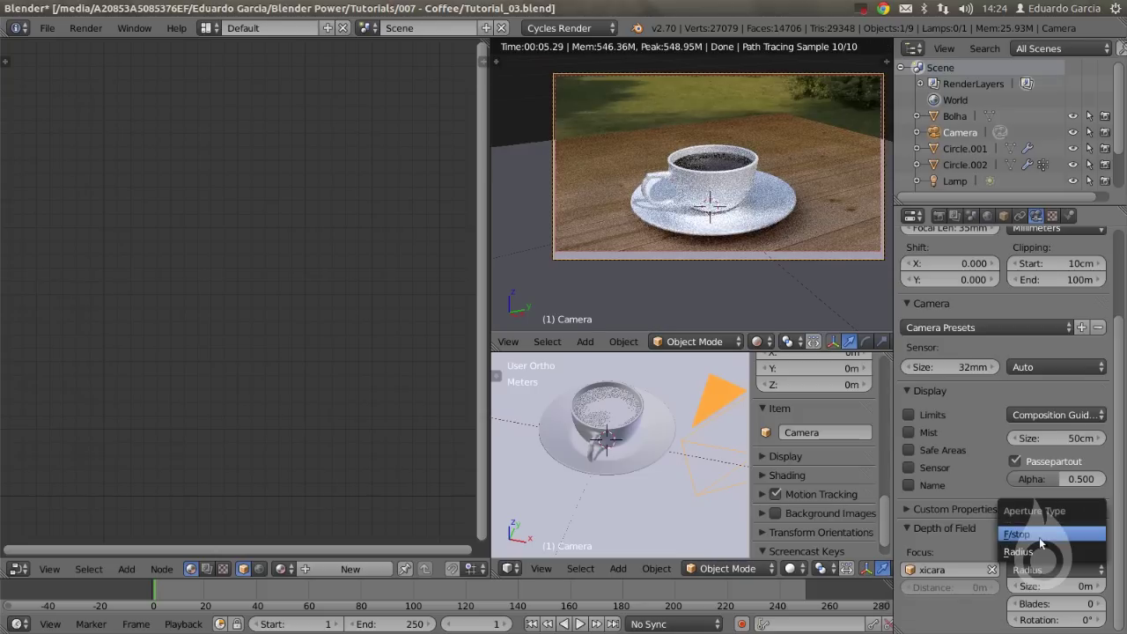
click(1039, 541)
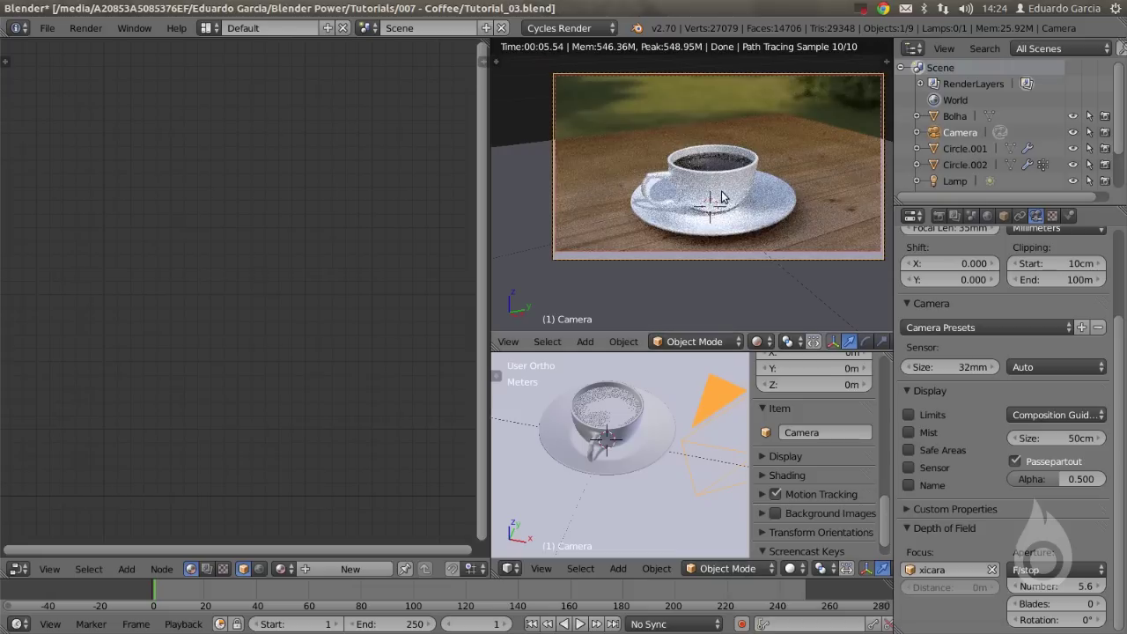
Move the camera slightly in wireframe view so the cup sits higher and further right in the frame, and save the file.
key(z)
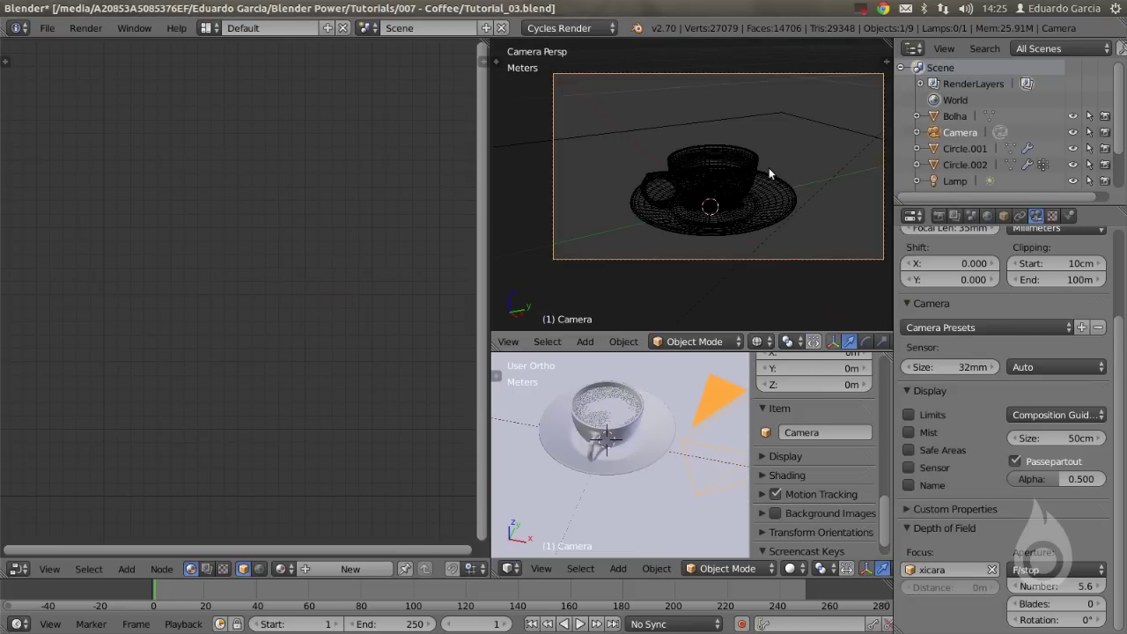
key(g)
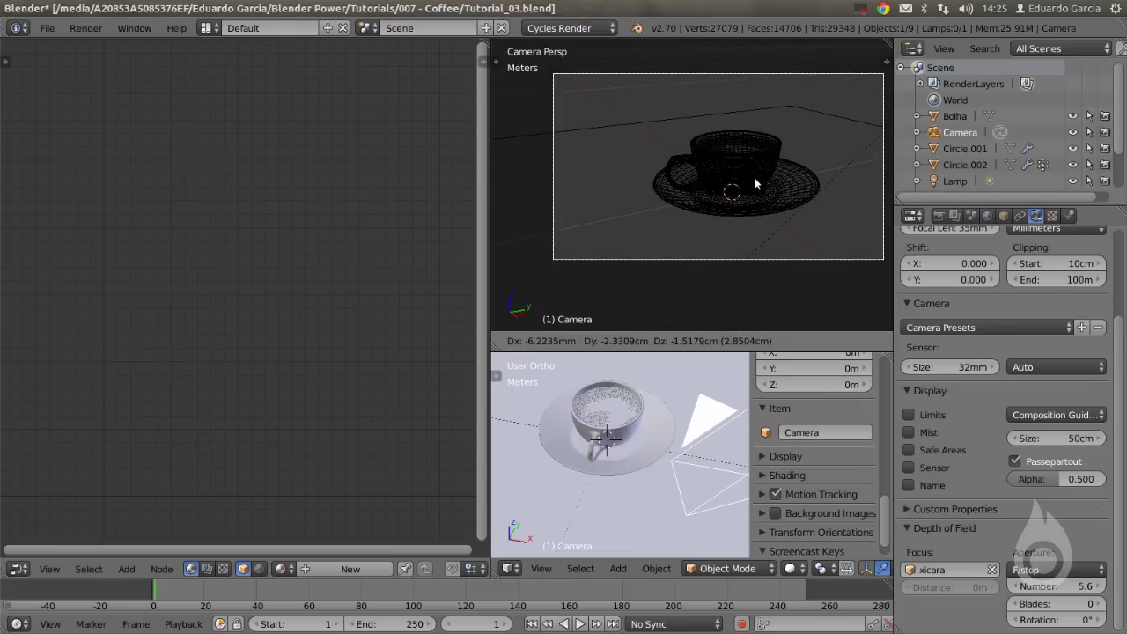
click(609, 170)
key(ctrl+s)
click(609, 170)
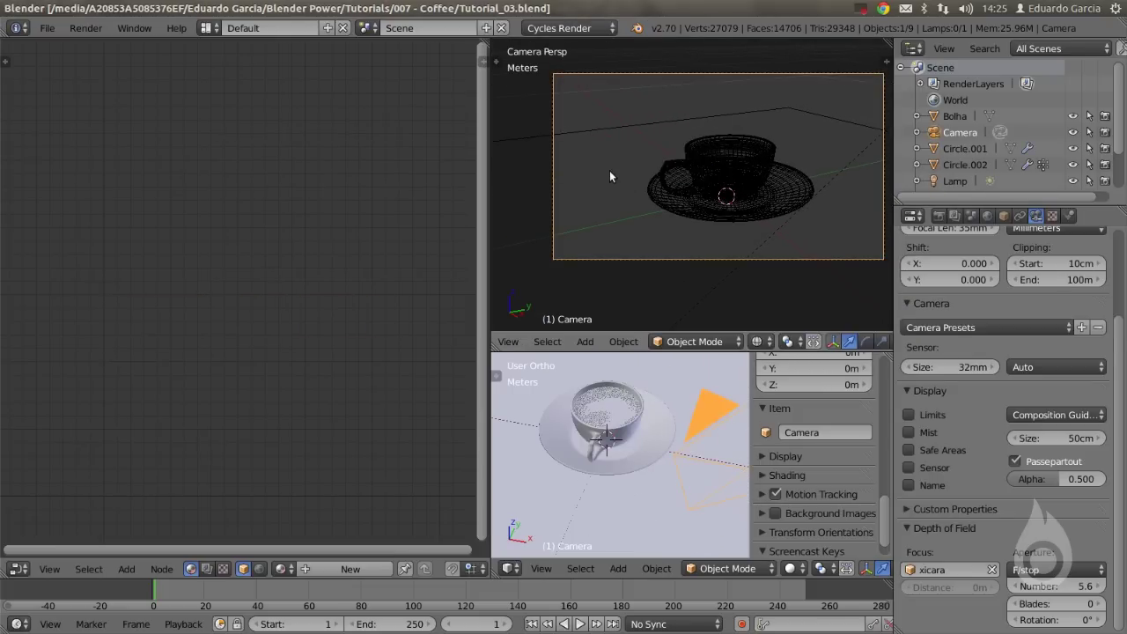
Expand the render Sampling settings and set the Cycles render samples to 150.
click(938, 216)
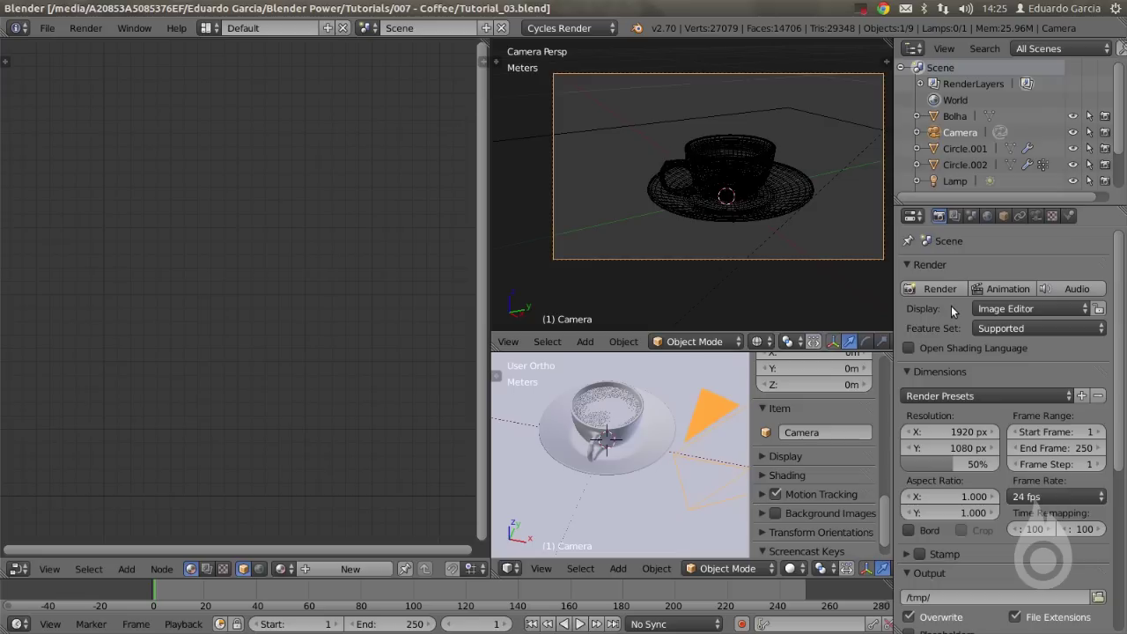
drag(1122, 446, 1121, 584)
click(976, 466)
click(980, 478)
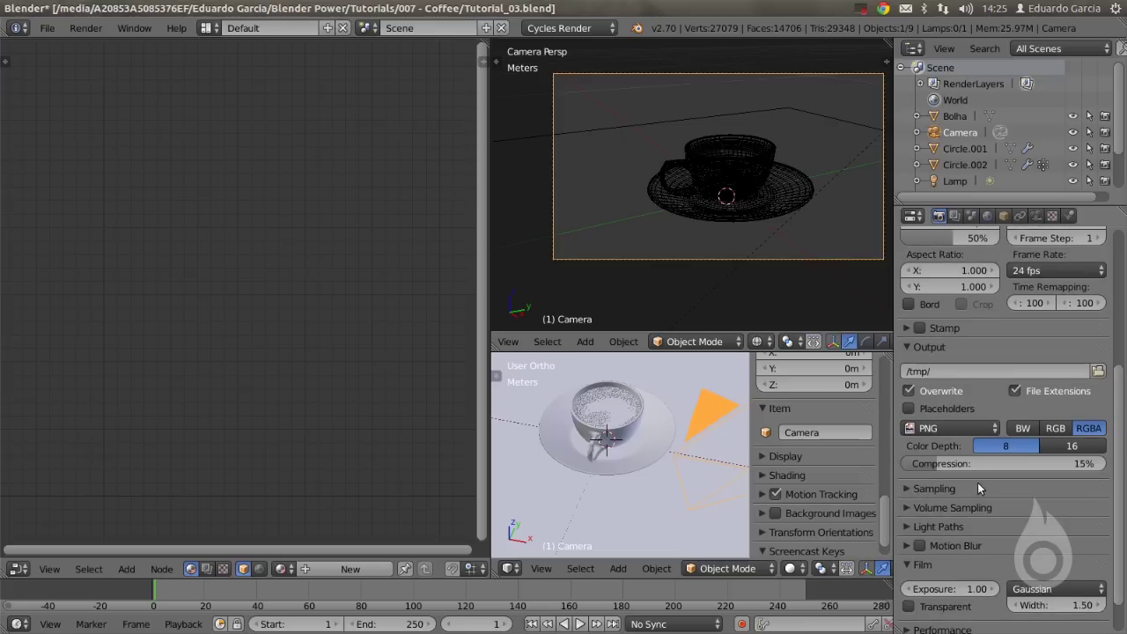
click(980, 484)
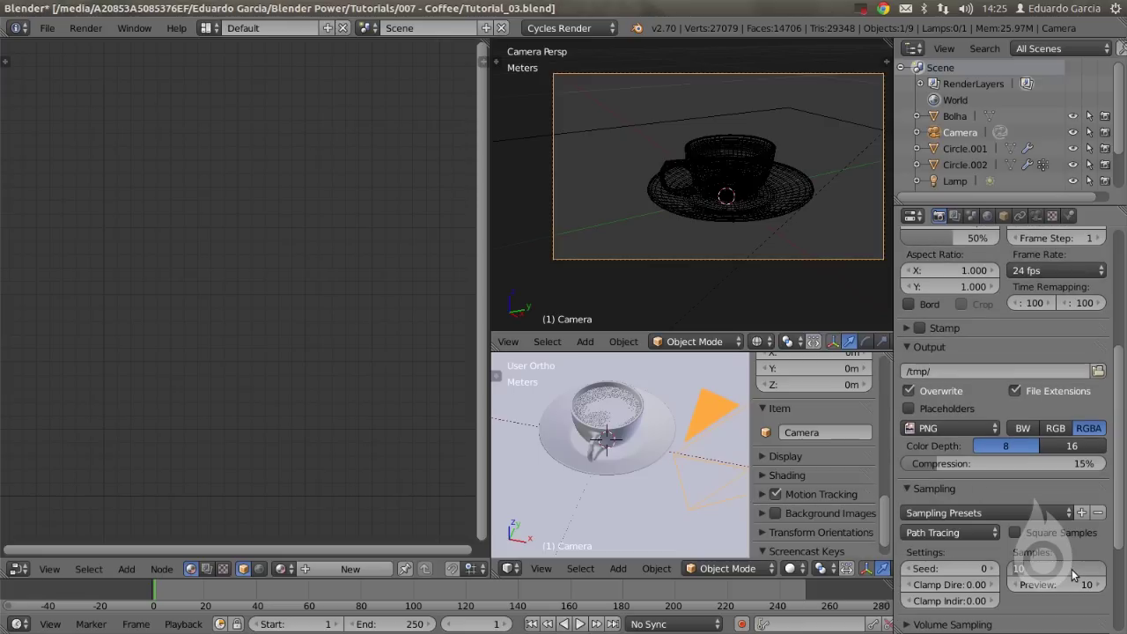
text(150)
key(Return)
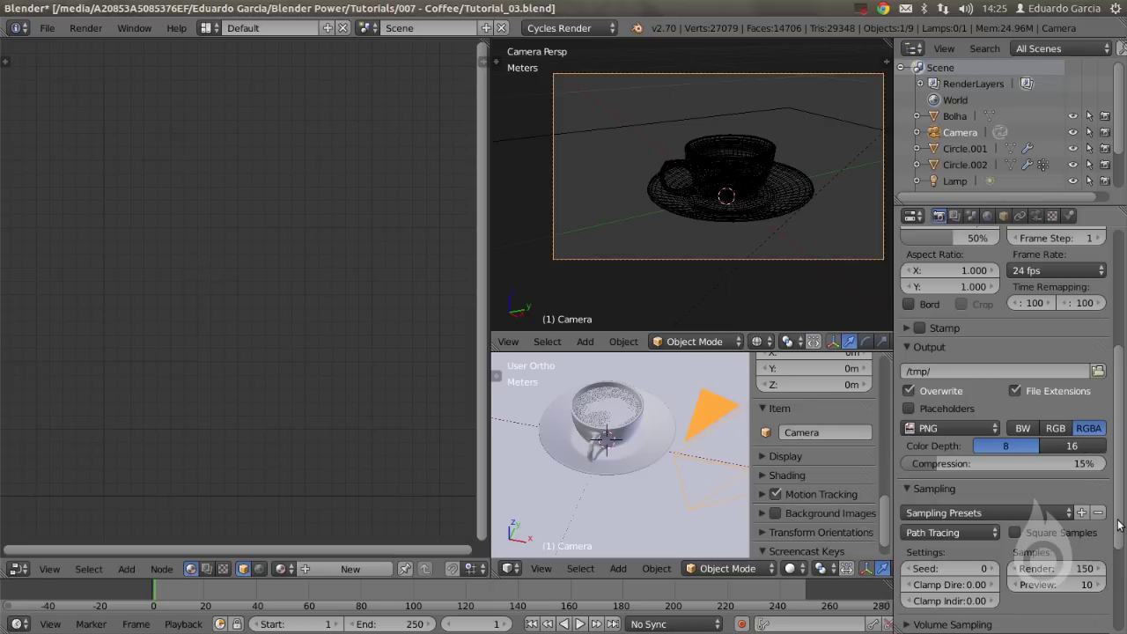
scroll(949, 306, up, 6)
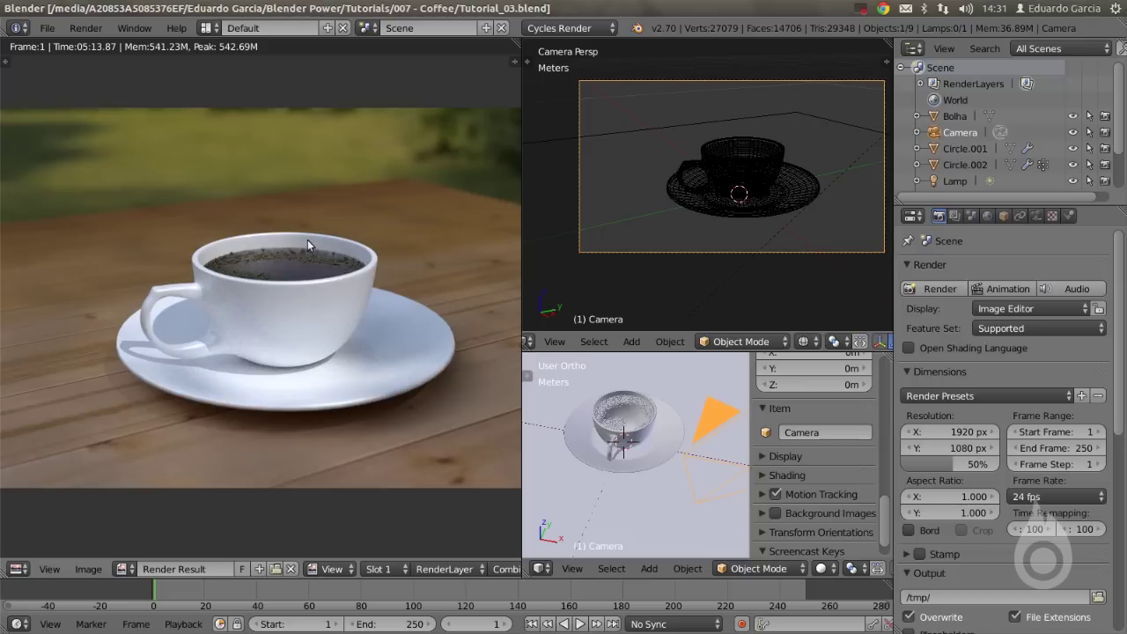
Examine the rendered coffee cup in a maximized image view, especially the bubbles on the coffee's surface.
scroll(307, 239, down, 2)
scroll(290, 255, up, 1)
mouse_move(292, 278)
middle_down()
mouse_move(390, 293)
mouse_move(277, 283)
middle_up()
key(ctrl+Up)
scroll(513, 317, up, 3)
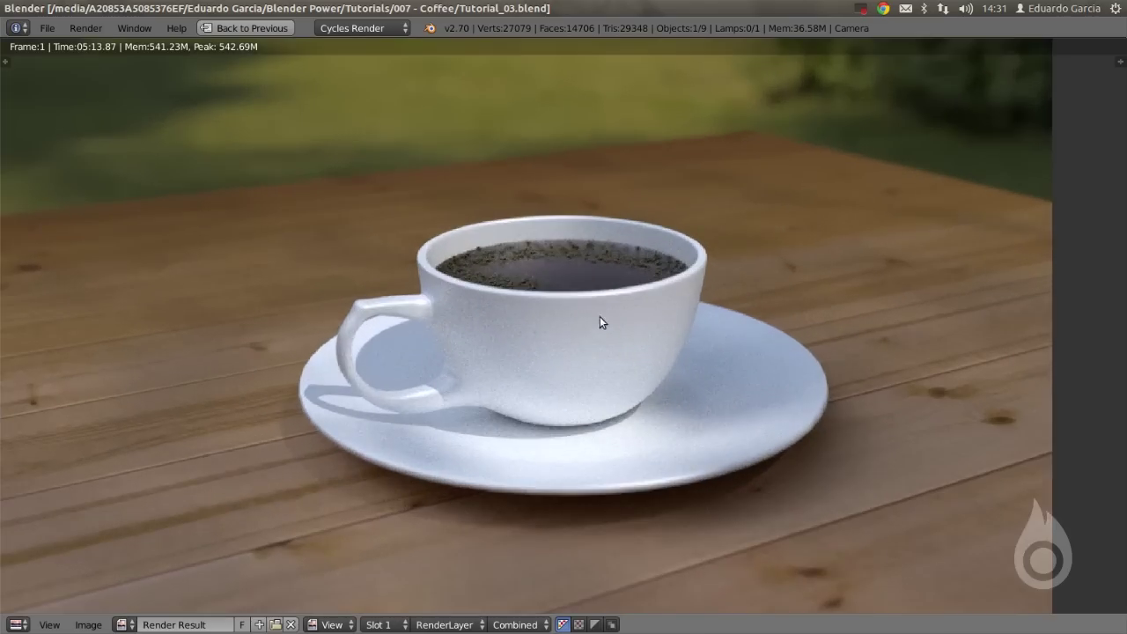
scroll(607, 249, up, 4)
scroll(545, 303, down, 1)
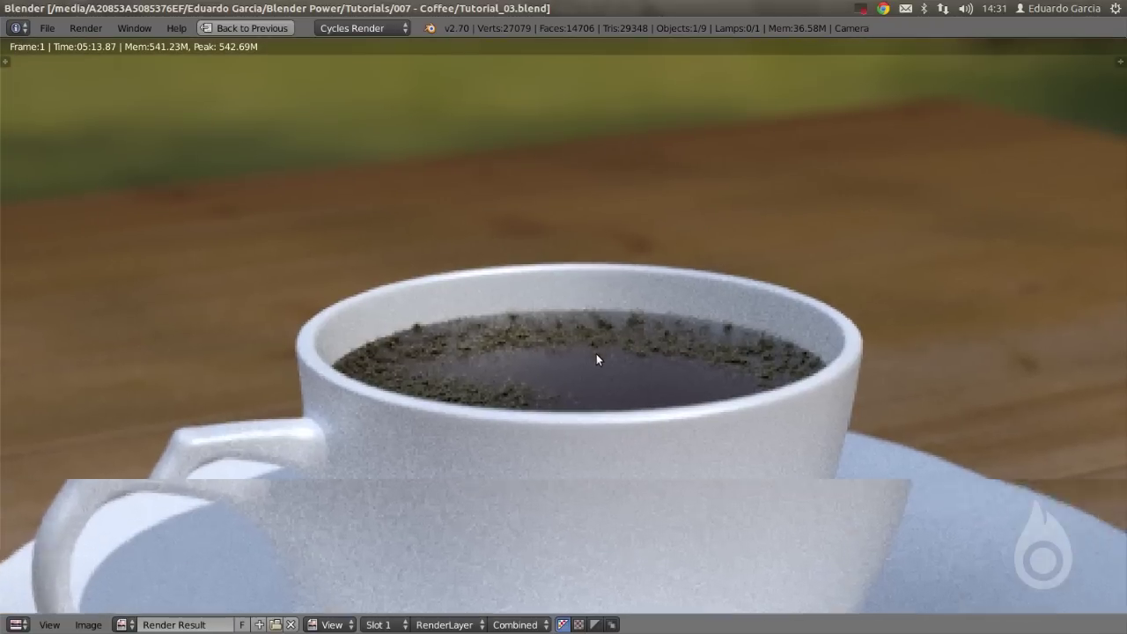
scroll(603, 354, up, 3)
scroll(607, 352, down, 8)
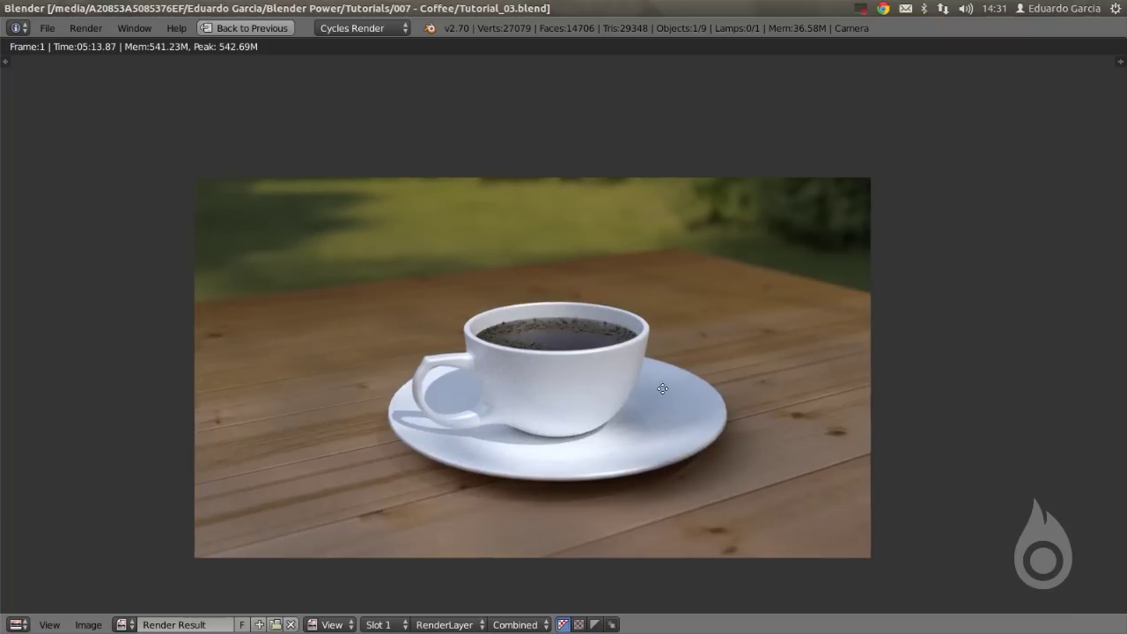
middle_drag(662, 388, 665, 334)
key(ctrl+Up)
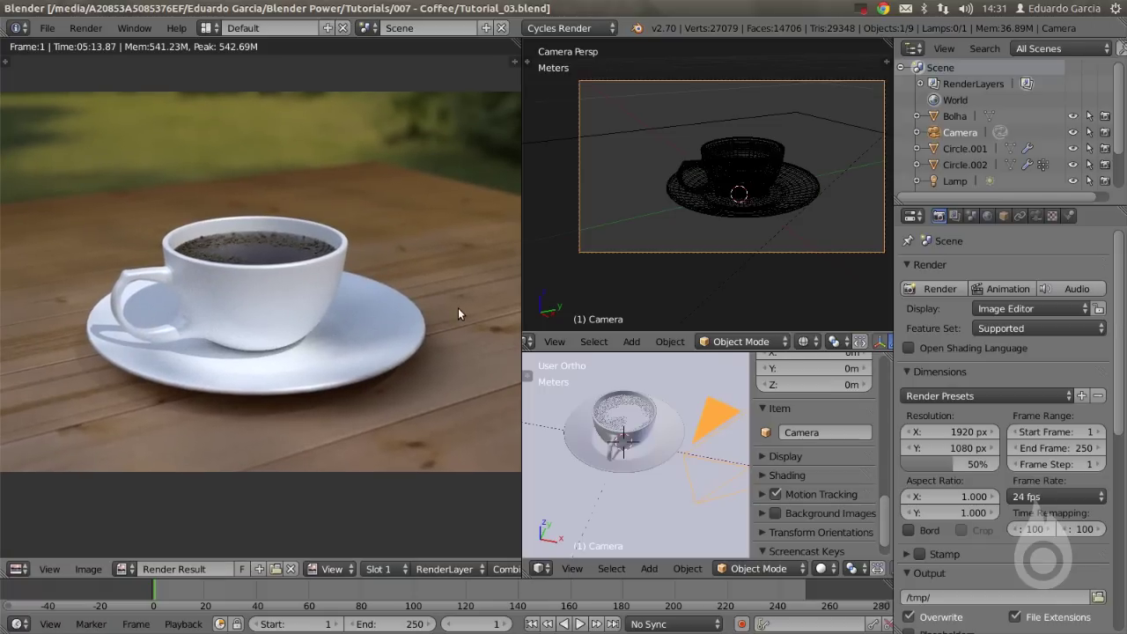
Display the camera view in solid shading and frame the cup with its coffee bubbles closely.
scroll(791, 148, down, 4)
scroll(779, 165, up, 4)
key(KP_0)
key(KP_1)
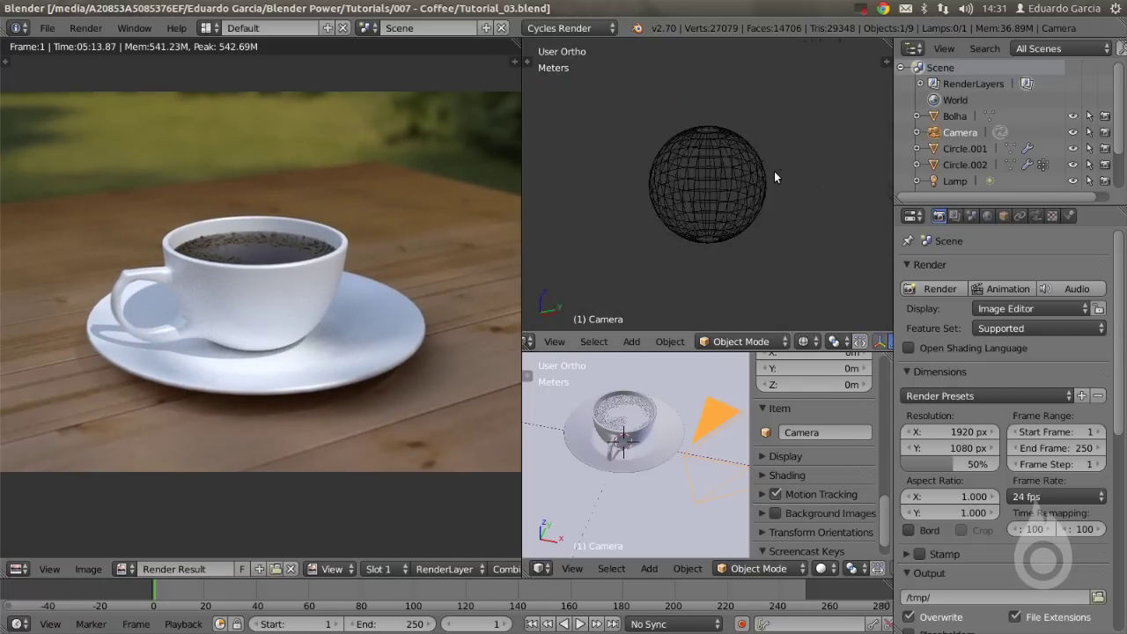
key(KP_0)
key(z)
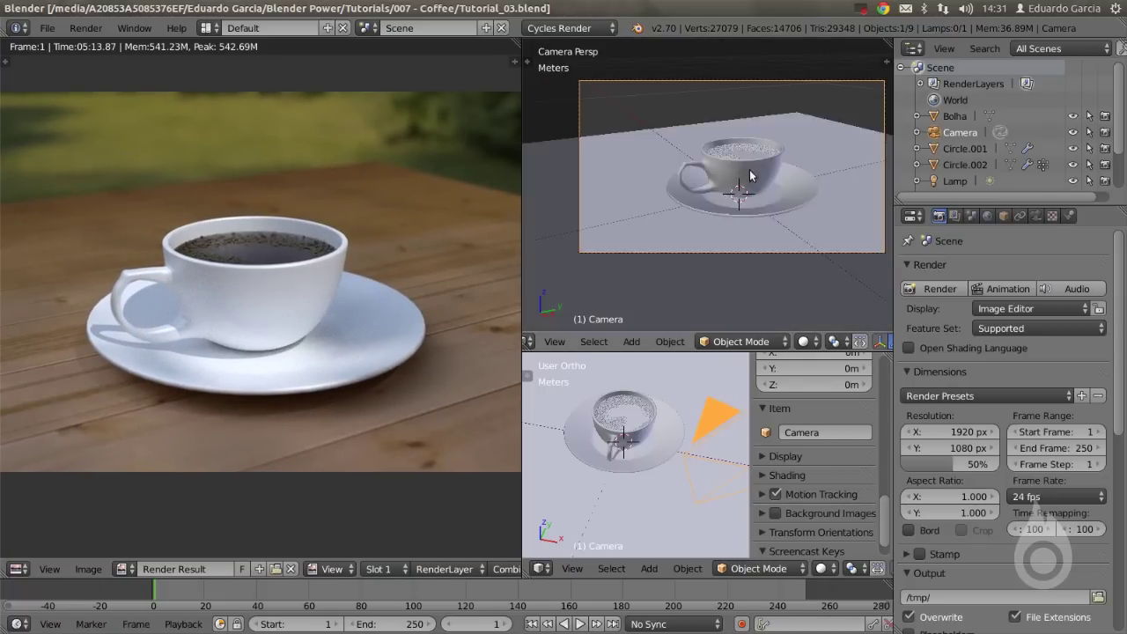
scroll(747, 167, up, 4)
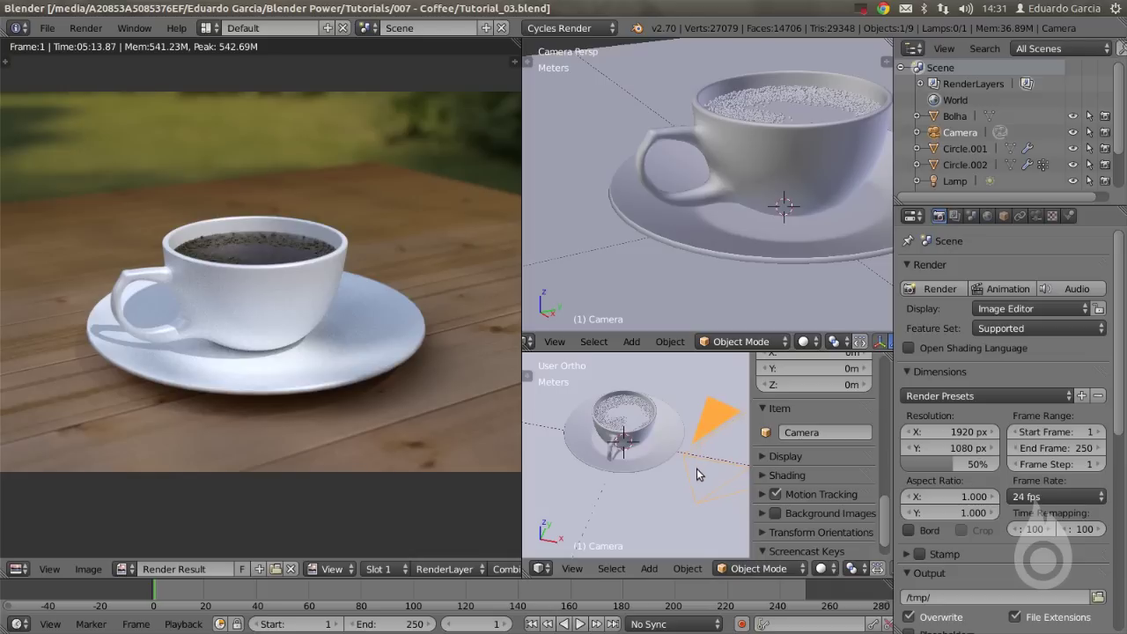
Hide the sidebar of the User Ortho view and select the single bubble object Bolha near the tree.
key(n)
scroll(695, 472, down, 8)
scroll(770, 474, down, 8)
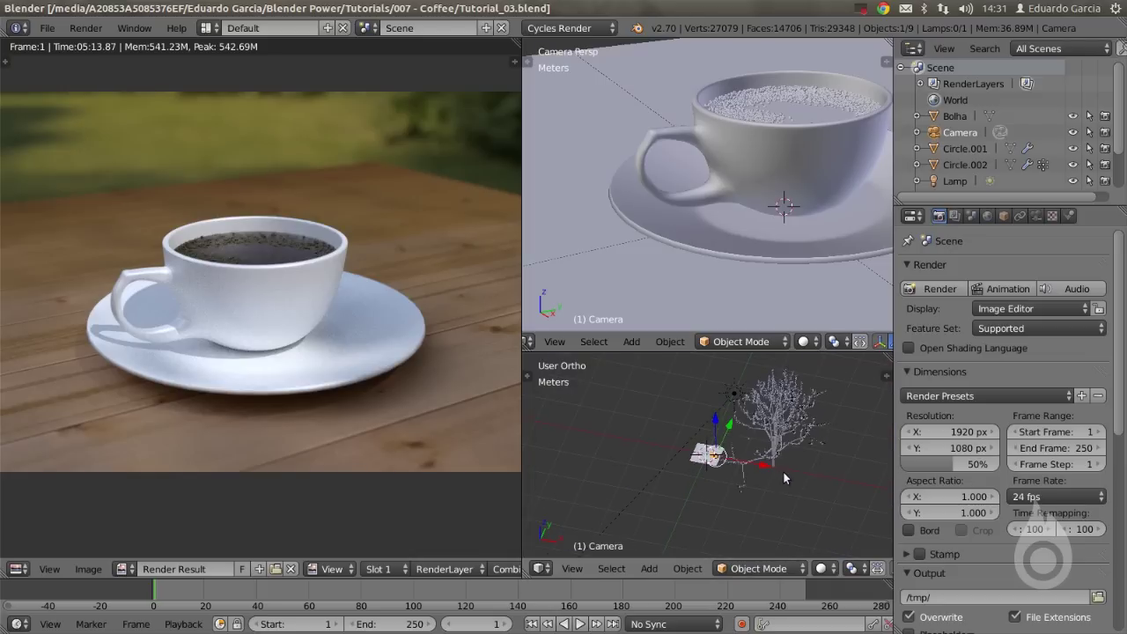
right_click(751, 440)
scroll(775, 442, up, 6)
scroll(774, 438, up, 2)
shift+middle_drag(768, 439, 586, 519)
scroll(800, 451, up, 9)
scroll(799, 103, up, 3)
shift+middle_drag(799, 103, 701, 206)
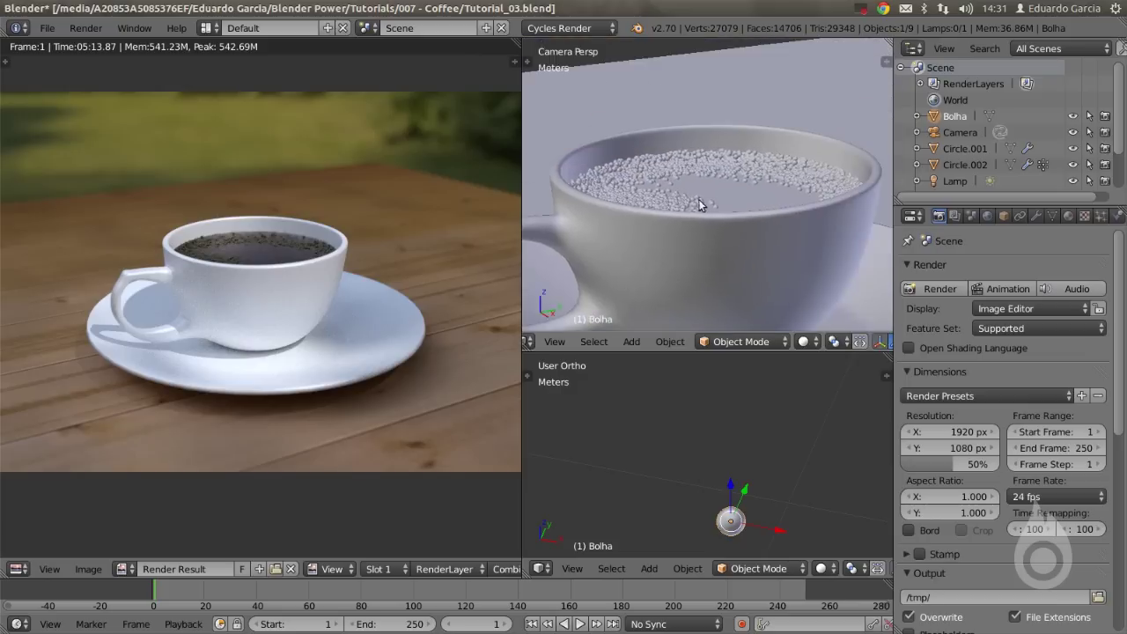
Scale the Bolha bubble object down to about 0.52 of its size while watching the bubbles in the cup.
scroll(703, 207, up, 4)
shift+middle_drag(717, 247, 718, 223)
key(s)
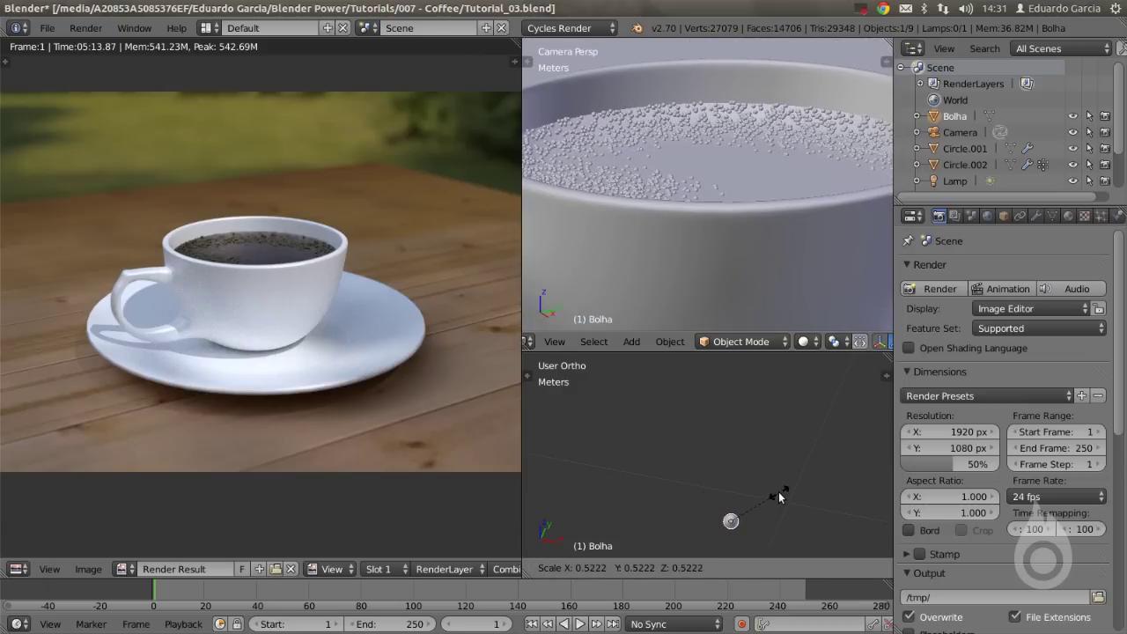
click(778, 491)
Select the coffee surface Circle.002 and set its particle system's emission number to 5000.
click(1101, 216)
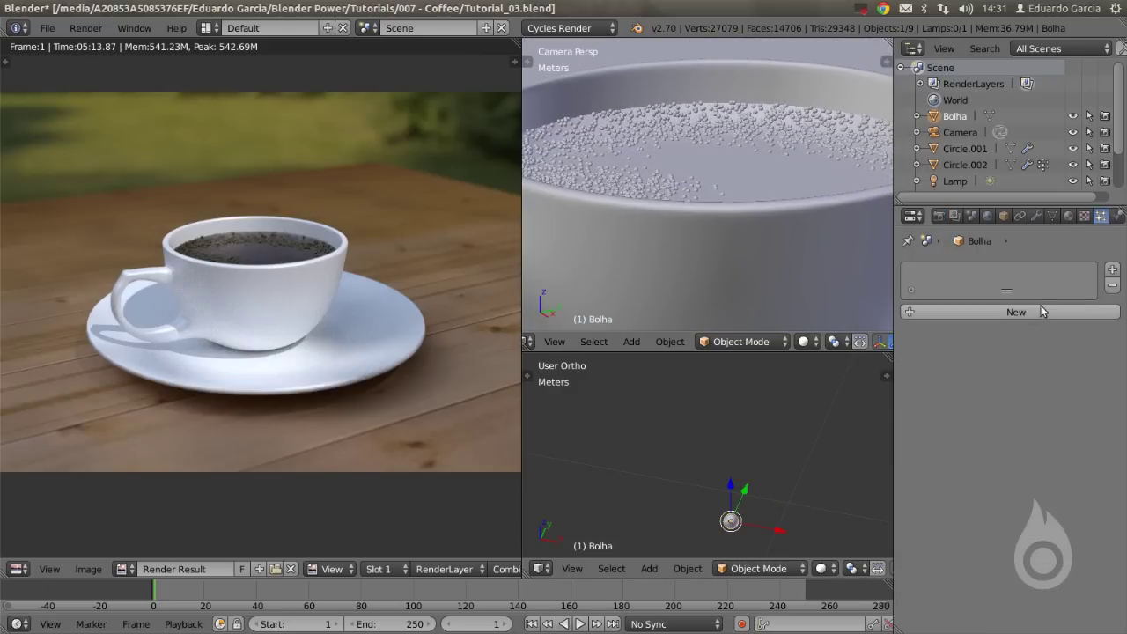
right_click(798, 145)
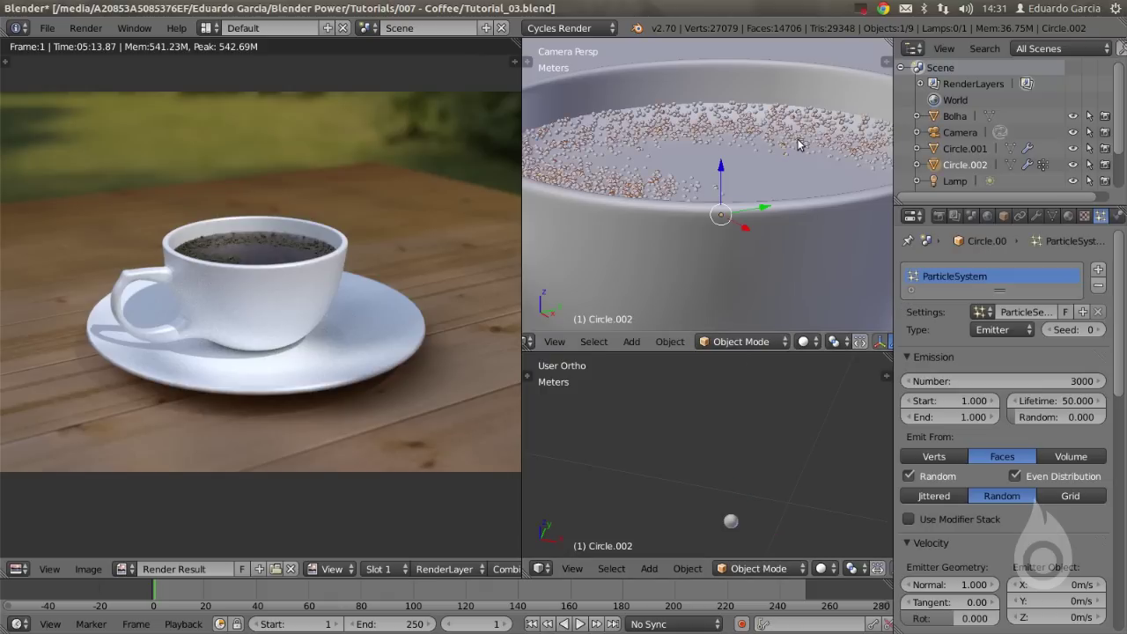
click(1049, 374)
text(5000)
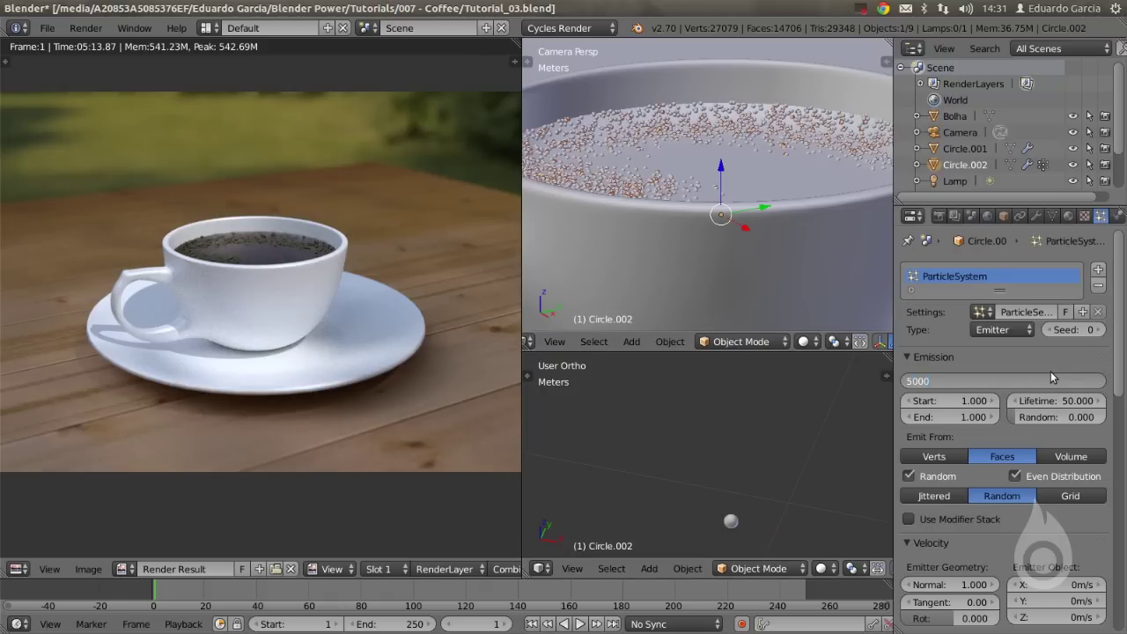
key(Return)
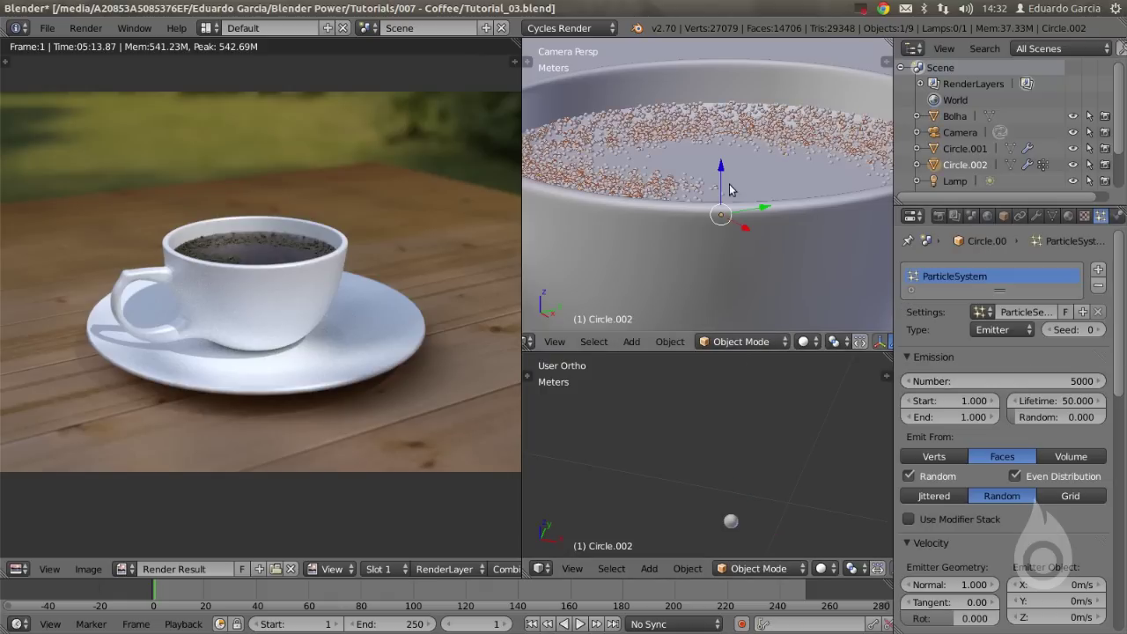
Raise the coffee surface's particle emission number to 7000 and deselect everything.
click(1056, 380)
text(7000)
key(Return)
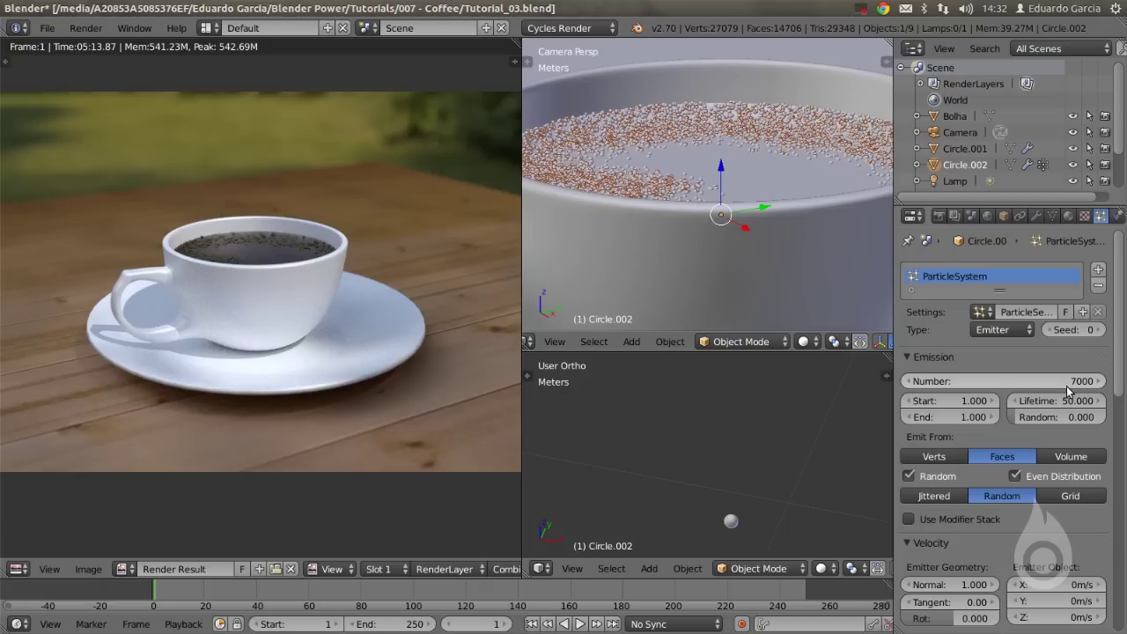
key(a)
scroll(722, 141, down, 3)
scroll(725, 160, down, 4)
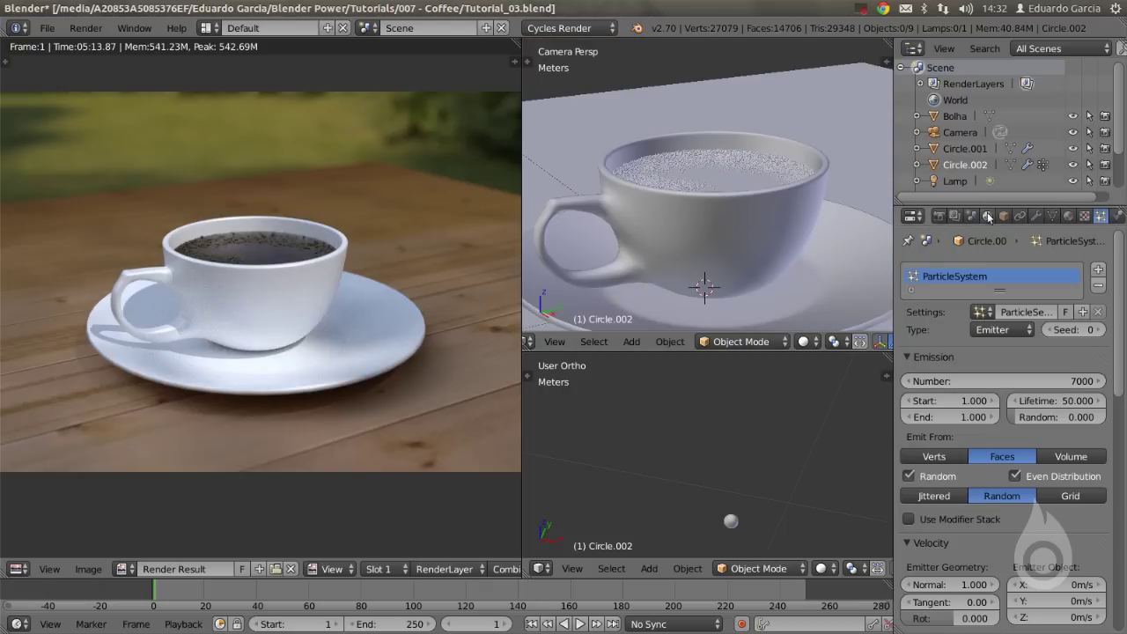
Set the Cycles render samples to 800 in the render Sampling settings.
click(939, 215)
scroll(1045, 390, down, 10)
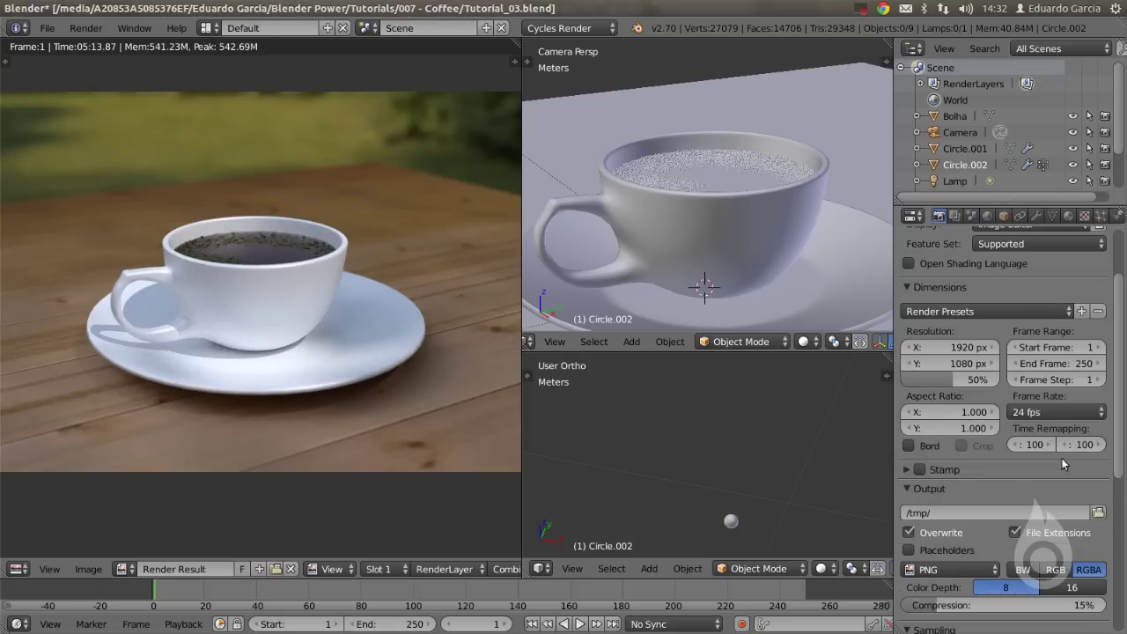
click(1058, 407)
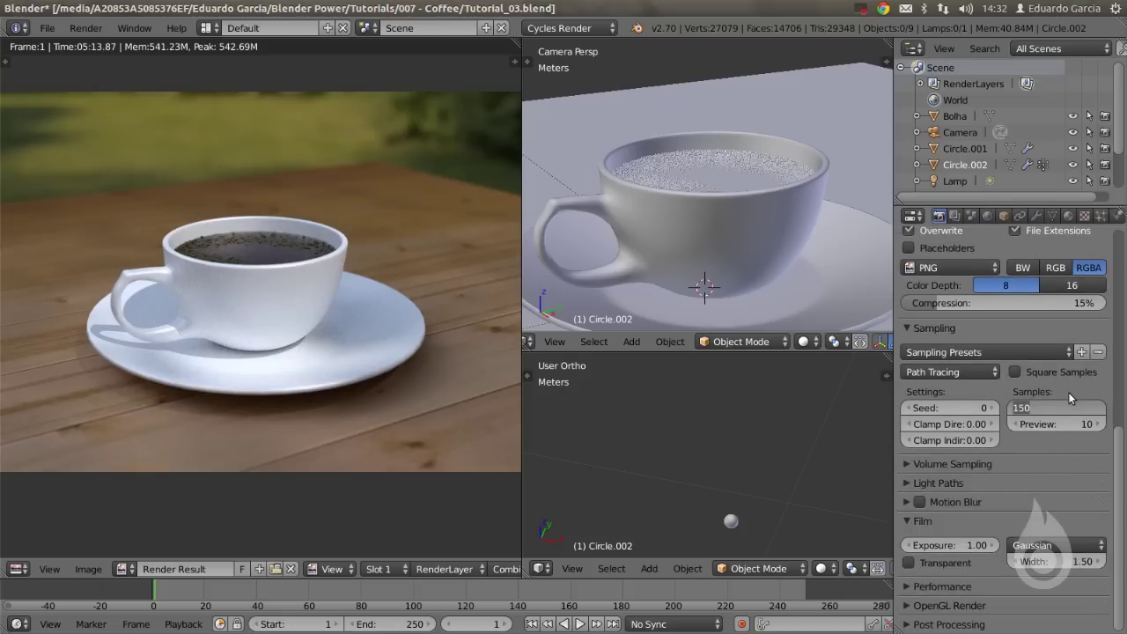
text(800)
key(Return)
scroll(295, 295, down, 2)
scroll(295, 295, up, 1)
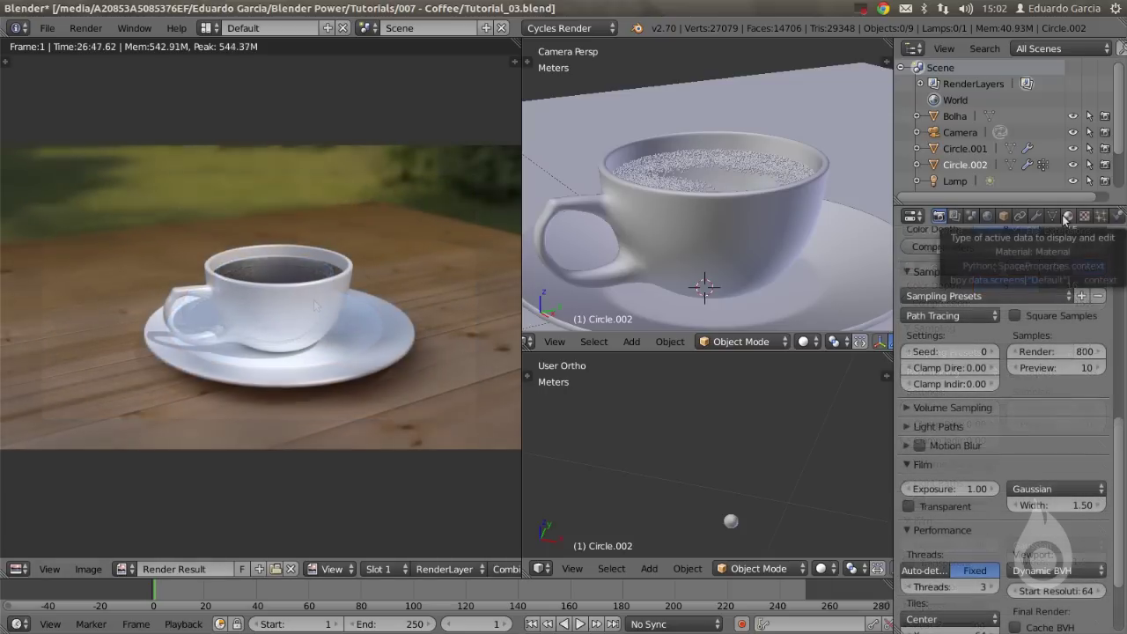
Frame the new render, then switch to the image viewer and place coffee-final---HIGHT.png beside it for comparison.
scroll(238, 304, up, 1)
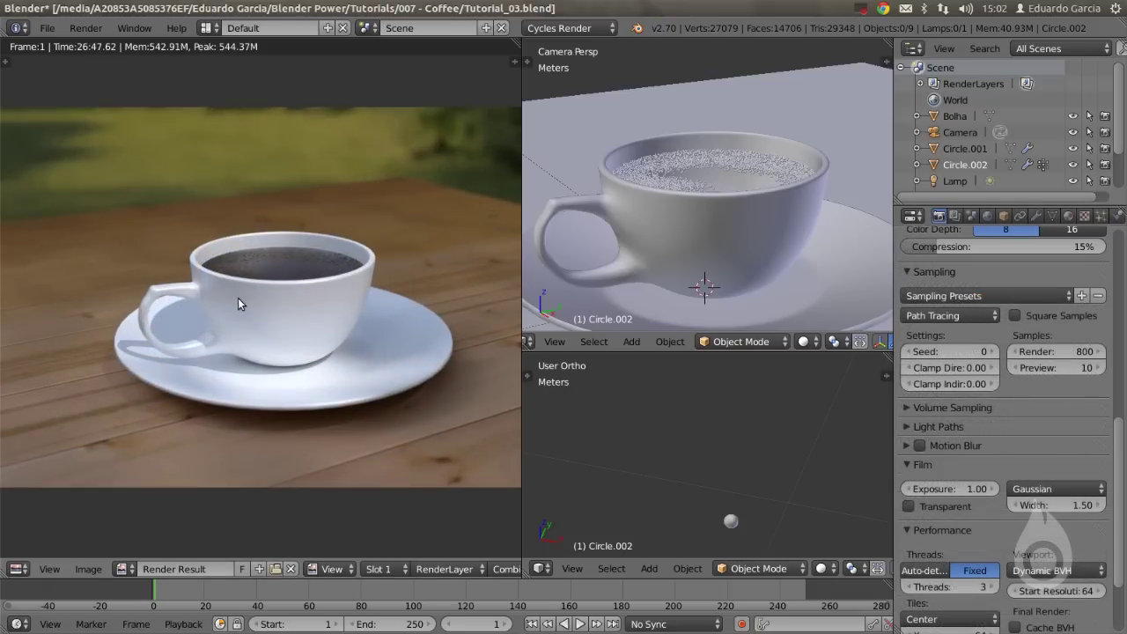
scroll(242, 293, down, 1)
middle_drag(242, 293, 266, 280)
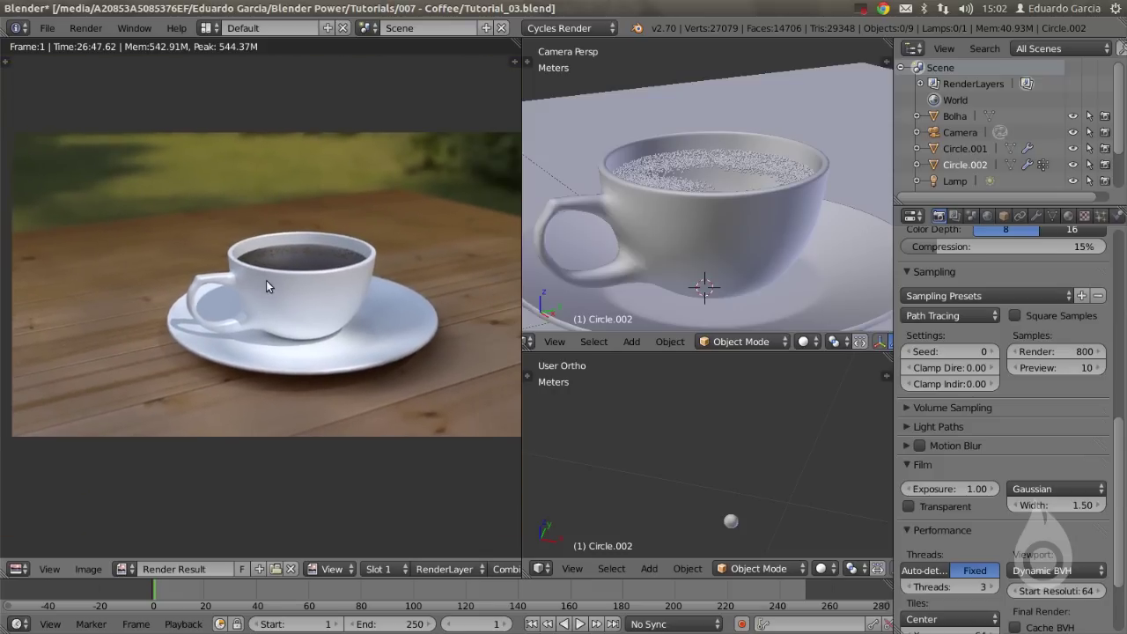
click(21, 204)
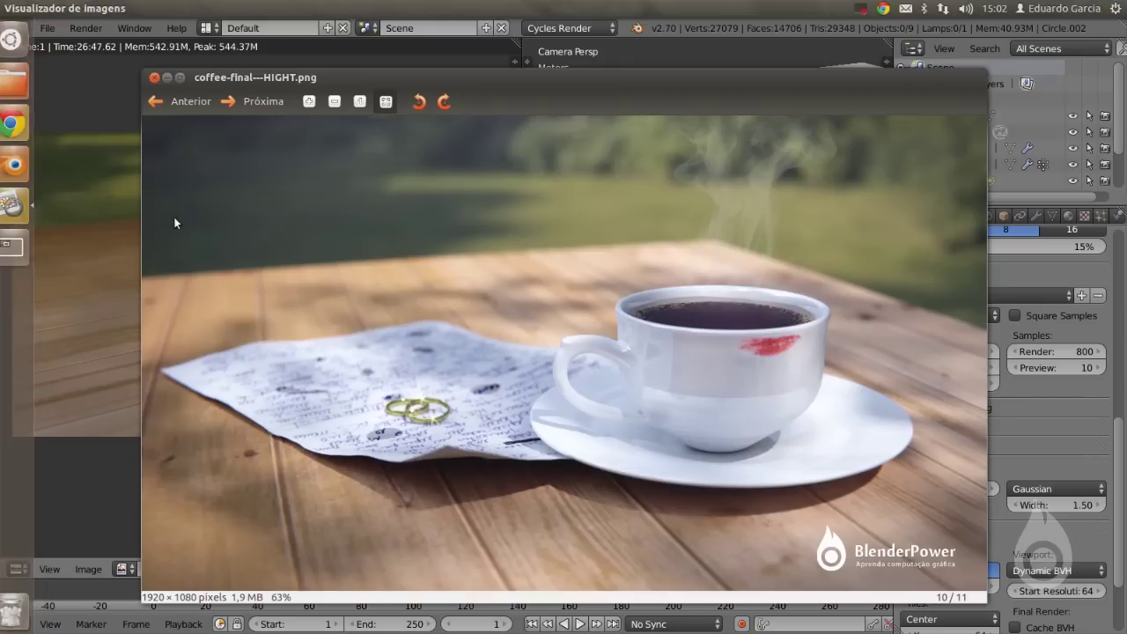
drag(453, 77, 447, 50)
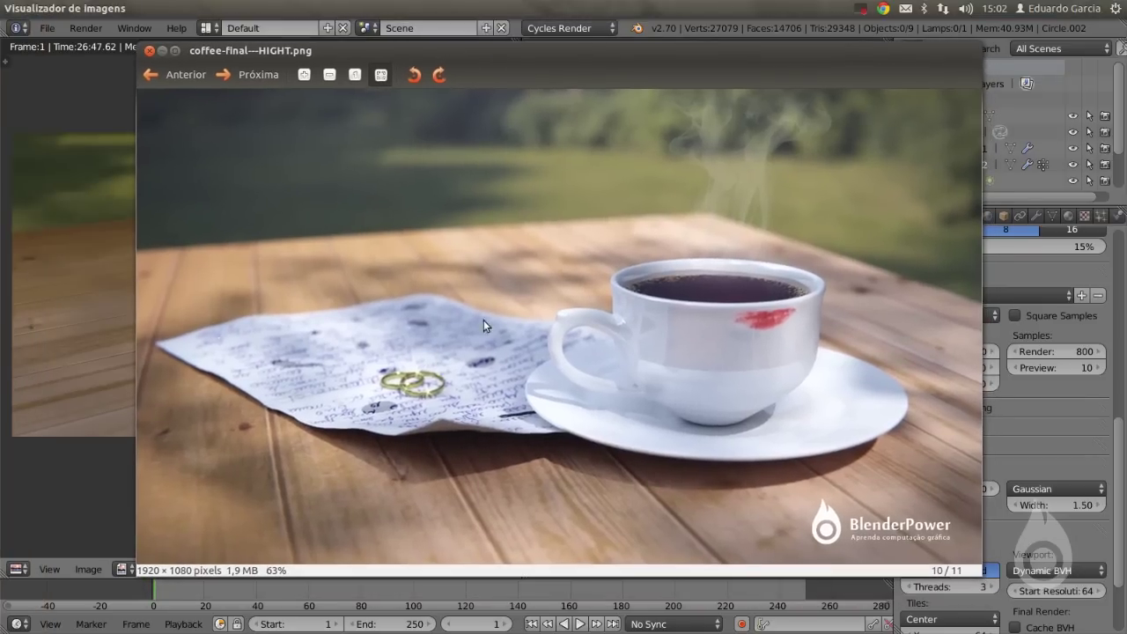
scroll(405, 403, up, 1)
scroll(397, 399, down, 3)
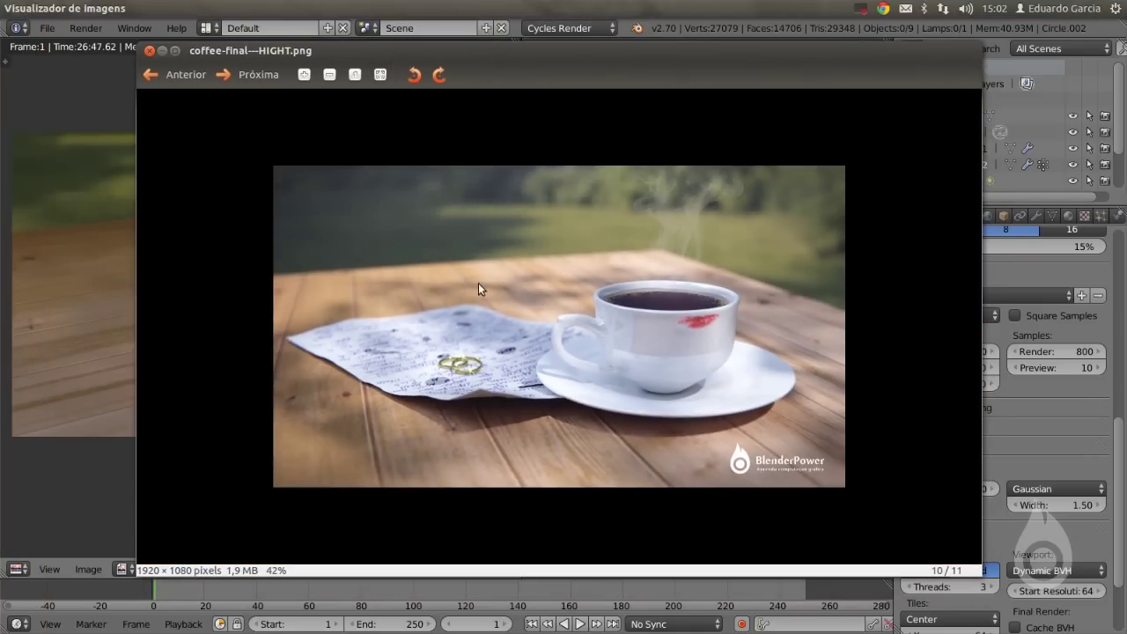
drag(507, 52, 749, 45)
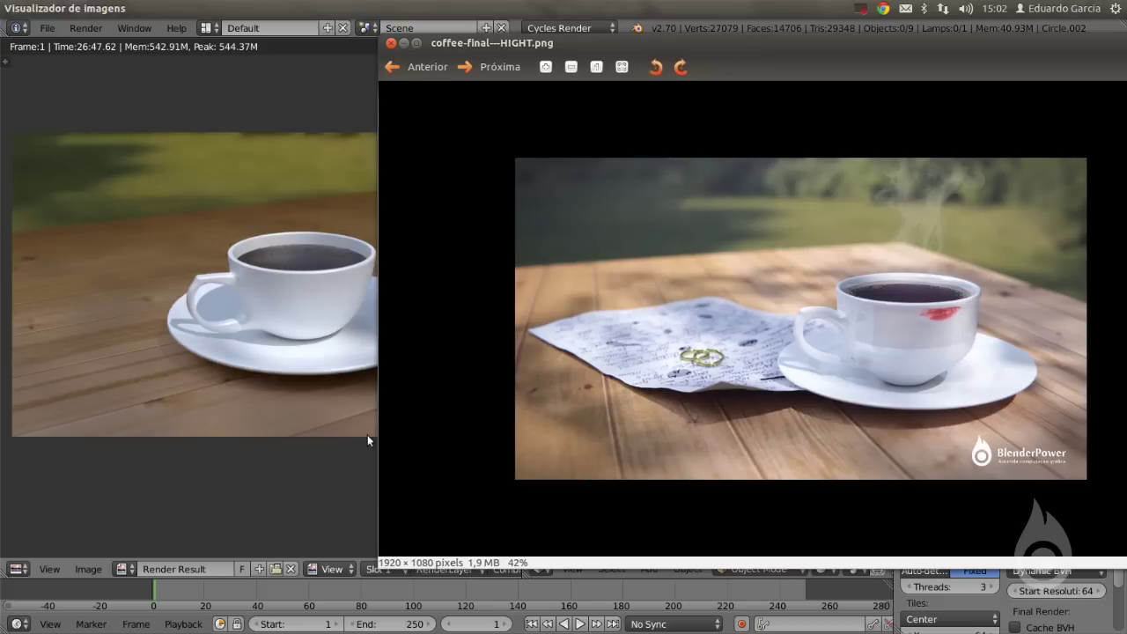
Examine the reference image's coffee bubbles, cup, paper and rings up close against the new render.
scroll(886, 281, up, 2)
scroll(921, 274, up, 3)
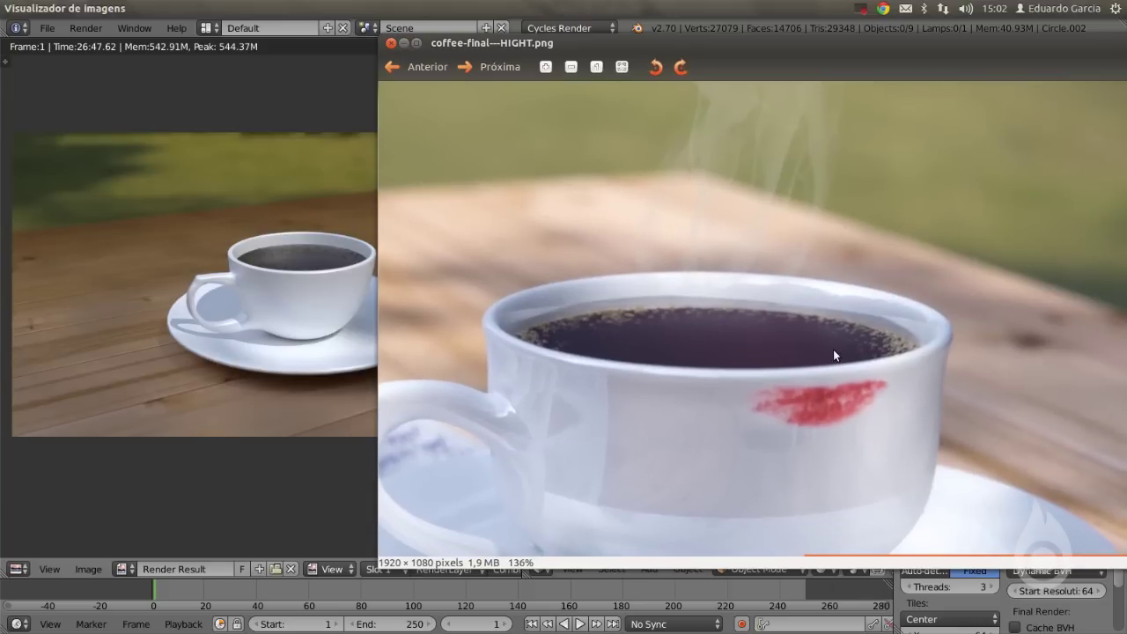
scroll(832, 349, up, 1)
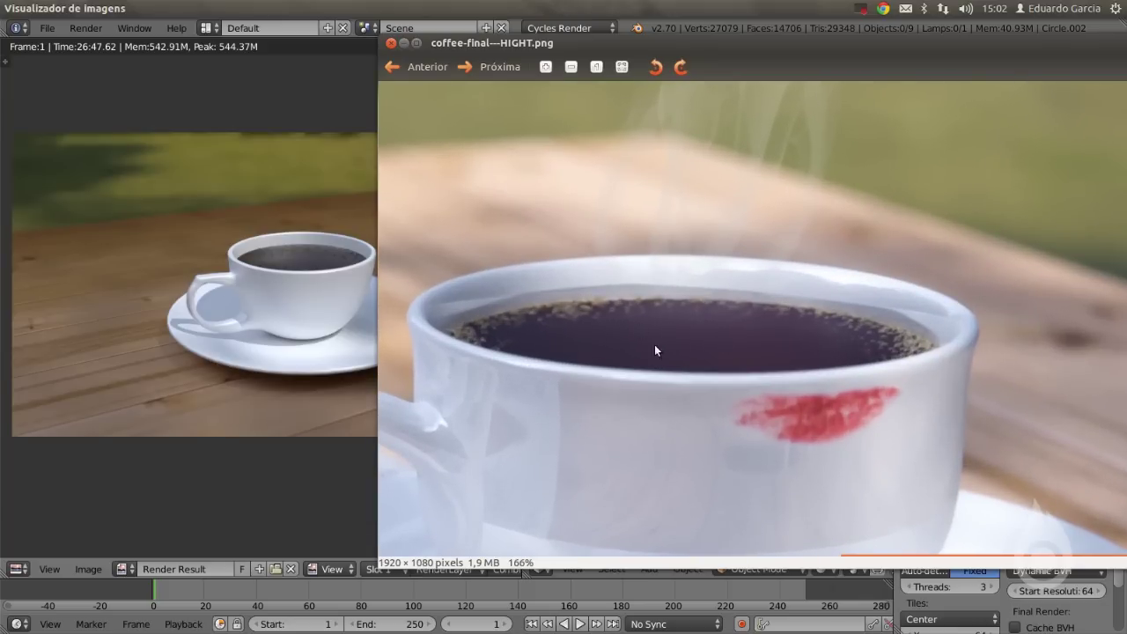
scroll(503, 351, down, 2)
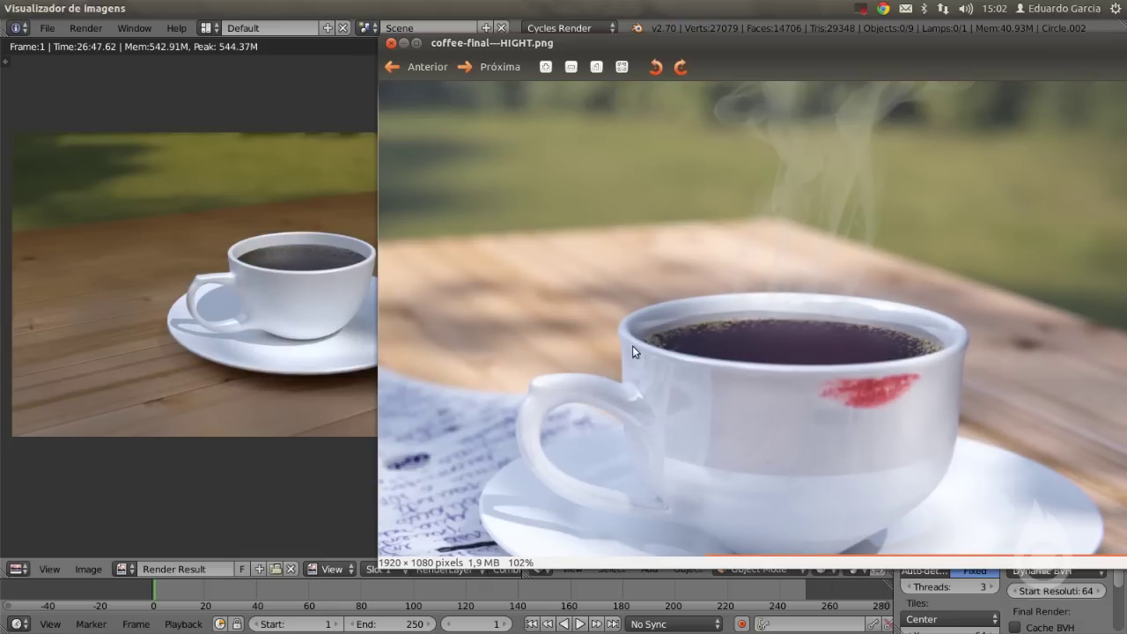
scroll(703, 361, down, 2)
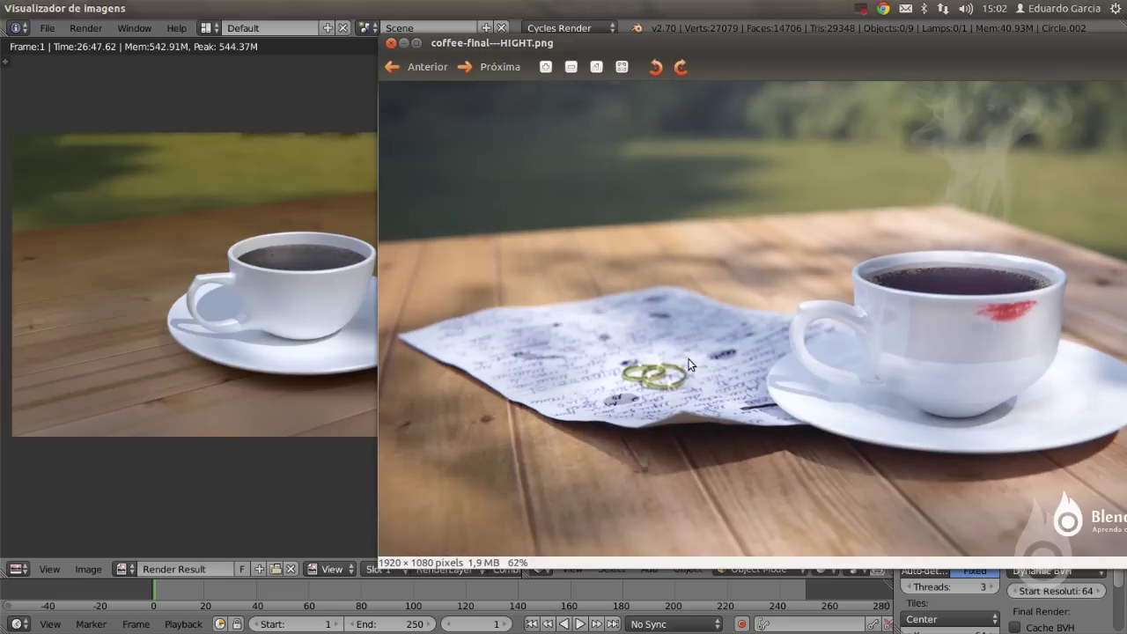
scroll(687, 360, down, 2)
scroll(798, 358, up, 3)
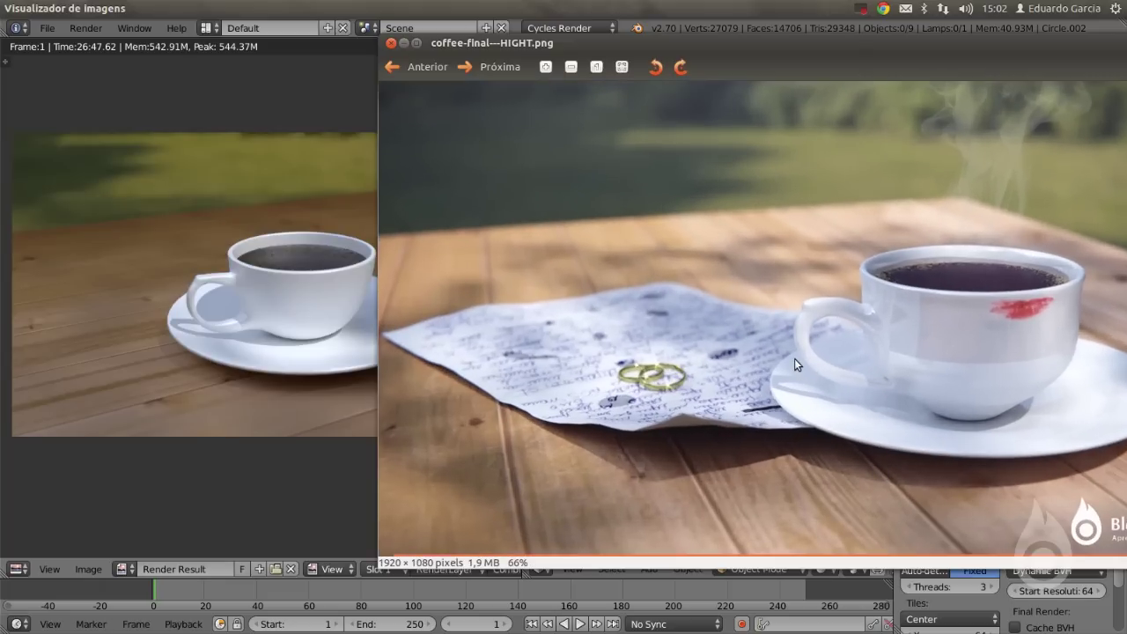